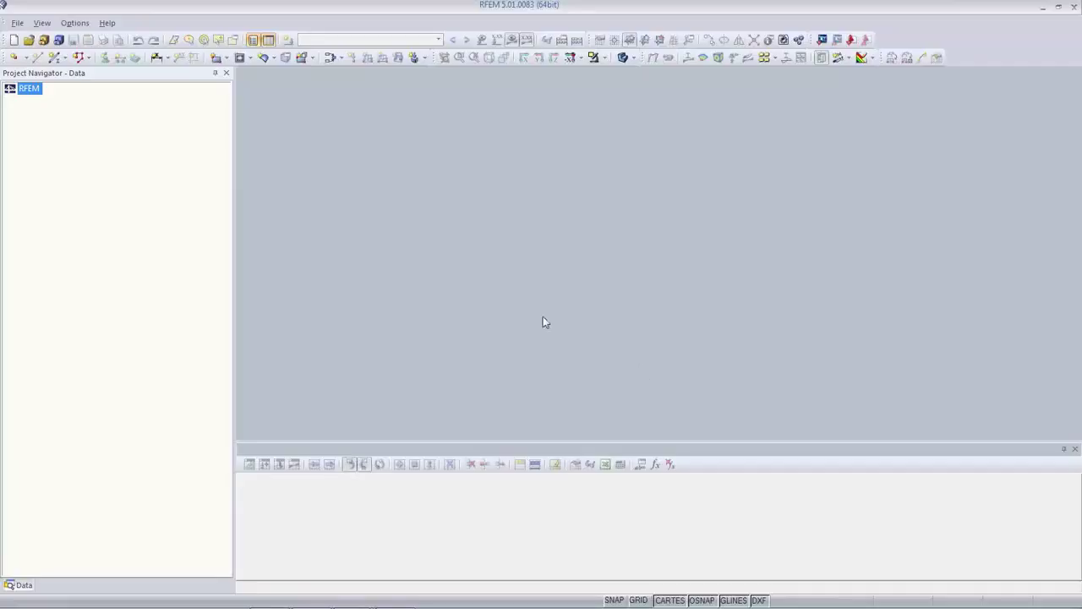
- Start a new 3D model named "Model of Gas Station" classified according to EN 1990 with the CEN national annex
left_click(13, 41)
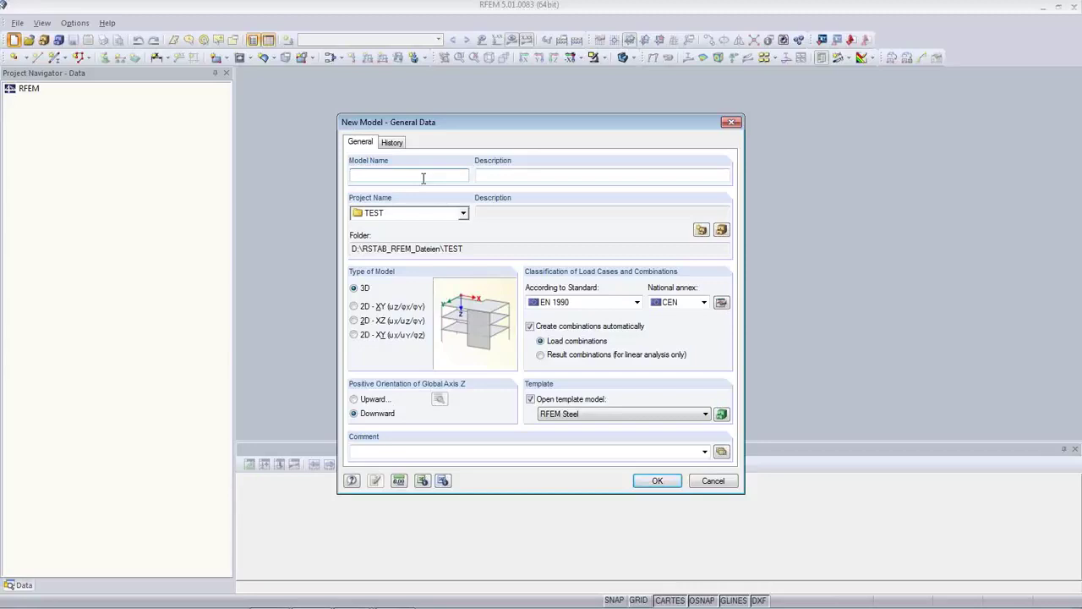
type("Model of GasStstion")
left_click(397, 175)
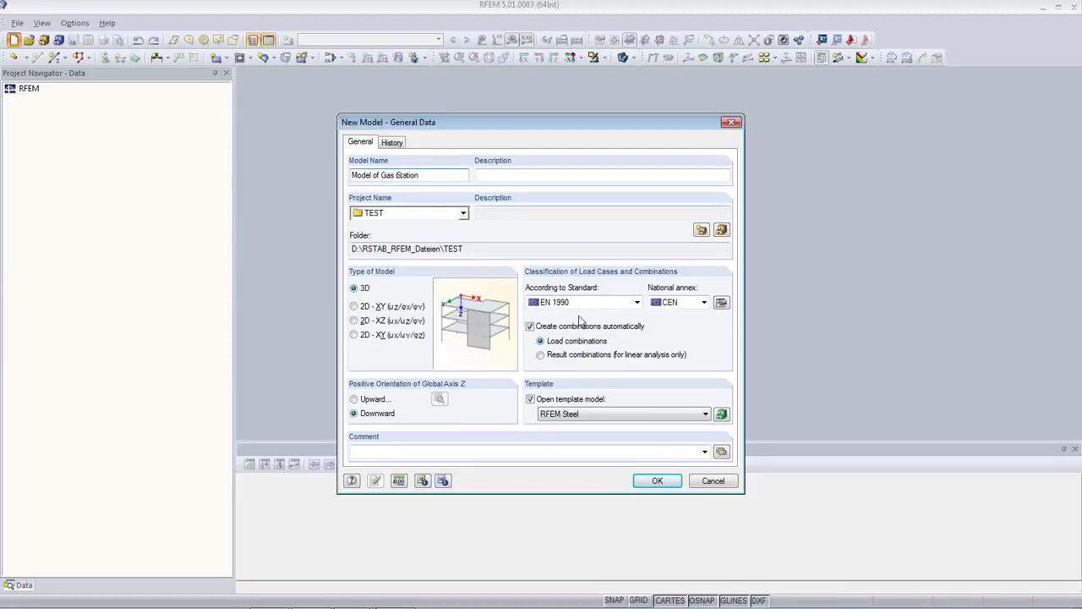
left_click(638, 305)
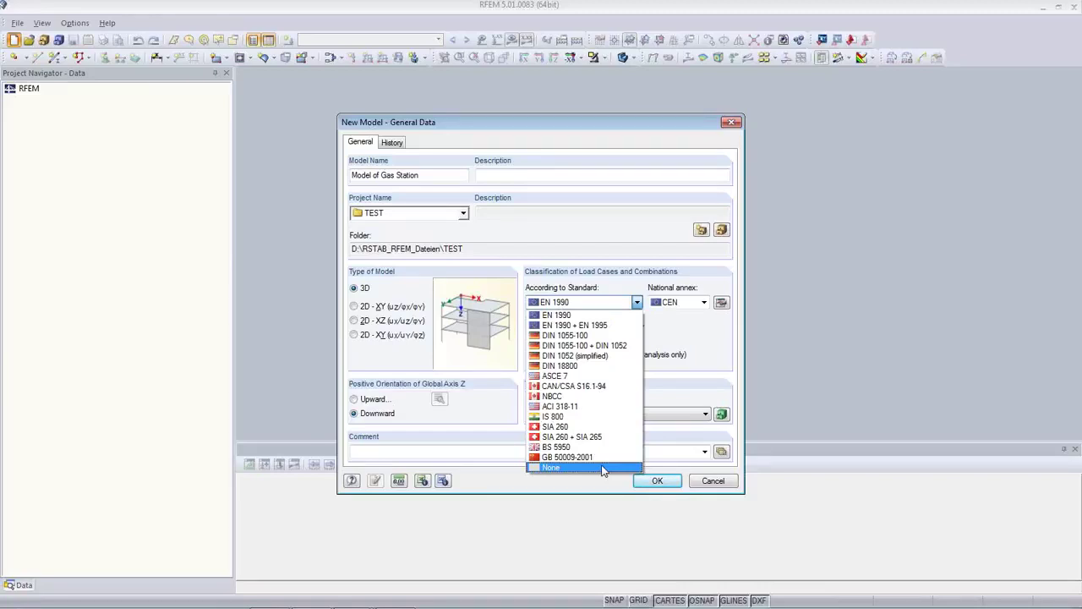
left_click(575, 315)
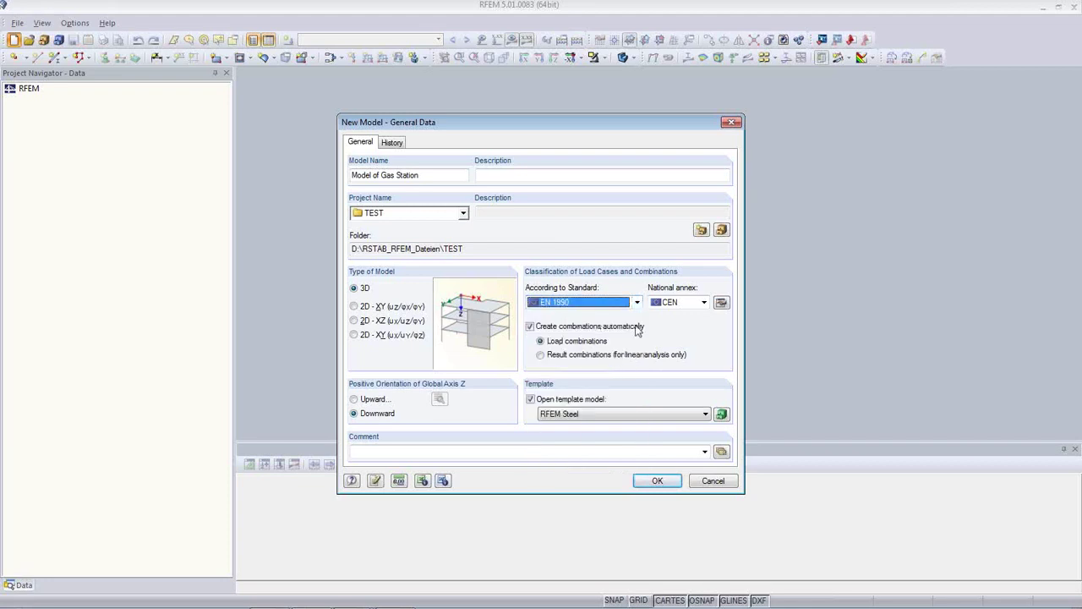
left_click(705, 302)
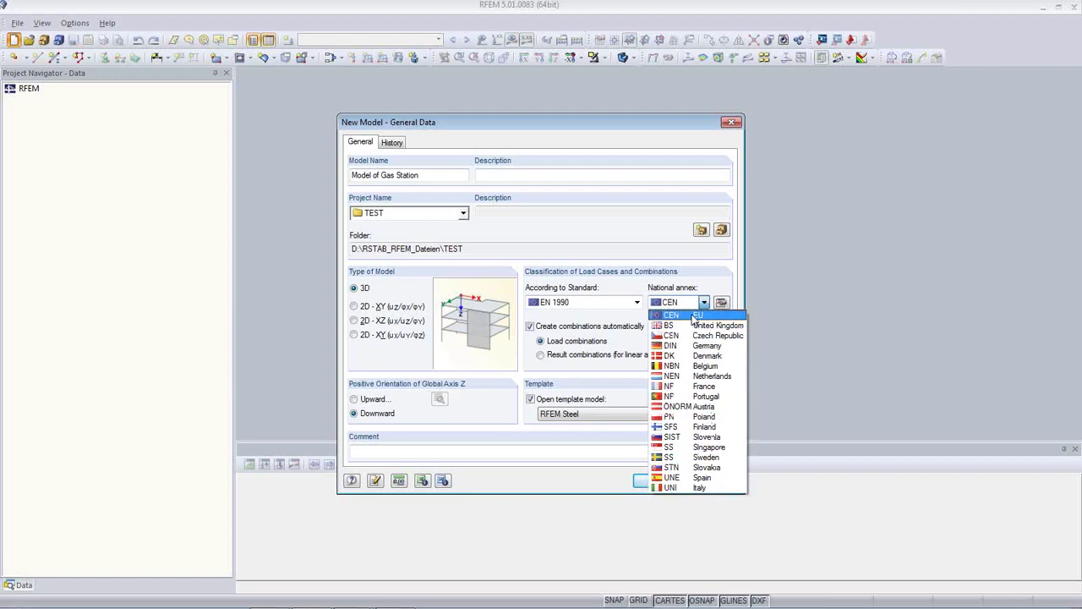
left_click(693, 316)
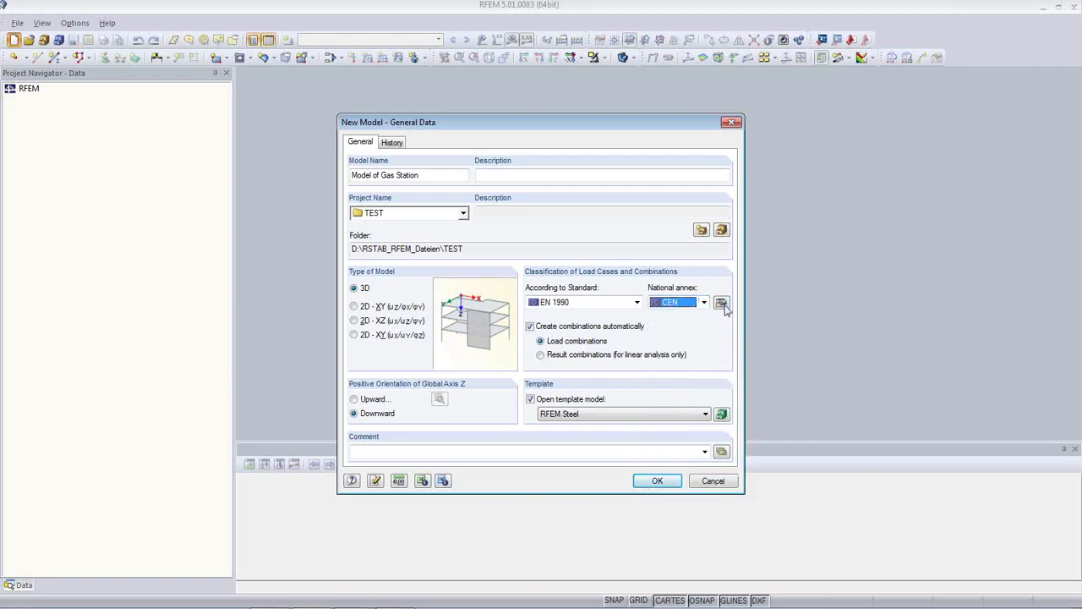
- Review the standard's partial safety, combination and consequences class coefficients, and create the model from the RFEM Steel template
left_click(722, 304)
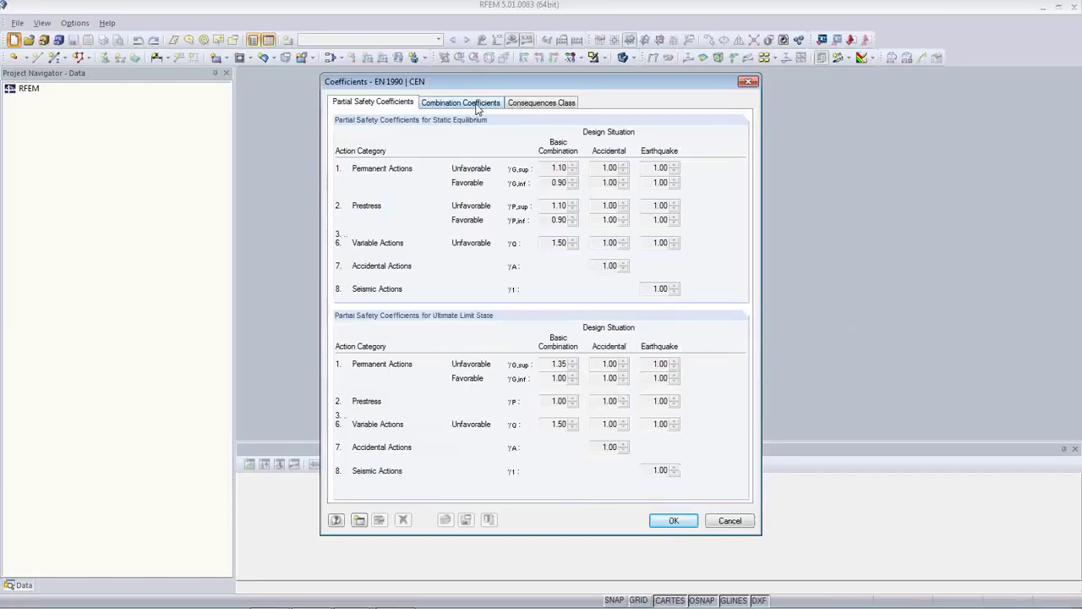
left_click(475, 103)
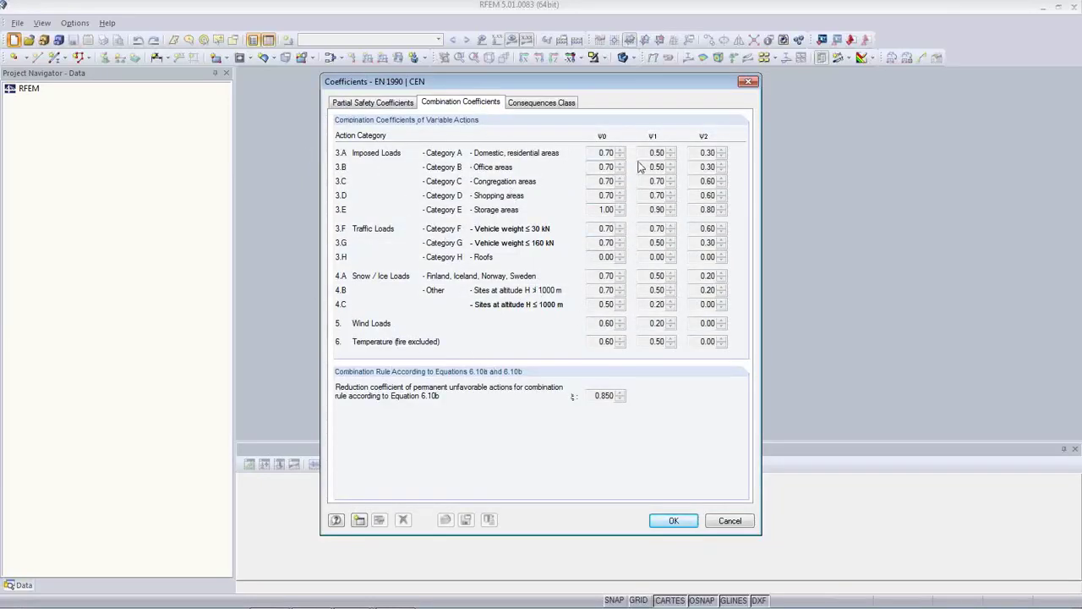
left_click(544, 108)
left_click(364, 103)
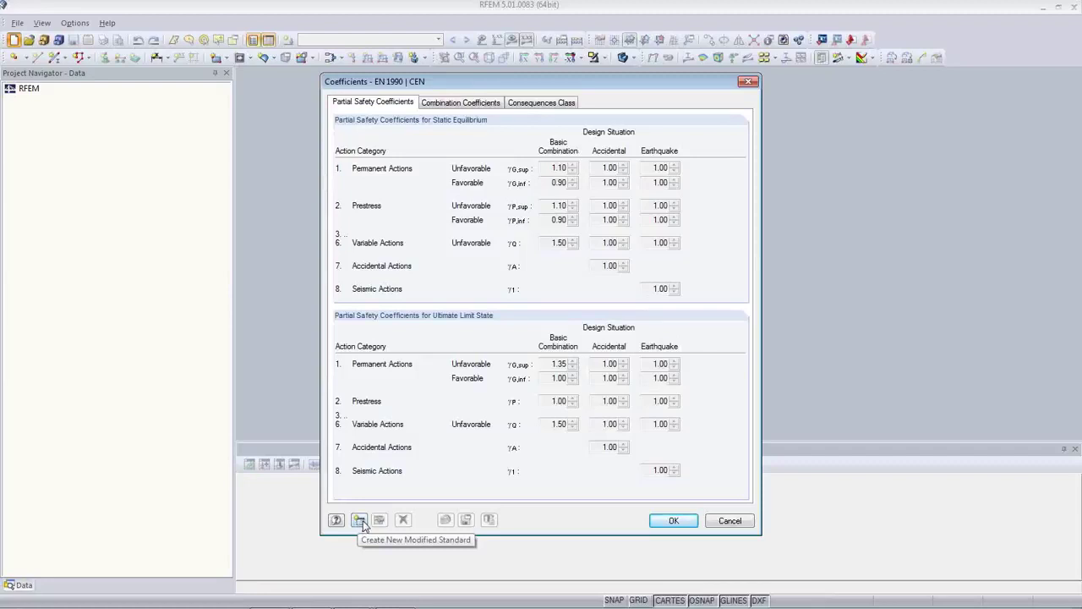
left_click(732, 521)
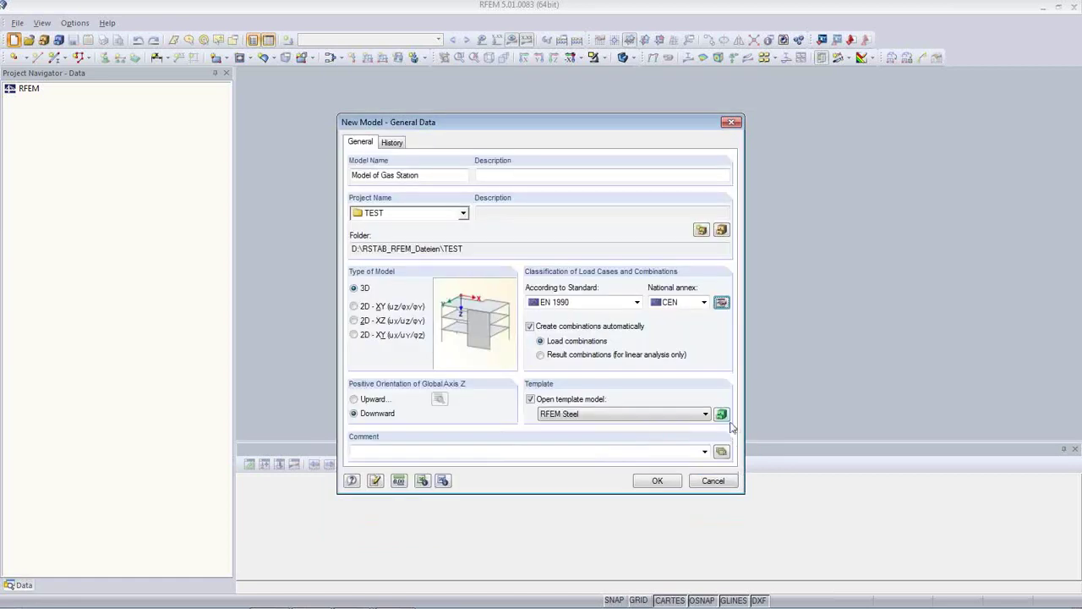
left_click(662, 482)
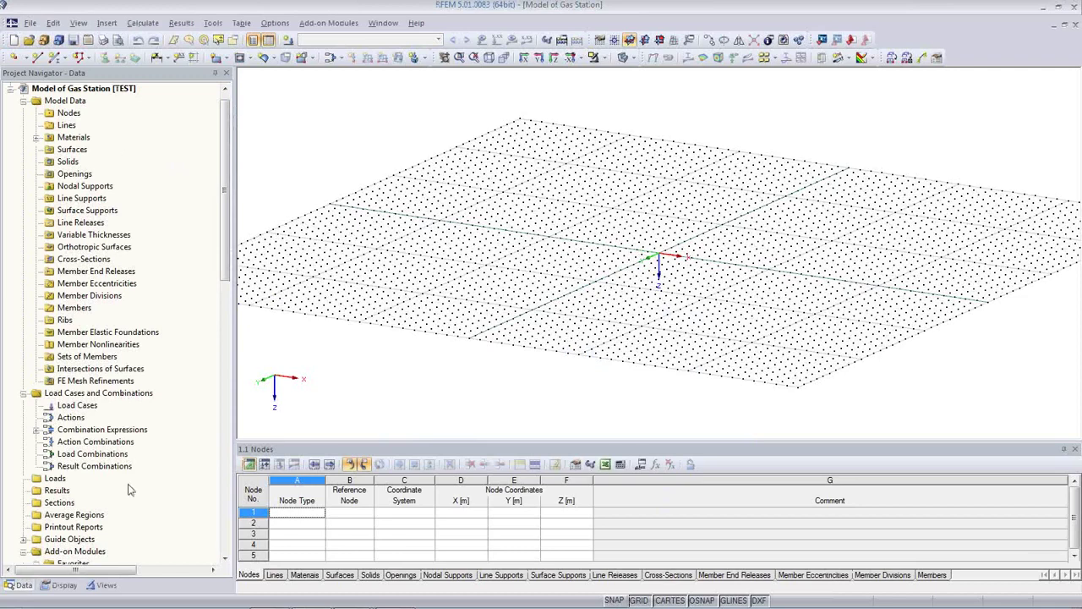
- Look through the Data, Display and Views contents of the project navigator and the empty work plane
left_click(61, 585)
left_click(99, 585)
left_click(24, 585)
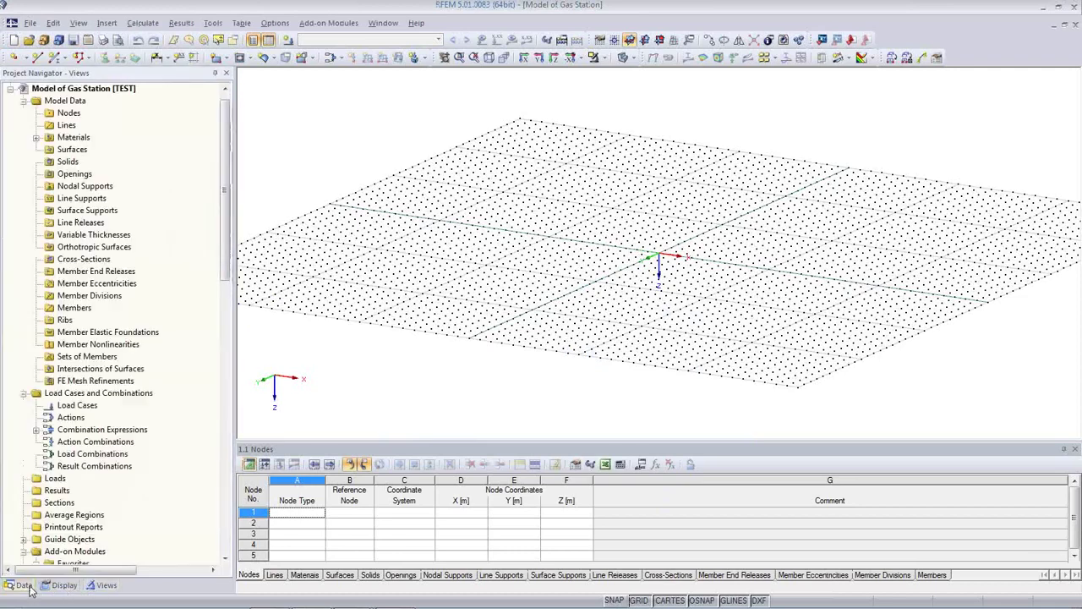
left_click(61, 585)
left_click(102, 585)
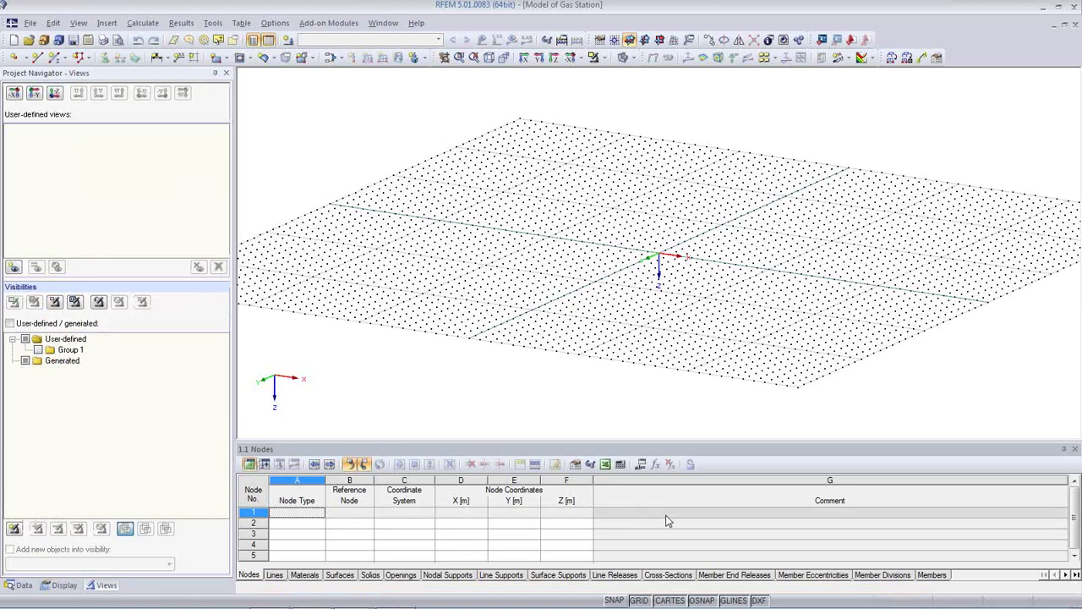
middle_click_drag(769, 340, 764, 329)
middle_click_drag(750, 356, 748, 359)
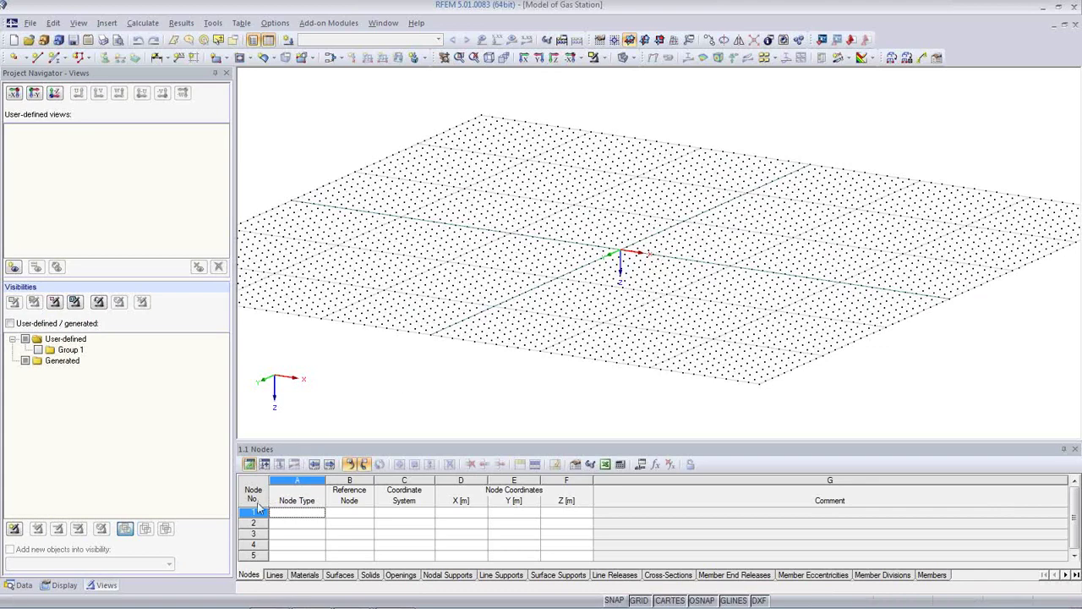
- Choose the rolled I-section HEB 300 from the cross-section library for the first row of the cross-sections table
left_click(676, 577)
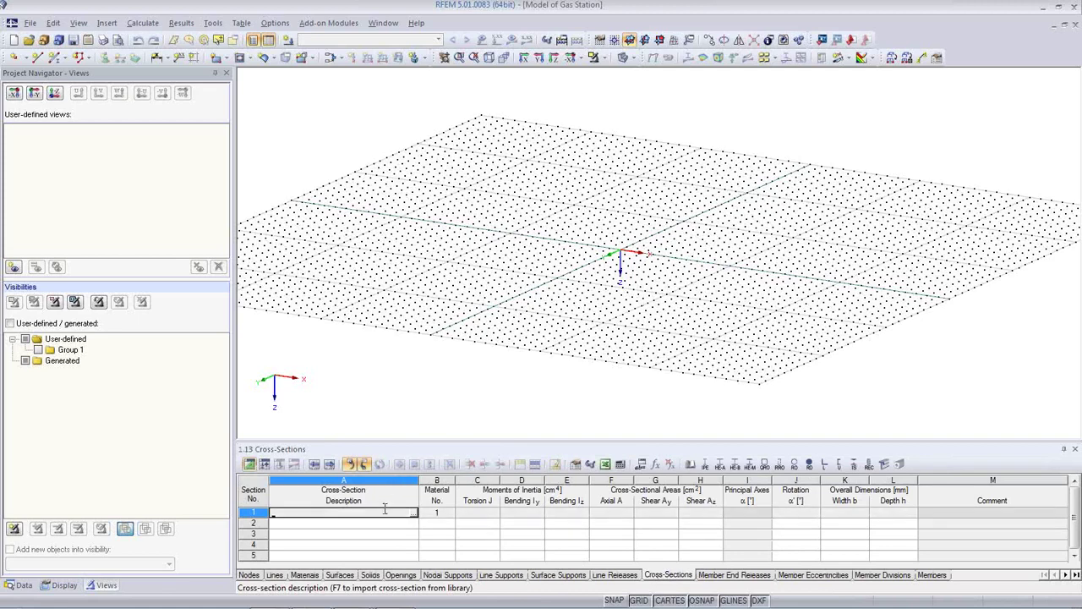
left_click_drag(402, 390, 402, 377)
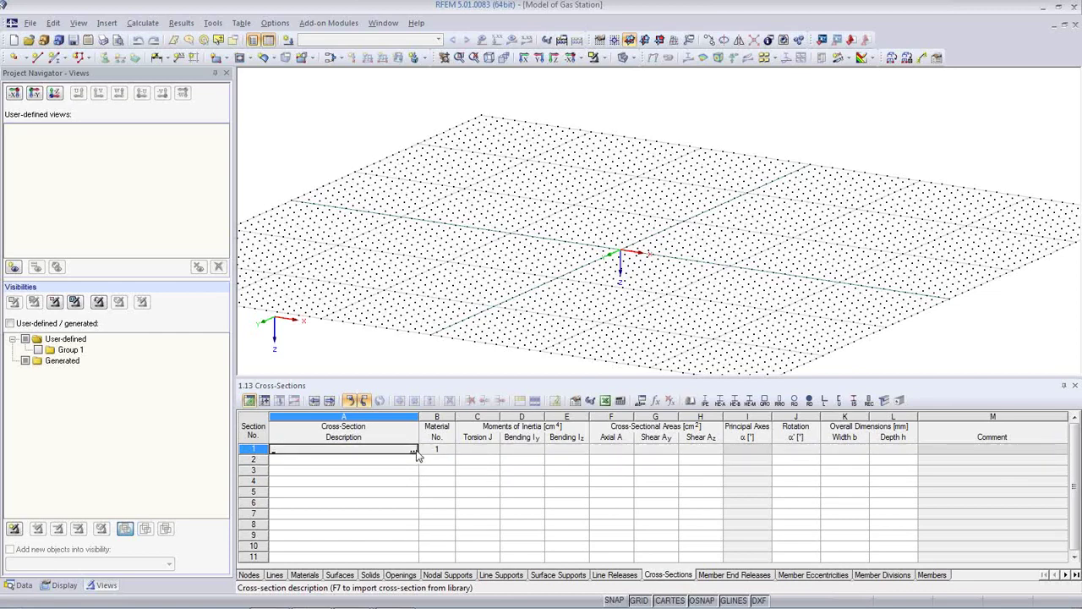
left_click(414, 451)
left_click(310, 175)
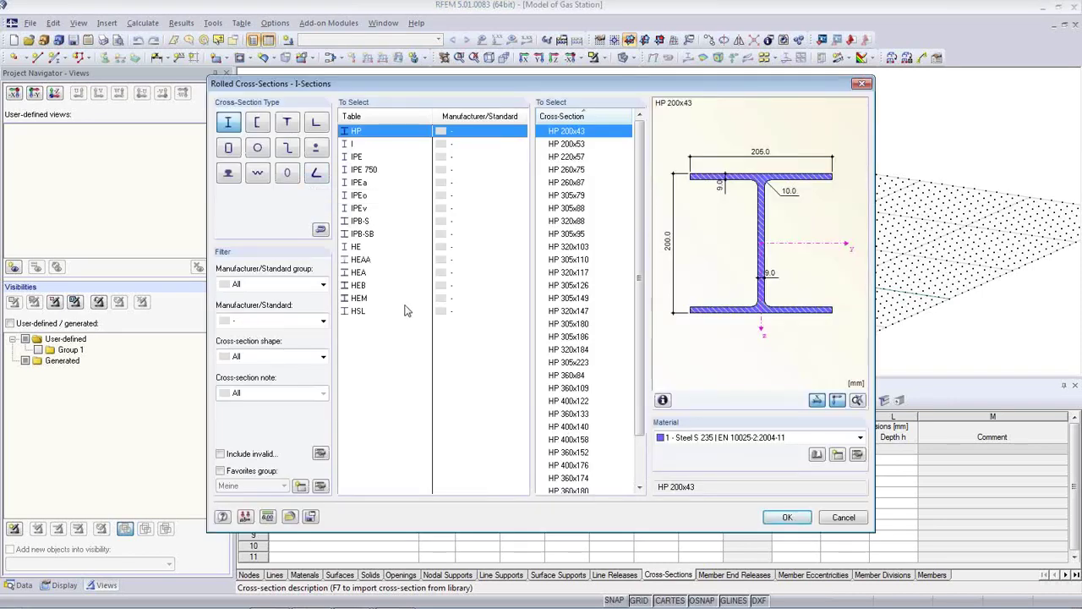
left_click(362, 286)
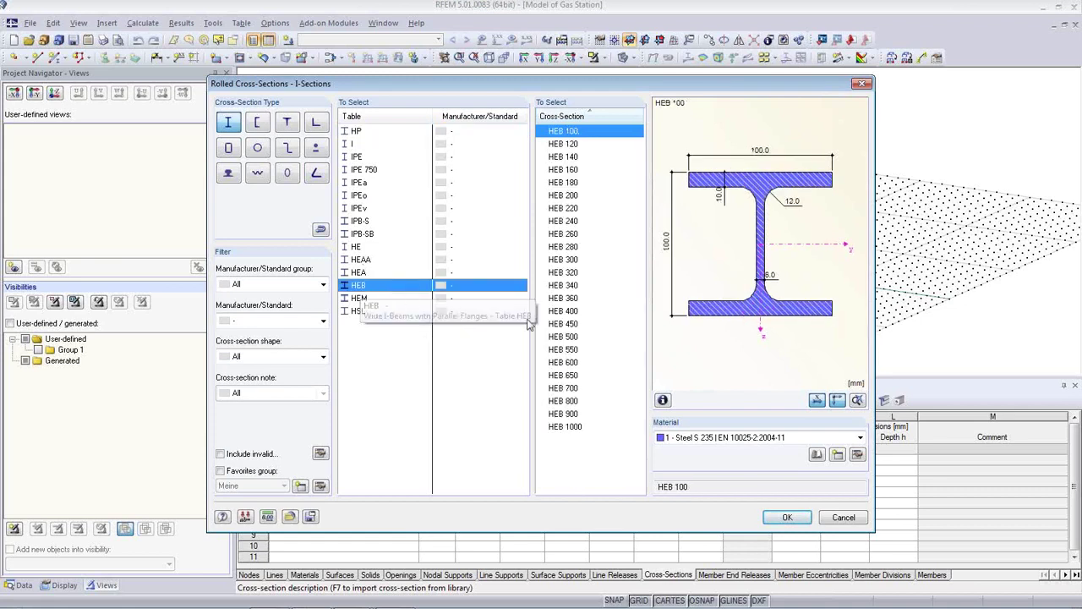
left_click(563, 260)
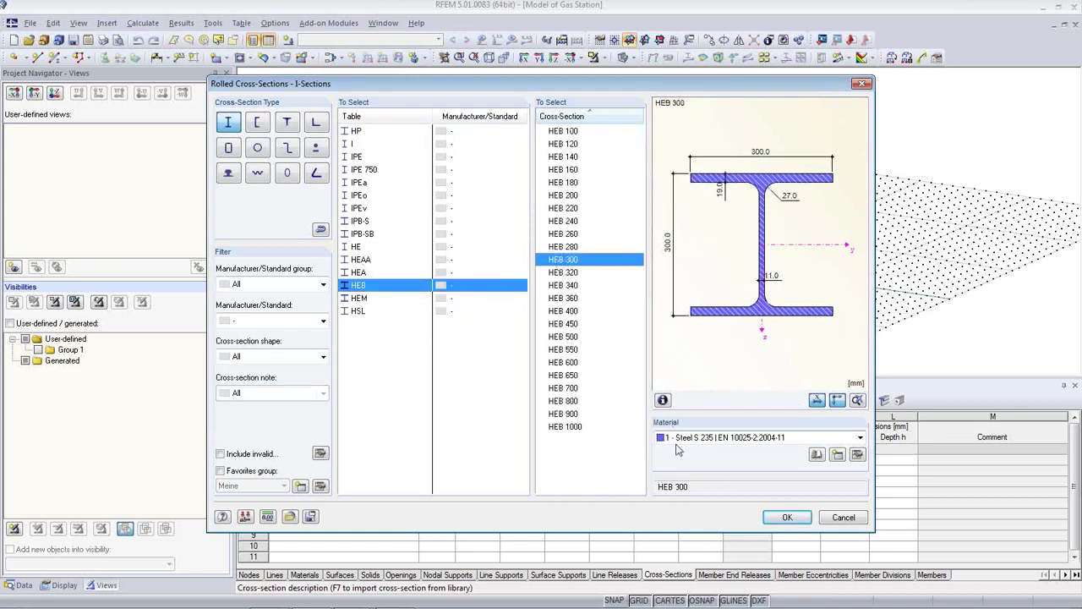
- Check the steel grades and standard groups in the material library, and create the HEB 300 cross-section with Steel S 235
left_click(860, 438)
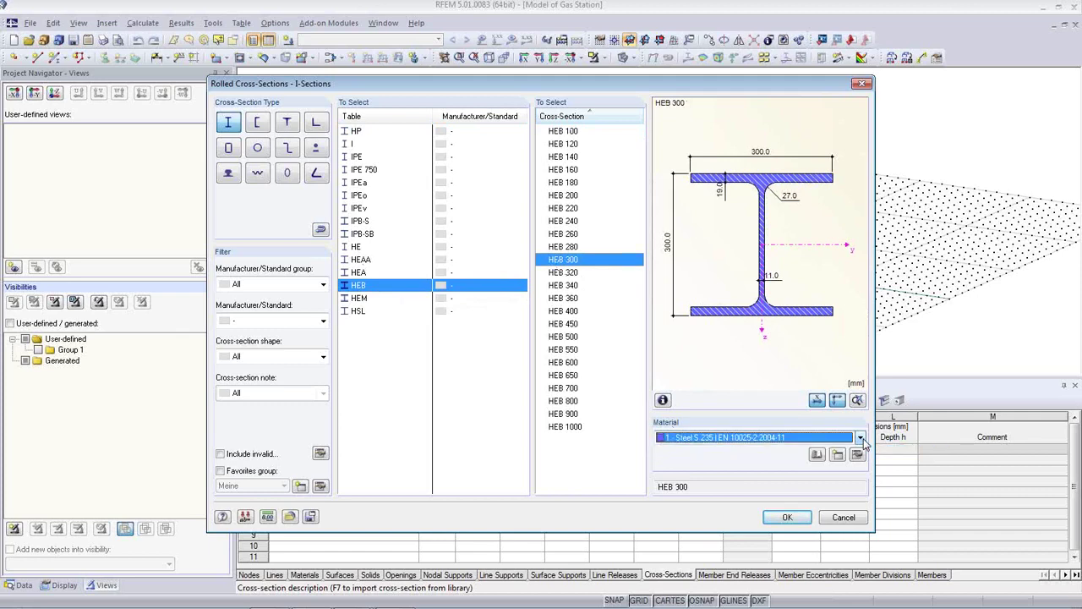
left_click(817, 454)
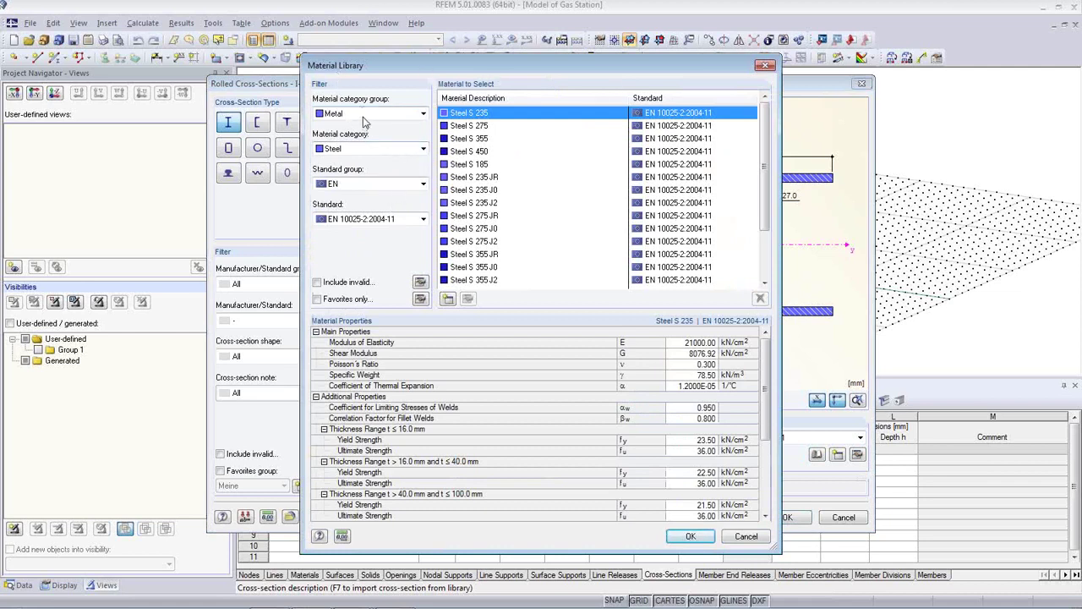
left_click(422, 183)
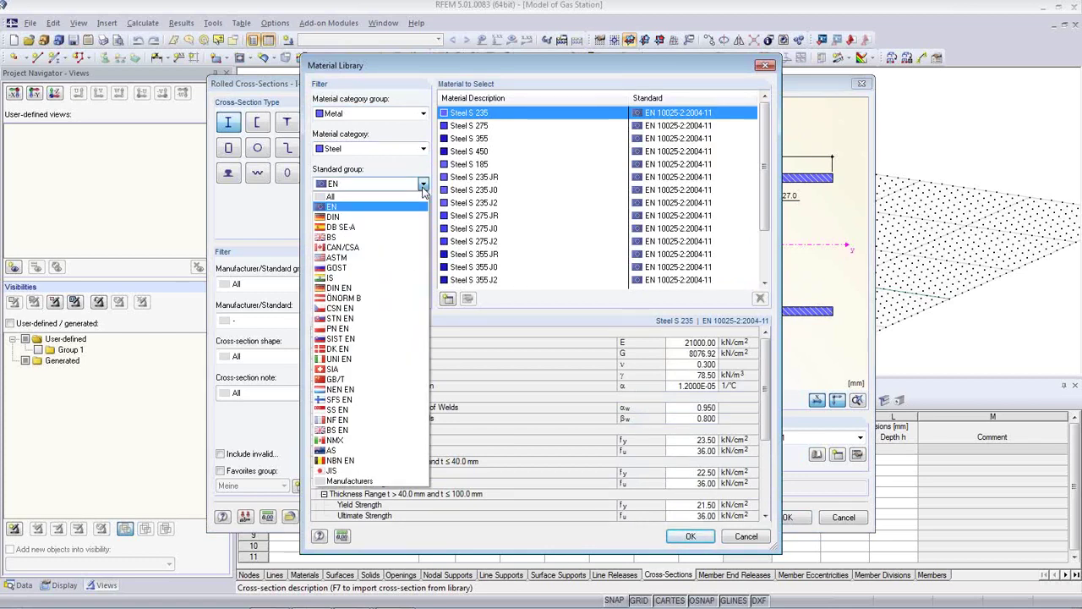
left_click(423, 185)
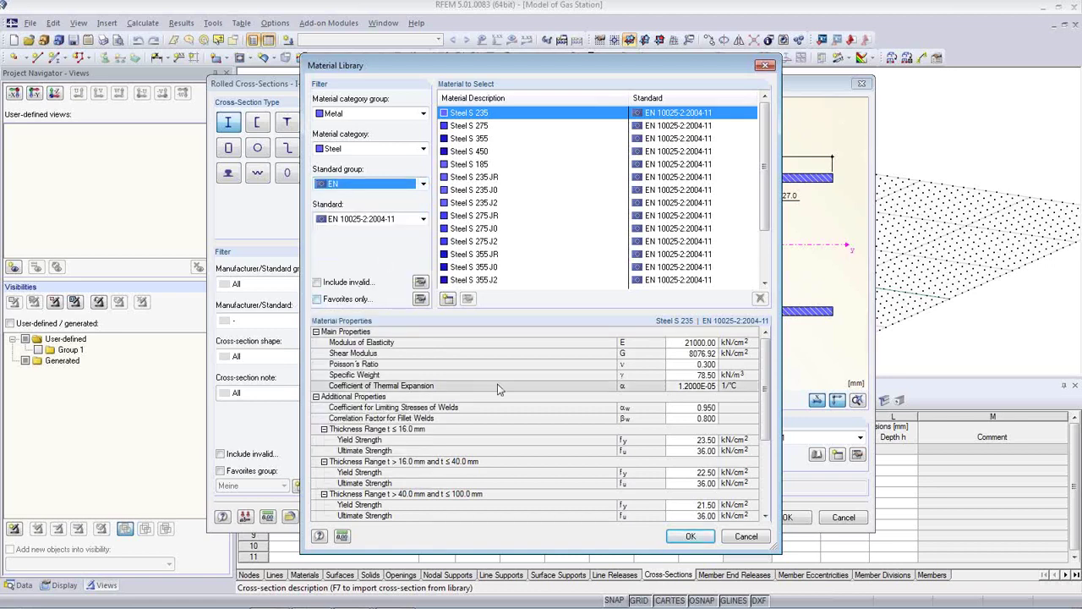
left_click(744, 538)
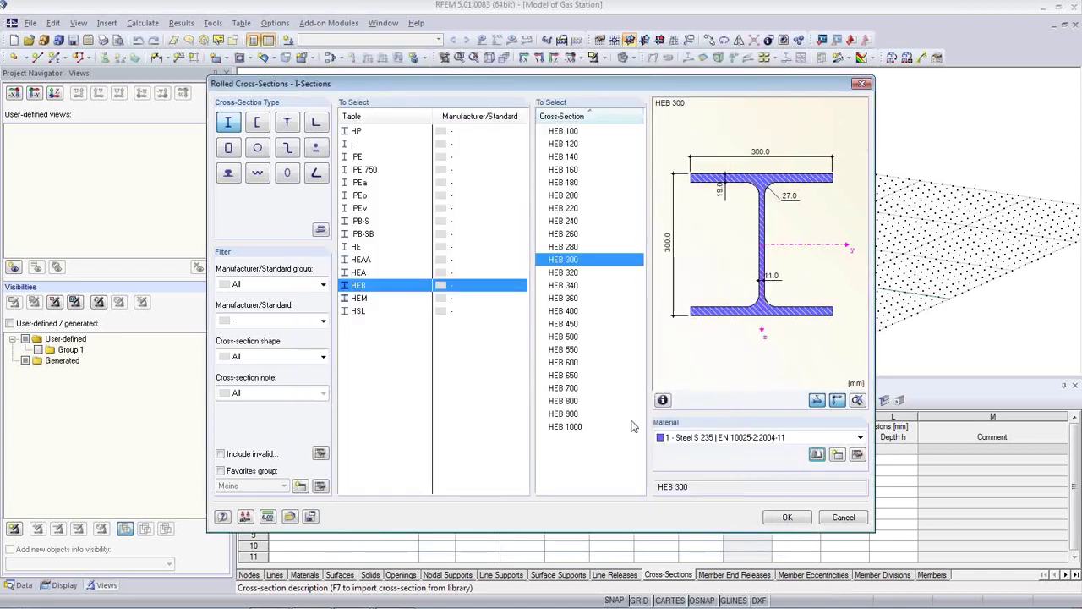
left_click(787, 519)
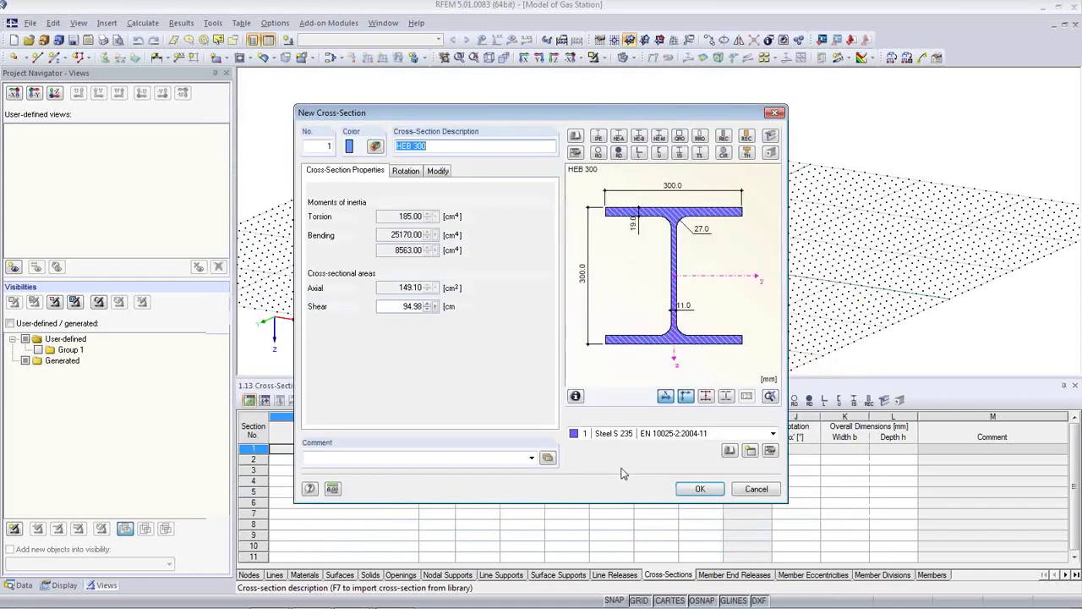
left_click(699, 489)
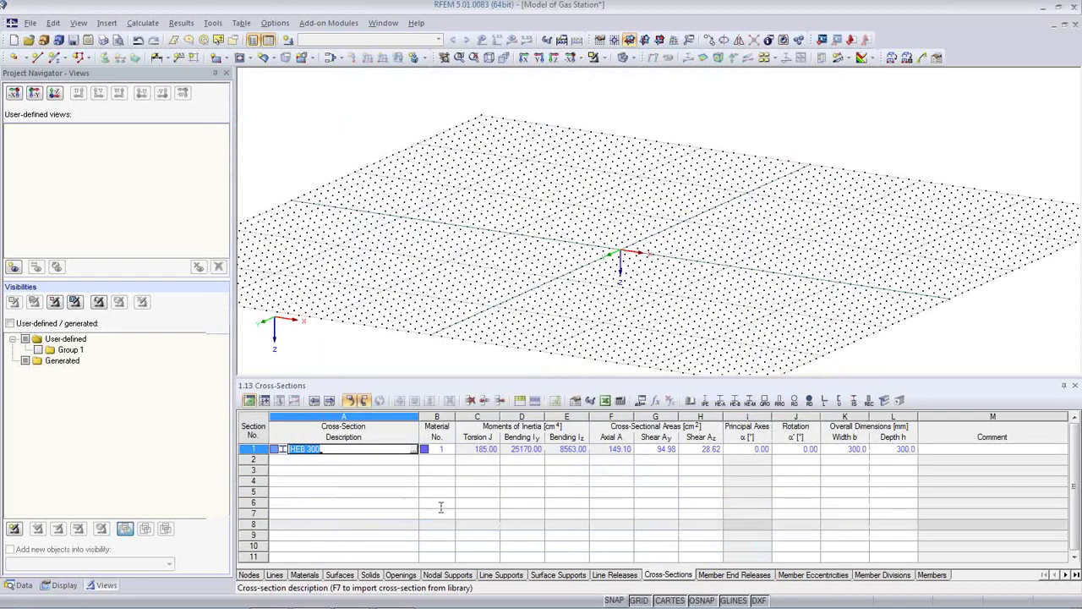
- Add the rolled I-section IPE 400 in Steel S 235 as the second cross-section
left_click(376, 457)
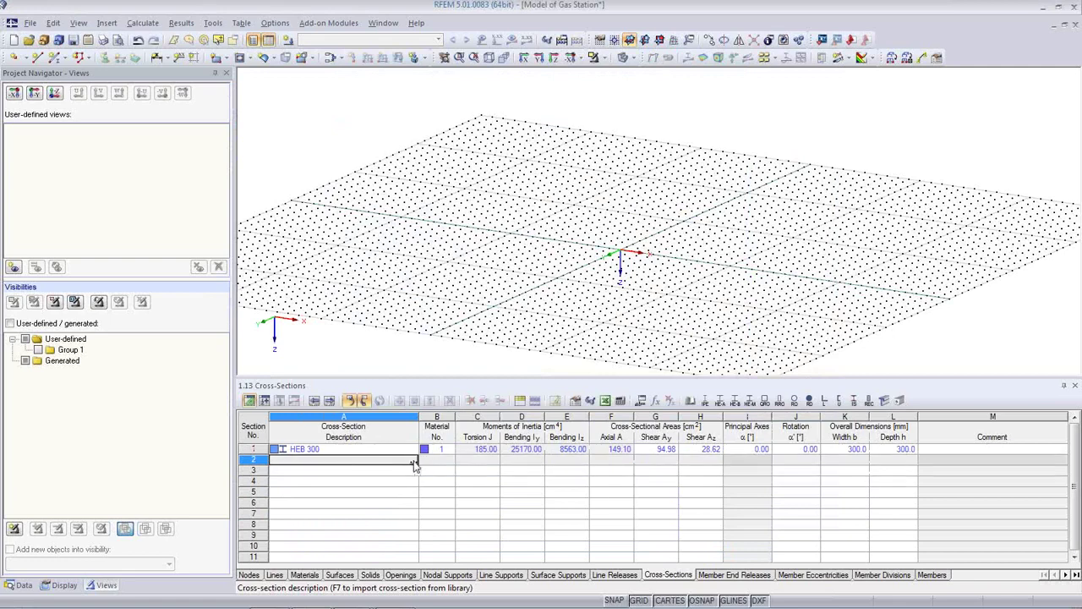
left_click(414, 462)
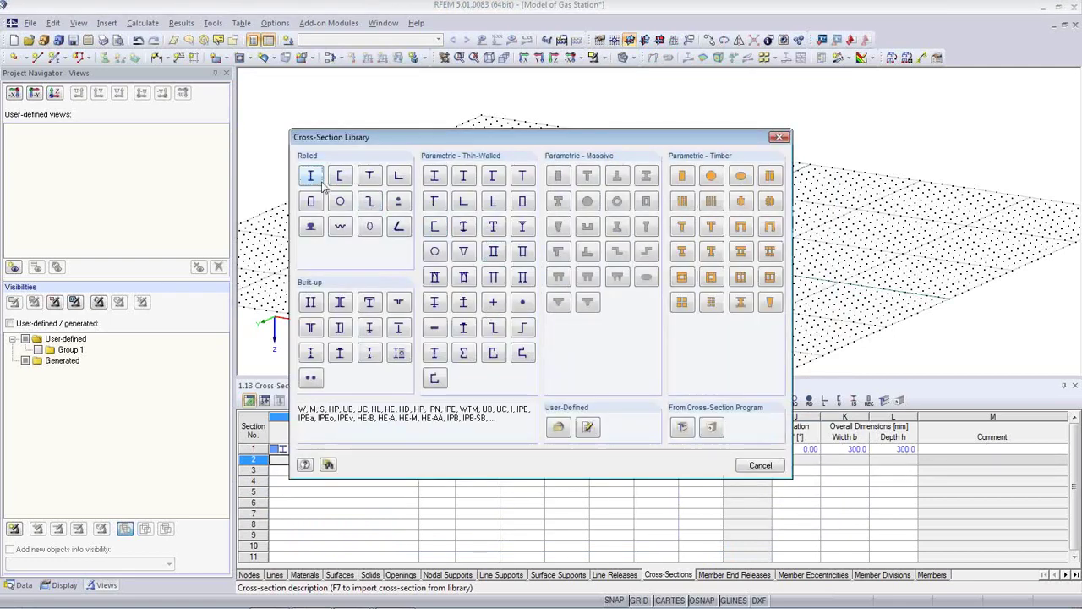
left_click(310, 176)
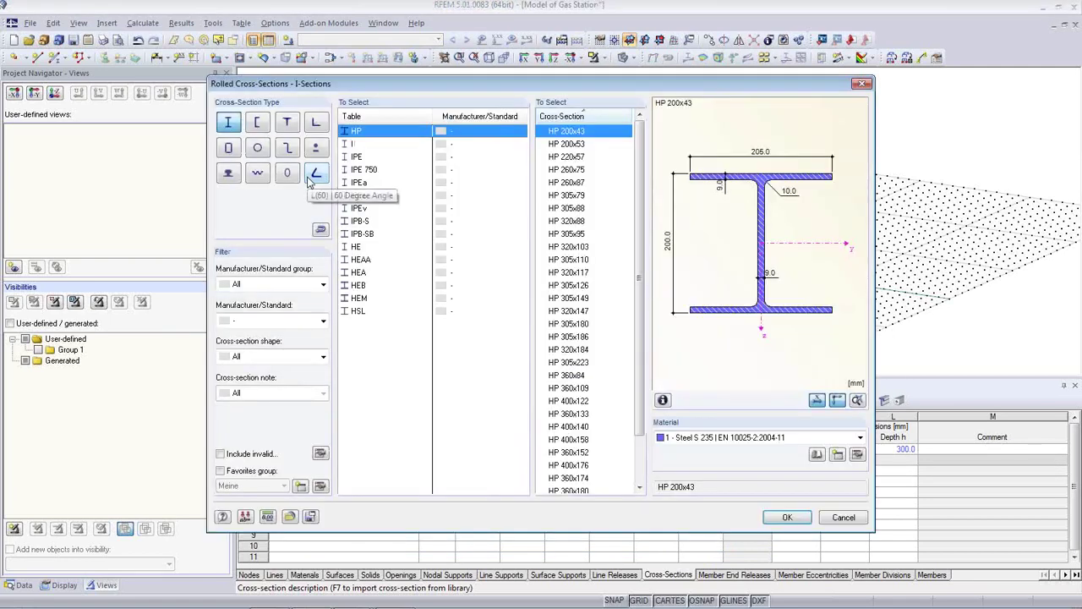
left_click(356, 157)
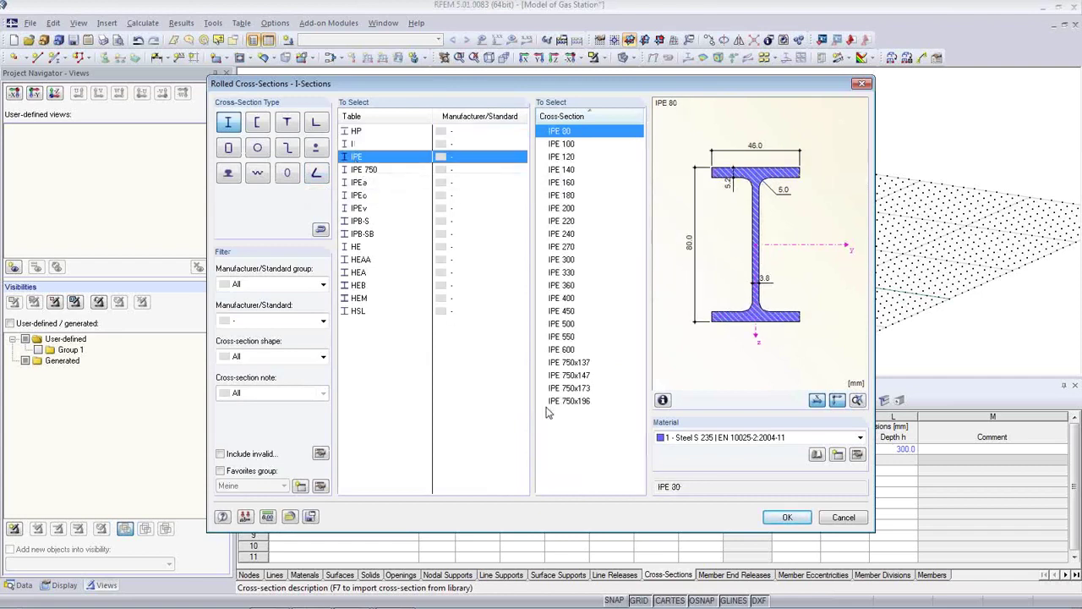
left_click(563, 299)
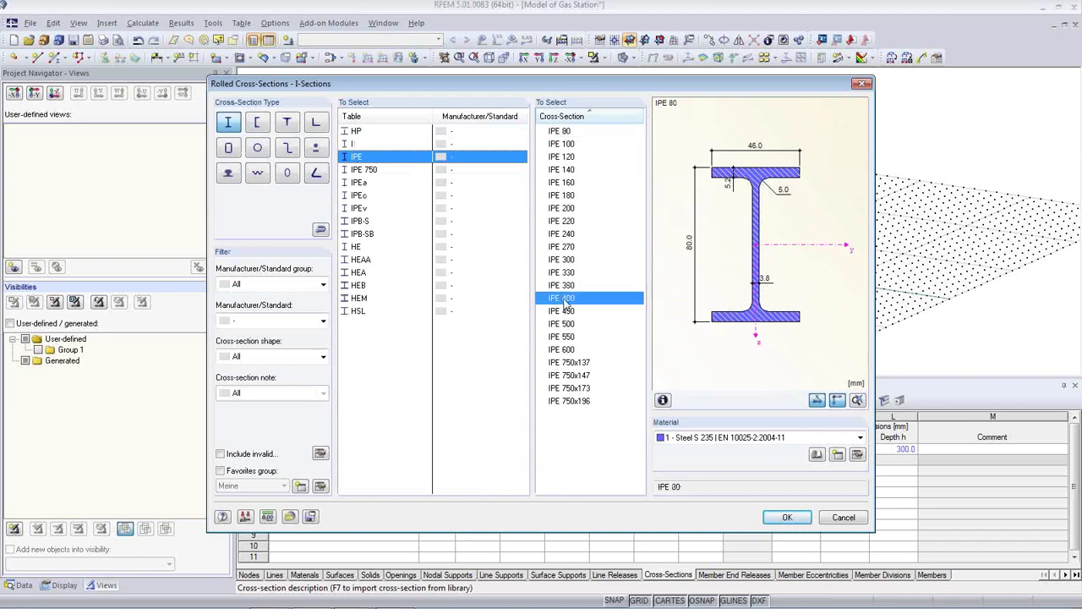
left_click(787, 517)
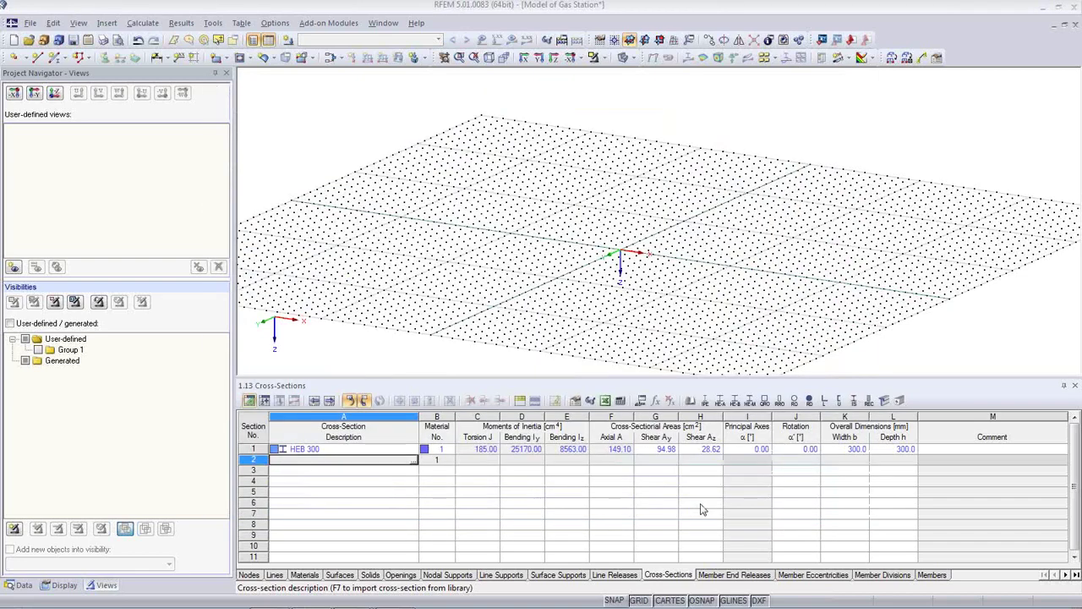
left_click(681, 490)
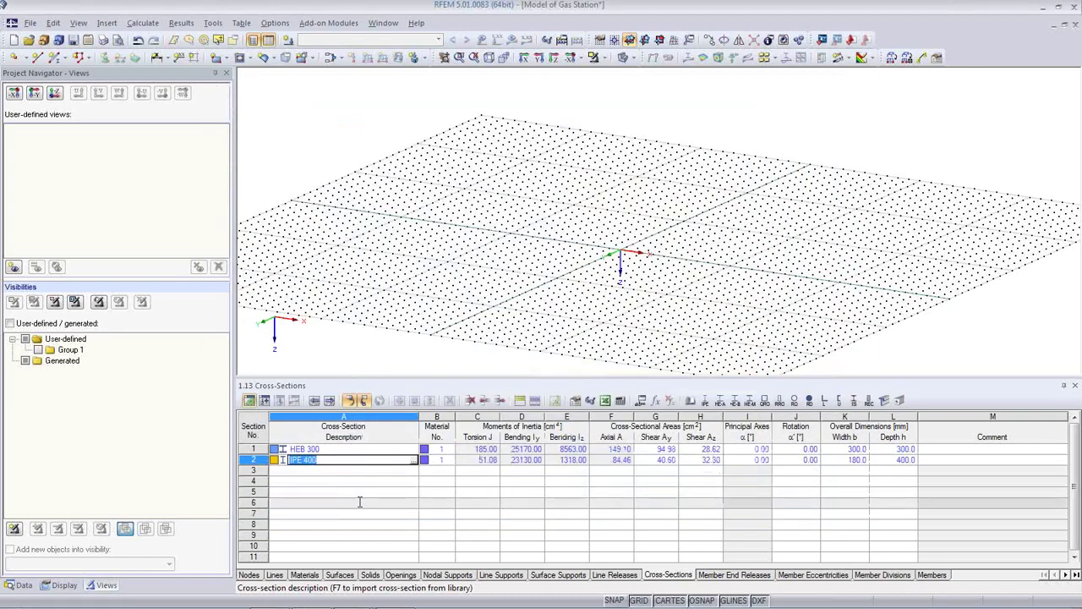
- Add the rolled I-section IPE 300 in Steel S 235 as the third cross-section
left_click(342, 471)
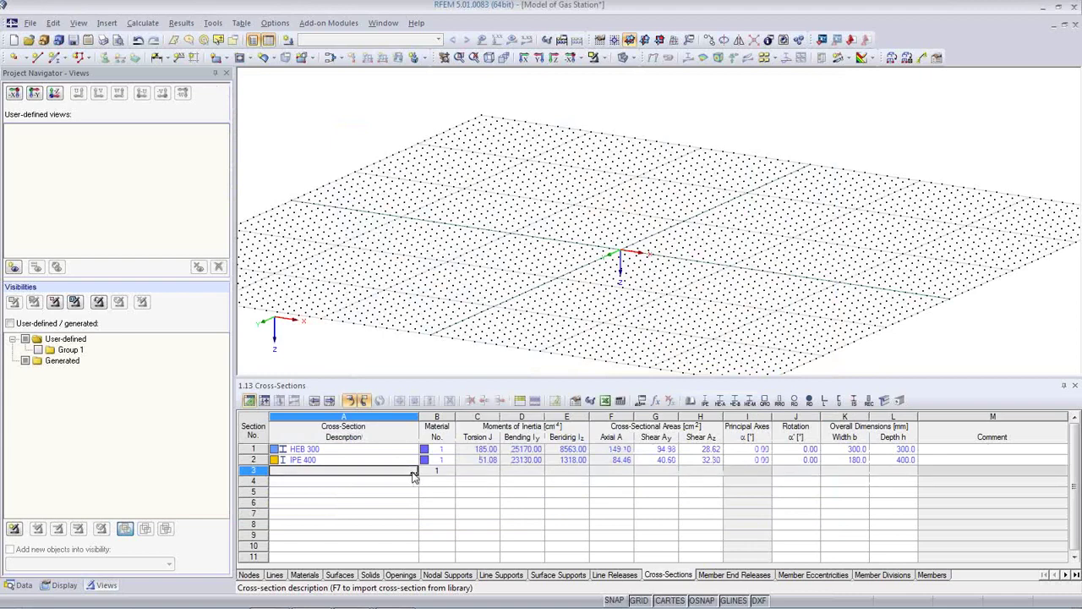
left_click(414, 473)
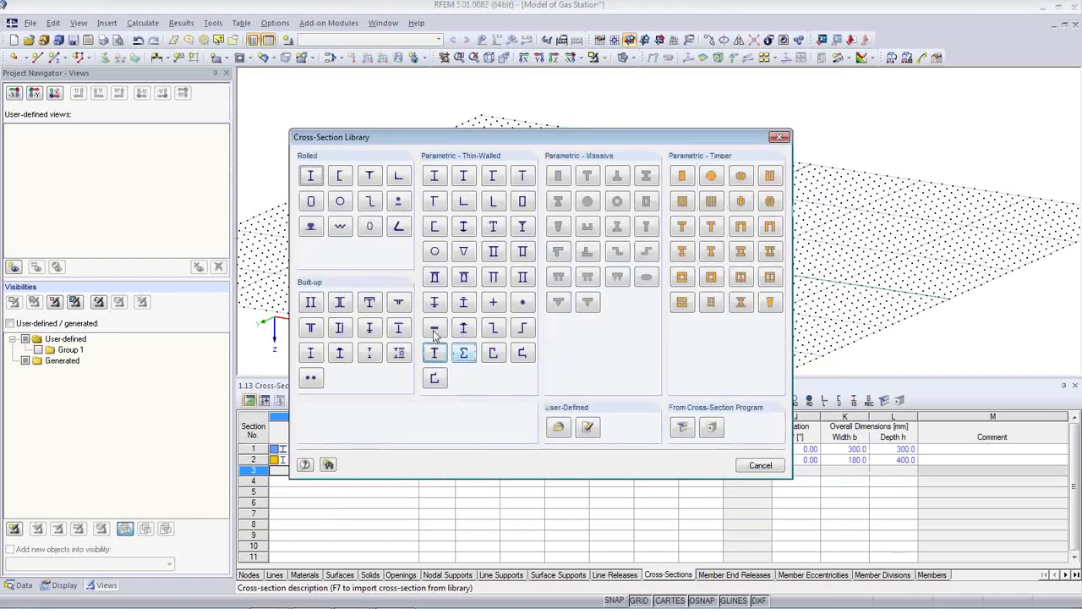
left_click(310, 175)
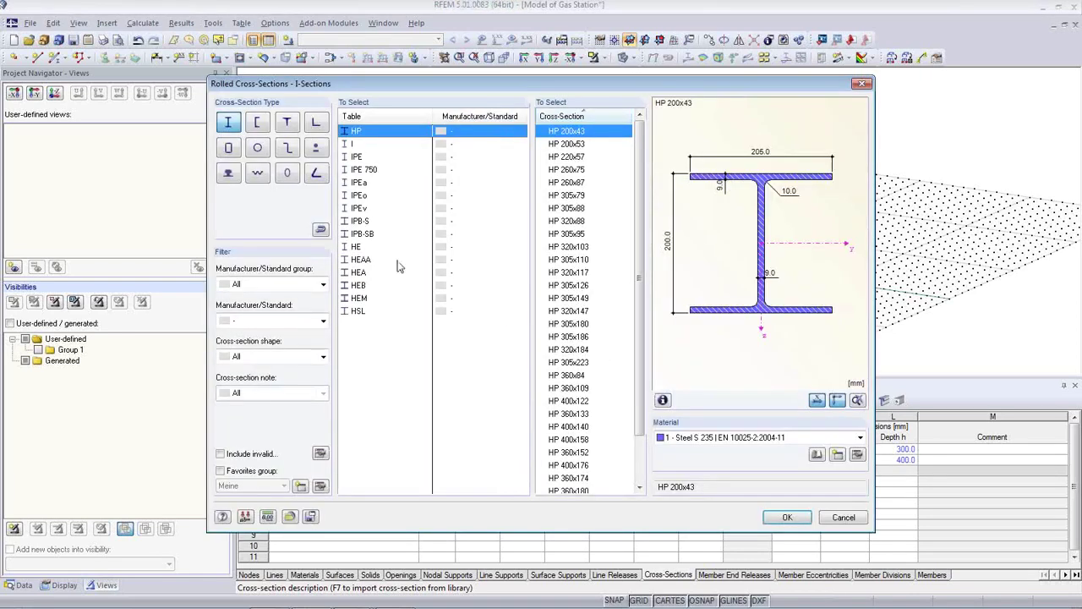
left_click(356, 158)
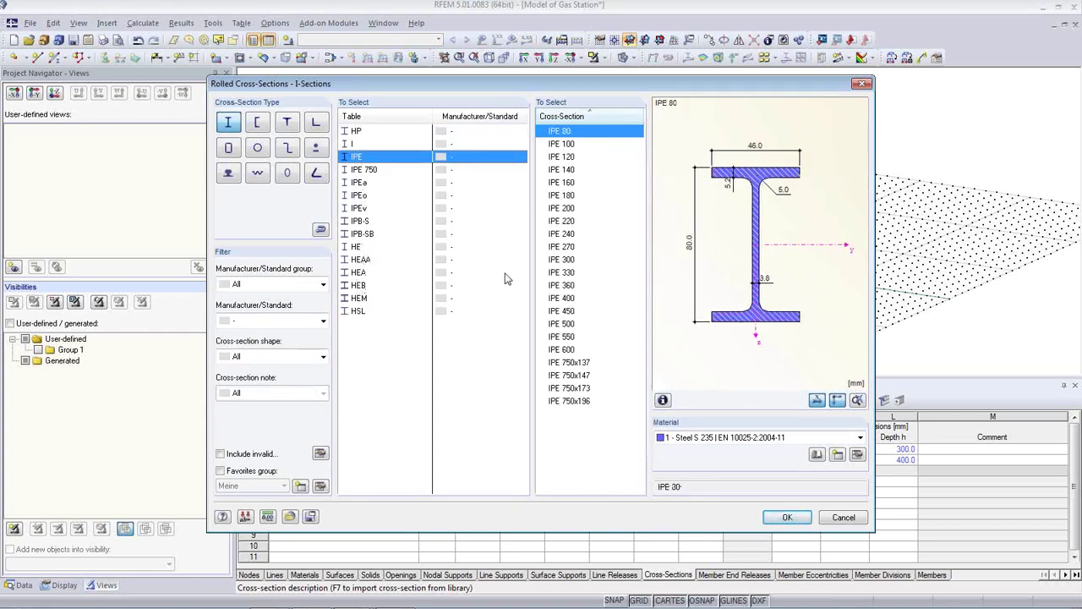
left_click(562, 260)
left_click(787, 518)
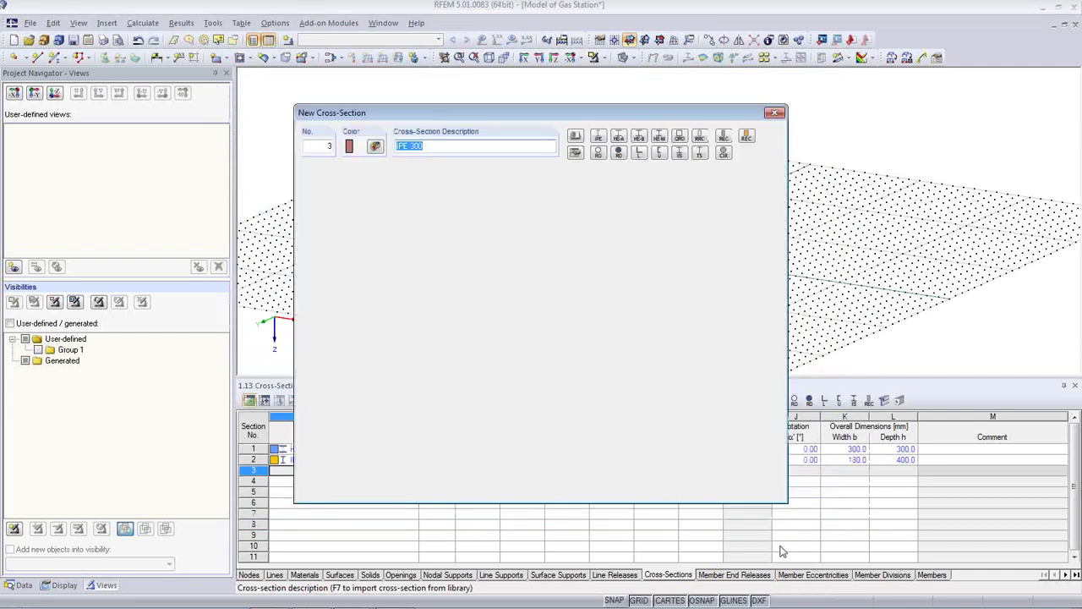
left_click(691, 491)
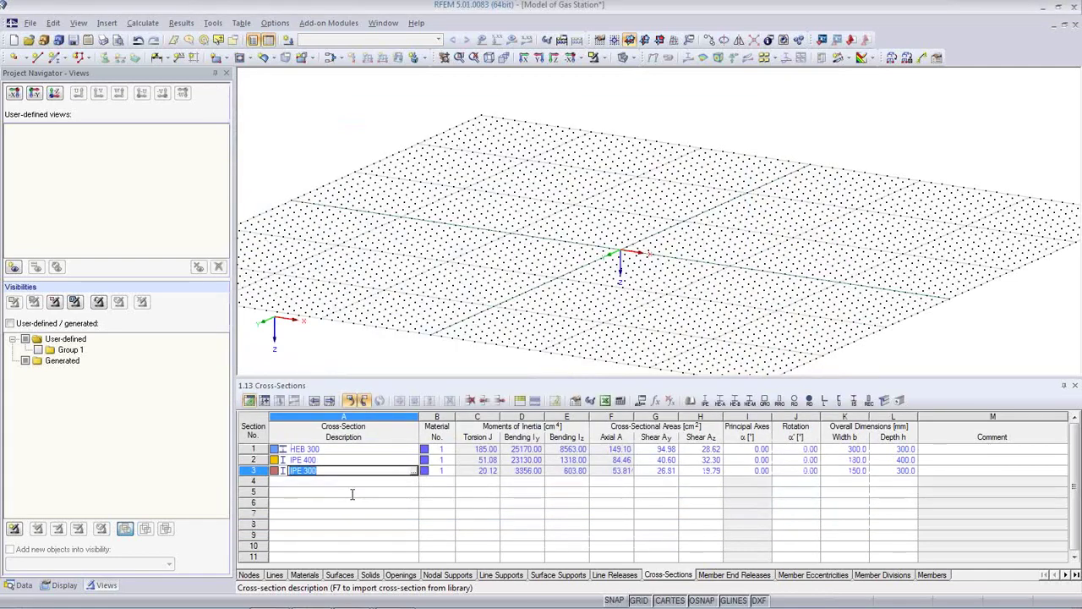
- Add the rolled channel section U 200 in Steel S 235 as the fourth cross-section
left_click(346, 482)
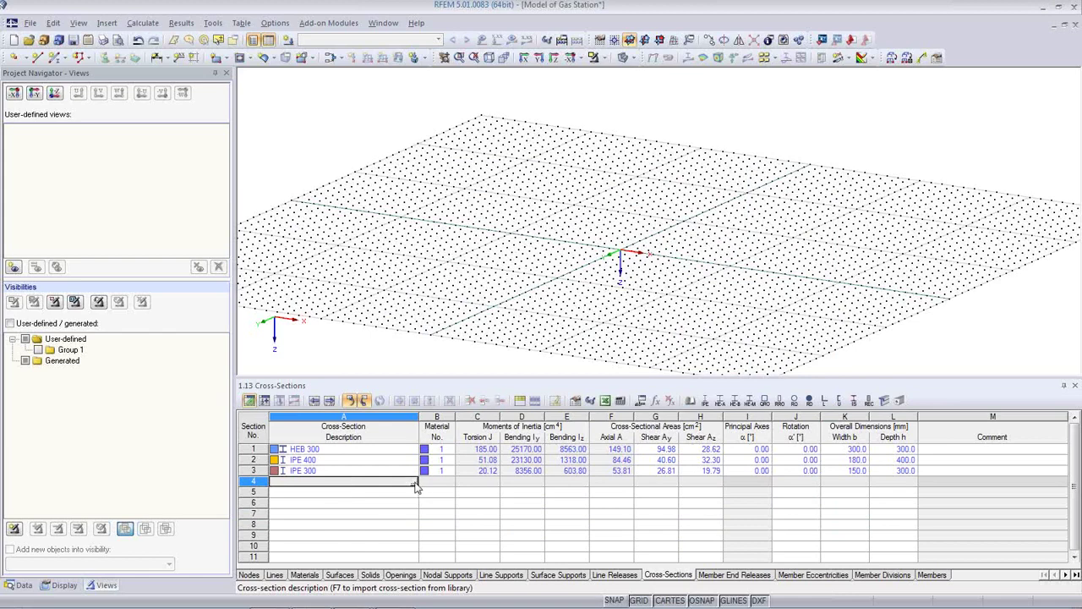
left_click(414, 483)
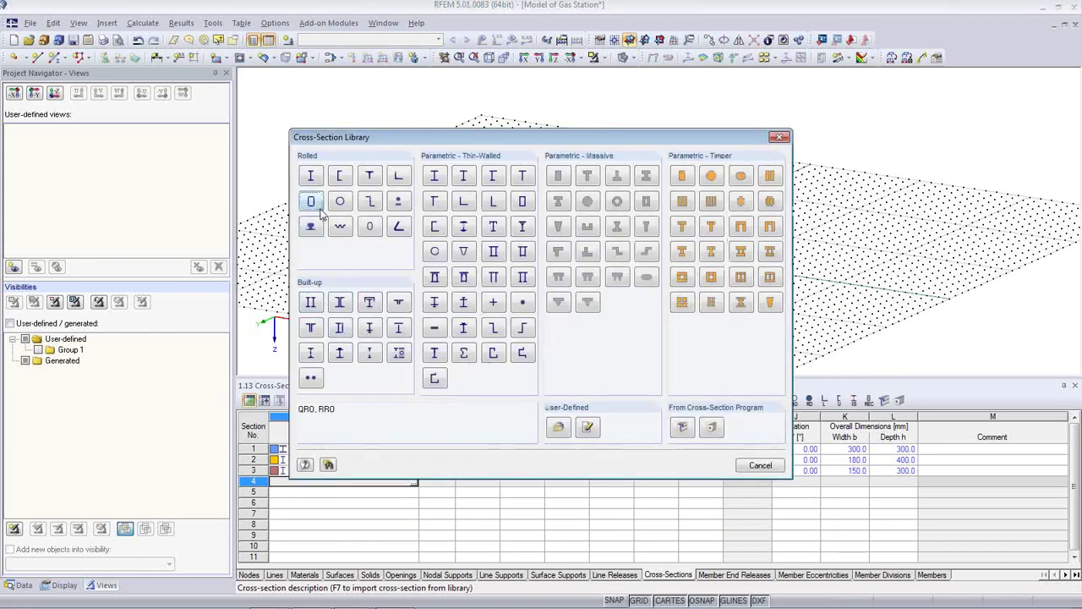
left_click(312, 178)
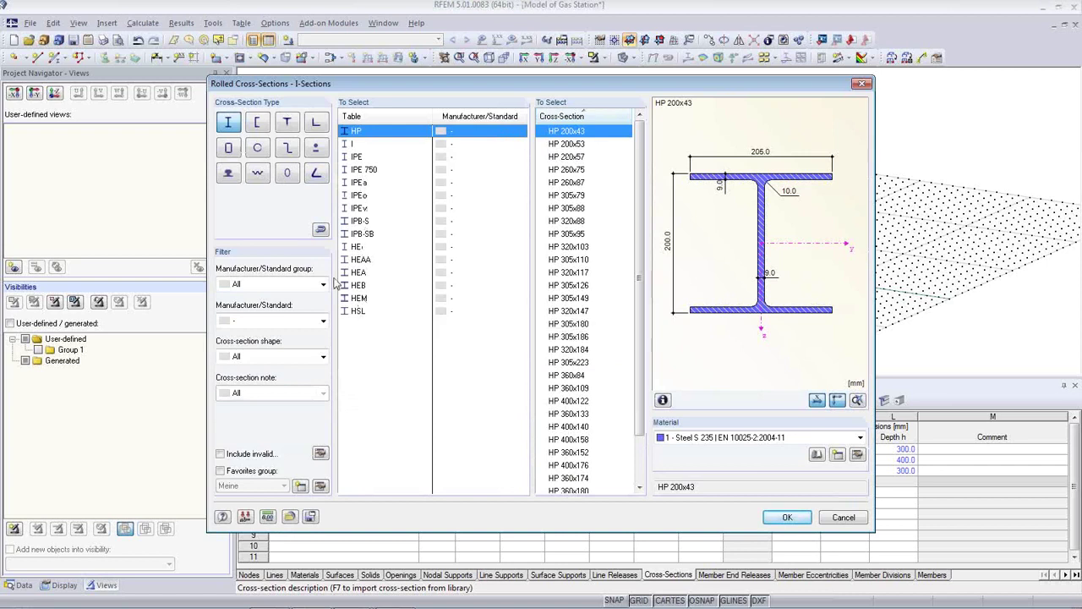
left_click(257, 122)
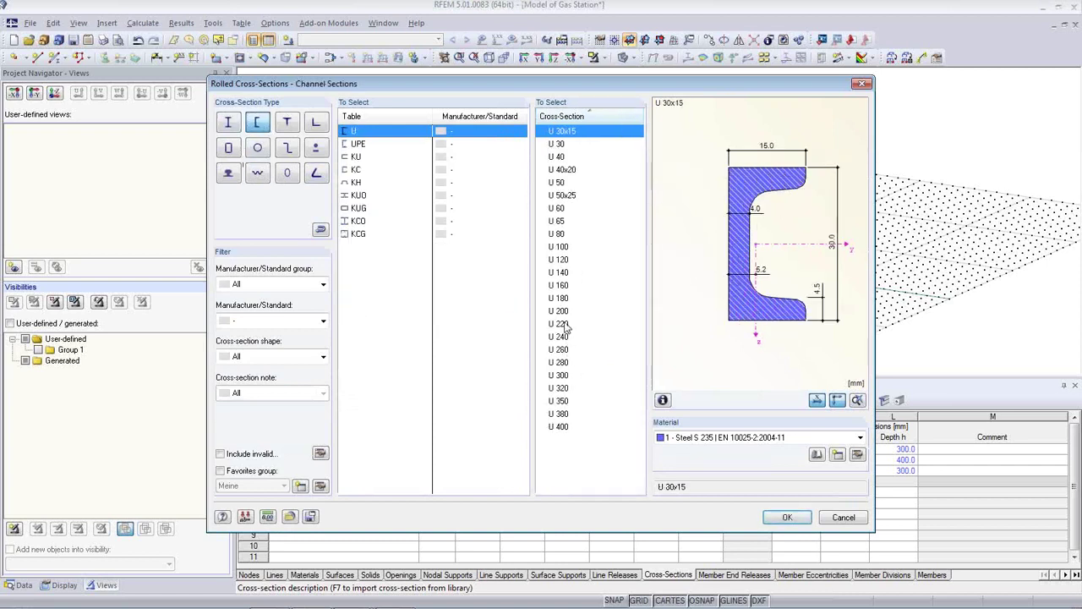
left_click(565, 325)
left_click(784, 519)
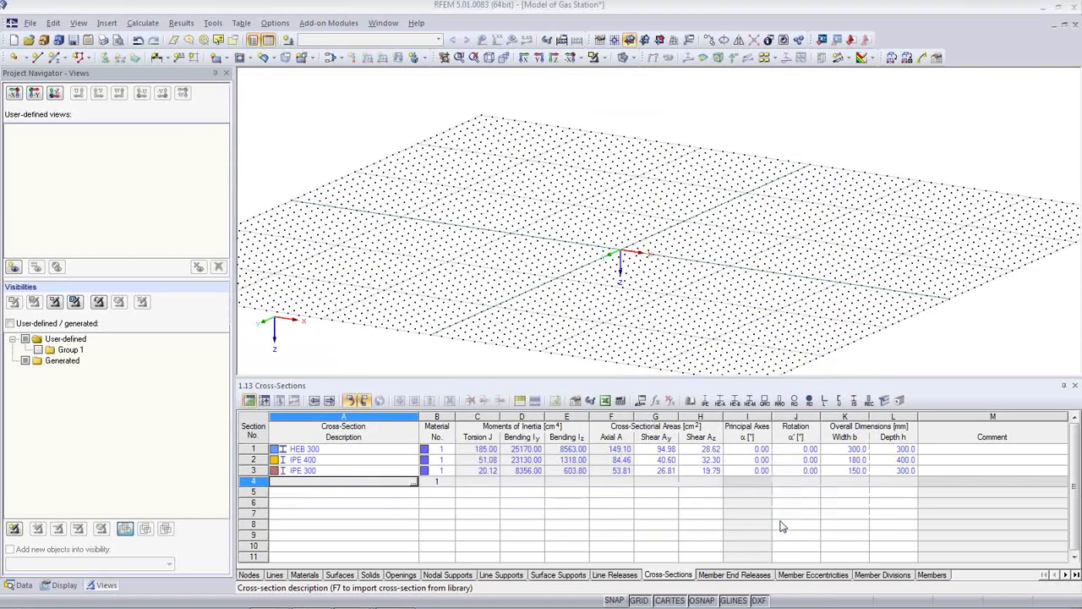
left_click(699, 486)
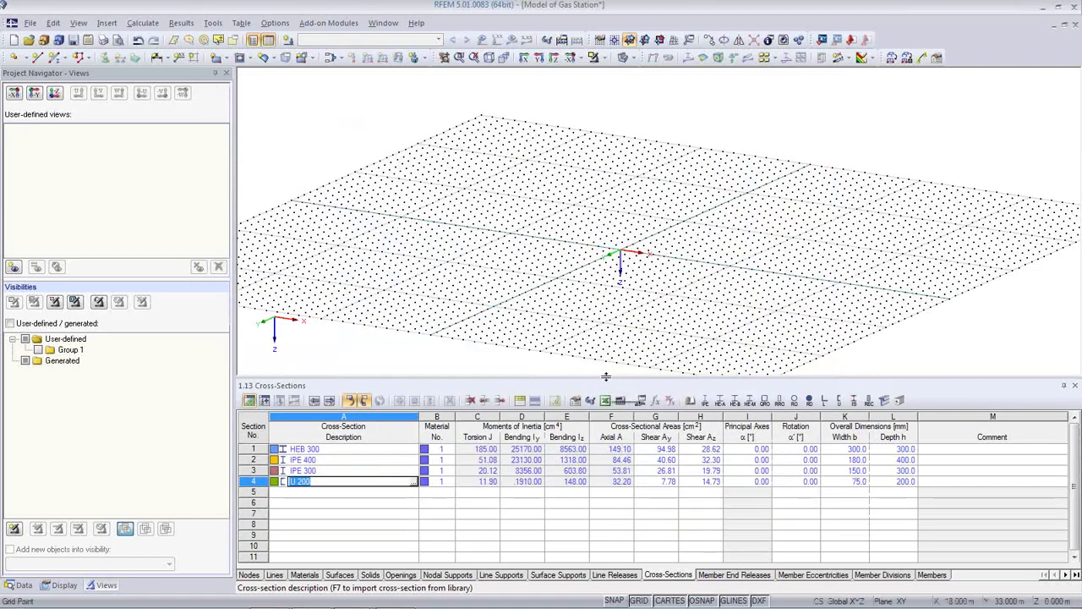
- Reduce the height of the cross-sections table to enlarge the model view, and set the work plane to XZ
left_click_drag(606, 375, 605, 405)
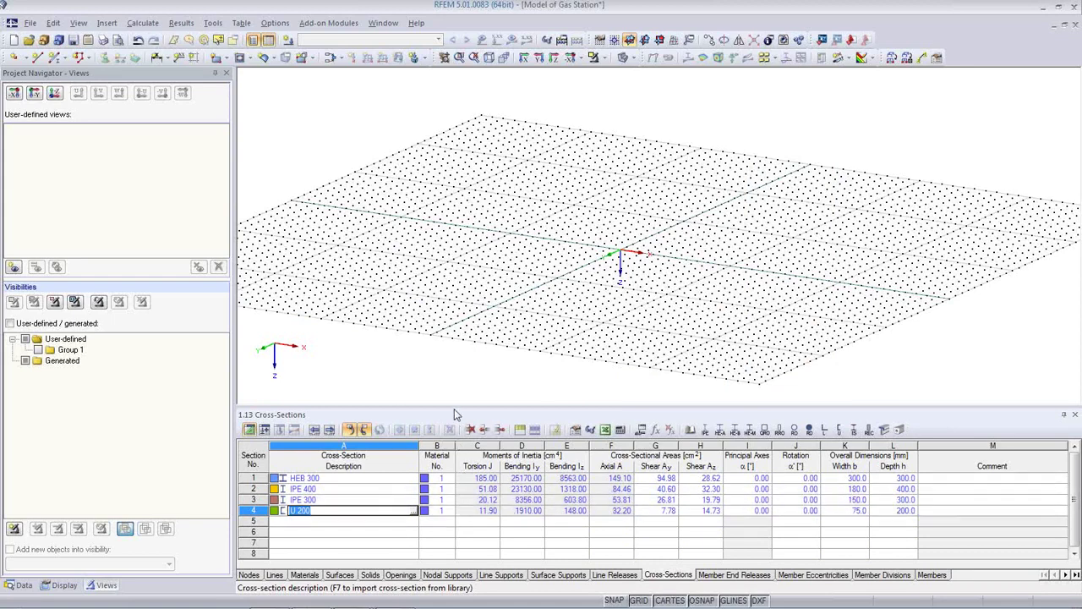
left_click_drag(454, 406, 458, 438)
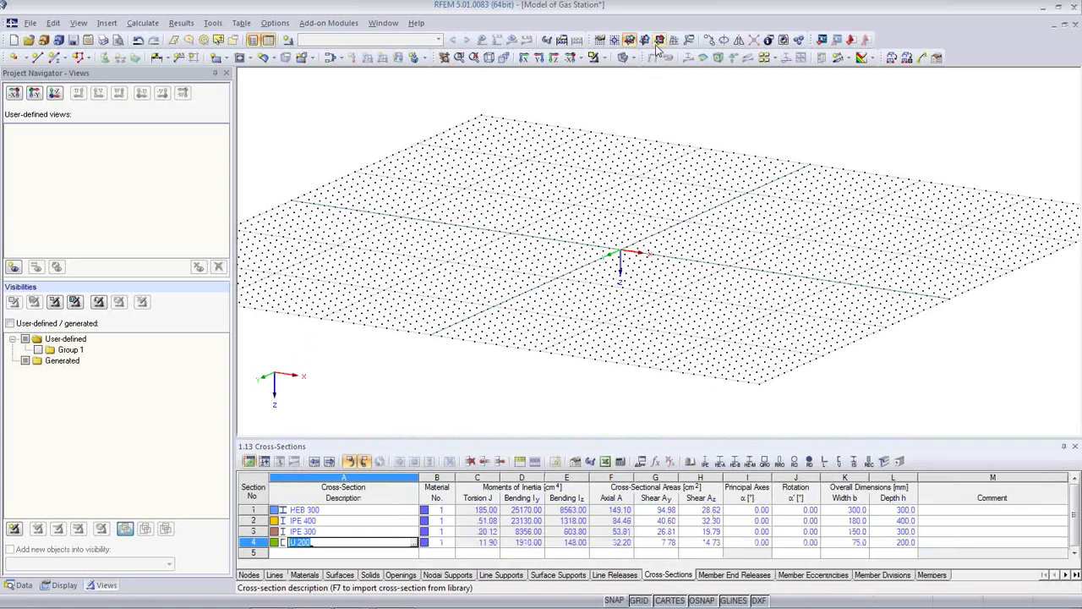
left_click(659, 42)
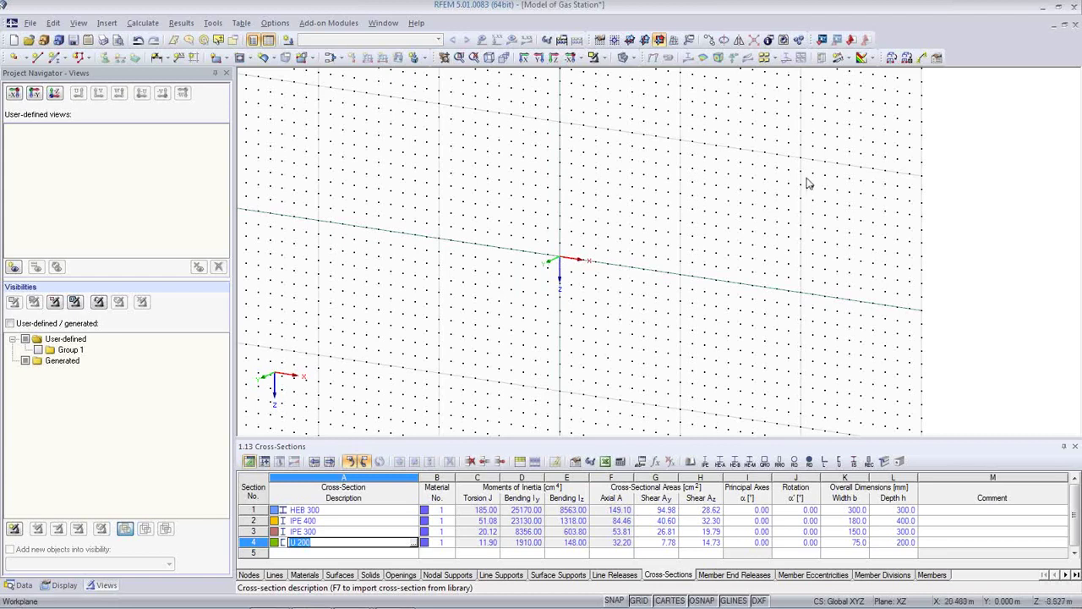
- Draw a 5 m vertical HEB 300 column of member type Beam from X -3, Z 0 to X -3, Z -5 m
left_click(53, 59)
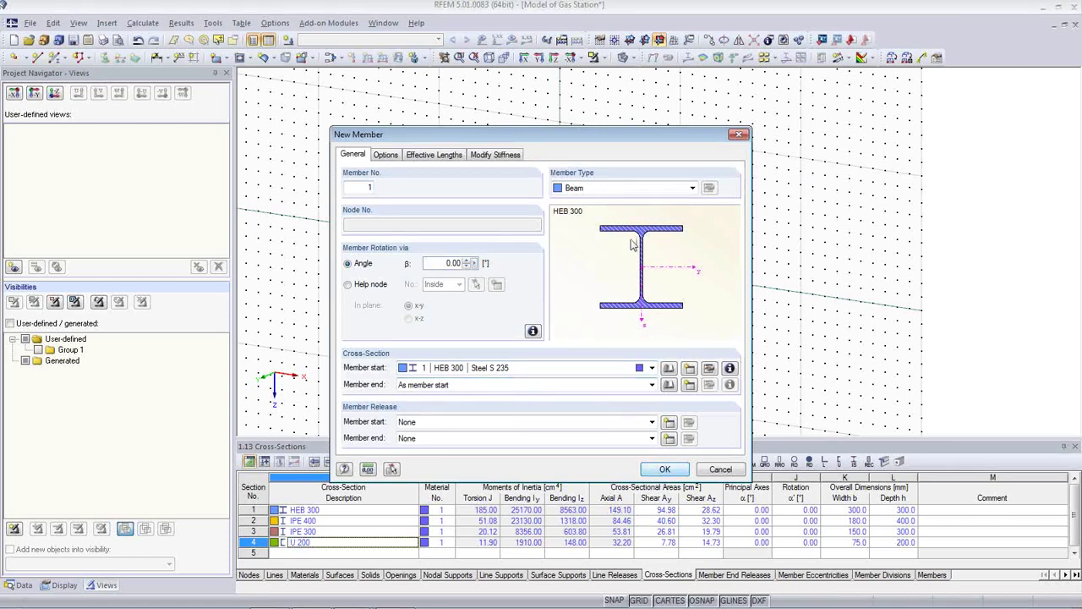
left_click(610, 189)
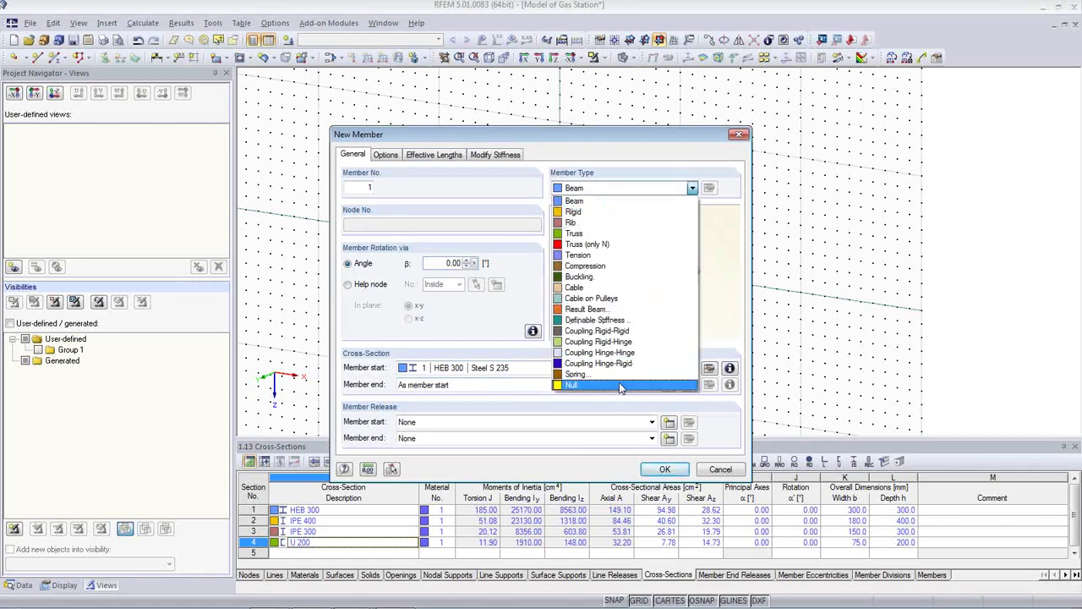
left_click(604, 203)
left_click(665, 470)
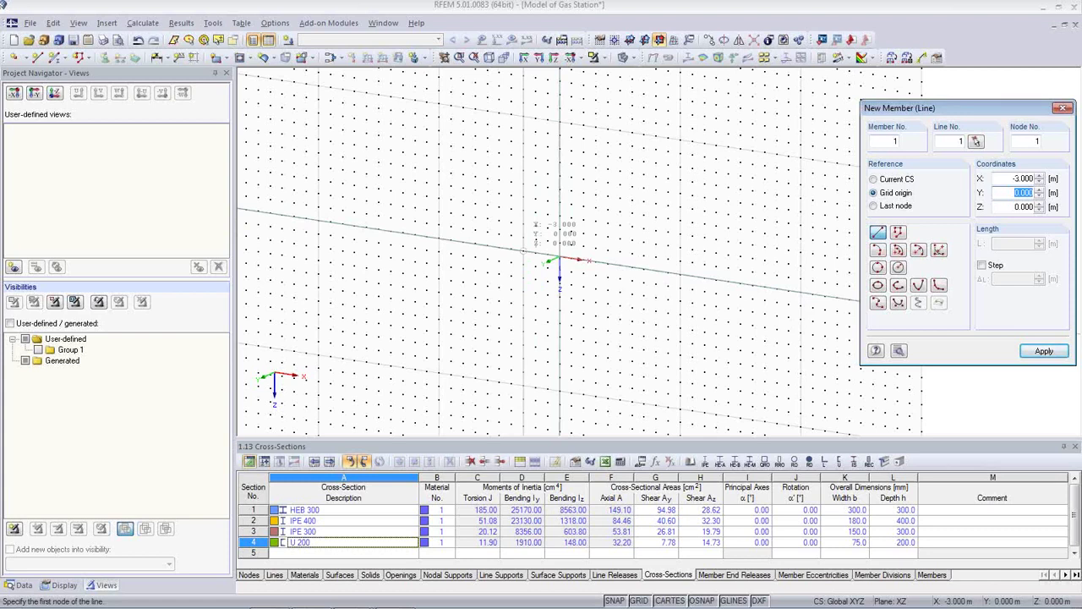
left_click(523, 251)
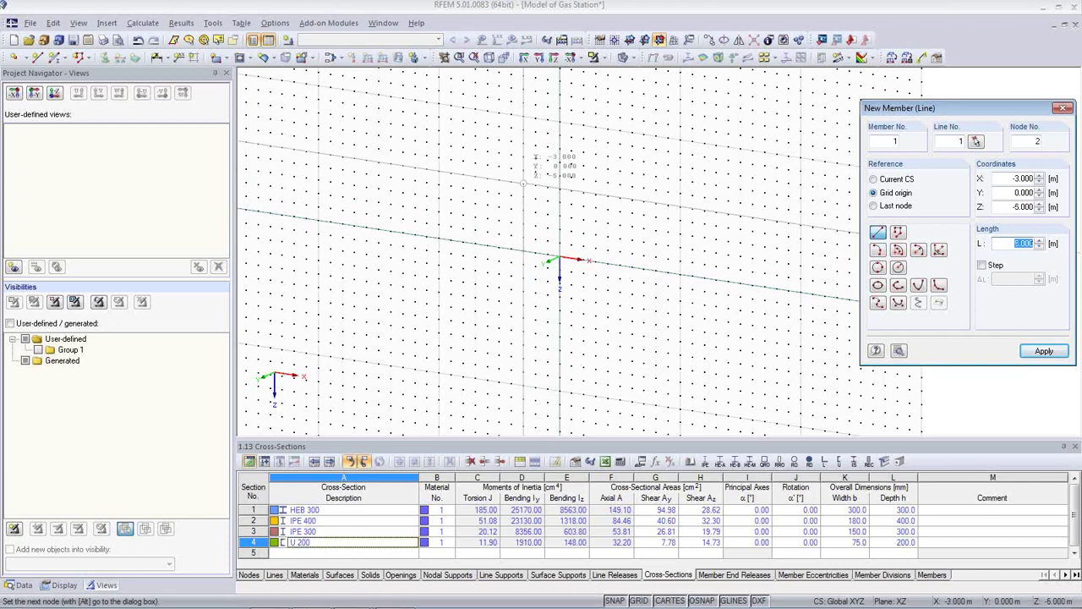
left_click(523, 181)
scroll(491, 311, "up", 2)
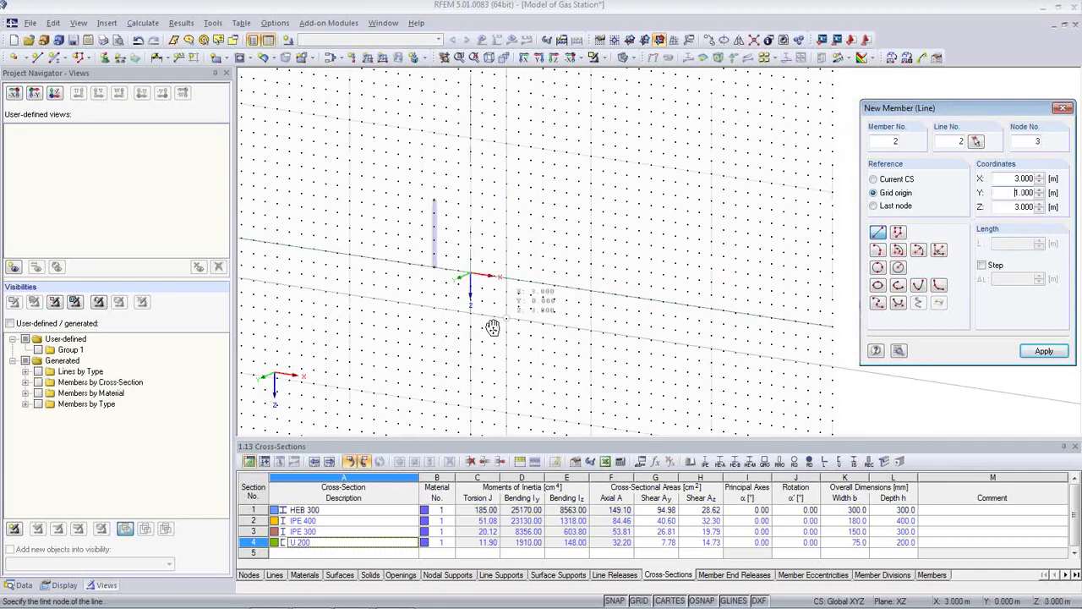
key("Escape")
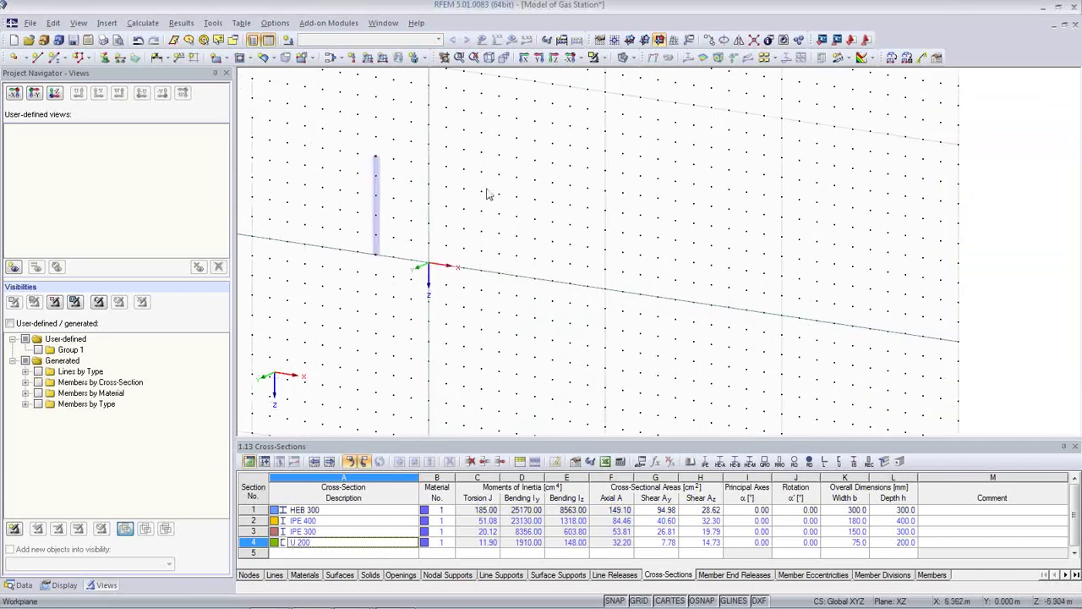
- Set the member rotation angle β of the HEB 300 column to 90°
scroll(402, 186, "up", 2)
scroll(446, 146, "up", 3)
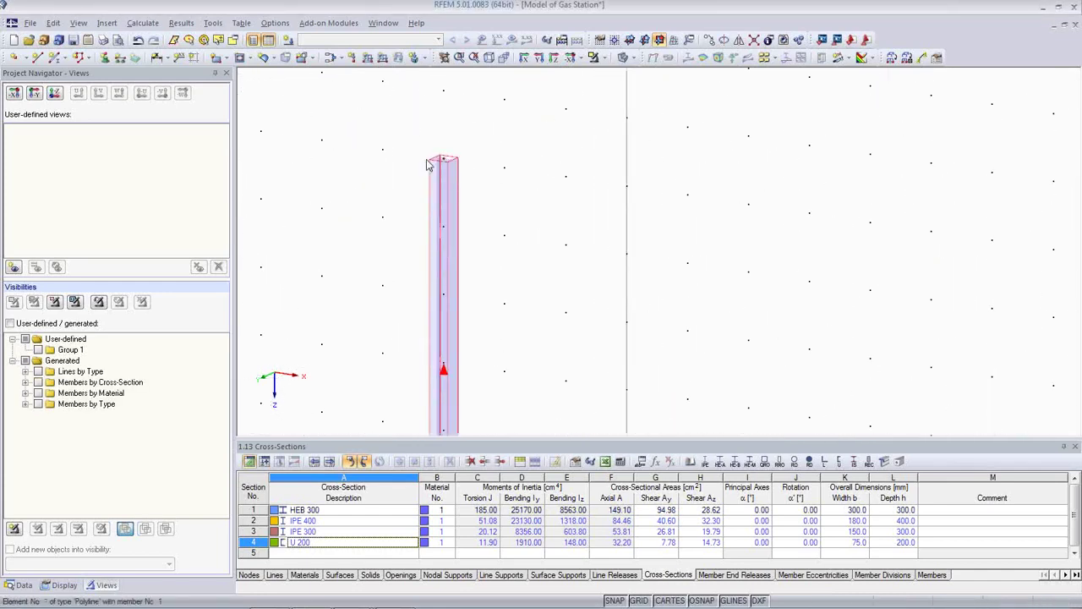
double_click(457, 296)
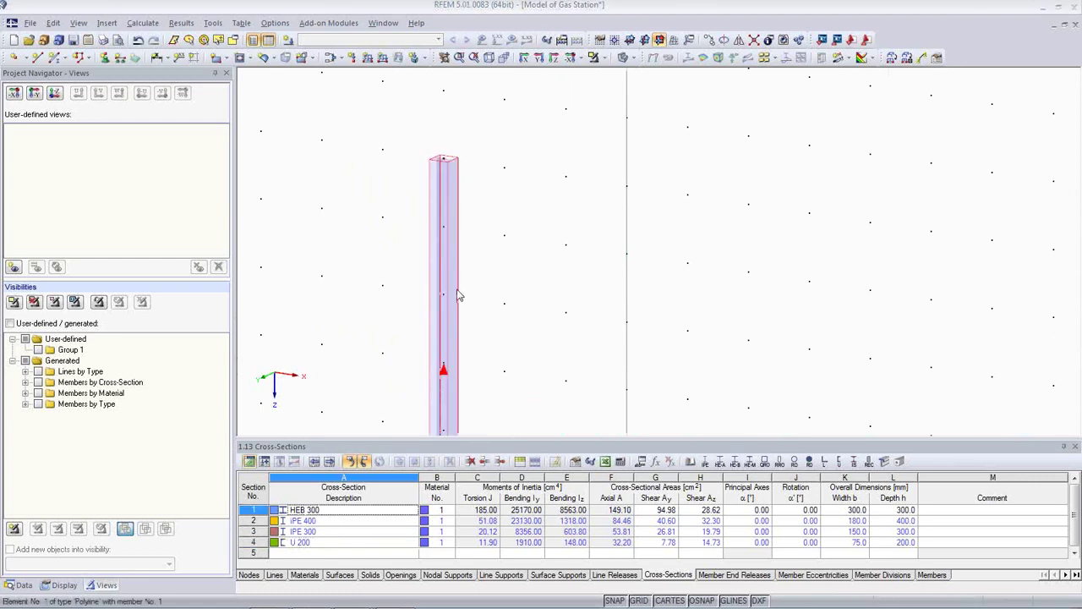
double_click(452, 263)
type("90")
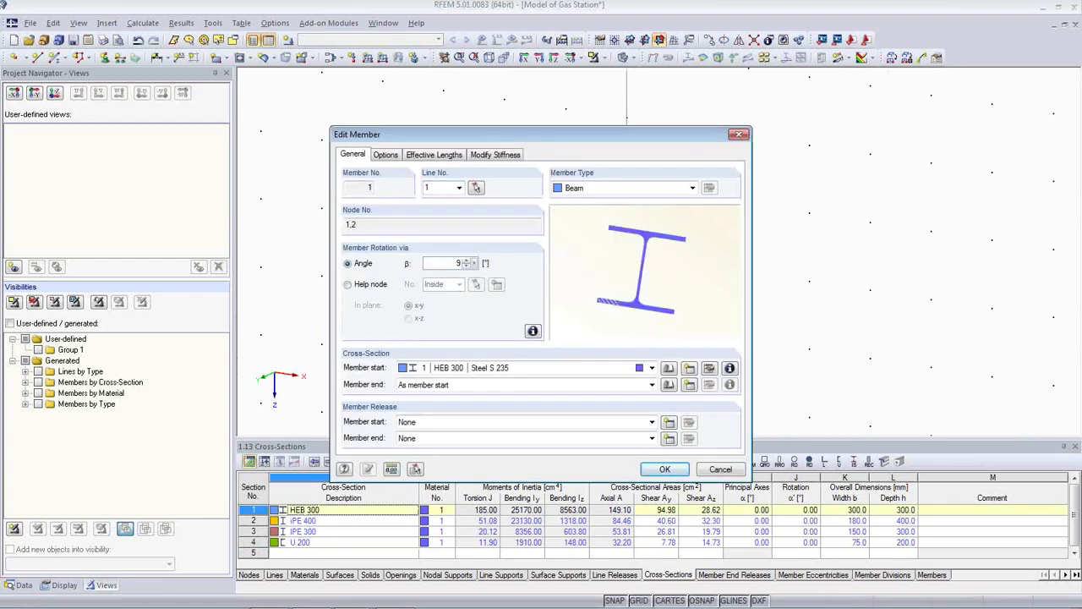
left_click(665, 470)
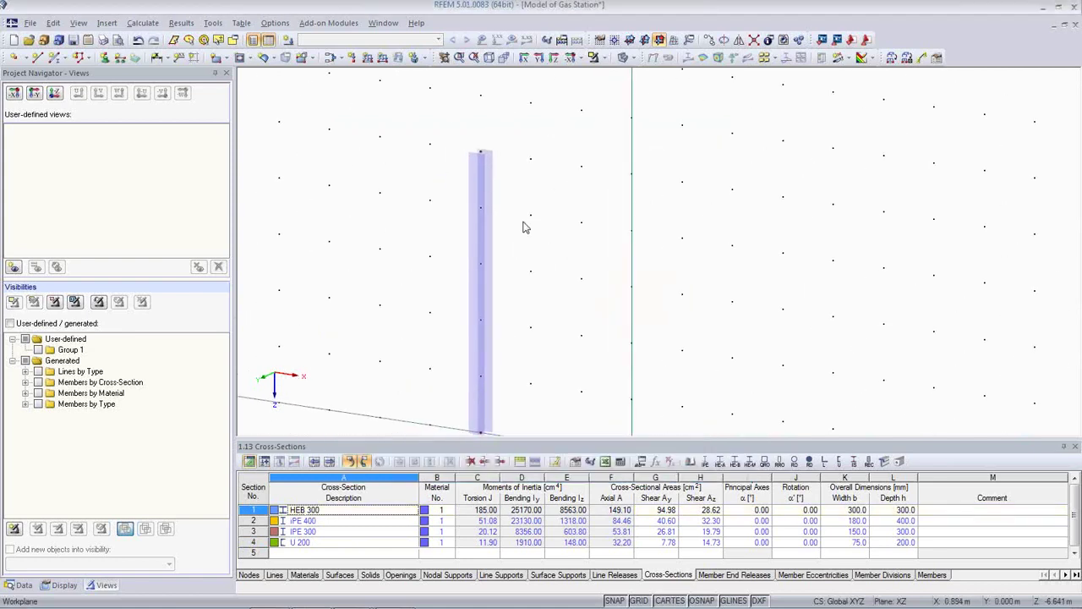
- Move the work plane origin to the column's top node and set the work plane to XY
scroll(524, 226, "down", 2)
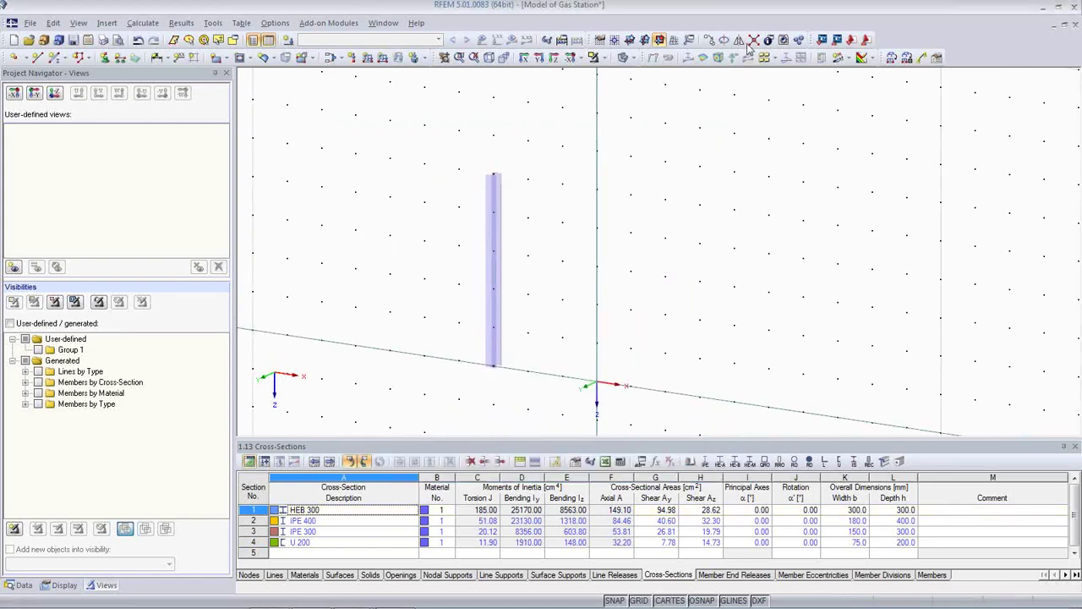
left_click(614, 40)
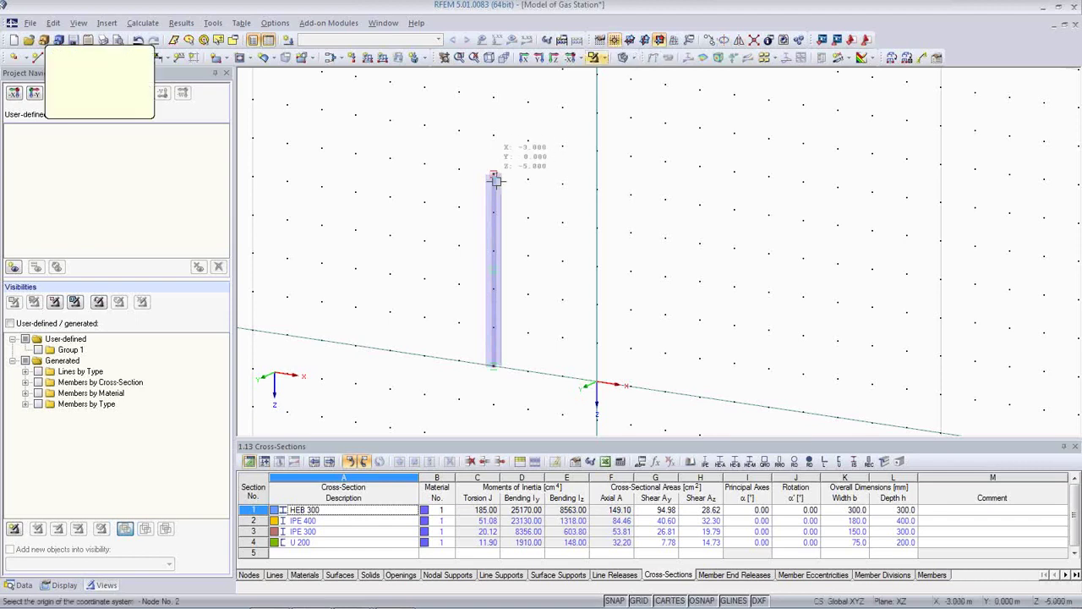
left_click(494, 176)
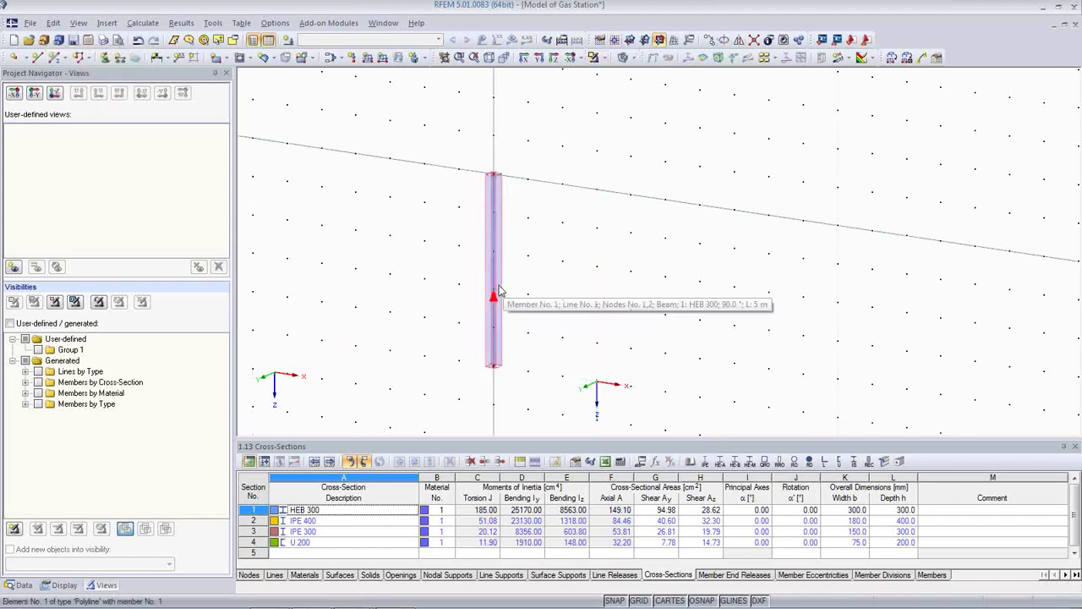
left_click(630, 40)
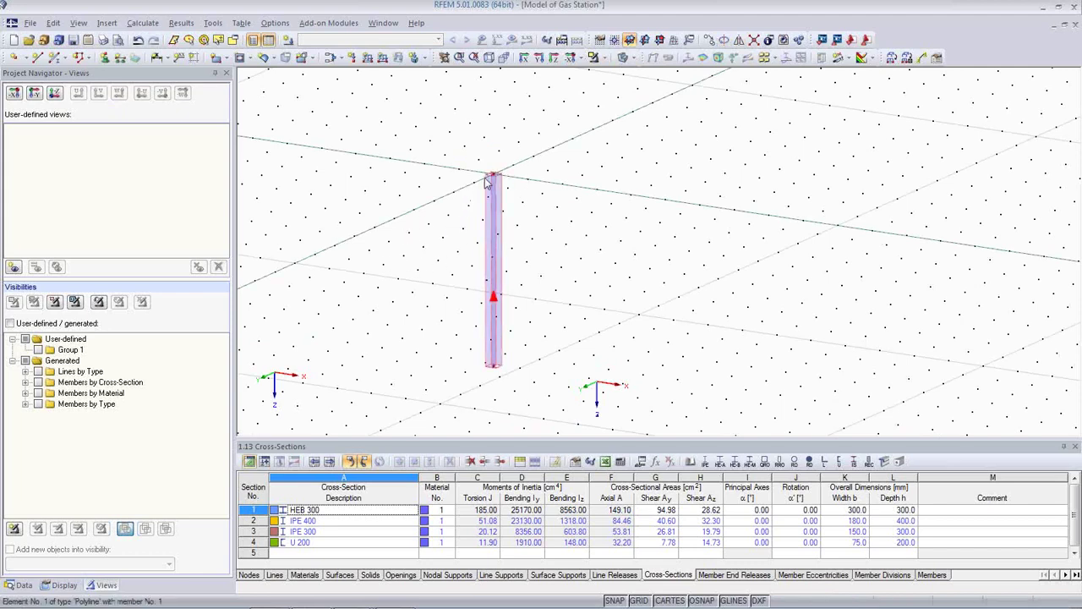
- Draw a 4 m horizontal IPE 400 beam from the column's top node along the positive Y direction
left_click(54, 57)
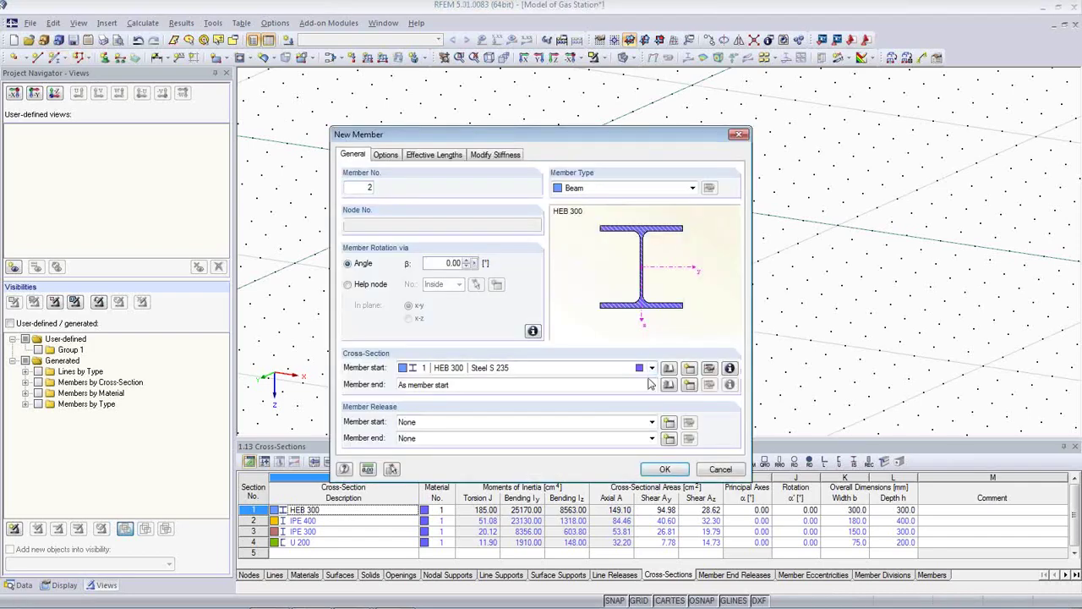
left_click(652, 369)
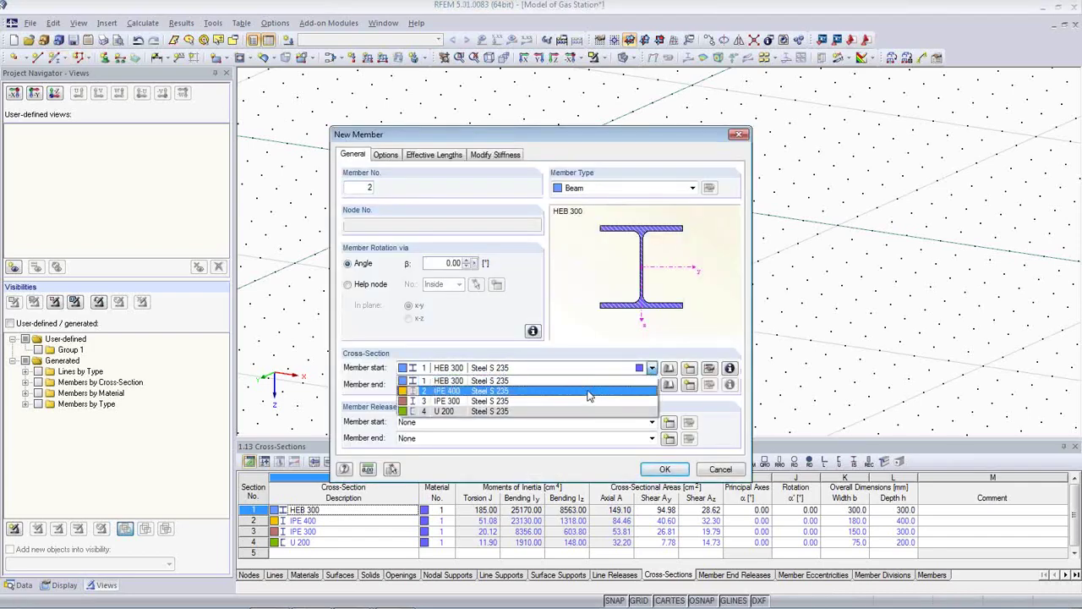
left_click(590, 391)
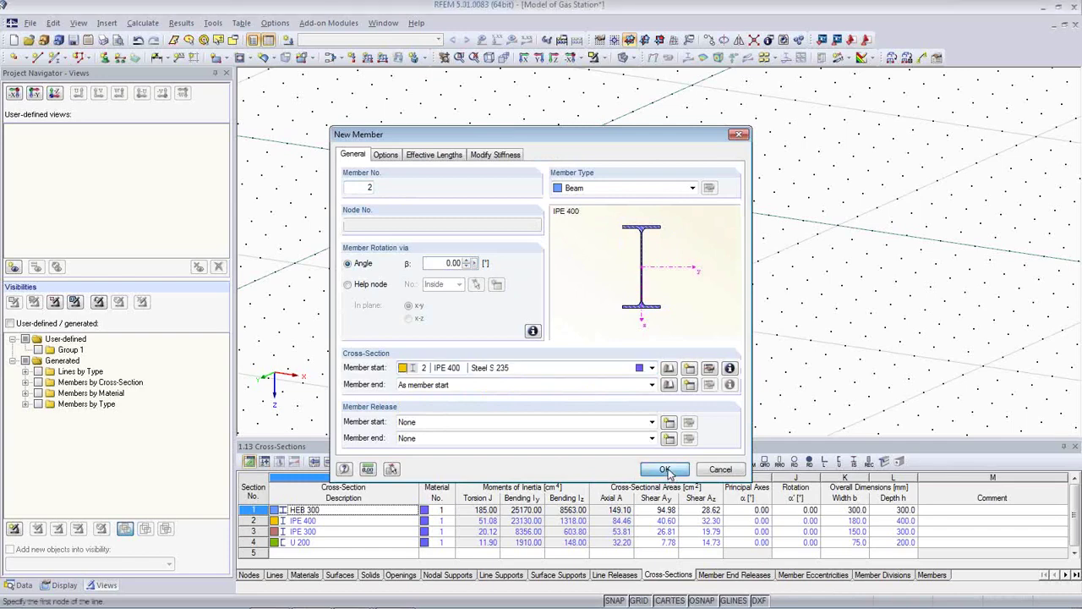
left_click(666, 470)
left_click(493, 174)
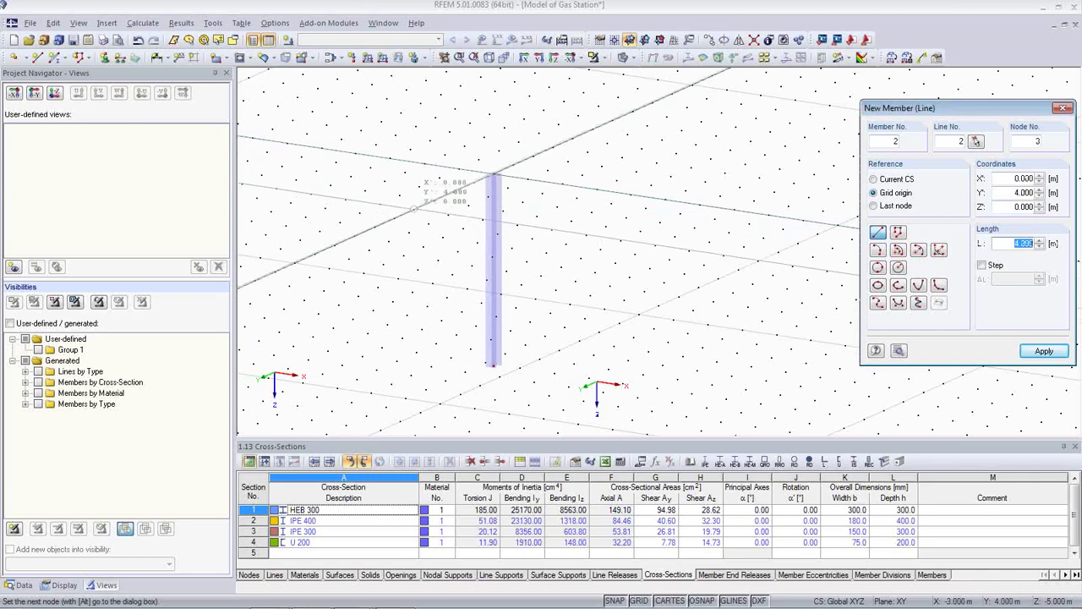
left_click(414, 207)
key("Escape")
scroll(457, 233, "up", 2)
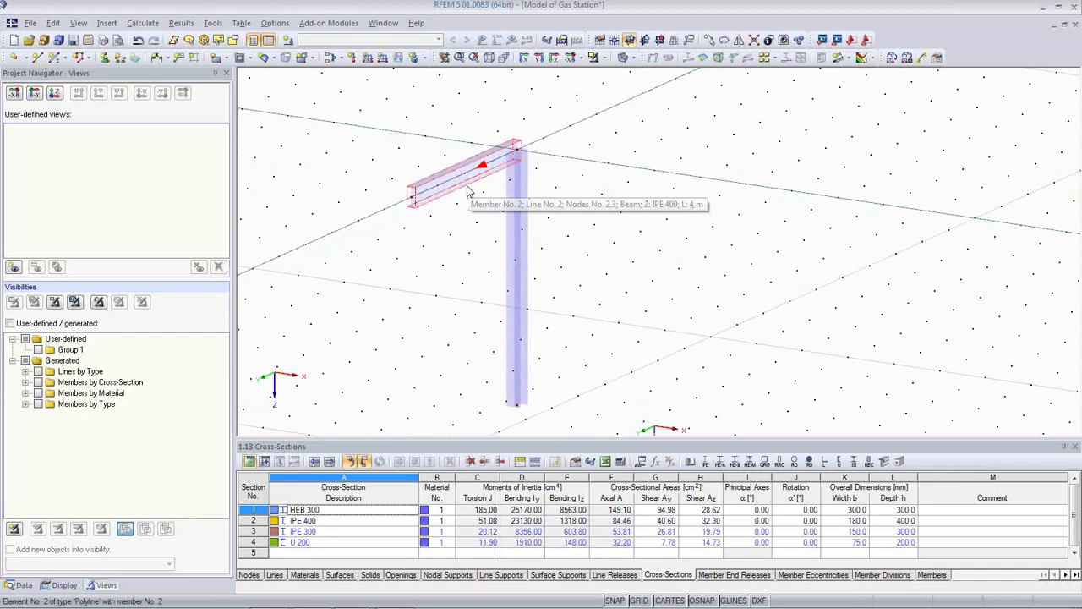
scroll(470, 211, "down", 2)
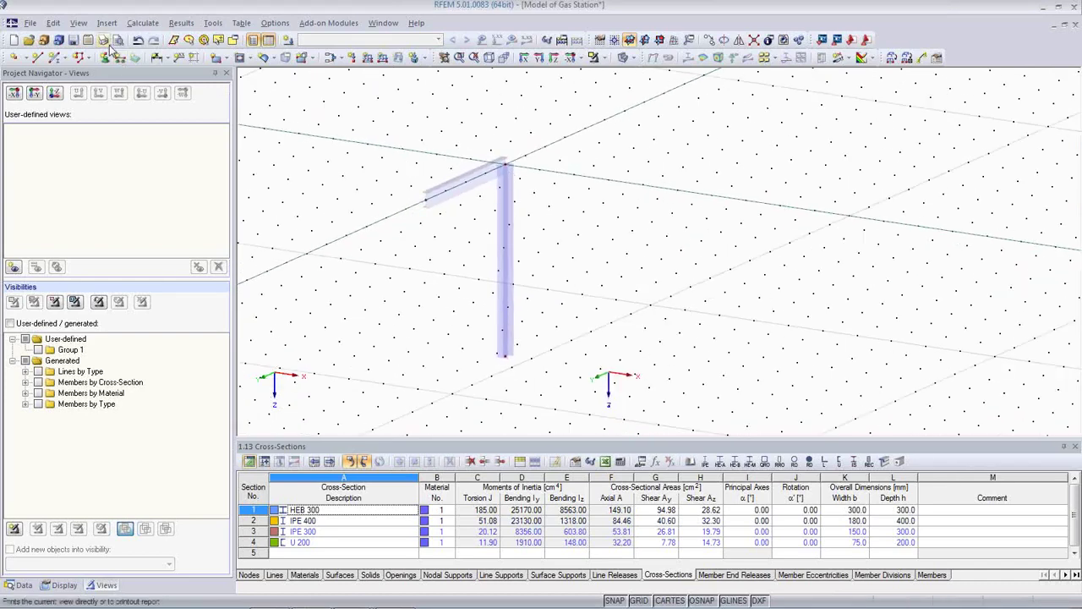
- Draw a 4 m horizontal IPE 400 beam from the column's top node along the negative Y direction
left_click(55, 57)
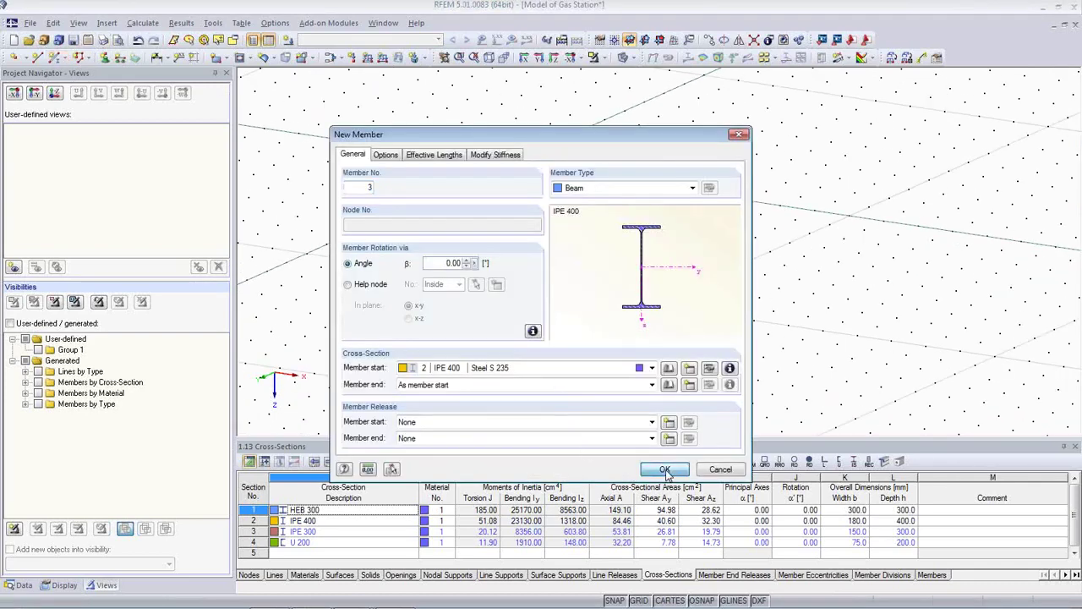
left_click(665, 471)
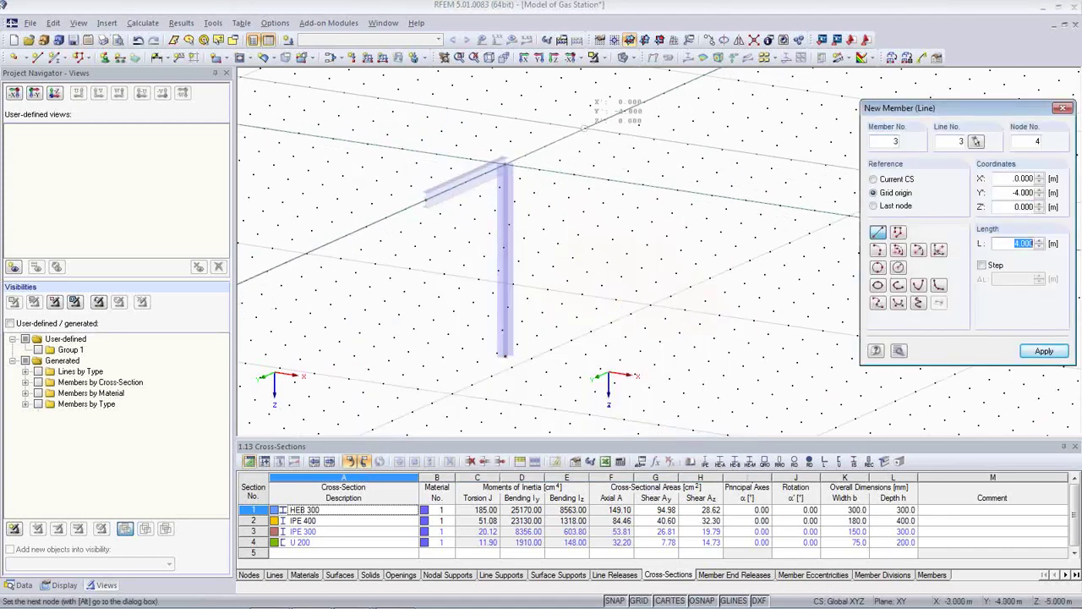
left_click(584, 127)
middle_click_drag(577, 275, 558, 291)
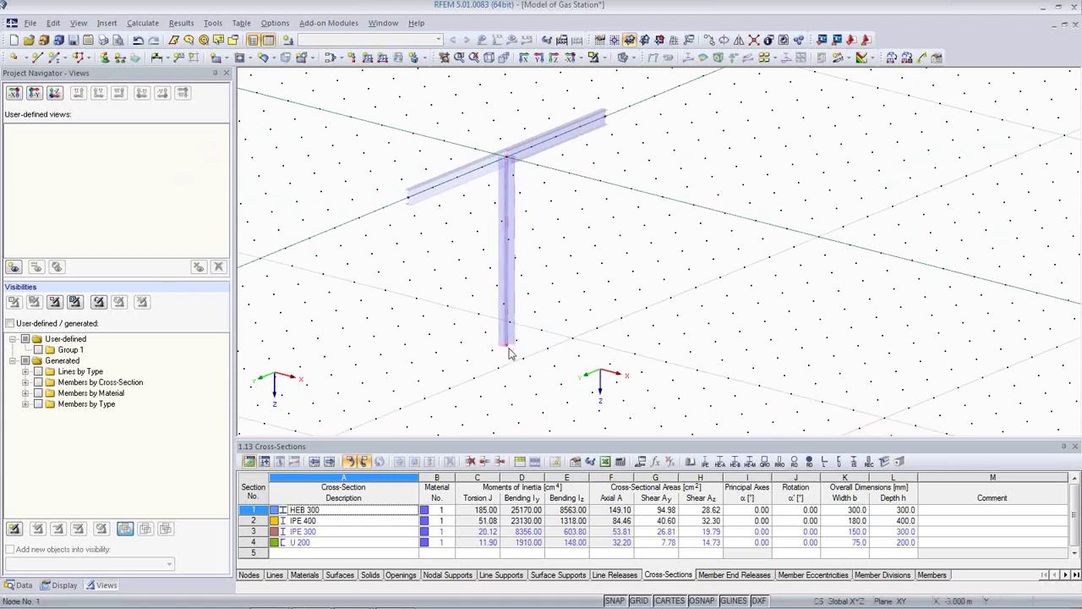
- Add a Rigid nodal support at the HEB 300 column's base node
left_click(105, 57)
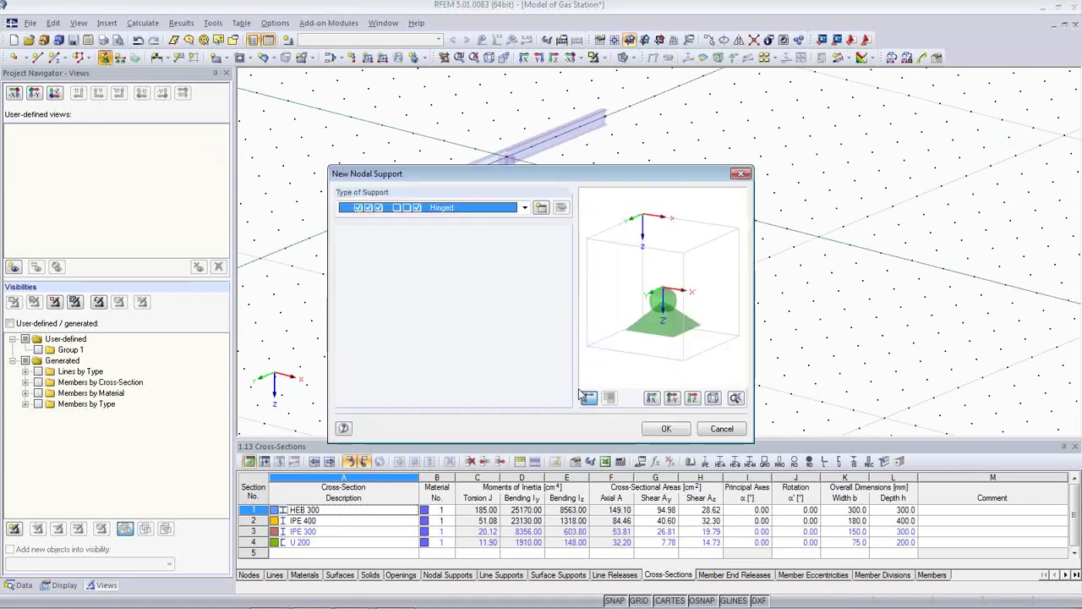
left_click(524, 208)
left_click(485, 231)
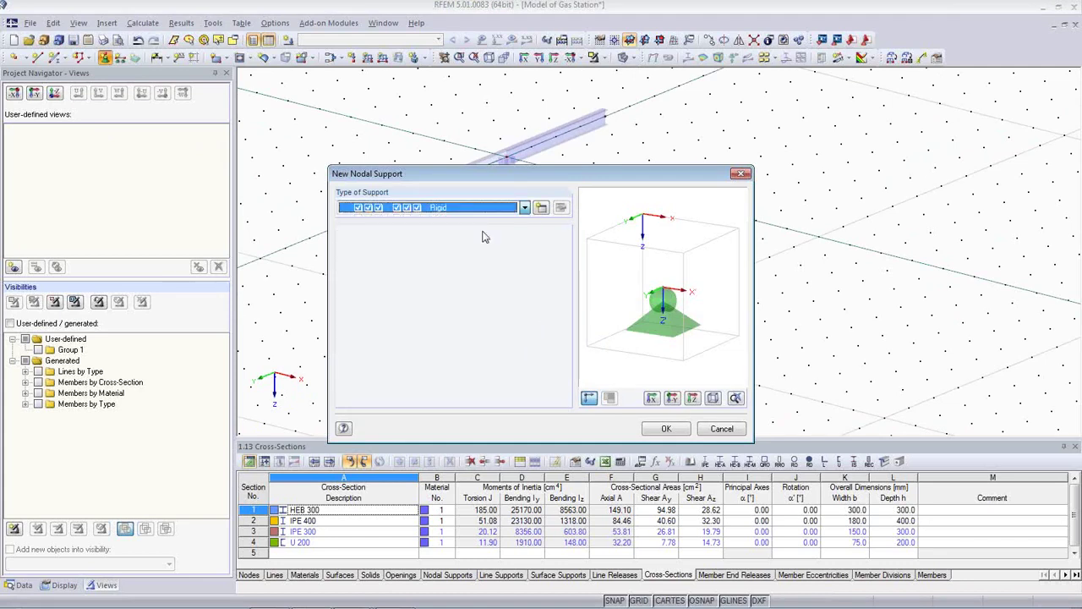
left_click(668, 430)
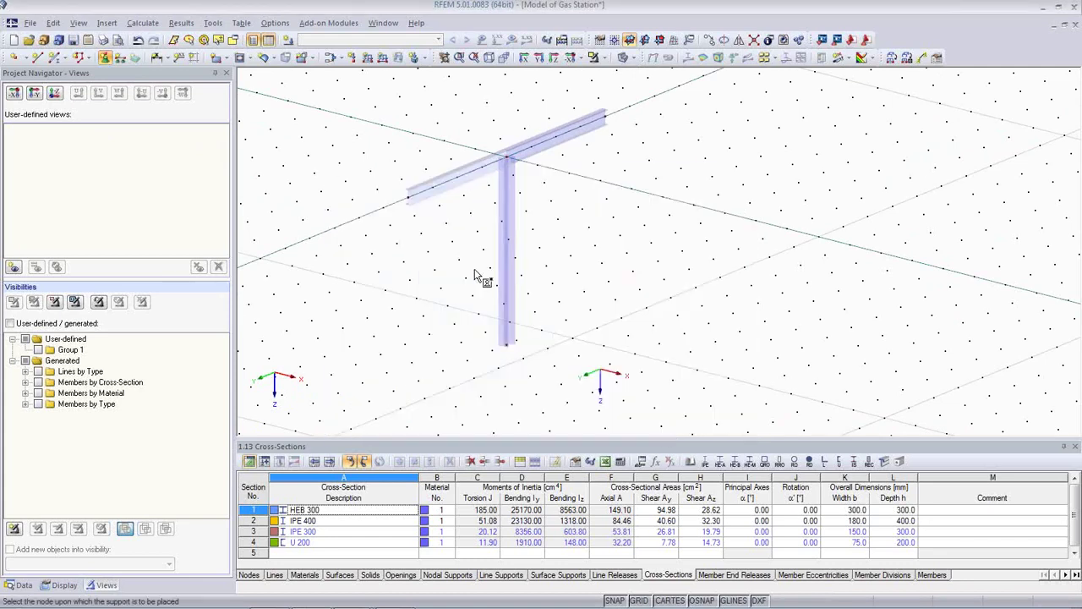
left_click(514, 354)
key("Escape")
- Select the whole T-shaped frame with its support and move the work plane origin to the column's base node
middle_click_drag(582, 342, 498, 212, "ctrl")
left_click_drag(355, 127, 647, 360)
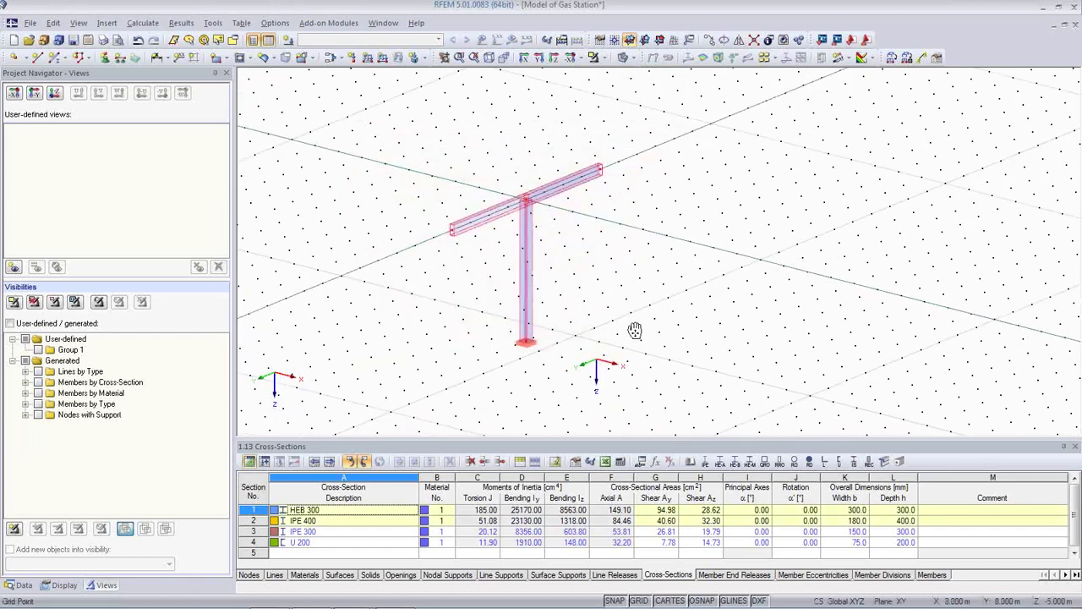
middle_click_drag(635, 330, 592, 258)
left_click(623, 56)
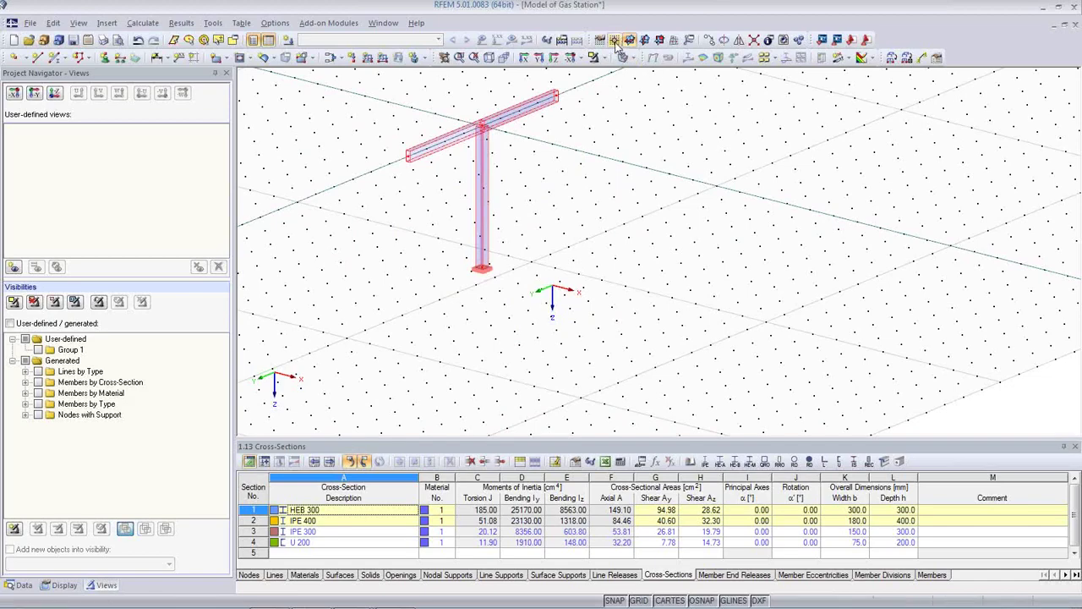
left_click(529, 308)
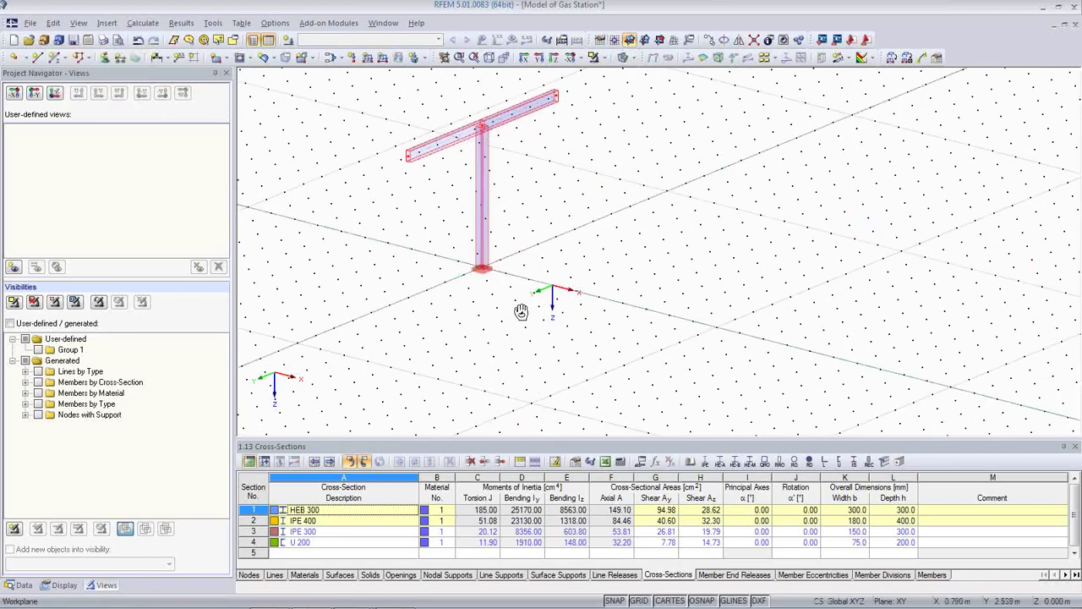
- Try to move the selected frame along the X axis to X 3 m, and undo the move
middle_click_drag(521, 312, 572, 333, "ctrl")
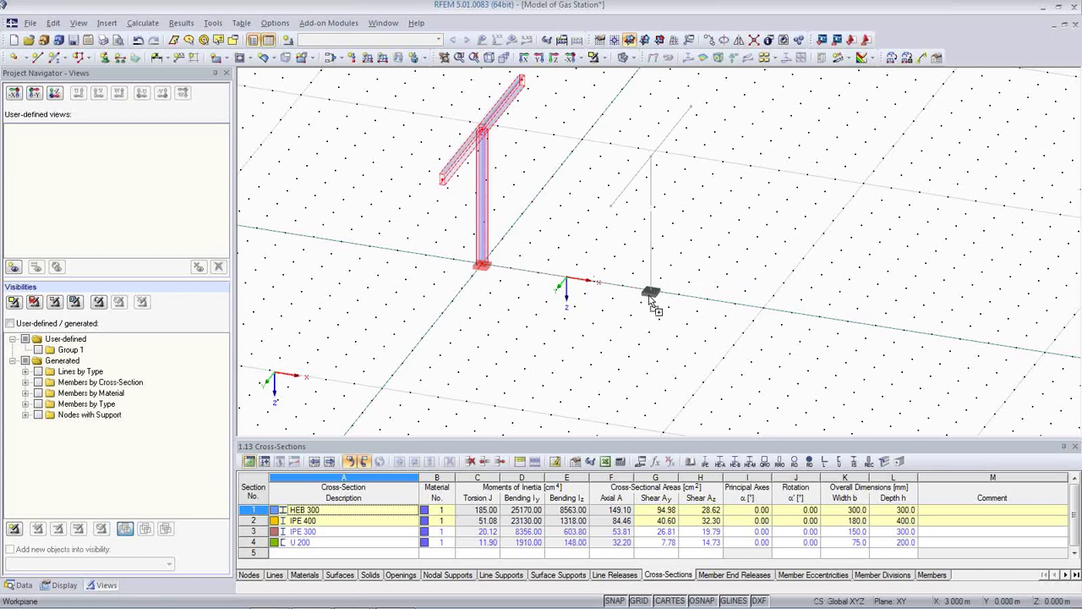
left_click(651, 294)
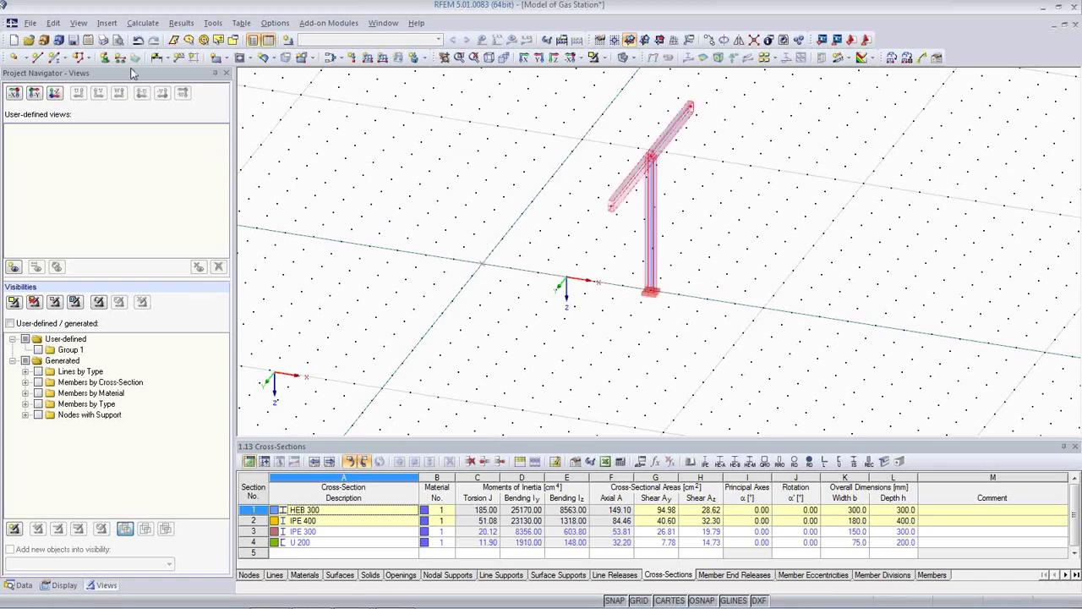
left_click(141, 43)
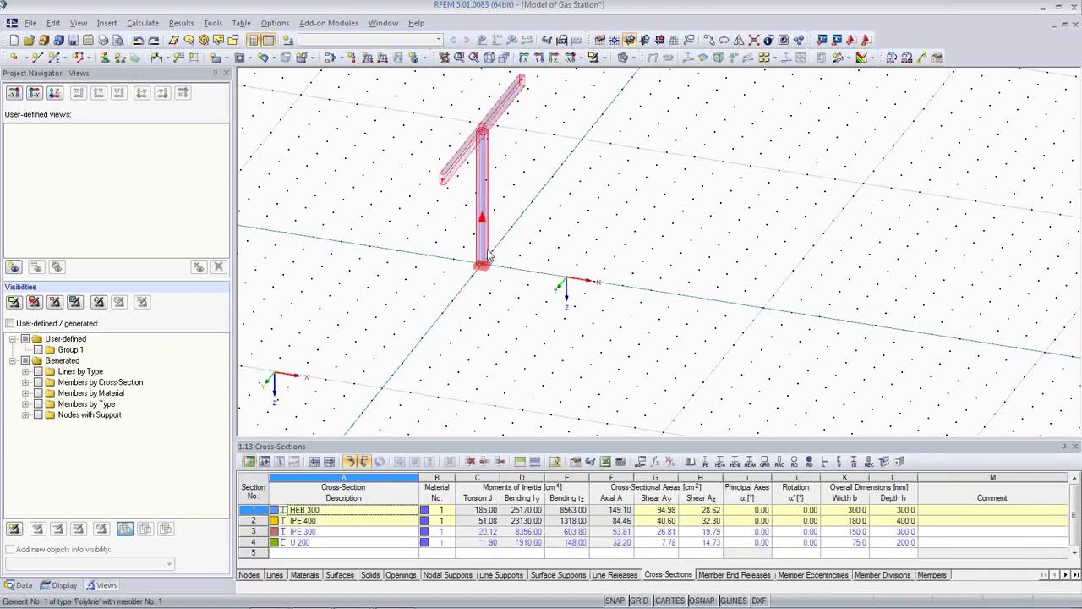
- Copy the selected frame along the X axis to X 3 m and set the work plane origin at the copied IPE 400 beam's positive-Y end
left_click_drag(491, 252, 647, 303)
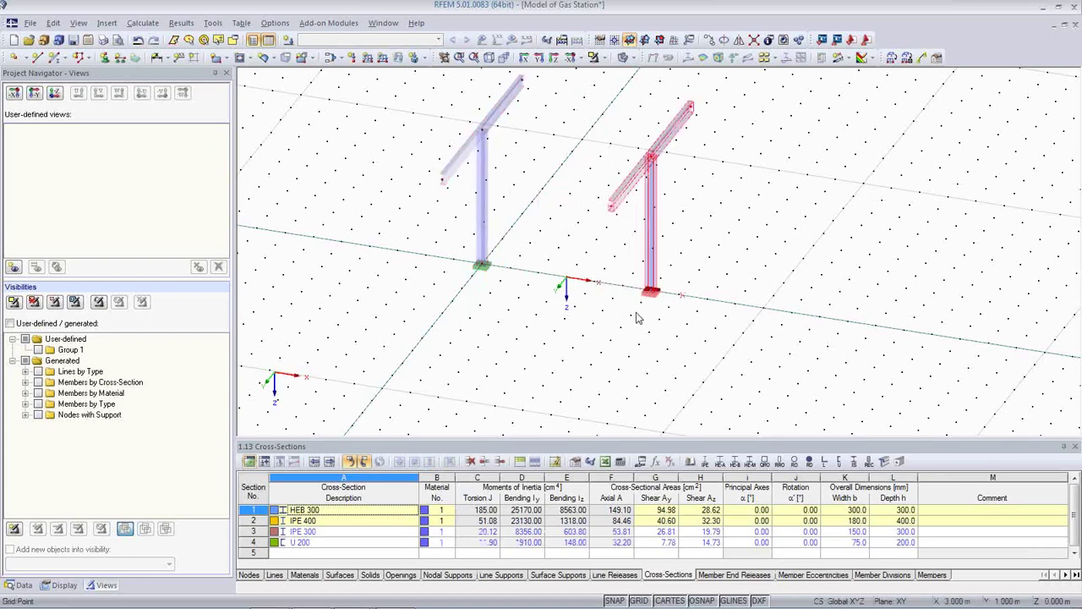
middle_click_drag(628, 318, 577, 347, "ctrl")
scroll(578, 347, "down", 2)
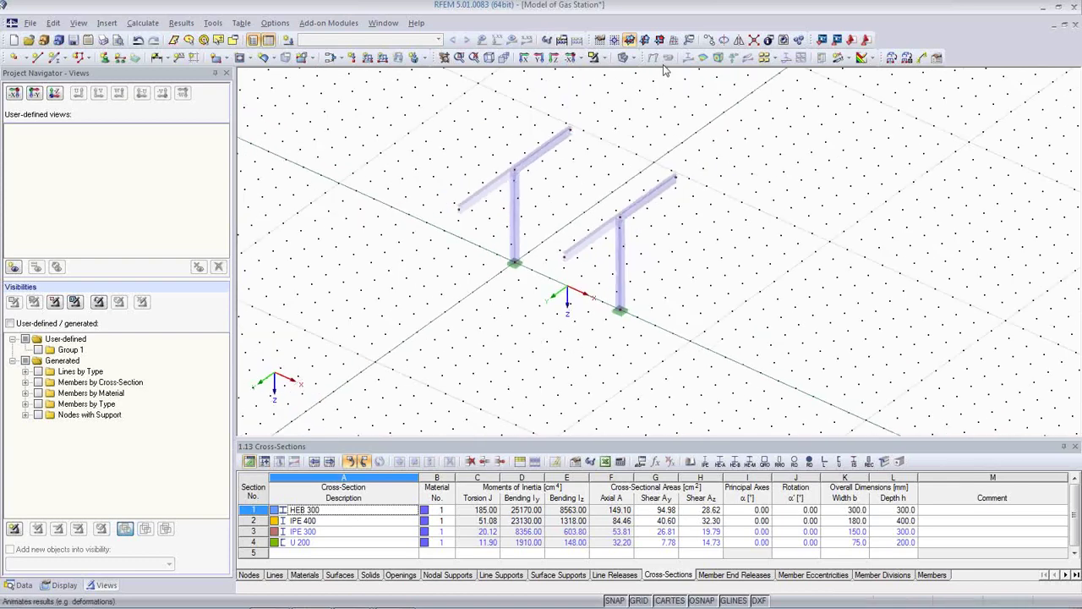
left_click(615, 40)
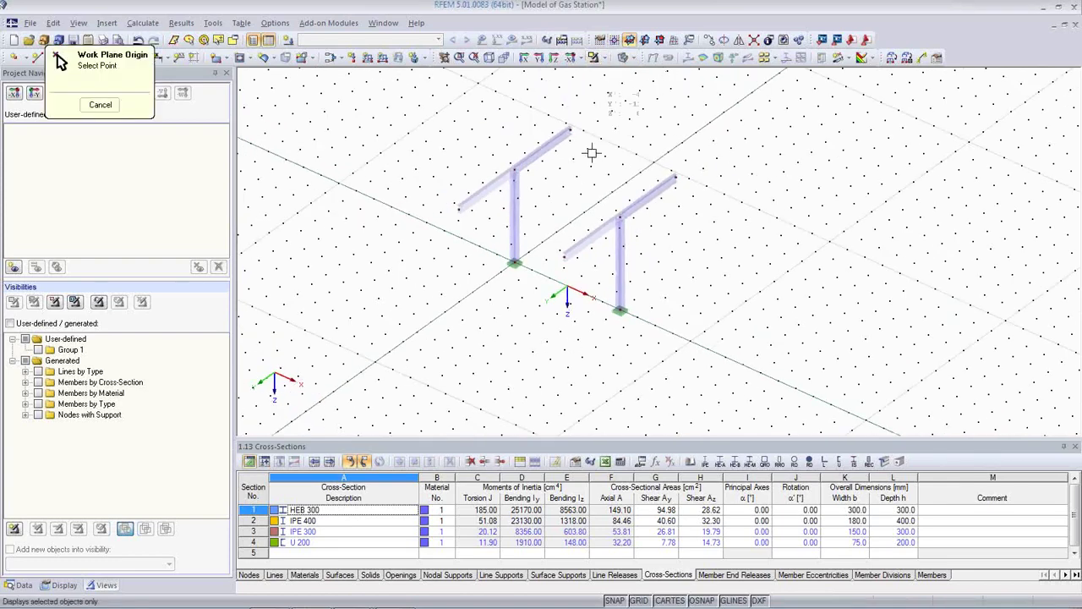
left_click(565, 256)
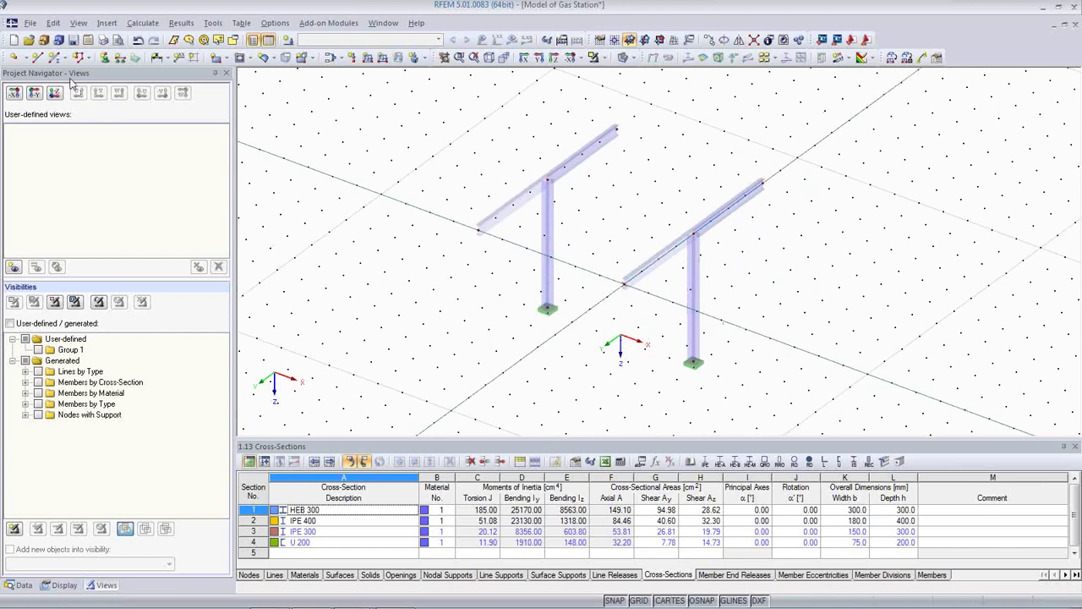
- Draw three connected IPE 300 members along X from 4 m to -10 m relative to the grid origin, through both IPE 400 beams' positive-Y ends
left_click(55, 57)
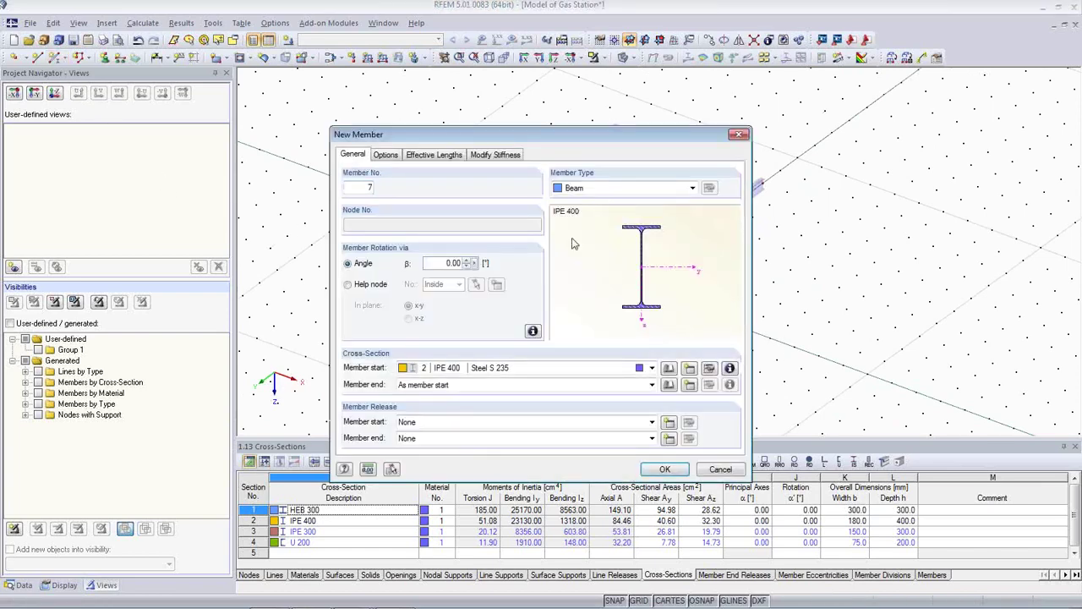
left_click(596, 372)
left_click(582, 401)
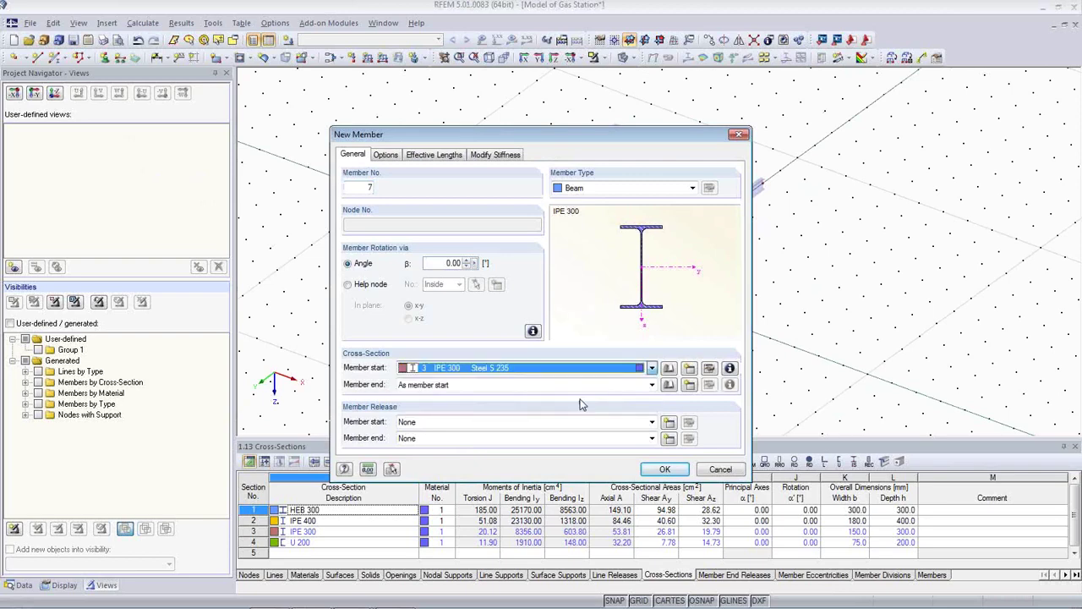
left_click(665, 470)
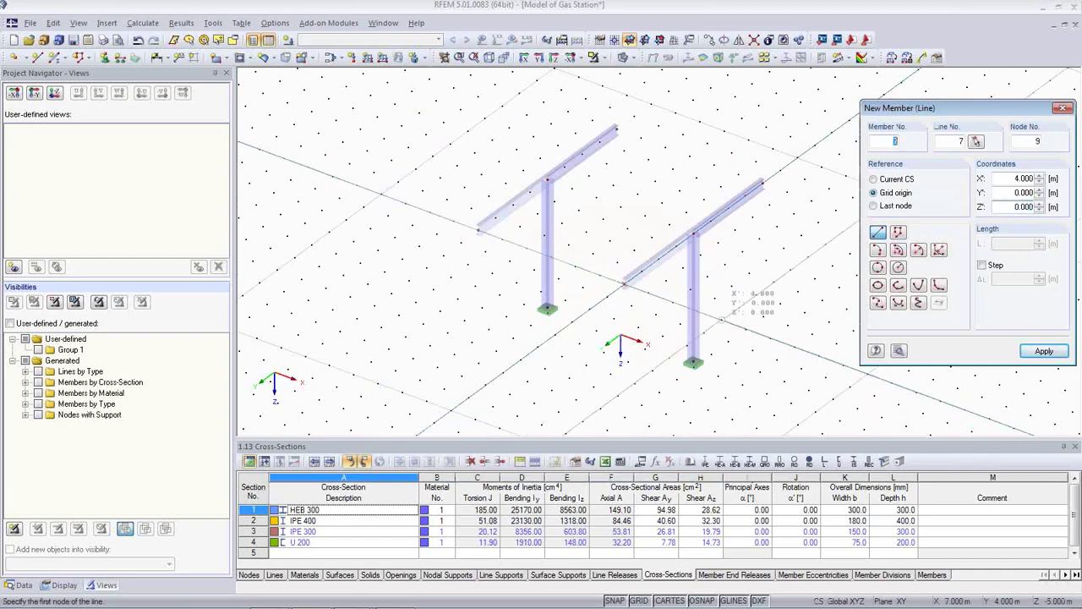
left_click(721, 320)
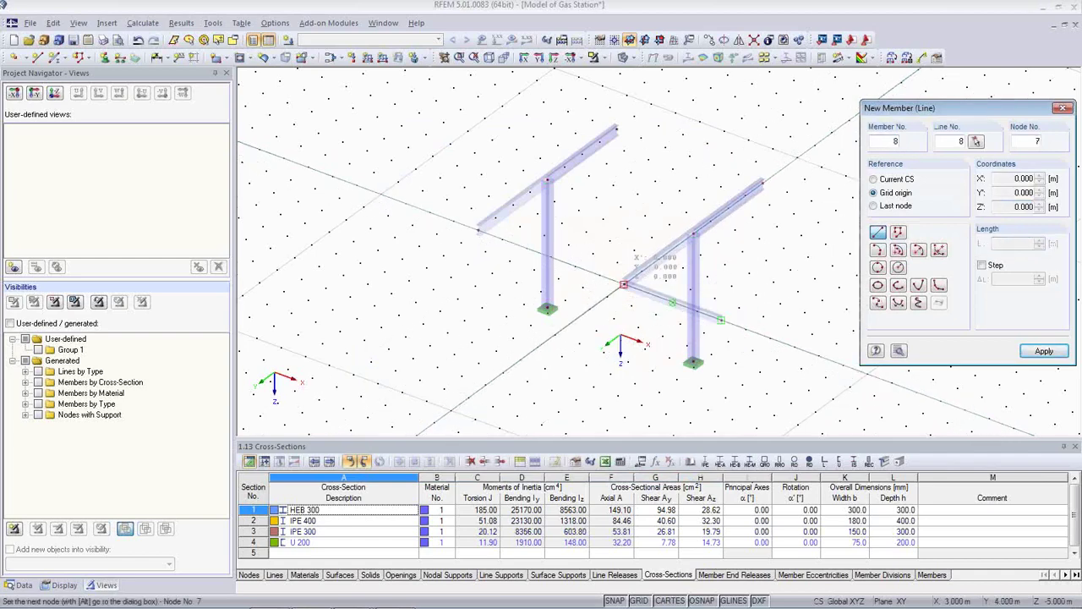
left_click(623, 284)
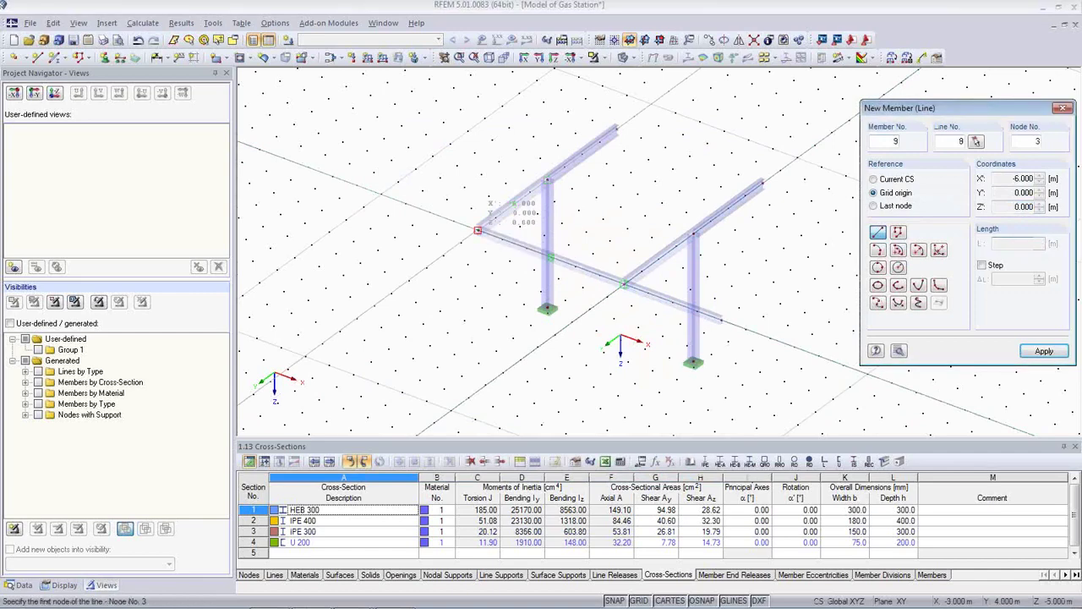
left_click(478, 229)
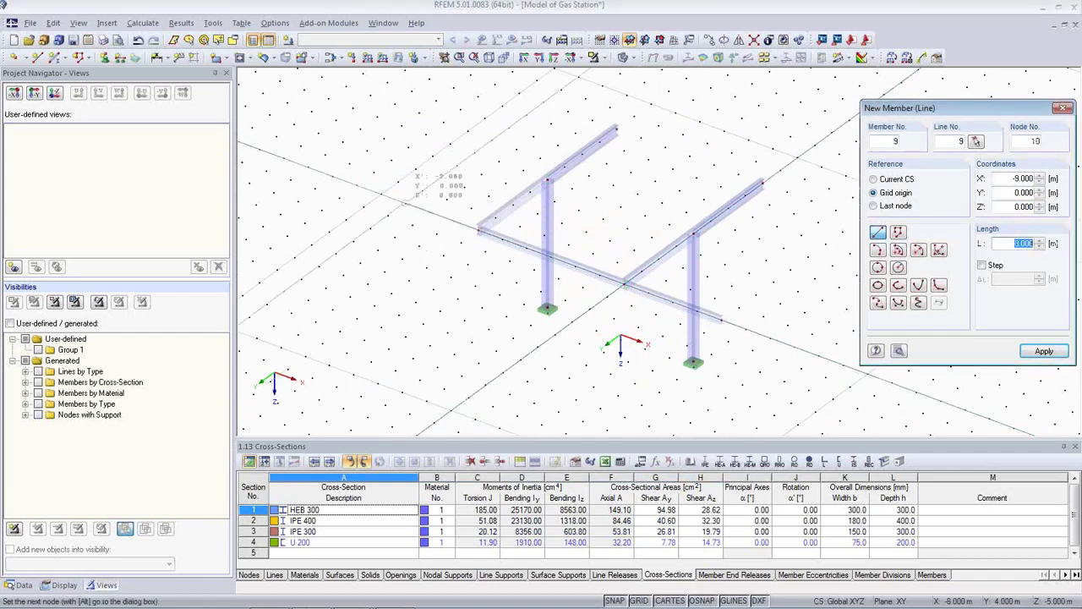
right_click(416, 273)
mouse_move(504, 310)
middle_mouse_down("ctrl")
mouse_move(444, 268)
mouse_move(301, 203)
mouse_move(451, 255)
mouse_move(452, 237)
middle_mouse_up("ctrl")
- Copy the three IPE 300 members 8 times with a displacement of -1 m in Y and 0 m in X and Z
left_click(446, 200)
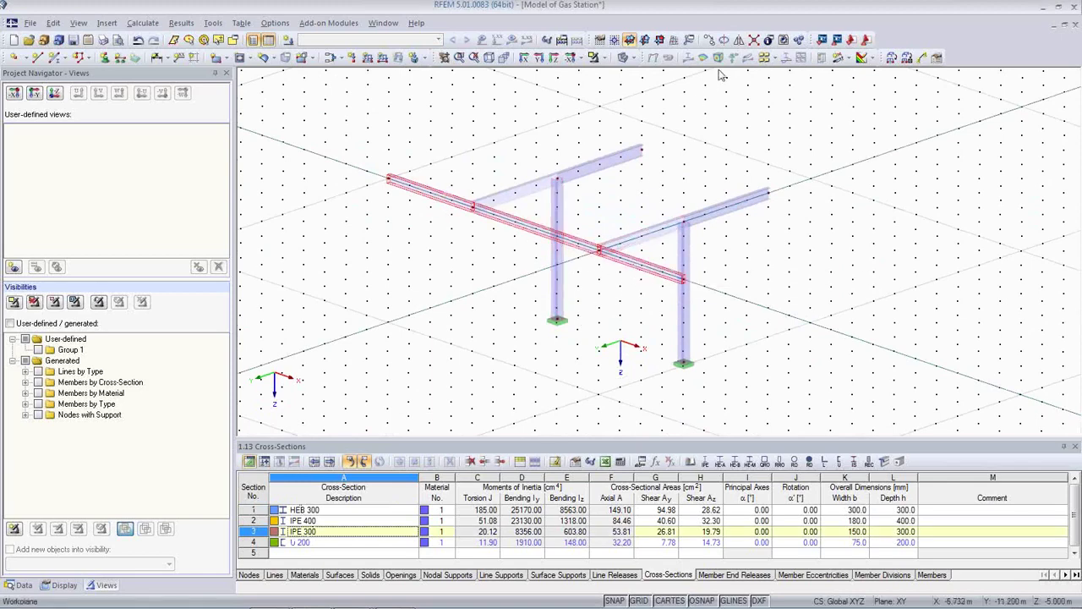
left_click(711, 41)
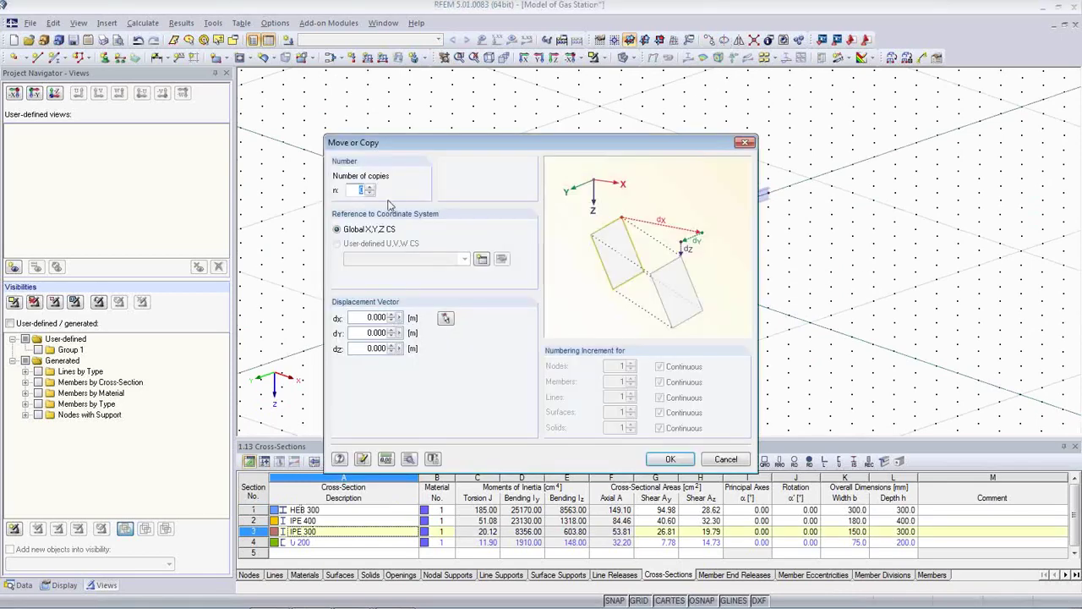
left_click(445, 319)
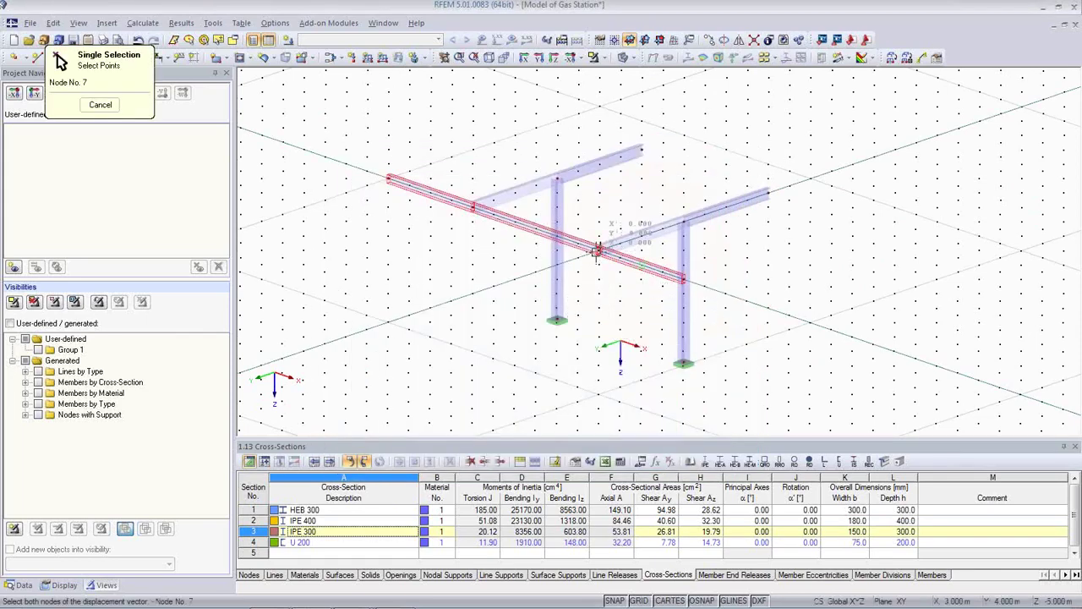
left_click(597, 252)
left_click(621, 241)
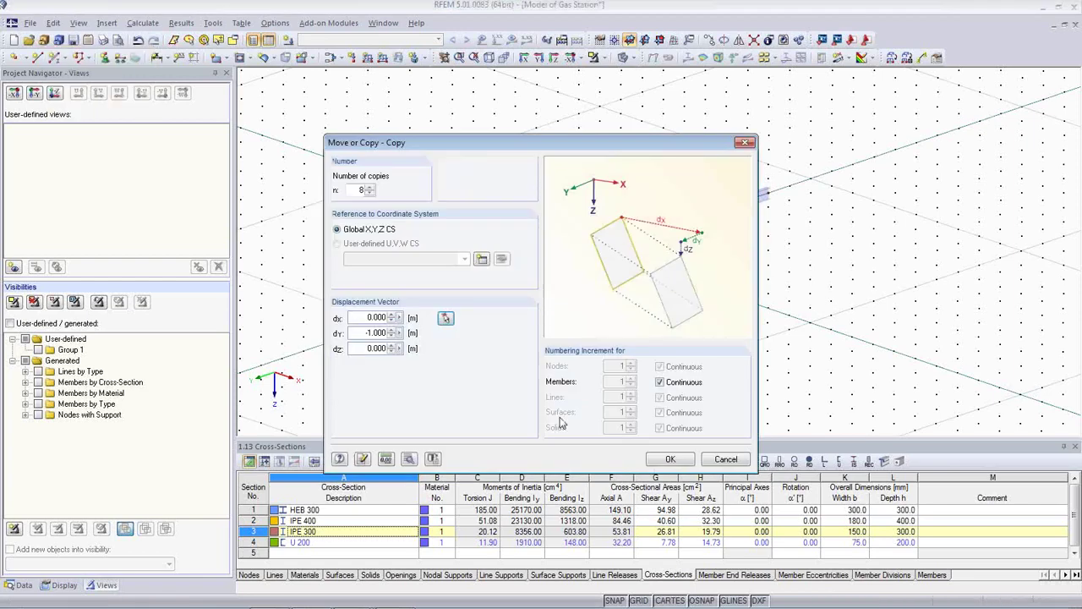
left_click(671, 459)
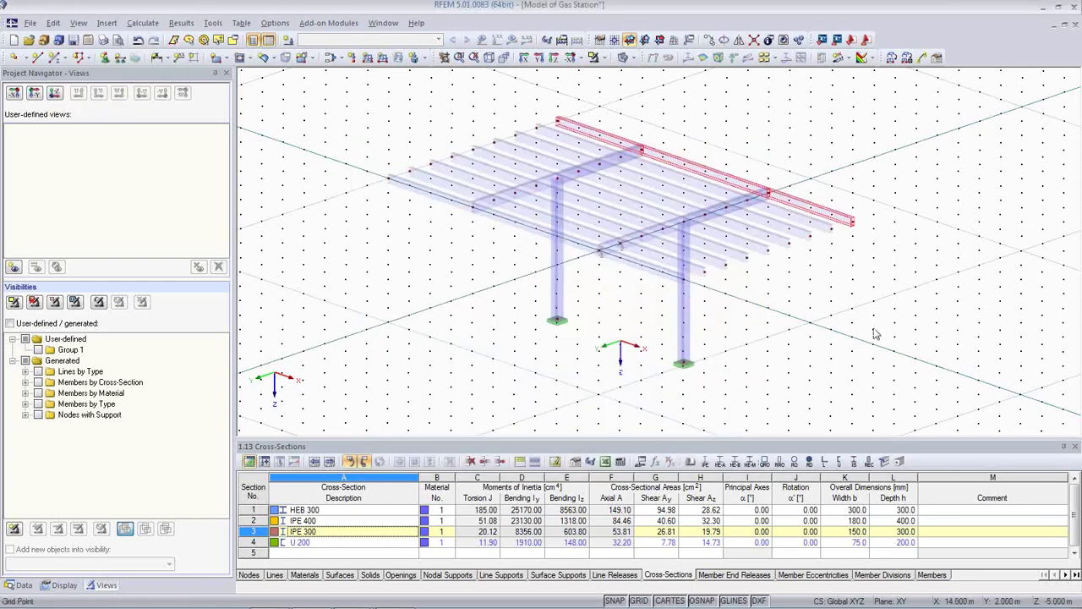
middle_click_drag(871, 333, 742, 386)
- Draw an 8 m U 200 edge member across the IPE 300 ends on each side of the roof, using member type Beam
left_click(777, 356)
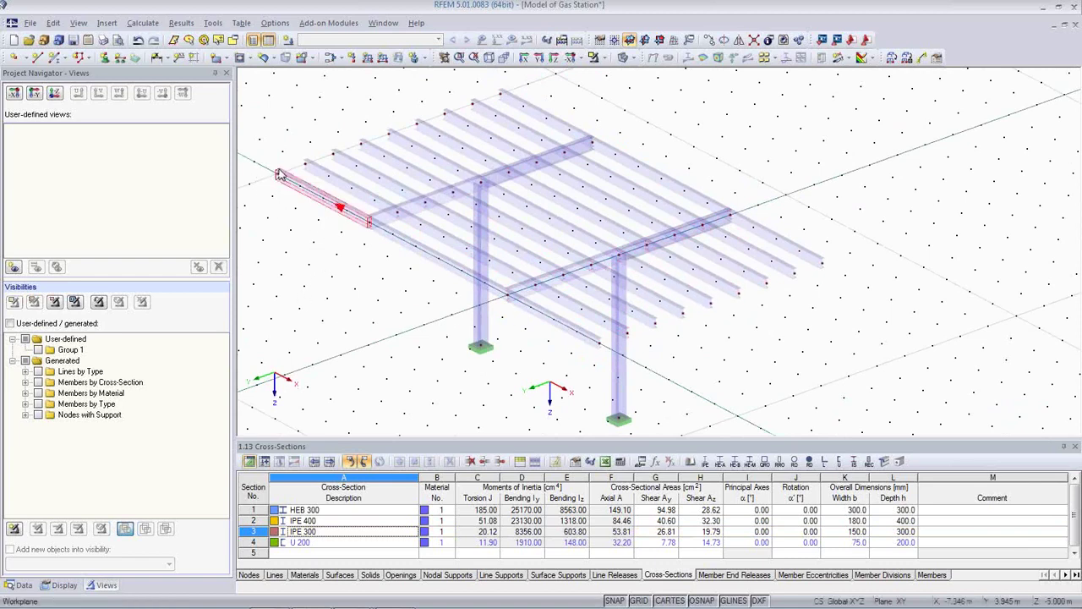
left_click(53, 59)
left_click(559, 370)
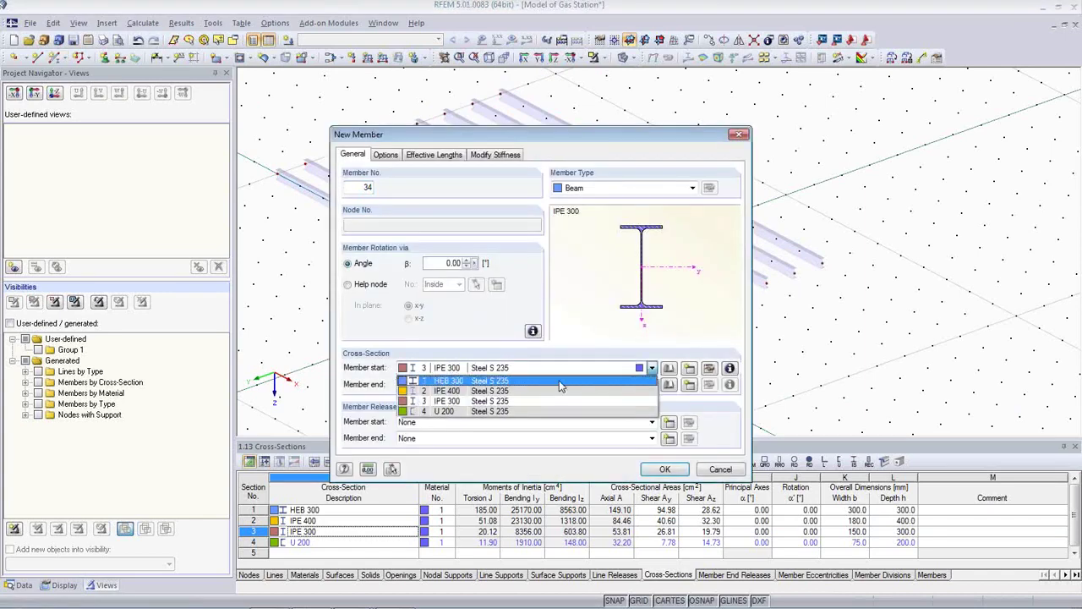
left_click(559, 411)
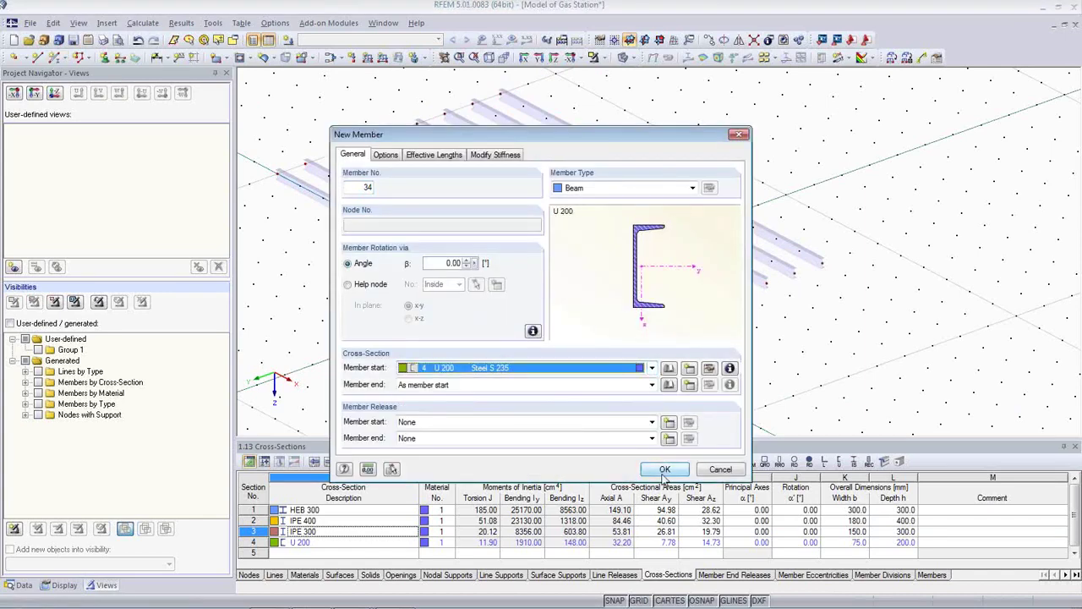
left_click(665, 470)
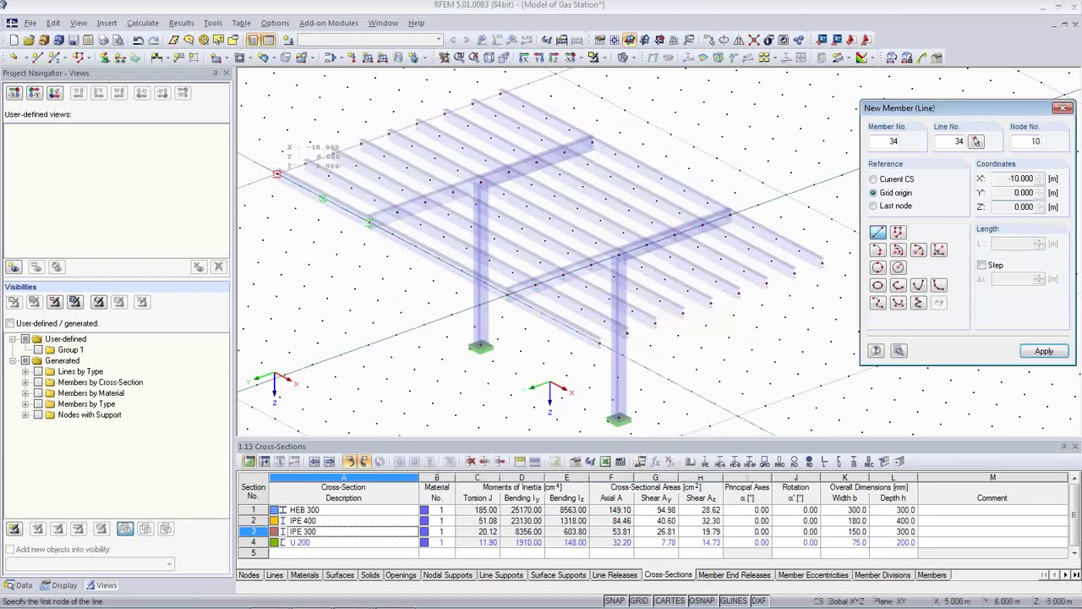
left_click(276, 174)
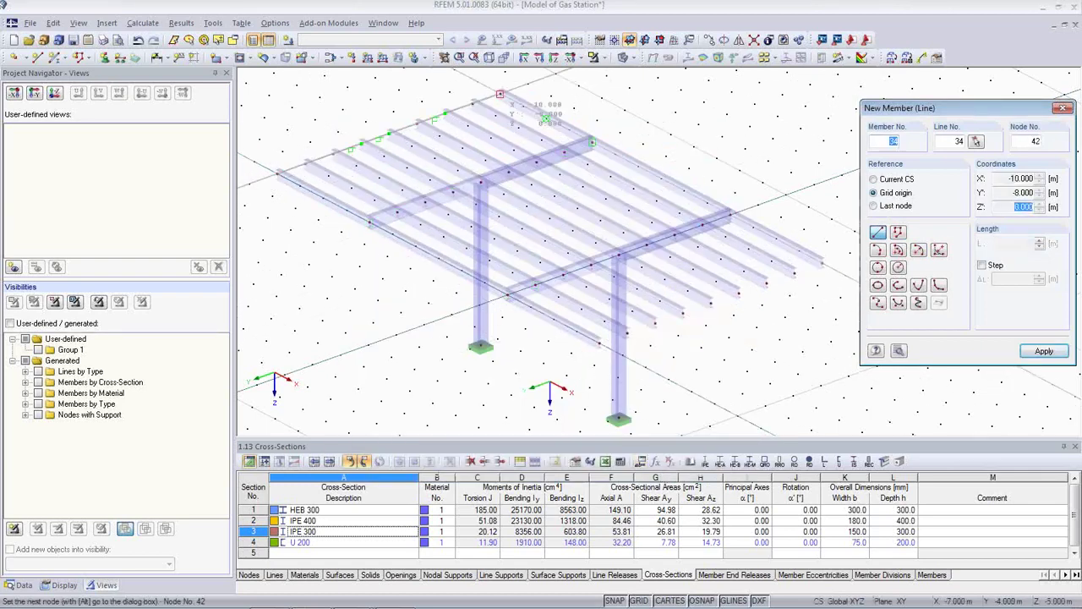
left_click(501, 94)
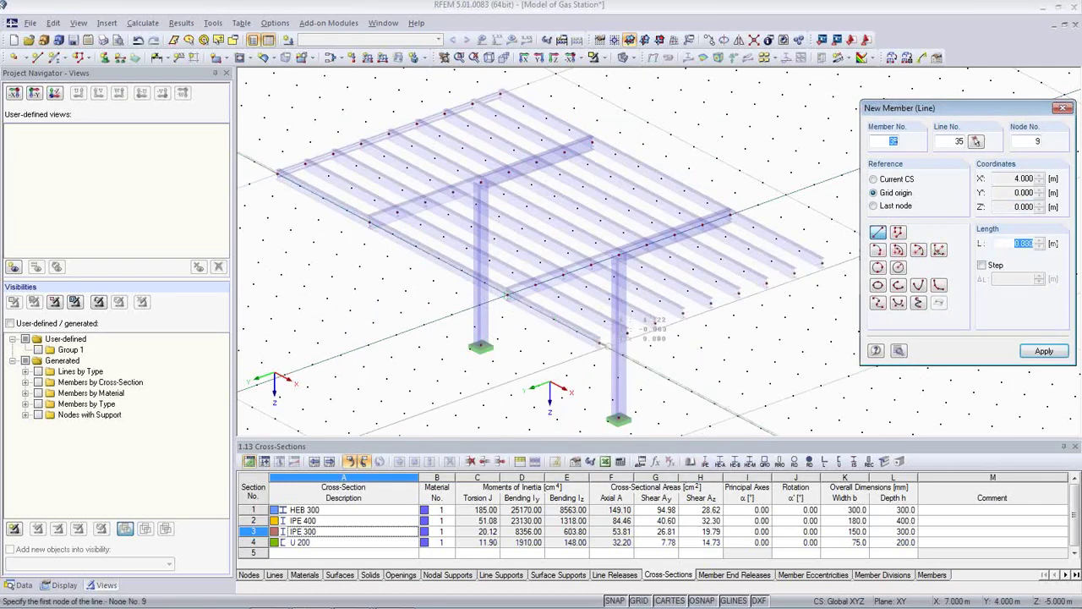
left_click(601, 342)
left_click(822, 263)
right_click(688, 370)
scroll(694, 363, "up", 1)
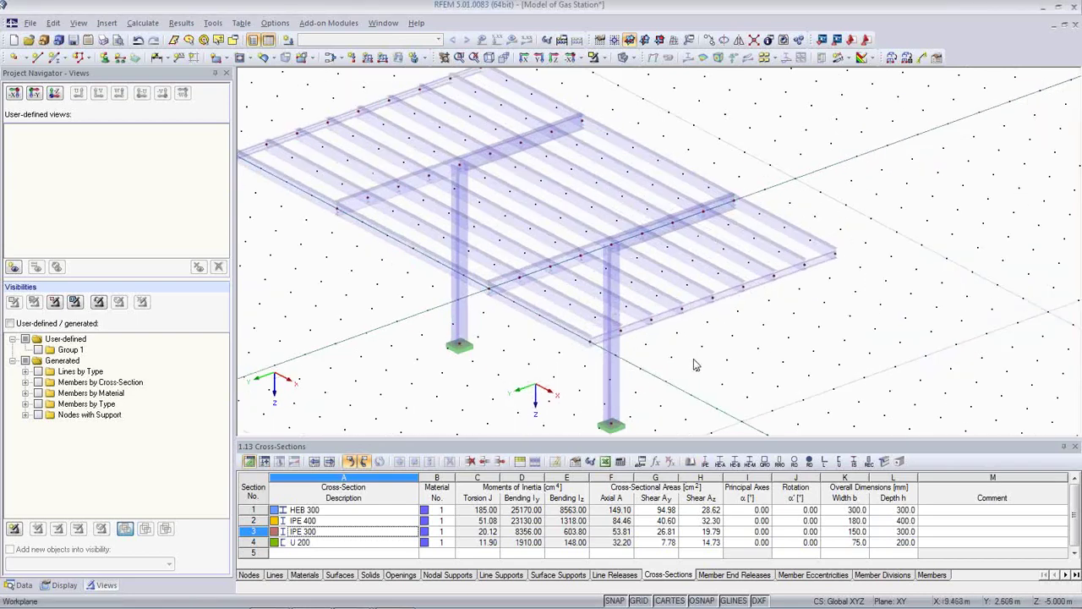
scroll(693, 365, "up", 6)
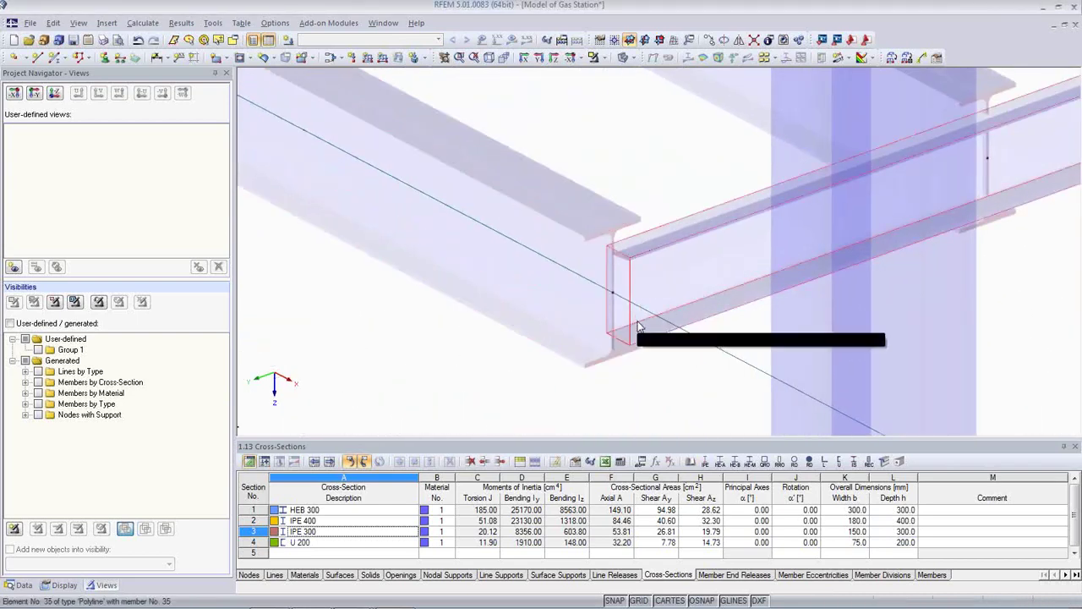
- Set the rotation angle of the U 200 edge member at the roof's negative-X end to 180°
scroll(640, 325, "down", 5)
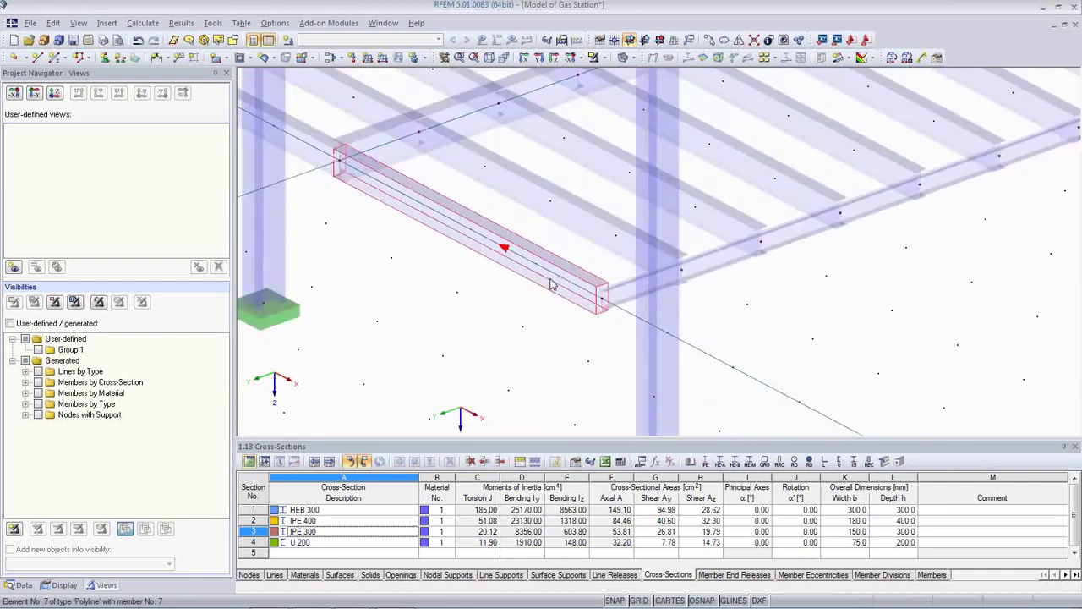
scroll(551, 284, "down", 3)
middle_click_drag(432, 274, 853, 511)
middle_click_drag(497, 276, 601, 381)
scroll(469, 276, "up", 1)
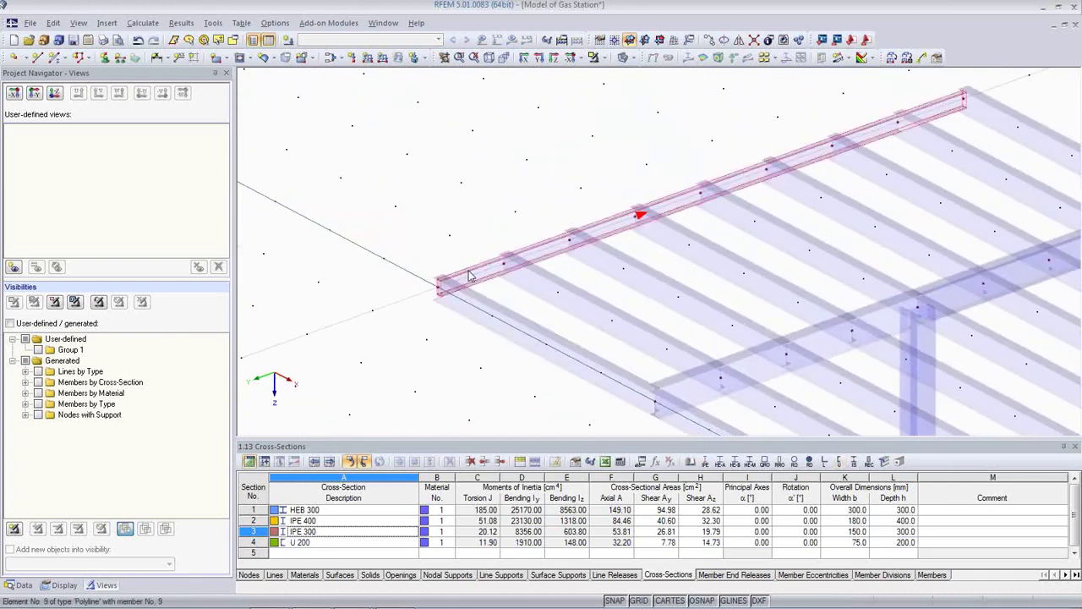
scroll(469, 276, "up", 5)
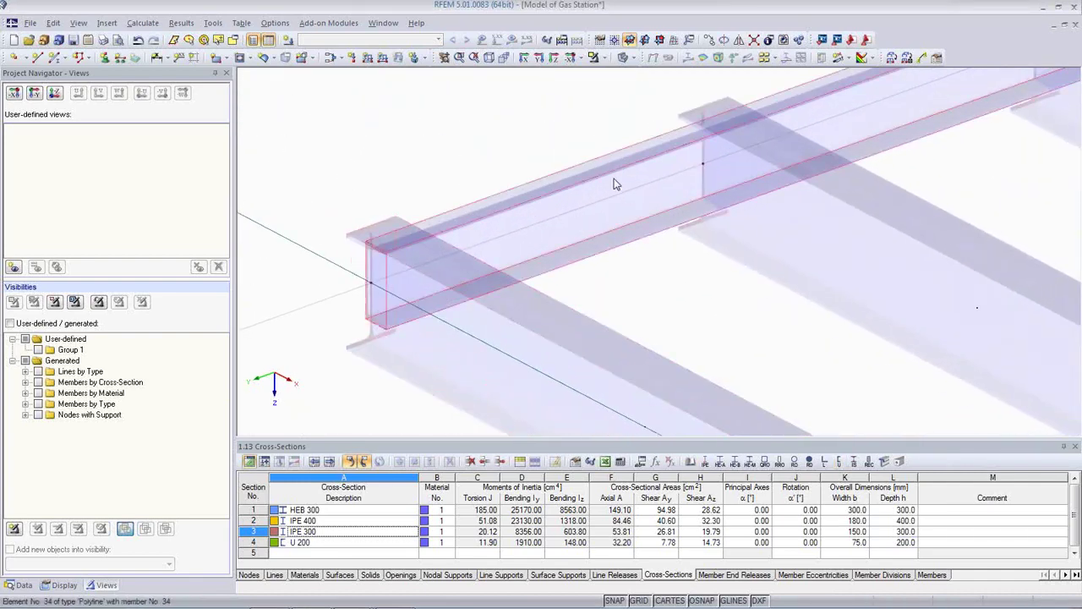
double_click(615, 184)
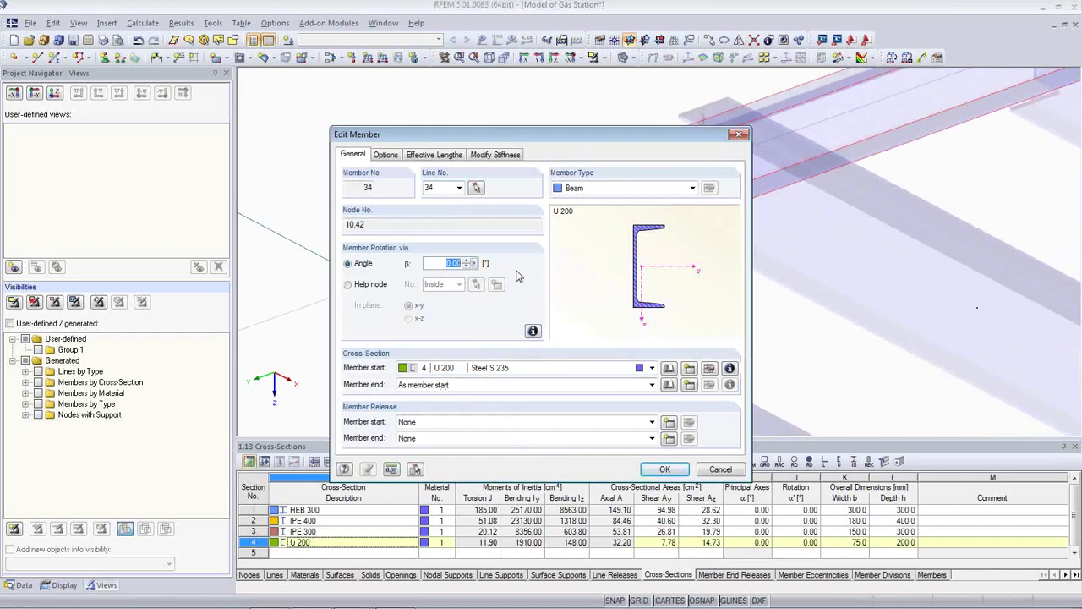
type("180")
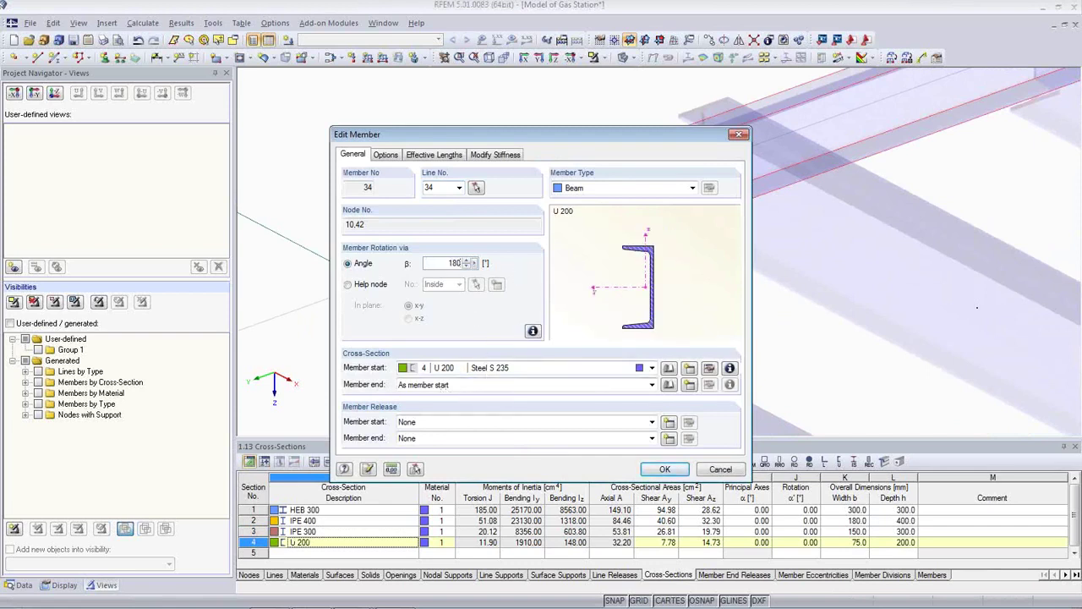
left_click(665, 469)
scroll(539, 349, "down", 5)
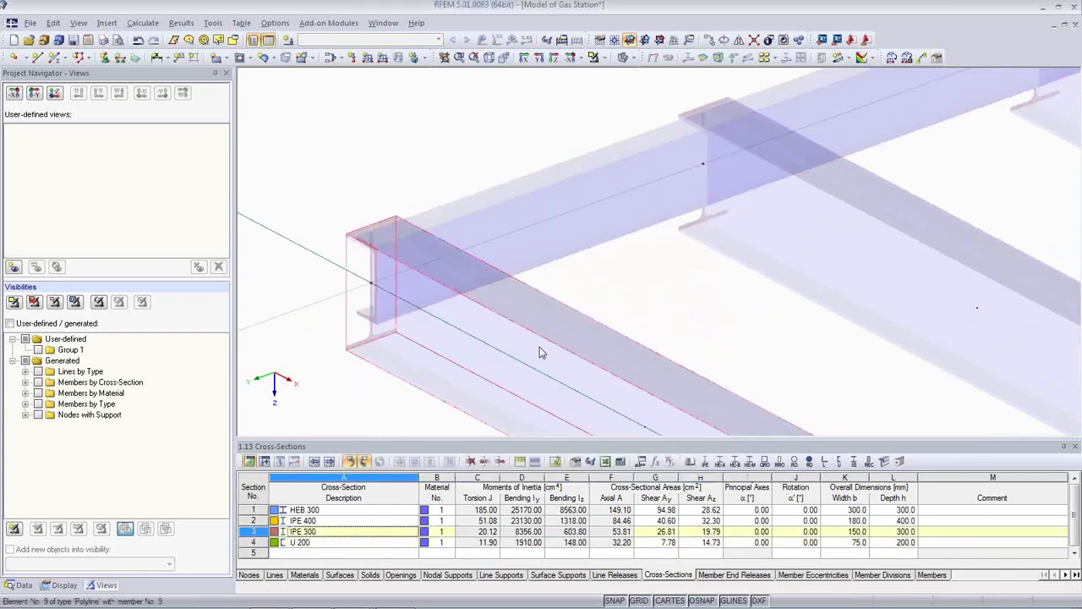
- Select the IPE 400 beam segment and check the FE mesh setting for dividing members with nodes lying on them
scroll(543, 342, "down", 3)
middle_click_drag(770, 366, 522, 243)
scroll(522, 242, "down", 2)
middle_click_drag(869, 400, 856, 310, "ctrl")
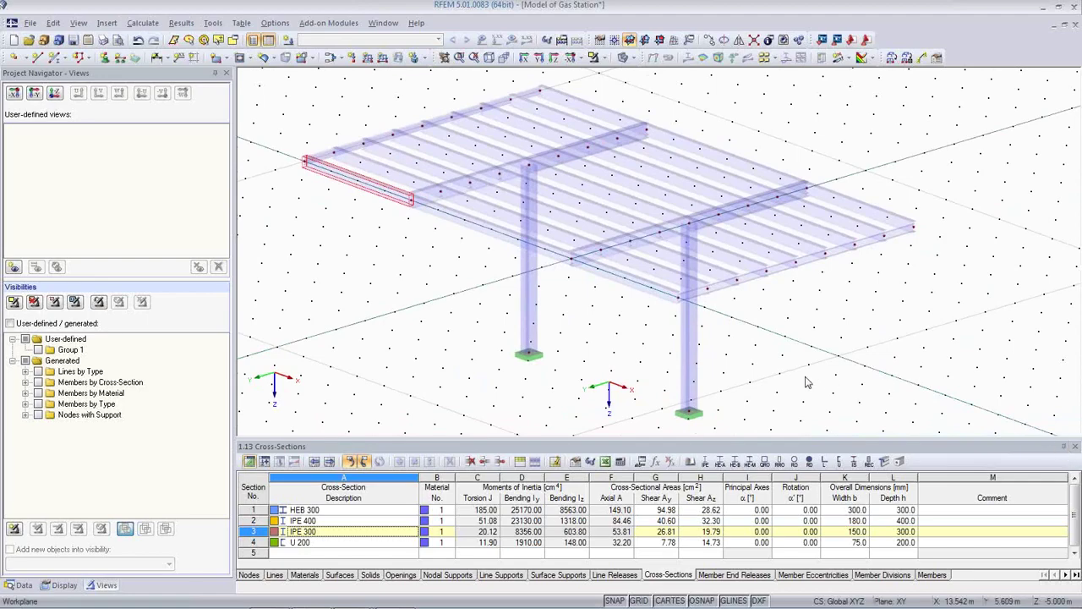
middle_click_drag(428, 350, 575, 379, "ctrl")
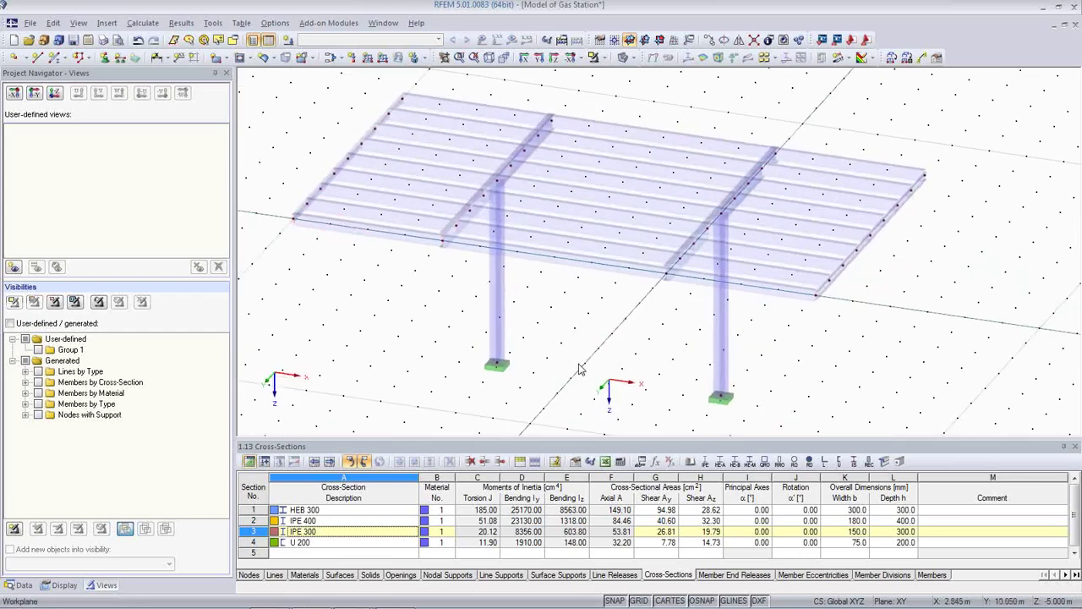
scroll(676, 279, "up", 5)
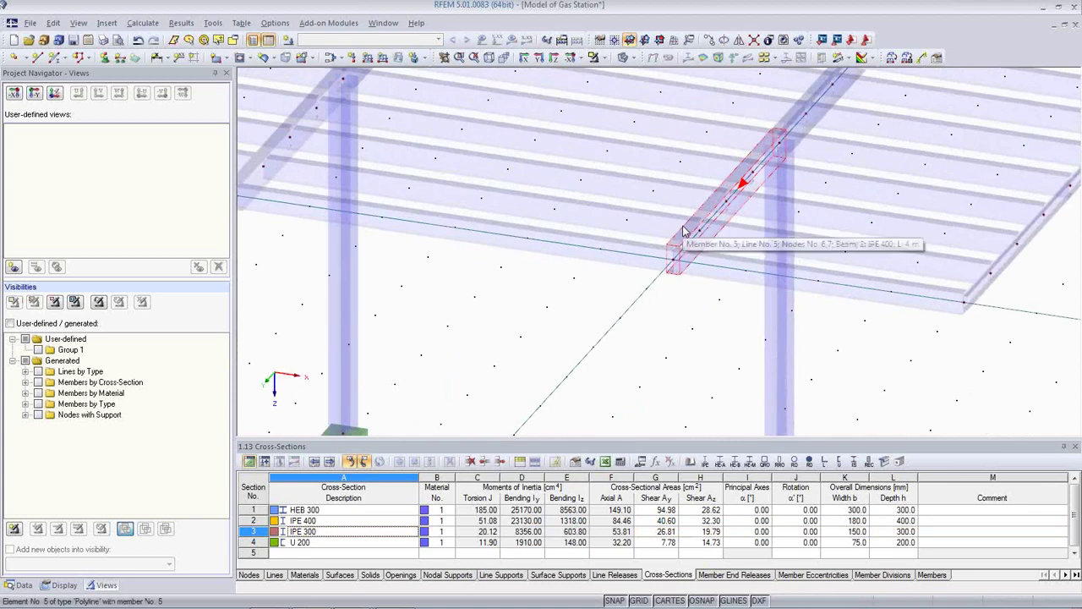
left_click(685, 233)
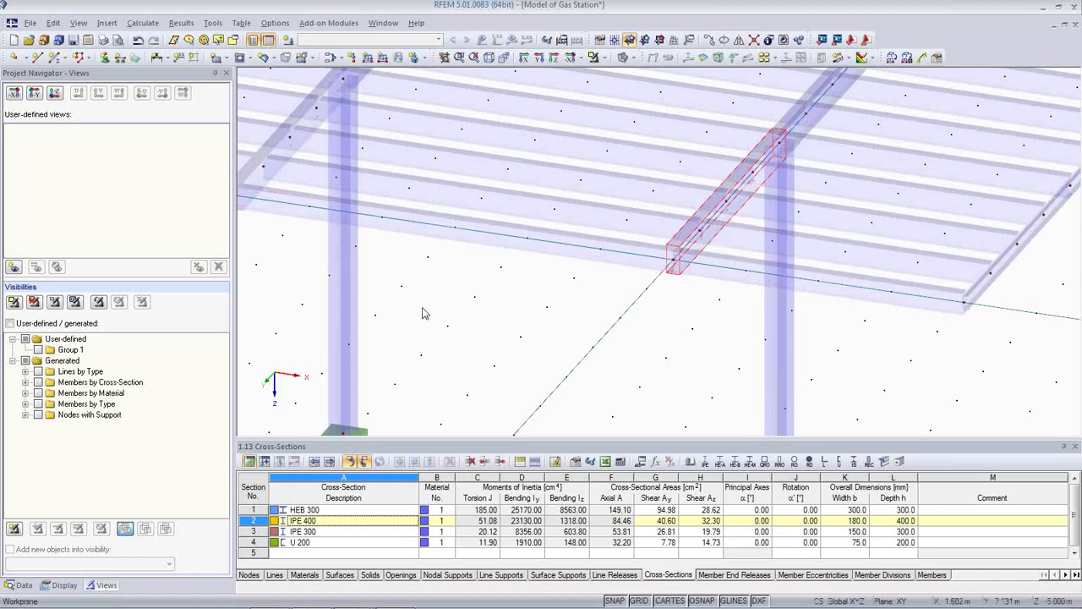
left_click(142, 23)
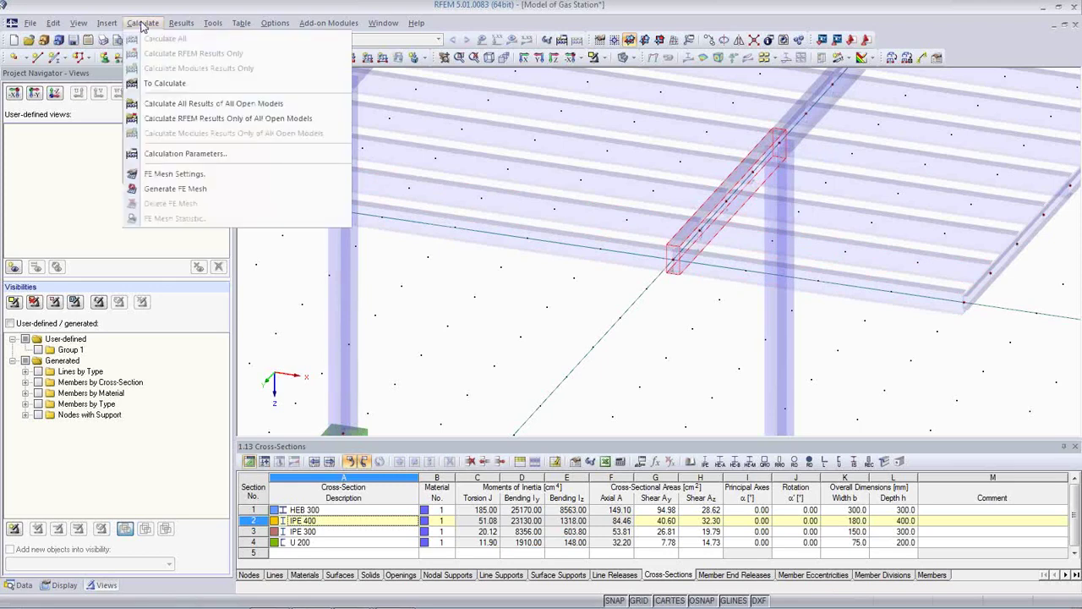
left_click(177, 175)
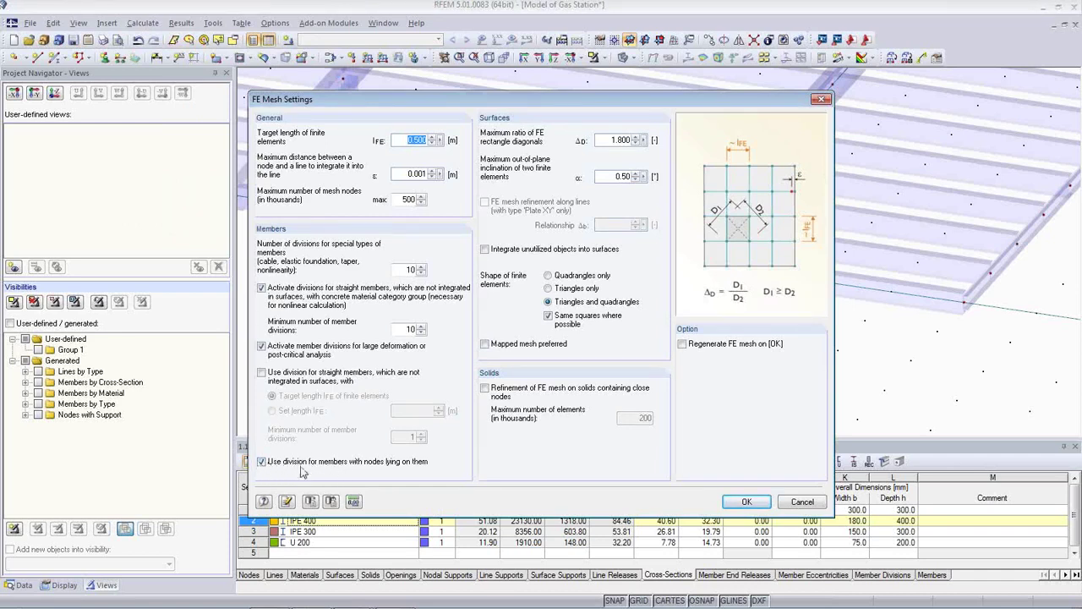
left_click(746, 502)
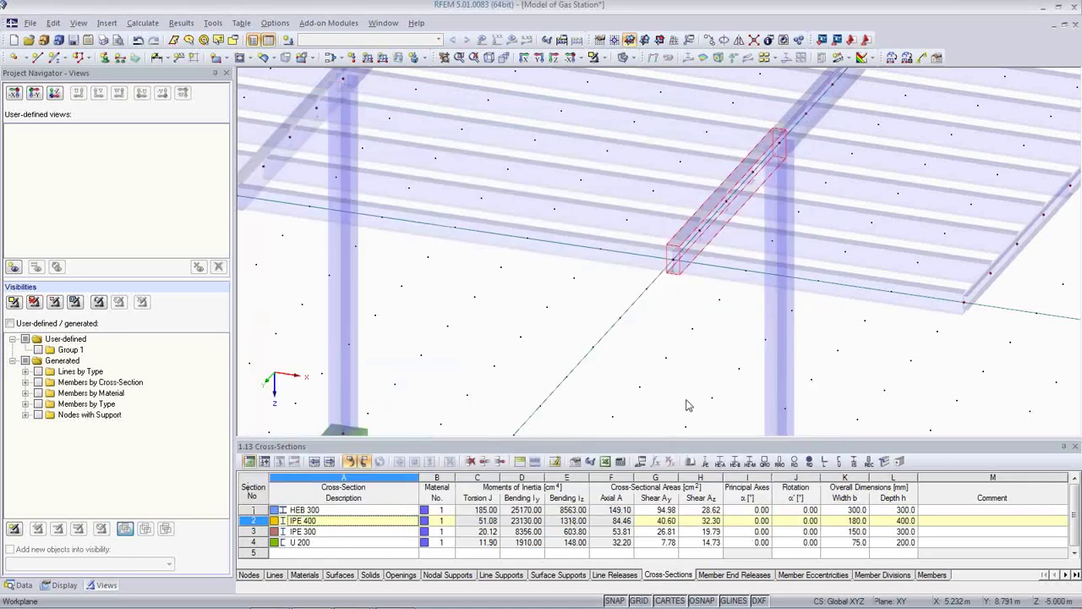
- Check which members use the HEB 300, IPE 400, IPE 300 and U 200 cross-sections by highlighting each section's members in the model
scroll(973, 300, "up", 3)
left_click(947, 272)
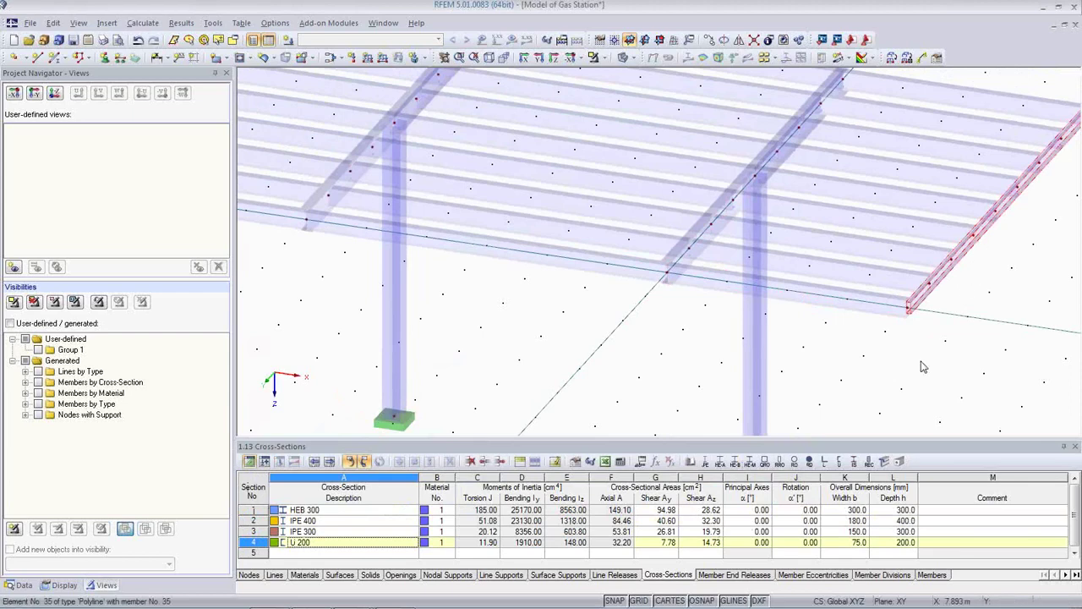
scroll(838, 367, "down", 3)
middle_click_drag(756, 357, 642, 336)
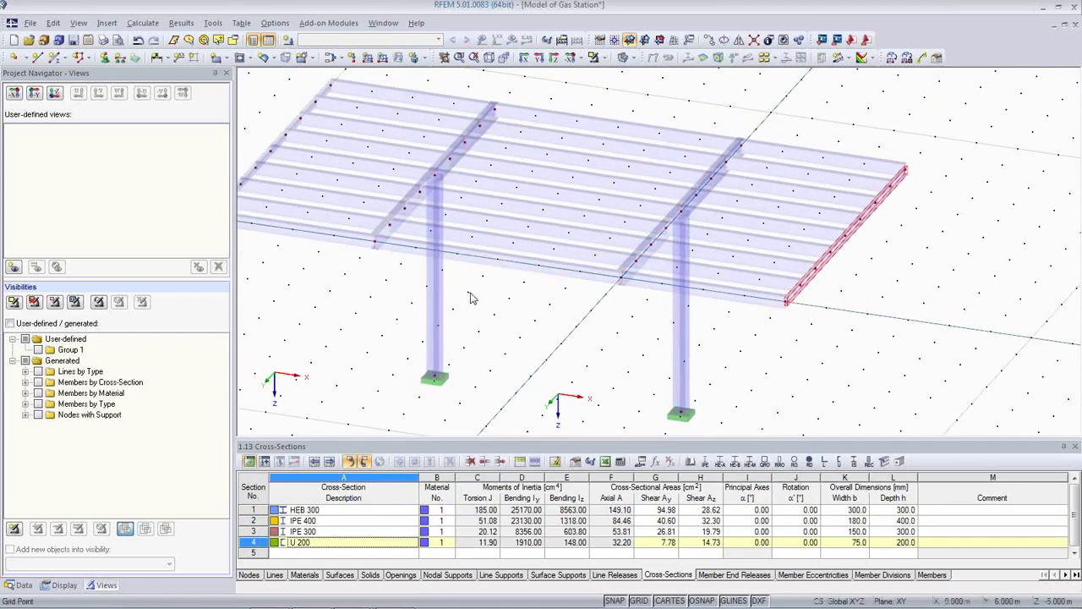
left_click(346, 509)
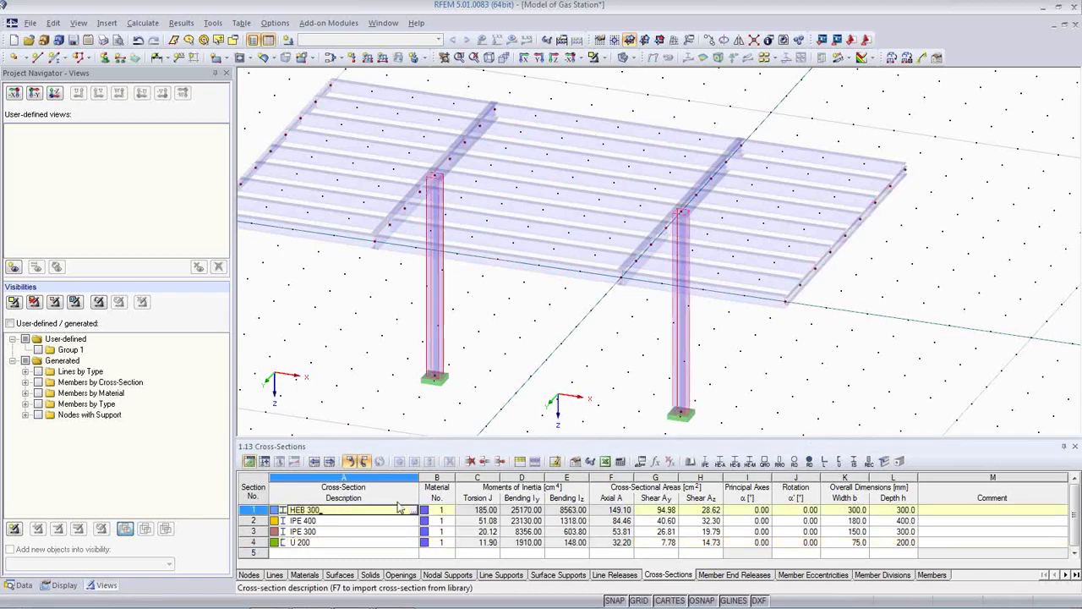
key("Down")
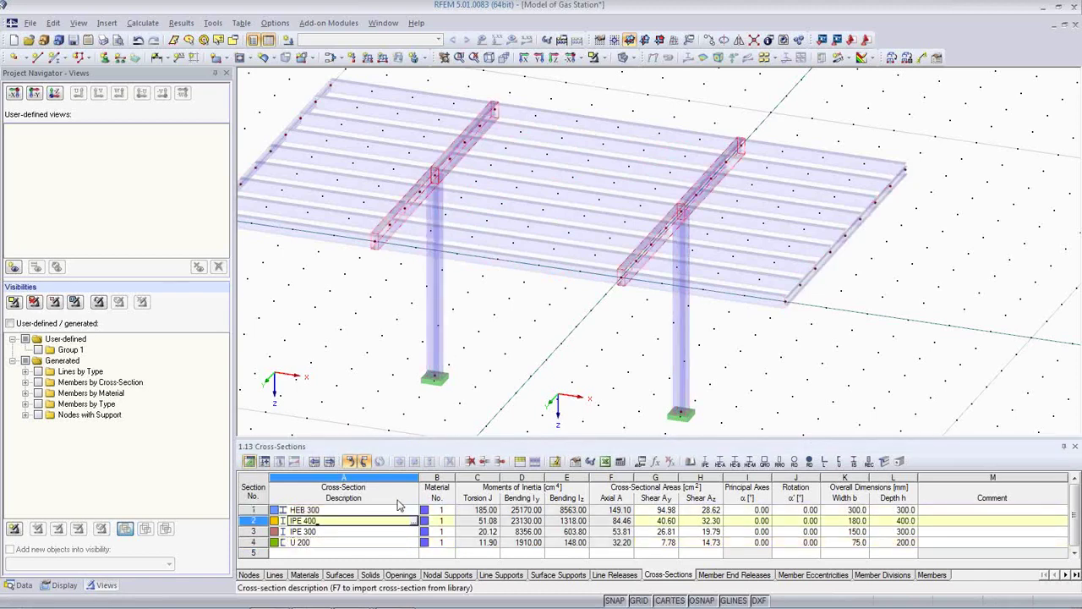
key("Up")
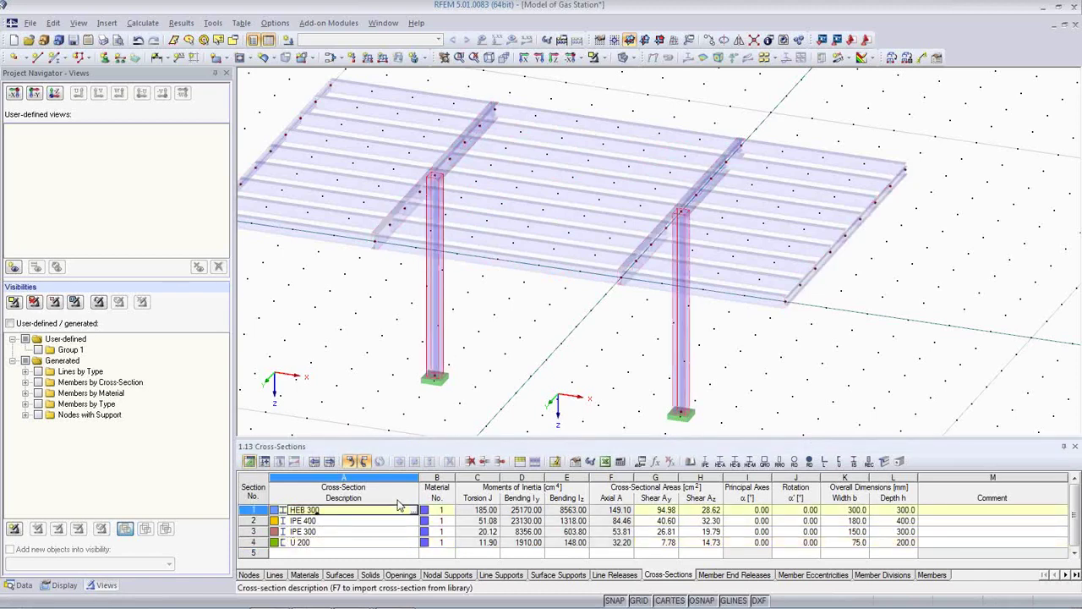
key("Down")
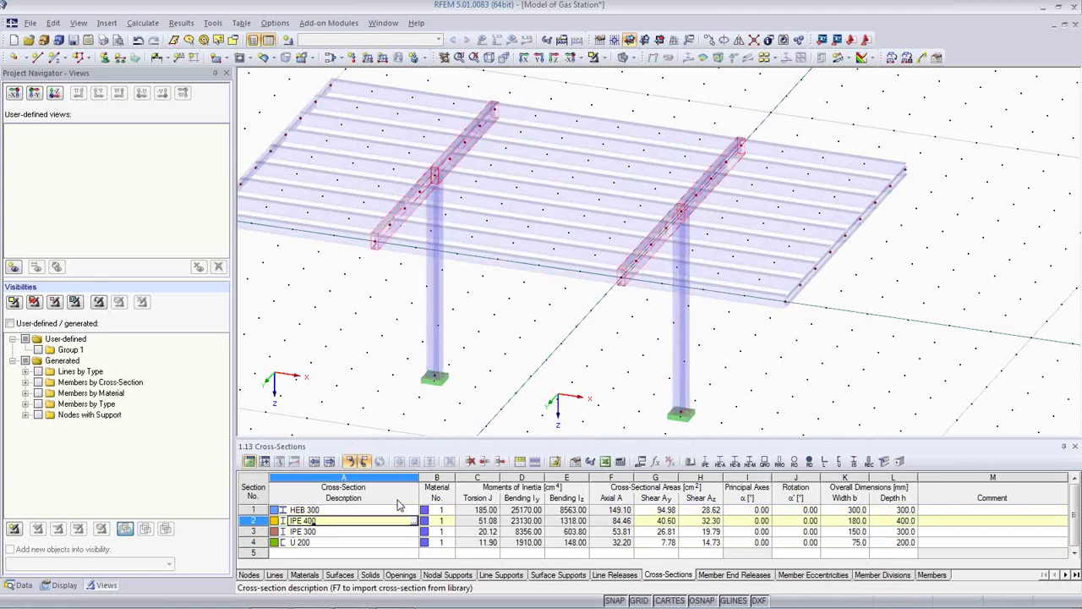
key("Down")
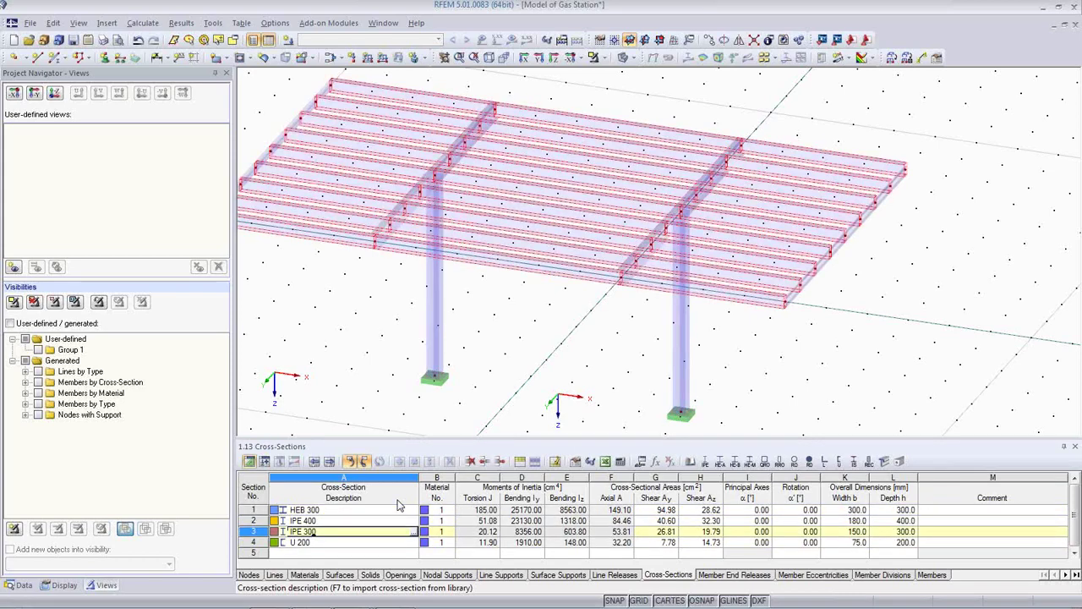
key("Down")
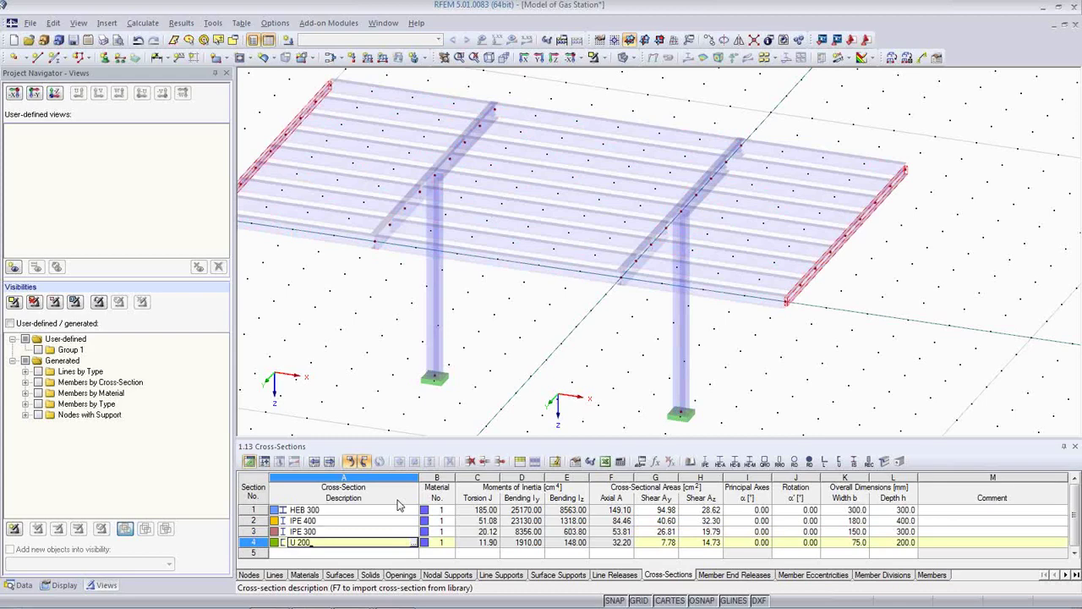
key("Up")
key("Up")
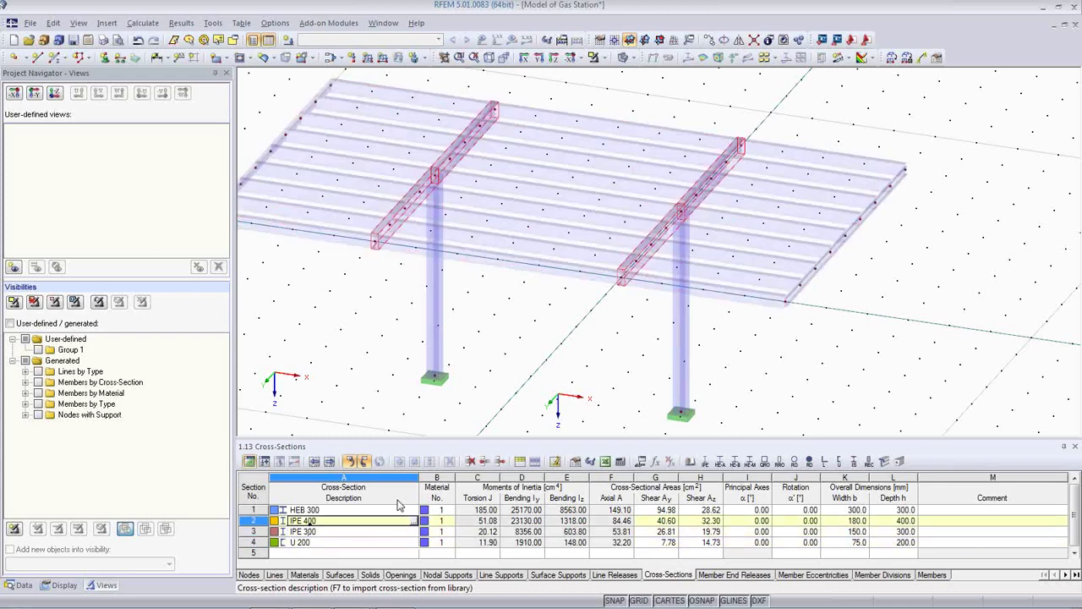
key("Down")
key("Up")
key("Up")
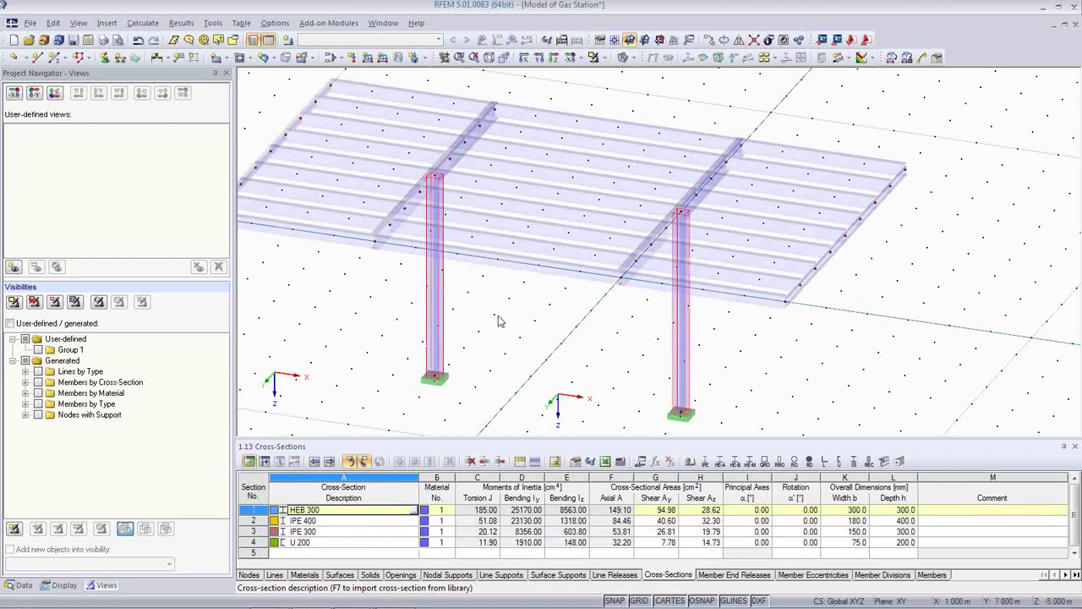
- Close the cross-sections table and hide the work plane grid
middle_click_drag(508, 317, 598, 316)
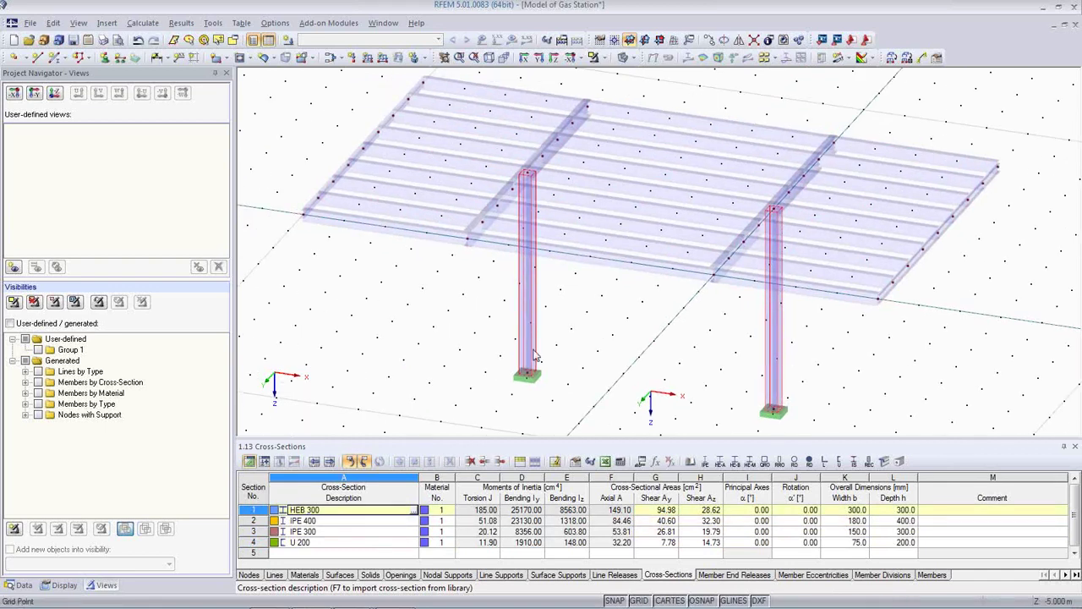
left_click(1075, 446)
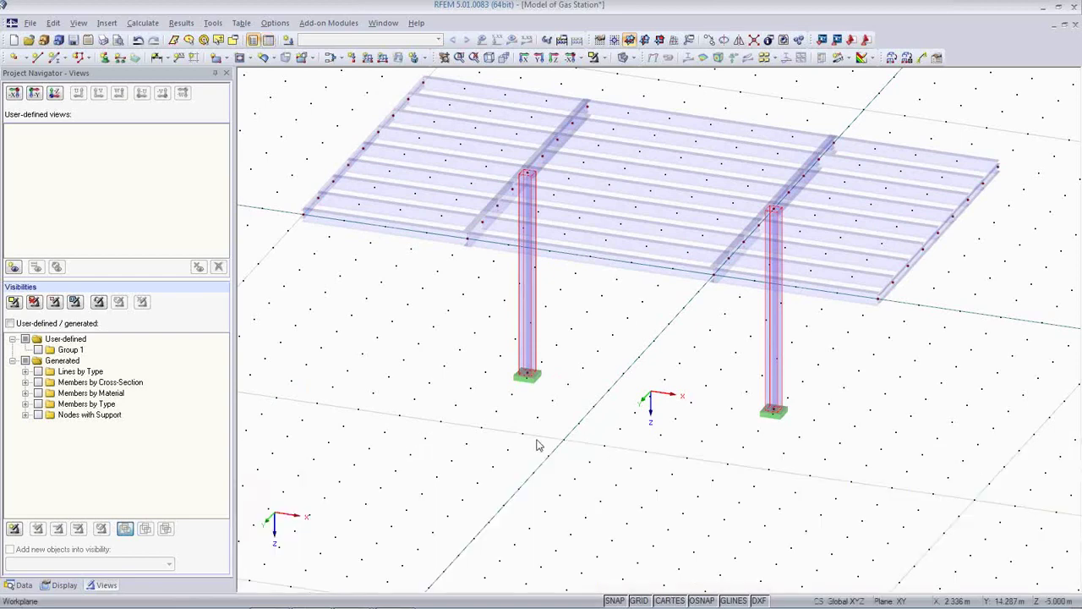
middle_click_drag(617, 443, 696, 411, "ctrl")
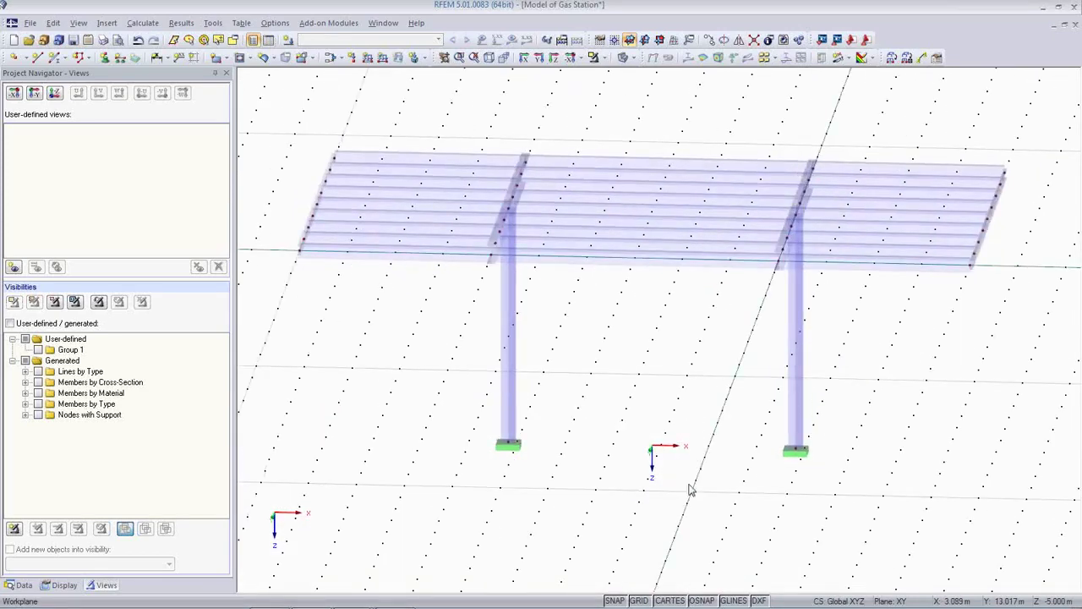
middle_click_drag(646, 586, 621, 429, "ctrl")
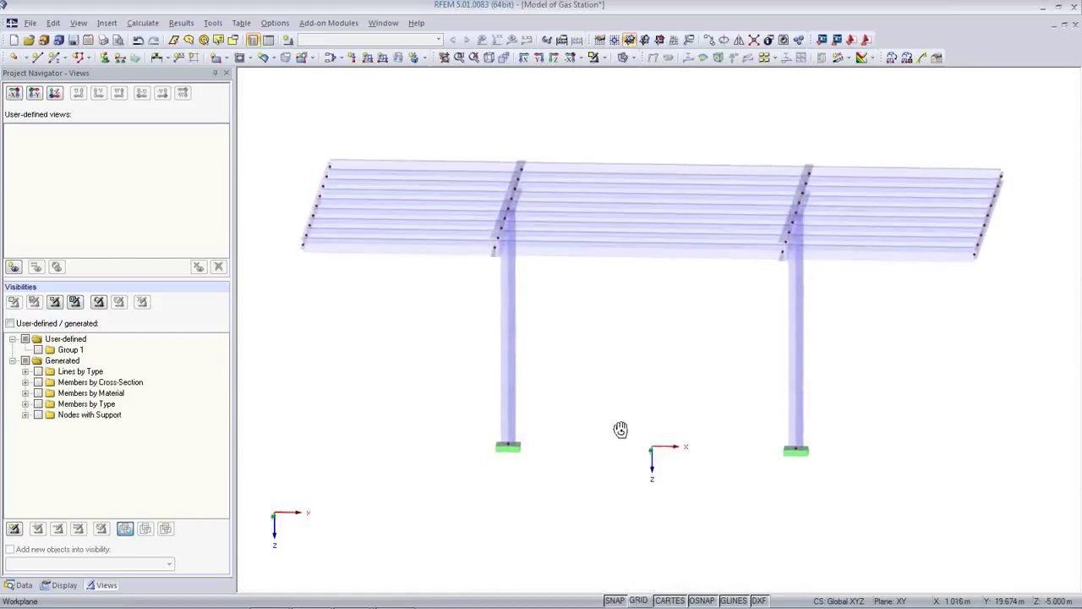
- Review the cross-sections and nodal supports defined in the model data
left_click(20, 584)
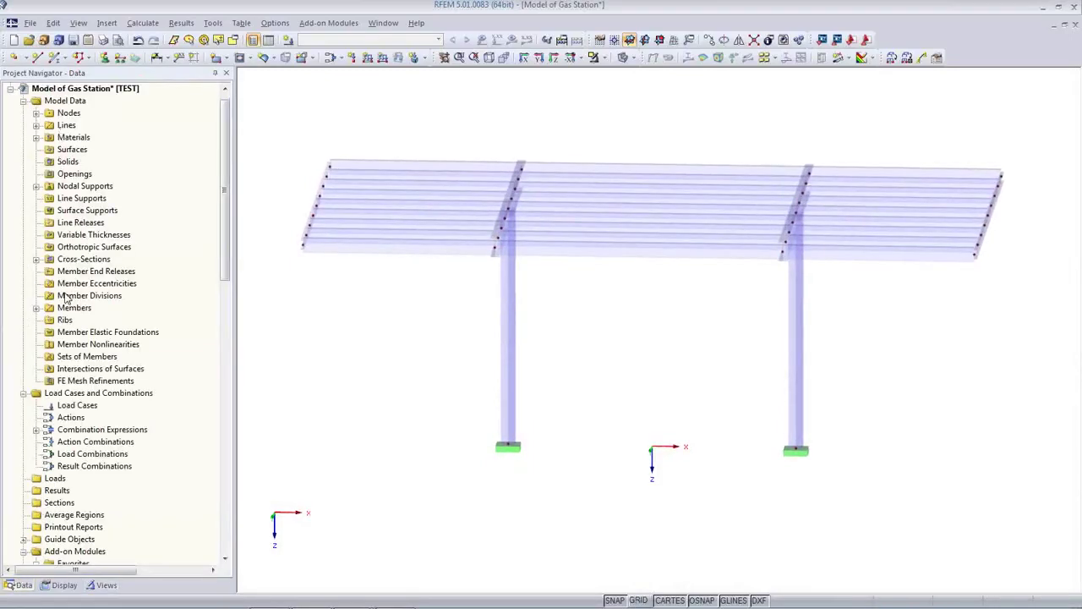
left_click(37, 259)
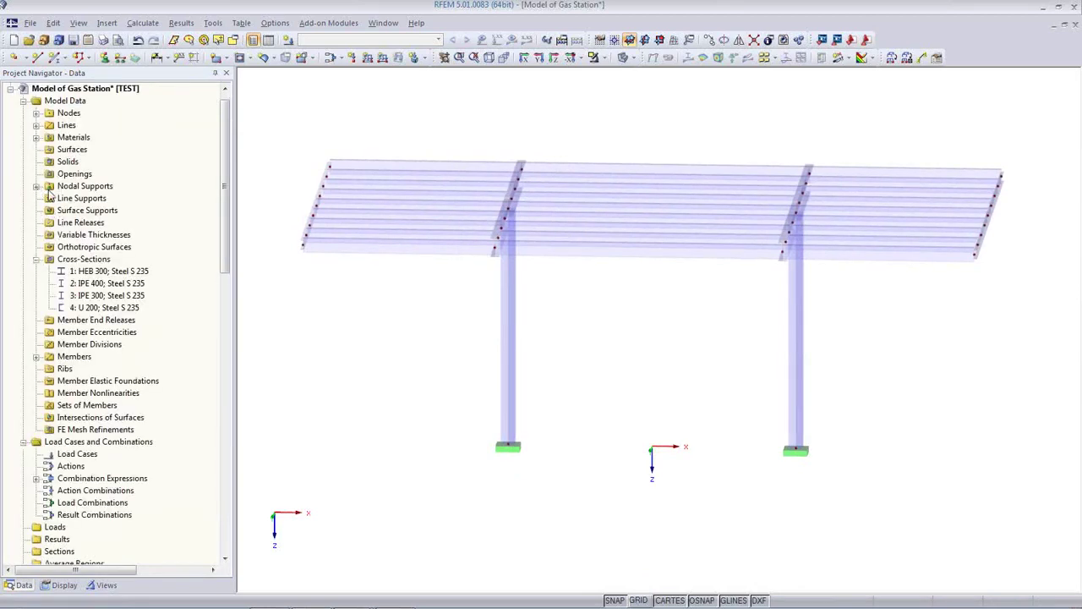
double_click(51, 189)
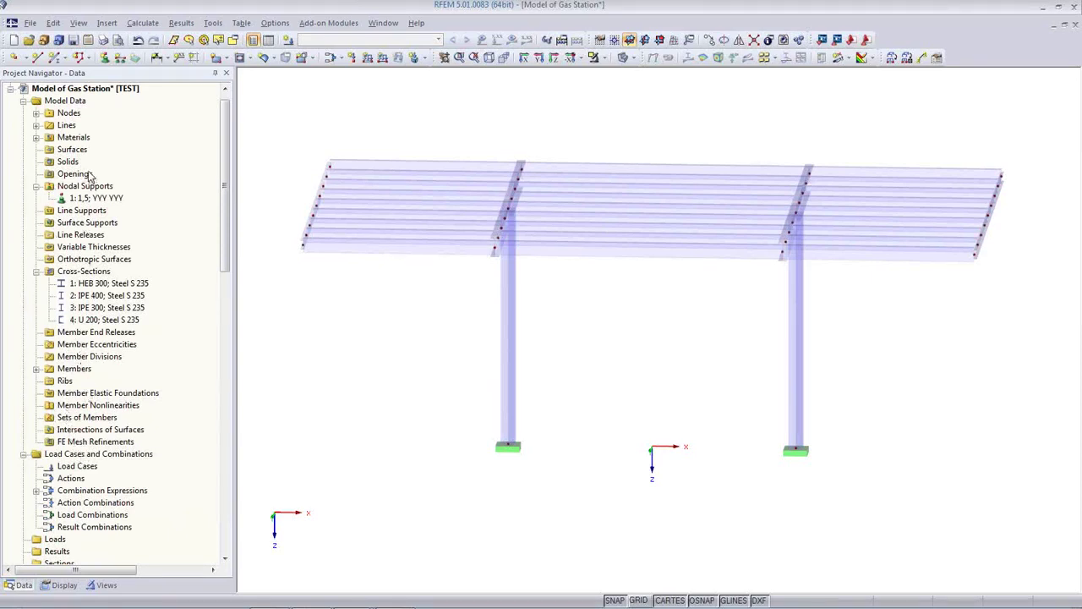
left_click(91, 236)
left_click(84, 222)
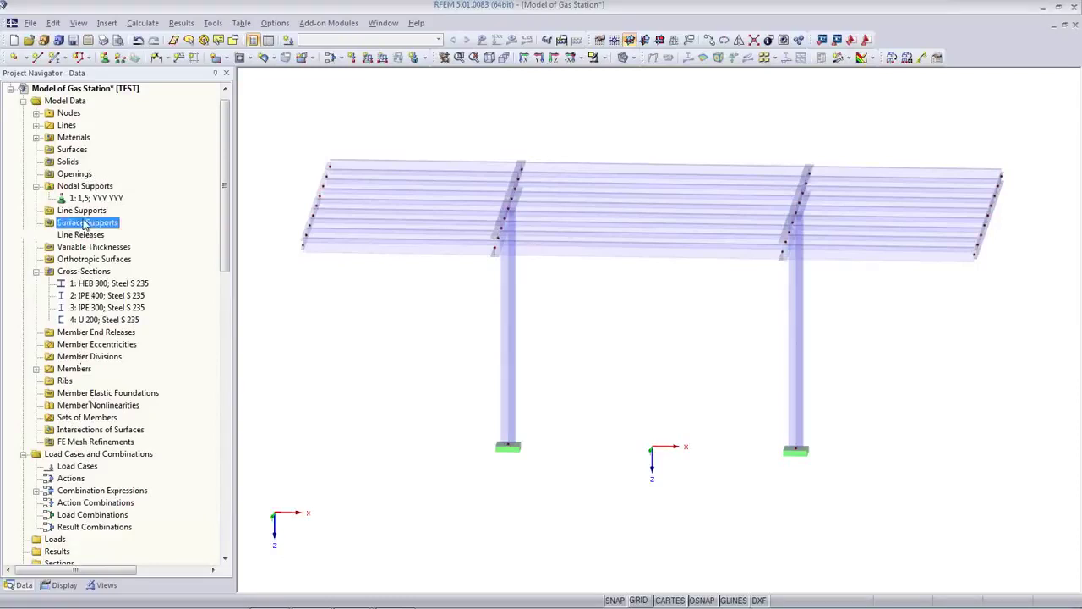
left_click(81, 211)
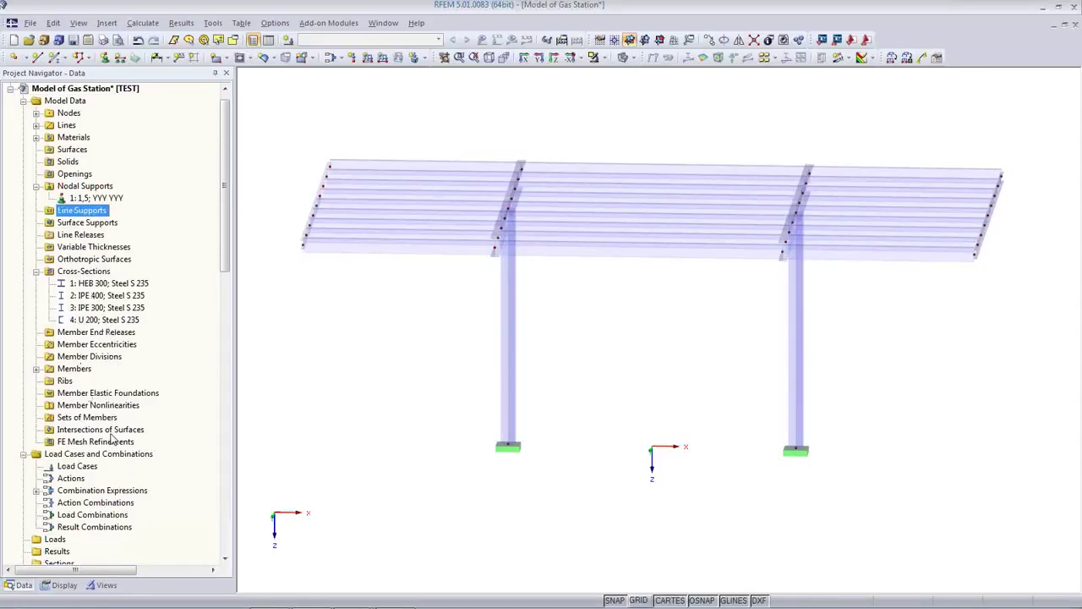
- Create a member end release as scissors in the global XYZ axes, releasing the moments MY and MZ
left_click(83, 333)
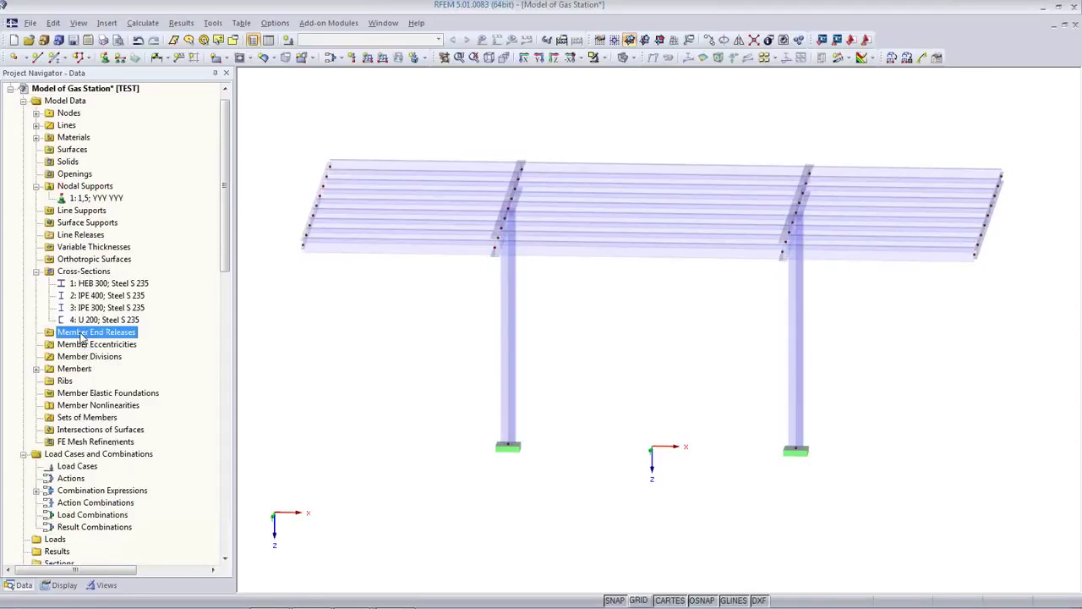
right_click(83, 332)
left_click(127, 356)
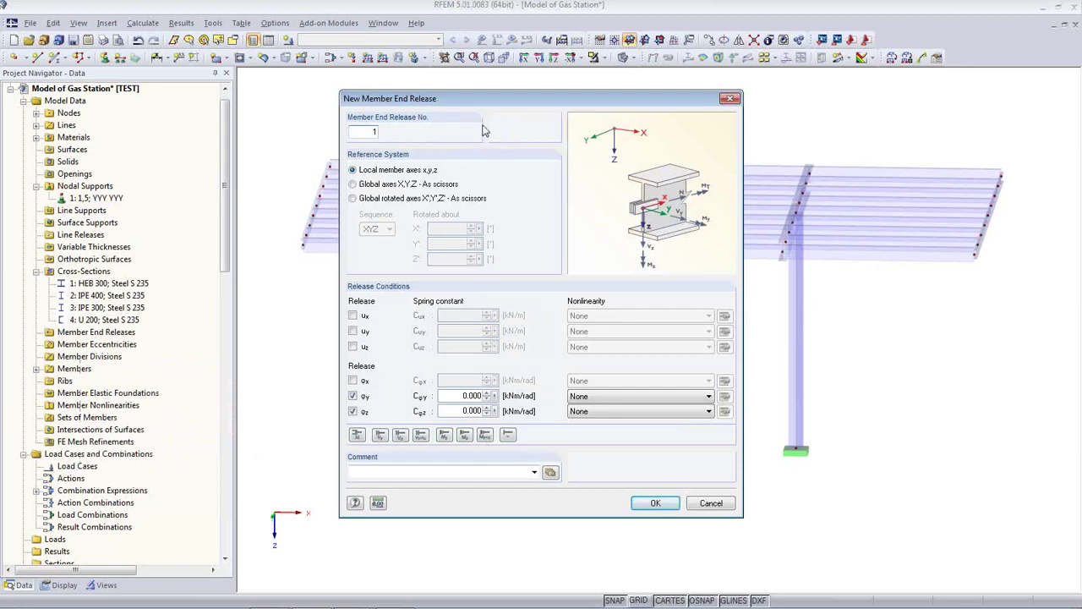
left_click_drag(495, 101, 498, 326)
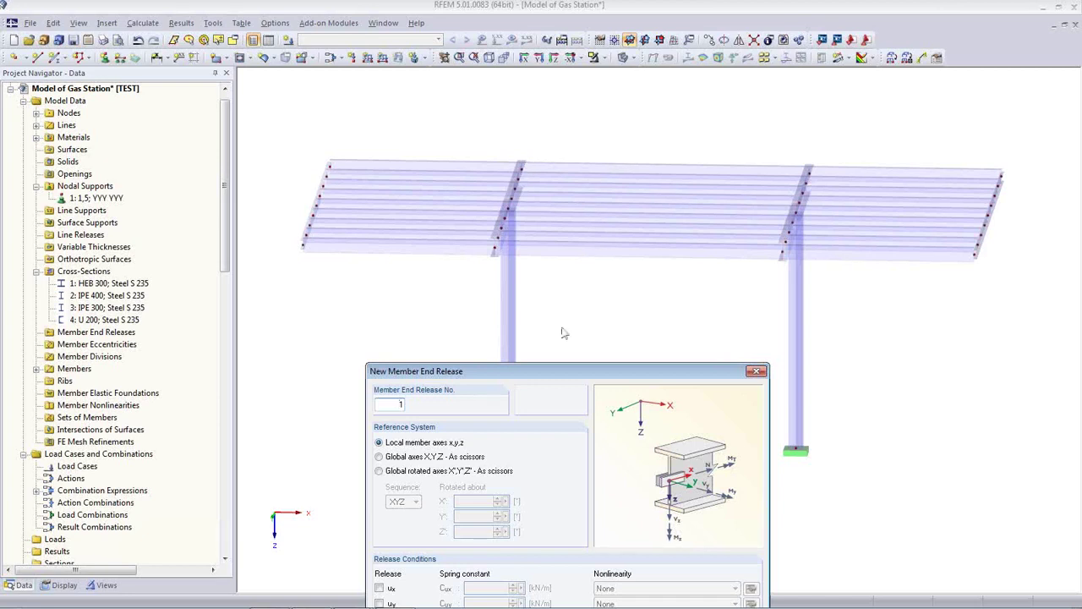
left_click_drag(570, 374, 567, 218)
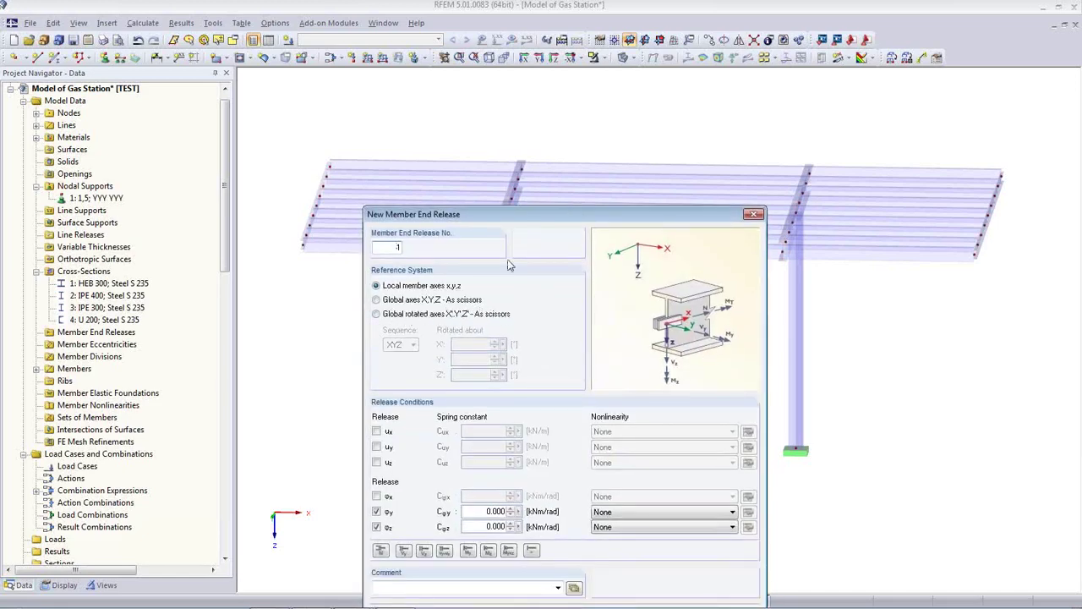
left_click_drag(528, 219, 535, 163)
left_click(385, 245)
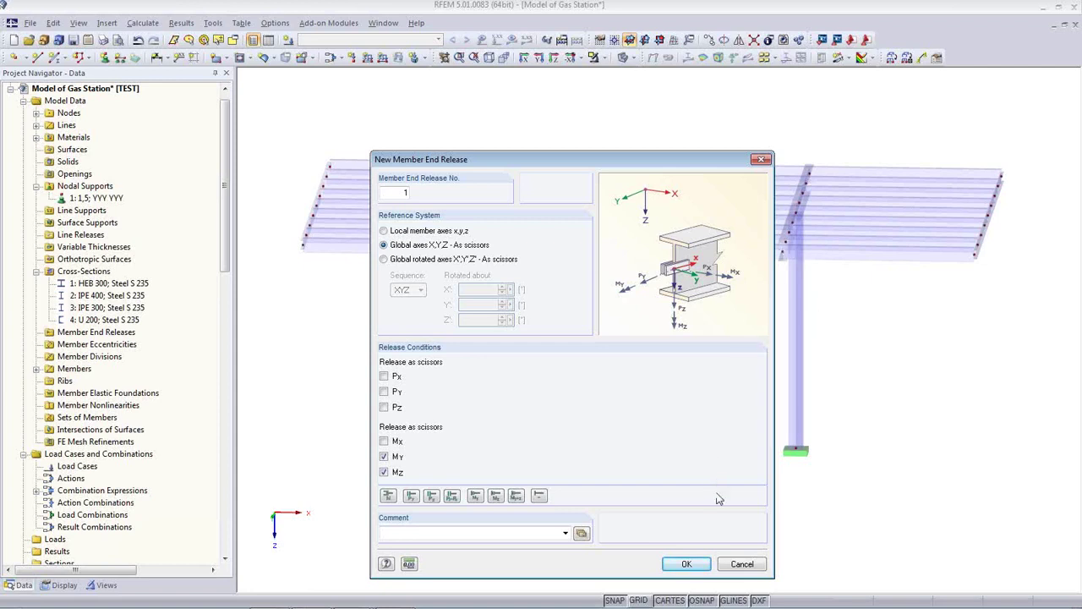
left_click(686, 564)
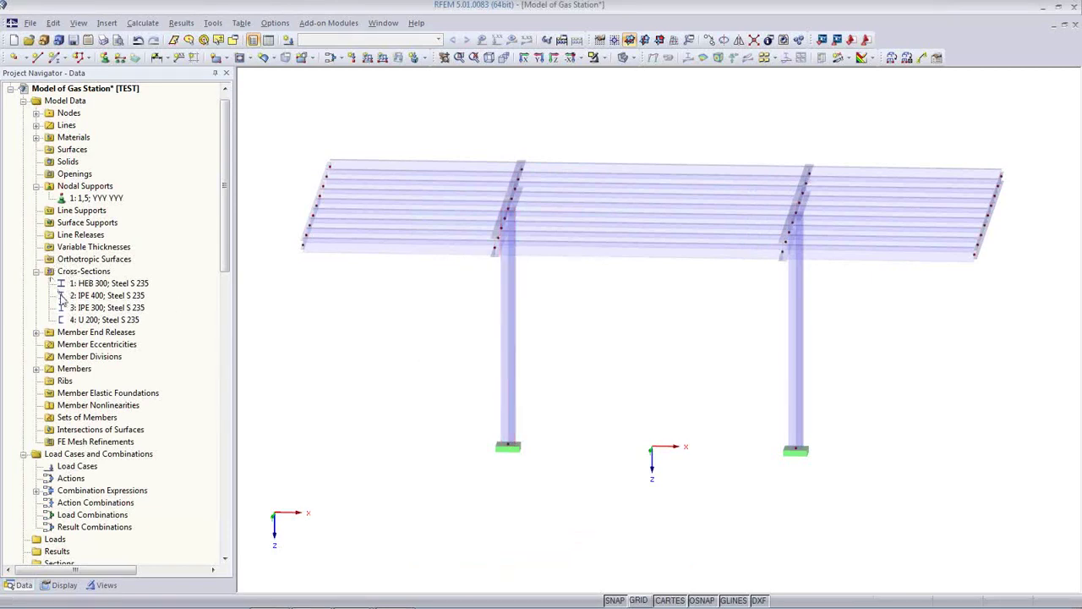
- Start assigning the global scissors release graphically to member ends in the model
left_click(36, 333)
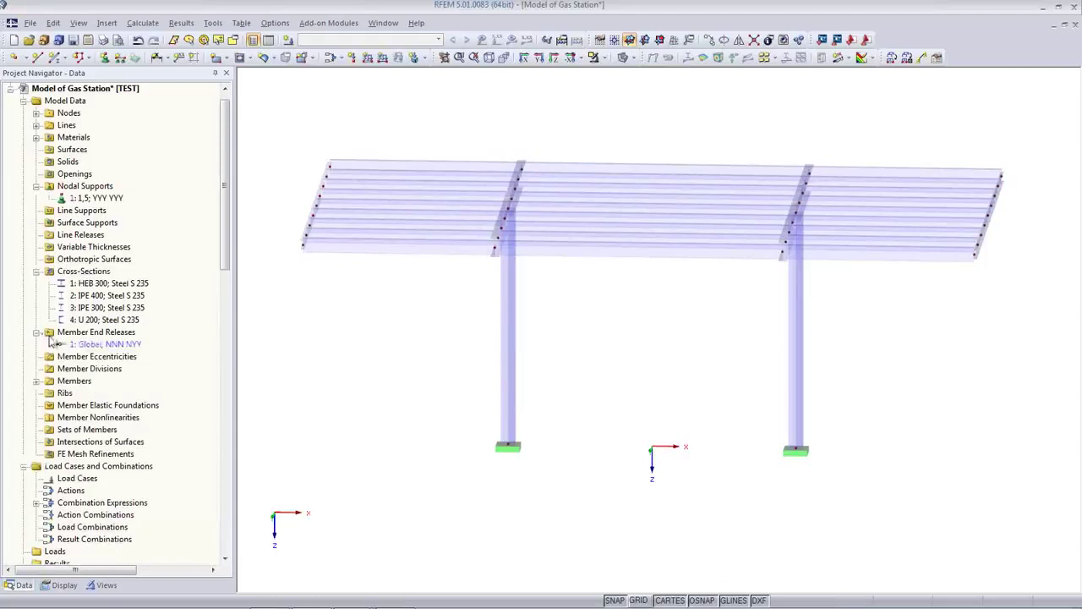
right_click(98, 347)
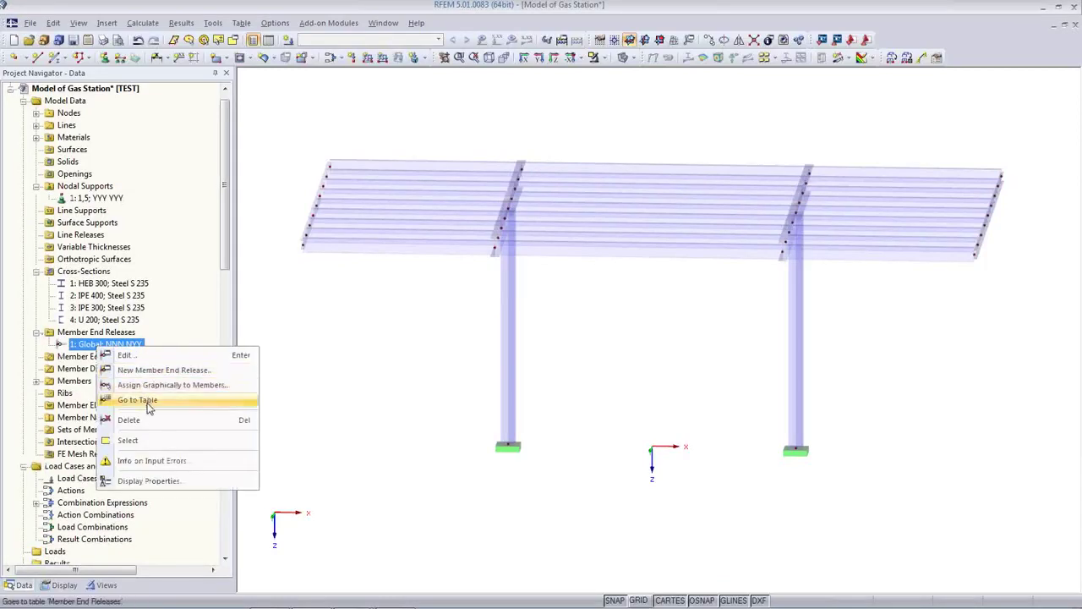
left_click(157, 385)
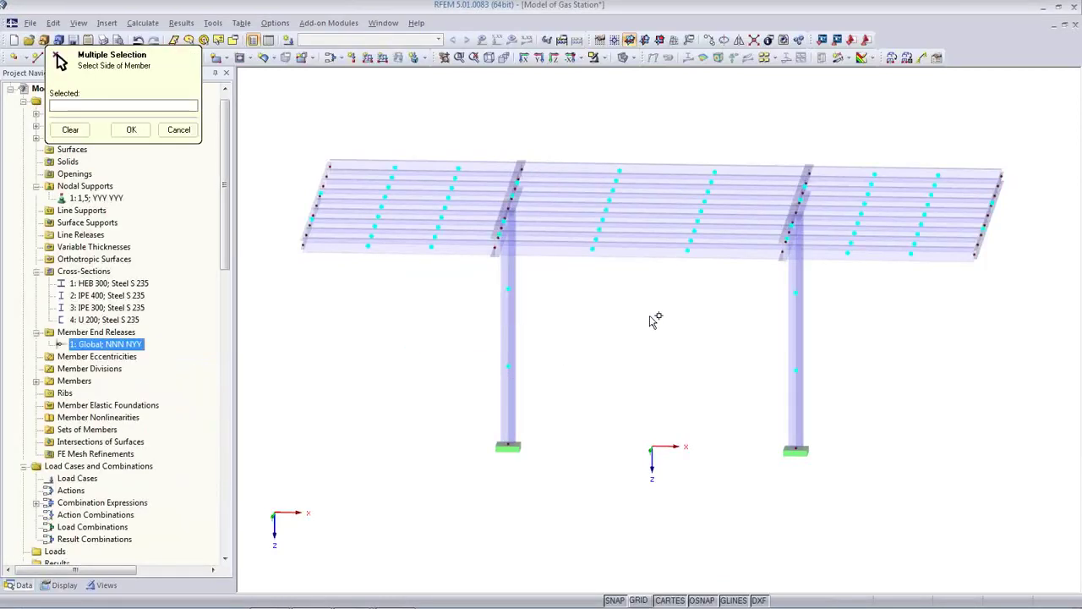
left_click_drag(663, 323, 639, 161)
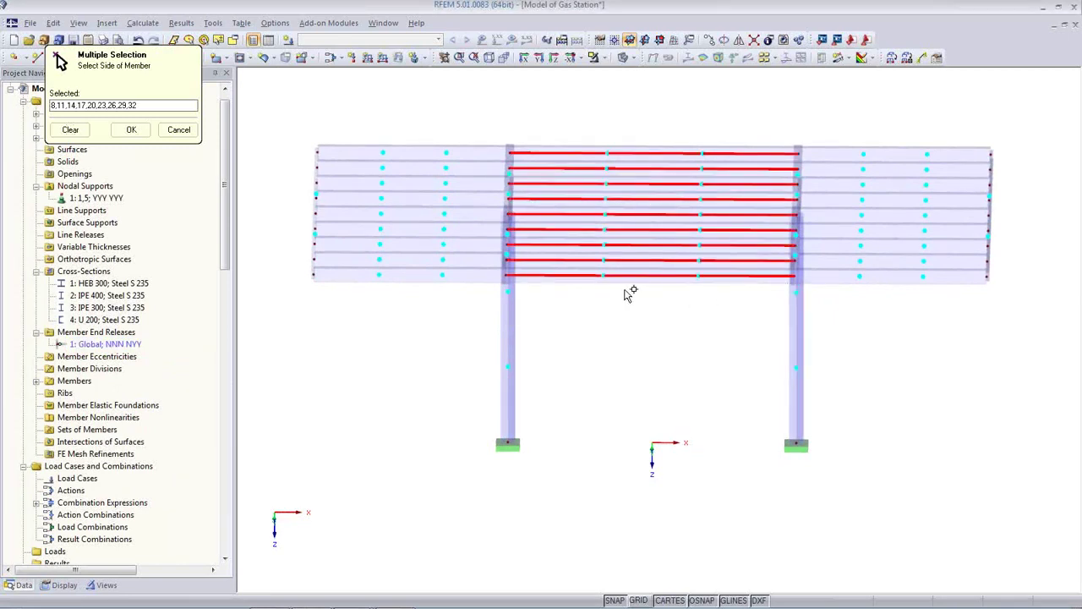
left_click(469, 273)
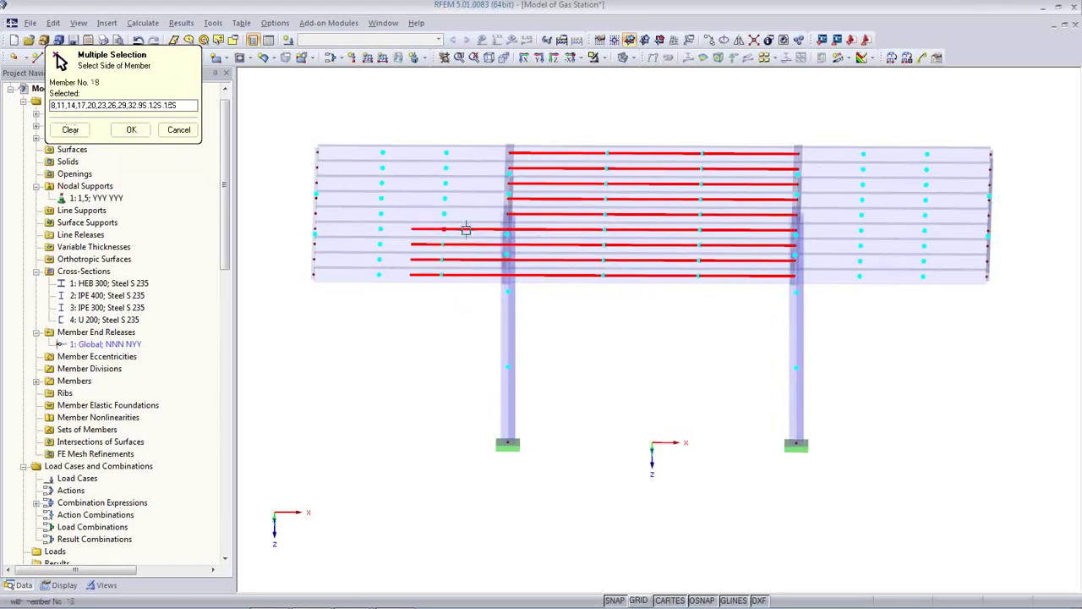
left_click(466, 228)
left_click(466, 214)
left_click(464, 198)
left_click(464, 183)
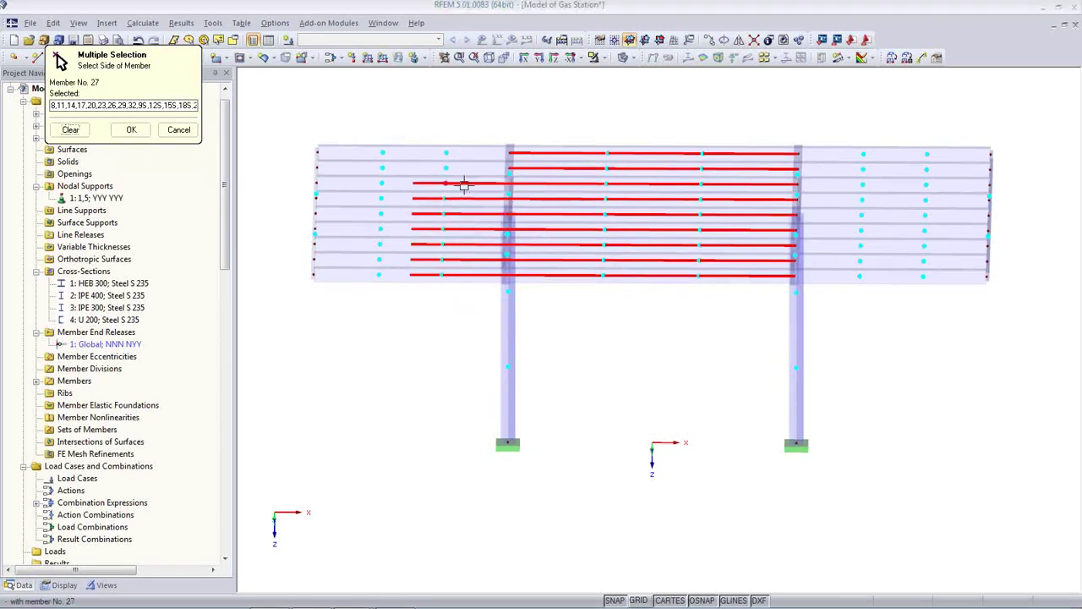
left_click(466, 168)
left_click(464, 153)
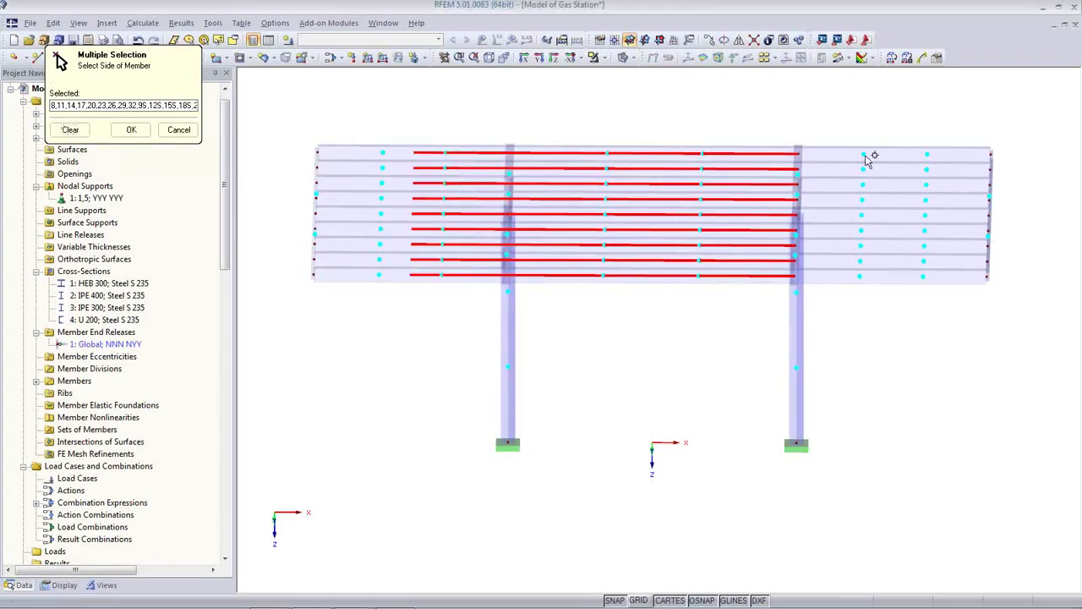
left_click_drag(794, 116, 865, 310)
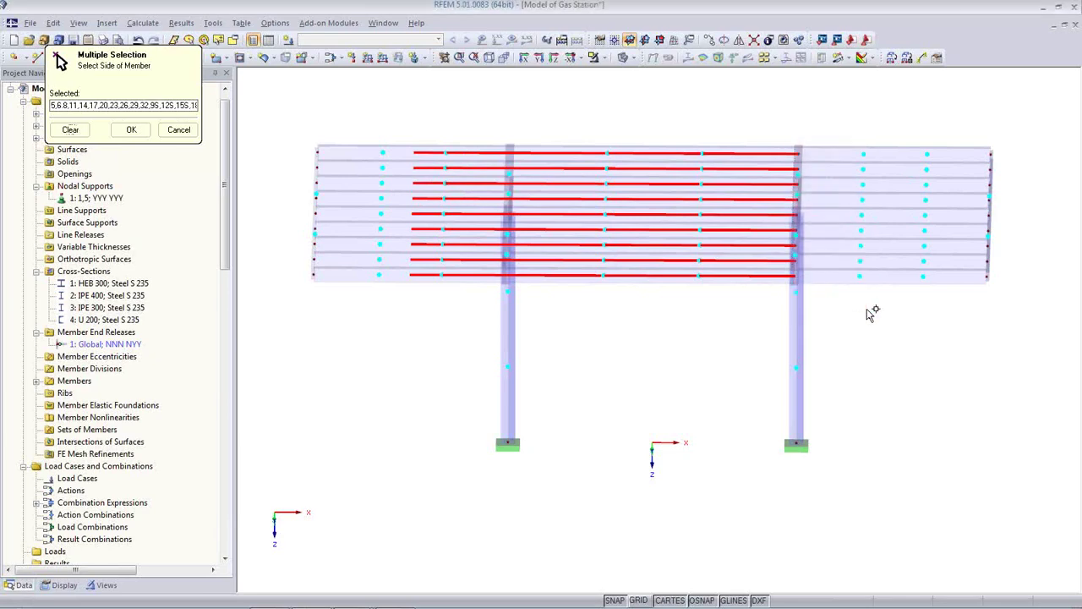
middle_click_drag(874, 326, 811, 296, "ctrl")
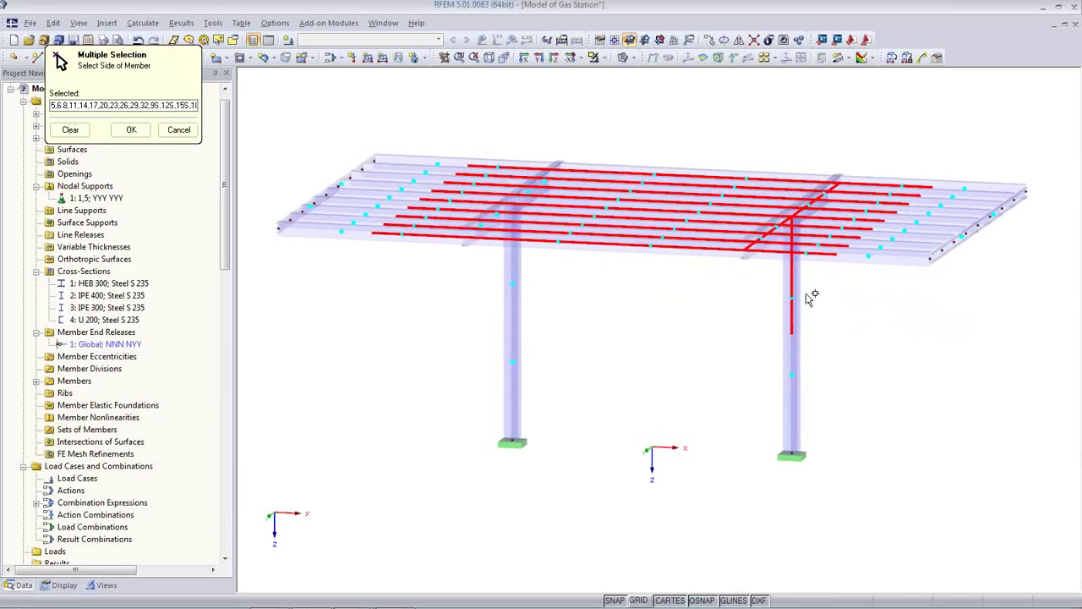
middle_click_drag(732, 306, 714, 423, "ctrl")
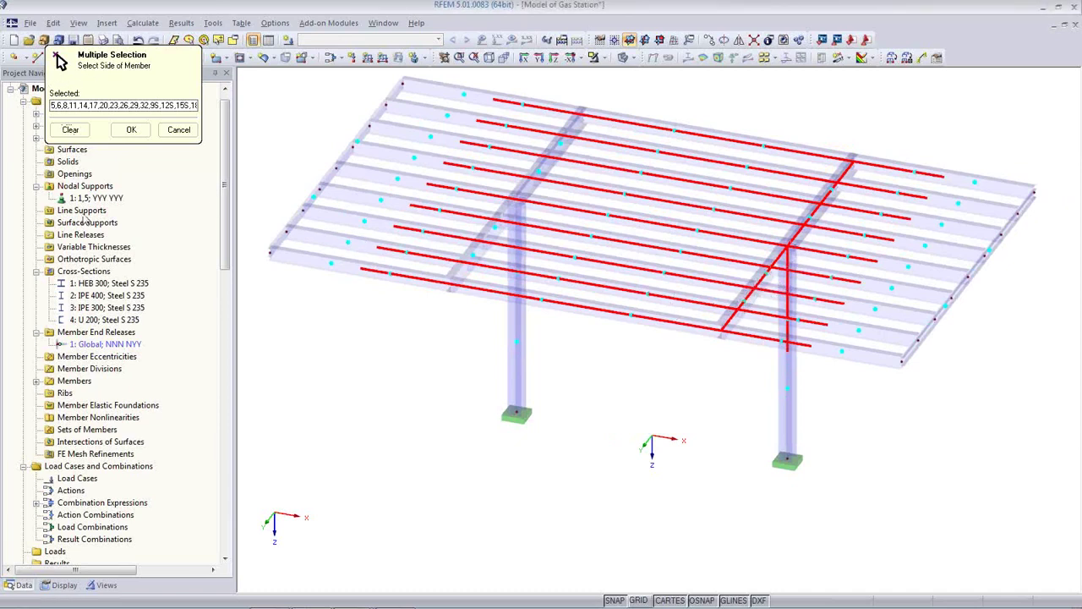
left_click(70, 130)
middle_click_drag(623, 375, 664, 370, "ctrl")
left_click_drag(660, 367, 610, 102)
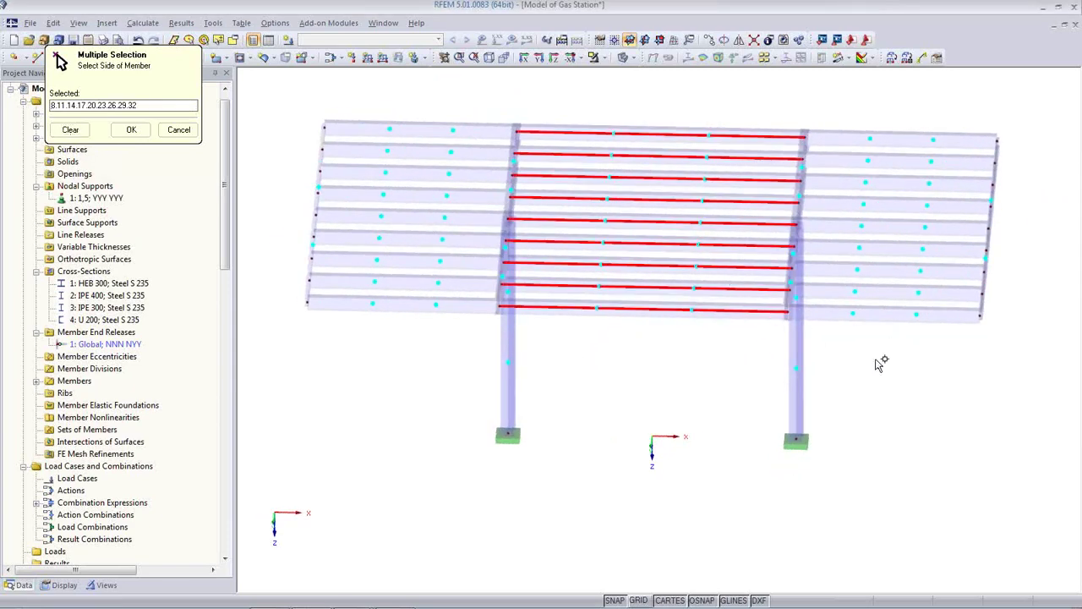
middle_click_drag(875, 358, 896, 358, "ctrl")
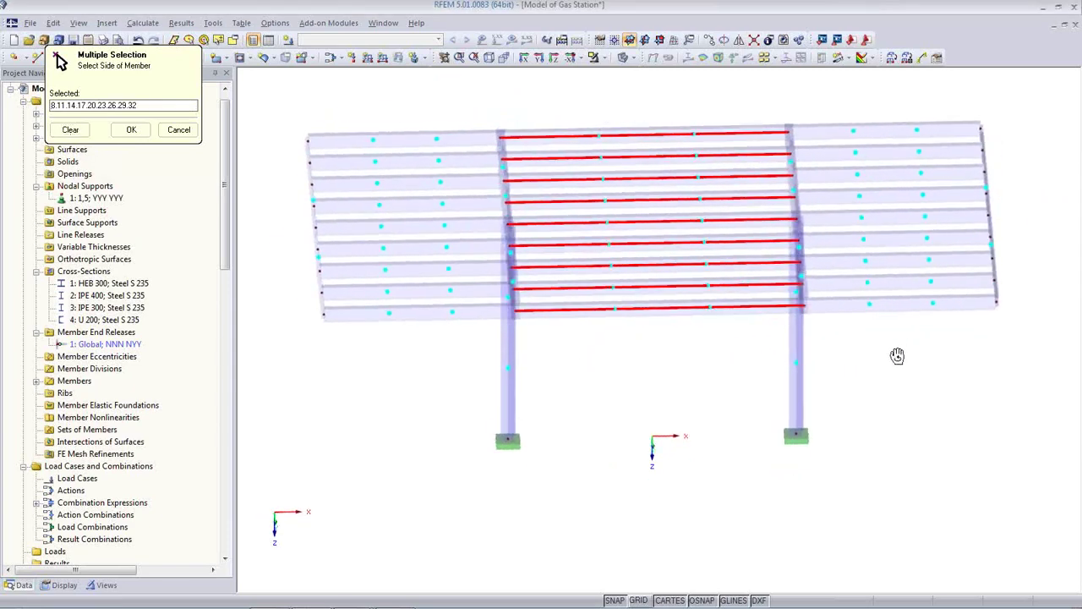
left_click_drag(862, 350, 837, 112)
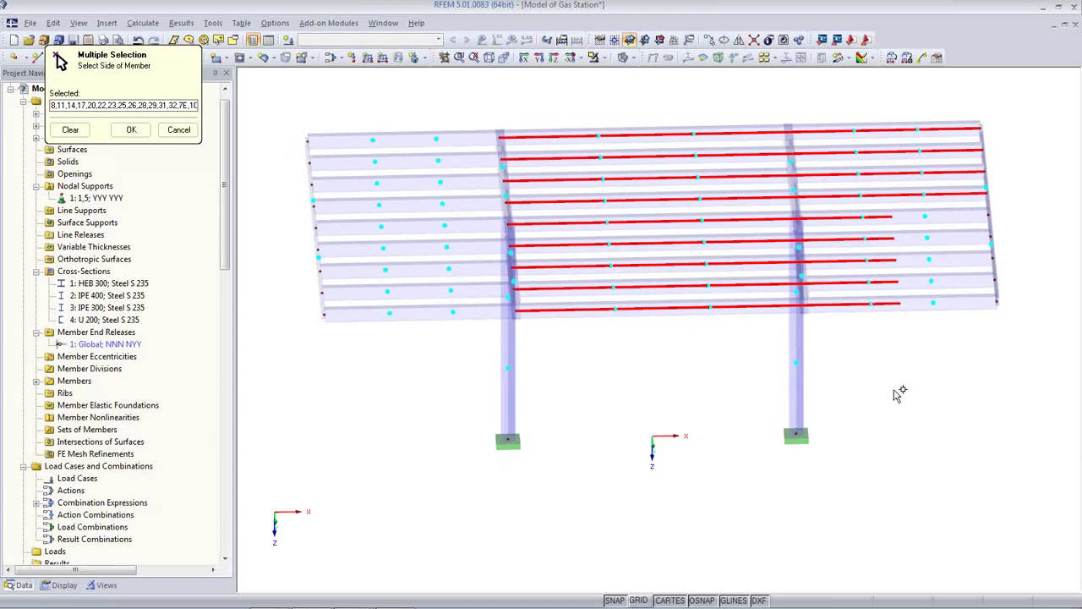
middle_click_drag(894, 386, 877, 367, "ctrl")
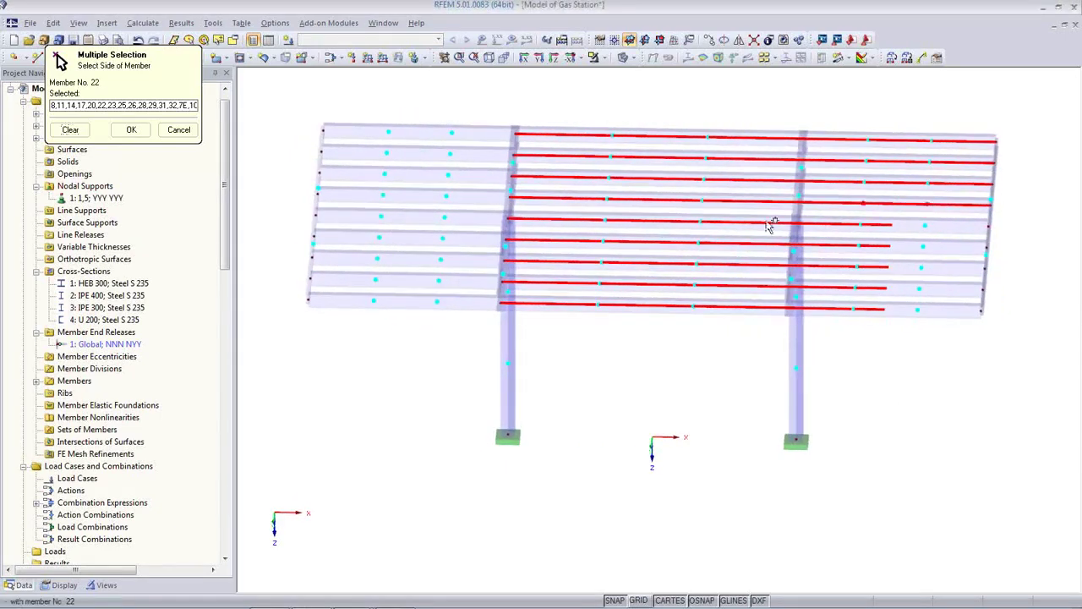
left_click(68, 130)
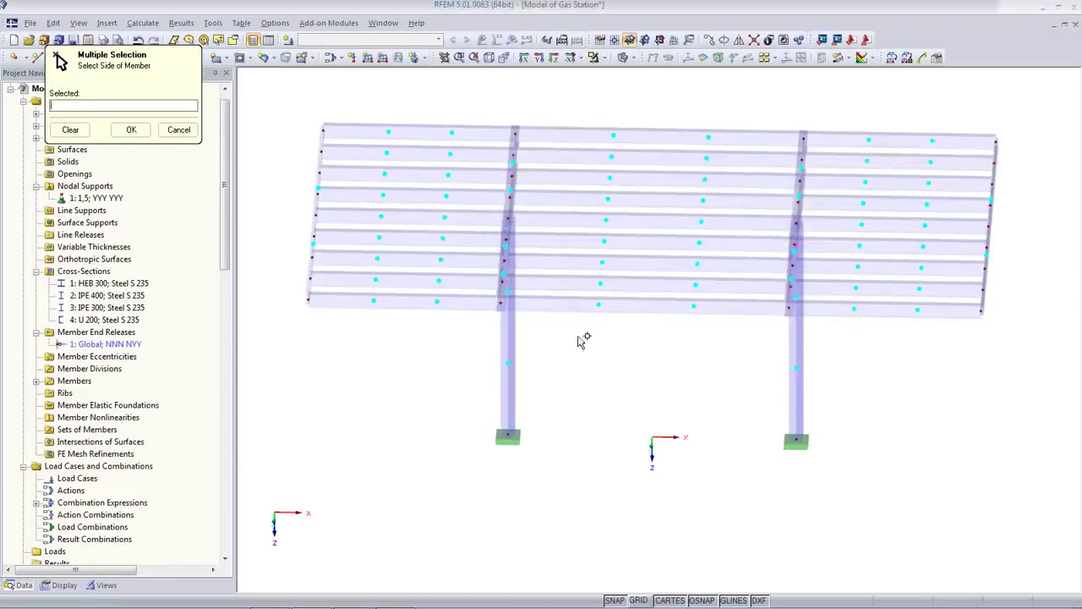
- Select the inner ends of the nine longitudinal roof members cantilevering beyond the right-hand column frame
left_click(820, 308)
left_click(824, 289)
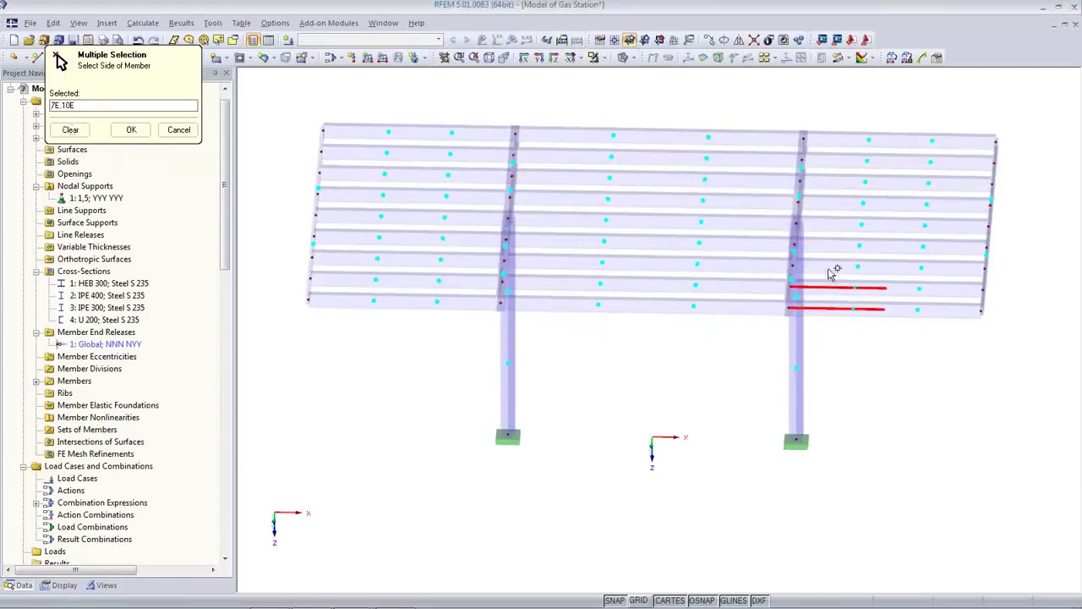
left_click(830, 268)
left_click(834, 245)
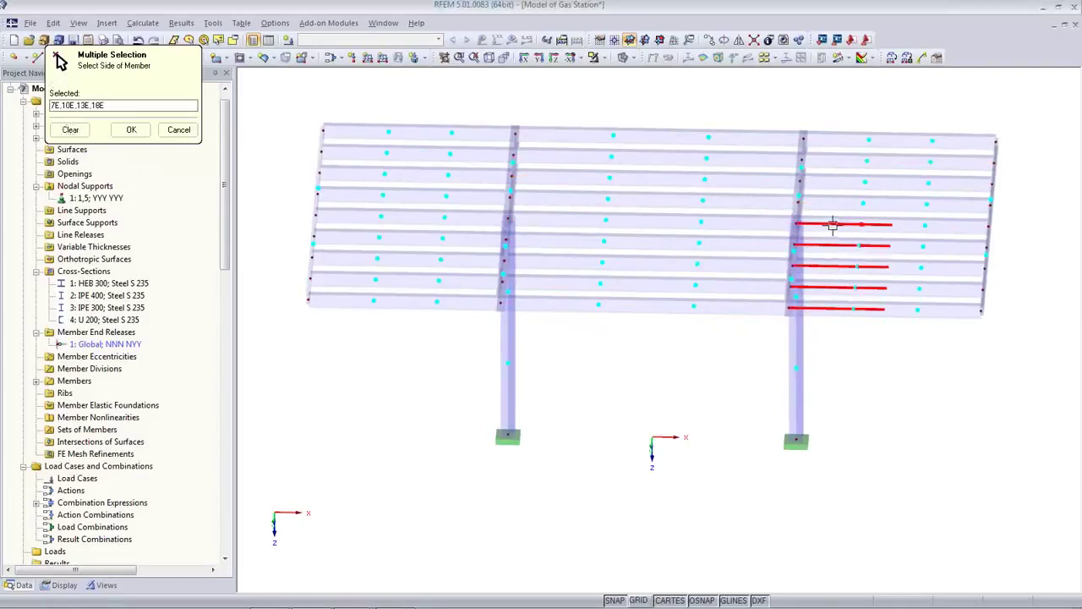
left_click(835, 224)
left_click(840, 188)
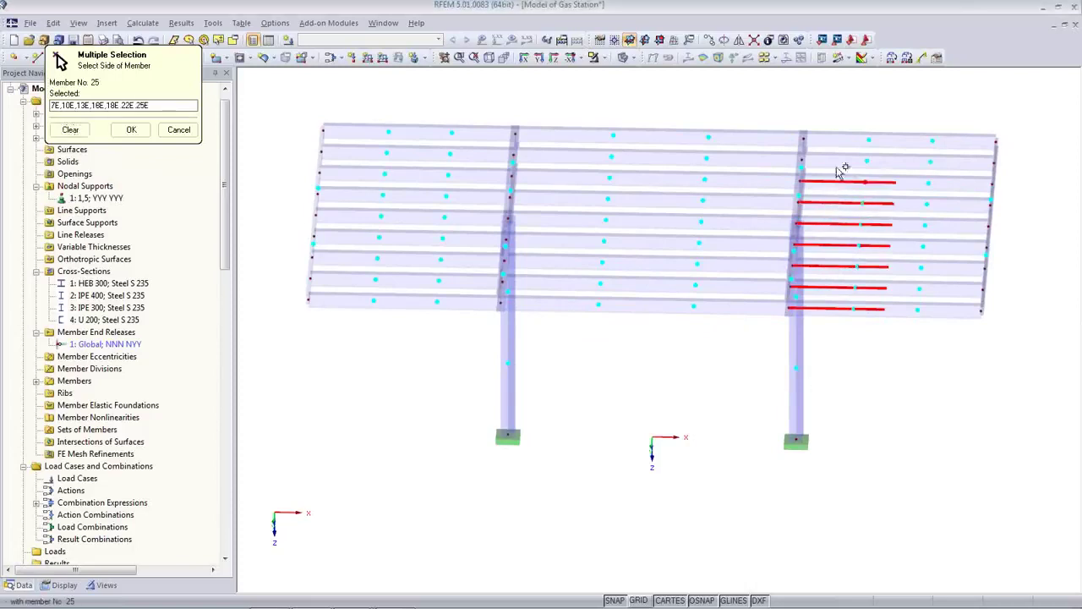
left_click(841, 169)
left_click(834, 162)
left_click(838, 138)
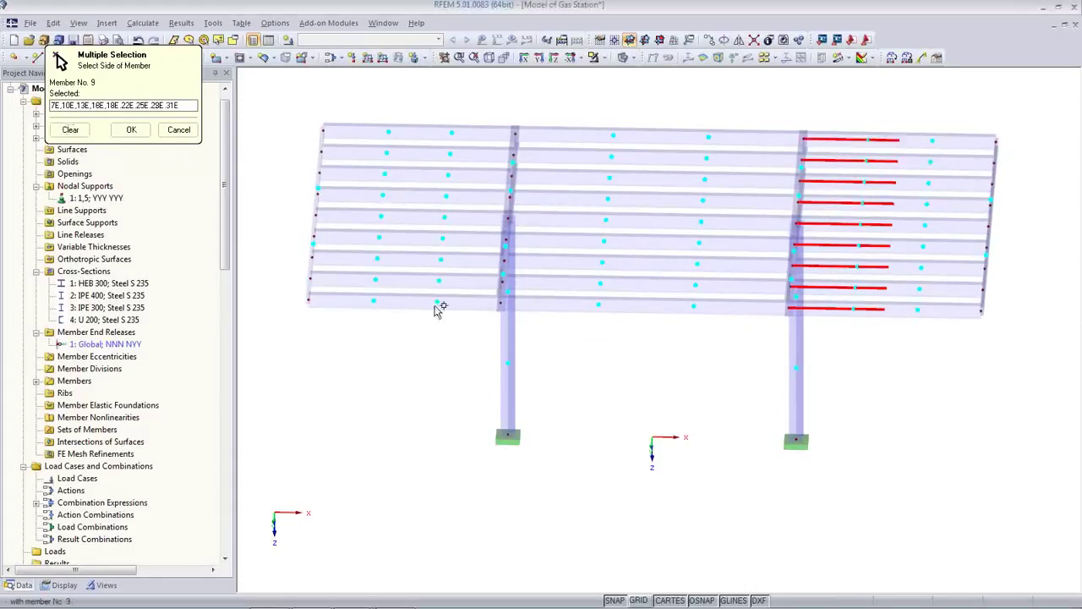
- Add the inner ends of the nine longitudinal roof members cantilevering beyond the left-hand column frame to the release selection
left_click(440, 302)
left_click(457, 281)
left_click(458, 260)
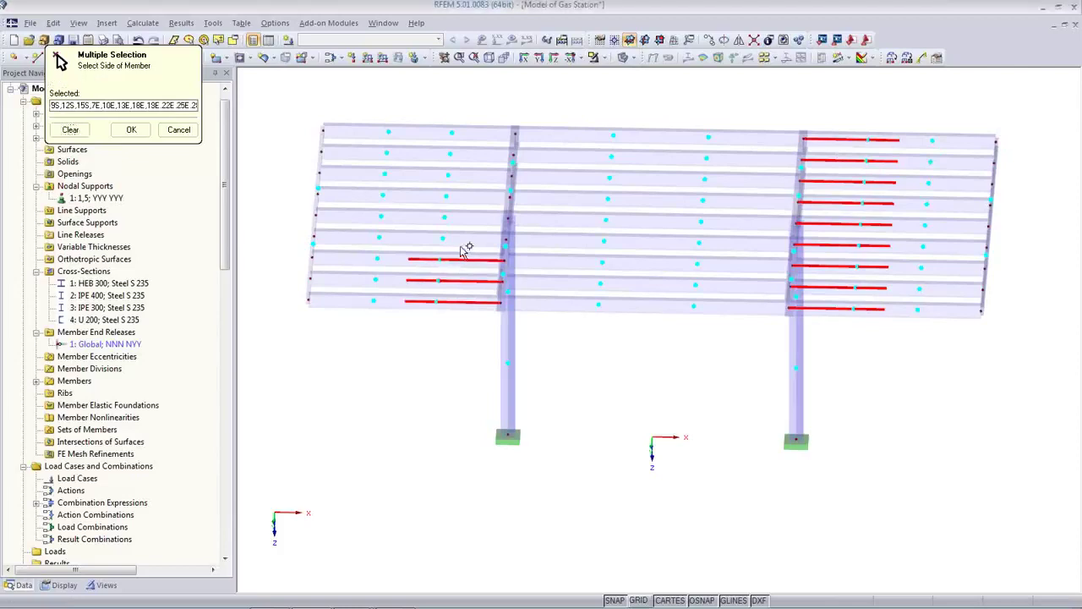
left_click(464, 239)
left_click(464, 215)
left_click(465, 196)
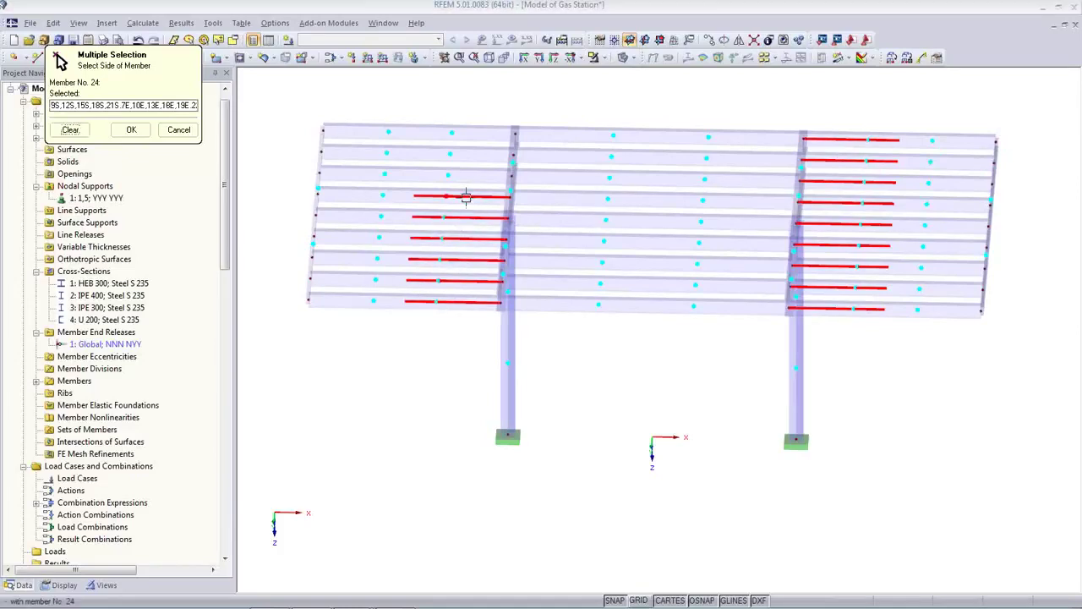
left_click(464, 175)
left_click(468, 154)
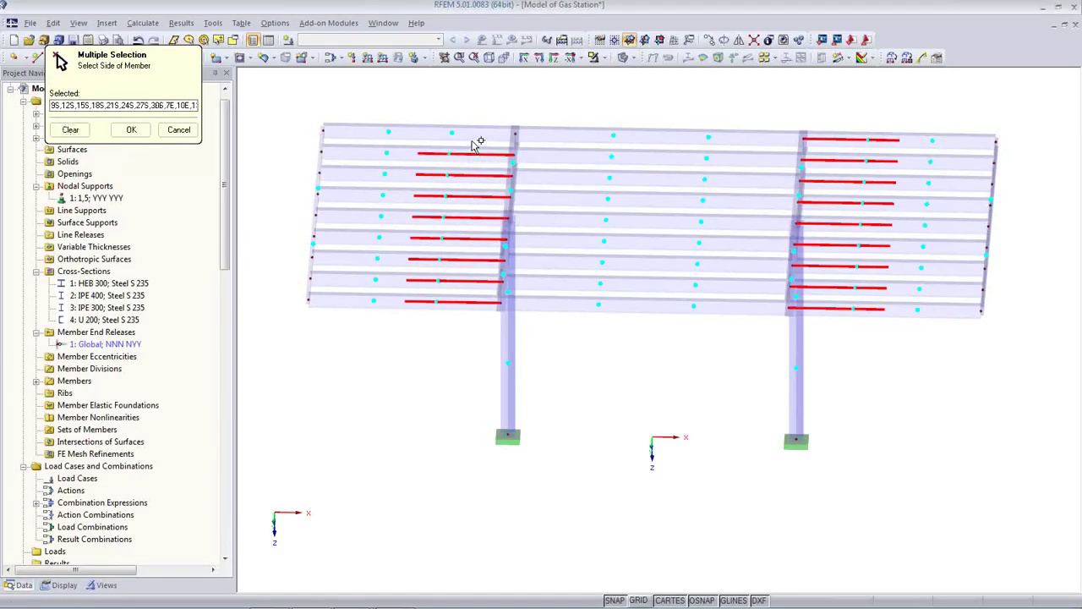
left_click(471, 134)
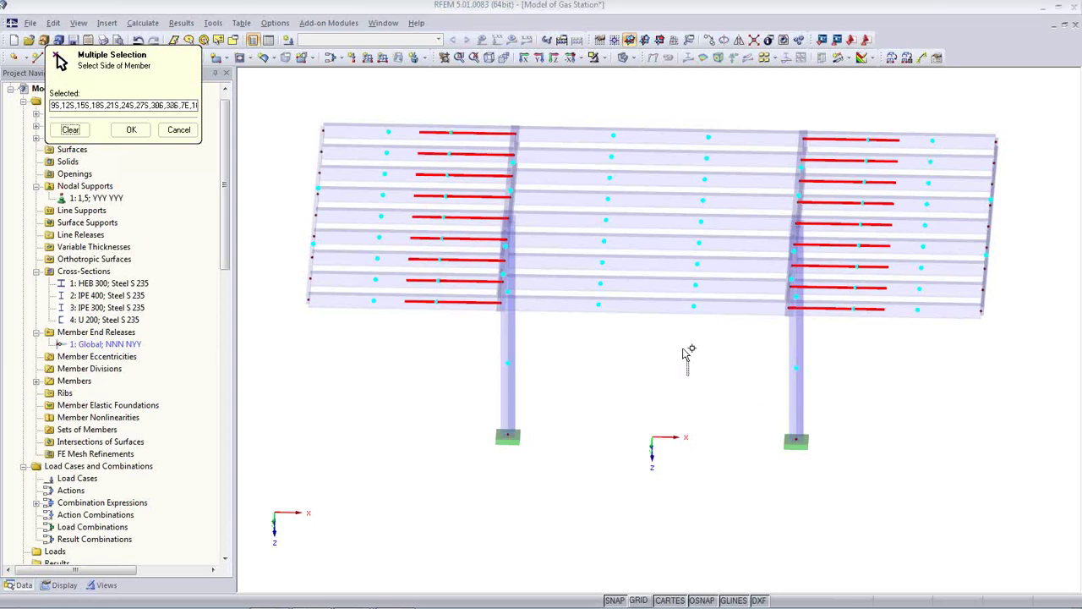
- Add both ends of the nine middle-bay roof members and assign the release to the whole selection
left_click_drag(690, 377, 622, 90)
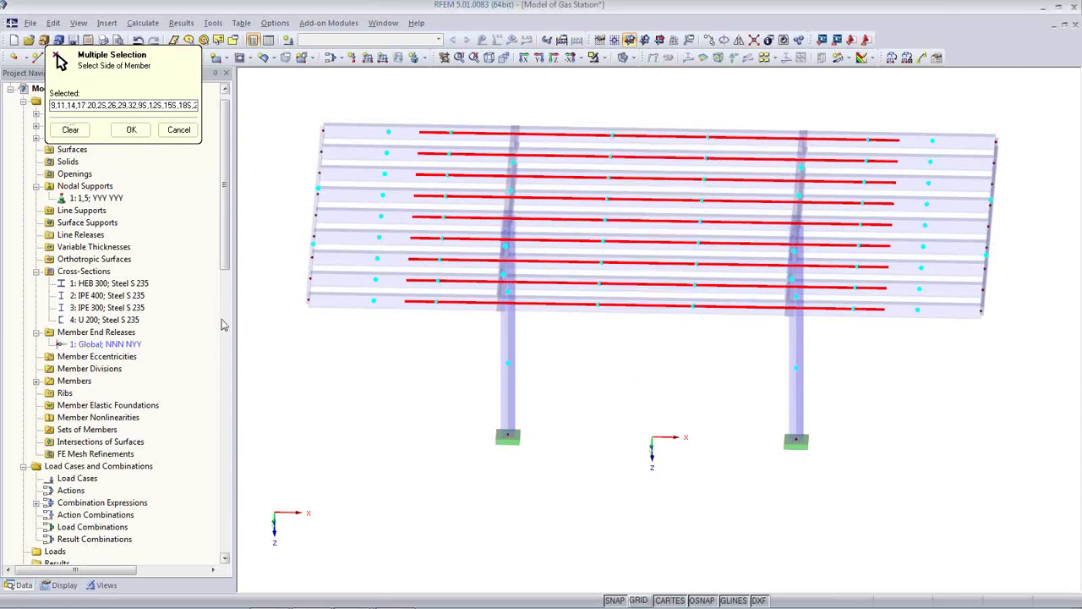
left_click(131, 130)
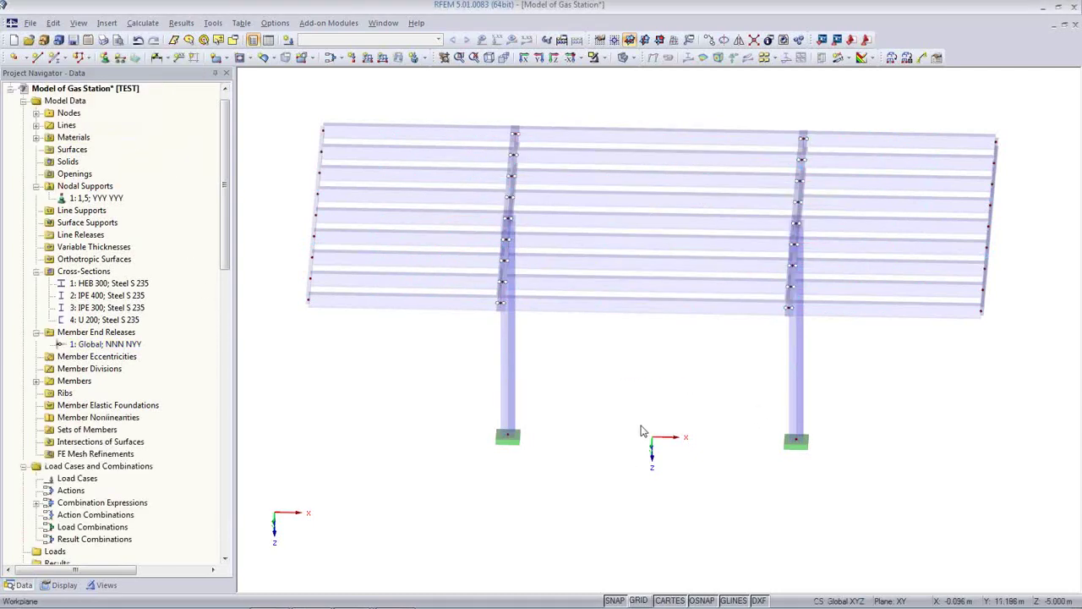
middle_click_drag(666, 422, 670, 394, "ctrl")
middle_click_drag(425, 349, 433, 441, "ctrl")
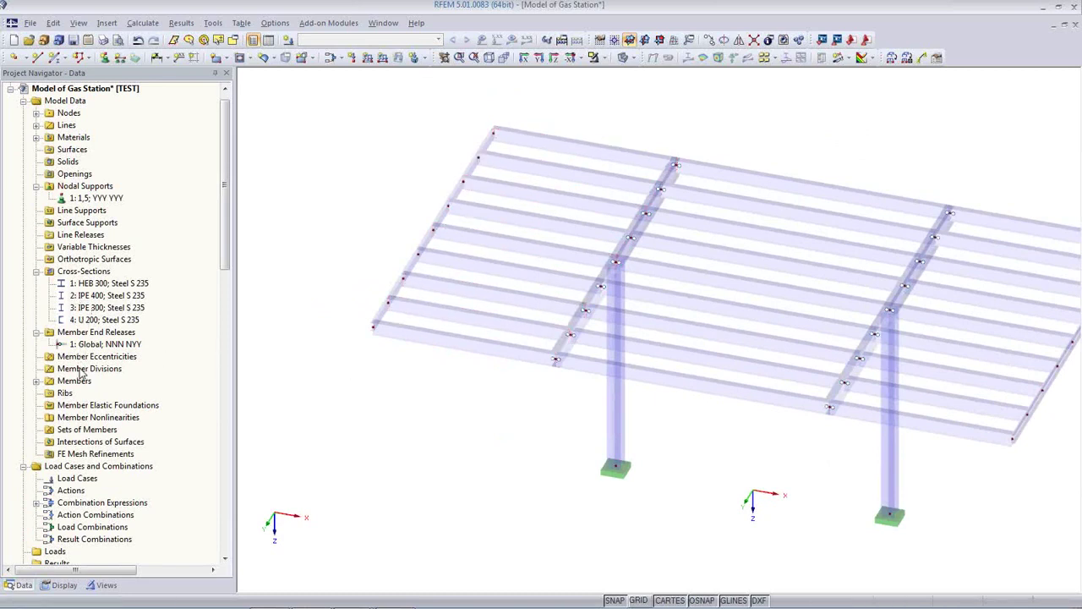
- Create a second member end release in local member axes with a φy spring constant of 1 kNm/rad and φz released
right_click(88, 334)
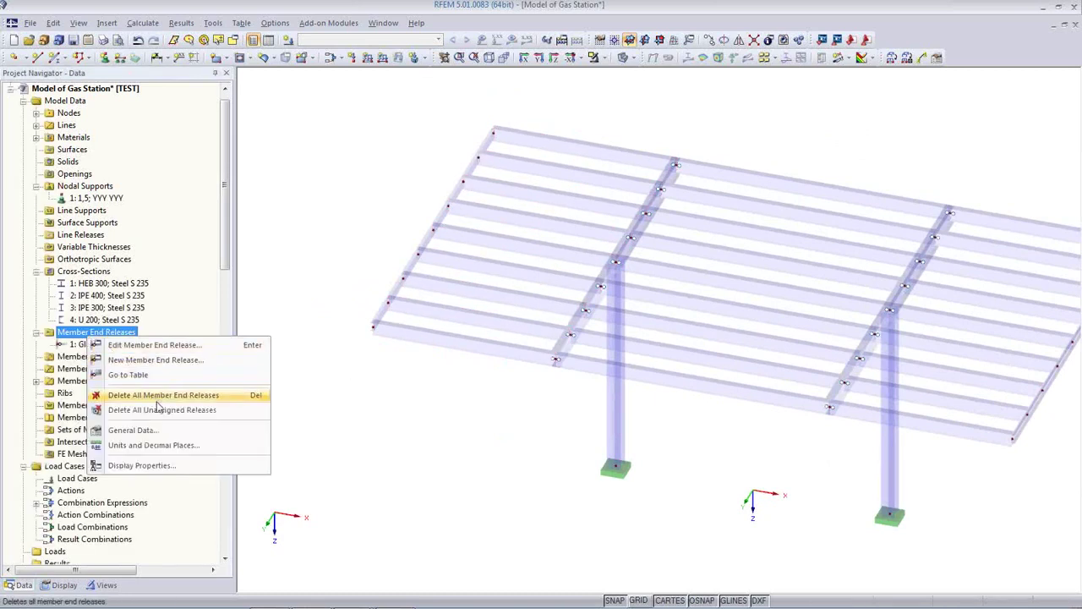
left_click(159, 362)
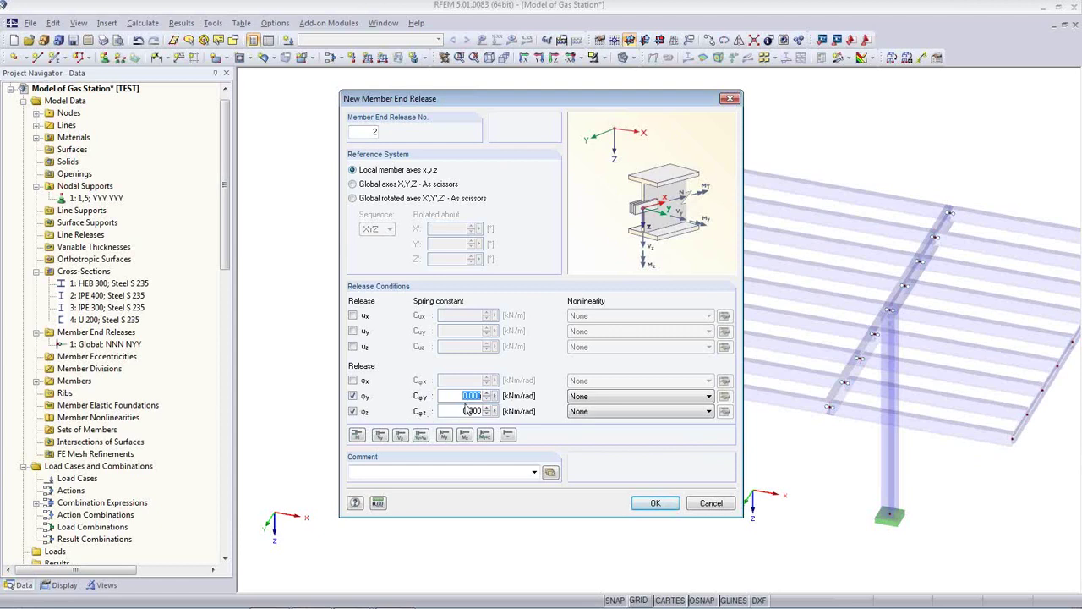
type("1")
left_click(655, 503)
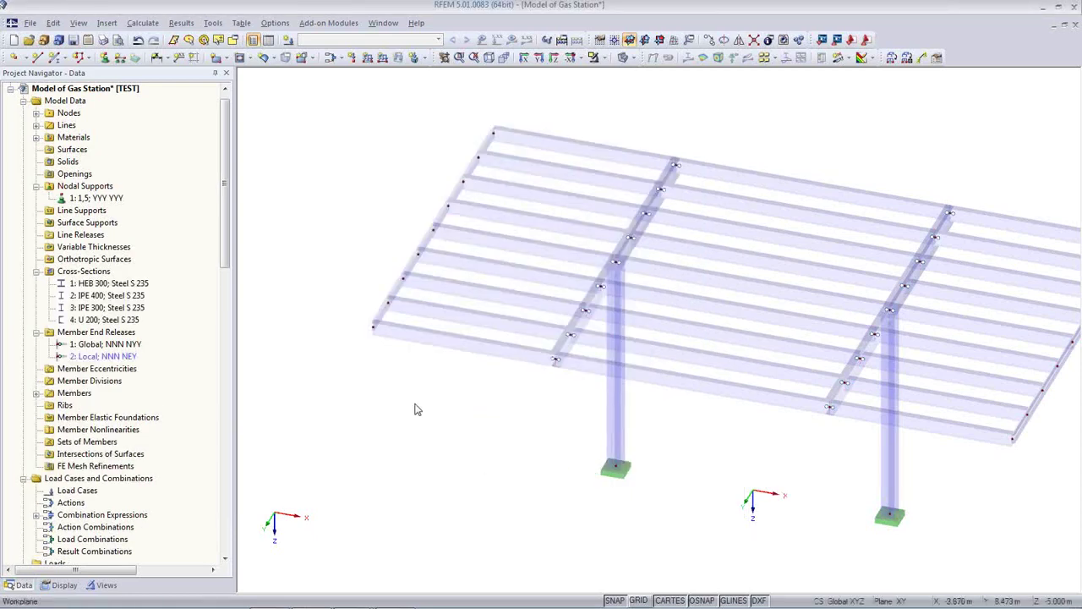
- Select the roof members beyond the left-hand column frame, including the edge member, and assign release 2 (Local) at their member end
middle_click_drag(418, 403, 547, 363, "ctrl")
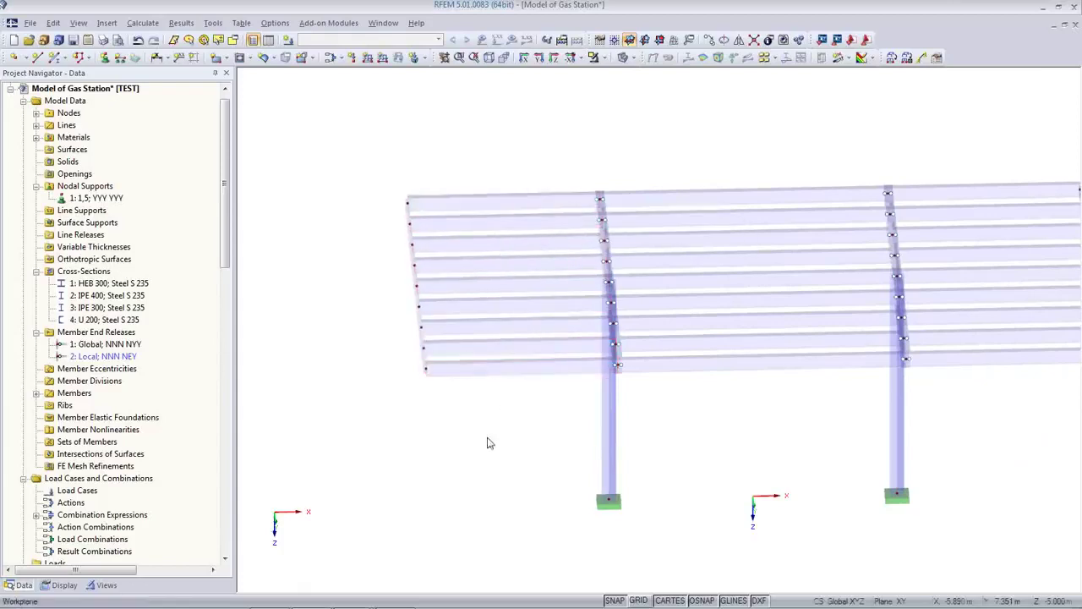
middle_click_drag(488, 442, 414, 438)
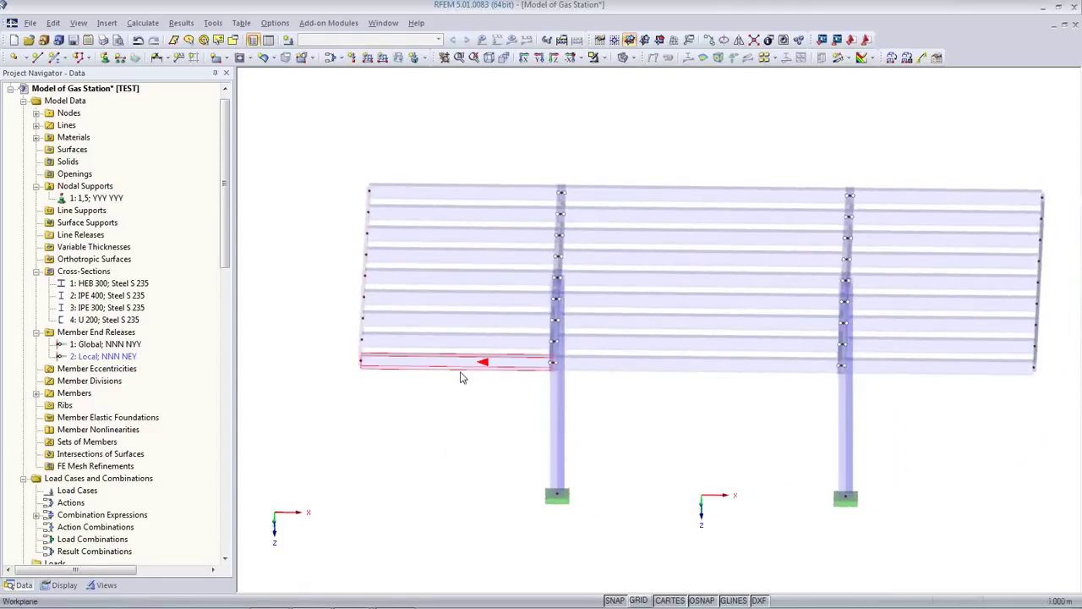
left_click_drag(439, 425, 341, 125)
double_click(423, 189)
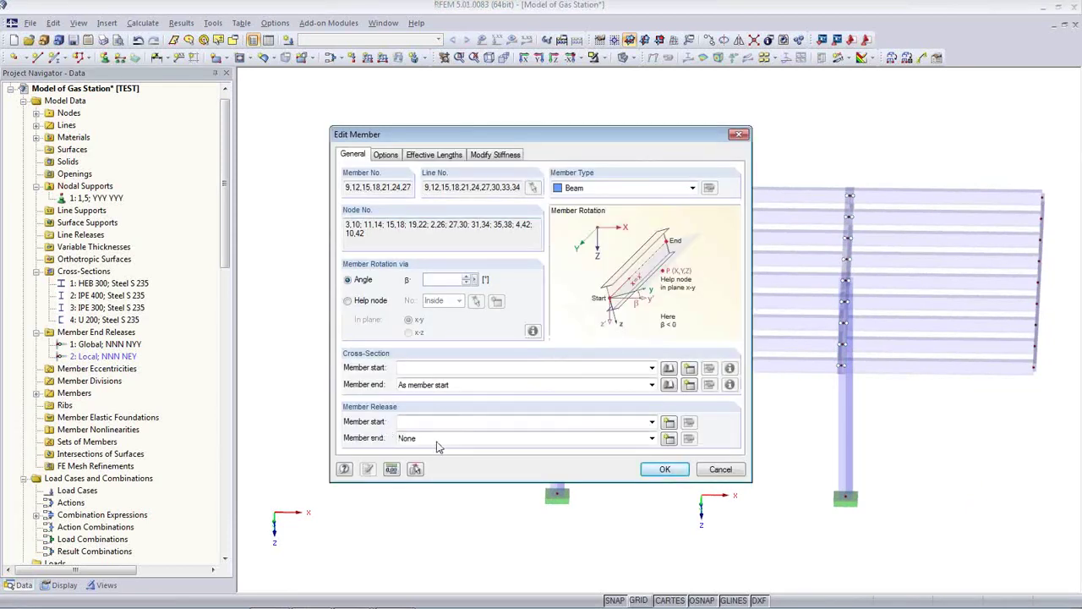
left_click(438, 439)
left_click(453, 471)
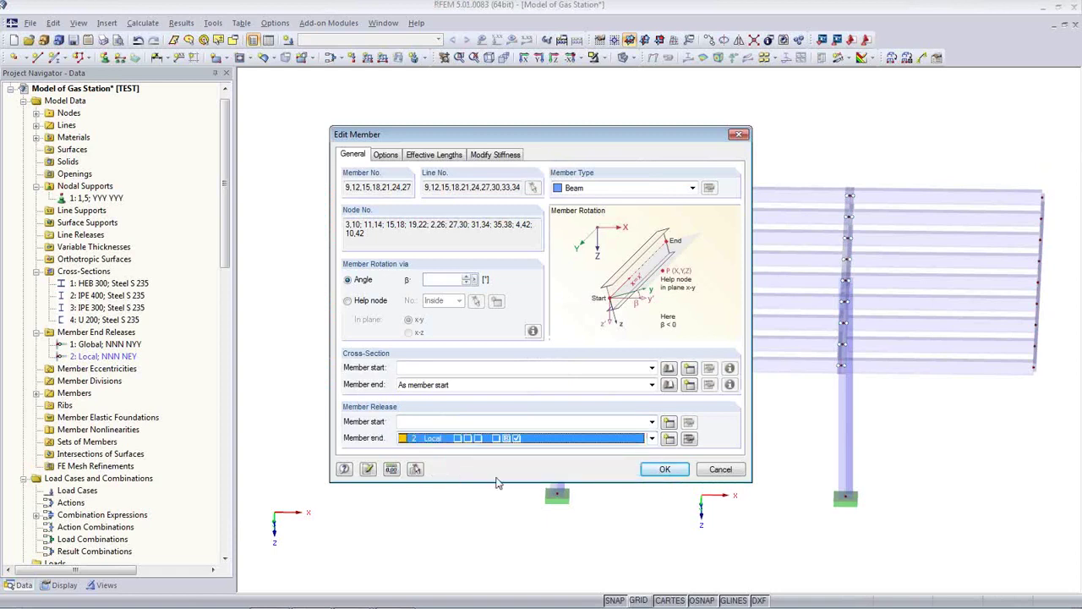
left_click(660, 469)
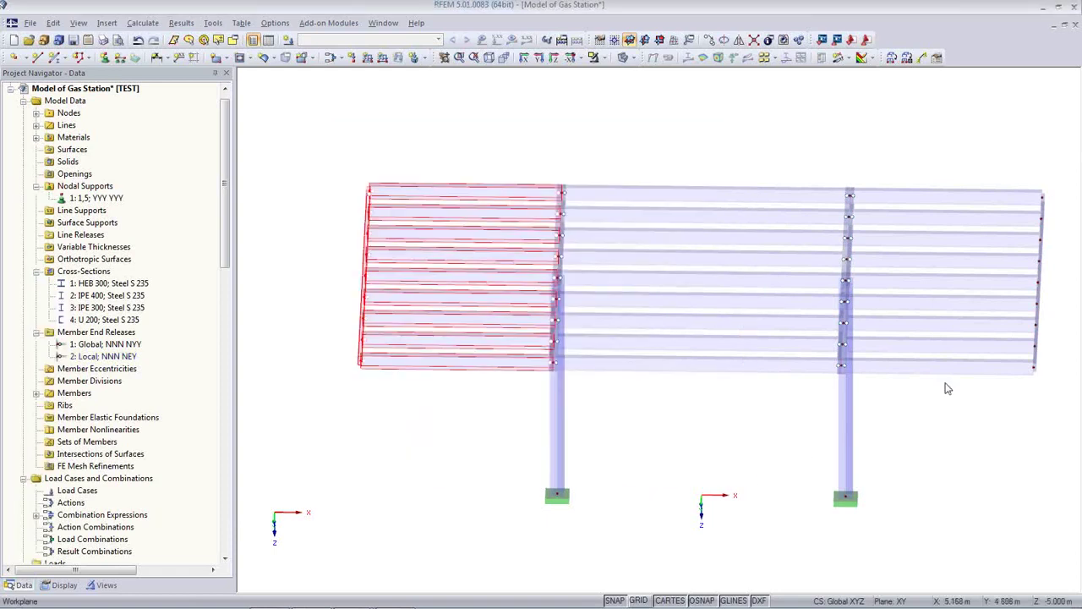
- Assign release 2 (Local) at the member start of the nine roof members beyond the right-hand column frame and save the model
left_click_drag(976, 425, 910, 183)
double_click(924, 203)
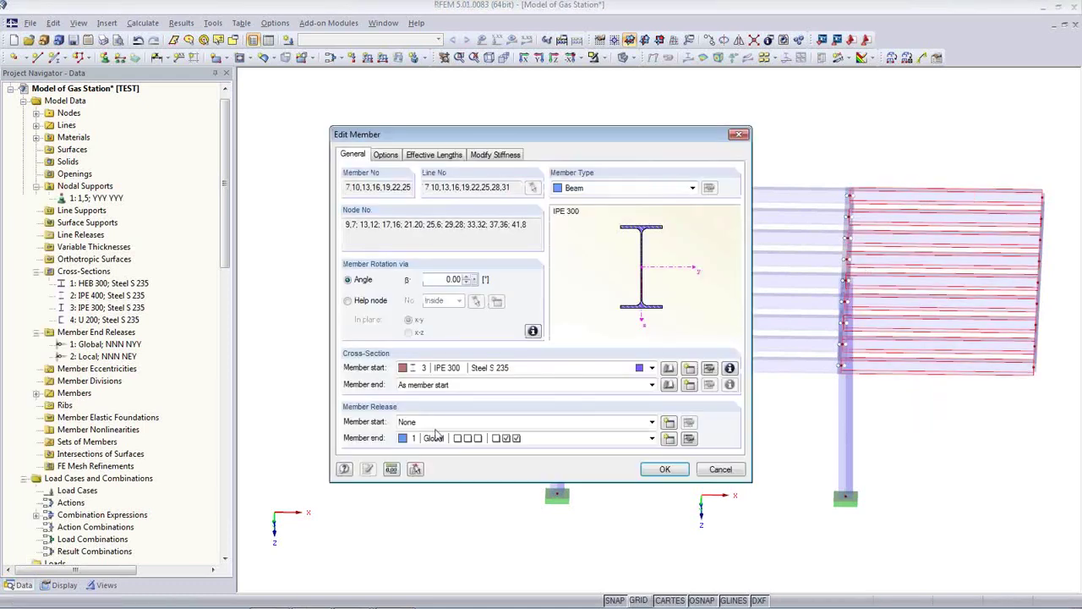
left_click(445, 422)
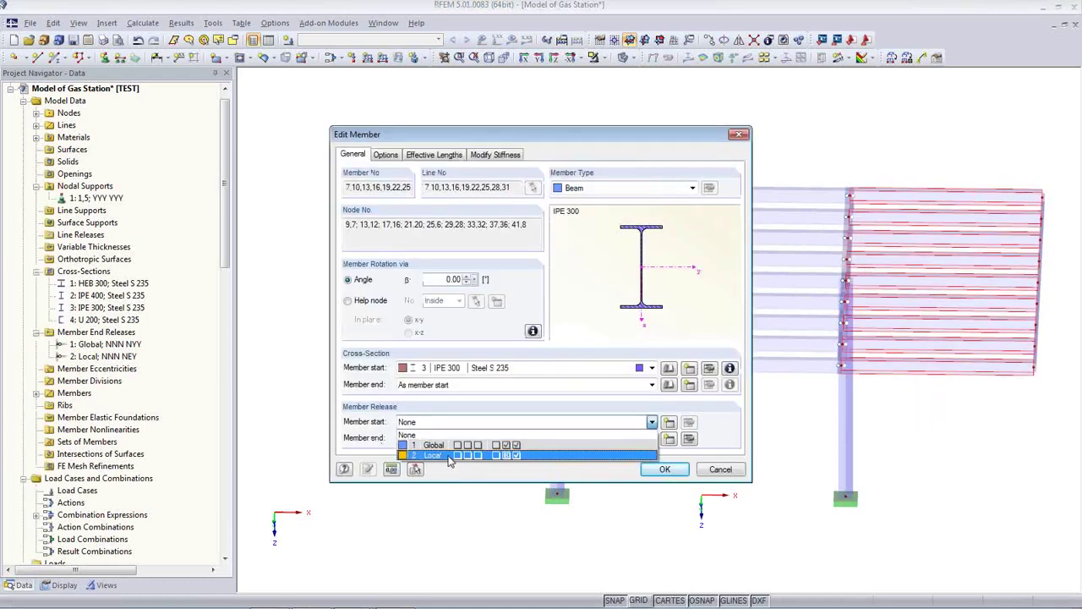
left_click(452, 456)
left_click(657, 475)
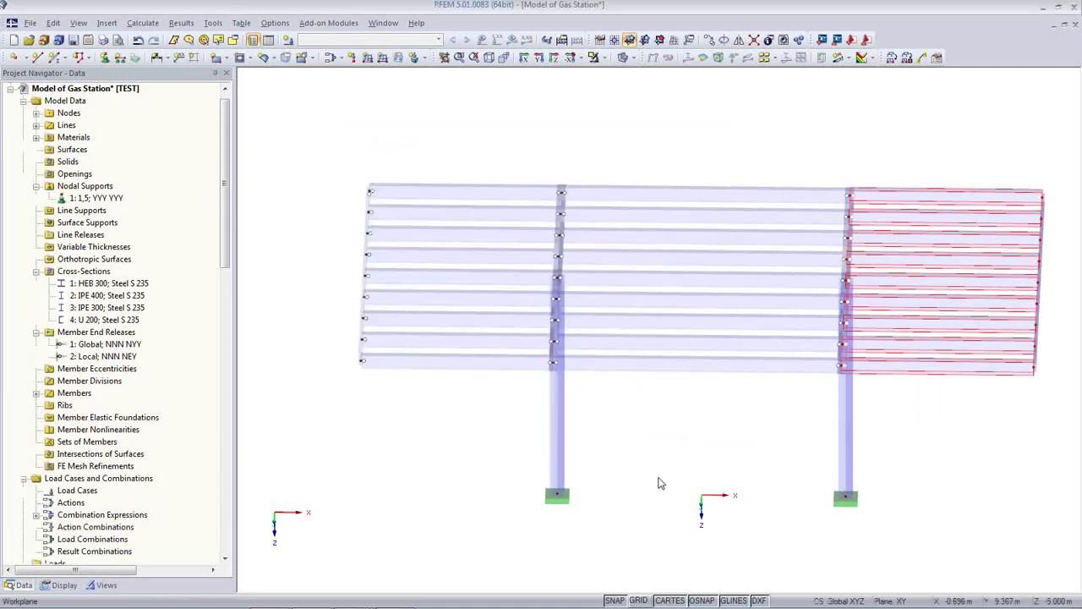
left_click(660, 479)
middle_click_drag(650, 484, 400, 378, "ctrl")
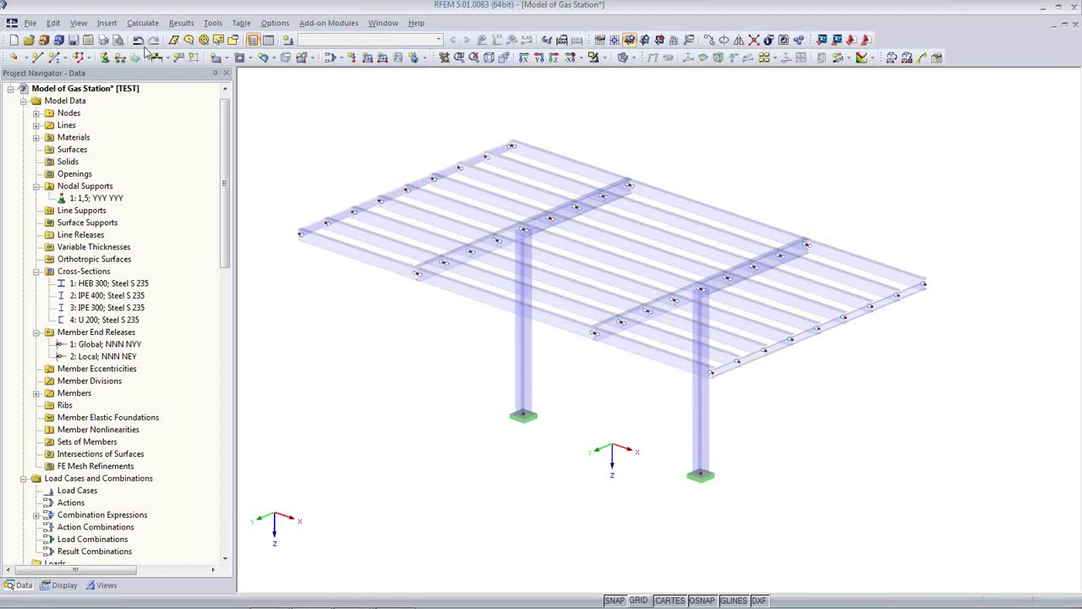
left_click(74, 40)
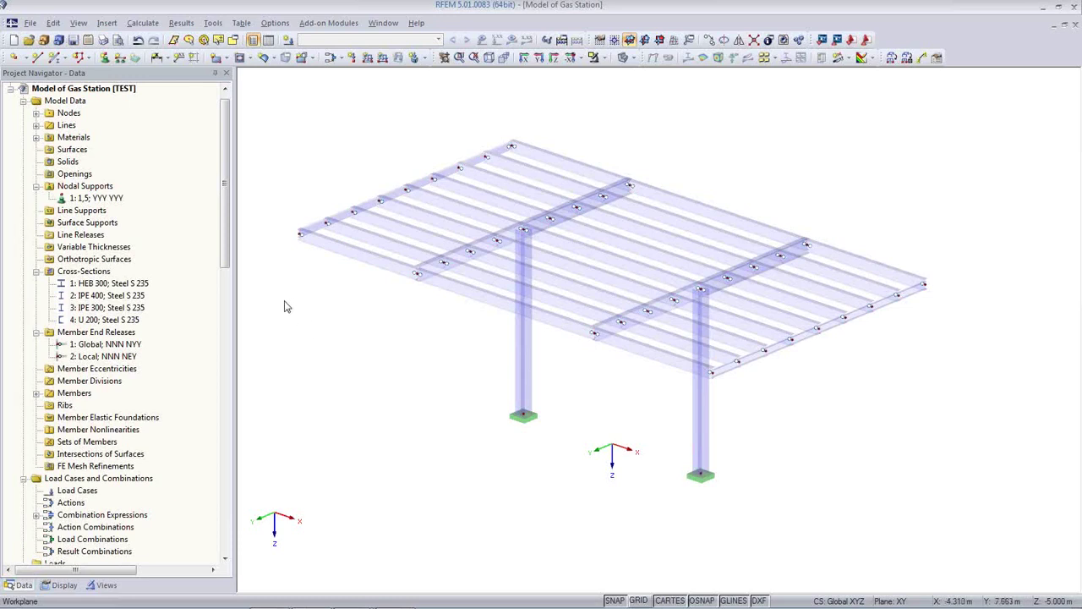
- Display the data tables, switch to the Load Cases table and enlarge the table area
middle_click_drag(519, 380, 565, 339)
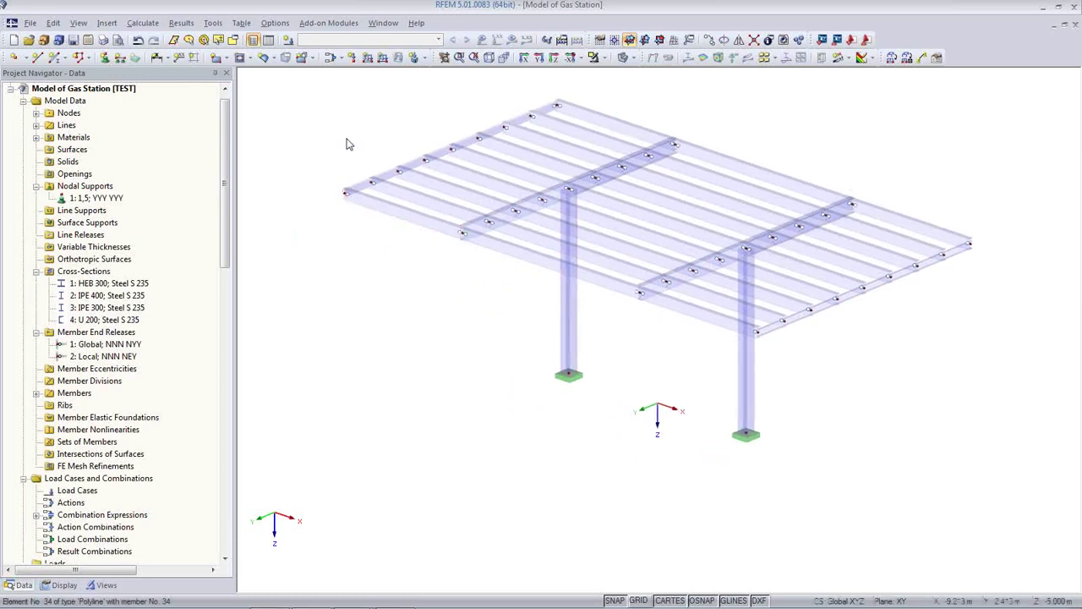
left_click(268, 40)
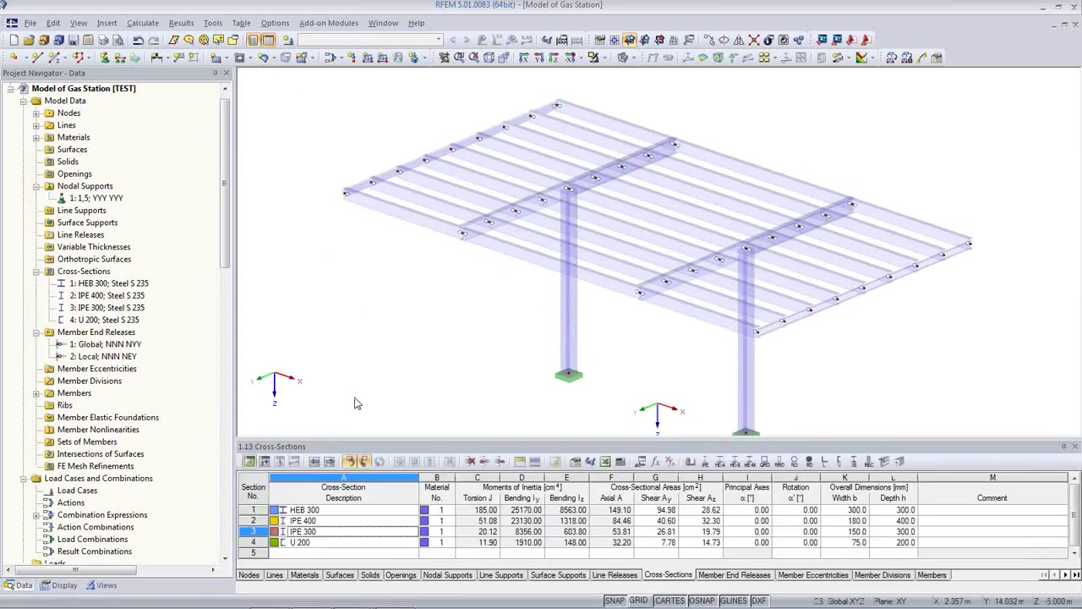
left_click(265, 462)
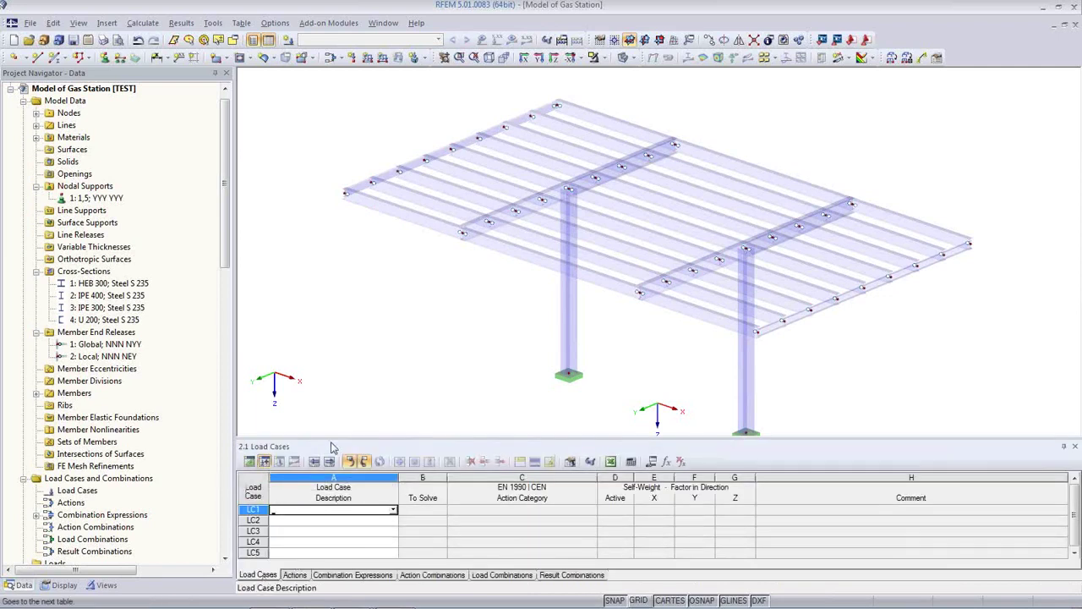
left_click_drag(340, 438, 340, 365)
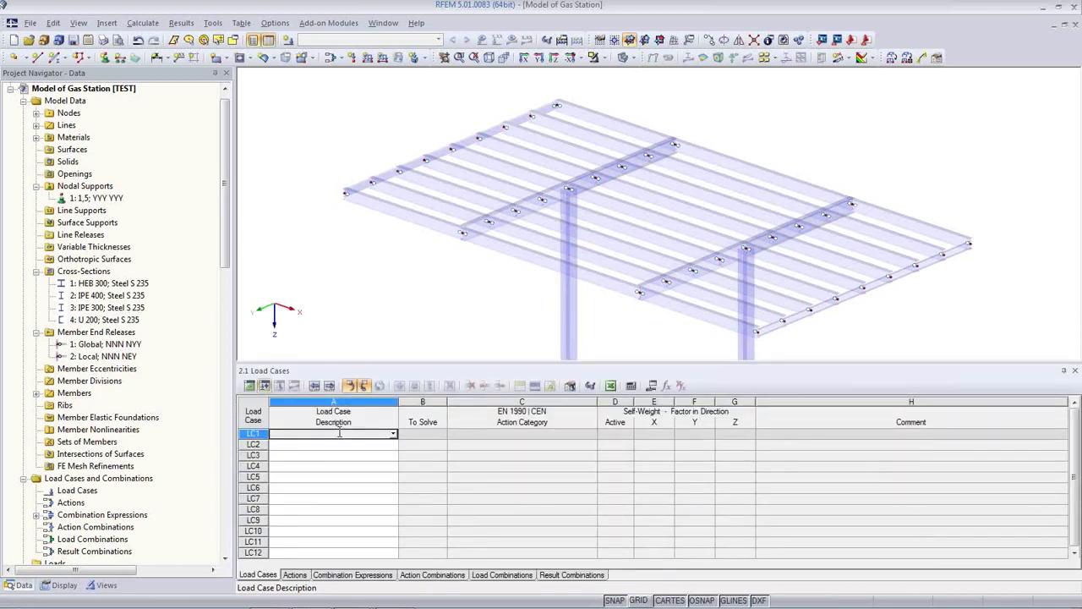
- Define load case LC1 as Self-weight, keeping the Permanent action category
left_click(393, 434)
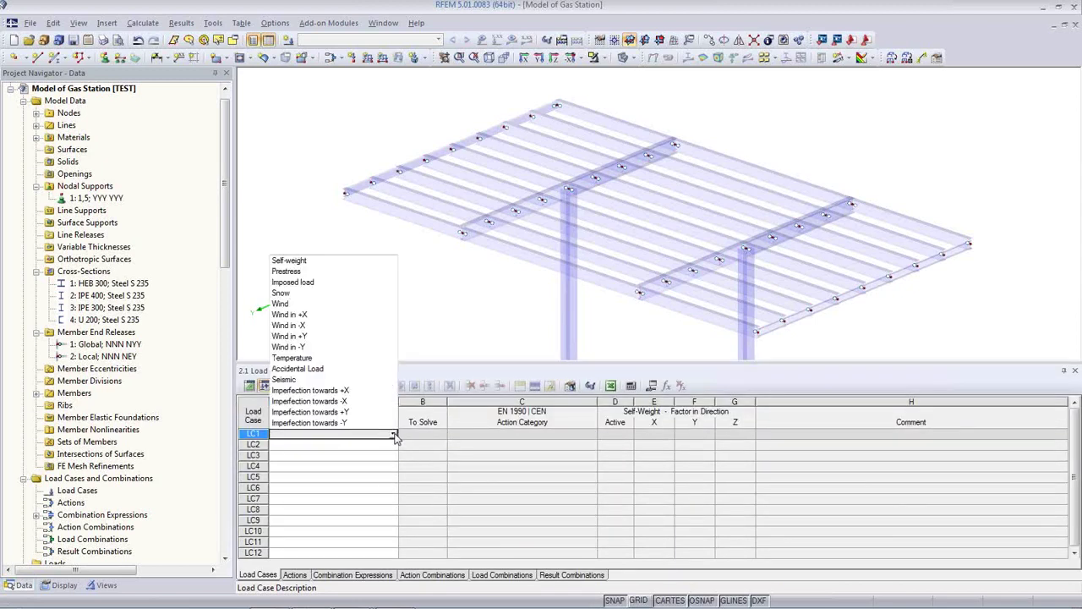
left_click(318, 262)
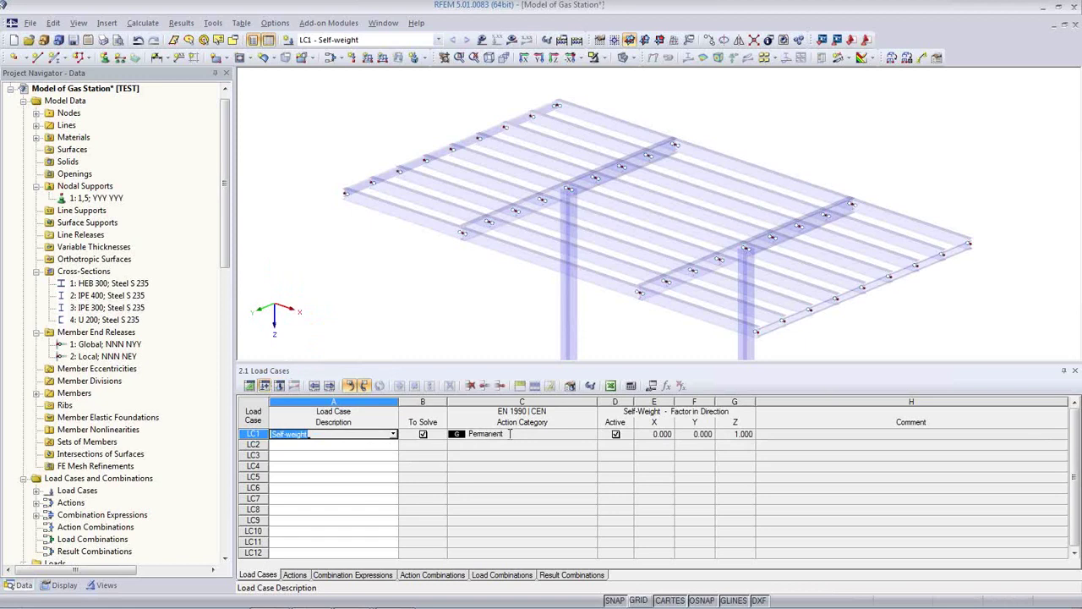
left_click(556, 434)
left_click(594, 434)
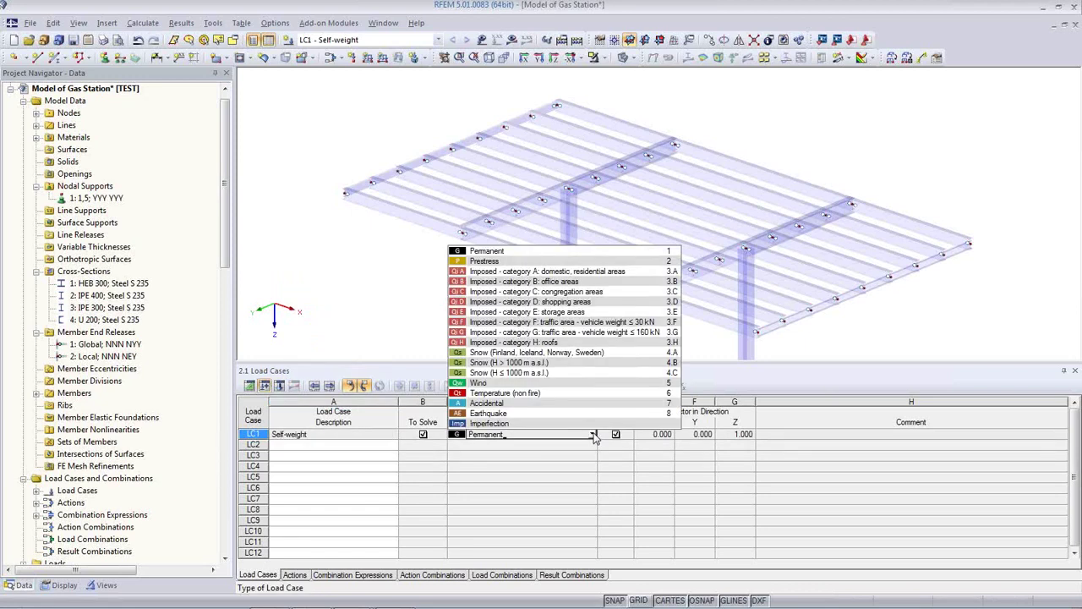
left_click(594, 435)
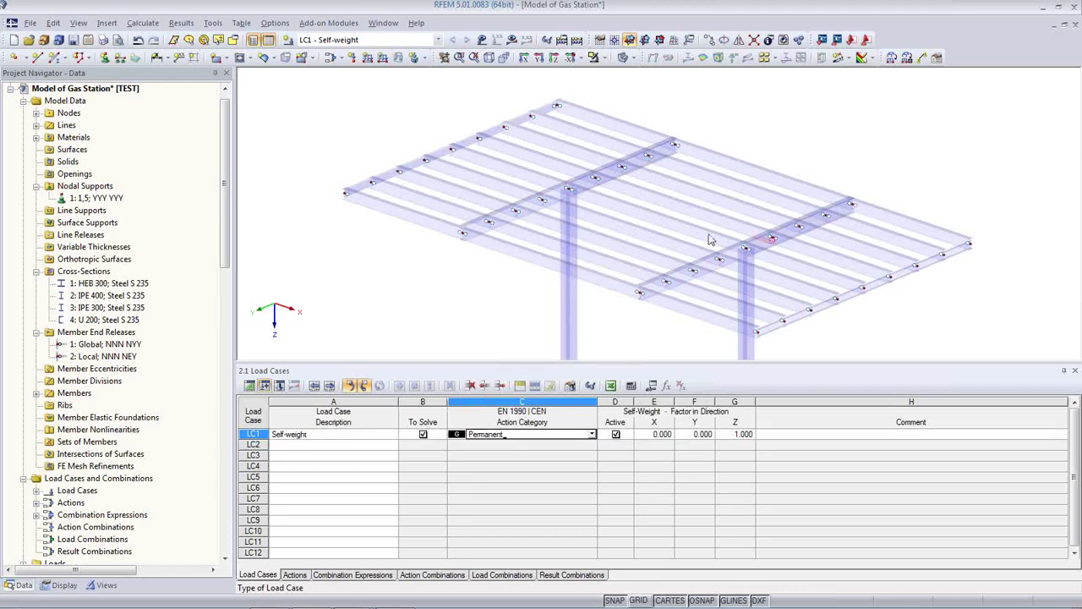
- Define load case LC2 as Snow
left_click(366, 447)
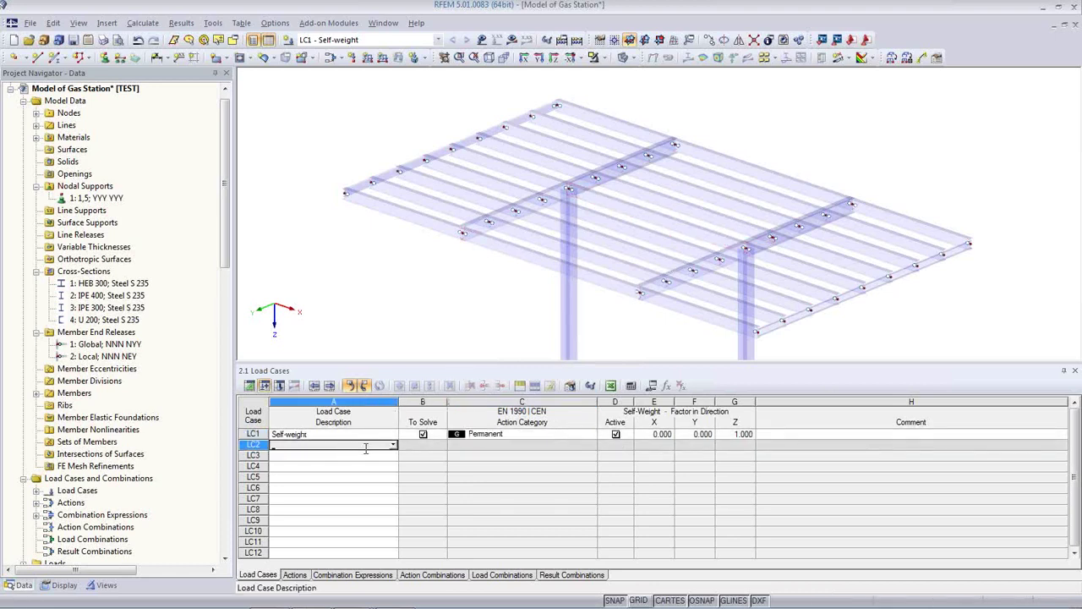
left_click(393, 446)
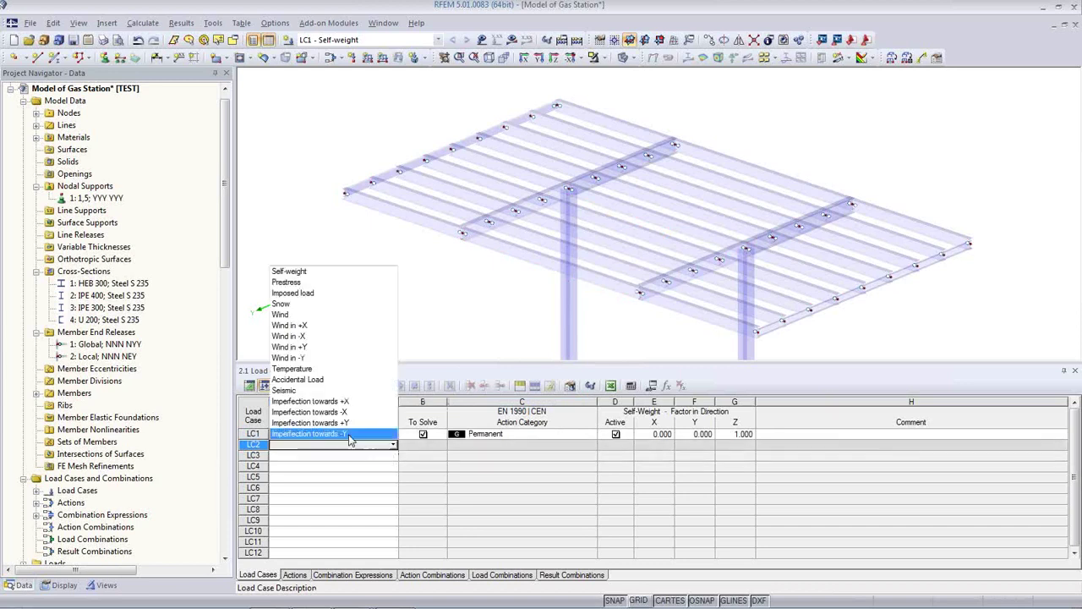
left_click(287, 303)
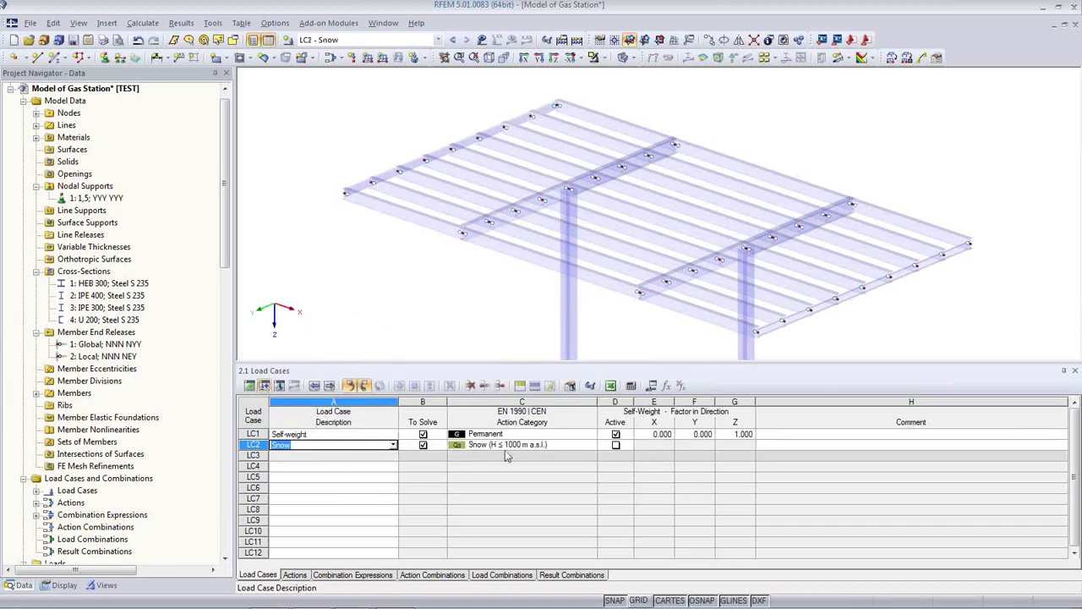
- Define load case LC3 as Wind in +X and LC4 as Wind in -Y
left_click(343, 457)
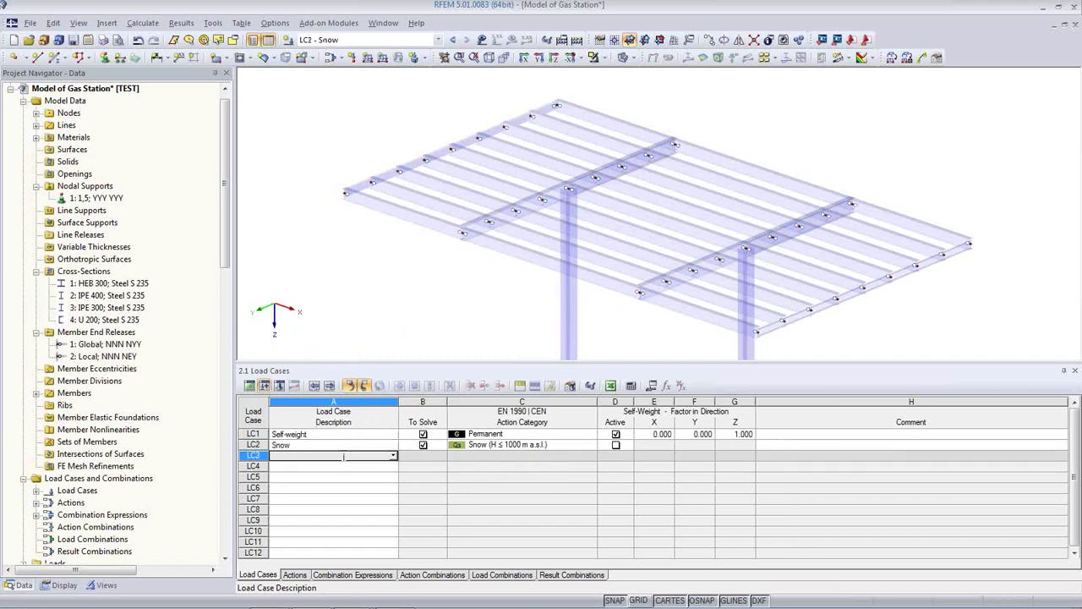
left_click(393, 457)
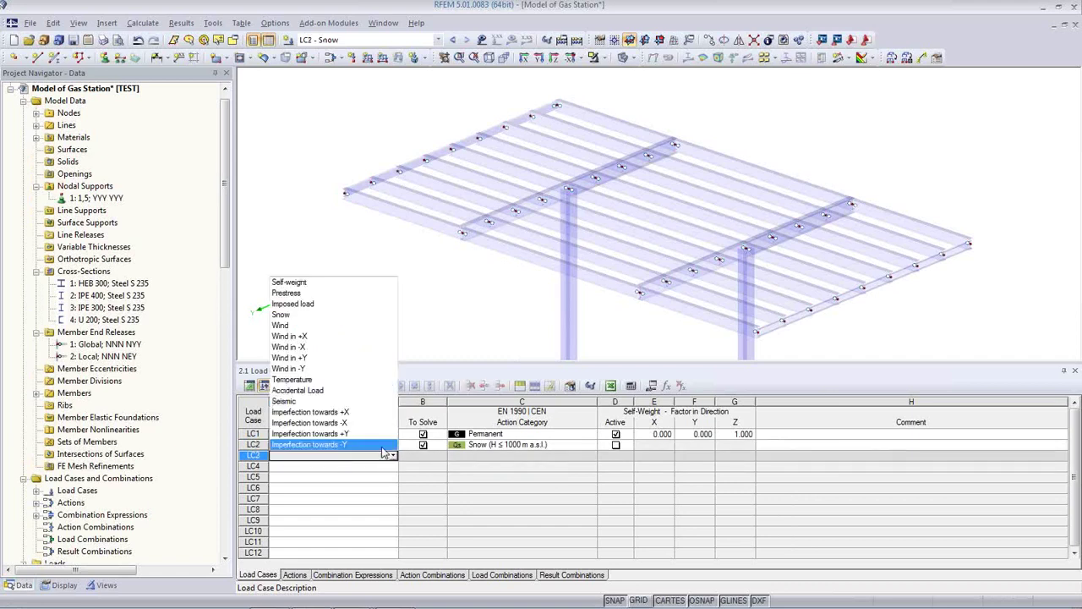
left_click(337, 339)
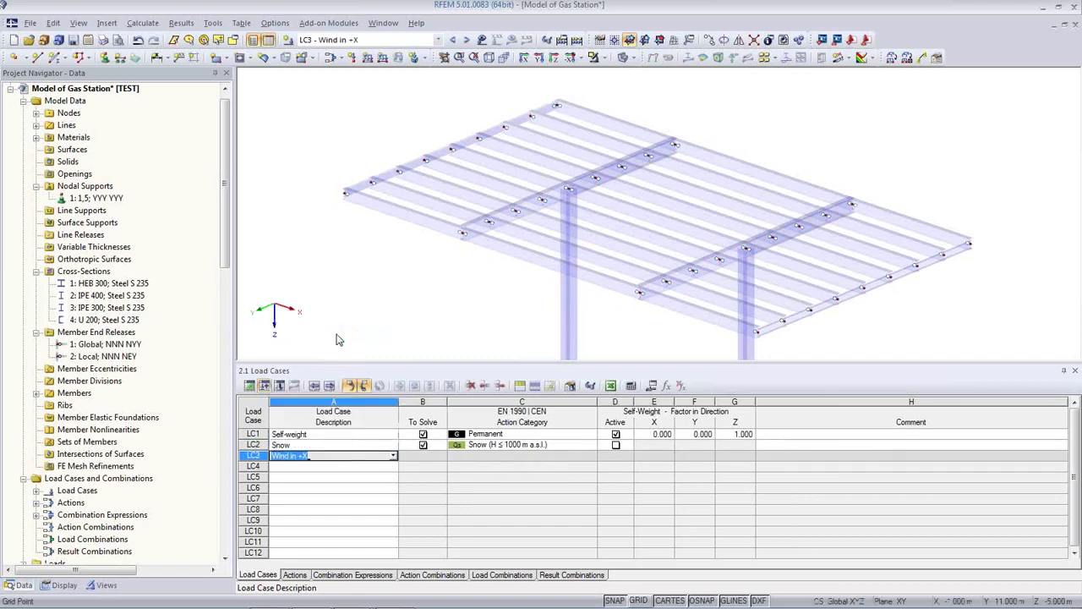
left_click(386, 466)
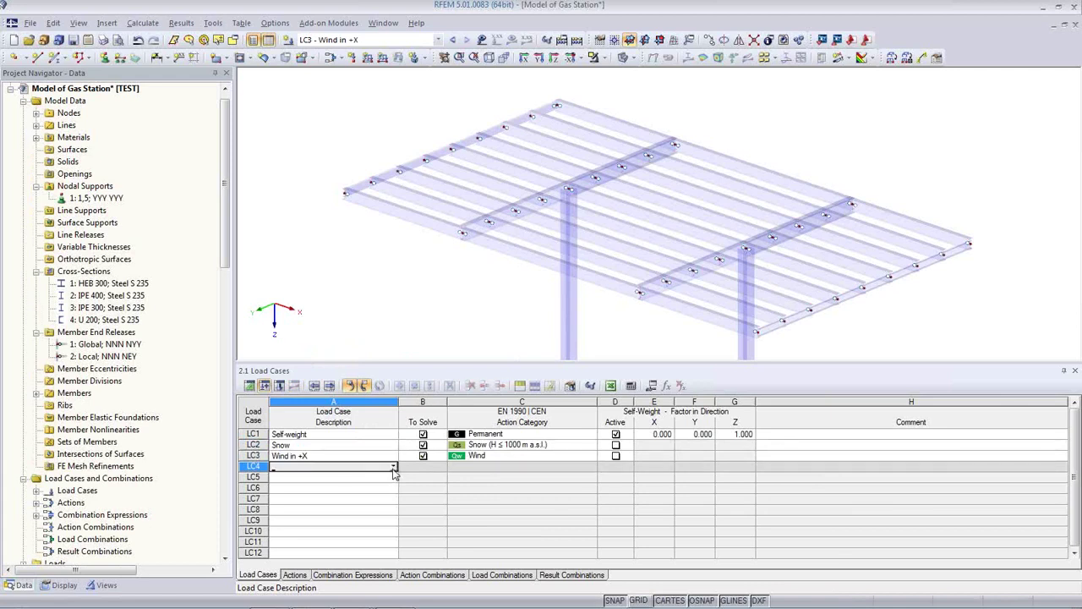
left_click(393, 467)
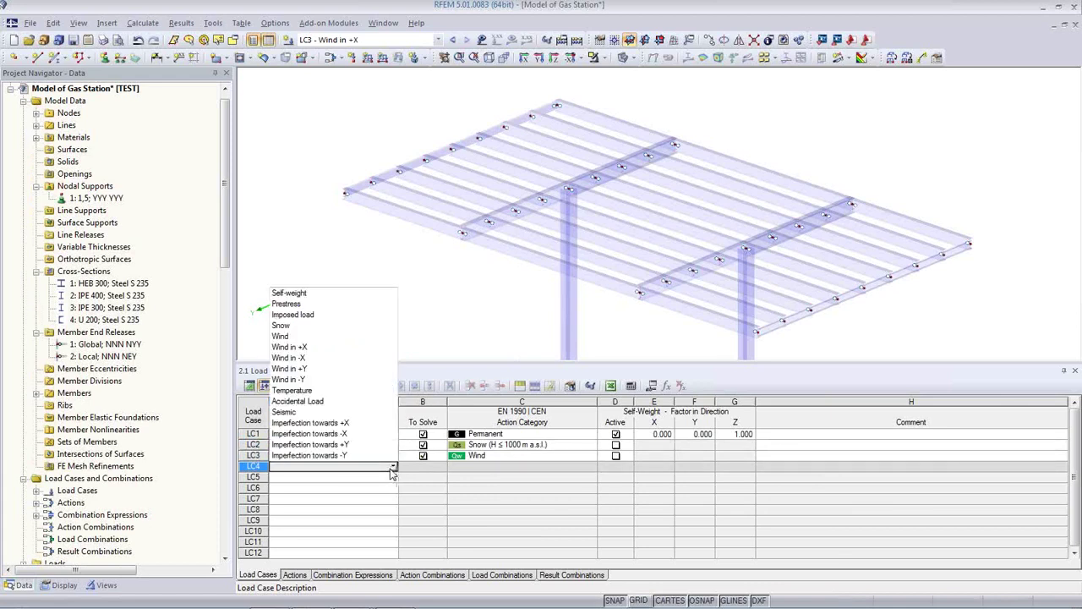
left_click(329, 379)
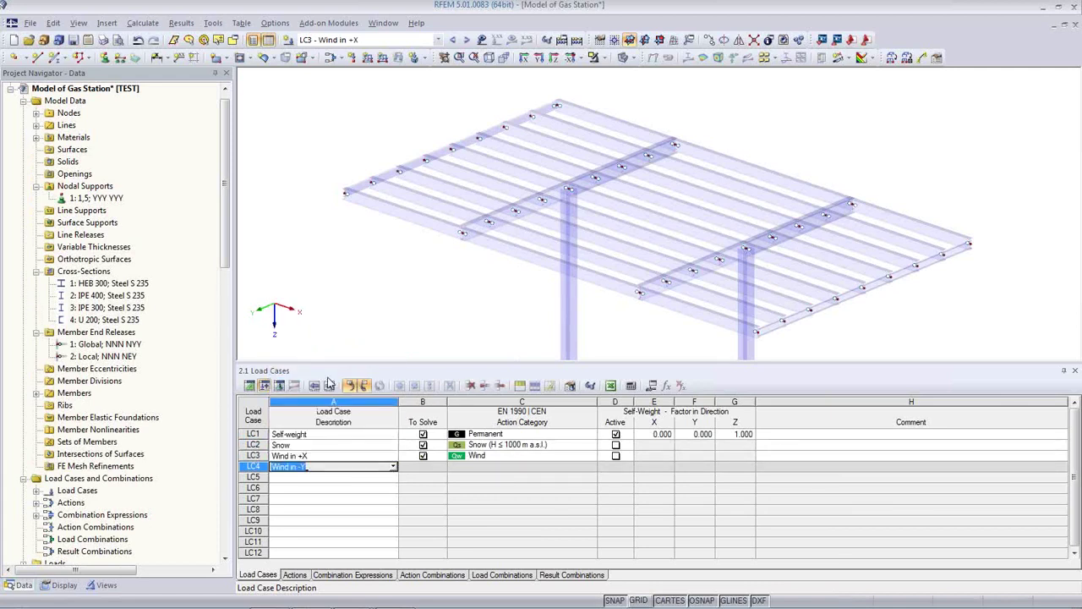
- Define load case LC5 as Imperfection towards +X and LC6 as Imperfection towards -Y
left_click(338, 478)
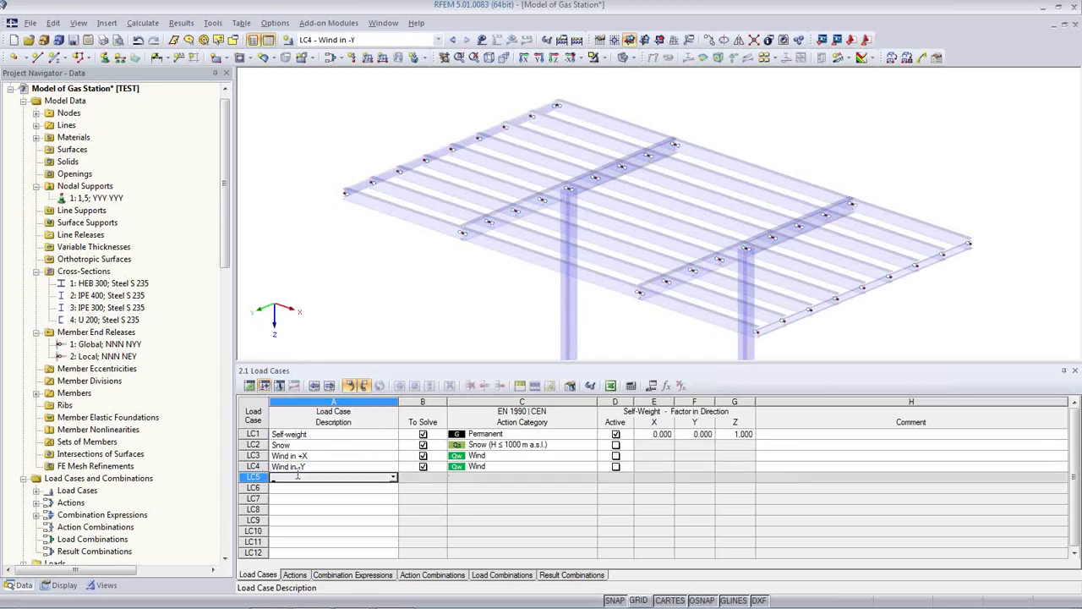
left_click(394, 478)
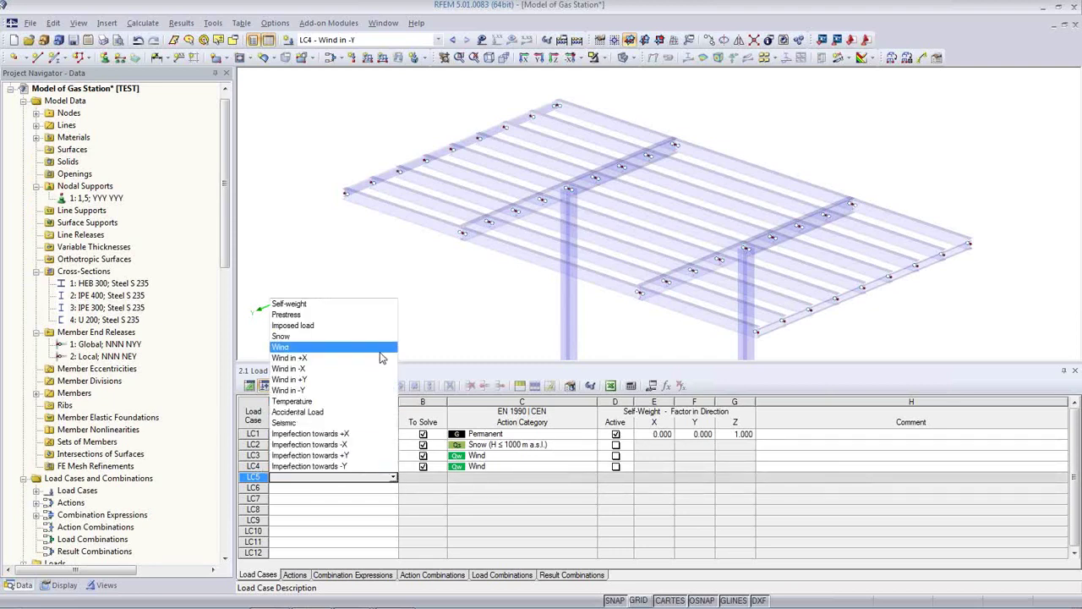
left_click(363, 434)
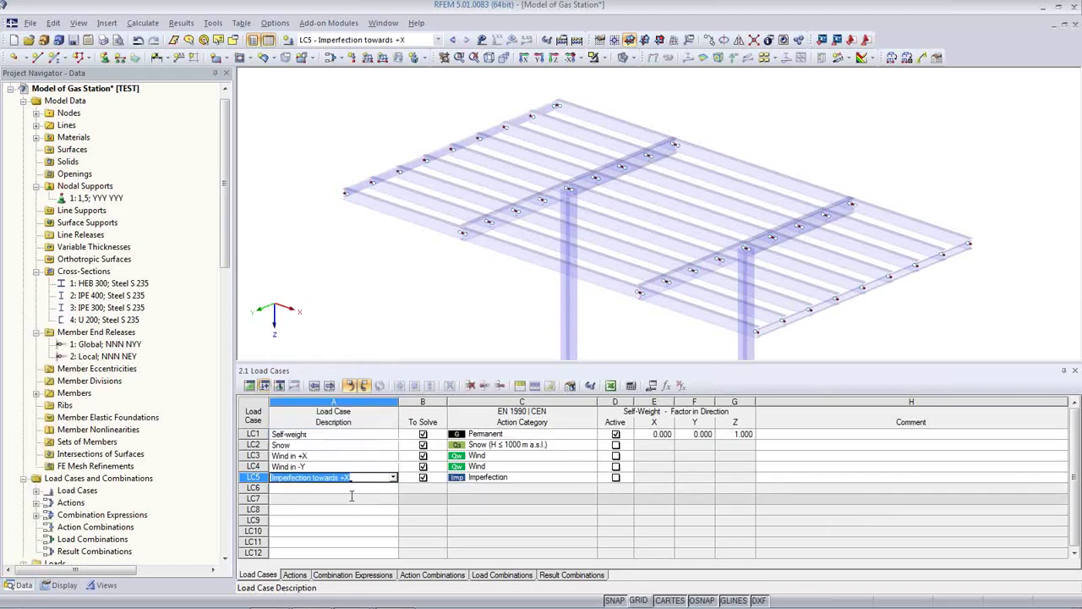
left_click(352, 490)
left_click(393, 490)
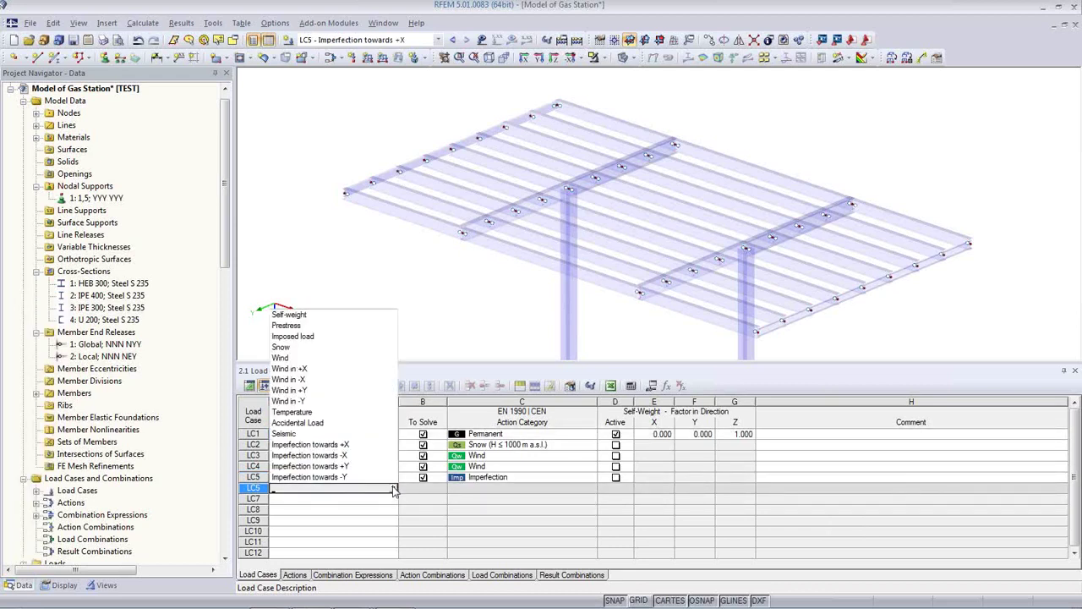
left_click(384, 478)
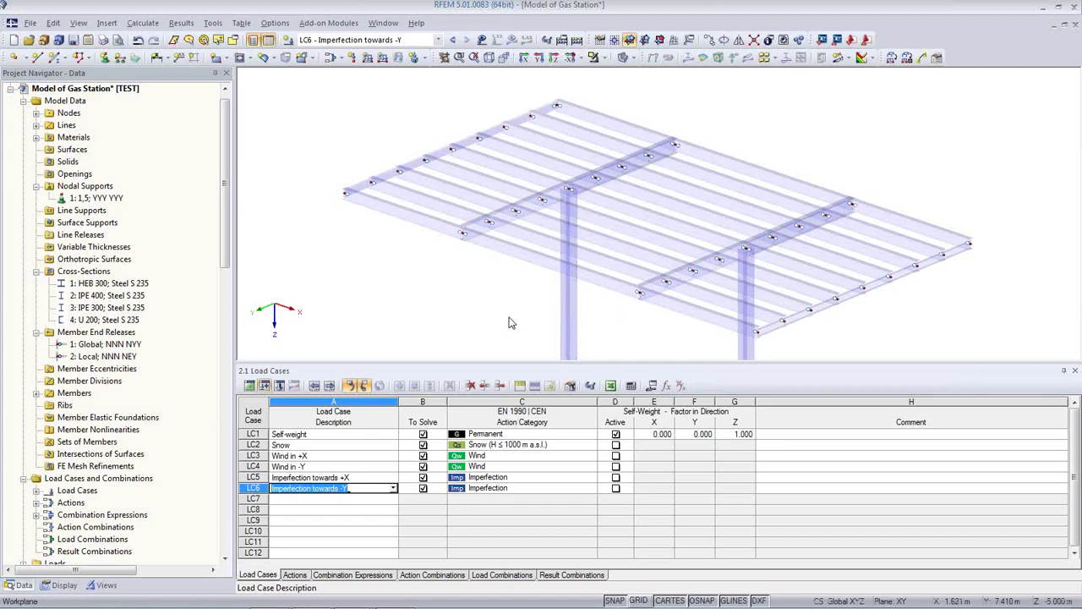
- Shrink the table area and show the Actions table to check how the load cases are grouped
left_click_drag(515, 364, 513, 410)
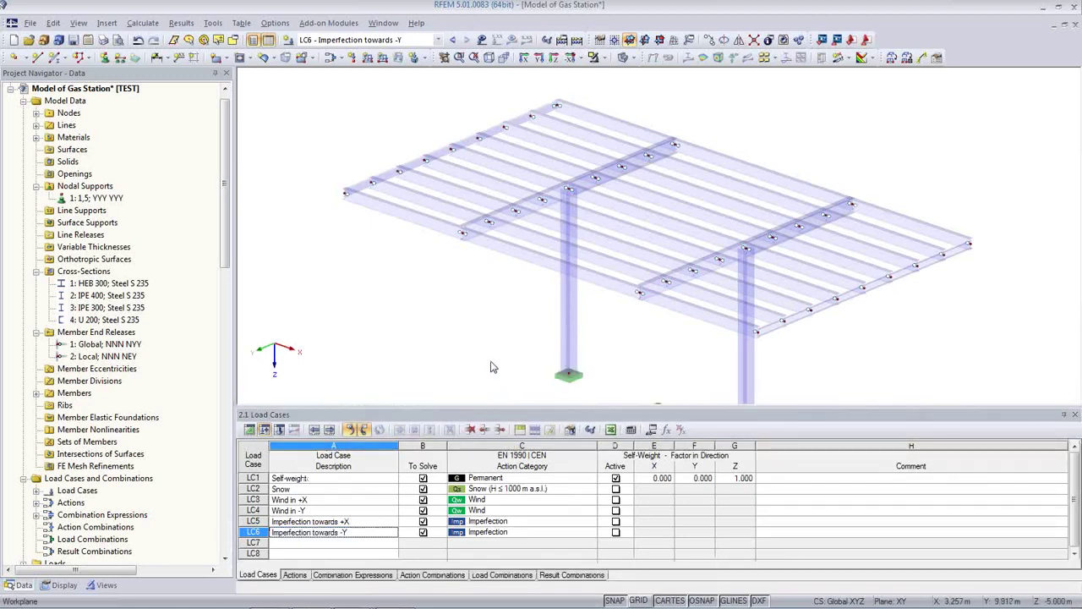
middle_click_drag(493, 367, 463, 312)
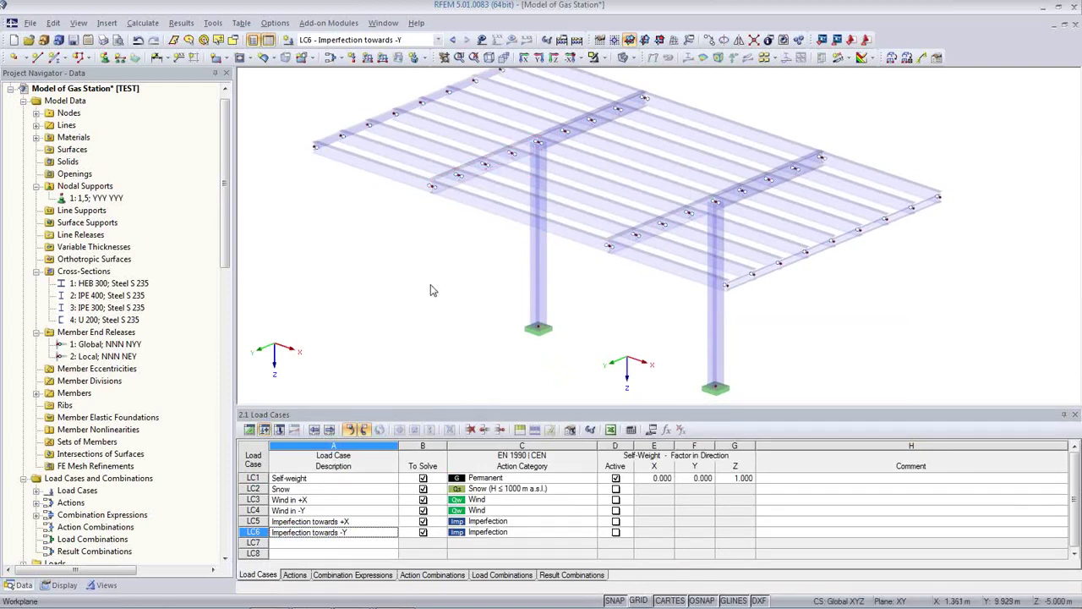
left_click(295, 575)
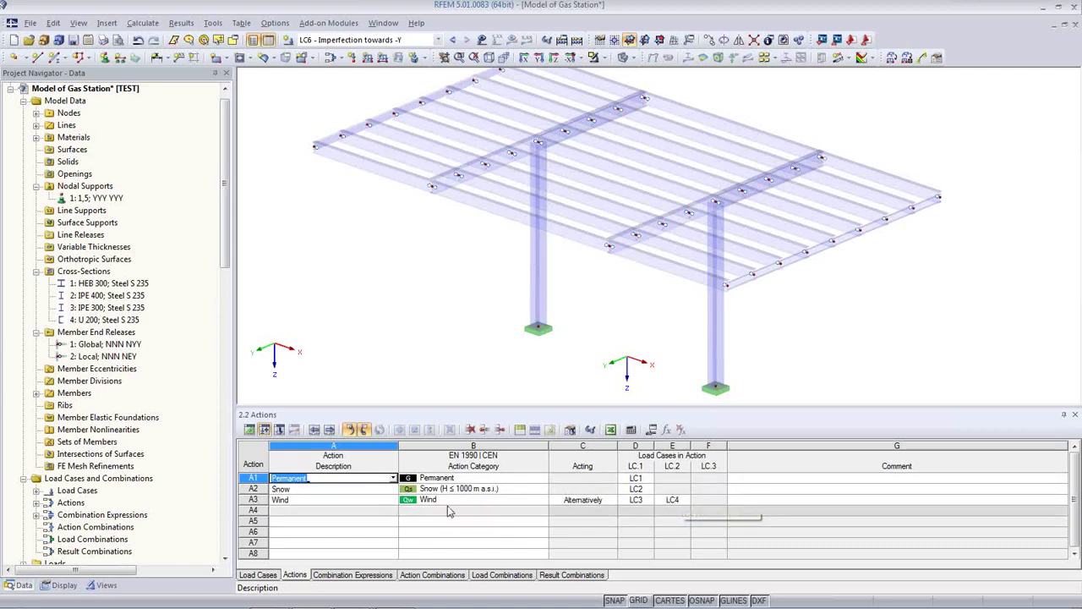
- Exclude the SLS - Frequent and SLS - Quasi-permanent design situations from use in the combination expressions
left_click(380, 576)
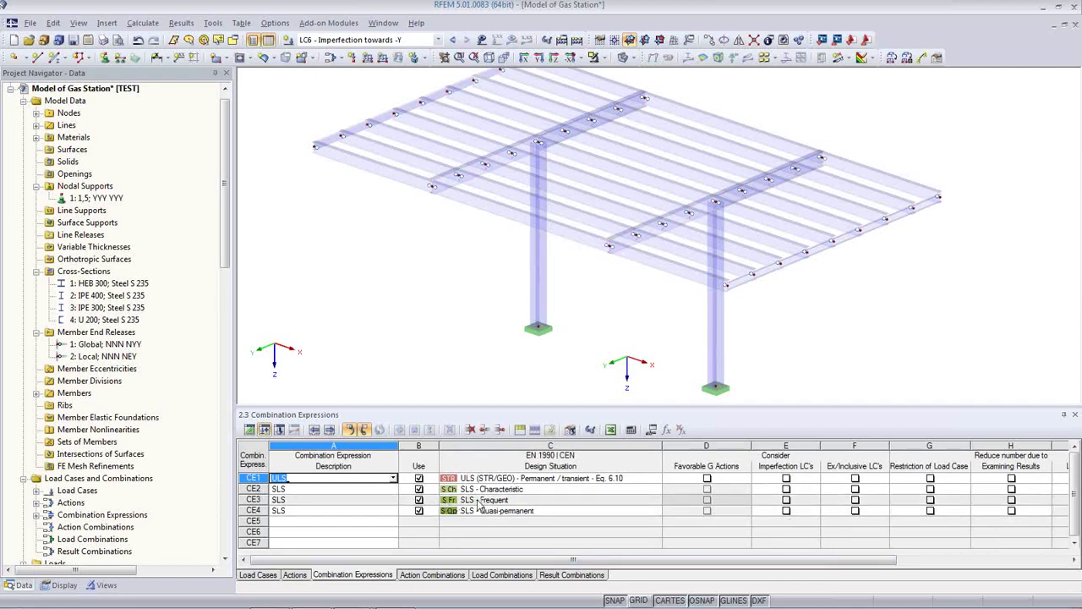
left_click(418, 501)
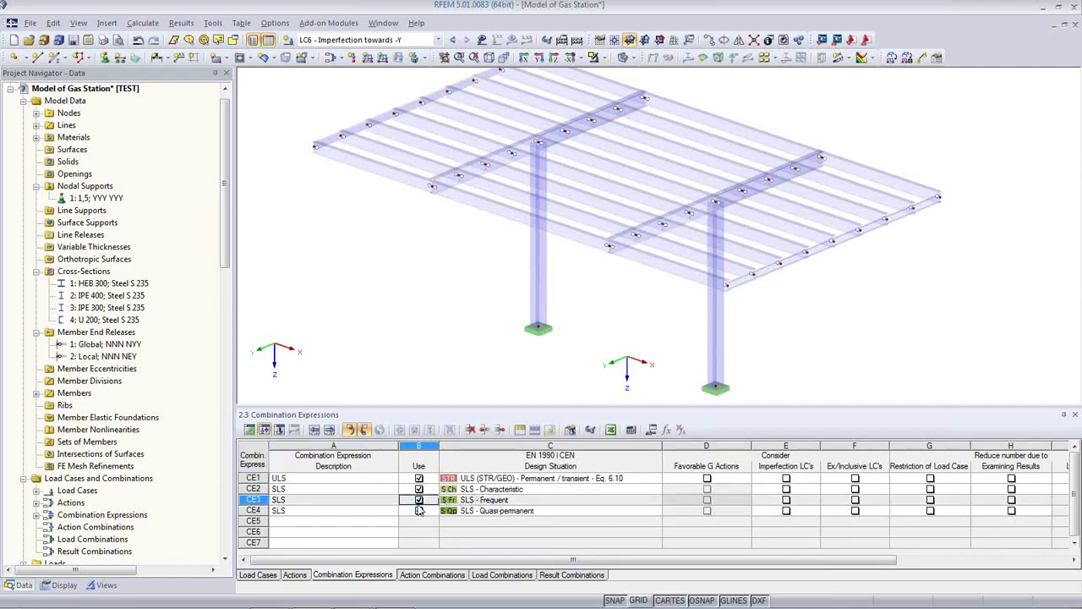
left_click(418, 500)
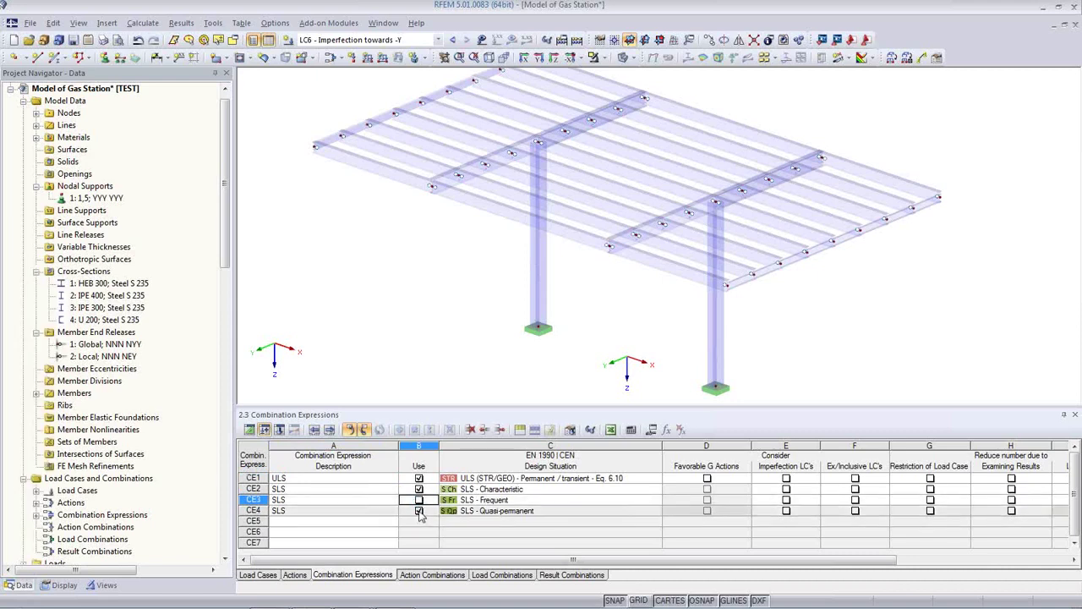
left_click(419, 511)
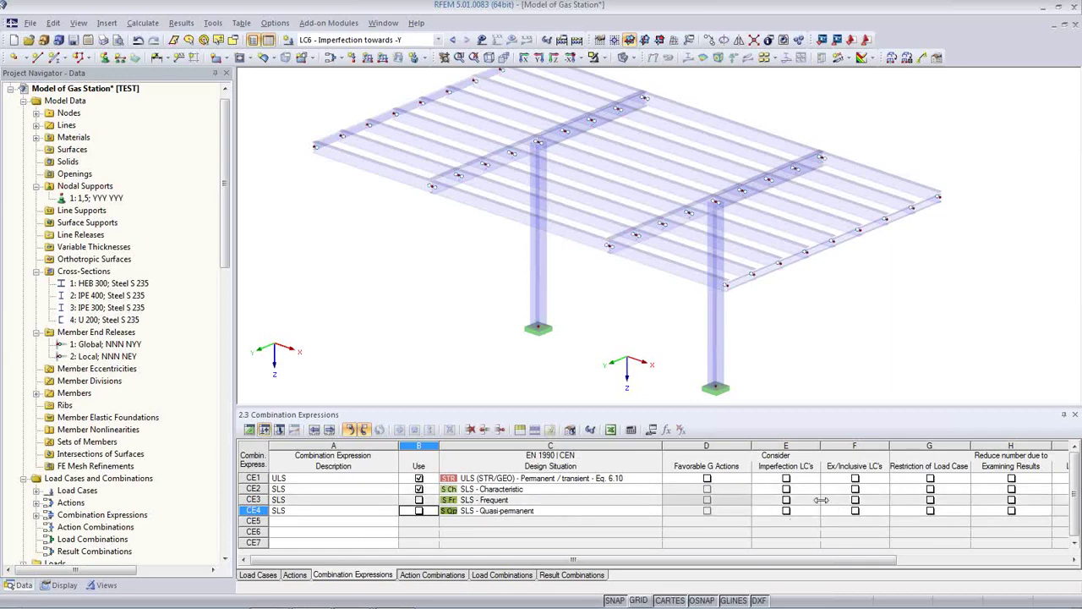
- Consider imperfection load cases for ULS, removing co-existing combinations and those without imperfection, and make the imperfections subject to specific load cases
left_click(787, 479)
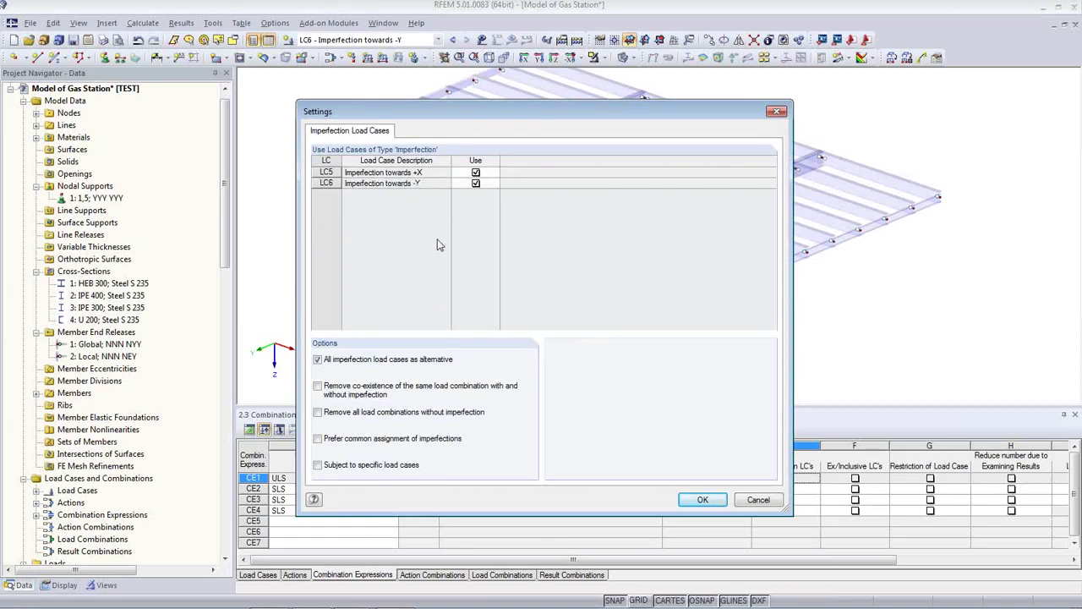
left_click(319, 389)
left_click(320, 413)
left_click(318, 465)
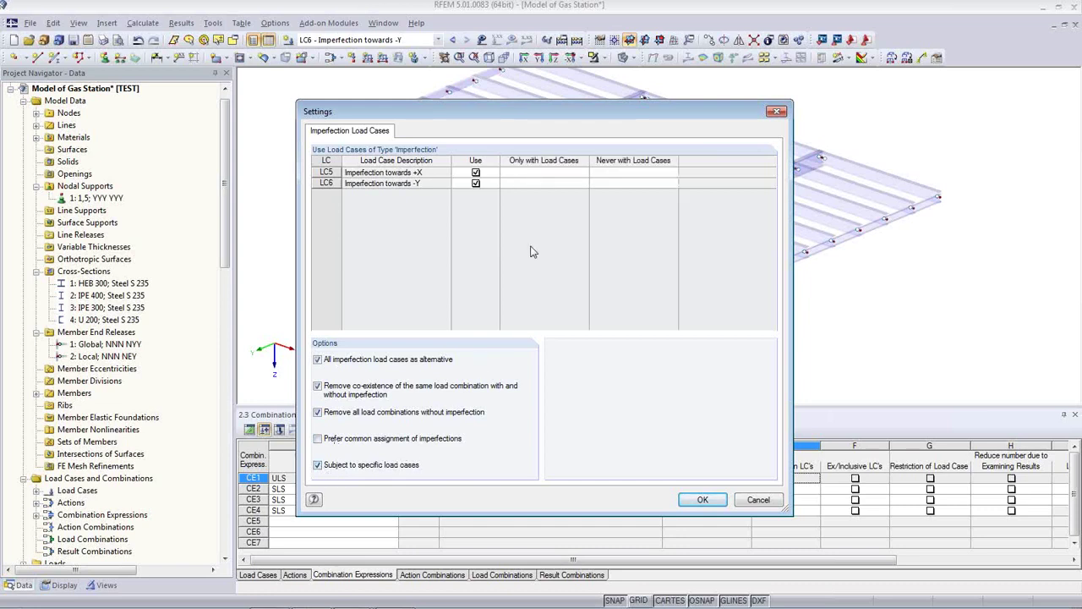
- Set imperfection LC5 to never act with LC4 and LC6 never with LC3, and accept the imperfection settings
left_click(603, 172)
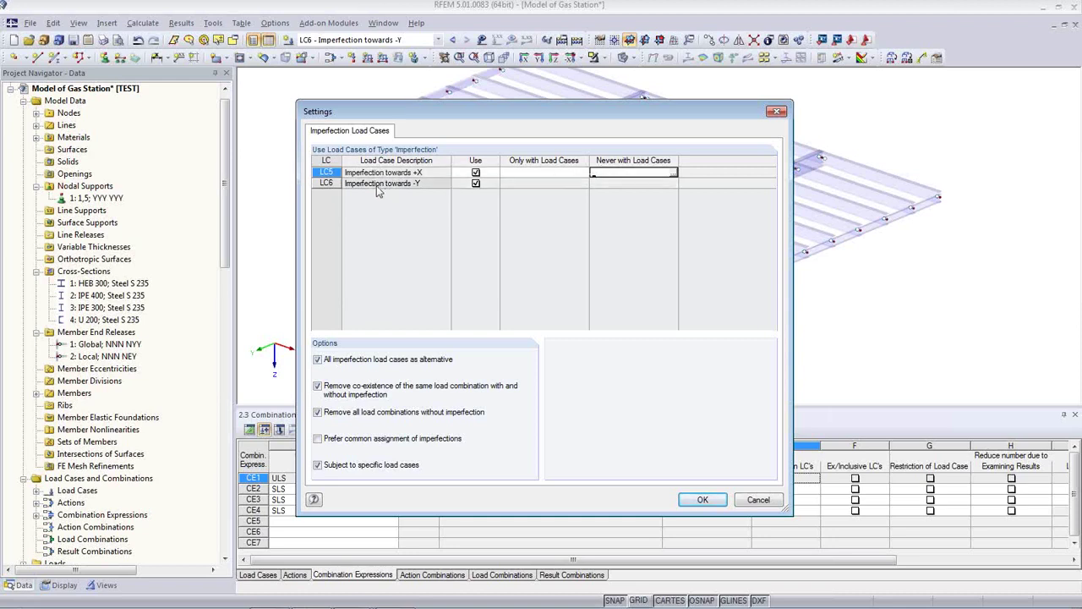
left_click(673, 174)
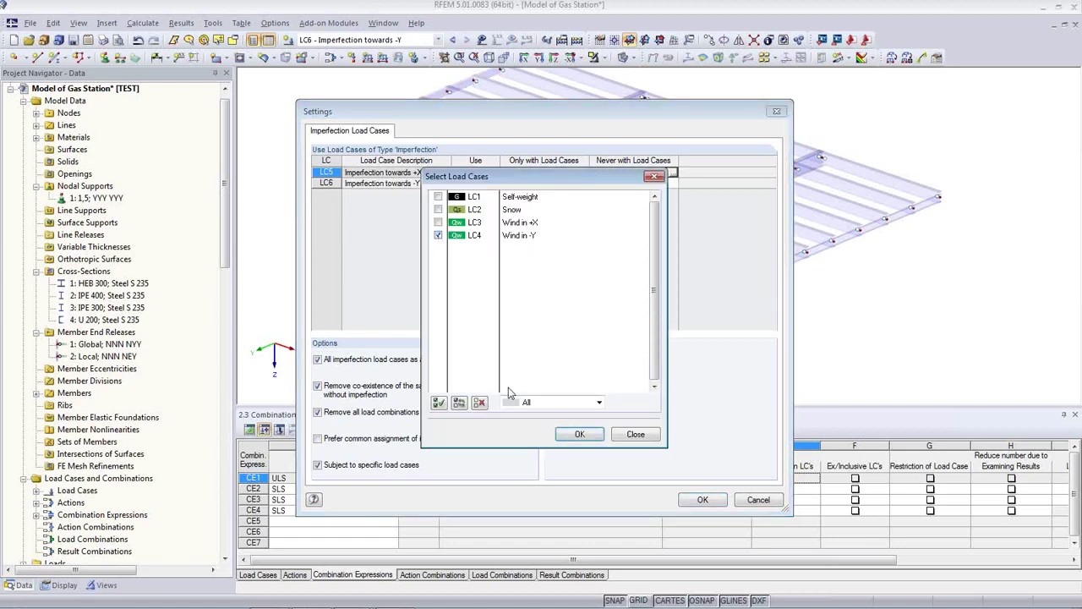
left_click(580, 434)
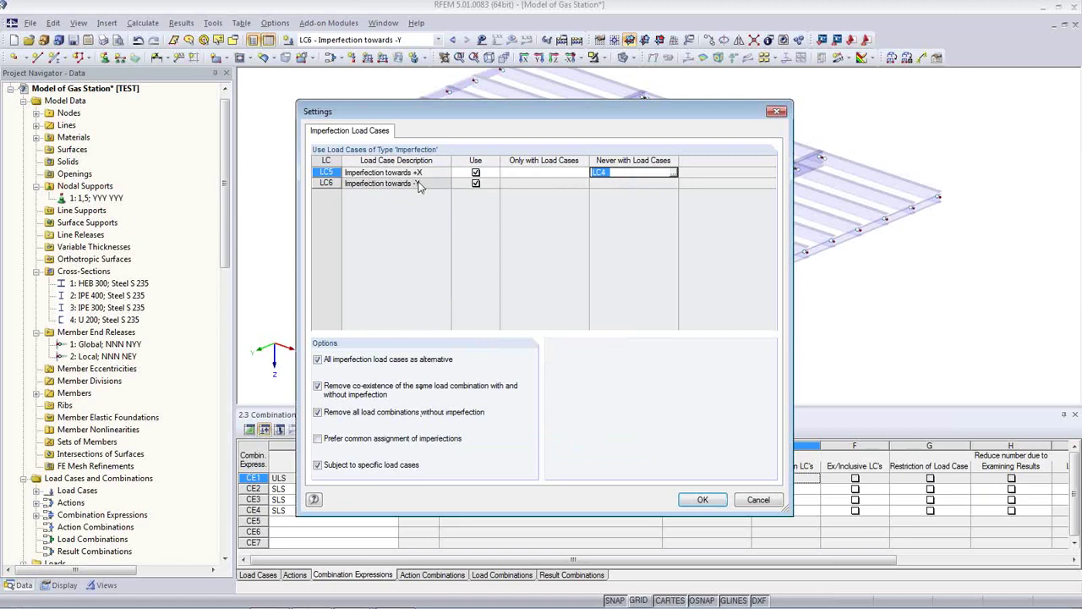
left_click(625, 183)
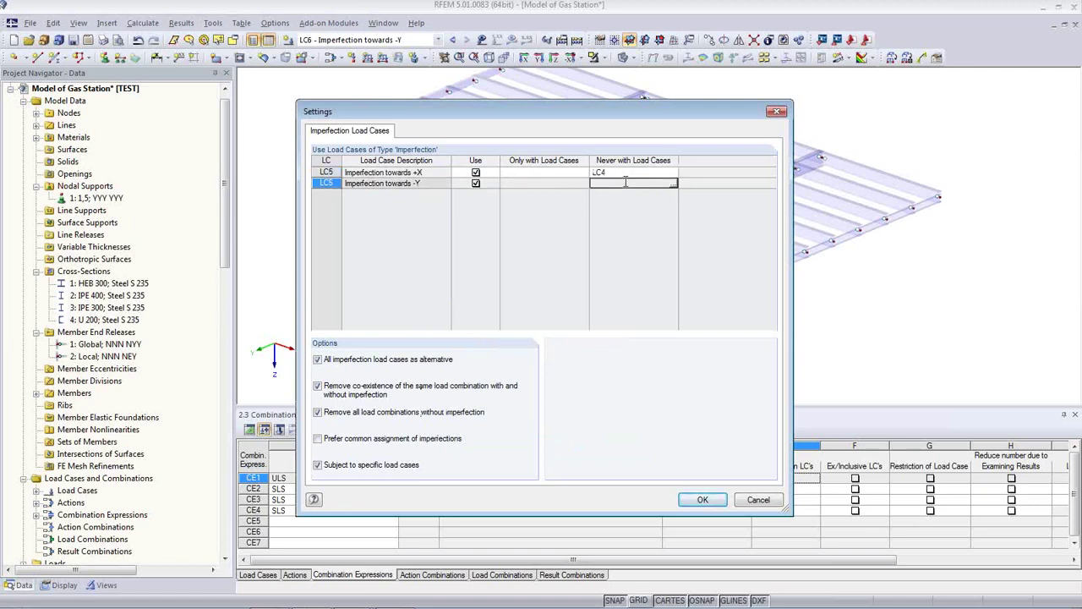
left_click(673, 184)
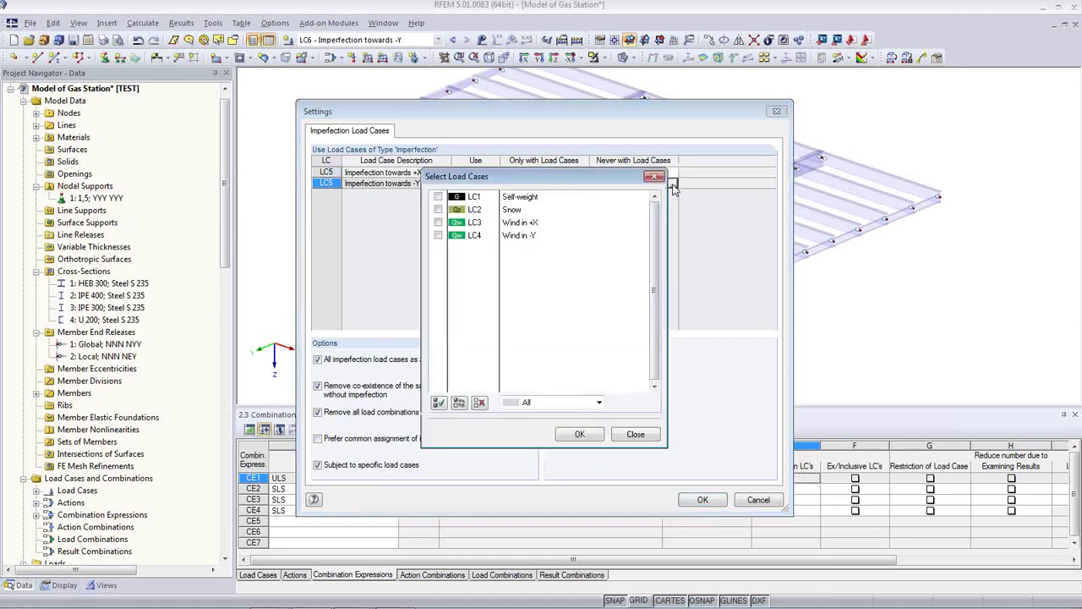
left_click(438, 222)
left_click(580, 433)
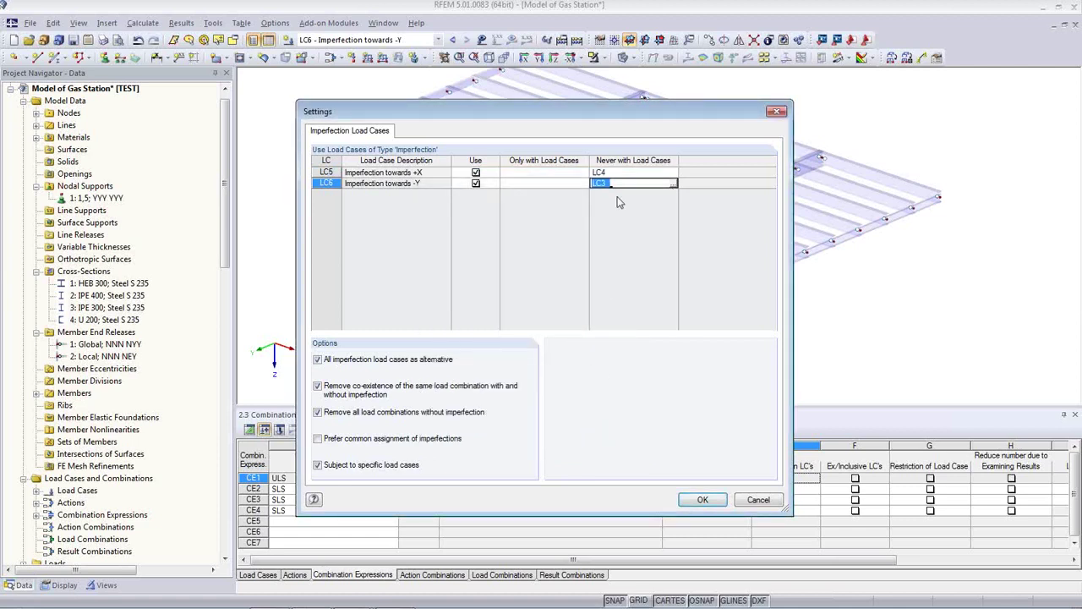
left_click(627, 171)
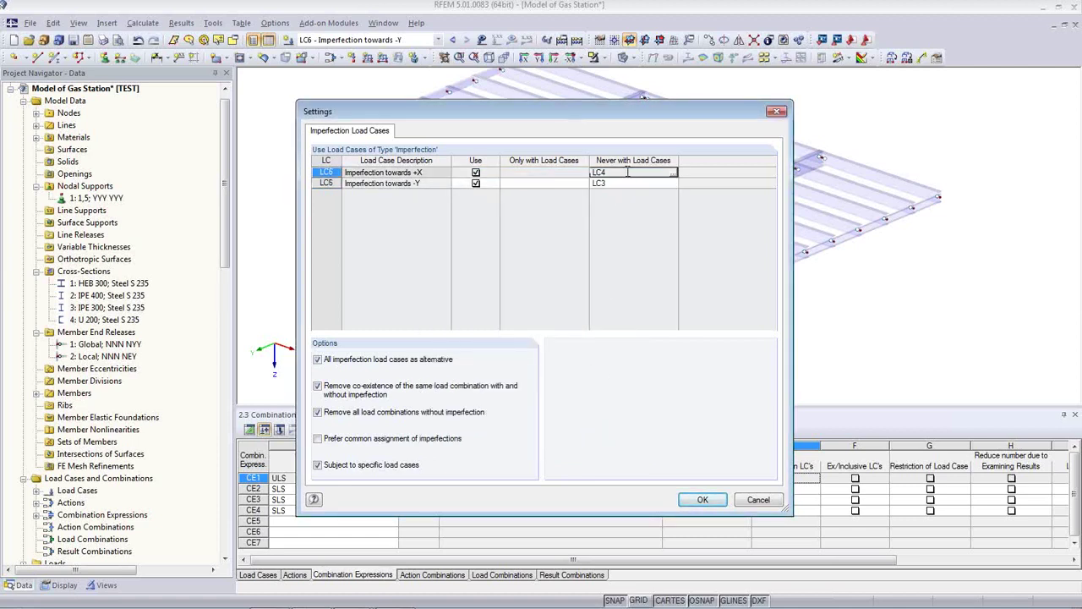
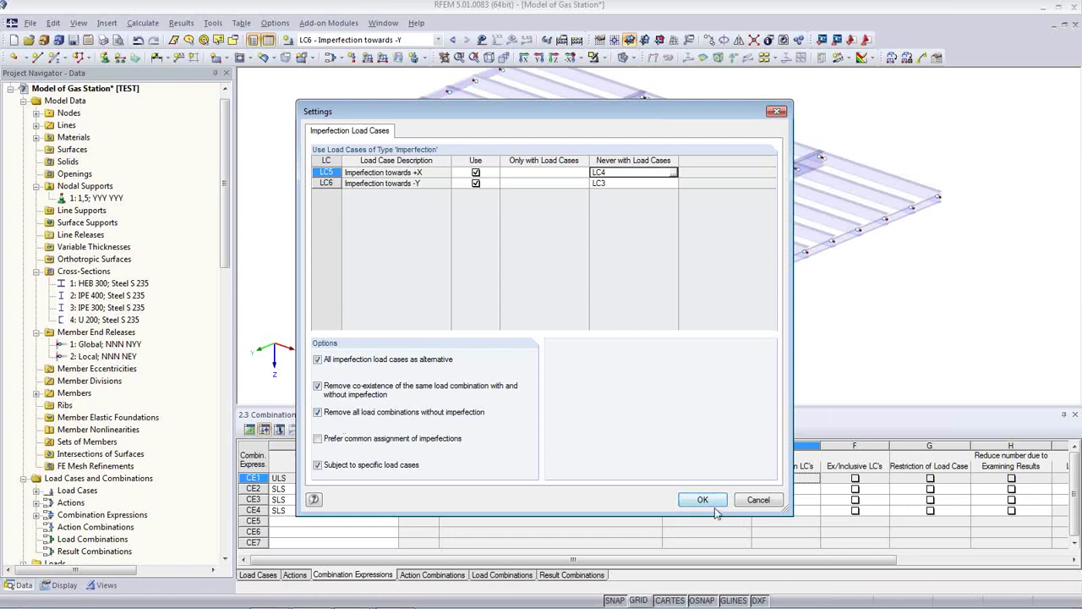
left_click(715, 504)
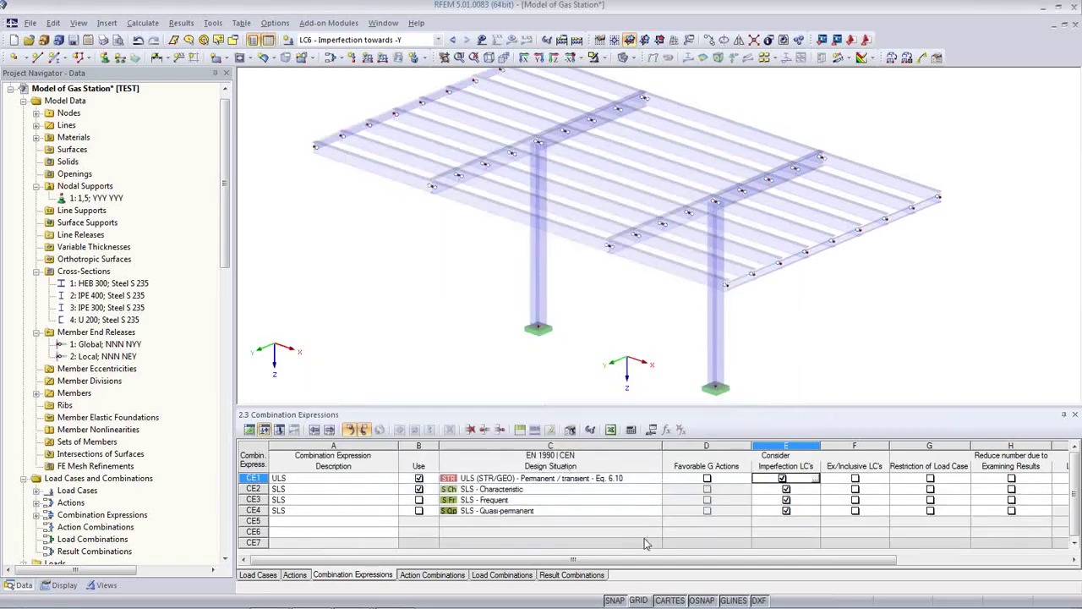
- Review the generated action combinations and load combinations in an enlarged table area, checking their factors and assigned load cases
left_click(451, 576)
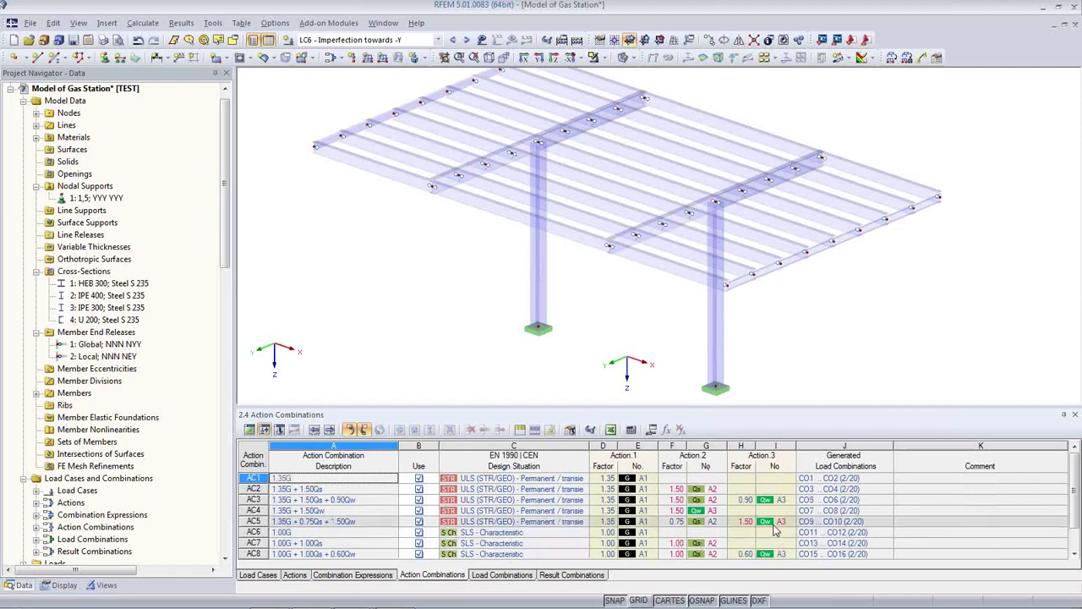
mouse_move(745, 528)
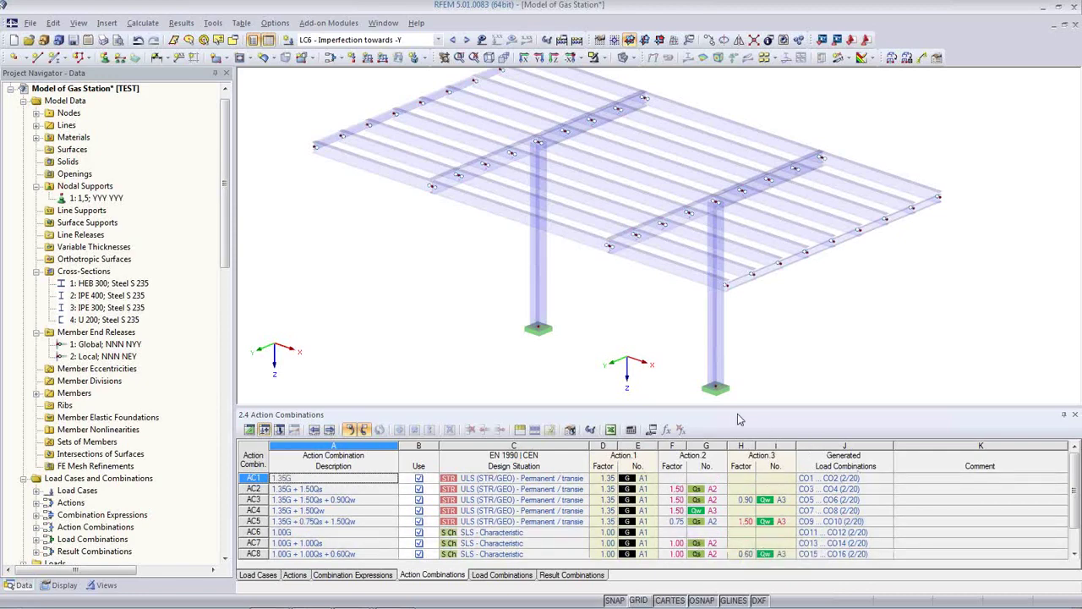
left_click_drag(733, 406, 731, 386)
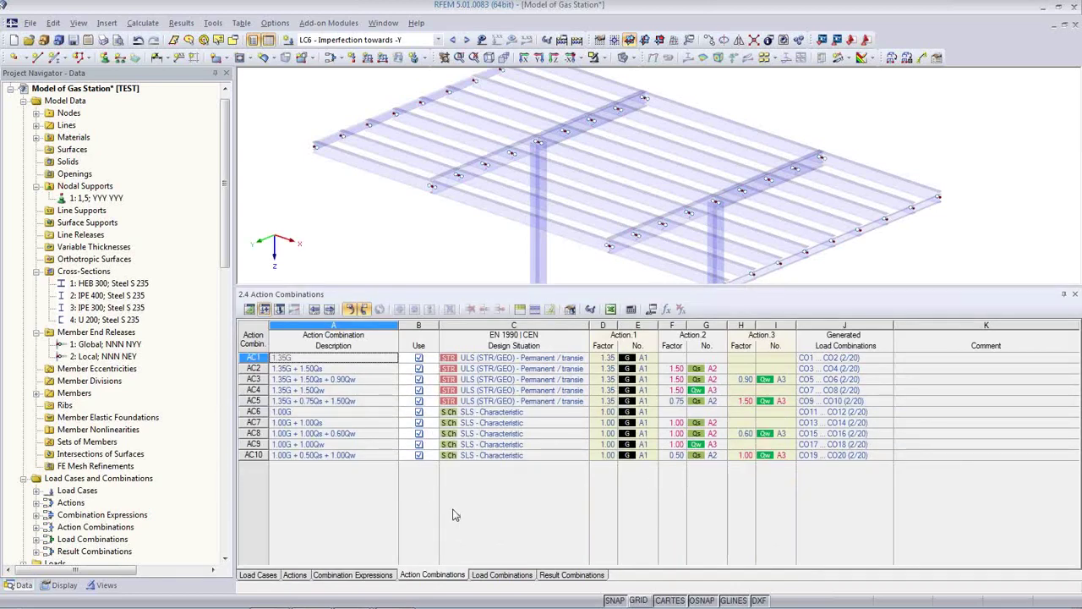
left_click(501, 575)
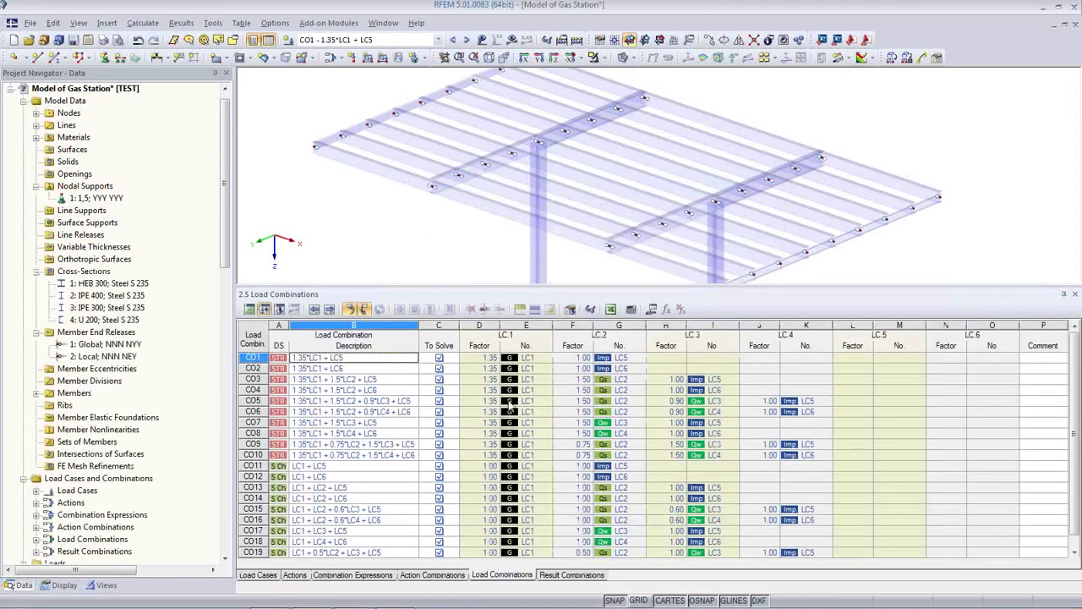
left_click_drag(503, 285, 503, 180)
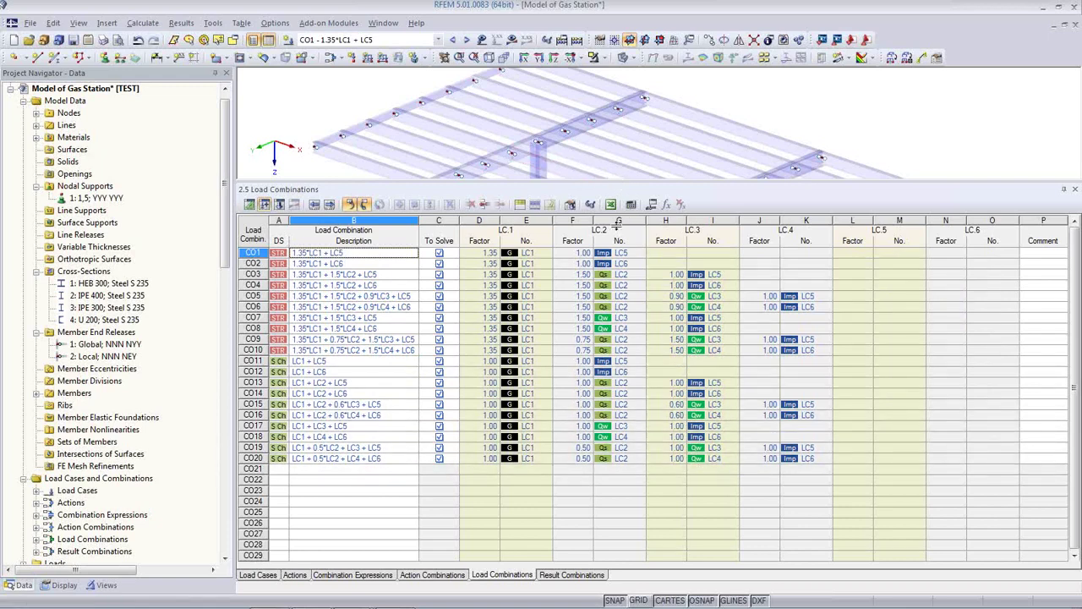
left_click_drag(617, 221, 614, 430)
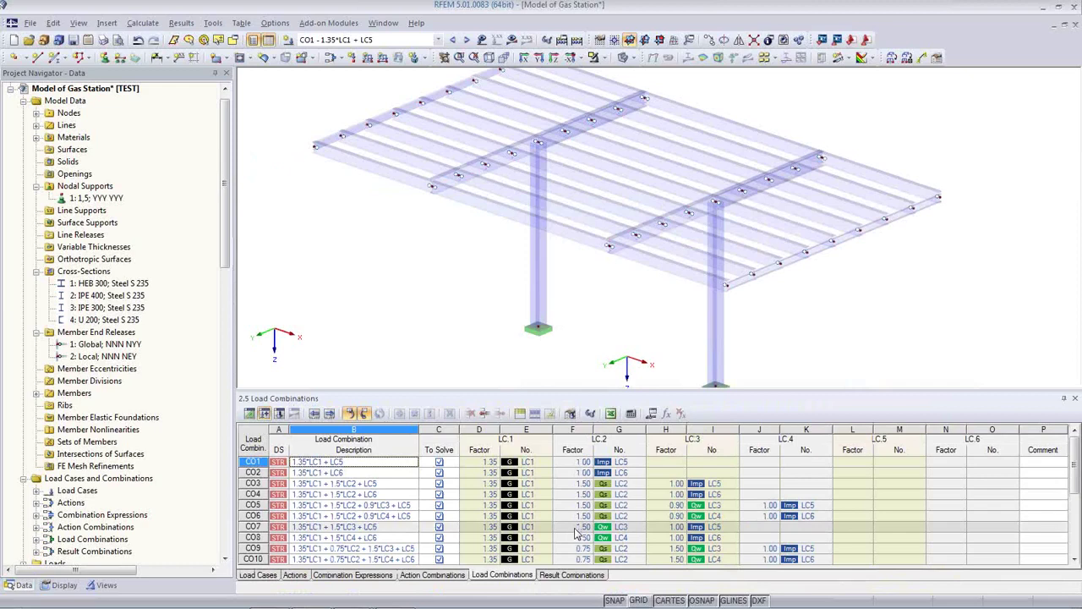
- Show the Result Combinations table and check the ULS and SLS - Characteristic entries
left_click(571, 575)
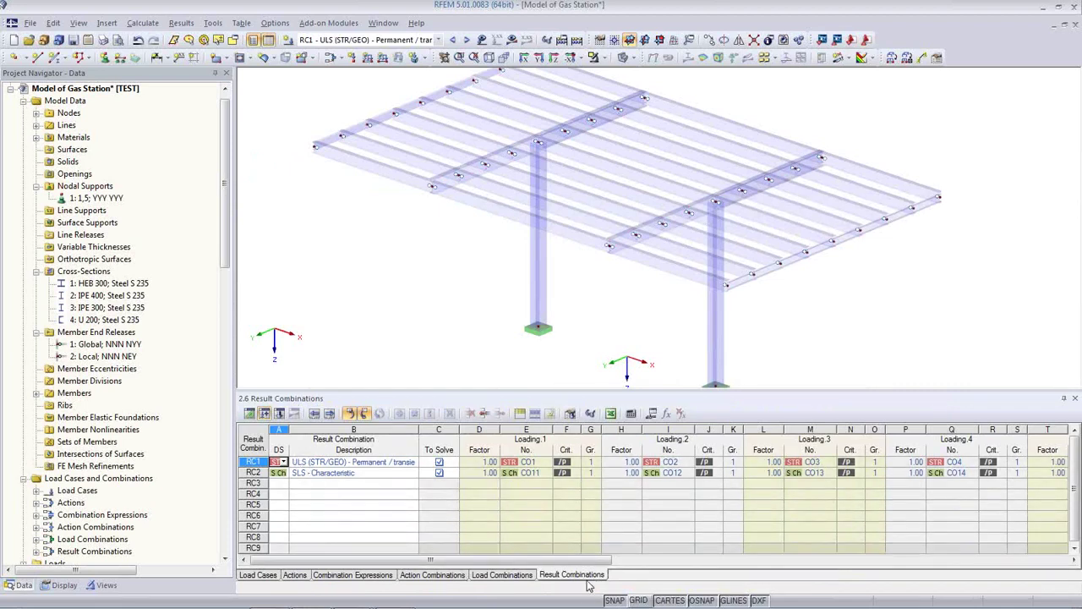
left_click(376, 473)
left_click(376, 461)
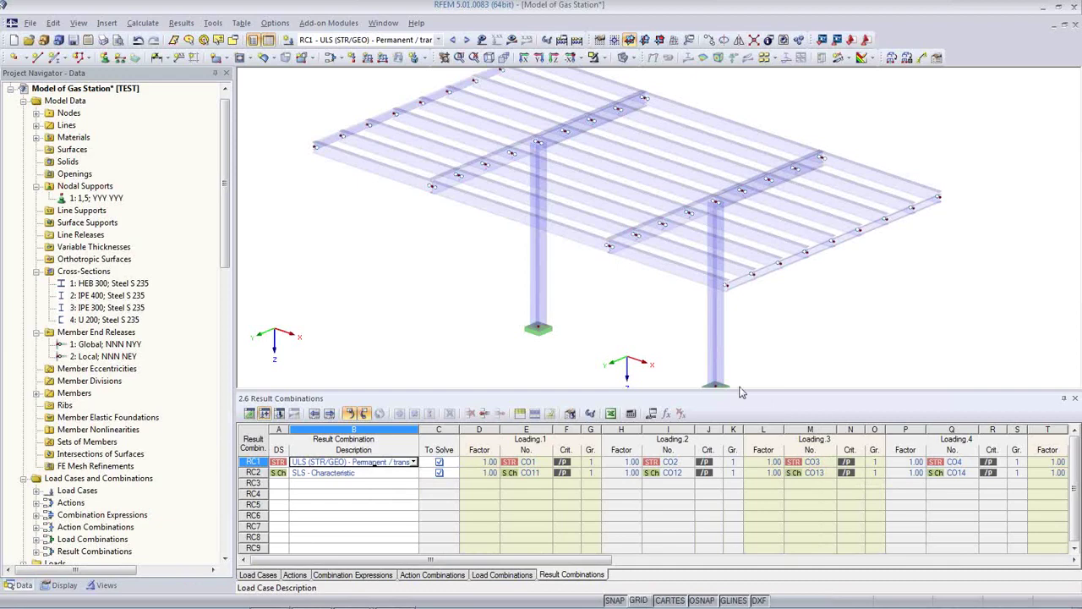
- Shrink the table area and display the model in wireframe mode
left_click_drag(741, 389, 741, 455)
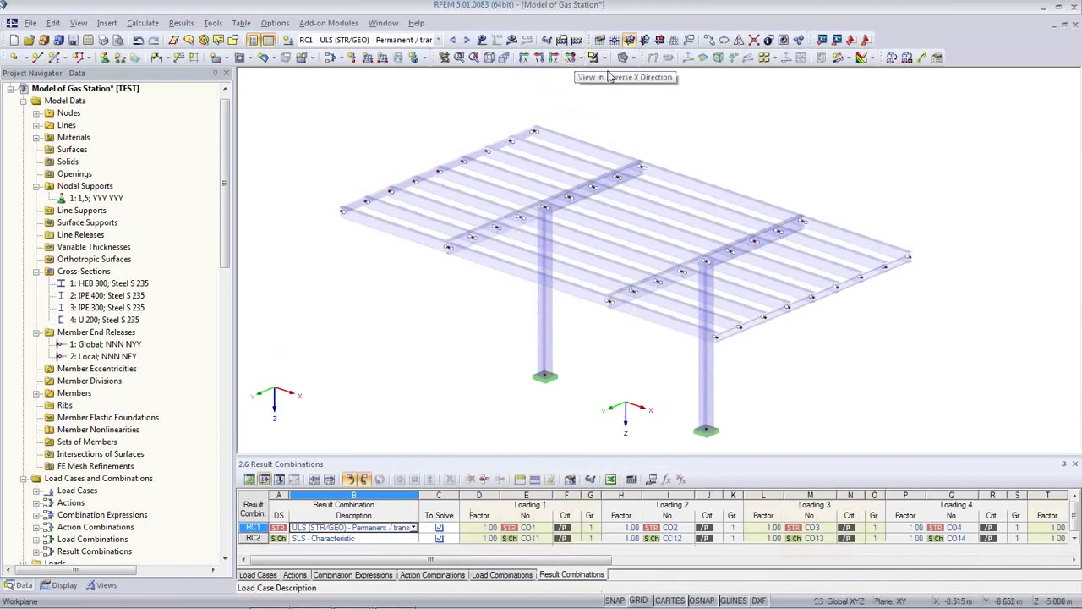
middle_click_drag(719, 292, 809, 331, "ctrl")
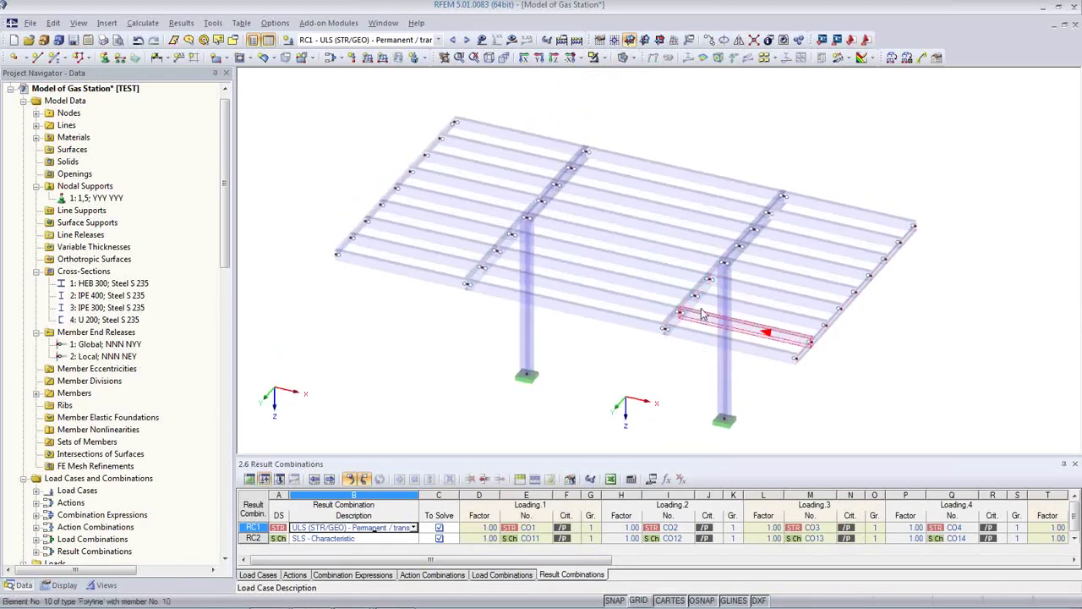
left_click(623, 57)
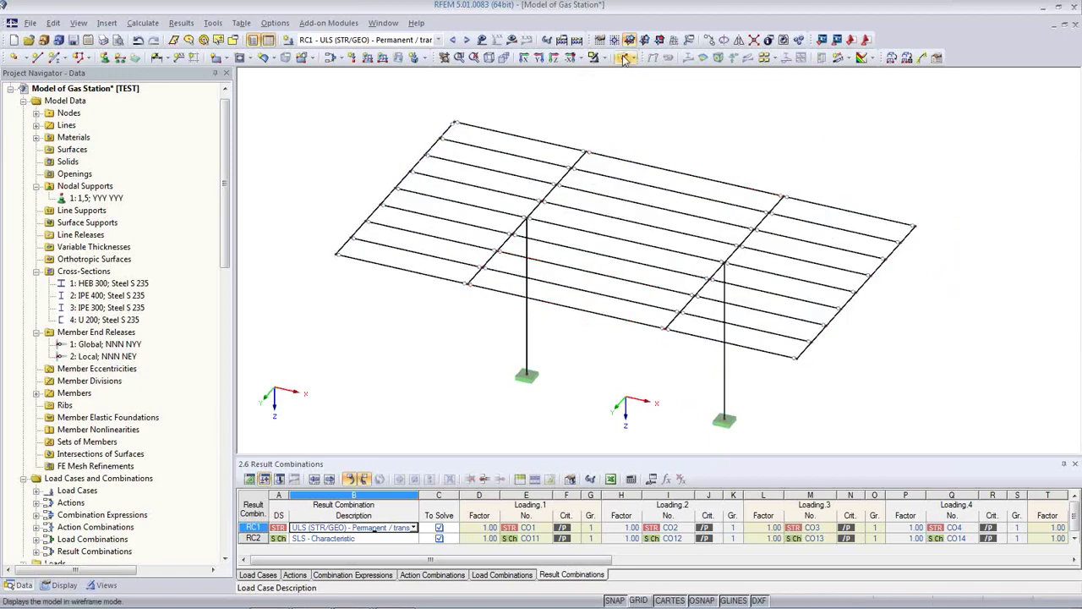
- Set the member end release to None for member 34, the U 200 edge beam at the roof's outer end
middle_click_drag(549, 174, 580, 203)
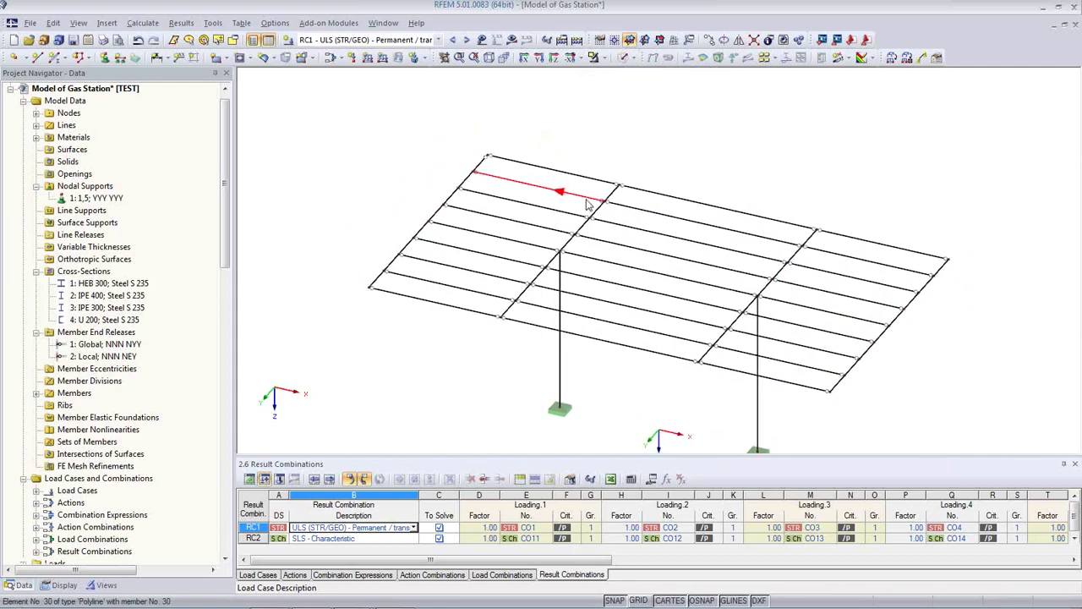
scroll(490, 240, "up", 3)
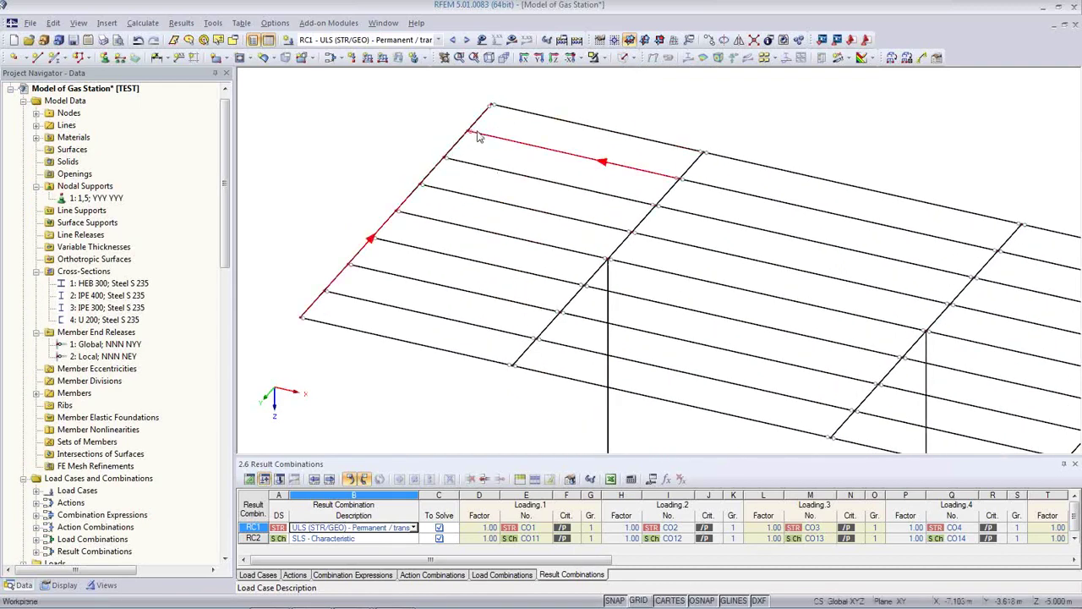
middle_click_drag(536, 193, 511, 253)
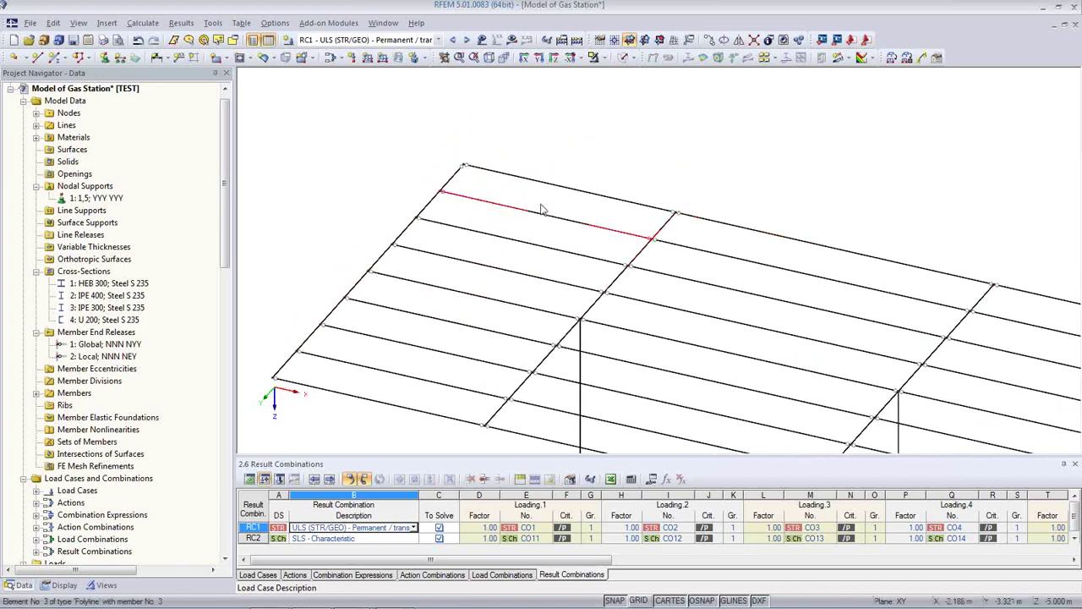
double_click(451, 188)
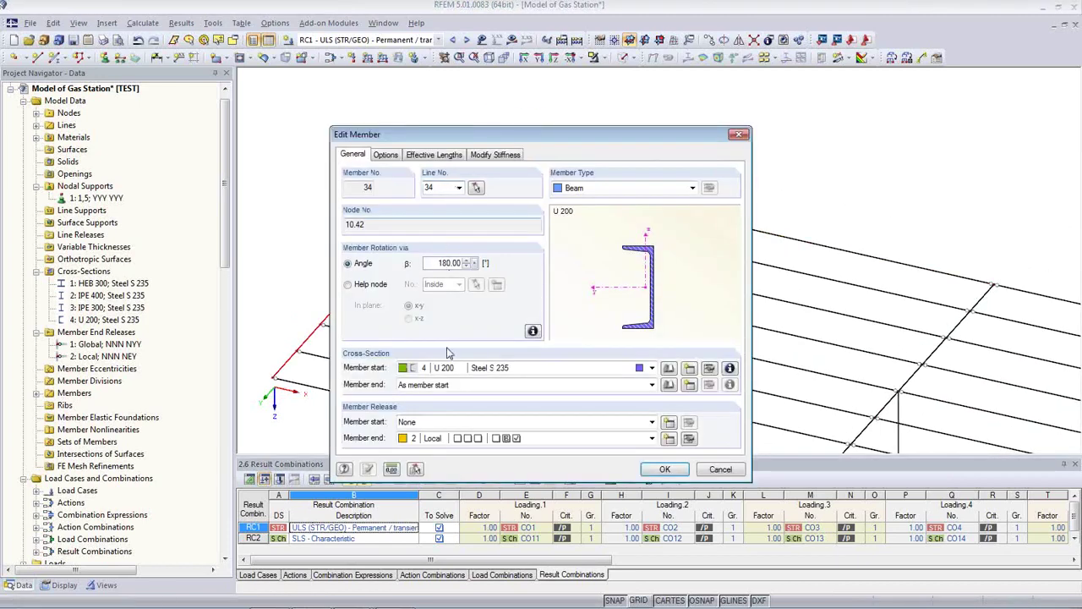
left_click(572, 441)
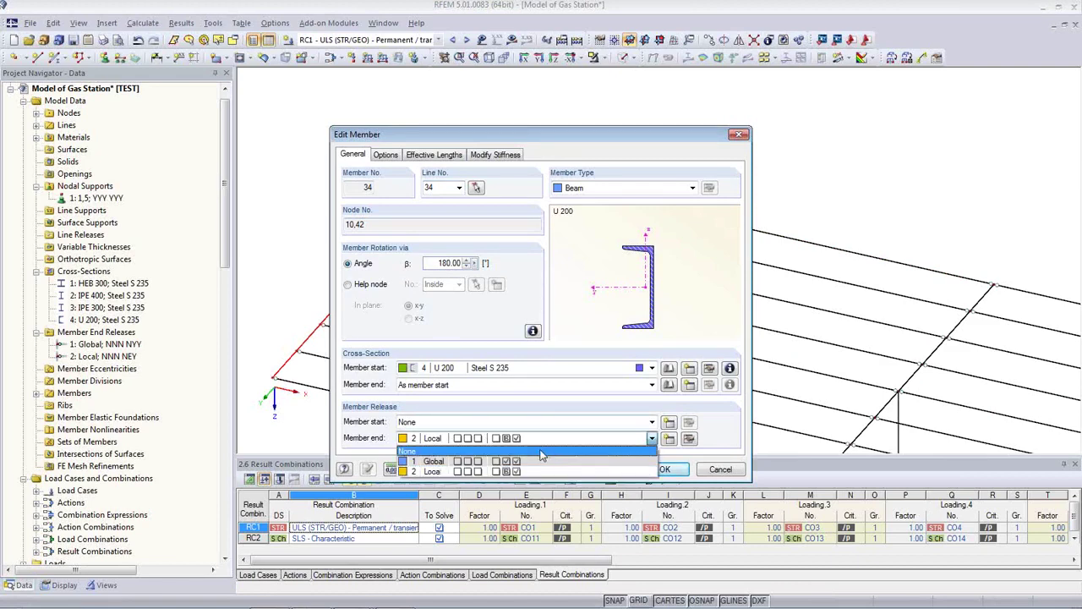
left_click(538, 451)
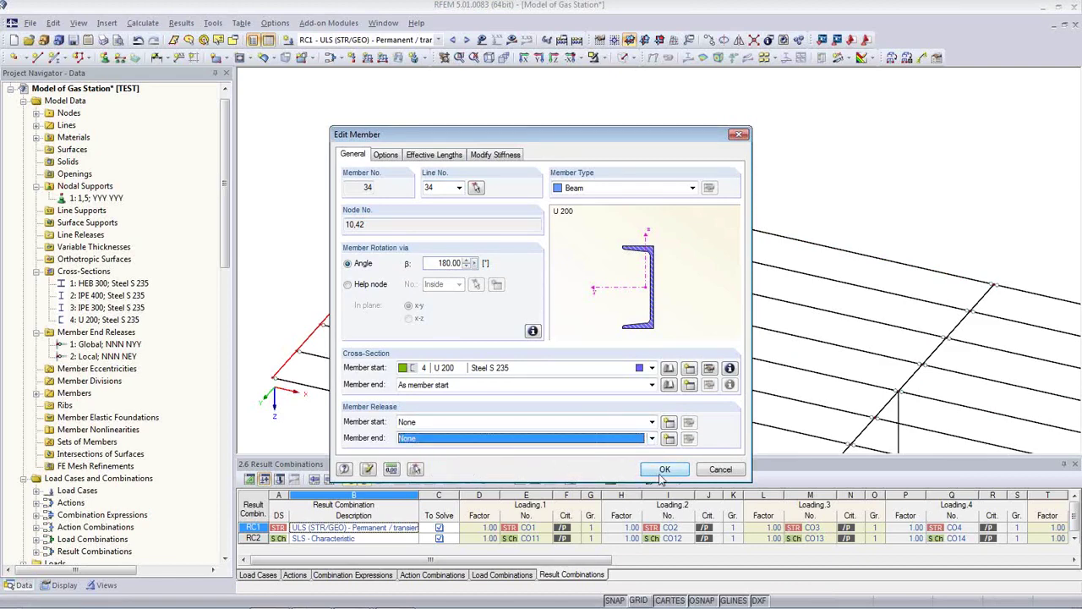
left_click(664, 469)
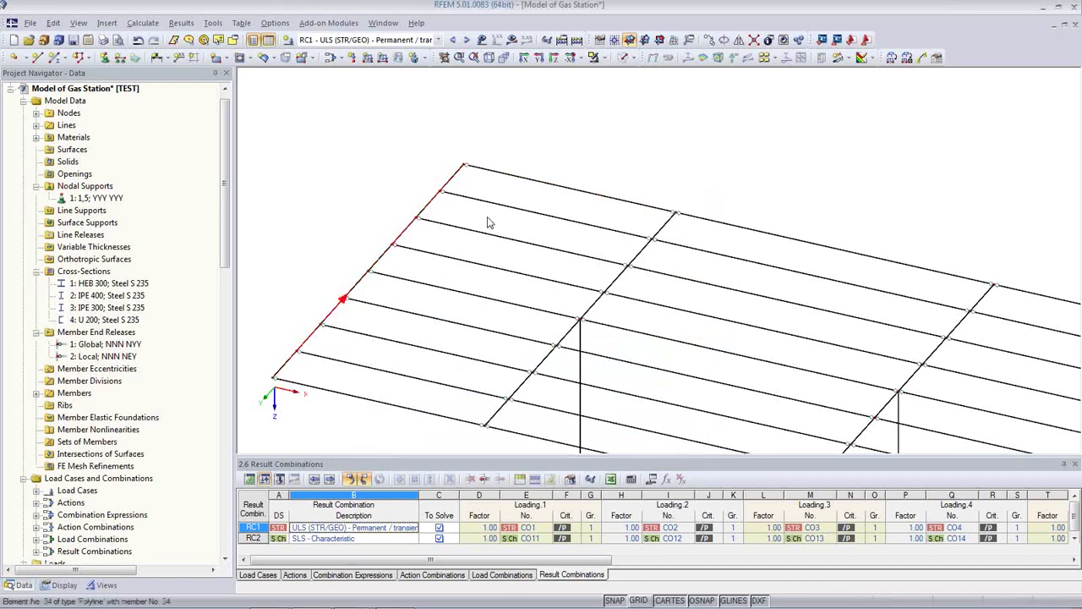
- Make LC1 - Self-weight the current load case with the whole roof in view
middle_click_drag(653, 328, 621, 222)
scroll(621, 222, "down", 3)
scroll(838, 317, "down", 1)
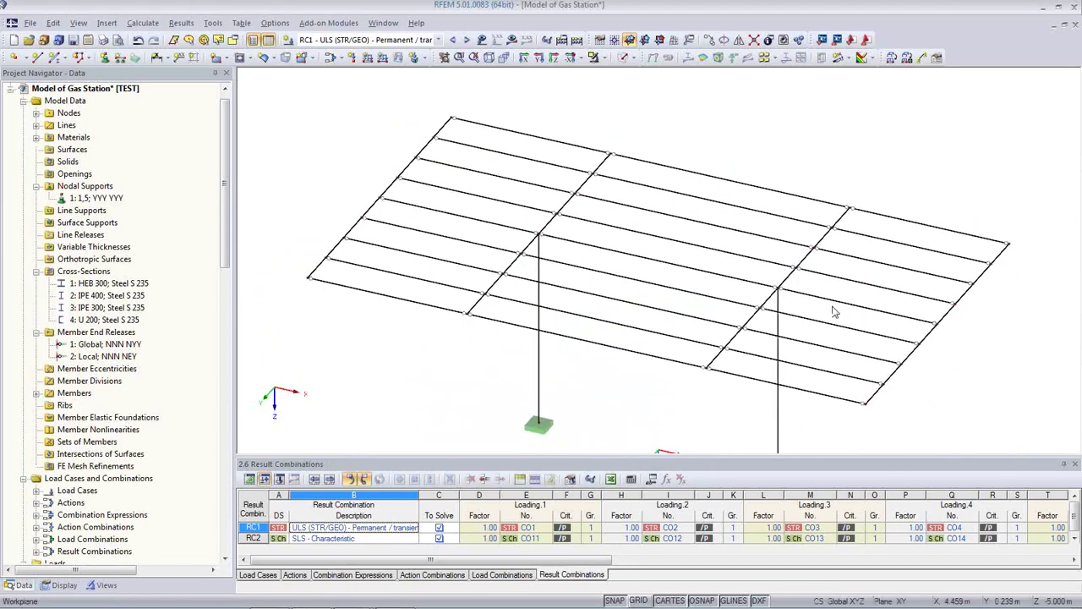
left_click(434, 41)
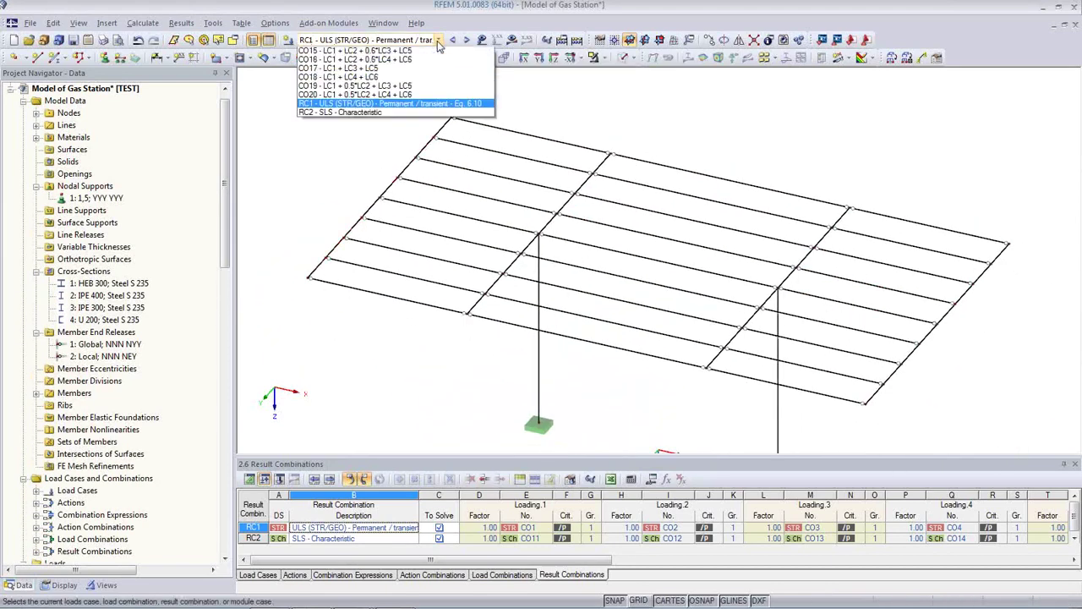
left_click(421, 53)
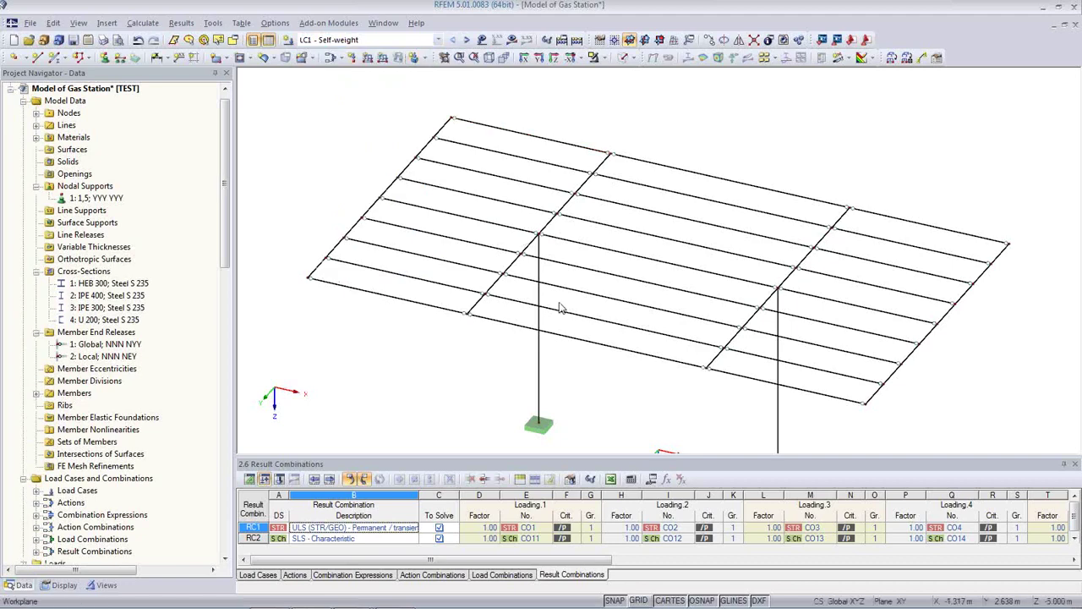
- Convert a uniform 0.50 kN/m² area load perpendicular to the plane into member loads over the entire roof, using its four corner nodes as boundary
left_click(902, 63)
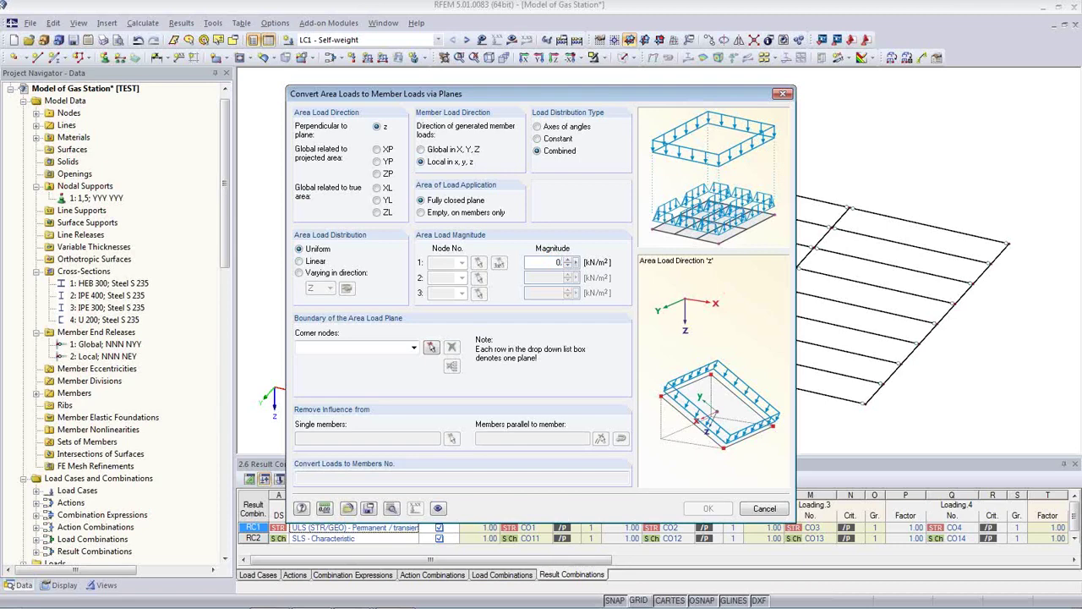
left_click(432, 347)
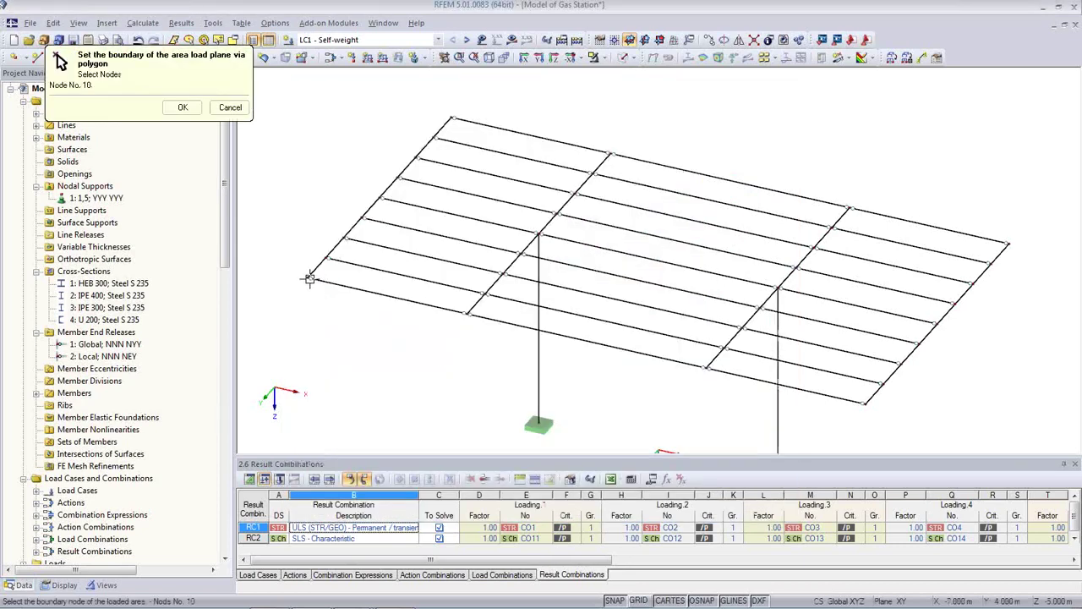
left_click(309, 279)
left_click(453, 119)
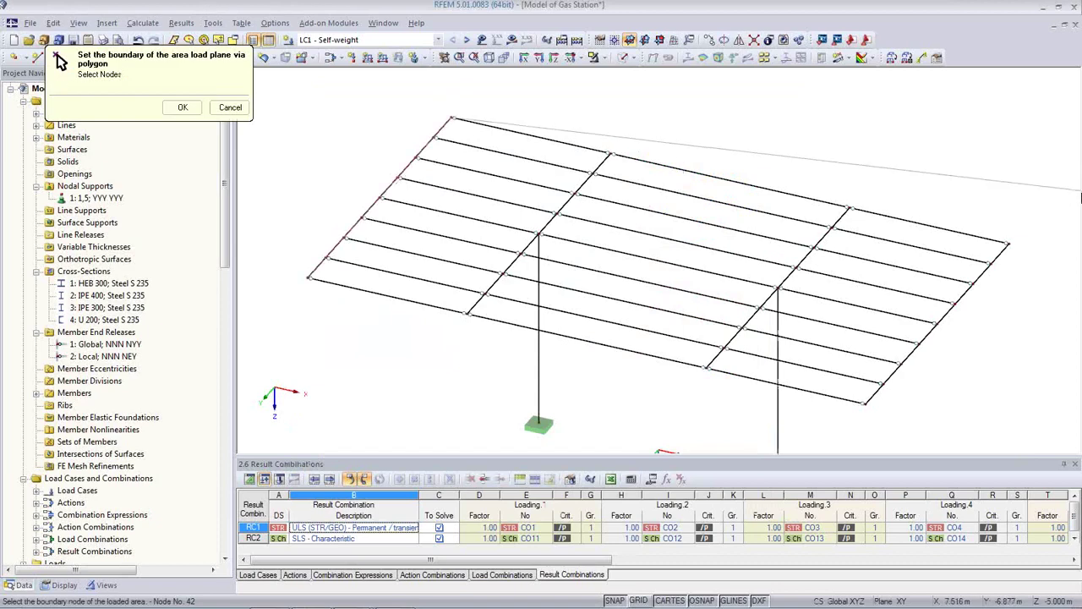
left_click(1009, 244)
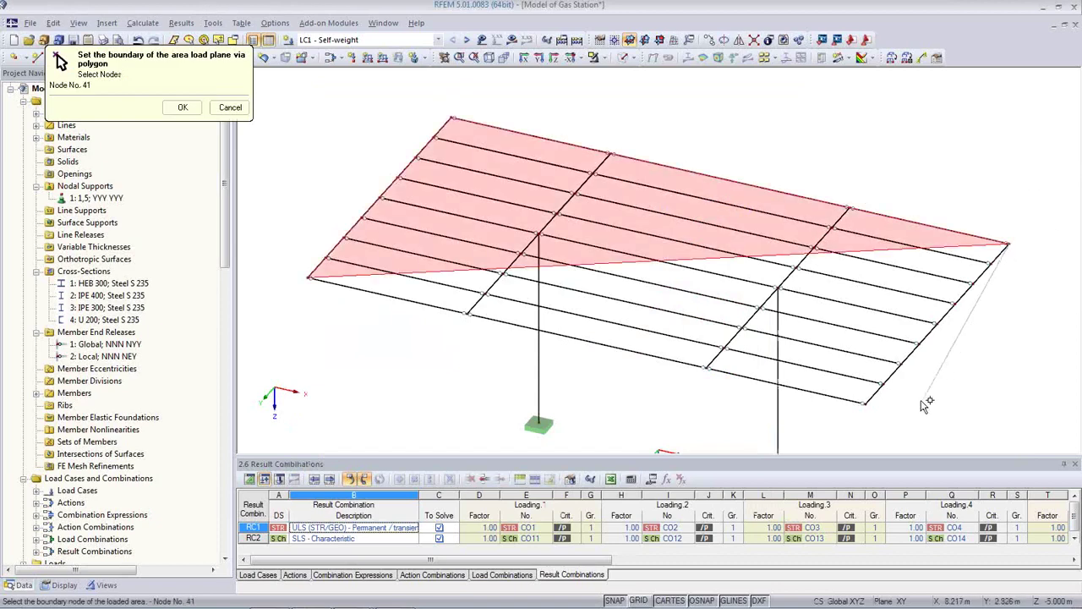
left_click(865, 403)
left_click(309, 279)
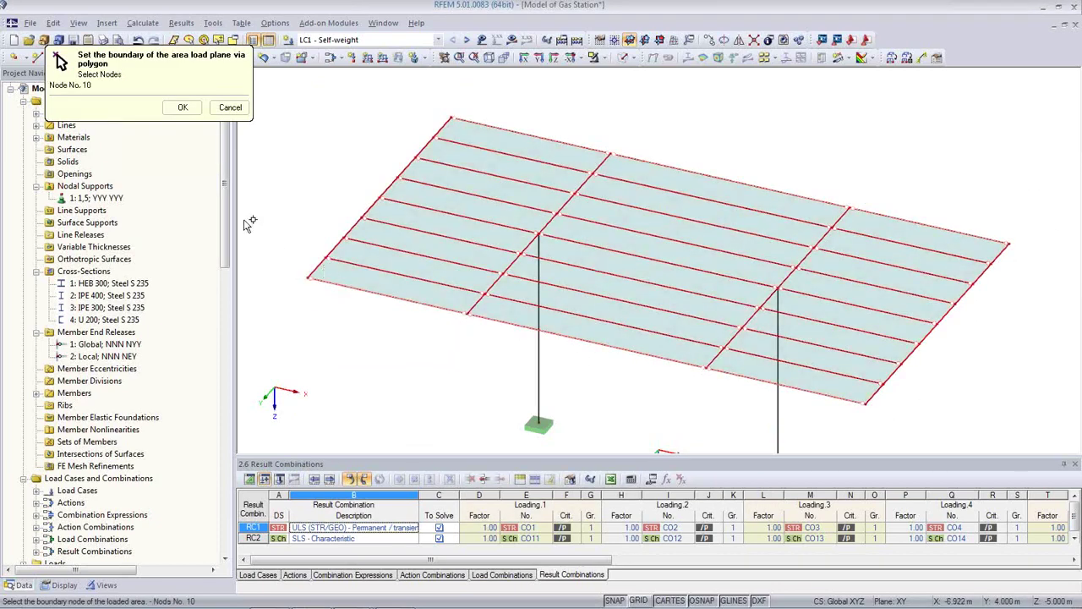
left_click(183, 106)
left_click(709, 508)
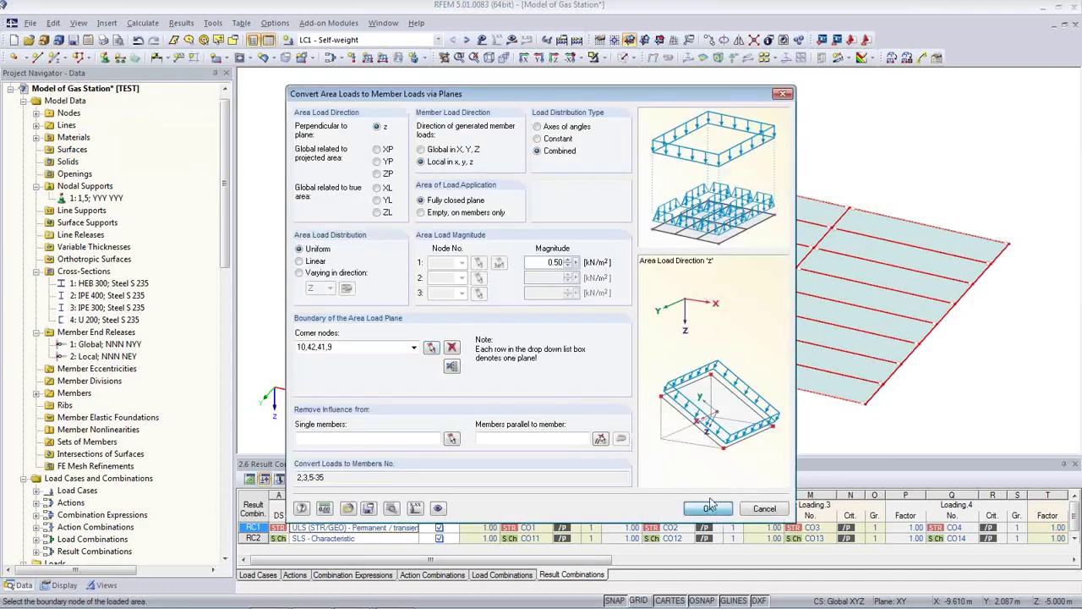
left_click(697, 421)
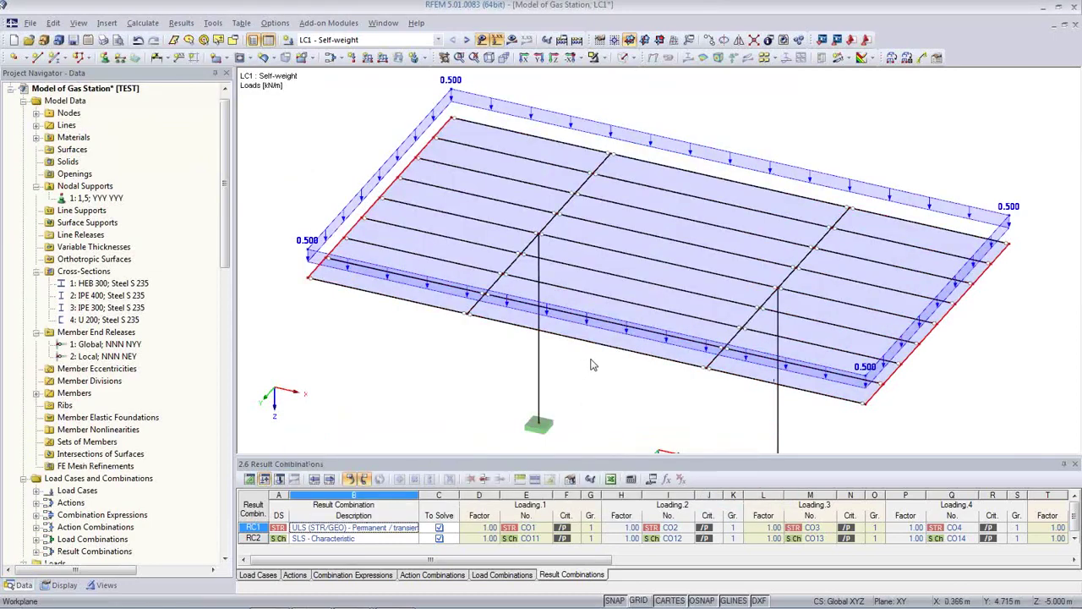
middle_click_drag(593, 364, 538, 338, "ctrl")
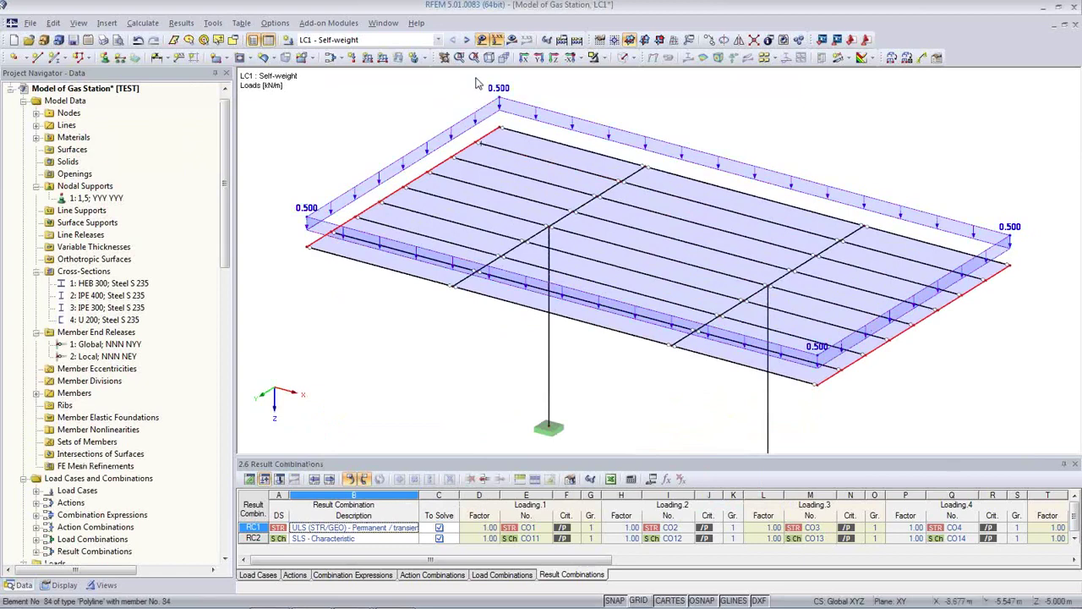
- In LC2 - Snow, apply a 1 kN/m² area load perpendicular to the whole roof plane, with the generated member loads global in X, Y, Z
left_click(467, 40)
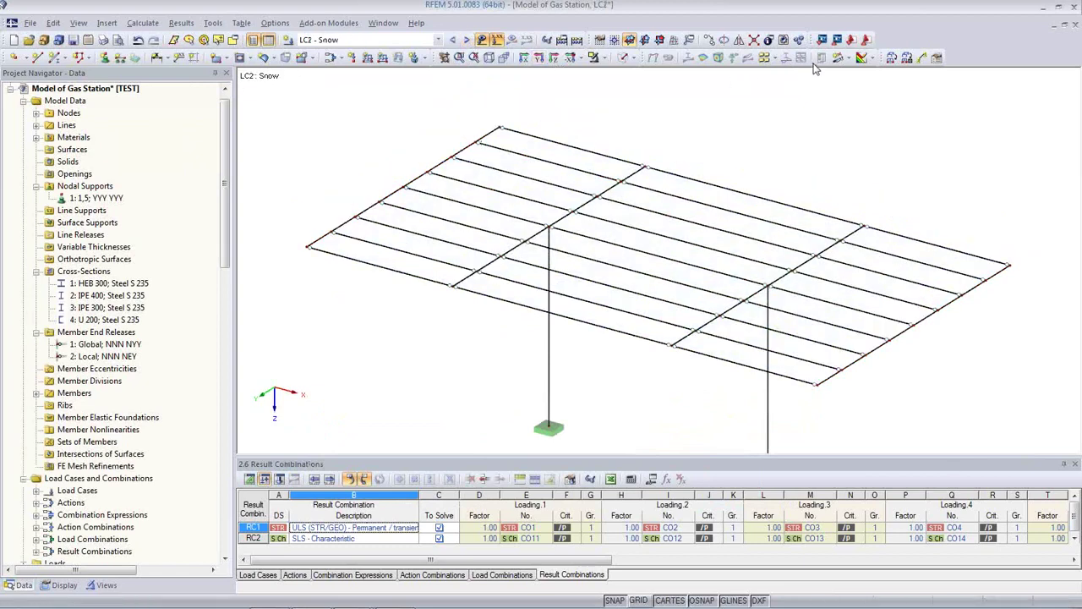
left_click(892, 58)
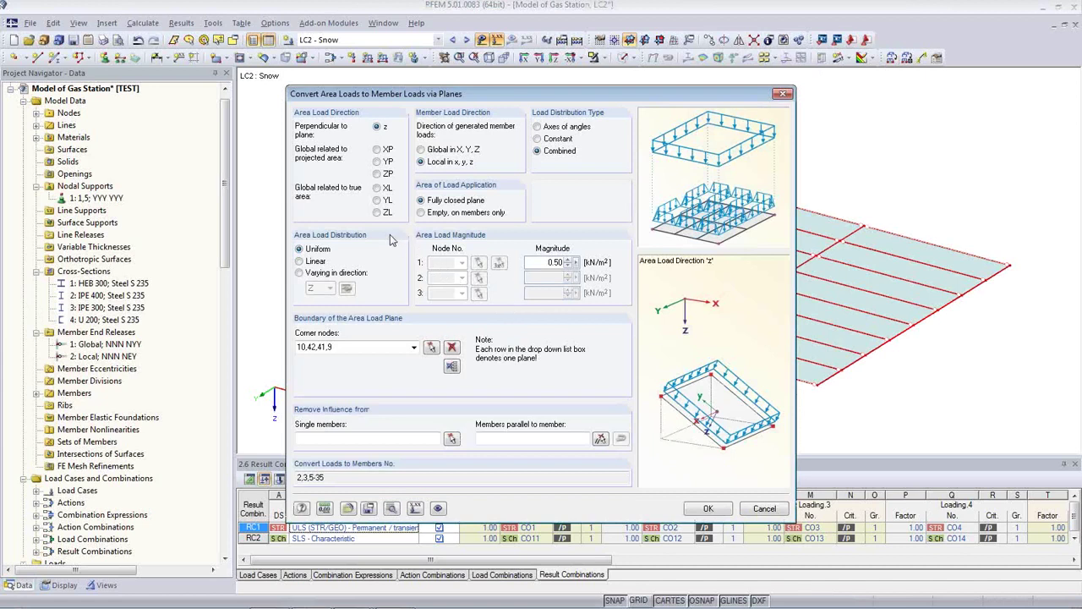
left_click(377, 213)
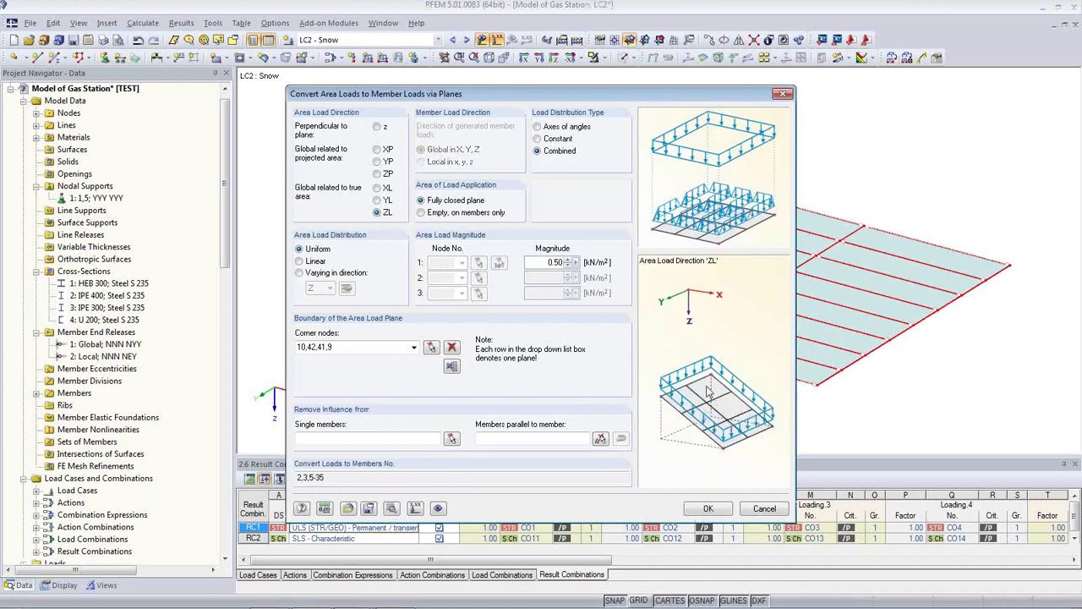
left_click(377, 173)
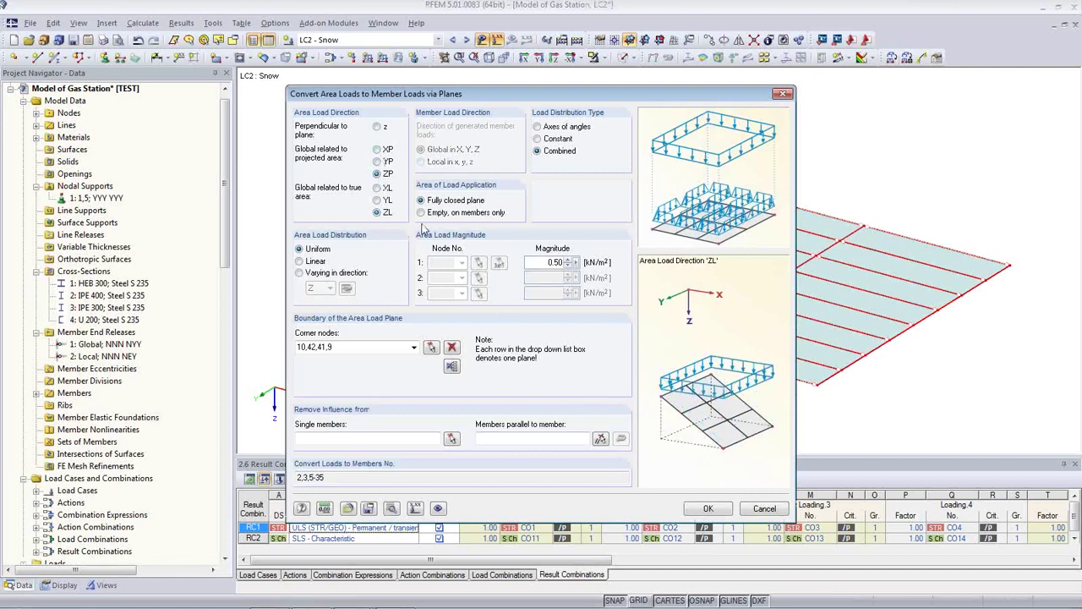
left_click(377, 127)
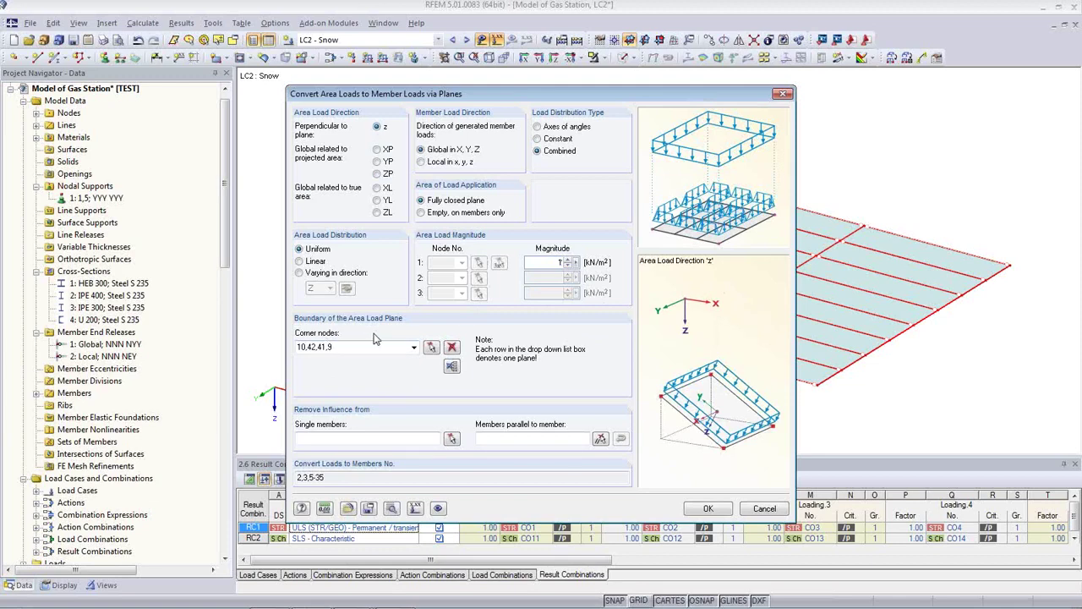
left_click(709, 508)
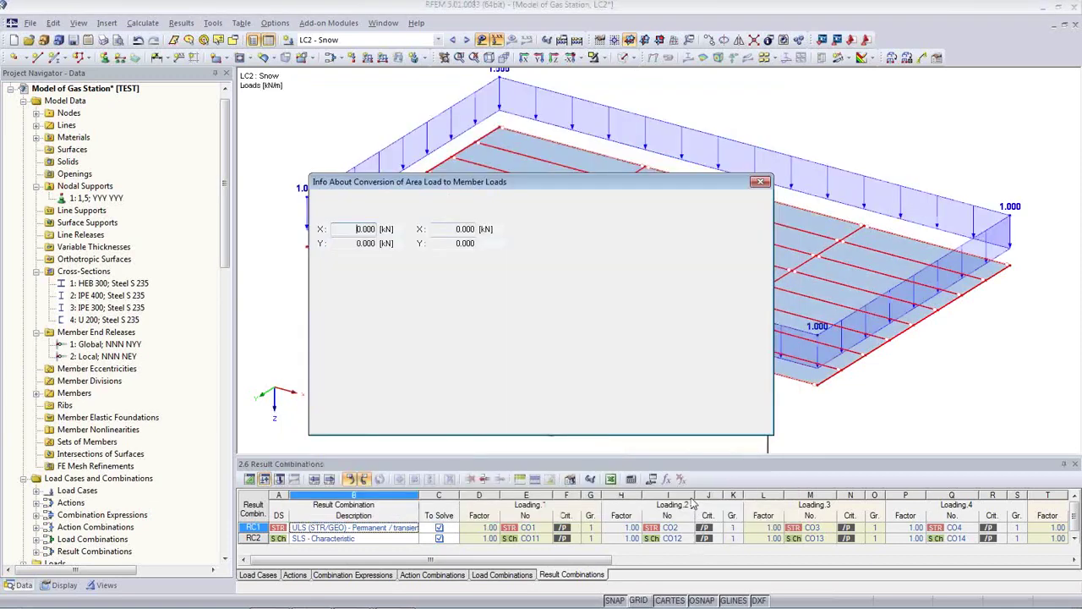
left_click(685, 420)
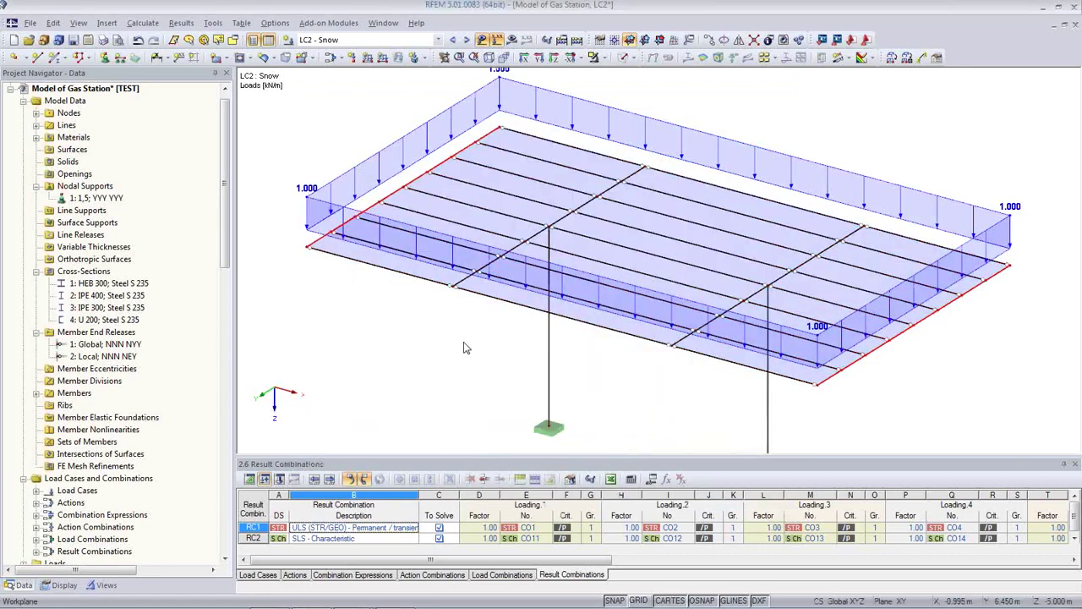
middle_click_drag(454, 303, 436, 329)
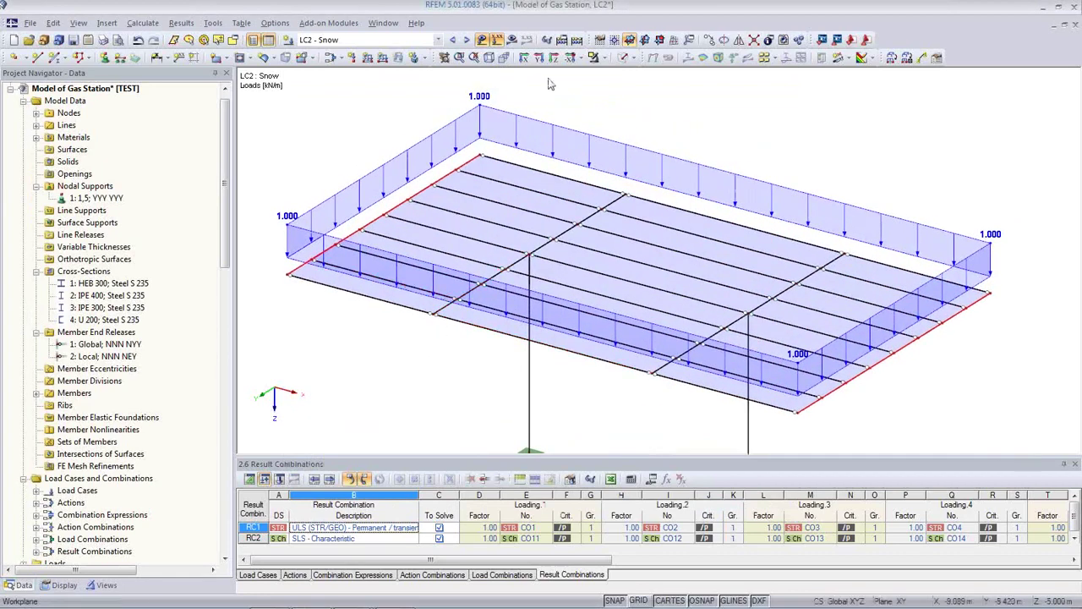
- Activate load case LC3 - Wind in +X and turn on the work plane grid
left_click(454, 40)
left_click(467, 40)
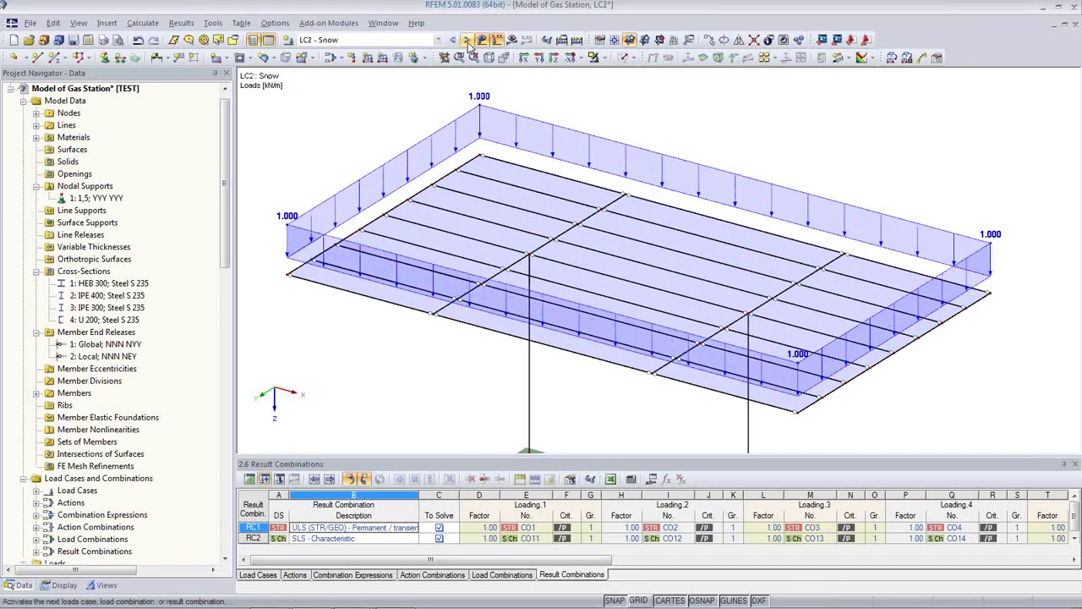
left_click(468, 42)
middle_click_drag(616, 220, 634, 145)
middle_click_drag(692, 347, 720, 382)
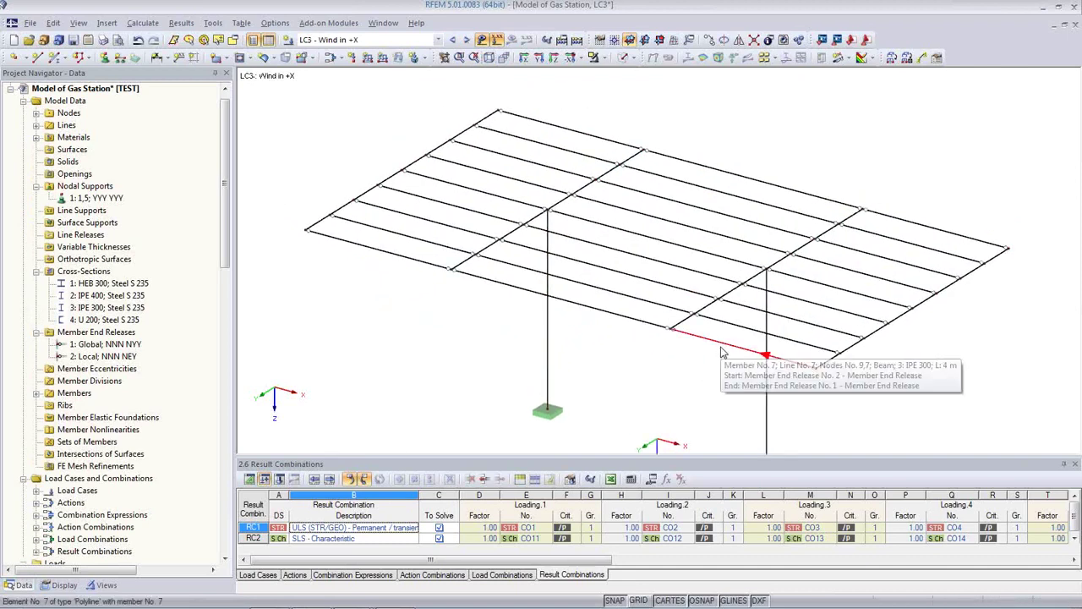
left_click(638, 600)
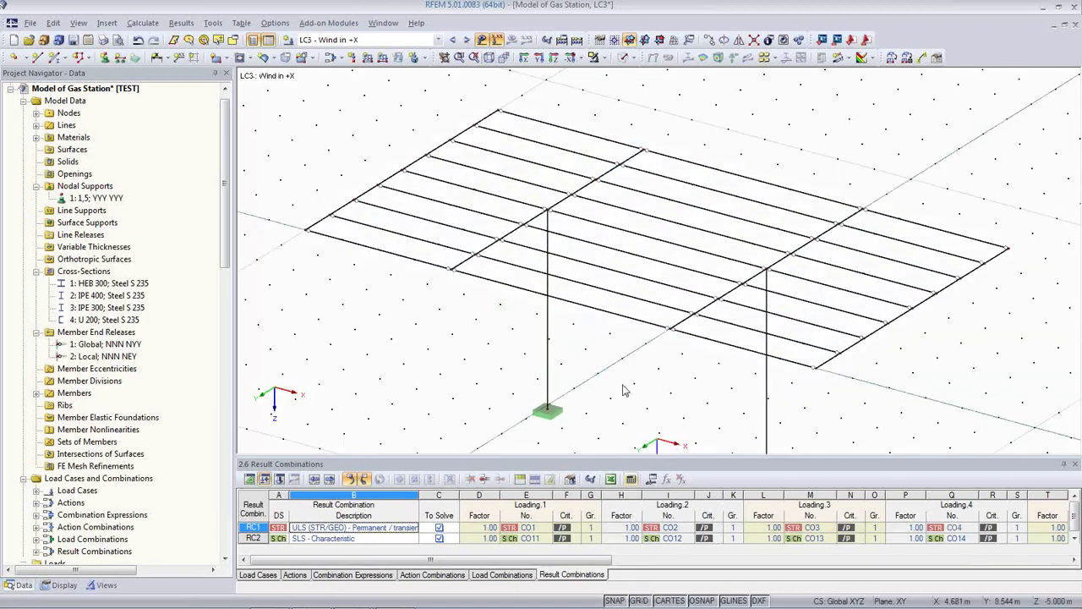
middle_click_drag(633, 331, 659, 339, "ctrl")
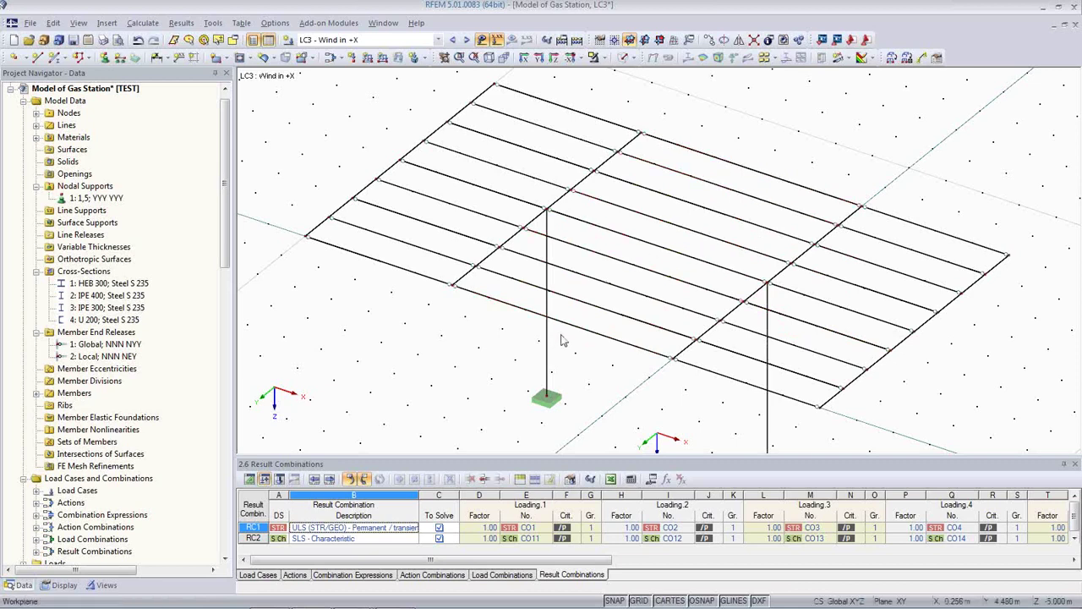
- Place standard nodes at the midpoints of the roof's two long edges to divide the roof into halves
left_click(16, 60)
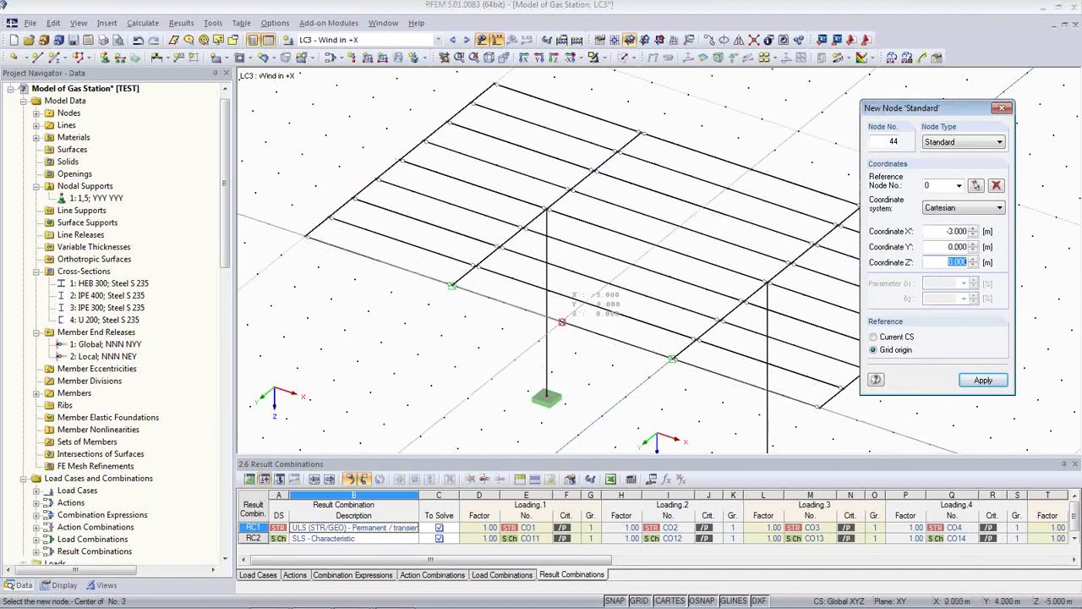
key("Escape")
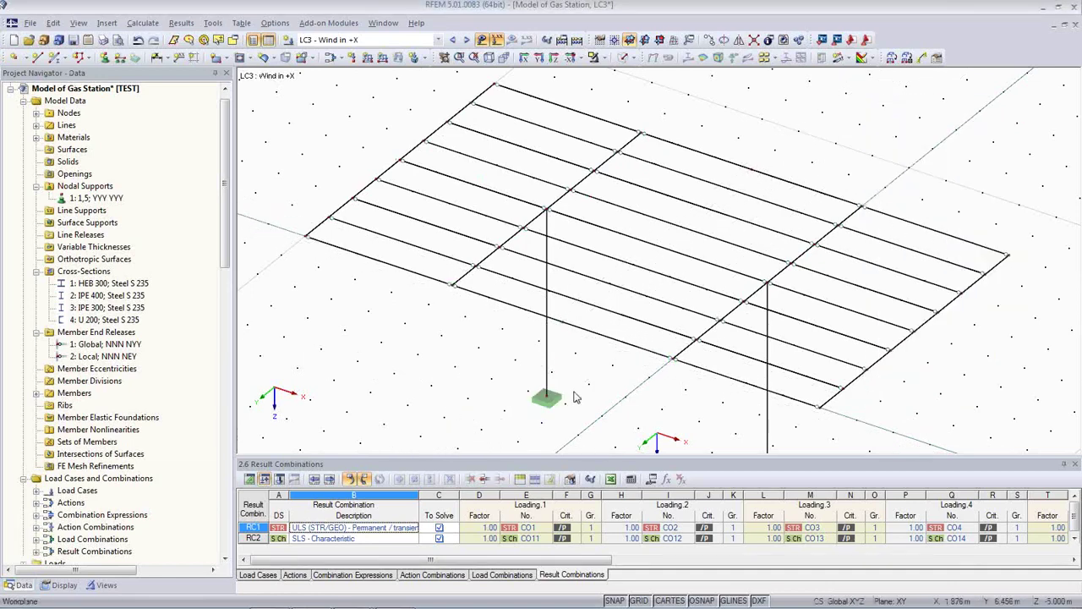
middle_click_drag(578, 398, 558, 364, "ctrl")
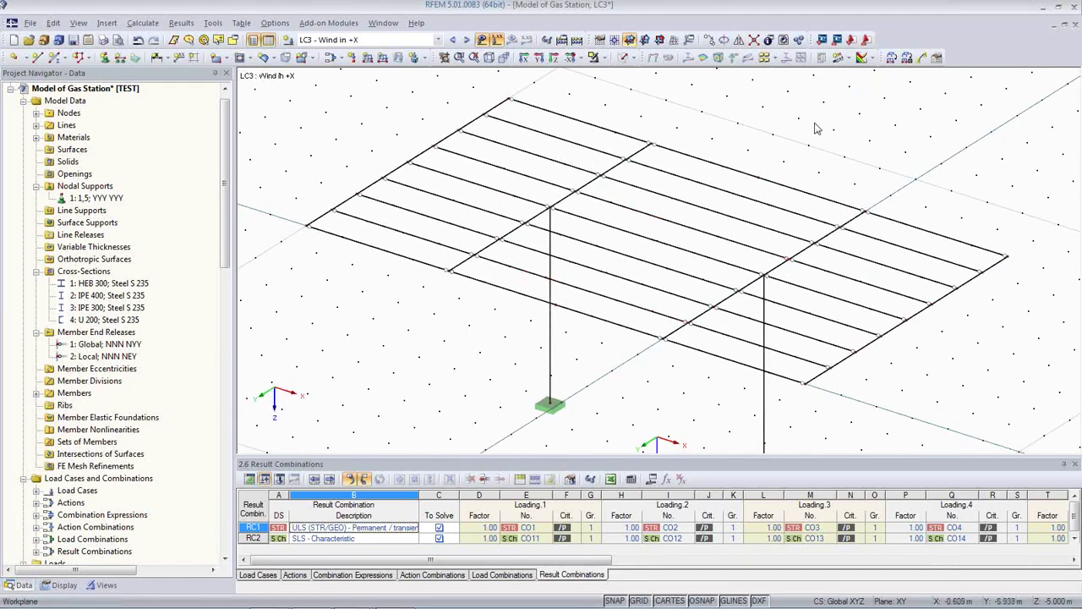
- In LC3, convert a uniform 0.10 kN/m² area load perpendicular to the plane into member loads on the roof half bounded by nodes 42,43,44,10
left_click(892, 57)
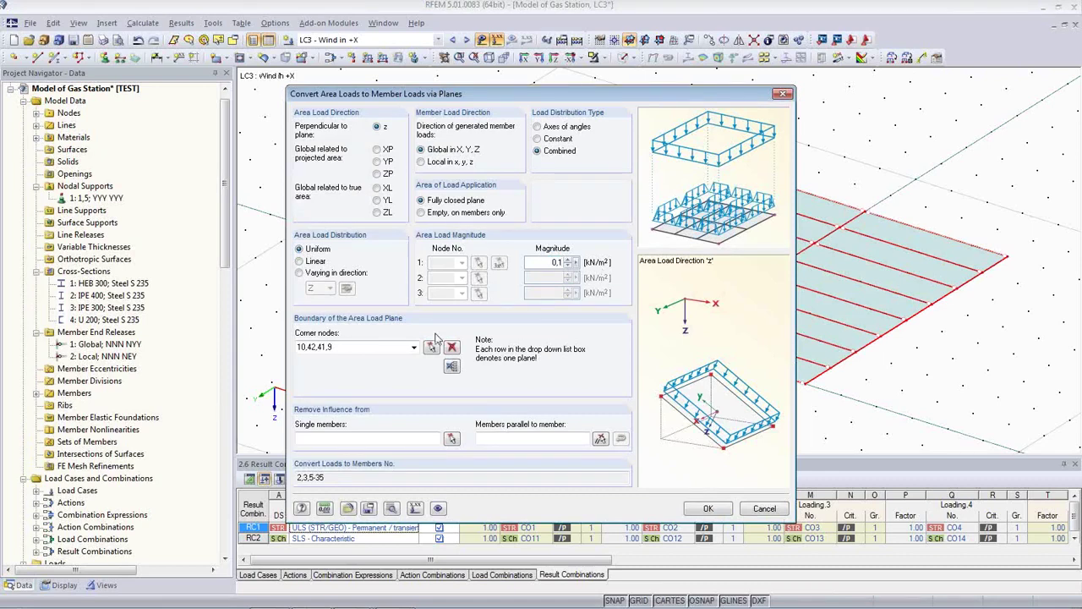
left_click(452, 366)
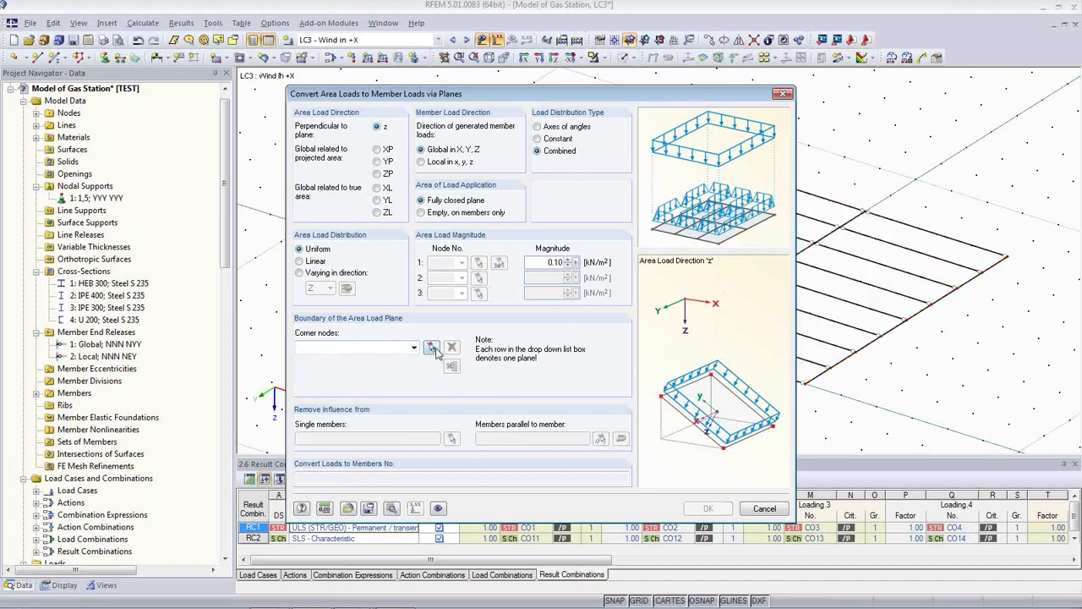
left_click(510, 97)
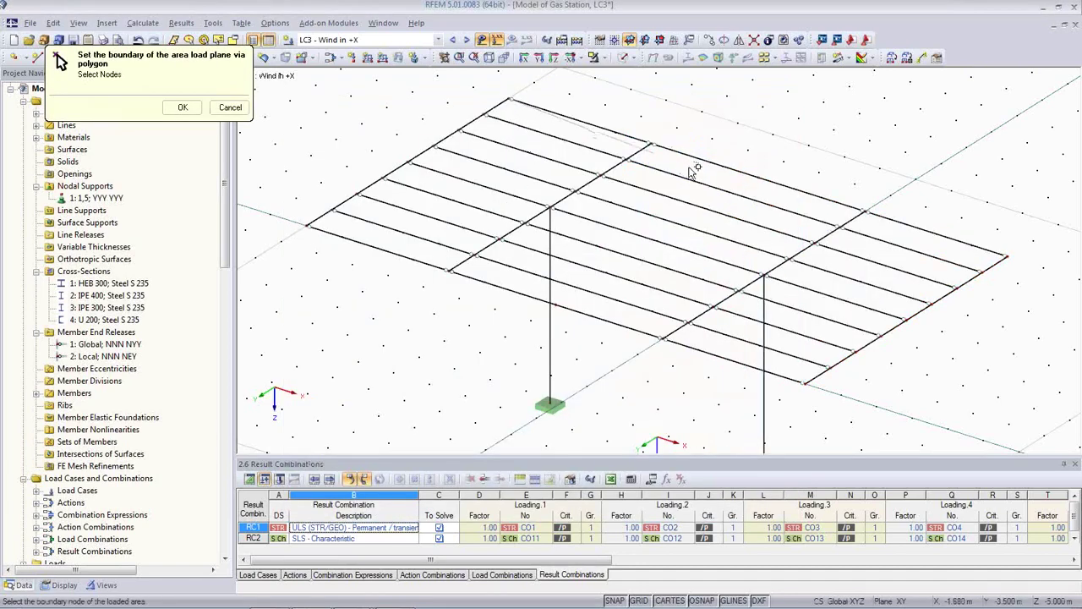
left_click(757, 176)
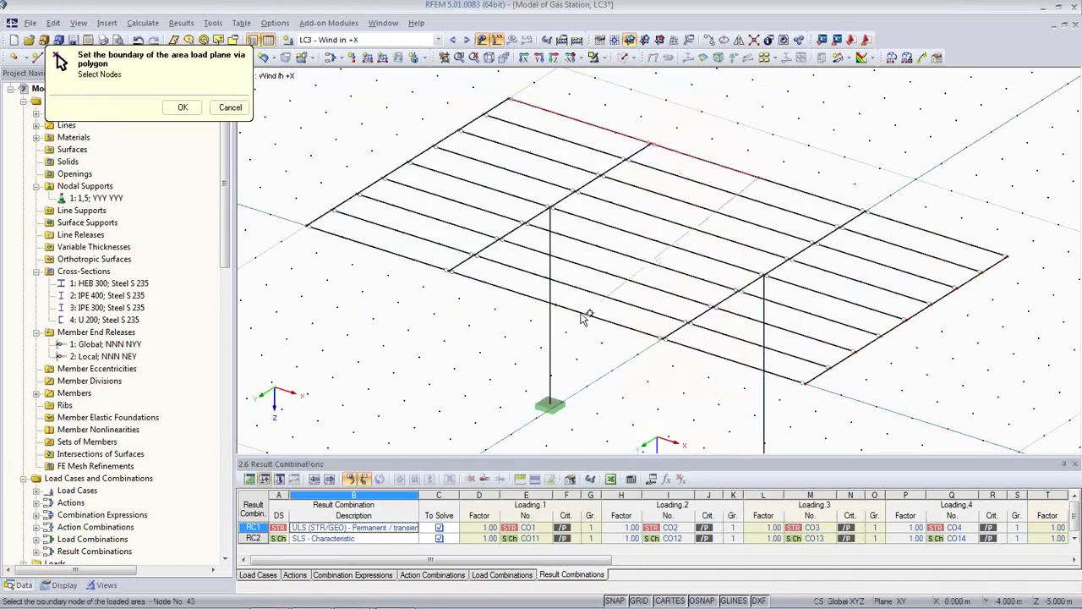
left_click(553, 303)
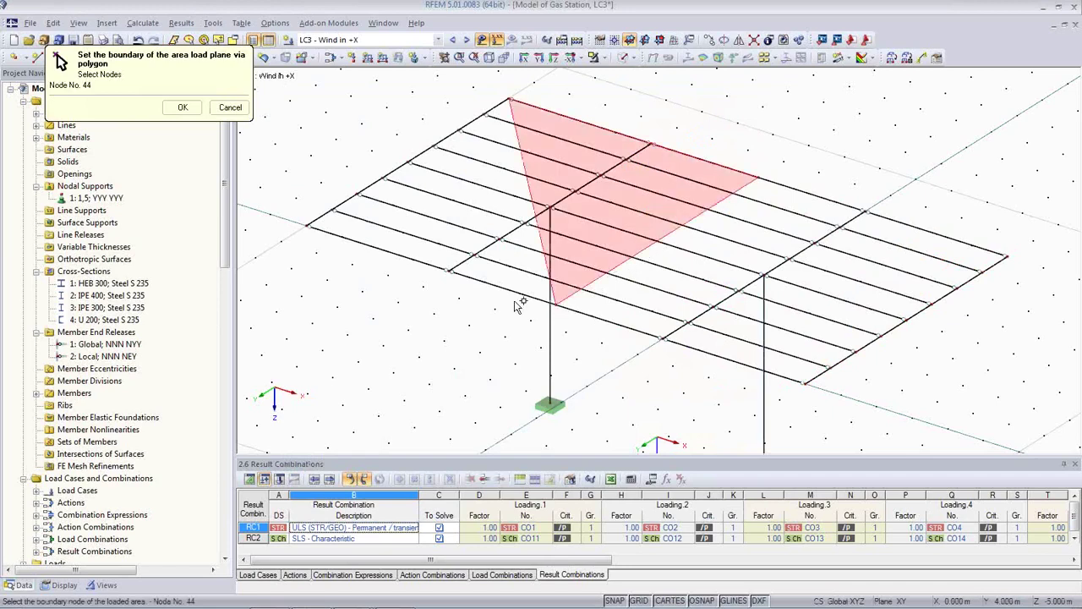
left_click(307, 228)
left_click(510, 100)
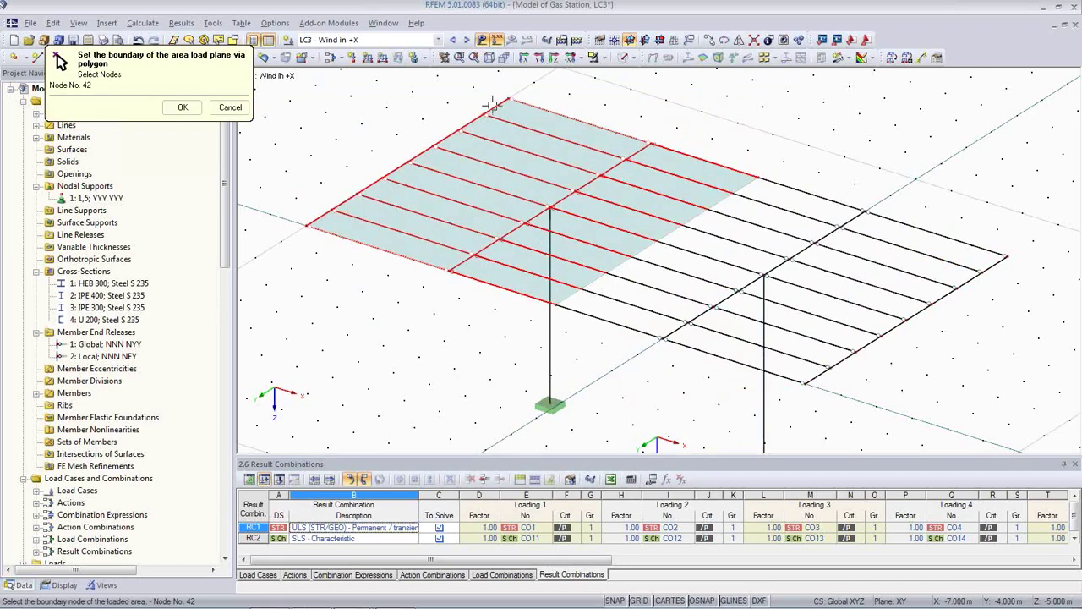
left_click(183, 108)
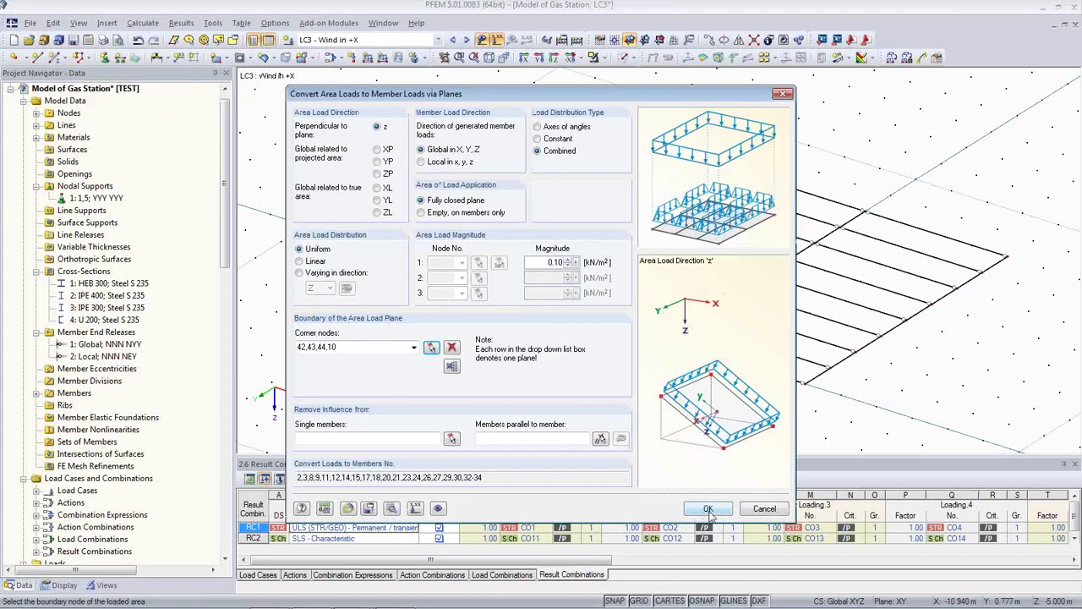
left_click(708, 510)
left_click(687, 423)
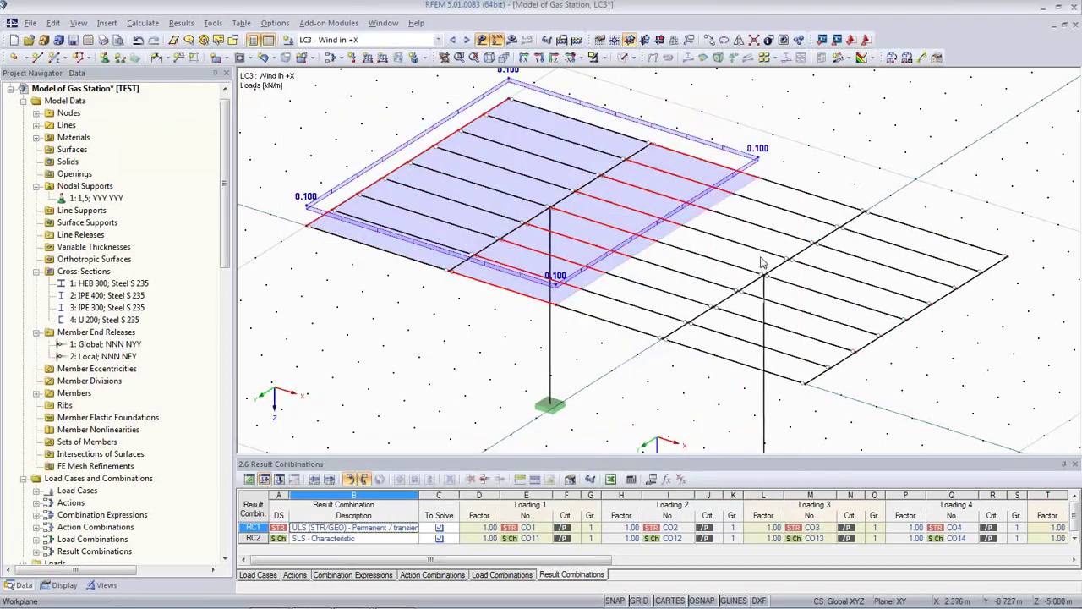
- Display the generated wind load separately and examine the individual member loads on the roof beams
right_click(347, 186)
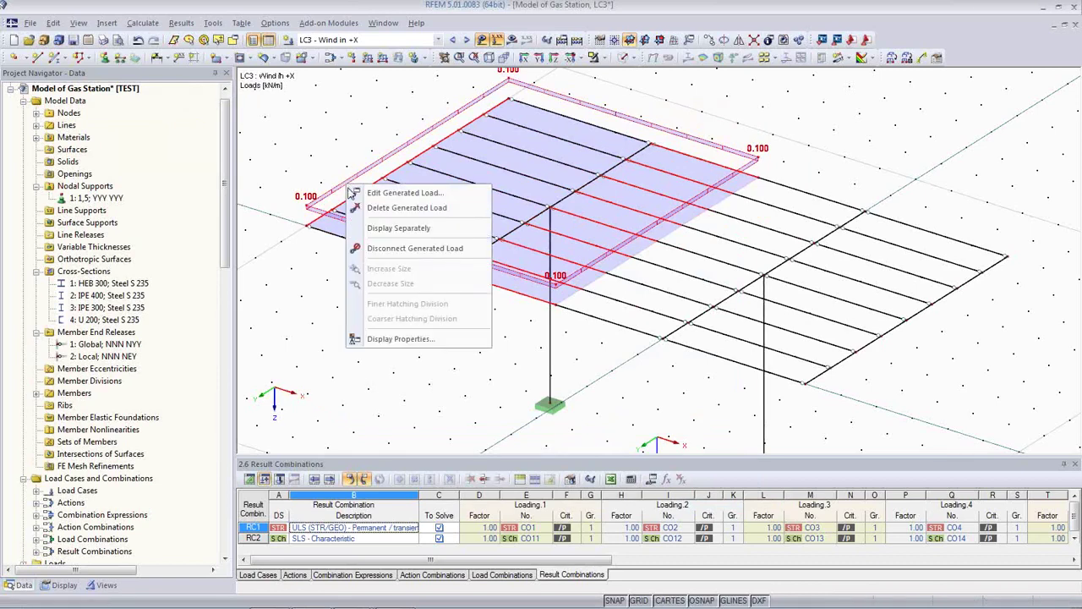
left_click(379, 236)
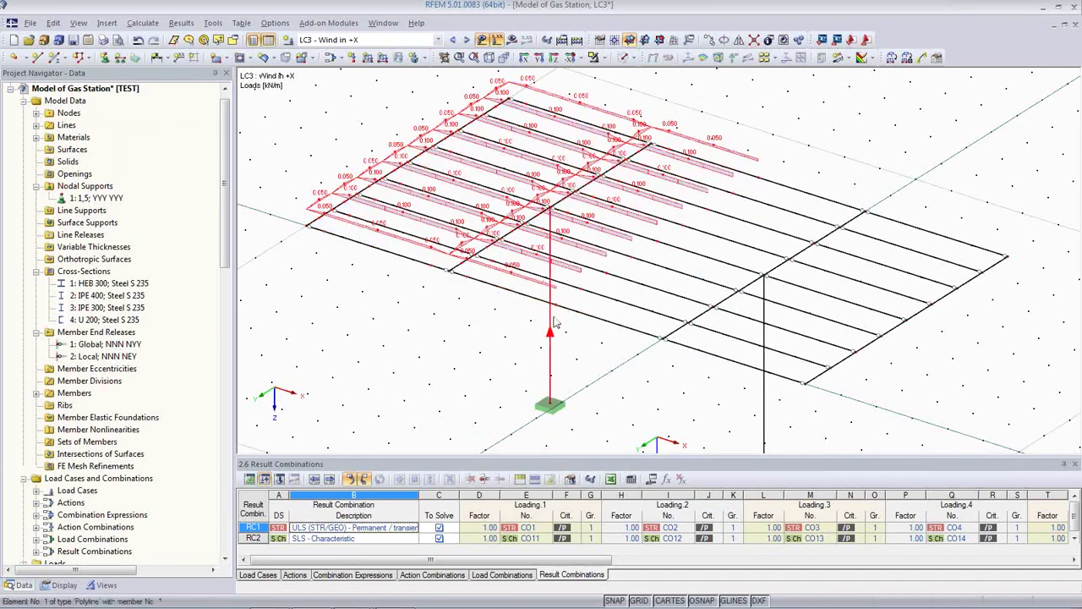
scroll(565, 267, "up", 2)
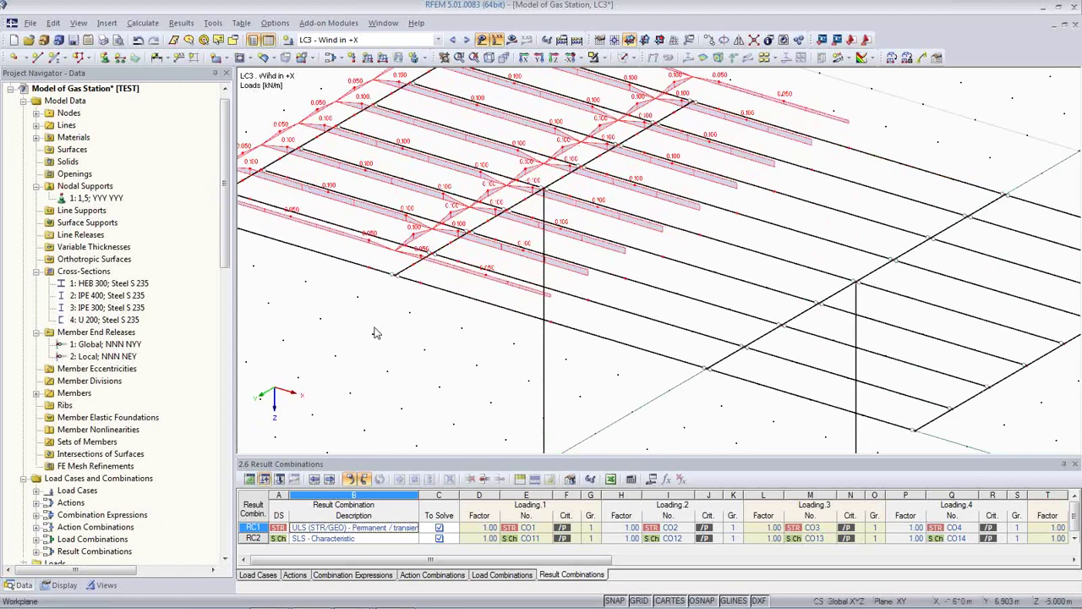
- Turn off the separate display of the generated member loads from area loads in load case LC3
scroll(471, 264, "down", 1)
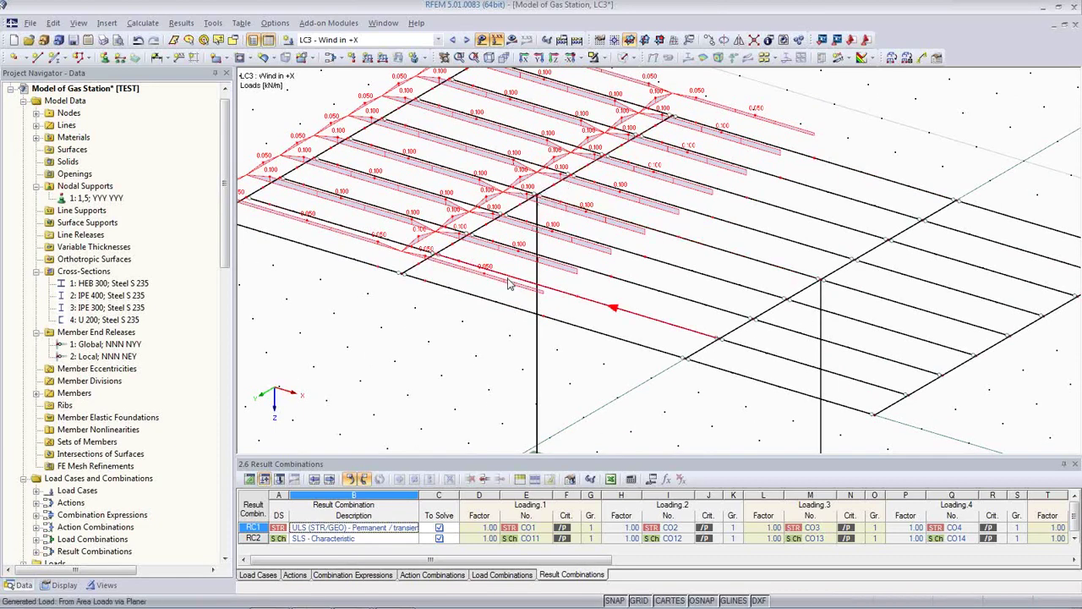
right_click(320, 148)
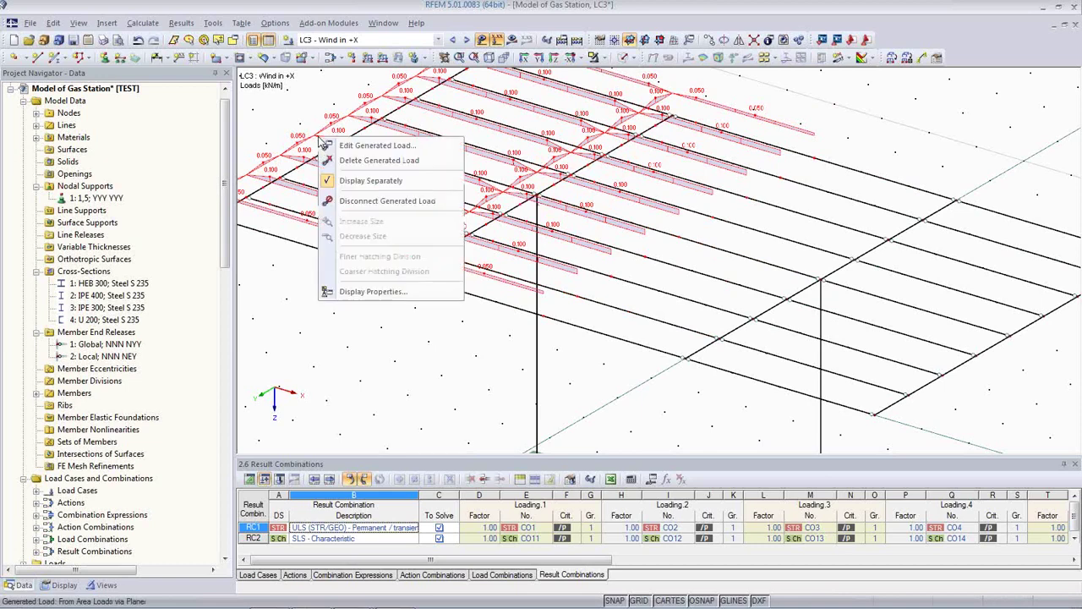
left_click(372, 181)
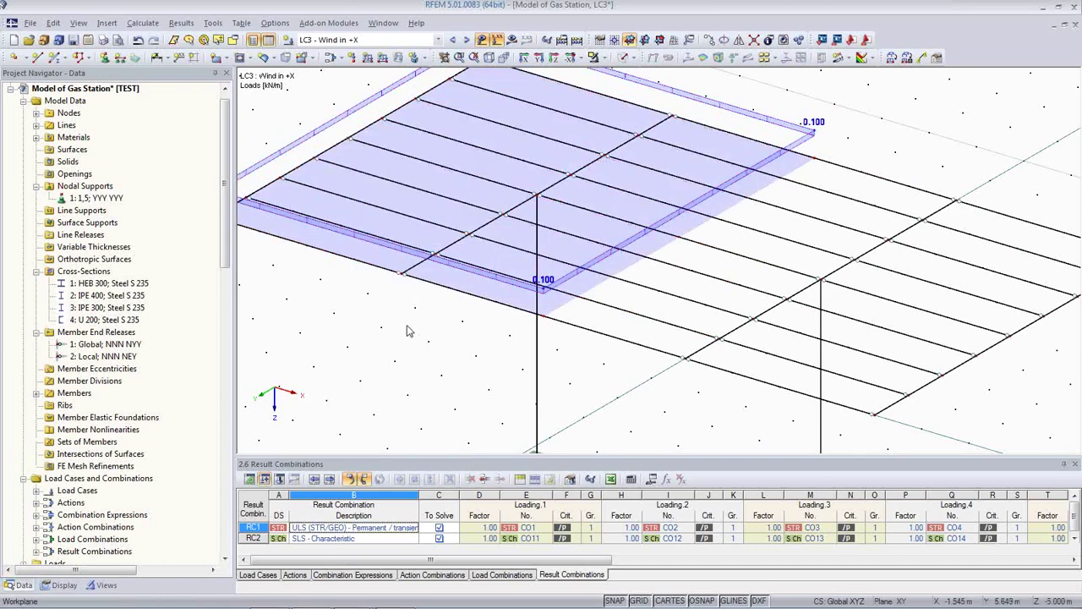
scroll(372, 330, "down", 3)
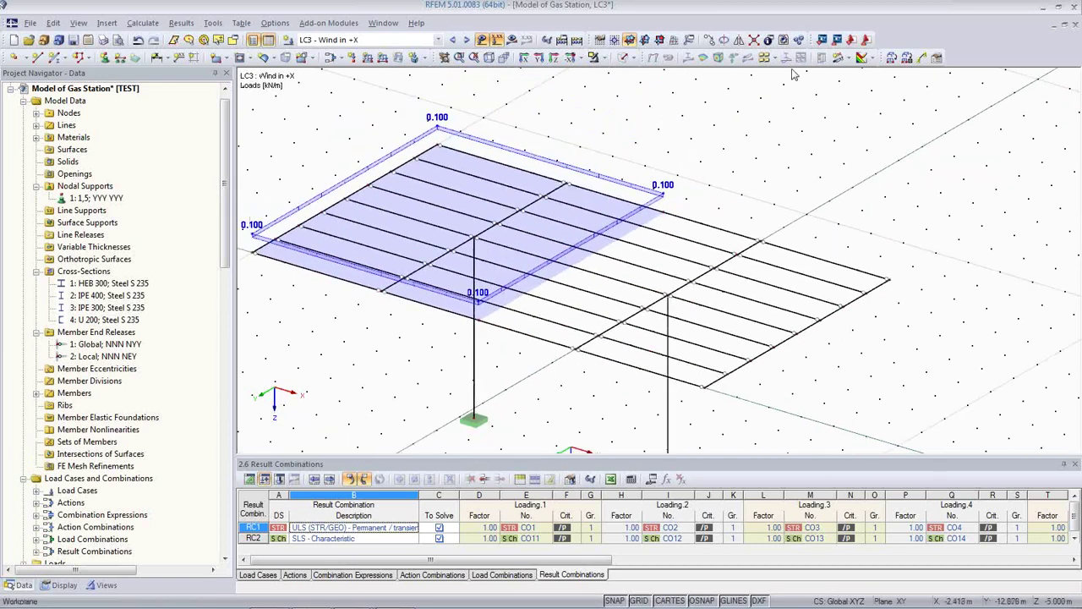
- Generate member loads in LC3 from a -0.25 kN/m² area load on the +X roof half bounded by nodes 43, 41, 9 and 44
left_click(881, 58)
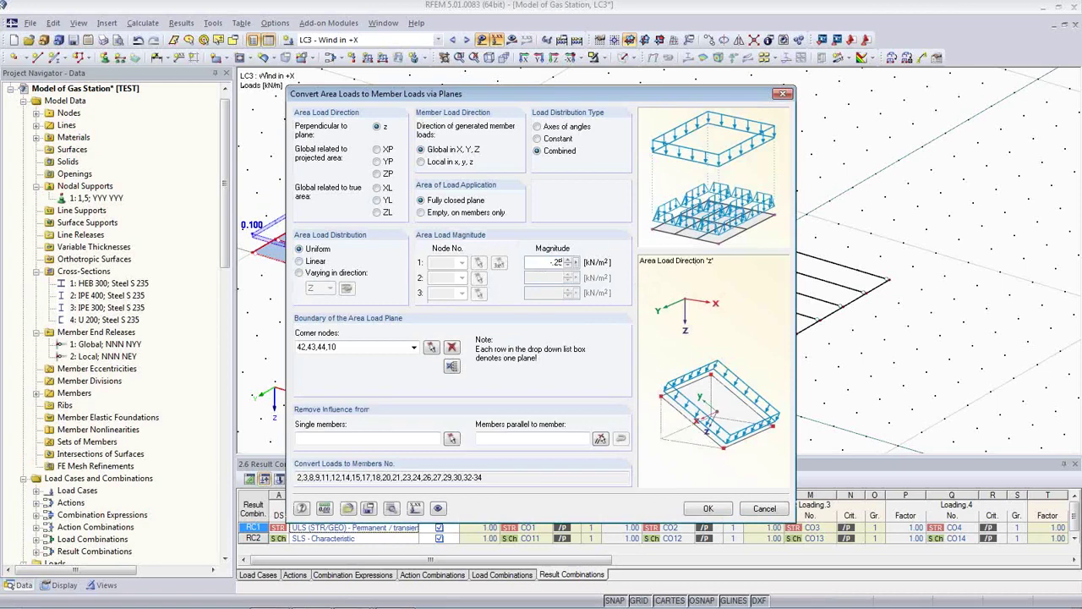
left_click(451, 365)
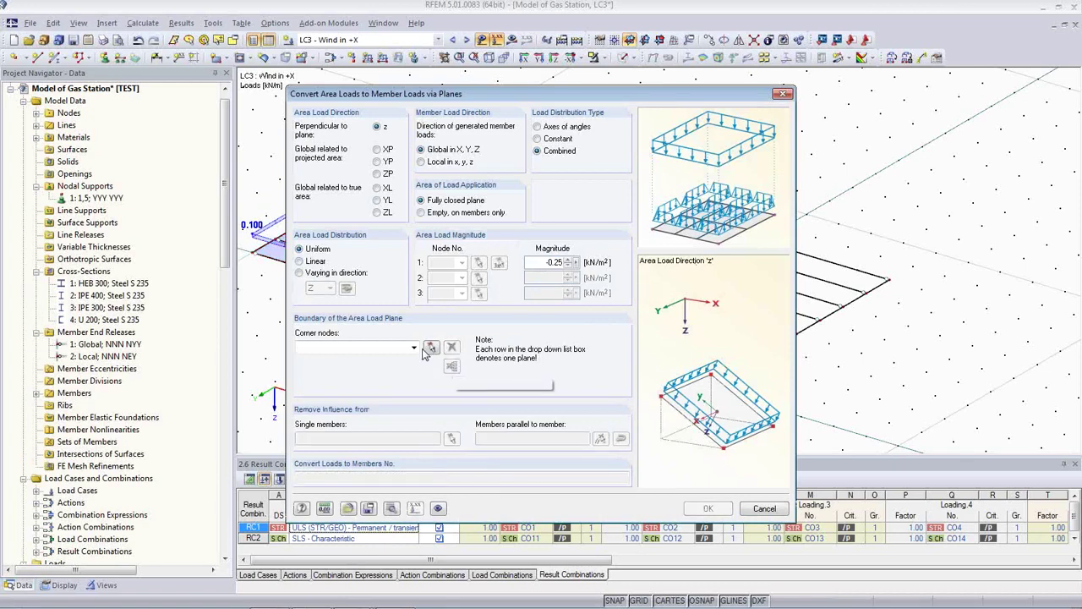
left_click(431, 347)
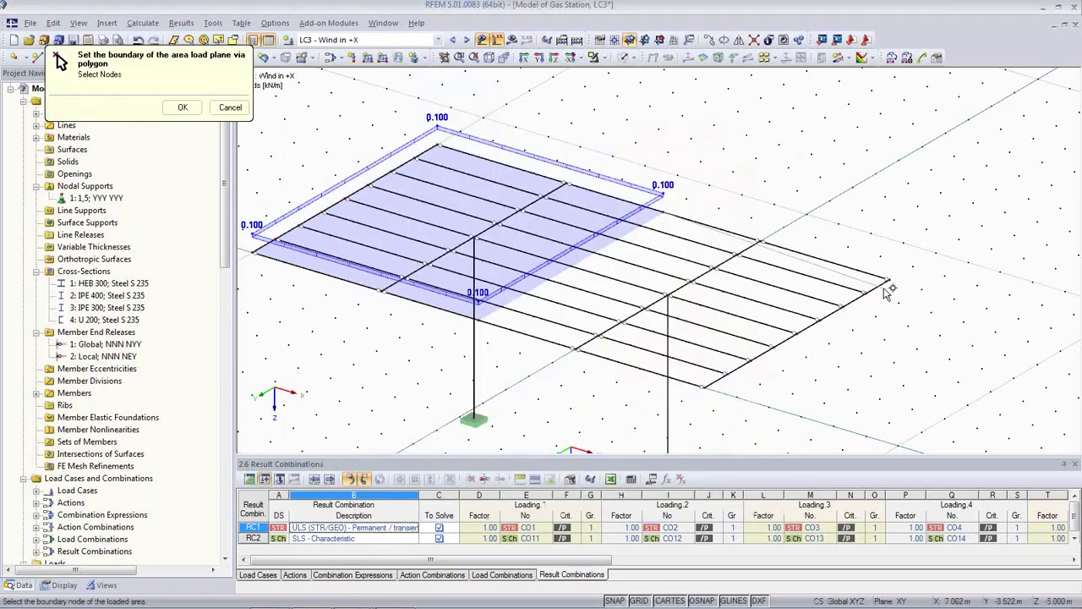
left_click(701, 388)
left_click(477, 315)
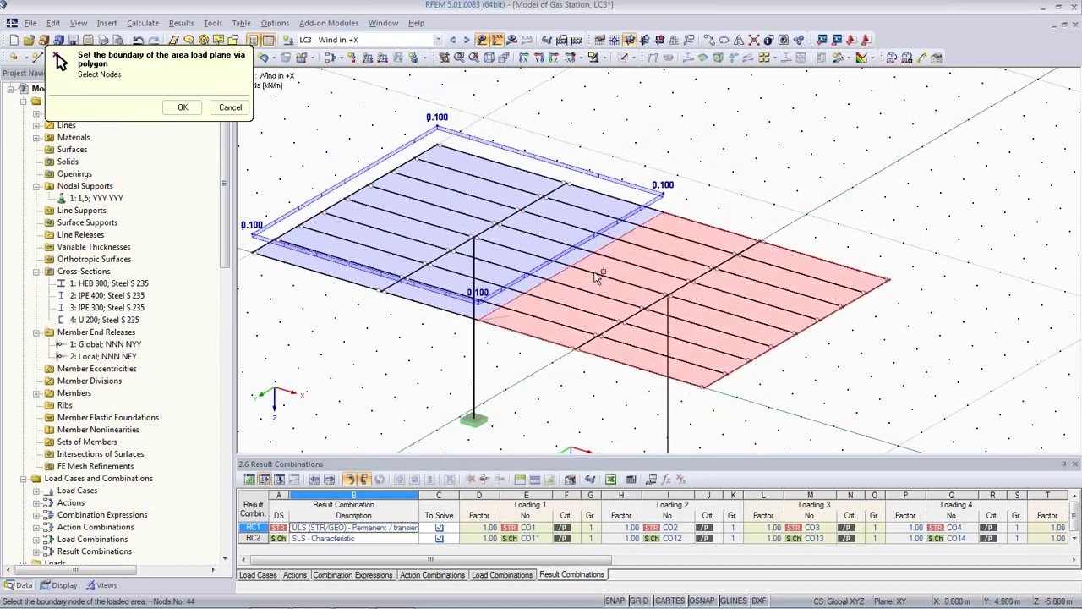
left_click(661, 215)
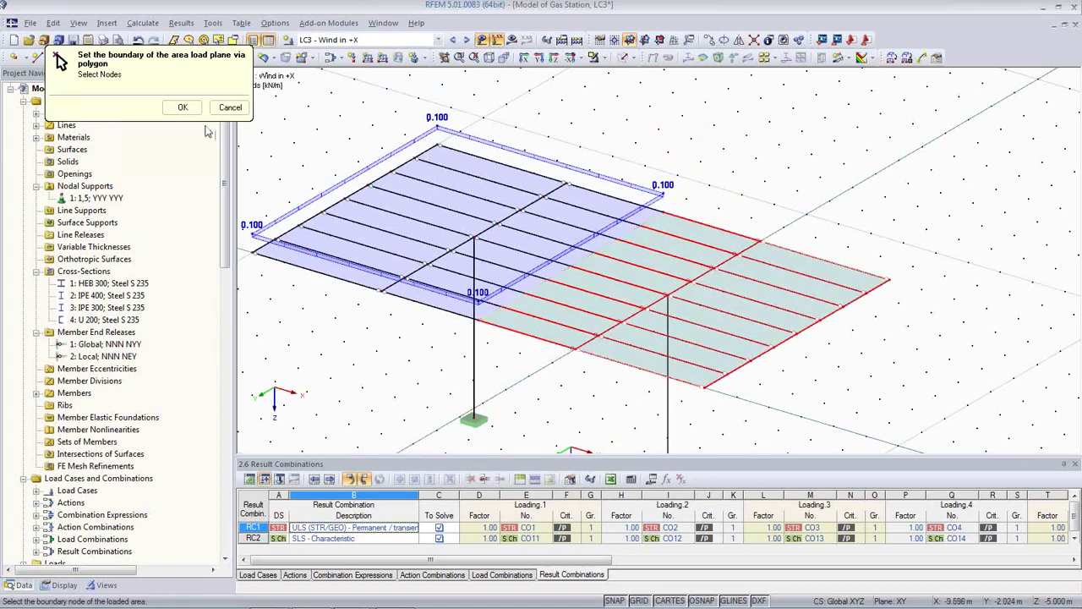
left_click(183, 108)
left_click(698, 508)
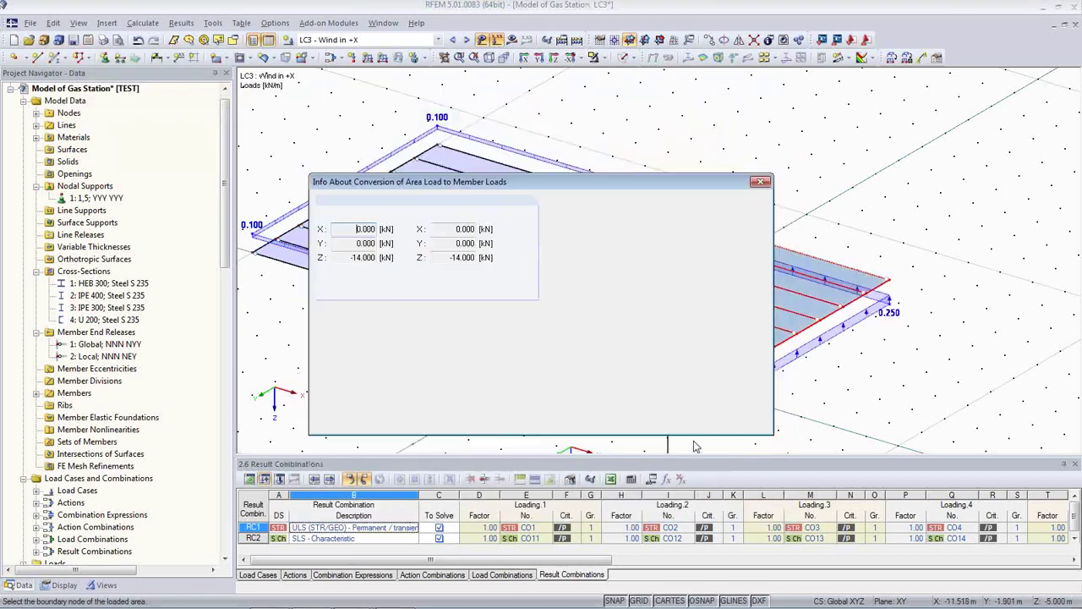
left_click(685, 421)
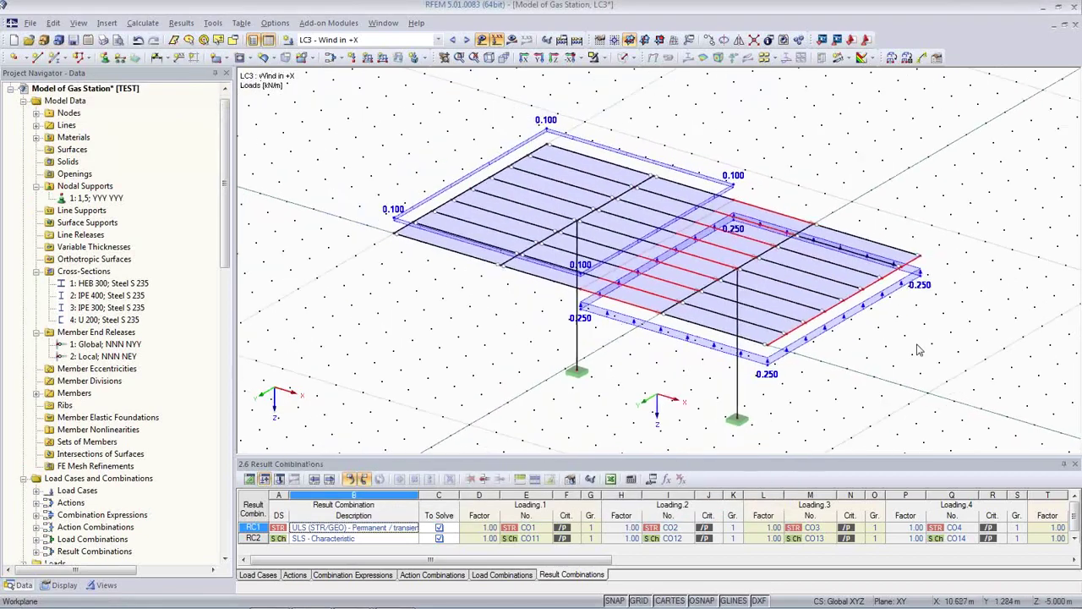
- In load case LC4 - Wind in -Y, generate member loads from a -0.25 kN/m² area load bounded by nodes 42, 41, 25 and 26
left_click(466, 40)
middle_click_drag(560, 257, 499, 307, "ctrl")
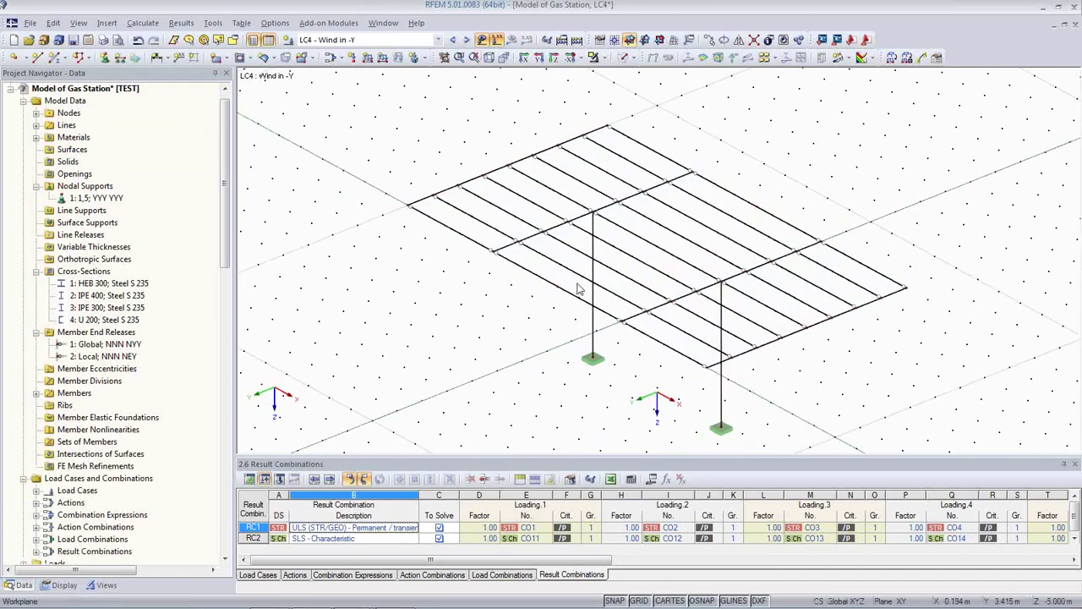
left_click(921, 57)
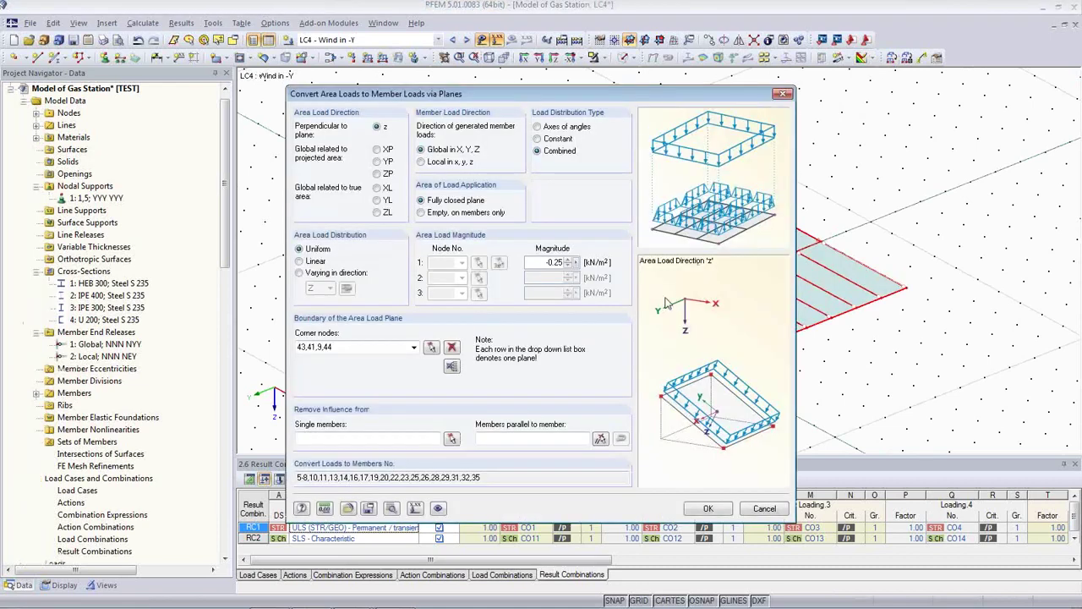
left_click(451, 366)
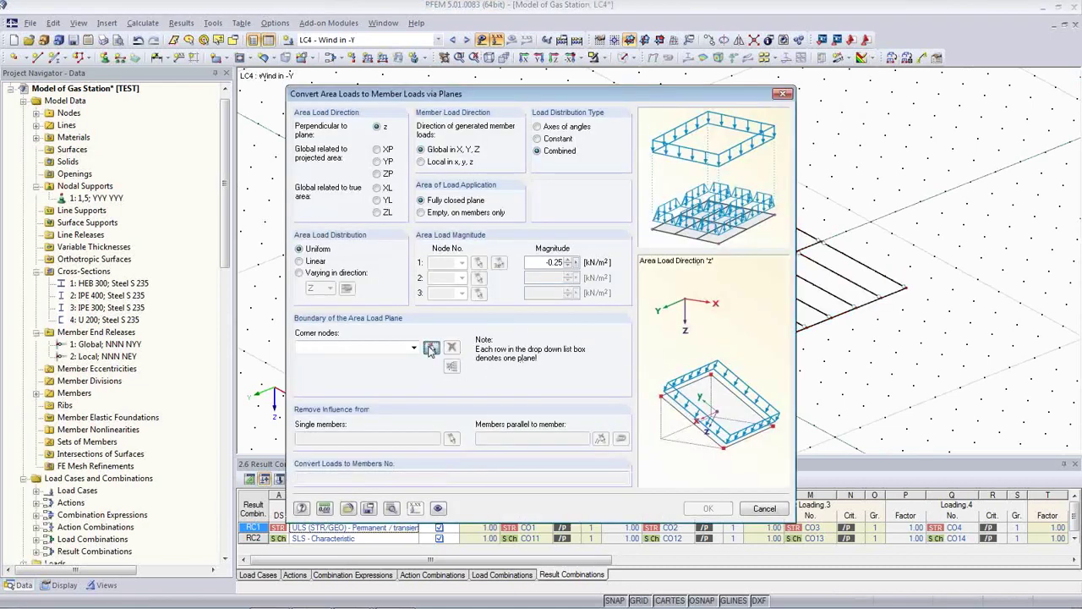
left_click(431, 349)
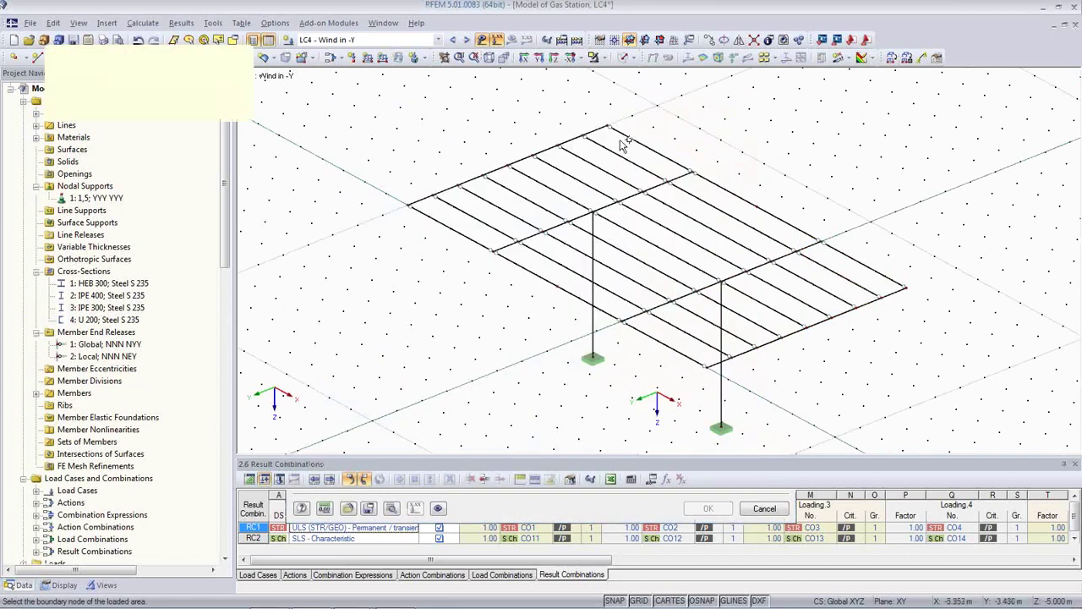
left_click(903, 288)
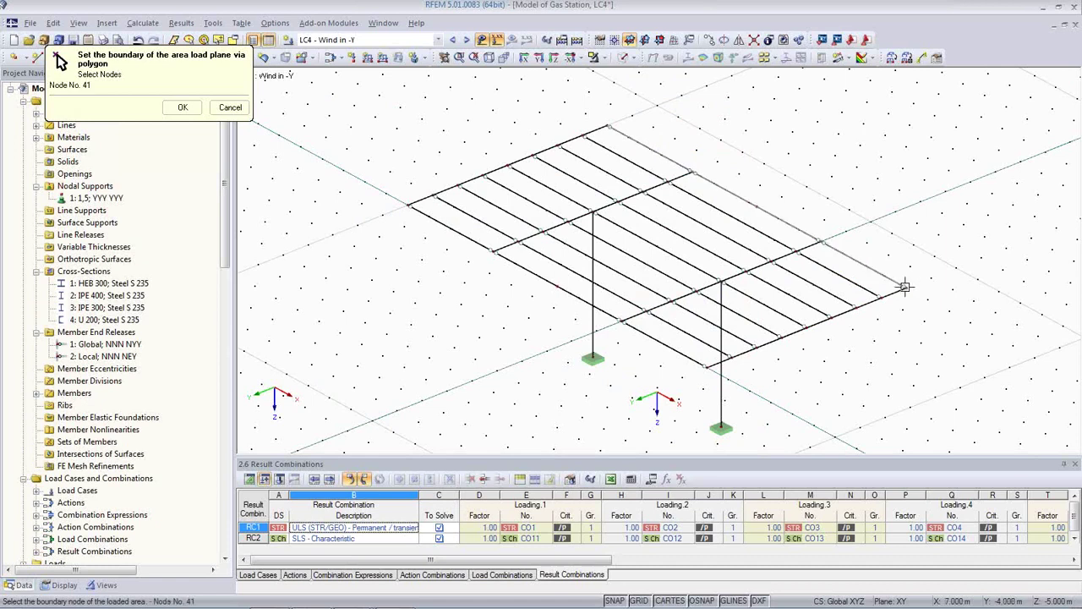
left_click(804, 327)
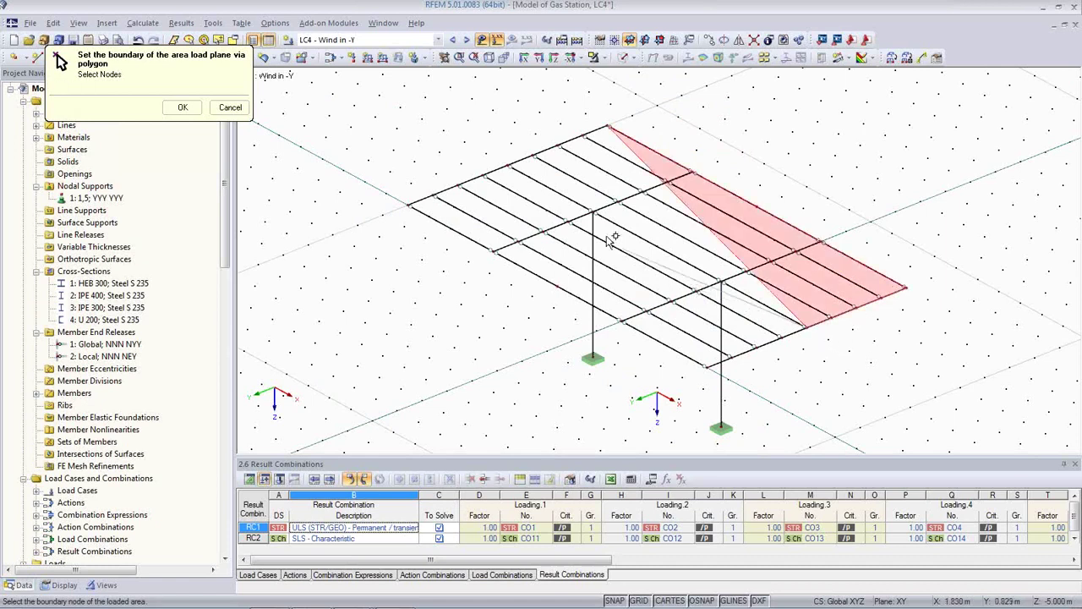
left_click(509, 164)
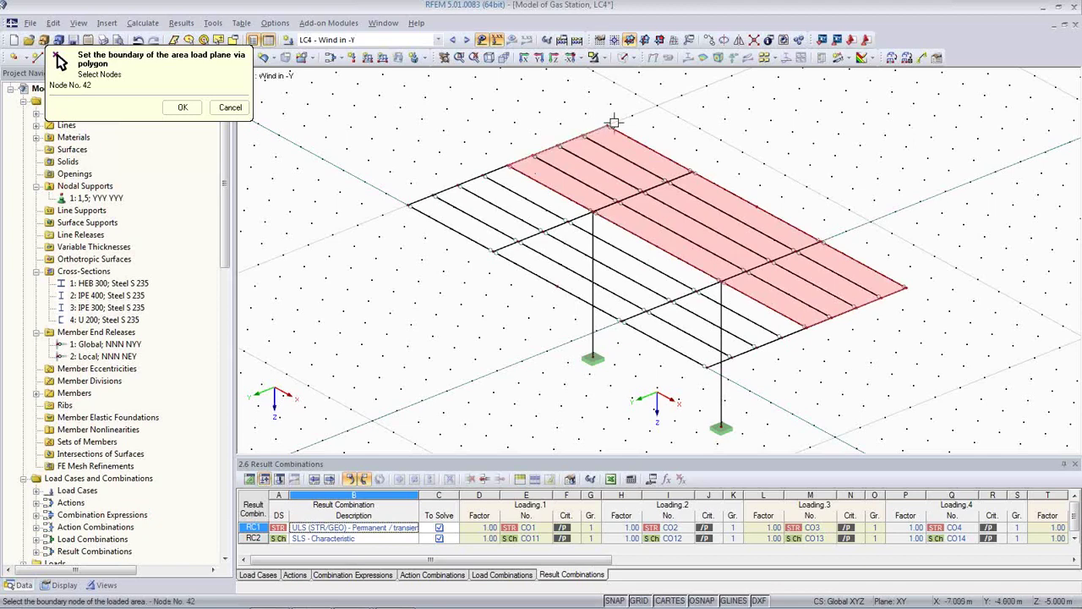
left_click(613, 127)
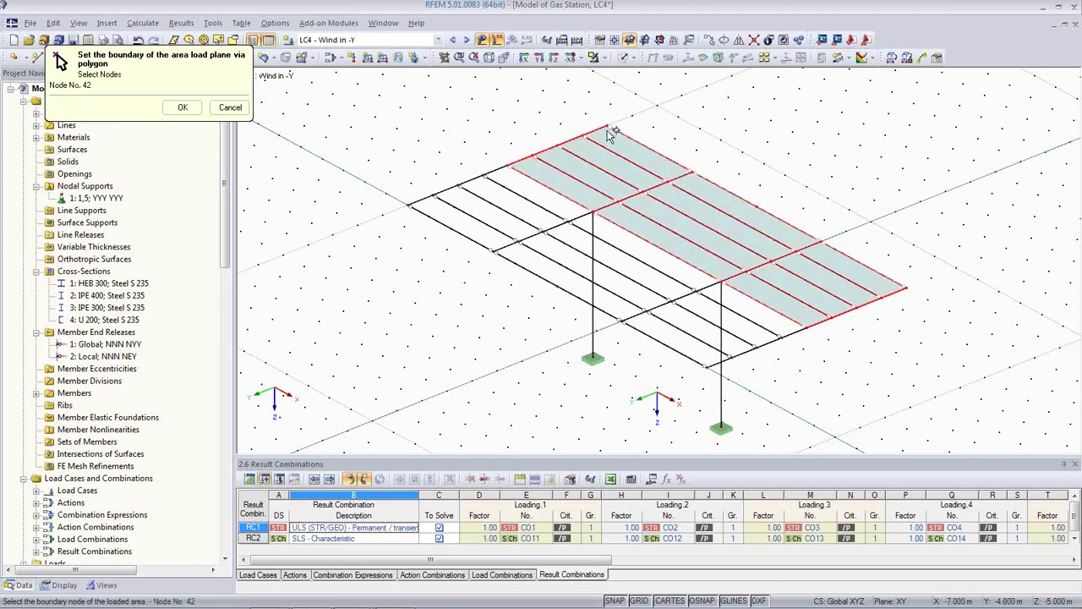
left_click(182, 106)
left_click(702, 509)
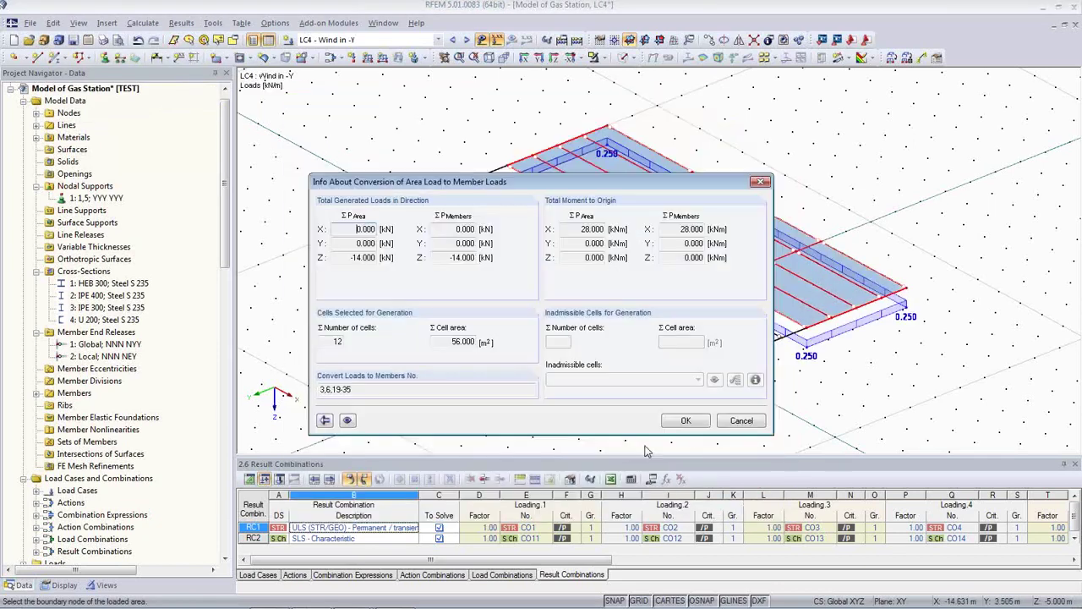
left_click(683, 421)
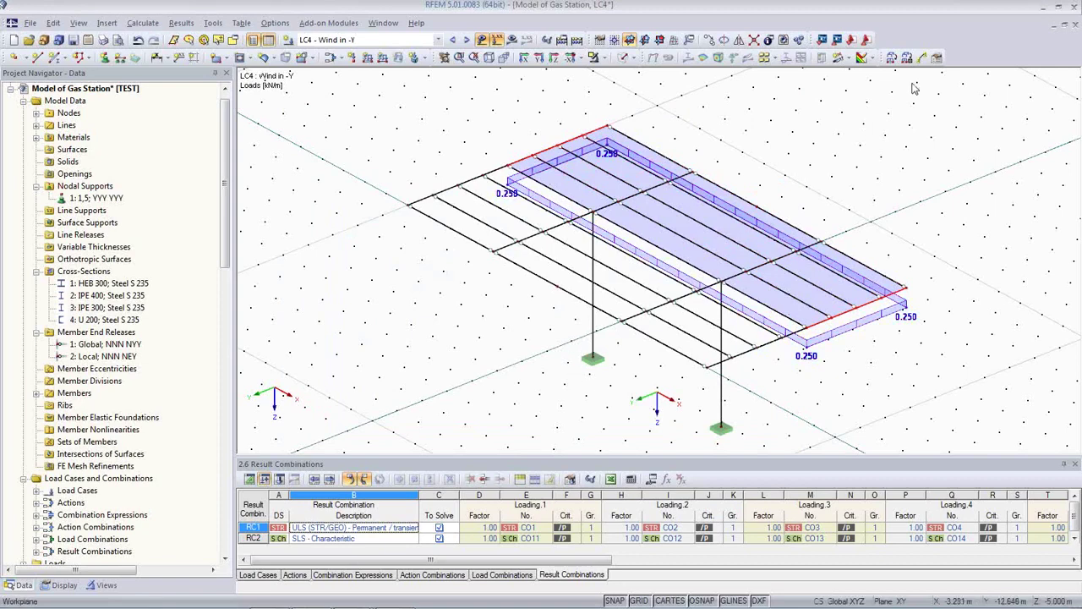
- Generate member loads in LC4 from a 0.1 kN/m² area load covering the remaining +Y half of the roof
left_click(892, 57)
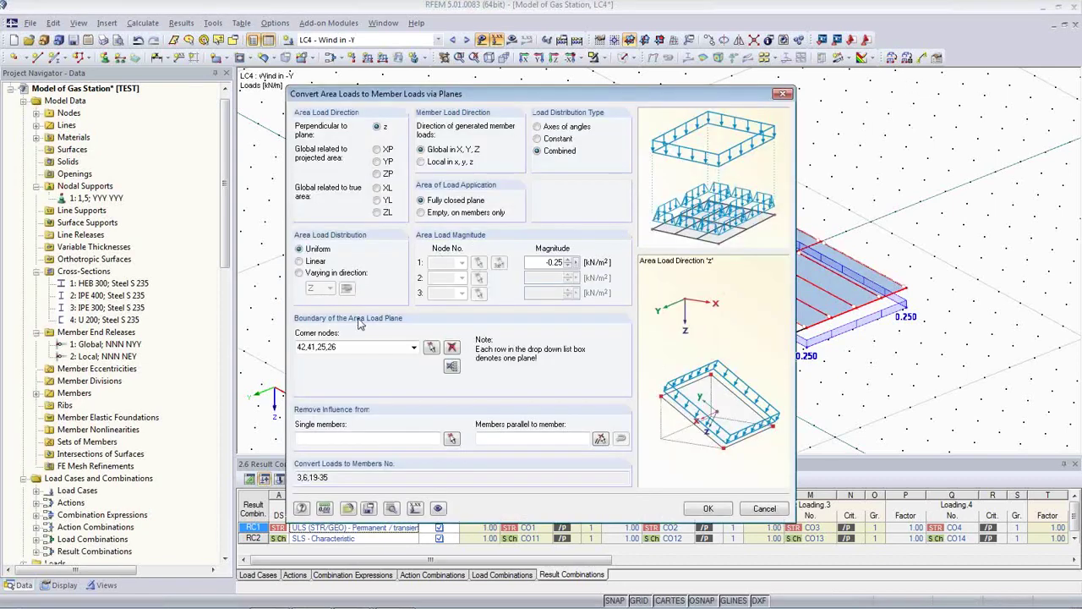
left_click(452, 366)
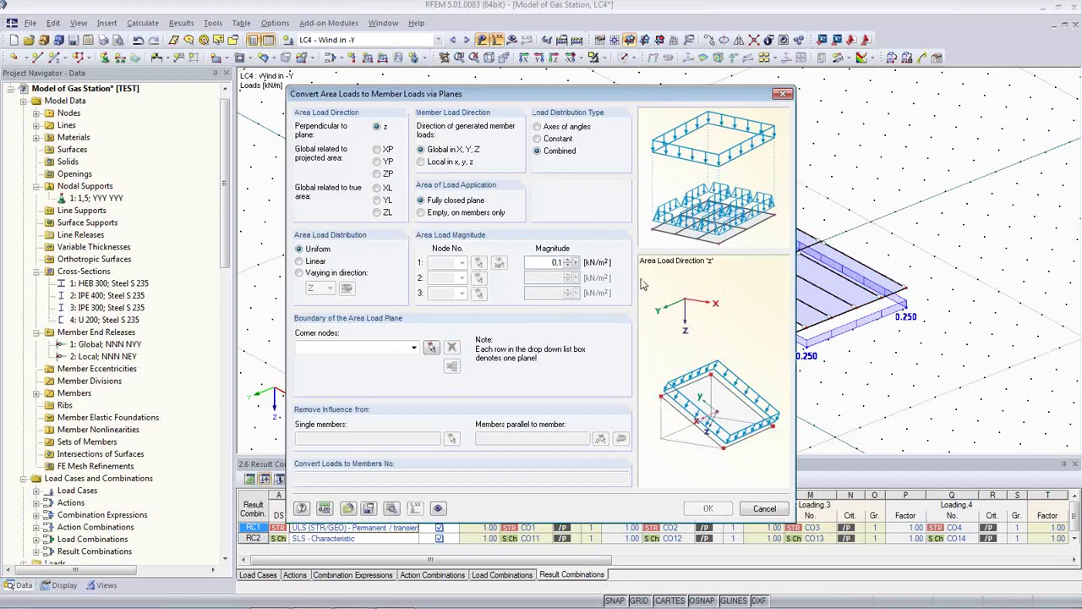
left_click(431, 348)
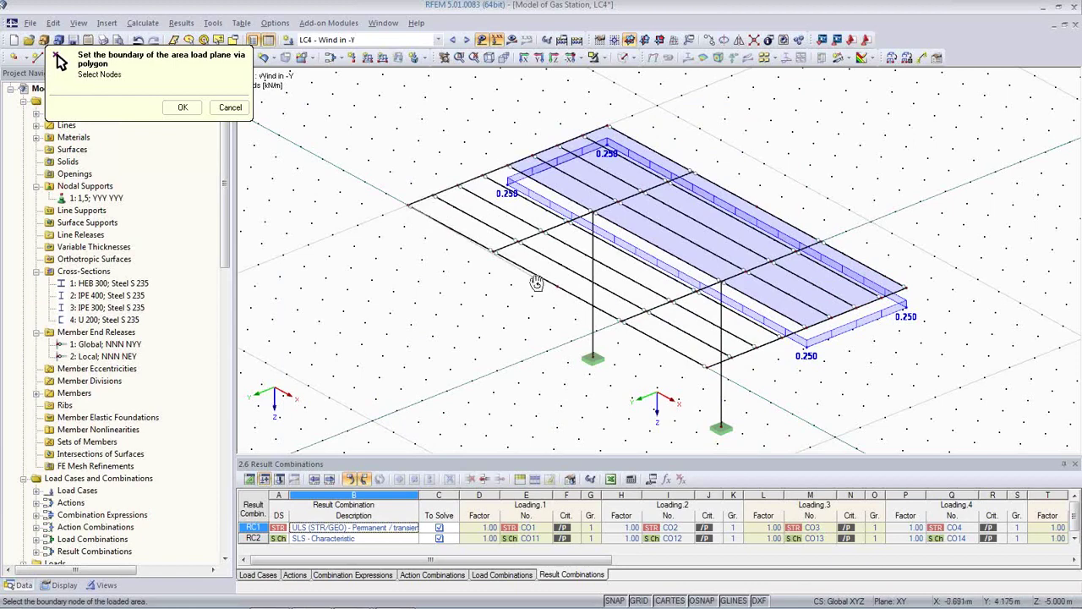
middle_click_drag(534, 280, 493, 271, "ctrl")
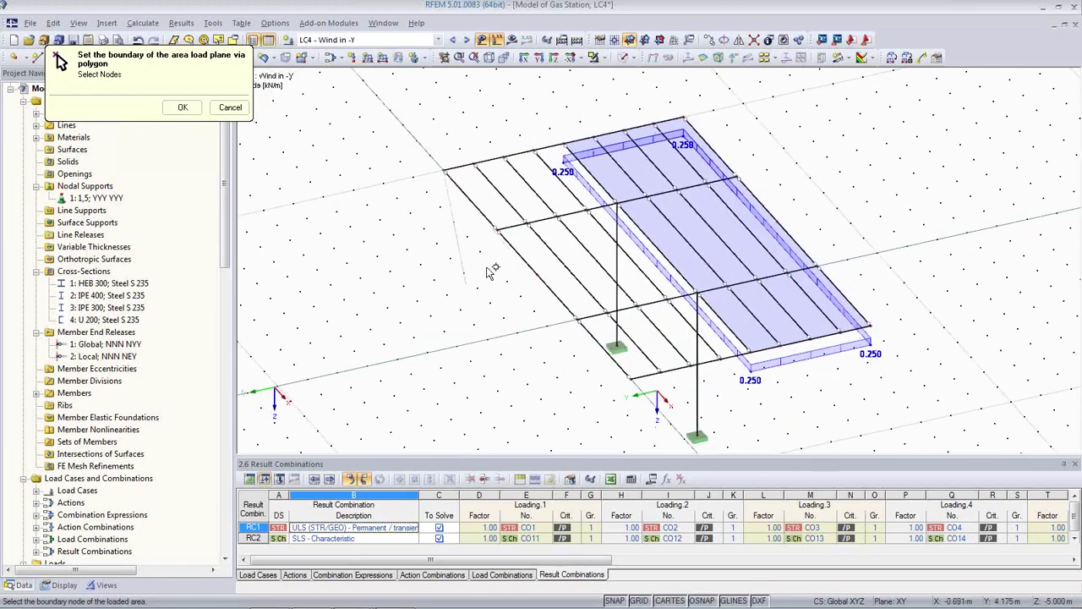
left_click(565, 146)
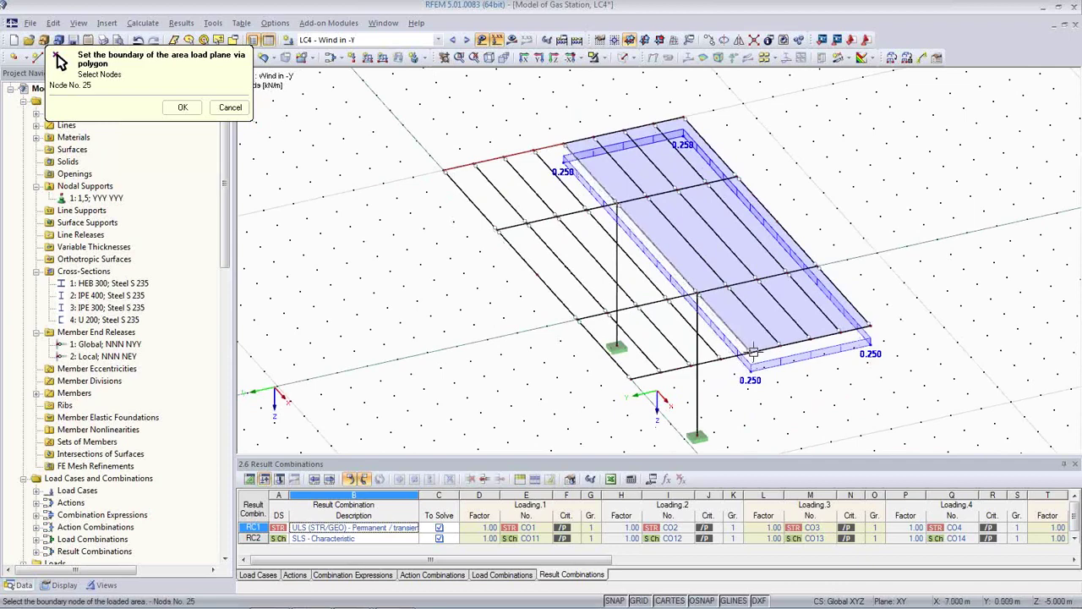
left_click(752, 354)
left_click(632, 377)
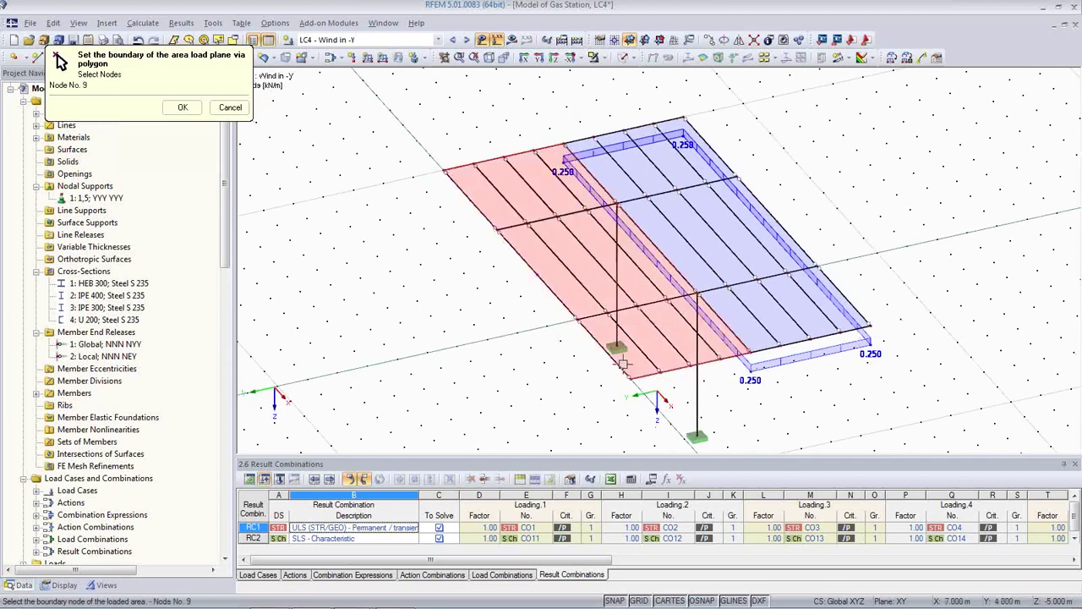
left_click(446, 170)
left_click(185, 107)
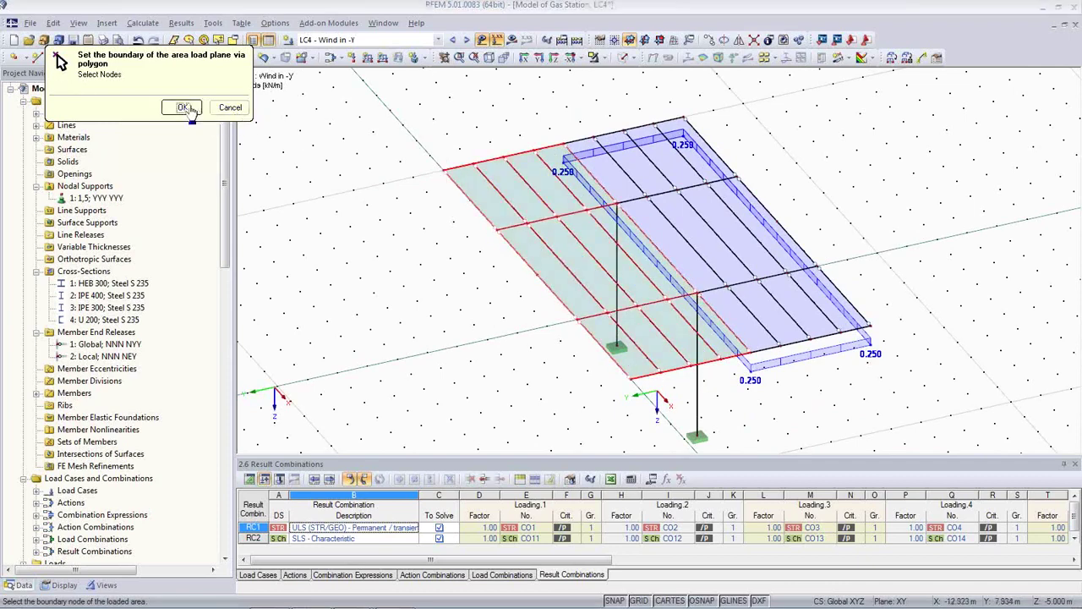
left_click(709, 512)
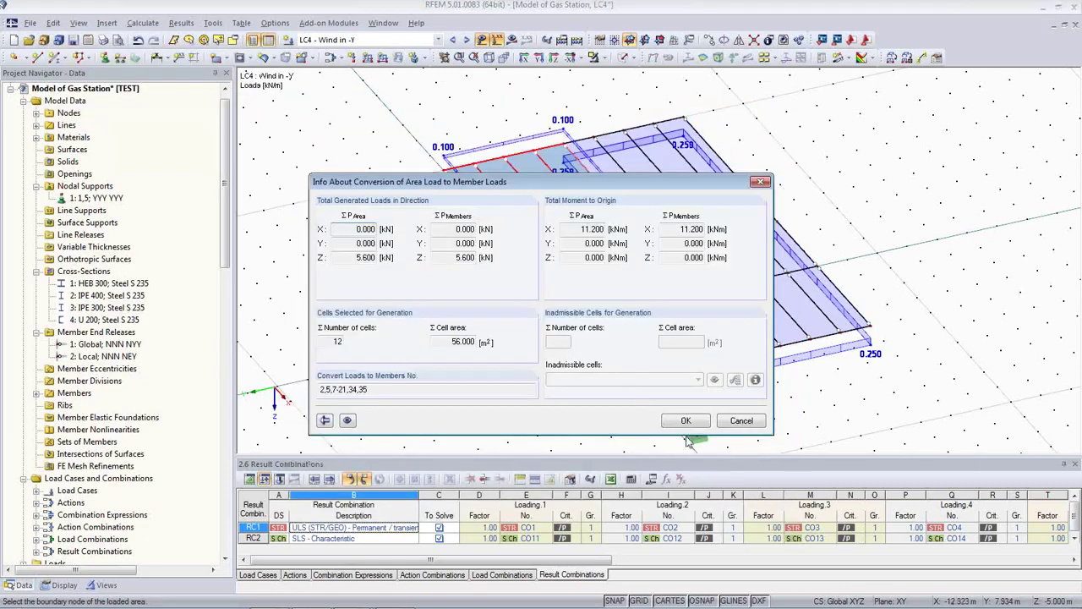
left_click(686, 421)
middle_click_drag(490, 389, 551, 346, "ctrl")
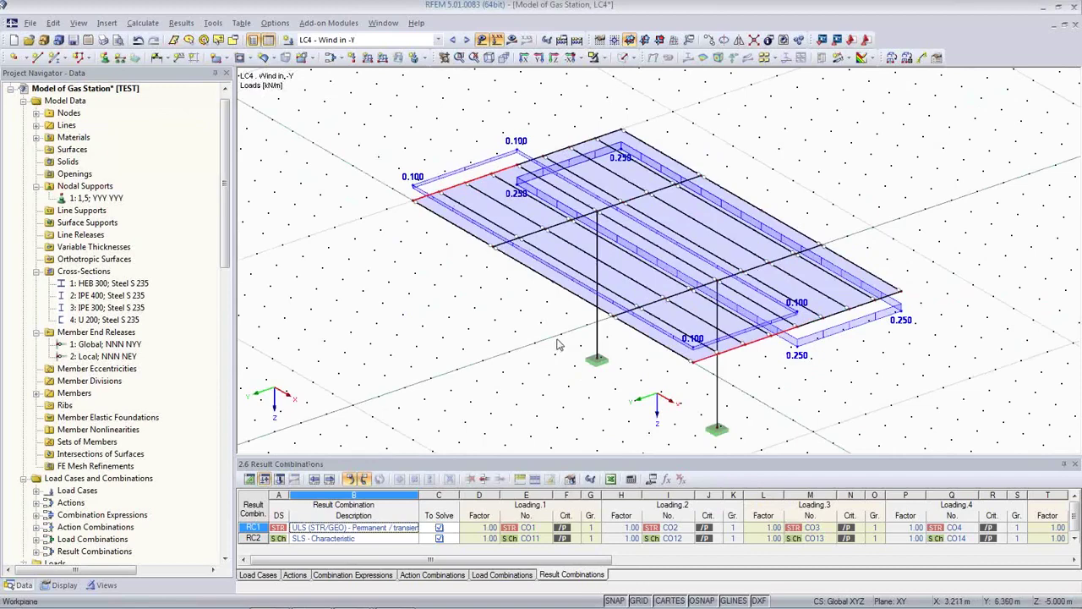
- Switch to load case LC5 - Imperfection towards +X and hide the work plane grid
left_click(467, 39)
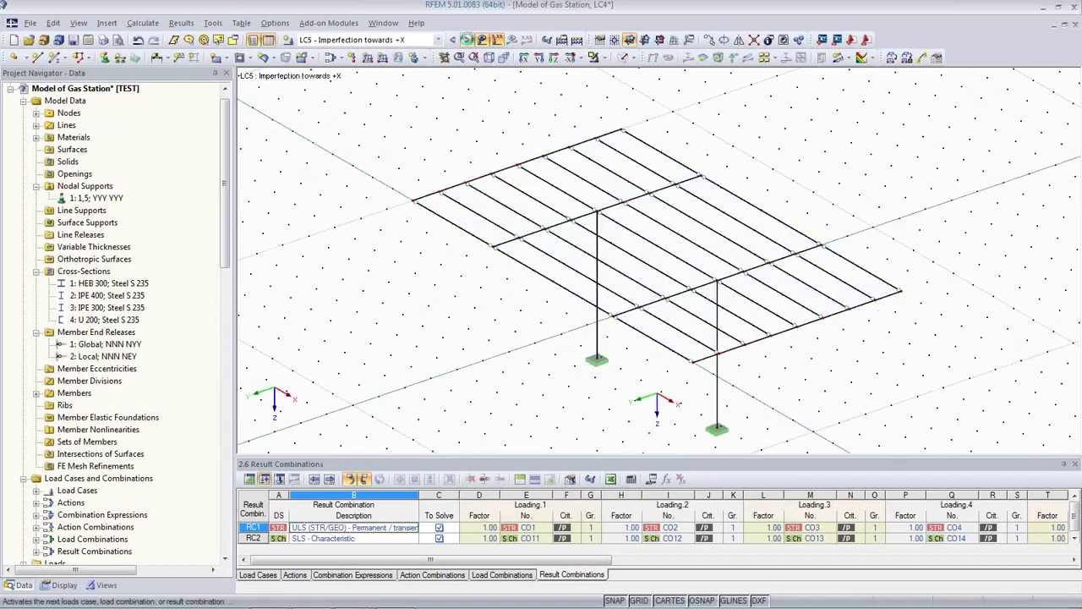
left_click(635, 601)
middle_click_drag(597, 364, 619, 310, "ctrl")
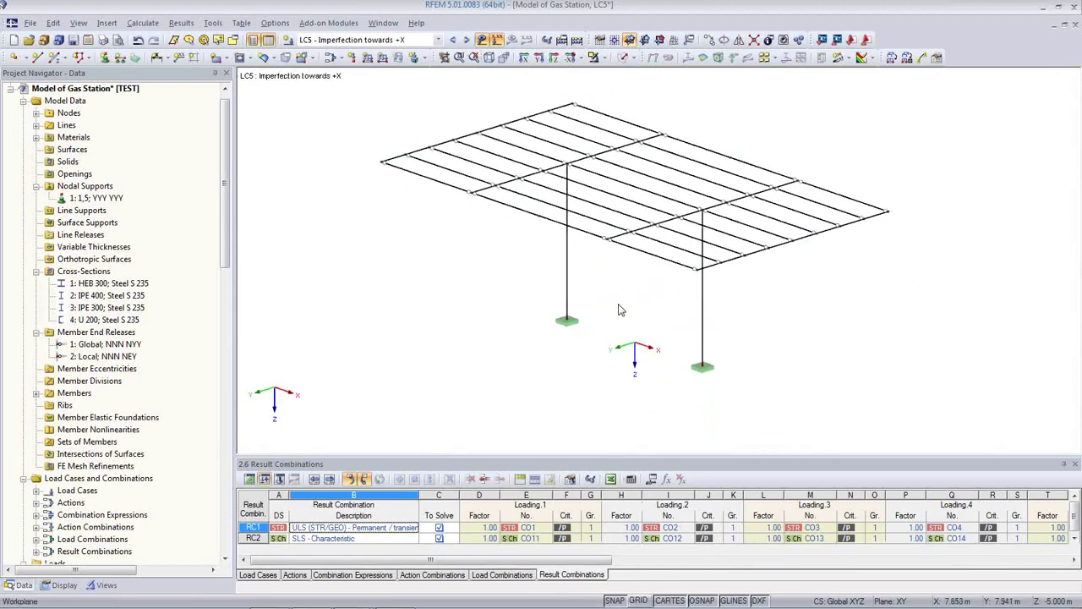
scroll(579, 345, "up", 2)
middle_click_drag(578, 344, 575, 380)
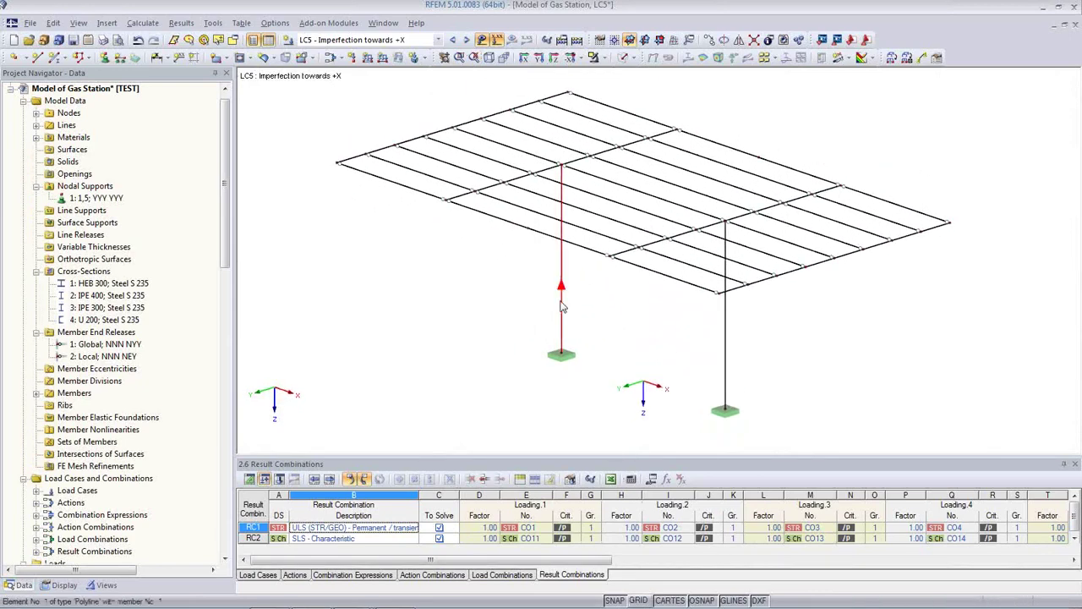
- Turn on the display of the member axis systems x,y,z for the whole model
left_click(66, 585)
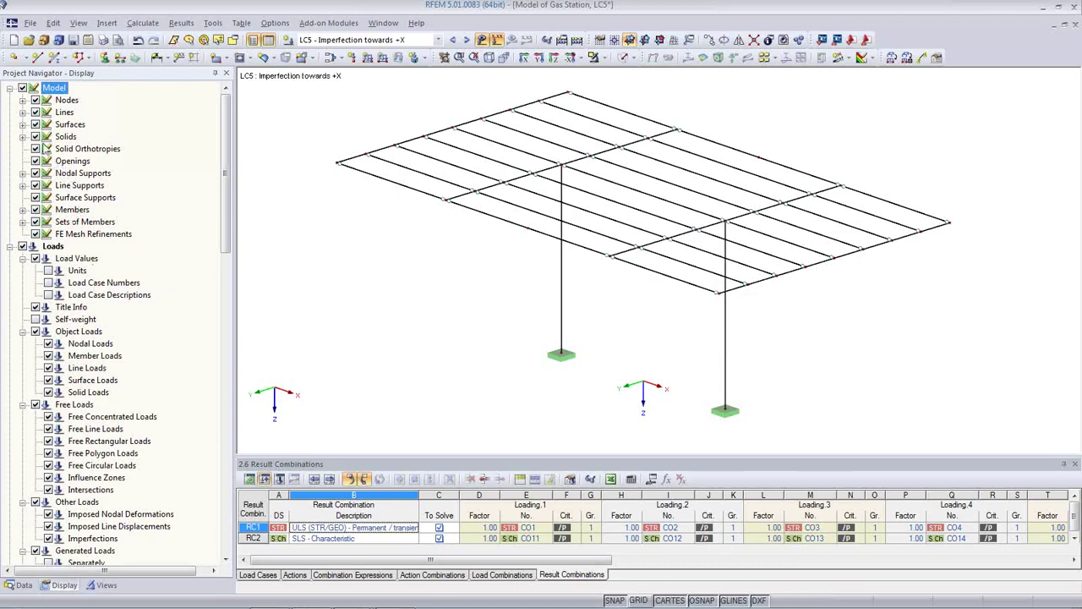
left_click(23, 210)
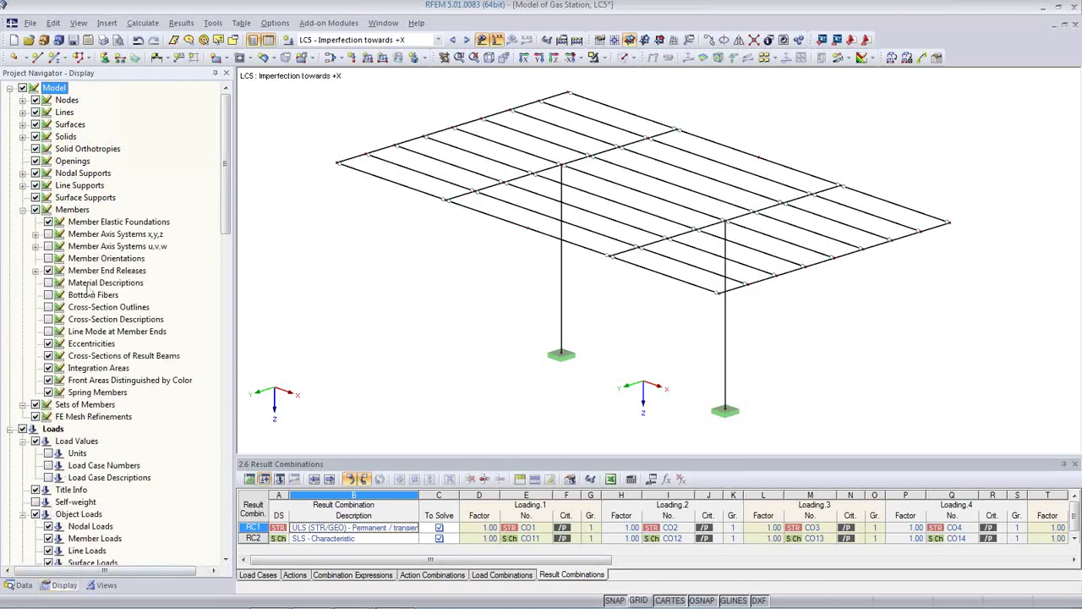
left_click(48, 235)
mouse_move(507, 316)
middle_mouse_down("ctrl")
mouse_move(497, 269)
mouse_move(437, 246)
mouse_move(507, 297)
middle_mouse_up("ctrl")
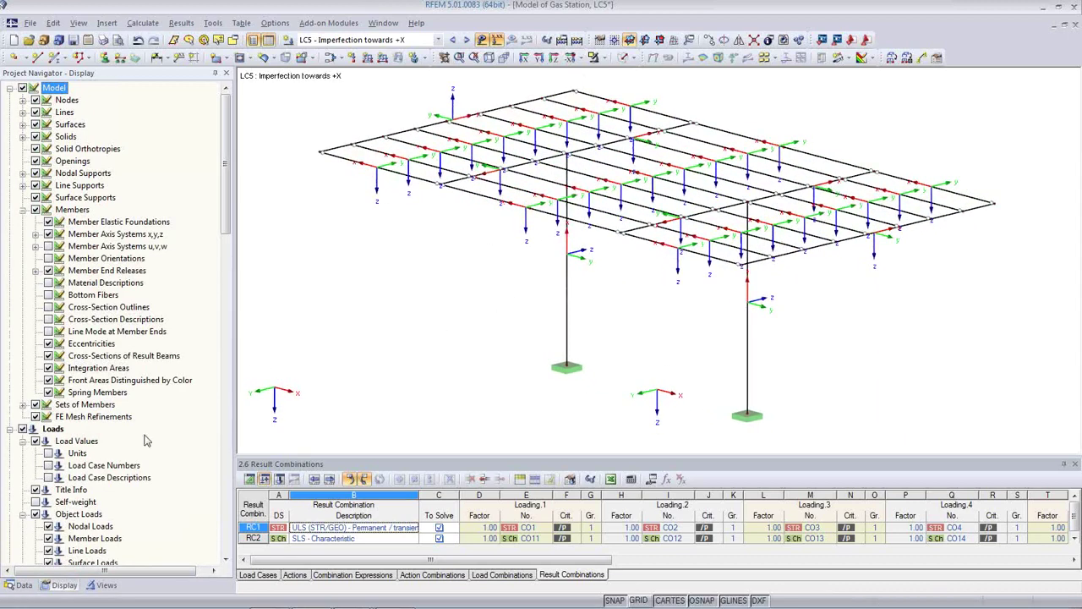
- Isolate the two columns by limiting the visibility to members with cross-section 1 - HEB 300
left_click(105, 585)
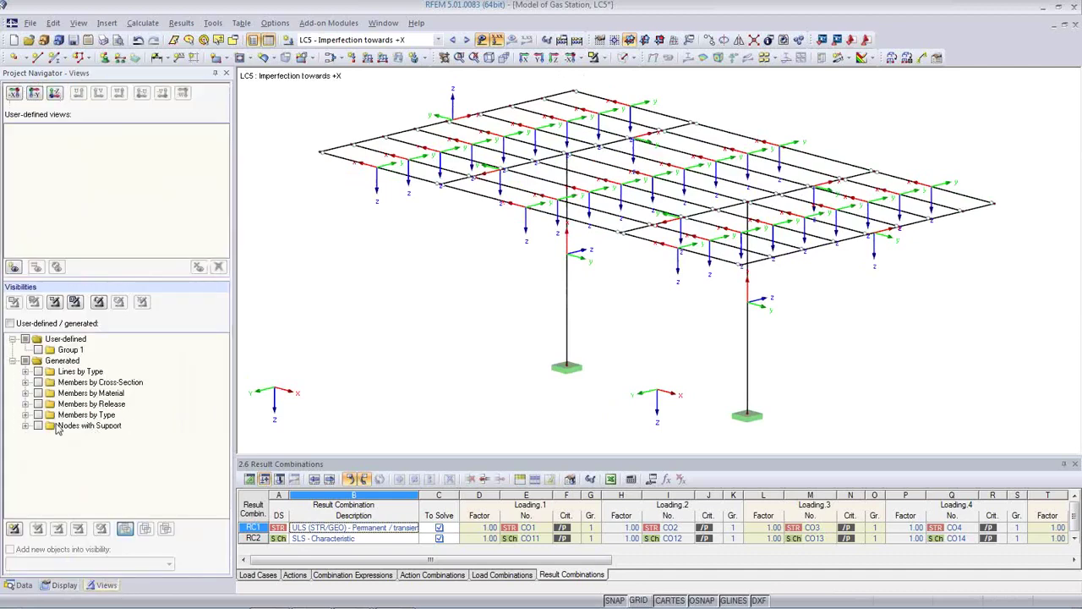
left_click(25, 384)
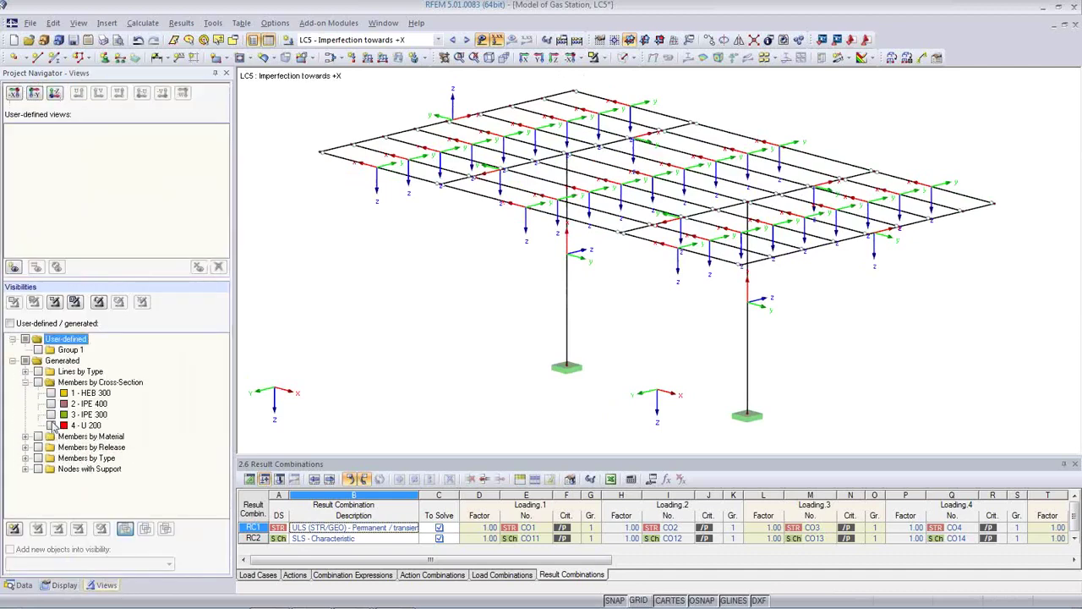
left_click(50, 393)
mouse_move(504, 328)
middle_mouse_down("ctrl")
mouse_move(505, 372)
mouse_move(508, 334)
middle_mouse_up("ctrl")
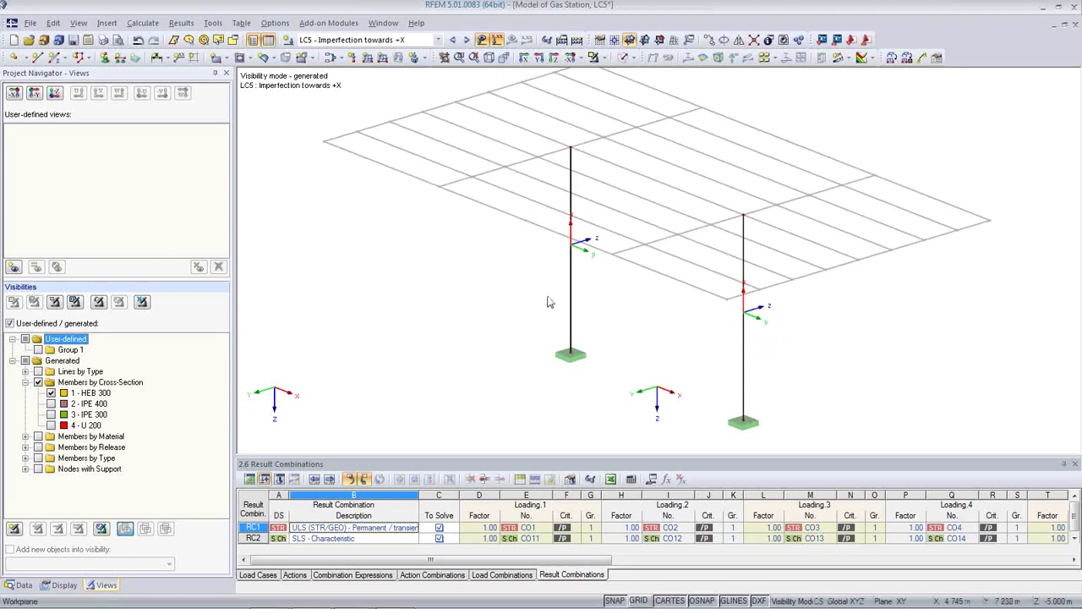
- Define a new member imperfection in local axis y with relative inclination 1/200 and precamber L/-300, always active
left_click(423, 59)
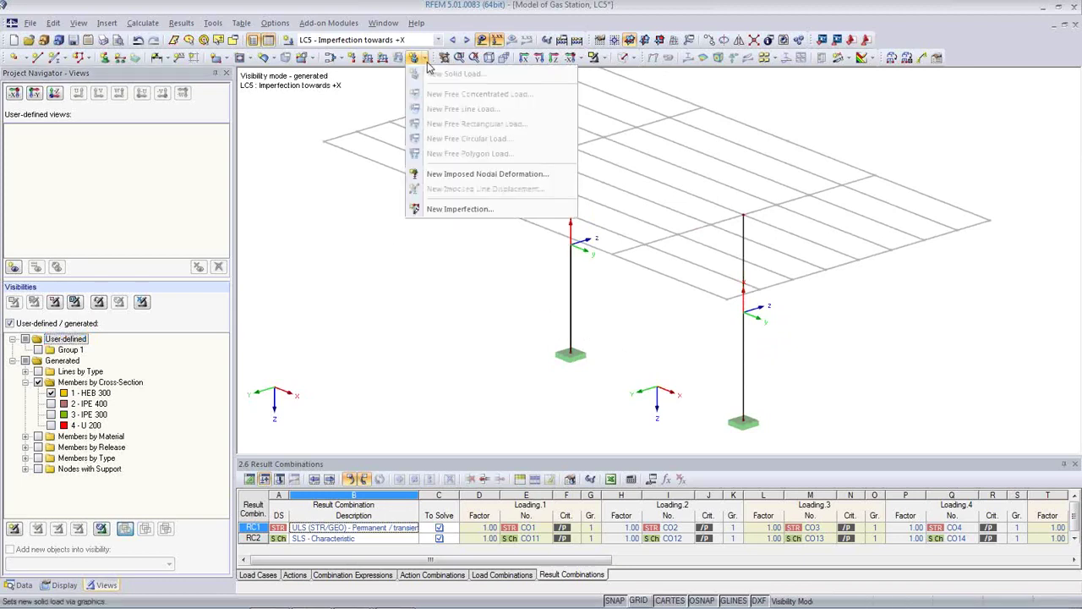
left_click(476, 216)
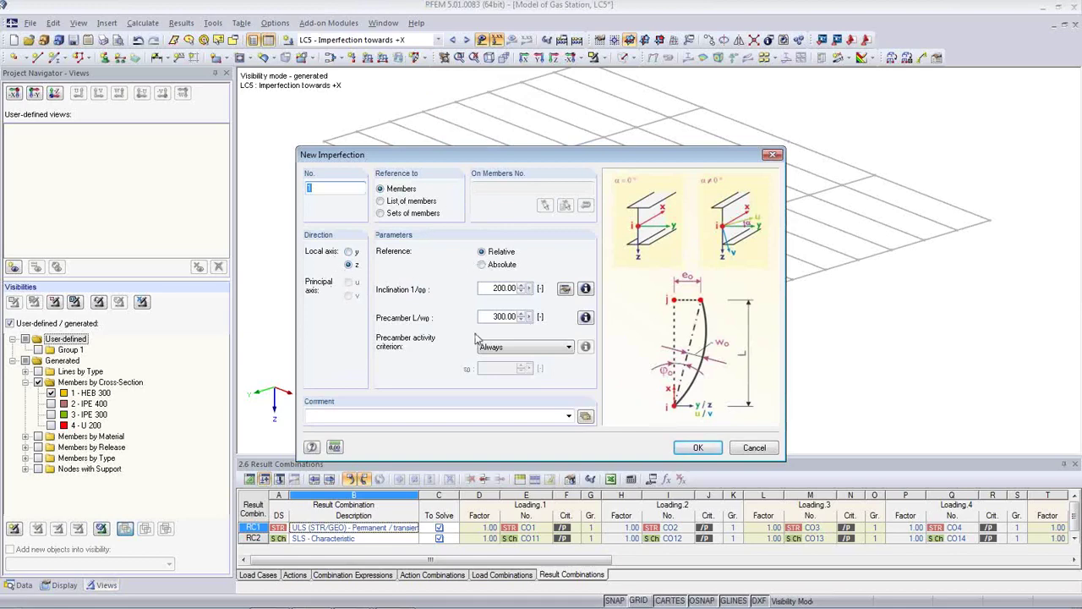
left_click_drag(525, 156, 540, 200)
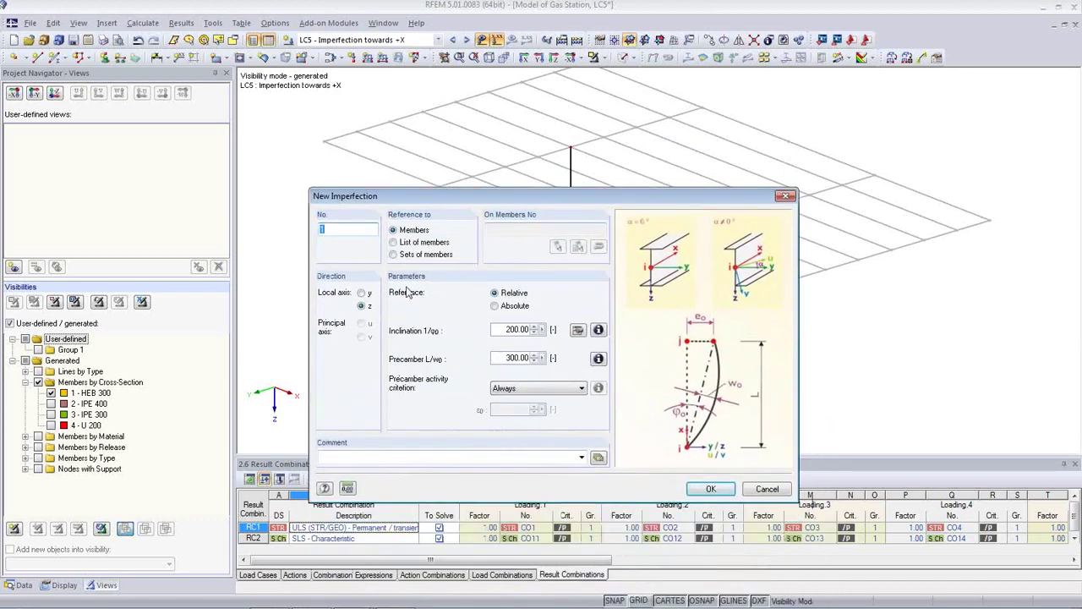
left_click(362, 292)
left_click_drag(565, 203, 525, 339)
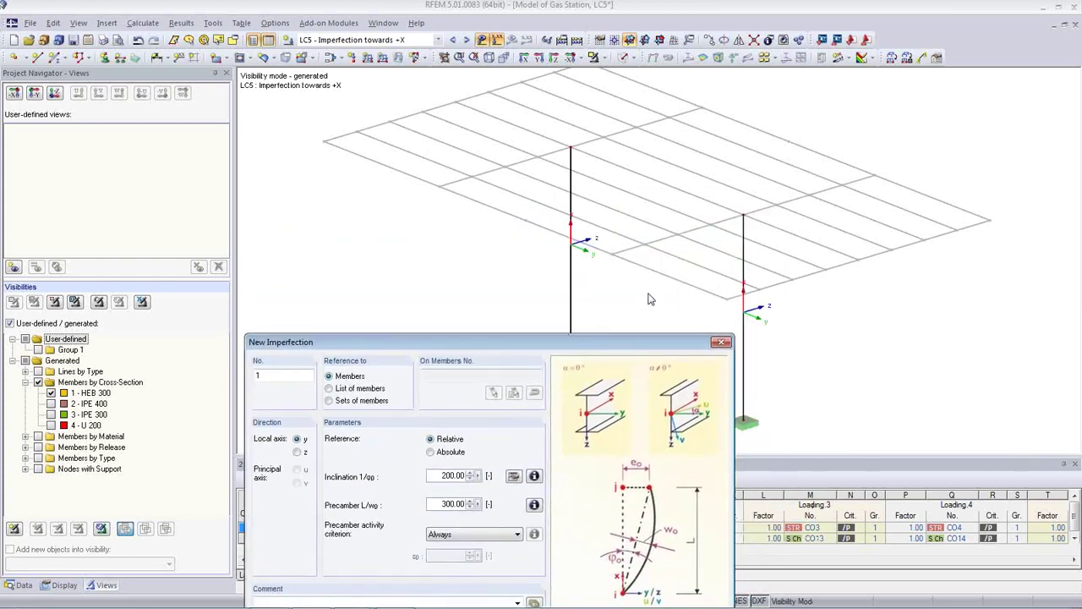
left_click_drag(507, 347, 325, 88)
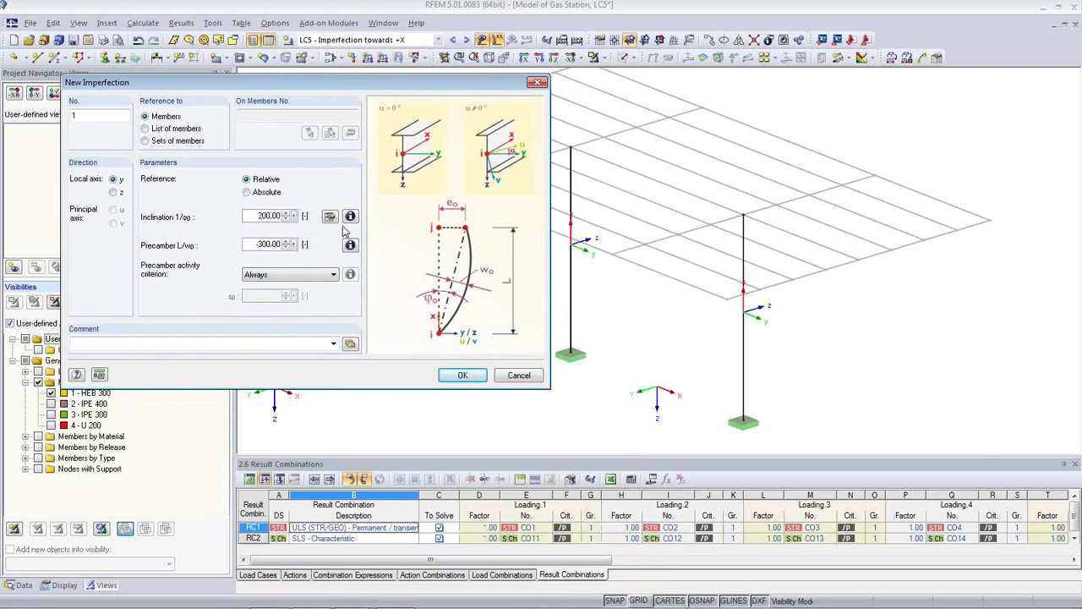
- Examine the inclination calculation according to EN 1993-1-1:2005-07 (Eurocode 3) without adopting its value
left_click(330, 216)
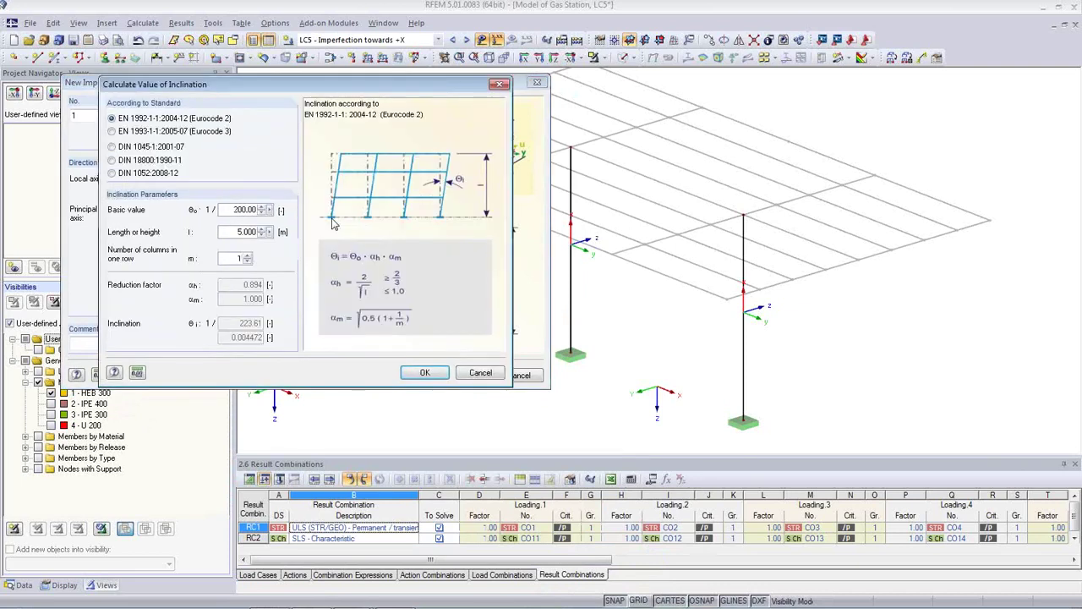
left_click(113, 131)
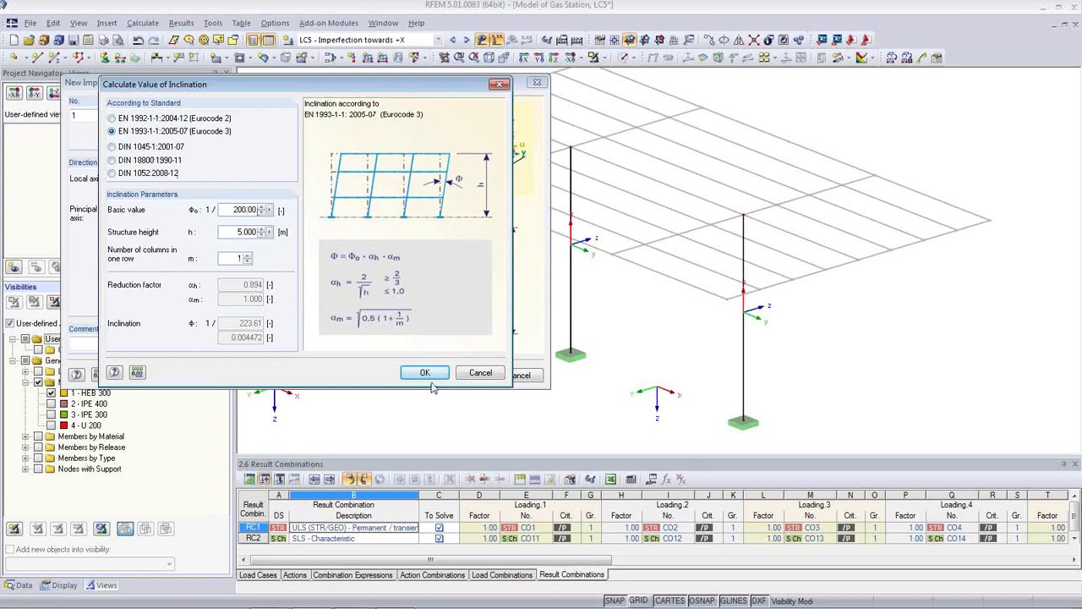
left_click(477, 374)
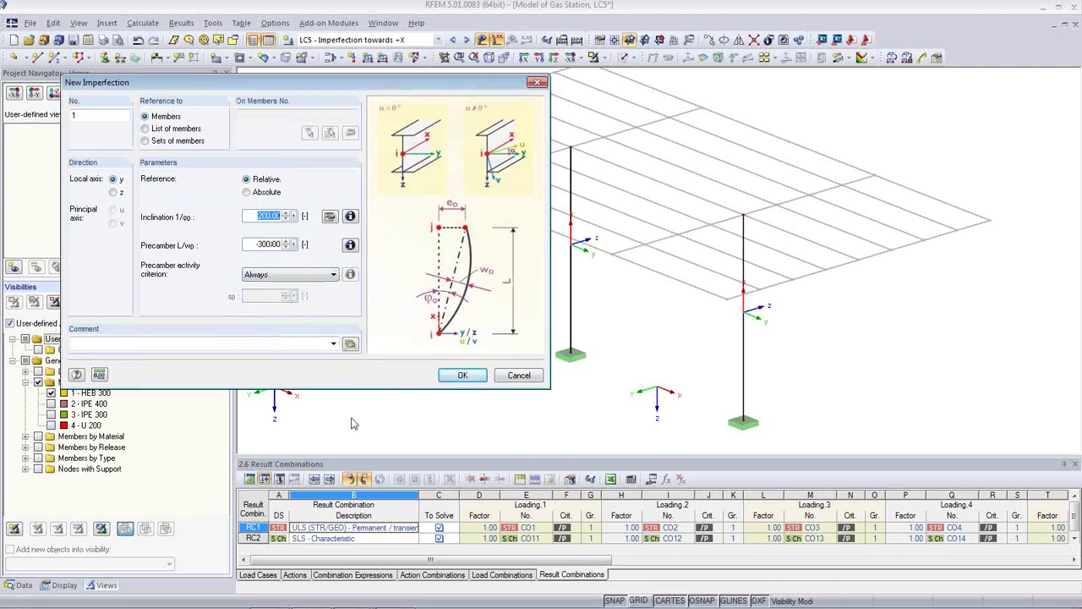
- Assign the defined imperfection to both HEB 300 columns in LC5
left_click(463, 376)
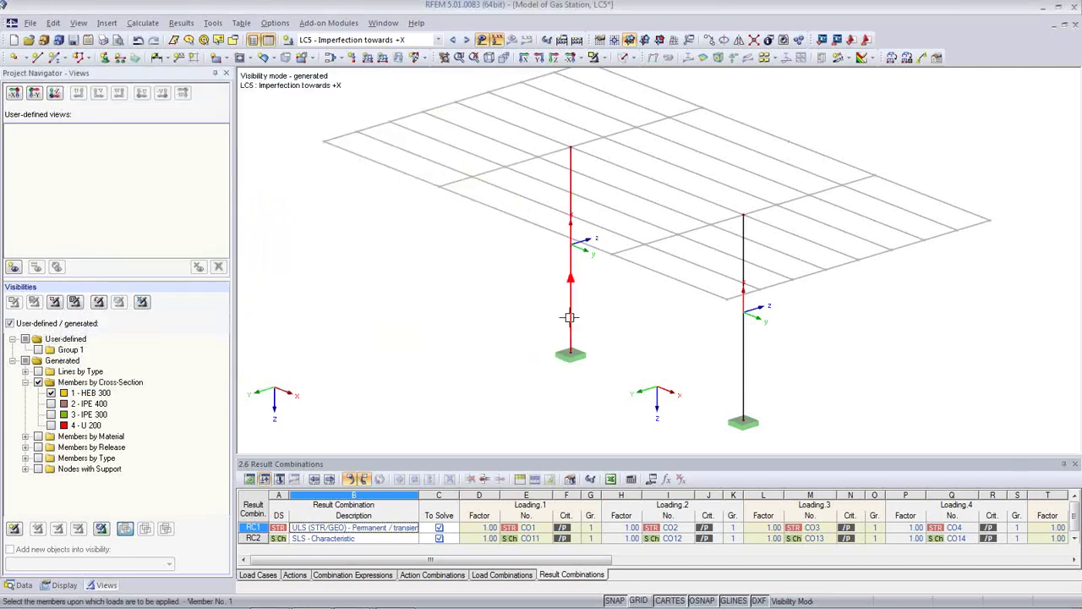
left_click(742, 365)
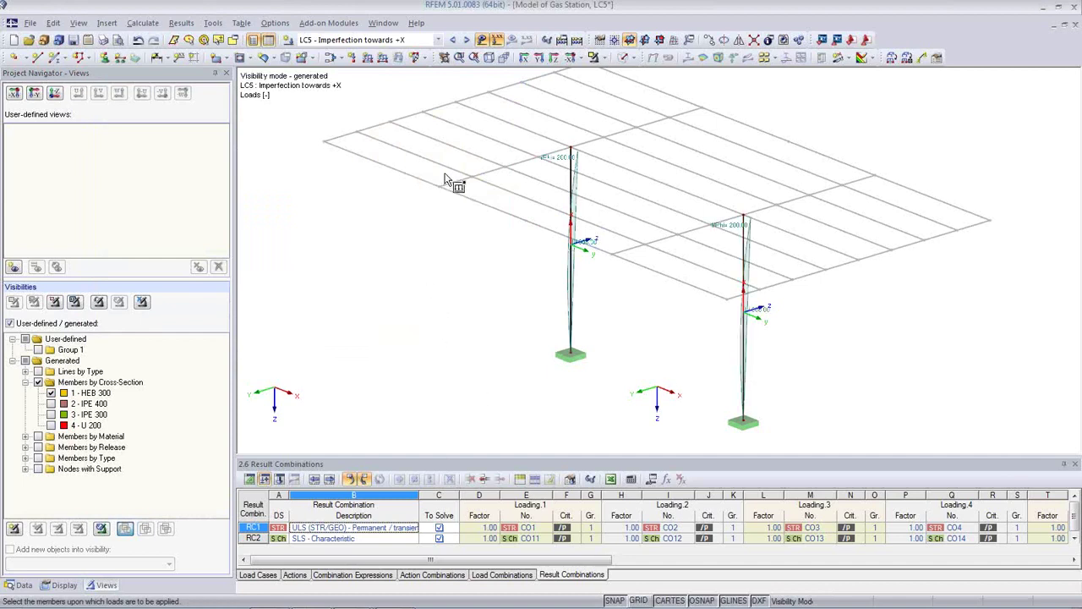
- In LC6 - Imperfection towards -Y, apply an imperfection in local axis z with inclination 1/200 and precamber L/-300 to both columns
left_click(466, 39)
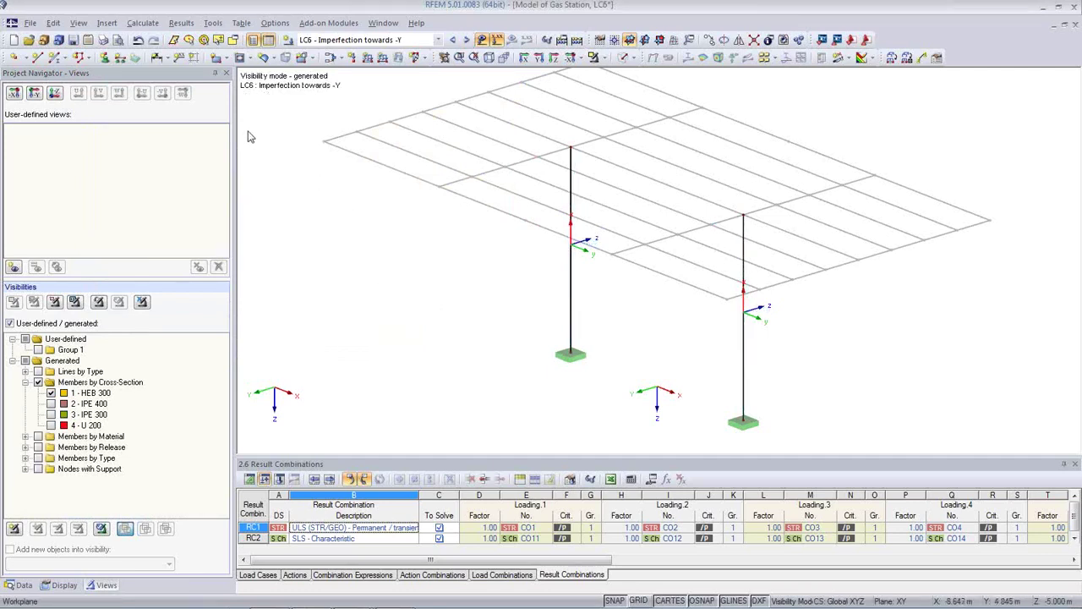
left_click(414, 57)
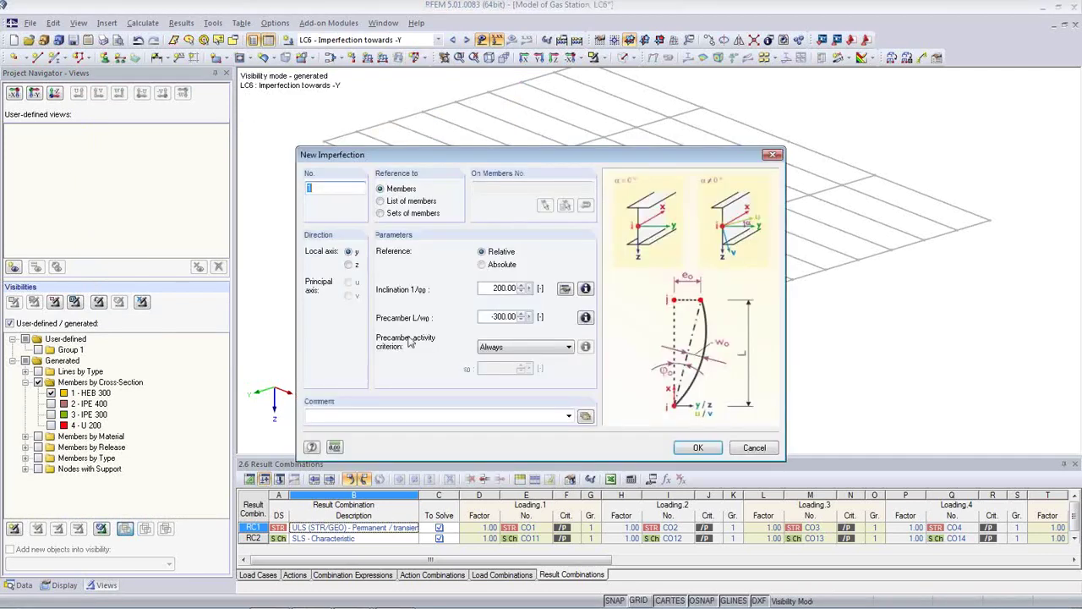
left_click_drag(533, 167, 269, 171)
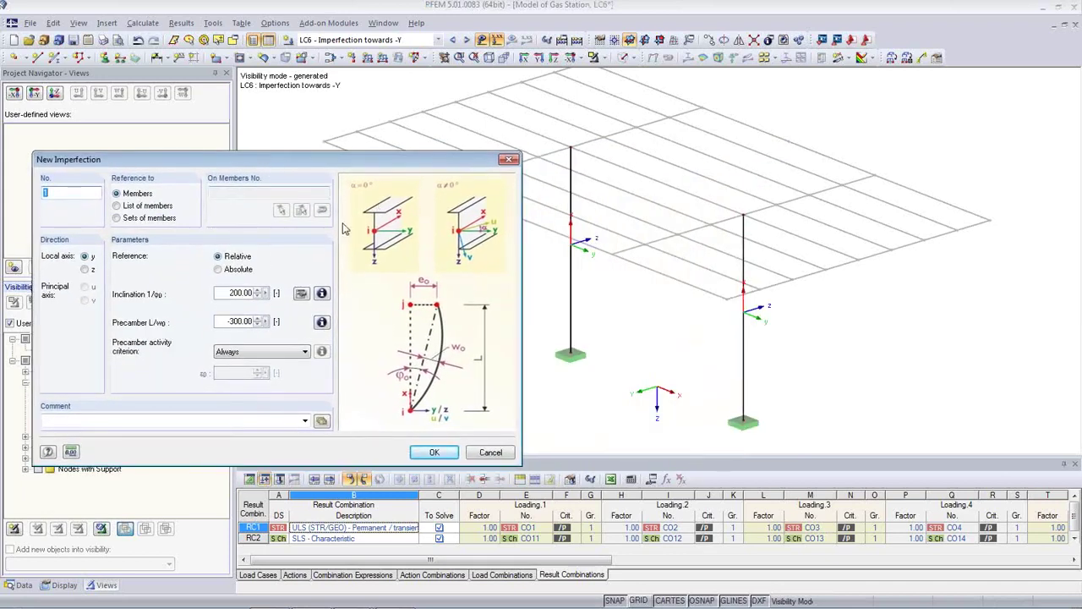
left_click(85, 270)
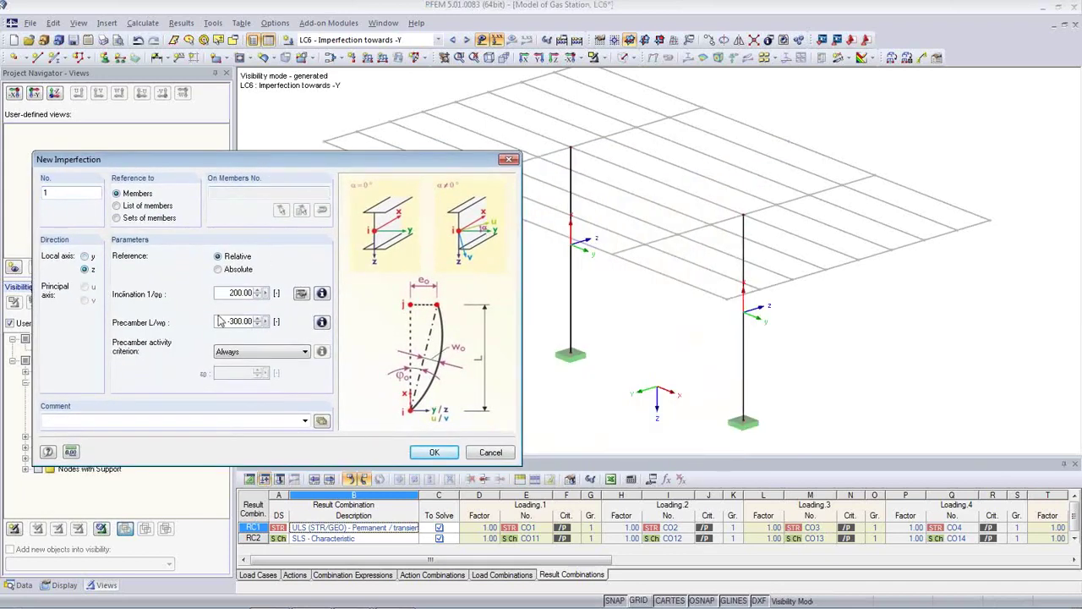
left_click(435, 452)
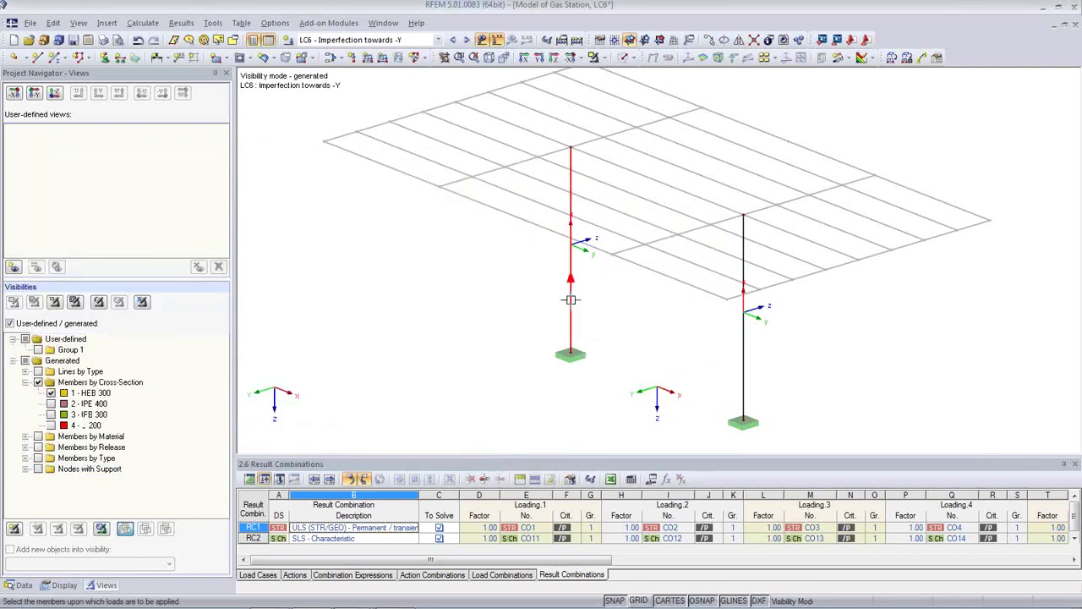
left_click(743, 376)
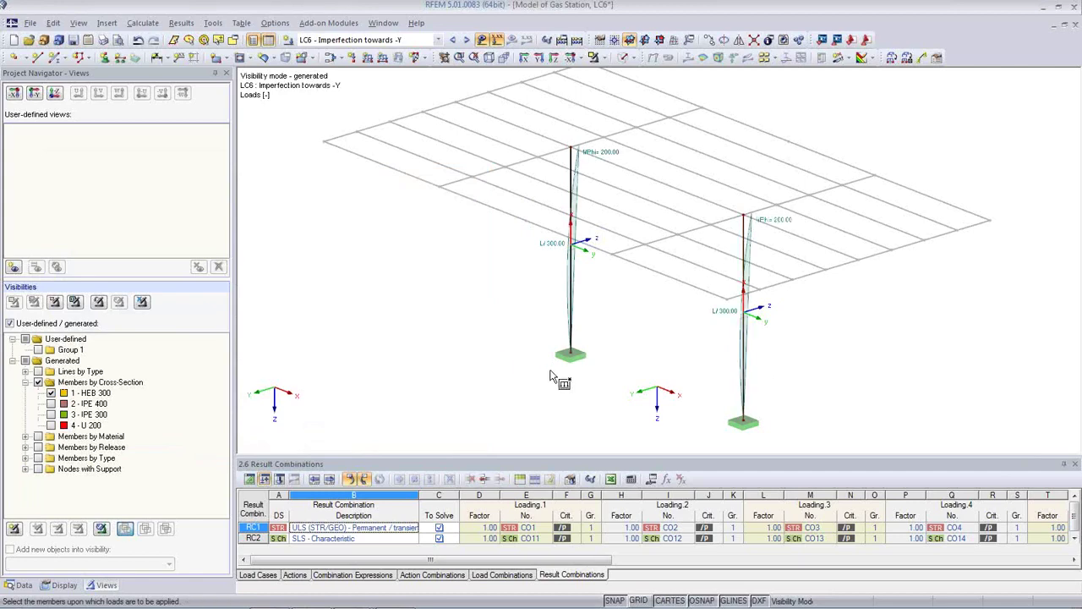
middle_click_drag(556, 352, 425, 302, "ctrl")
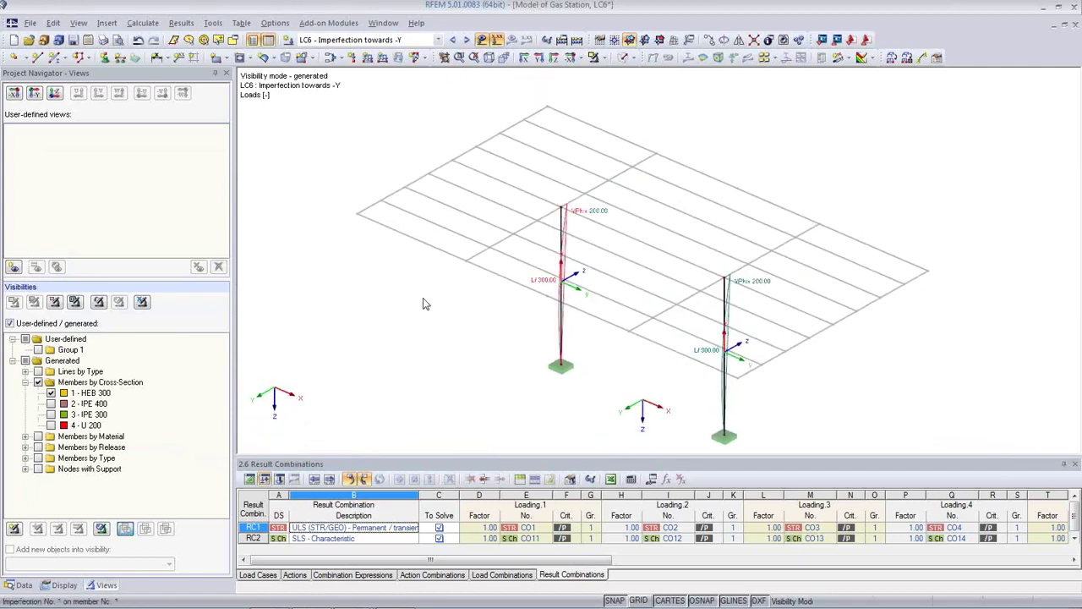
- Save the model and calculate all results
left_click(74, 39)
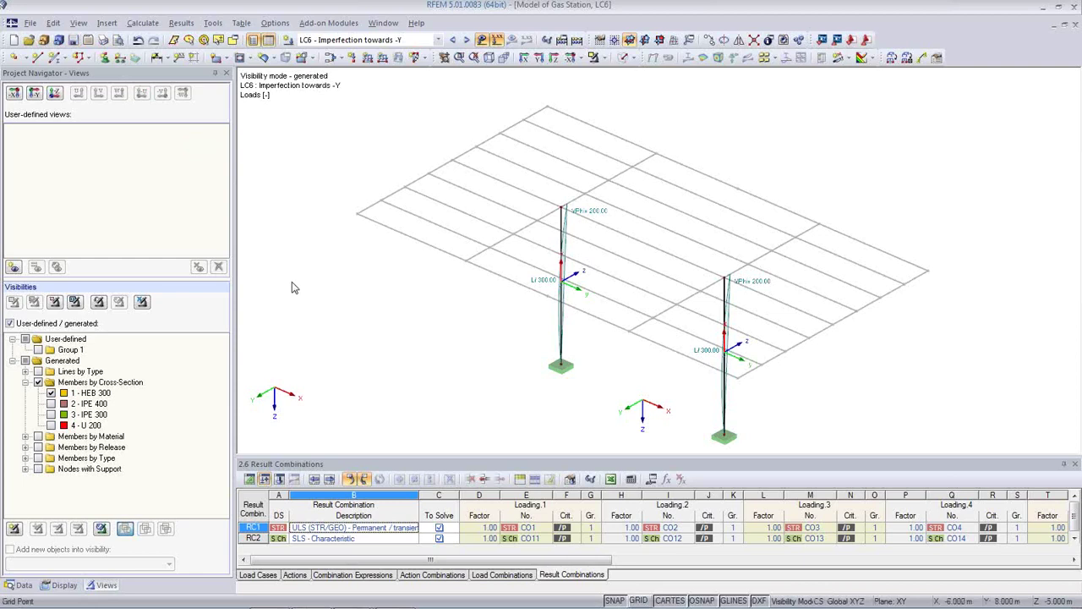
left_click(144, 23)
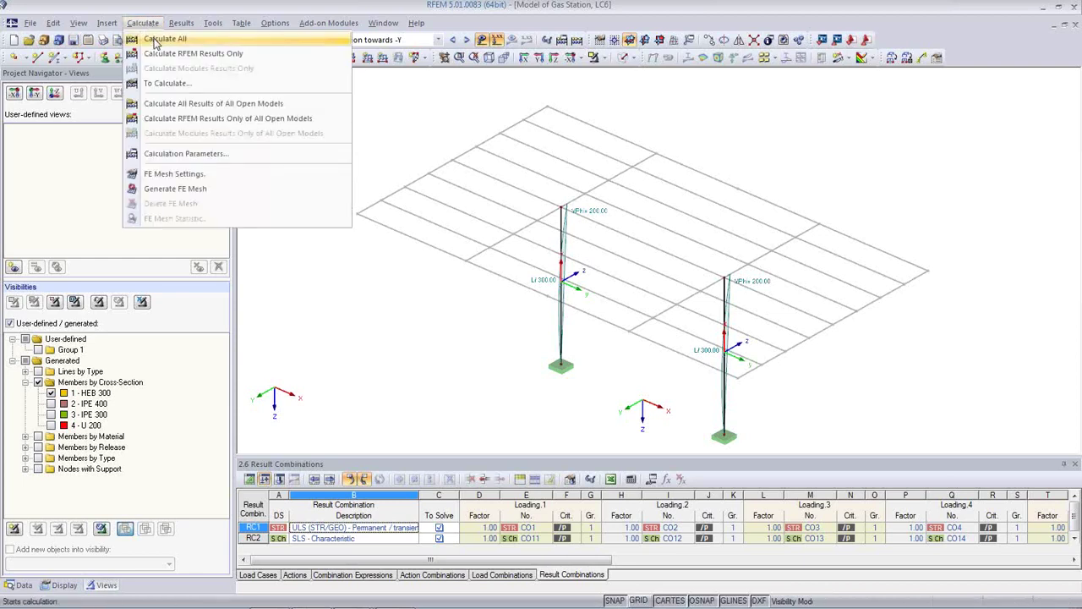
left_click(156, 40)
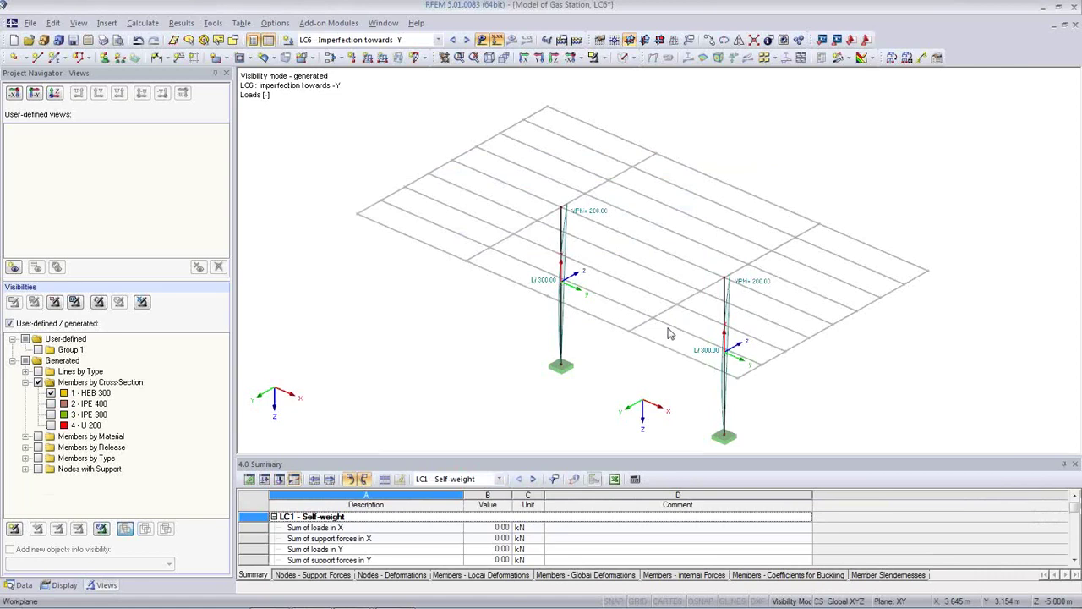
- Switch to load case LC1 - Self-weight and cancel the visibility mode to show the complete model
left_click(439, 39)
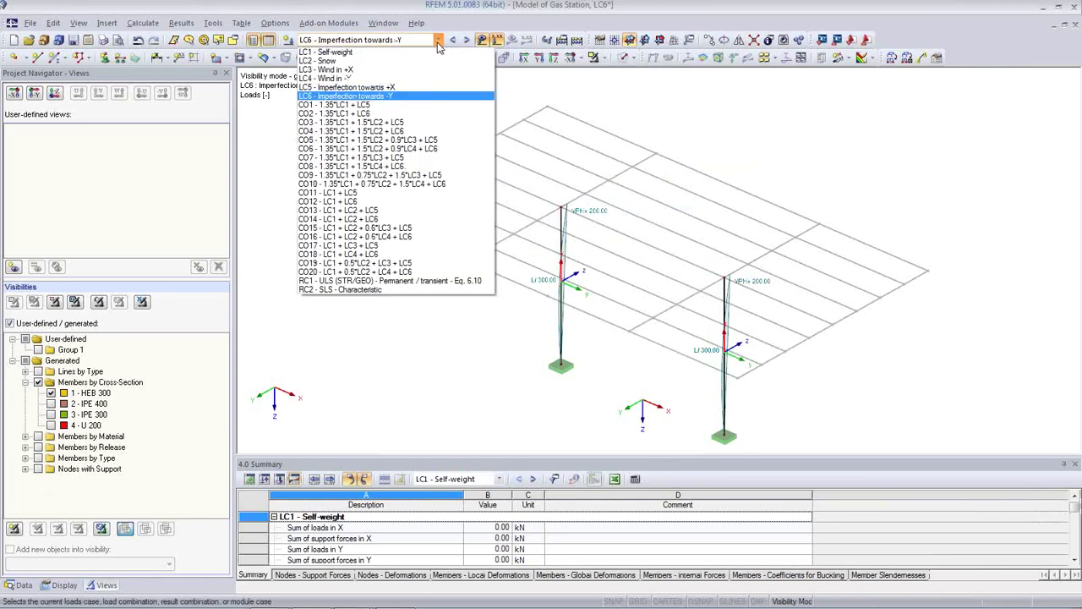
left_click(428, 53)
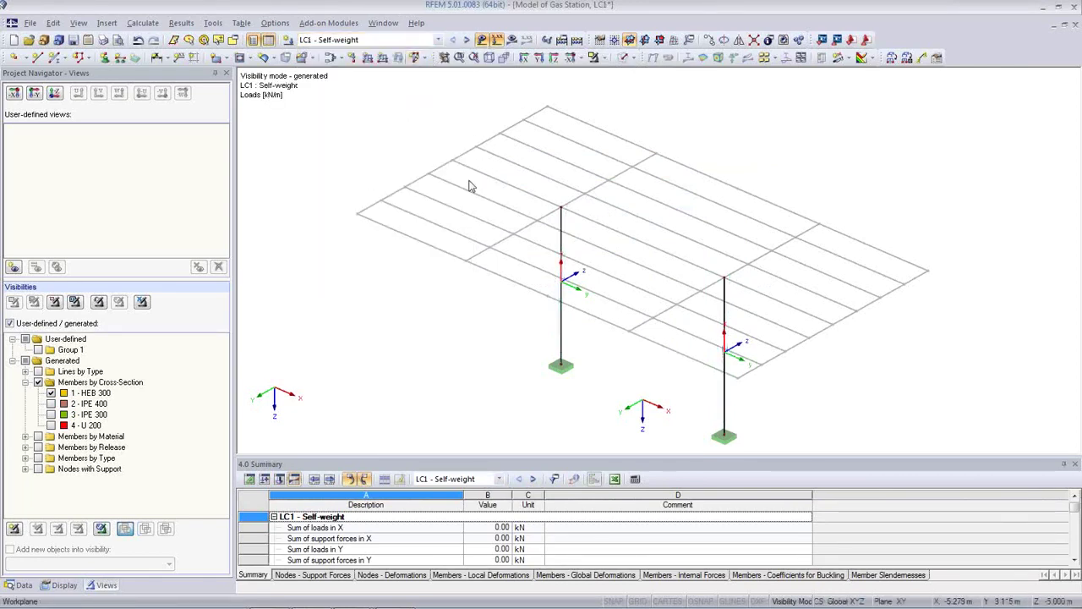
left_click(142, 302)
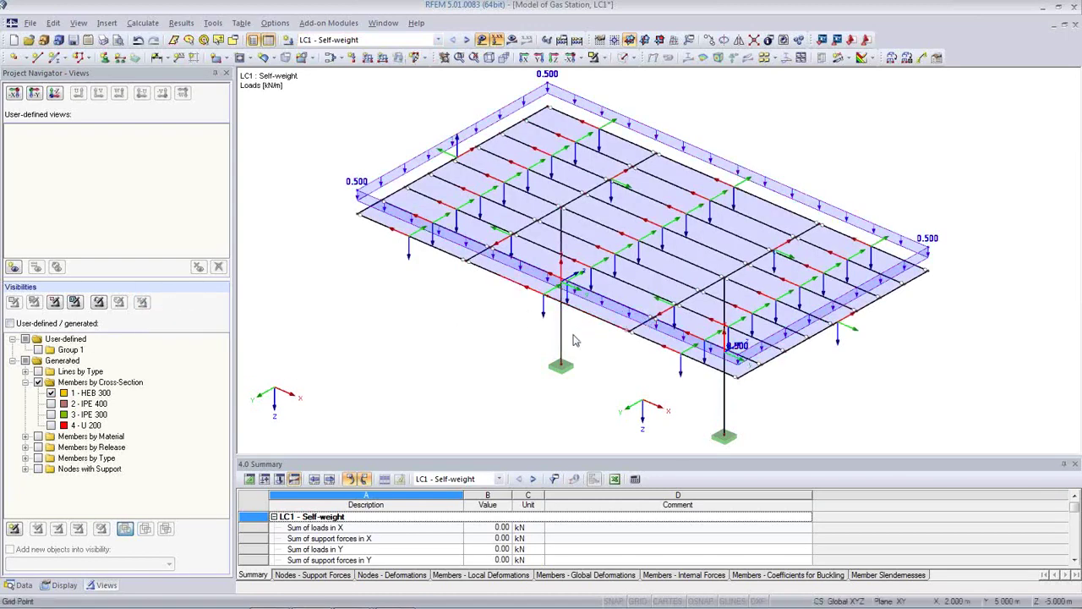
- Turn off the display of the member axis systems x,y,z
left_click(61, 585)
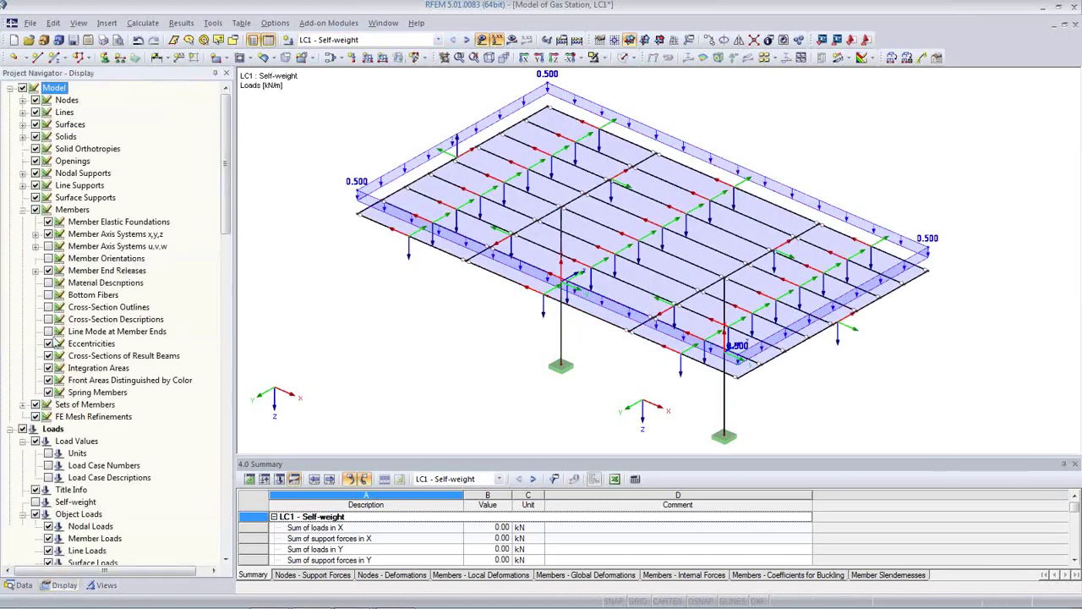
left_click(49, 271)
left_click(48, 234)
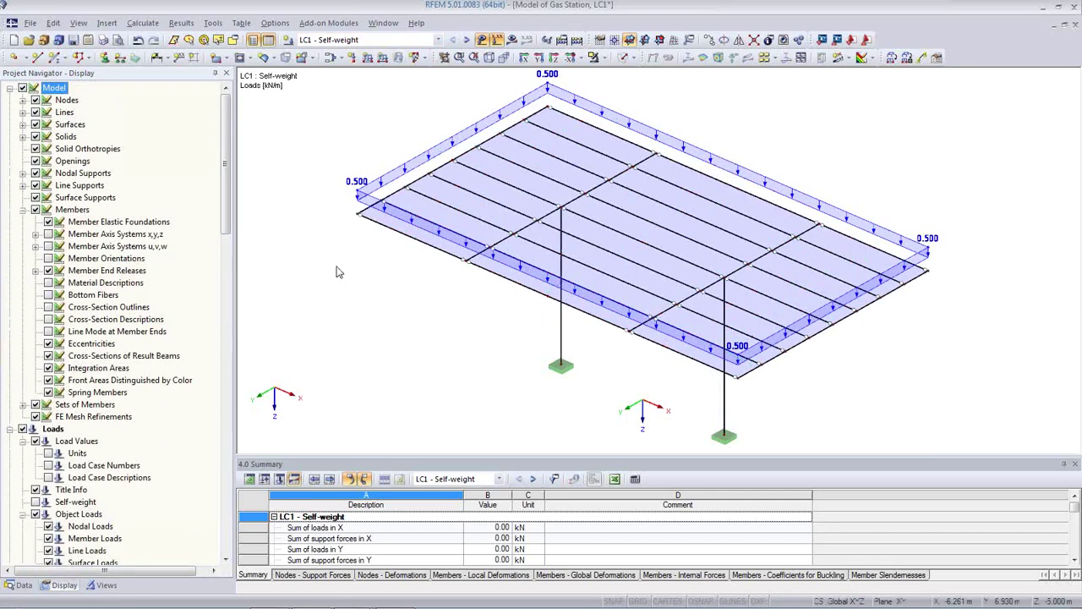
- Hide the loads and display the calculated global deformations u for LC1
left_click(480, 43)
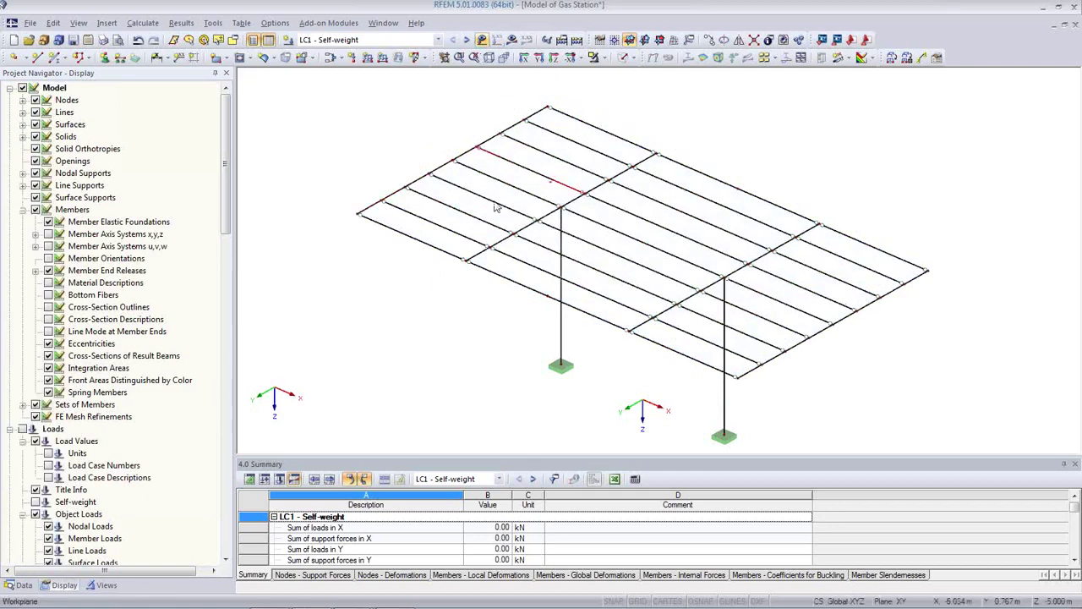
left_click(513, 40)
middle_click_drag(564, 329, 380, 254, "ctrl")
left_click(668, 57)
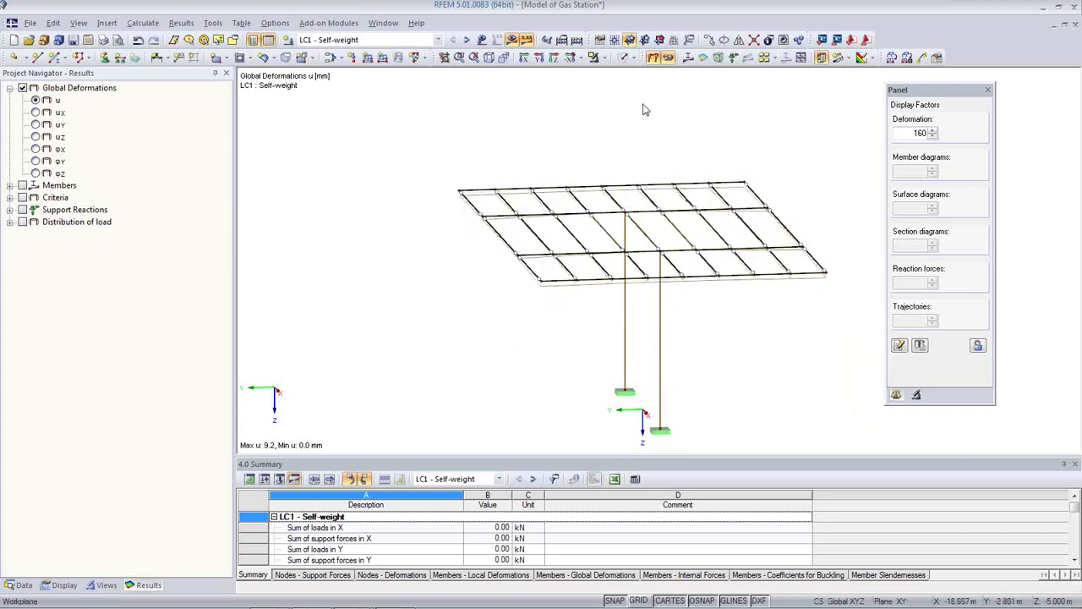
- Display the member internal forces My for LC1 and view the model isometrically
left_click(688, 58)
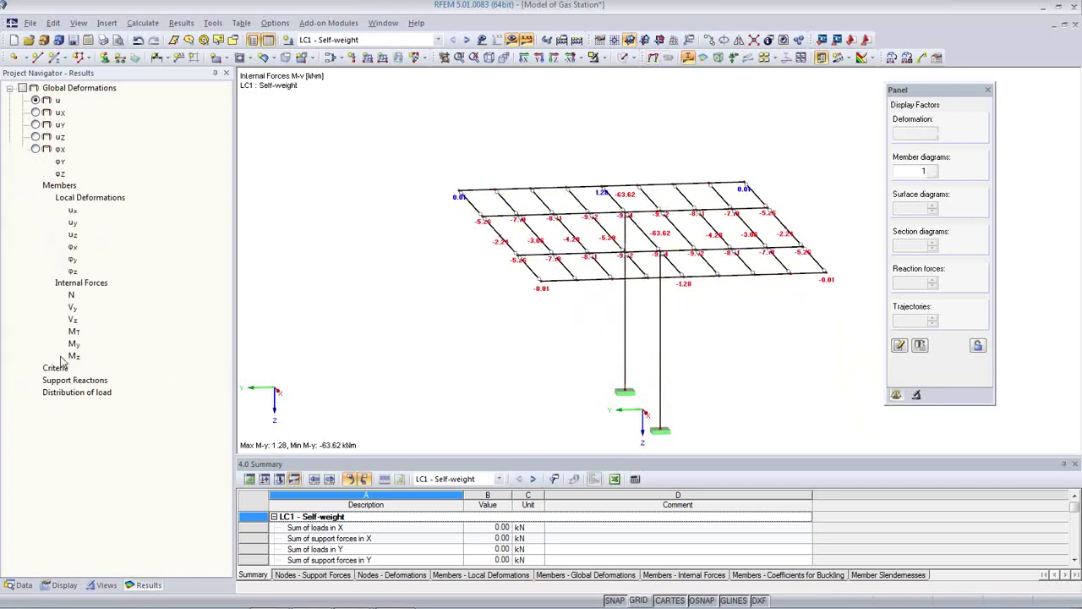
middle_click_drag(488, 282, 727, 359, "ctrl")
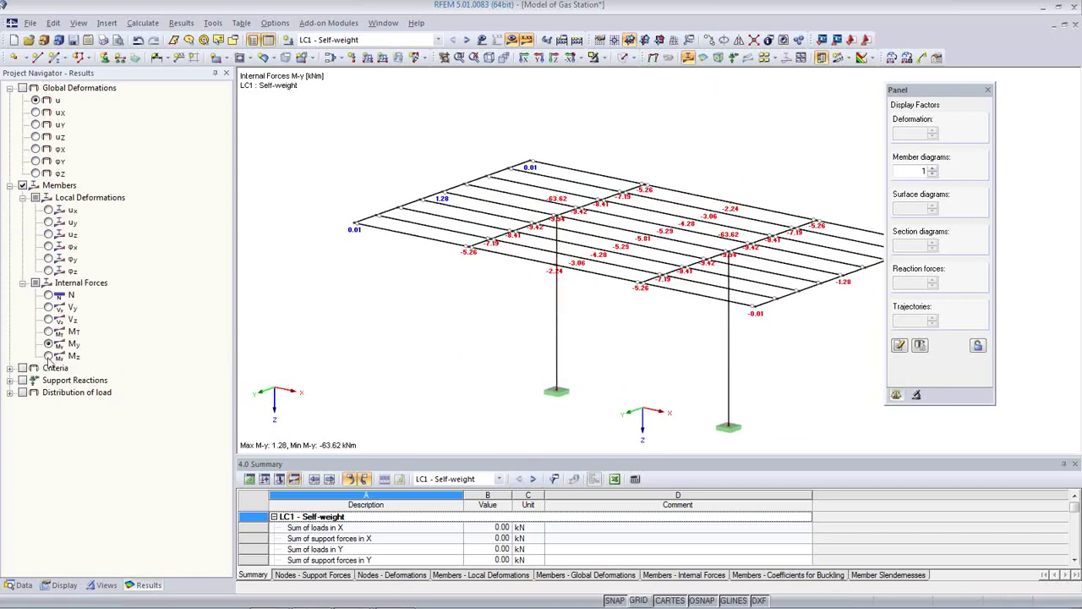
- Examine the member moments My for LC1 along the canopy girder near a column and hide the result values on the diagrams
left_click(48, 356)
left_click(48, 344)
middle_click_drag(568, 331, 701, 273, "ctrl")
scroll(701, 273, "up", 6)
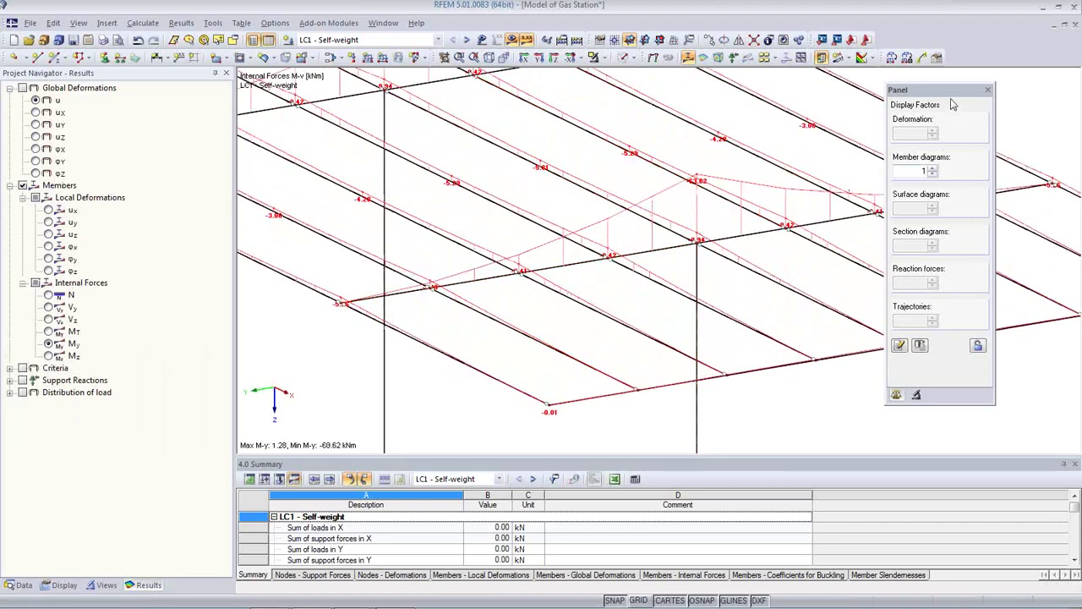
left_click_drag(984, 85, 1047, 55)
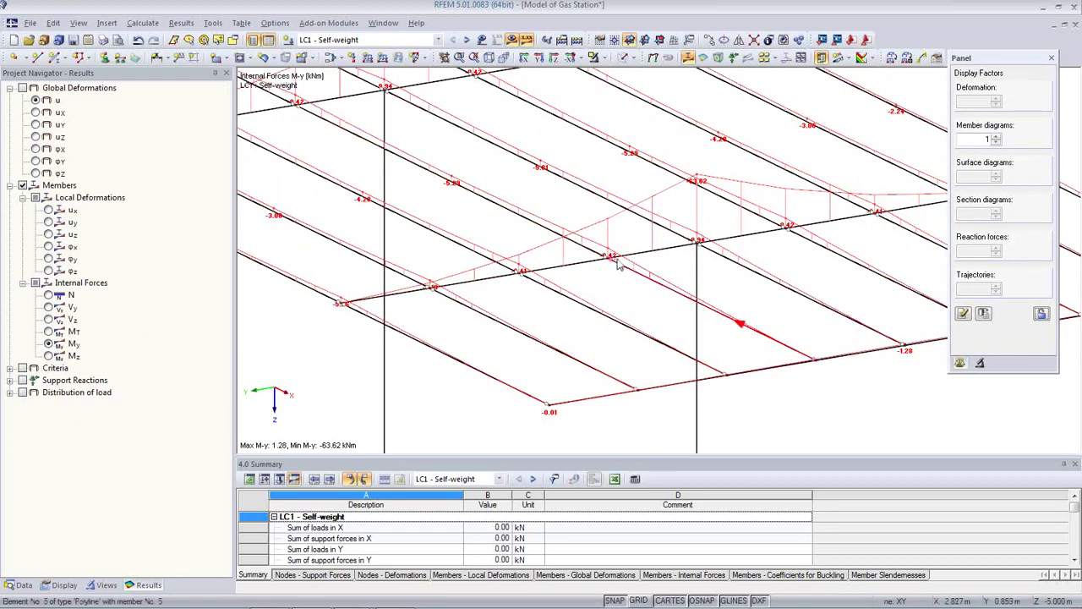
left_click(526, 41)
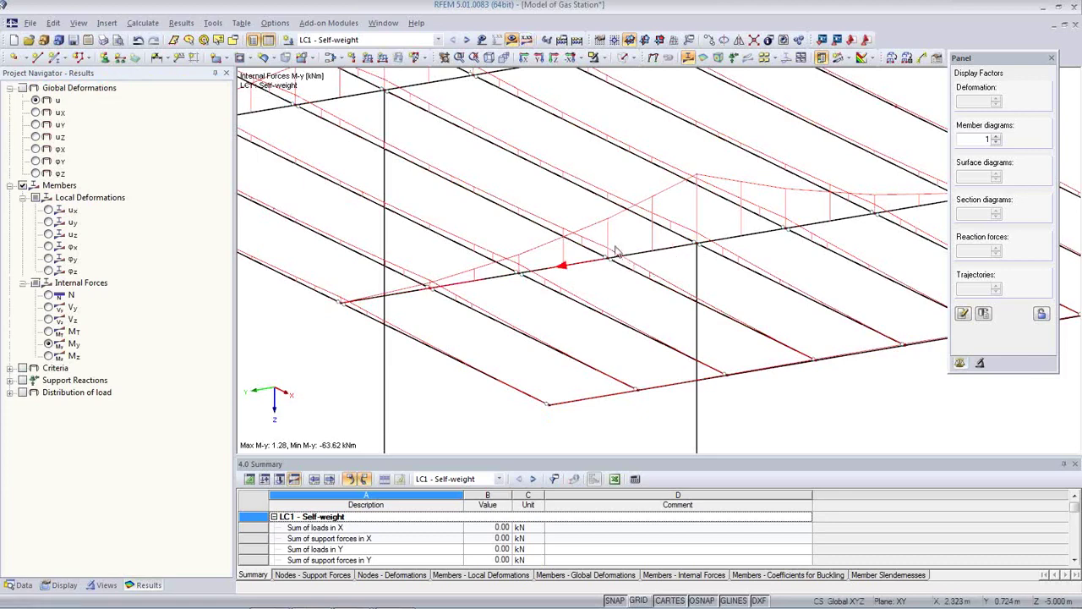
scroll(620, 272, "up", 1)
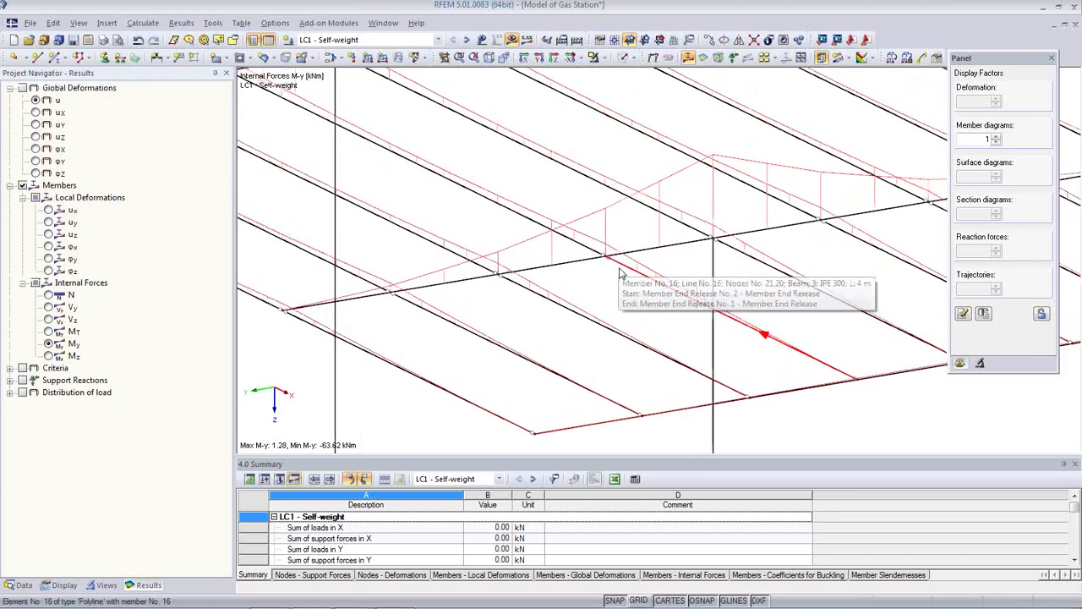
scroll(620, 272, "up", 1)
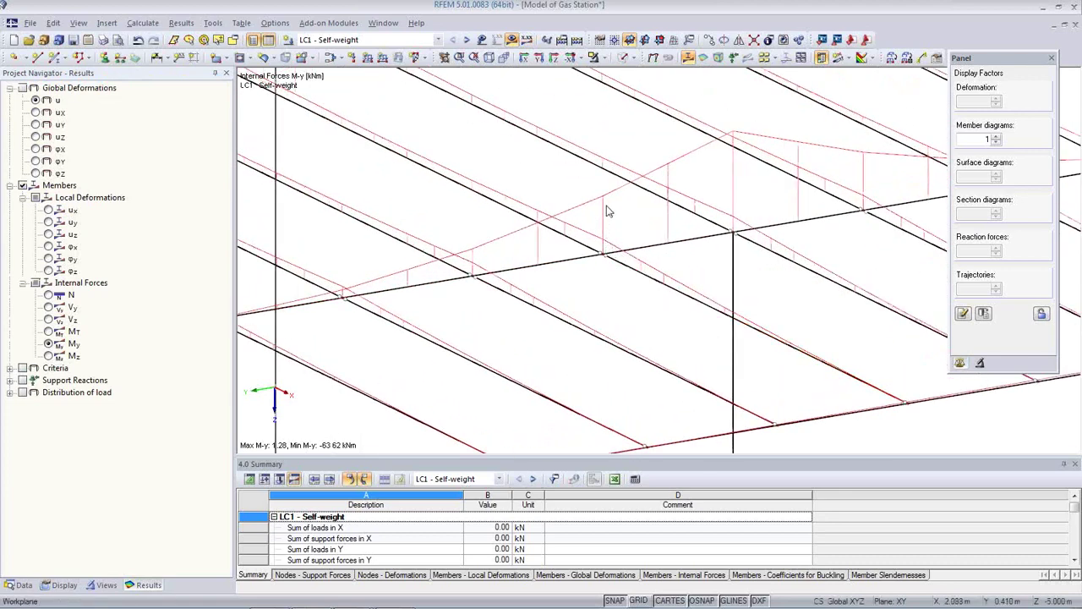
- Display the member torsional moments MT for LC1 and examine them at the edge members across the whole roof
left_click(48, 332)
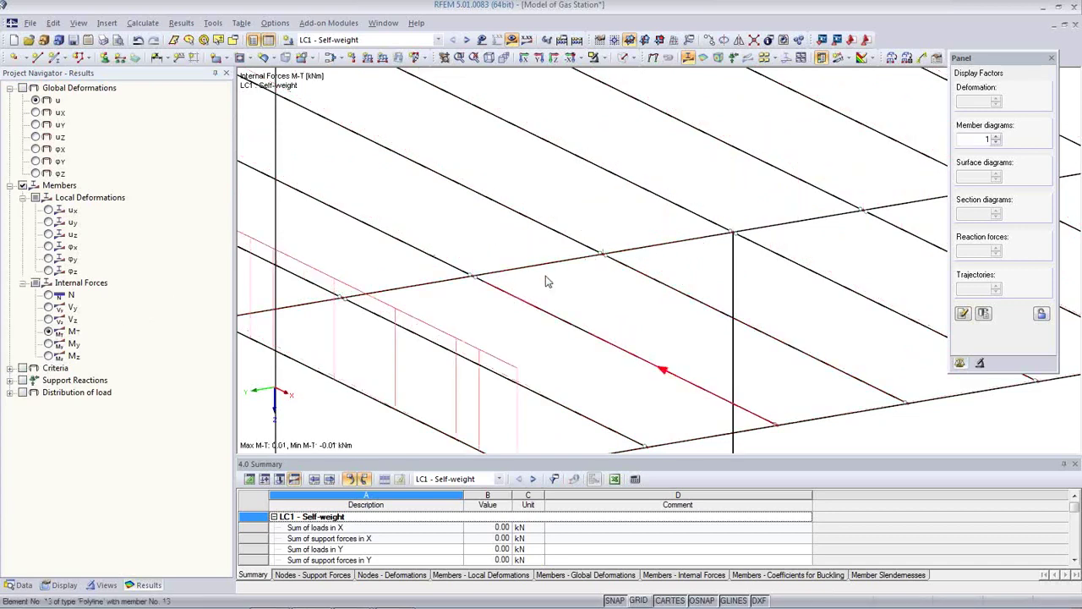
scroll(608, 275, "down", 4)
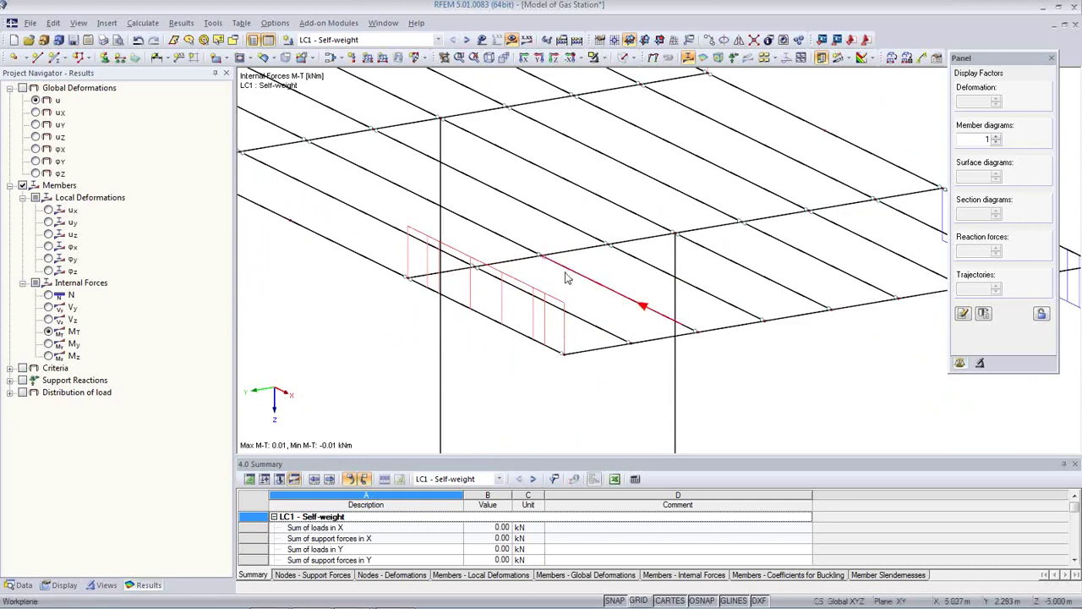
scroll(566, 279, "up", 2)
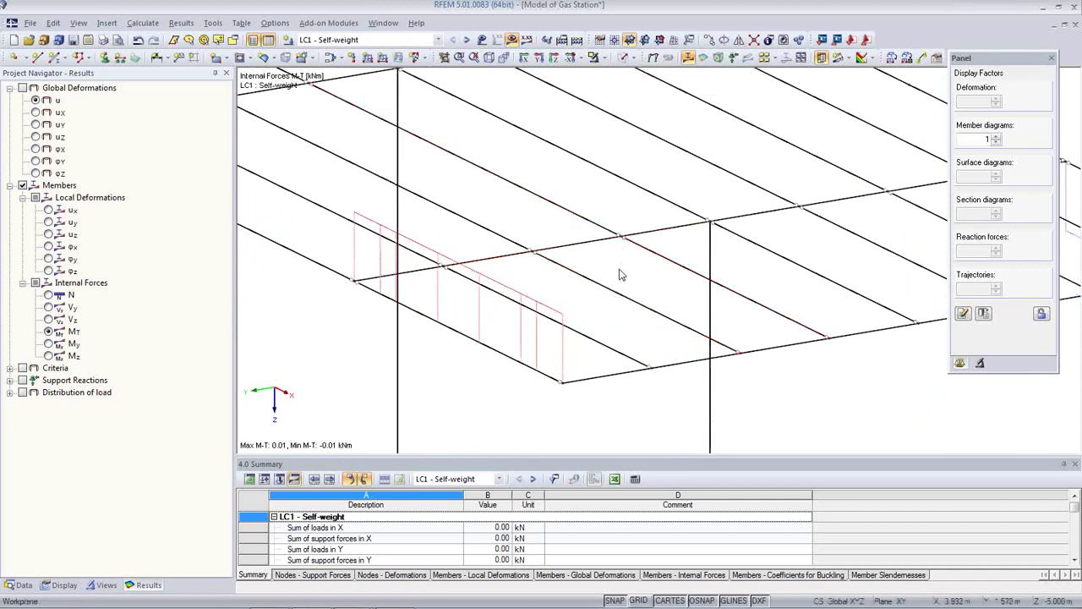
middle_click_drag(619, 294, 652, 343)
scroll(651, 339, "down", 1)
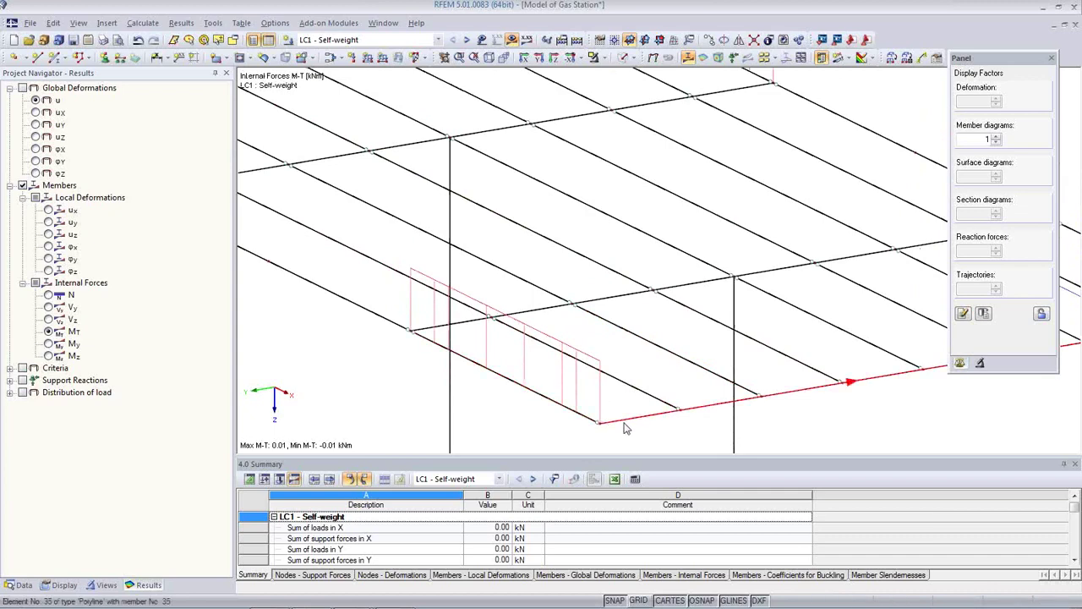
scroll(592, 383, "down", 2)
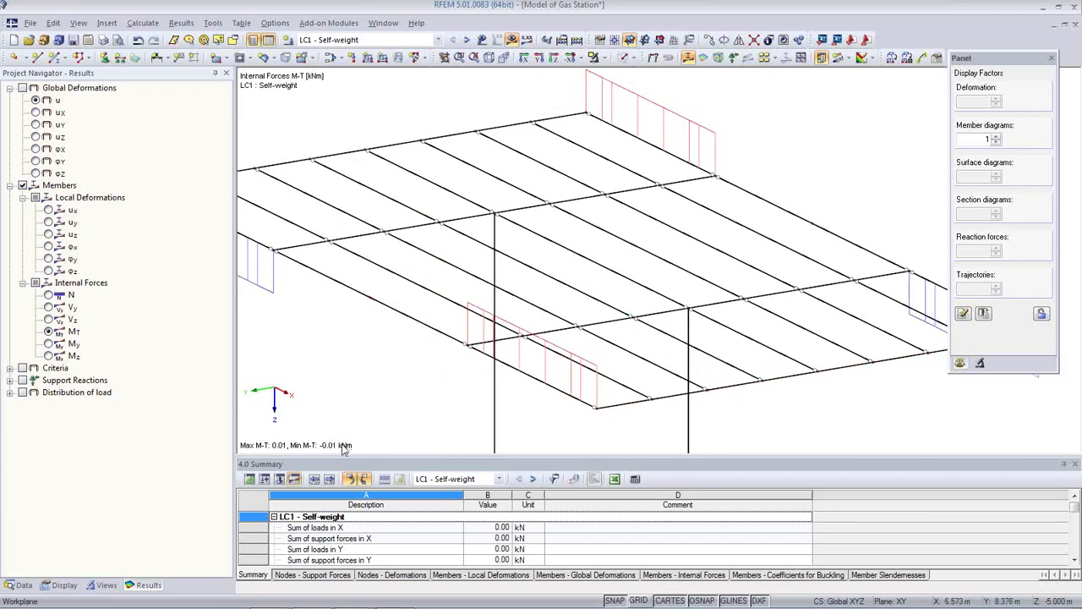
scroll(701, 290, "down", 5)
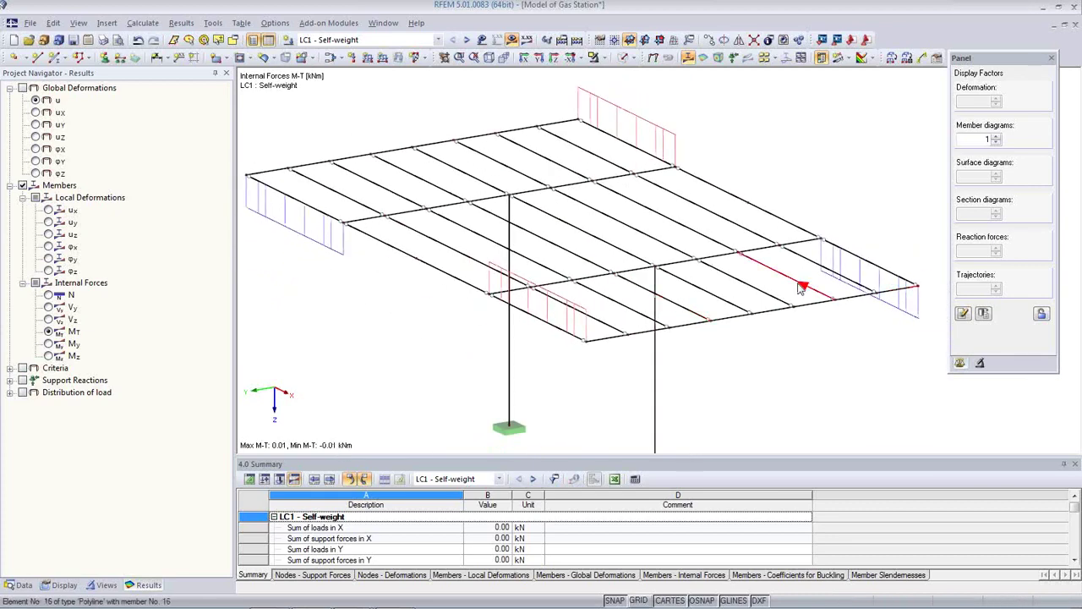
- Display the axial forces N for LC1 in the columns and show the result values on the diagrams
left_click(49, 296)
middle_click_drag(510, 348, 516, 296)
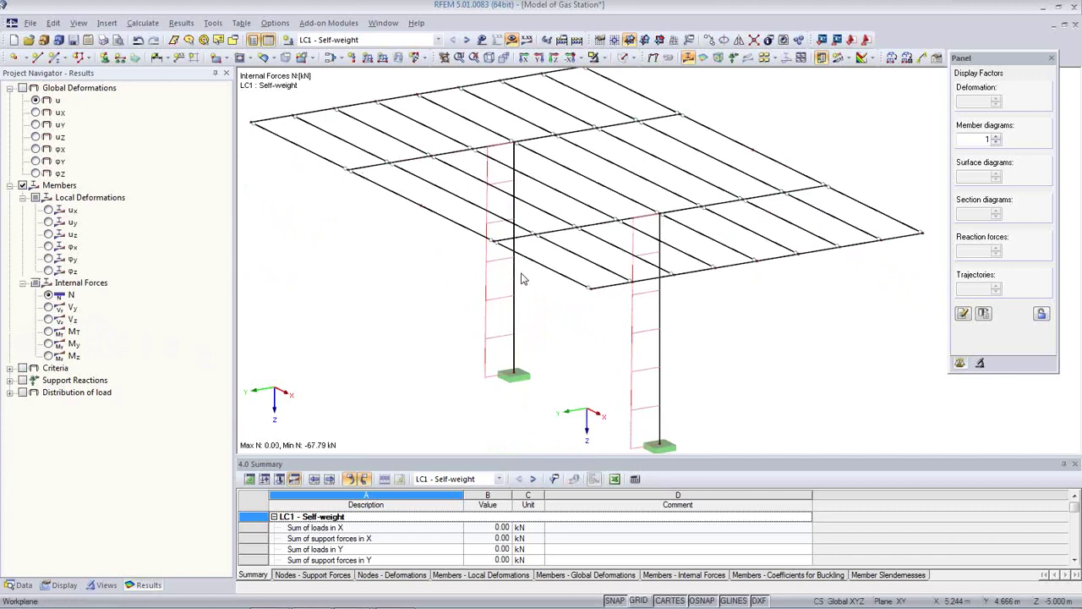
left_click(526, 40)
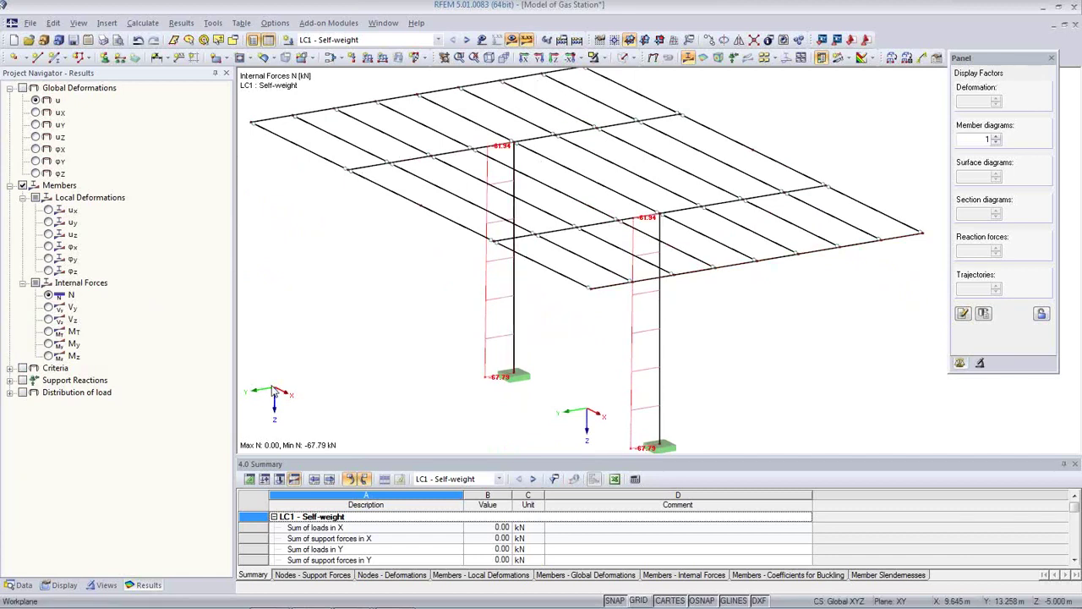
scroll(489, 321, "down", 2)
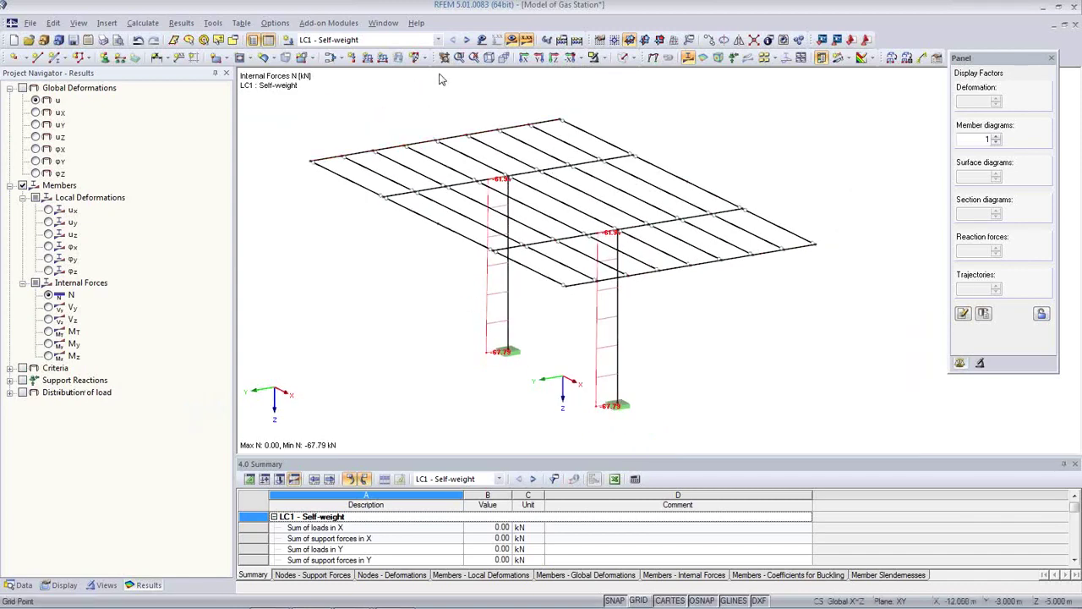
- Display the axial forces N for load combination CO11 and go back through CO10 to CO9
left_click(372, 40)
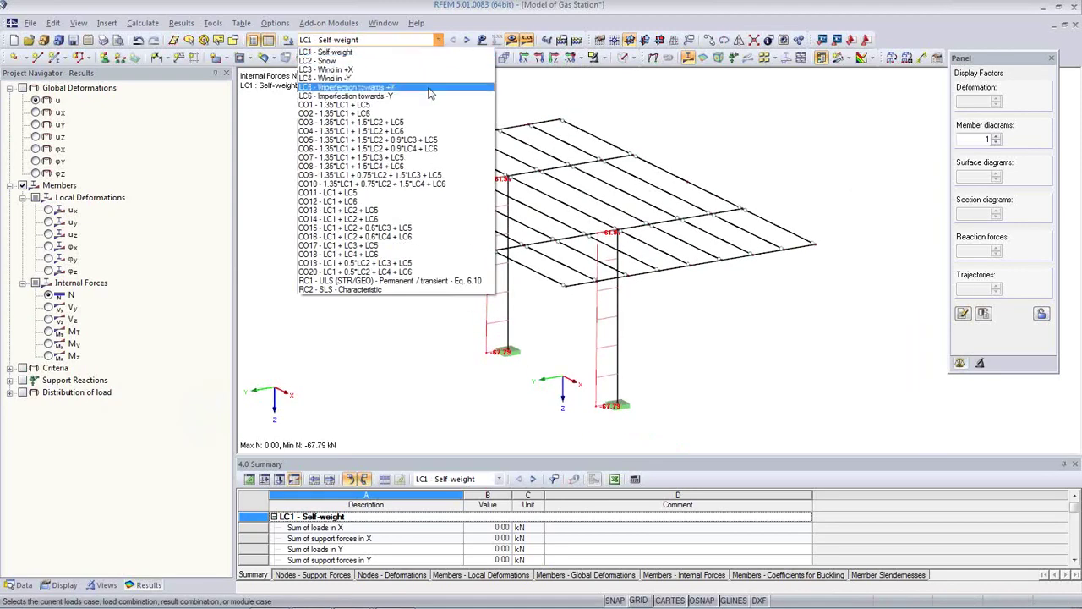
left_click(403, 192)
left_click(453, 40)
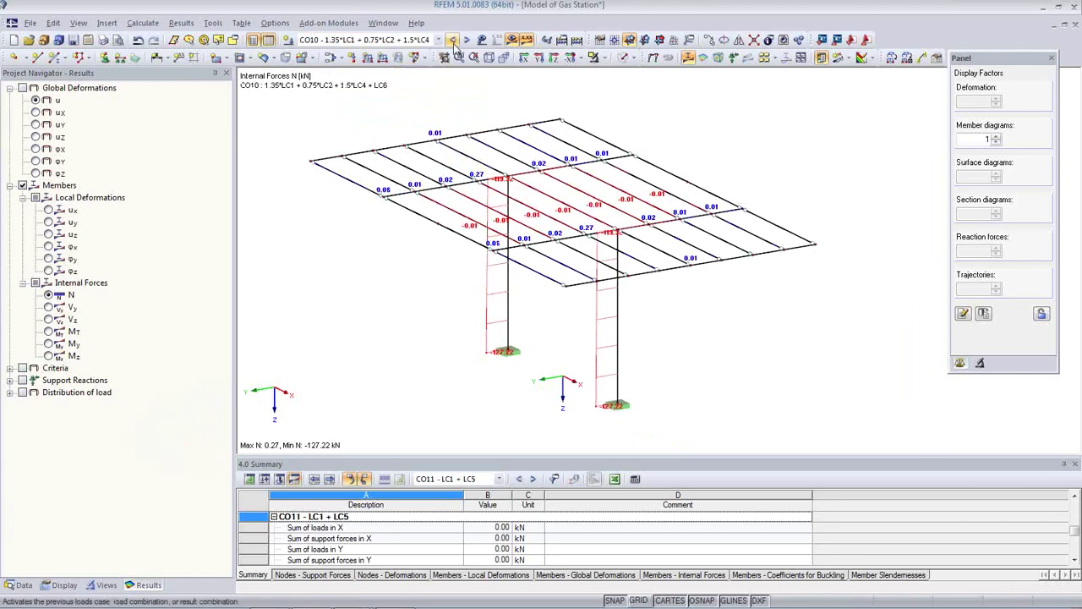
left_click(452, 40)
- Display the member moments My for CO9 and review them for each following load combination up to CO14
left_click(48, 344)
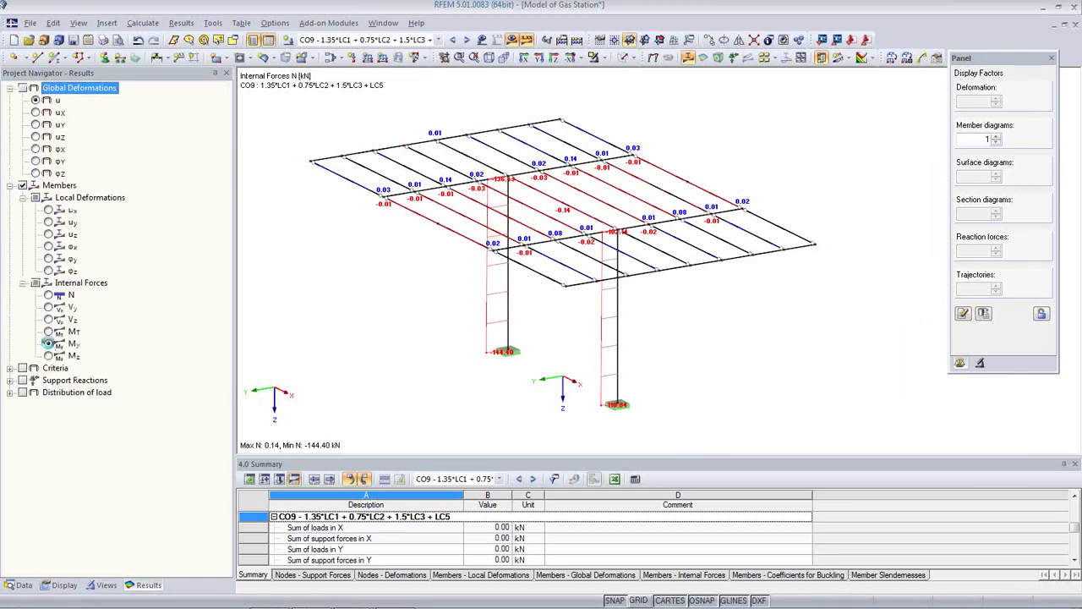
left_click(466, 40)
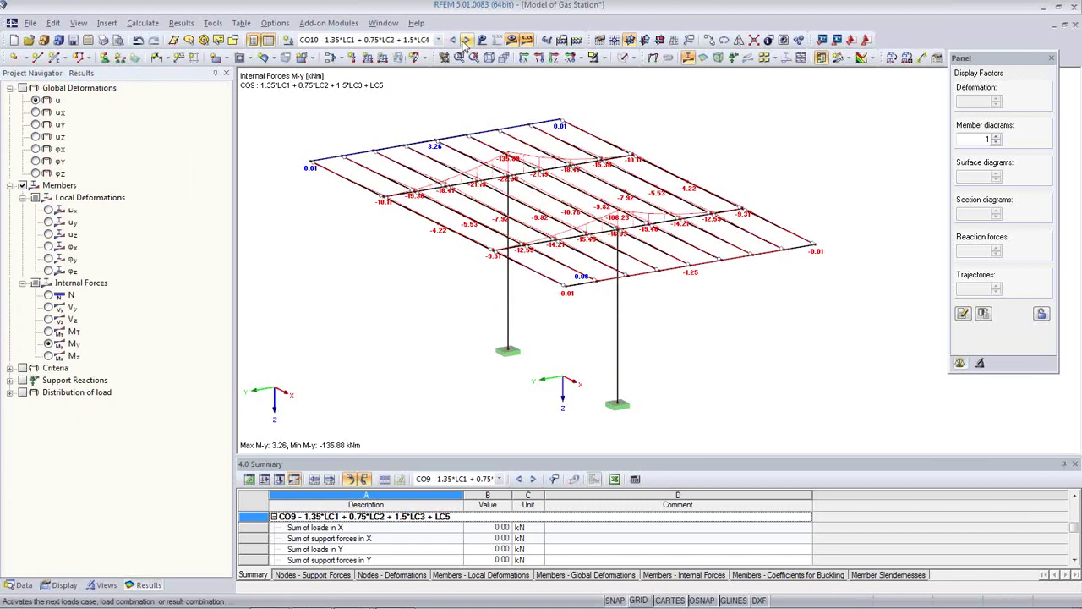
left_click(466, 41)
left_click(466, 40)
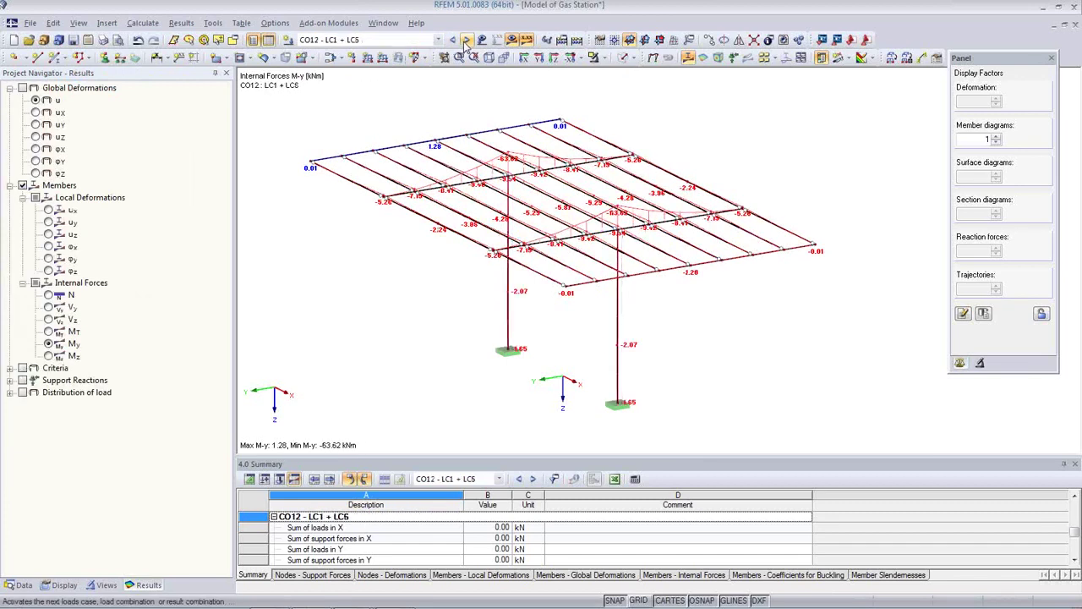
left_click(466, 41)
left_click(466, 41)
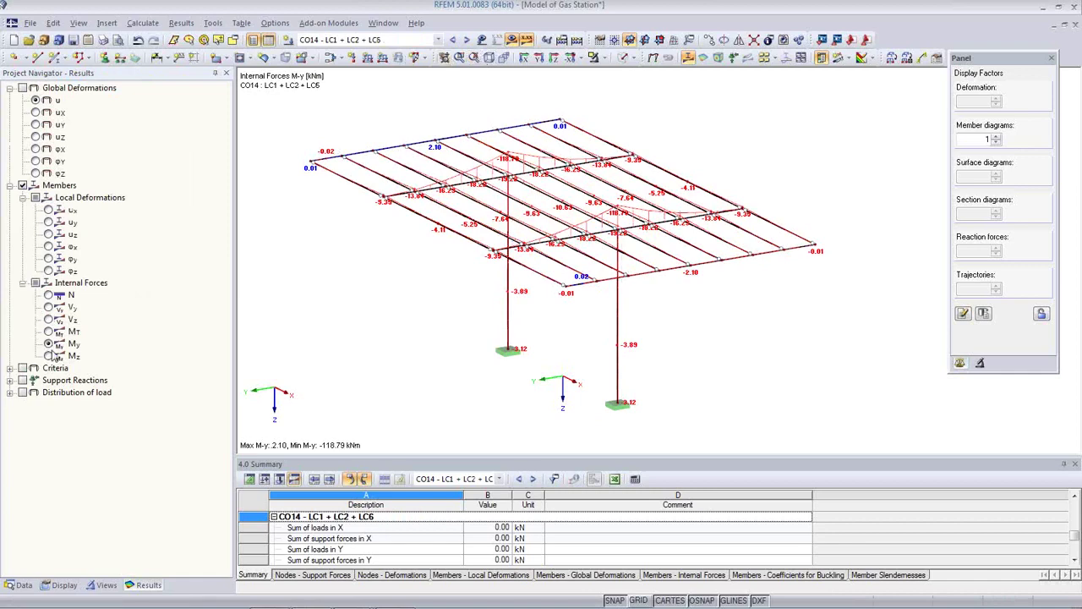
- Display the member moments Mz for CO14, review the combinations up to CO17 and return to CO16
left_click(49, 356)
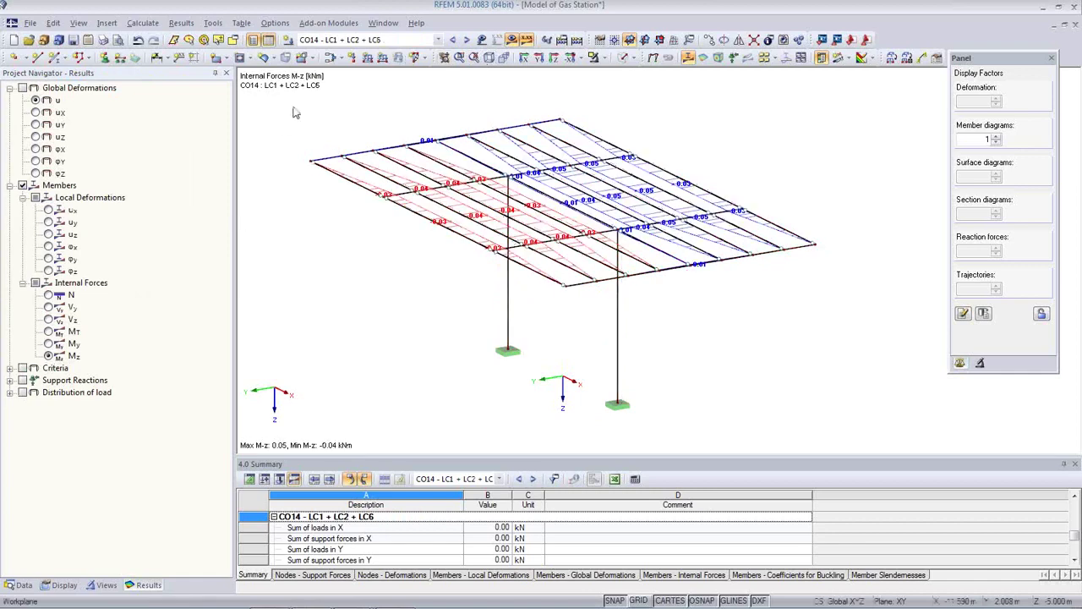
left_click(466, 40)
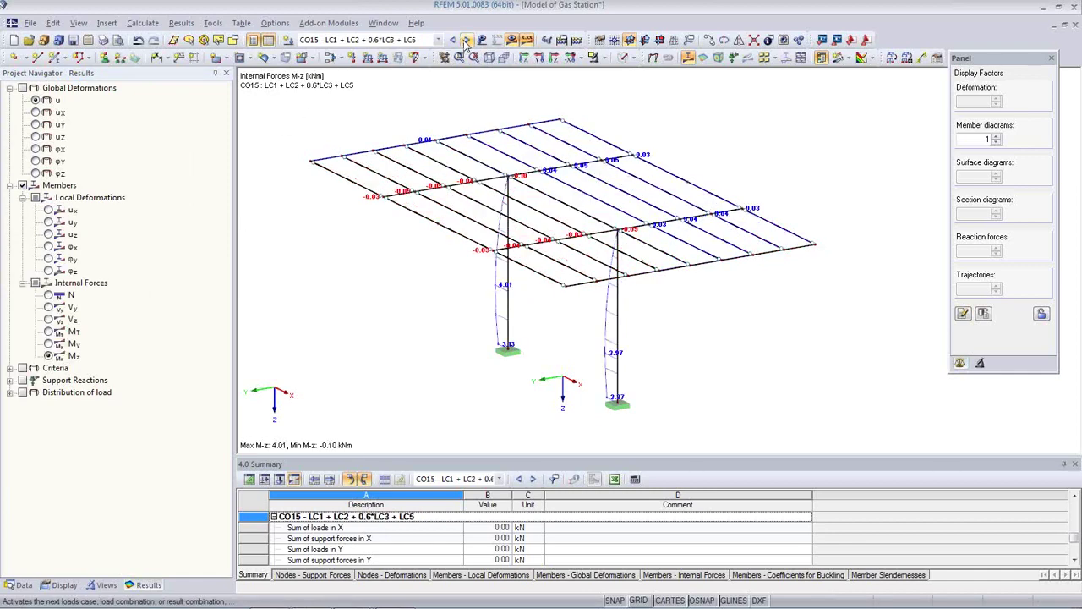
left_click(466, 41)
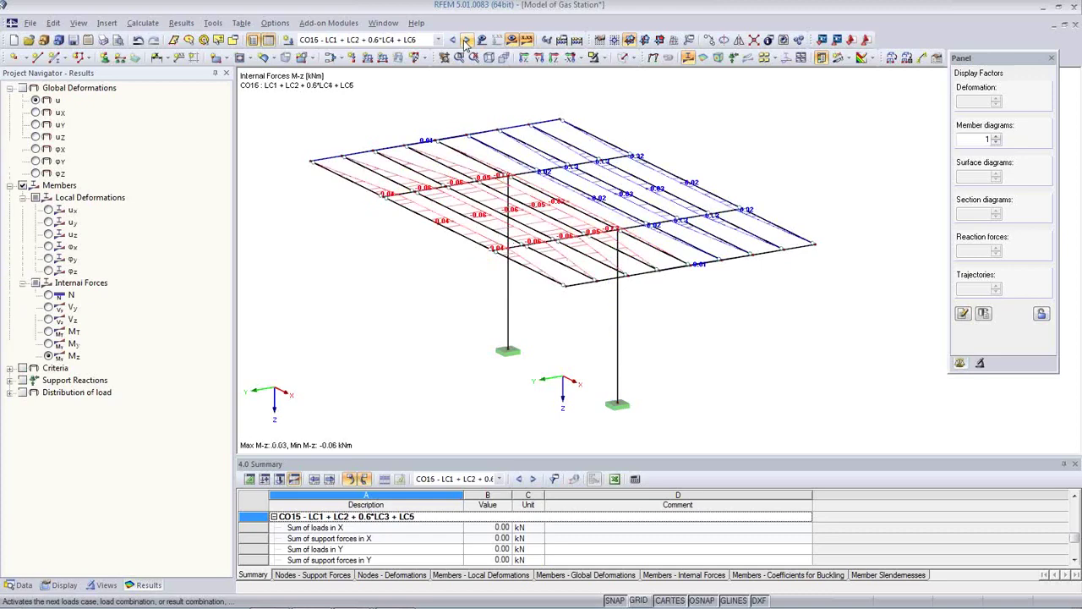
left_click(466, 40)
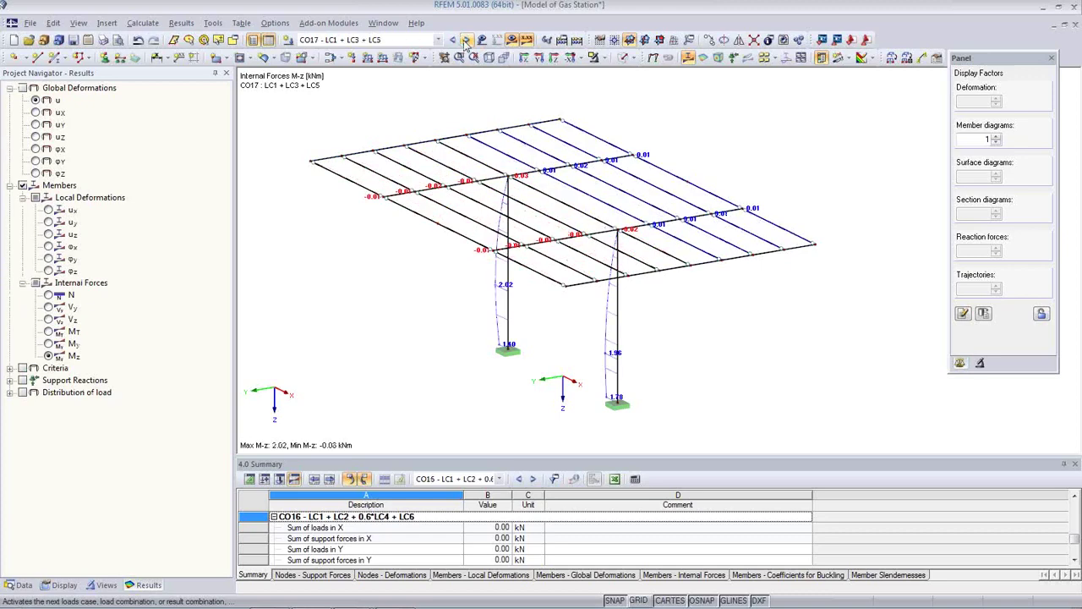
left_click(452, 40)
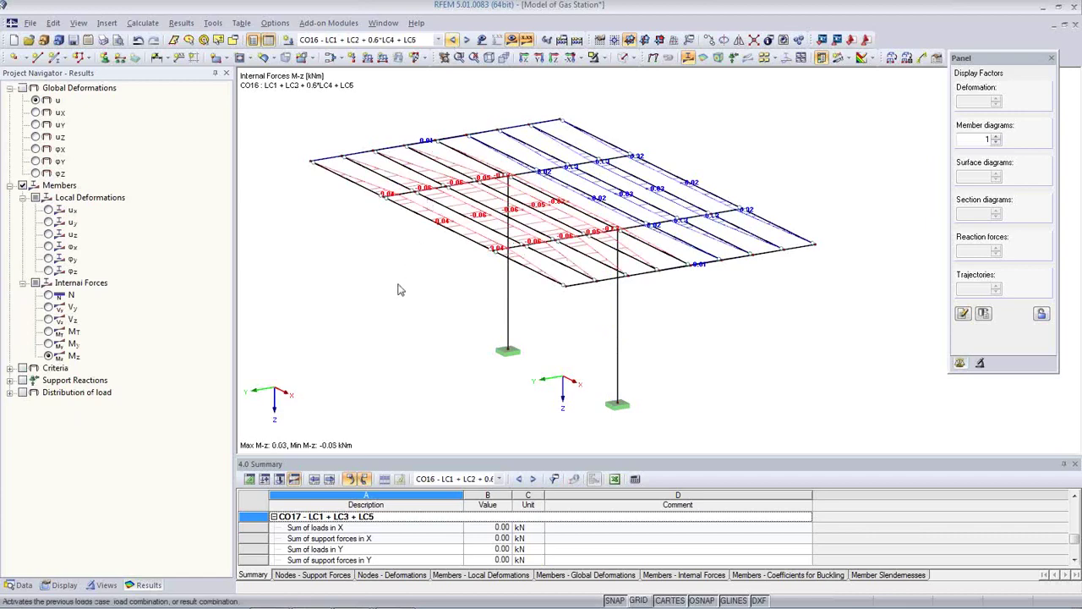
- Display the axial forces N for CO16 and turn off the result values on the diagrams
left_click(50, 296)
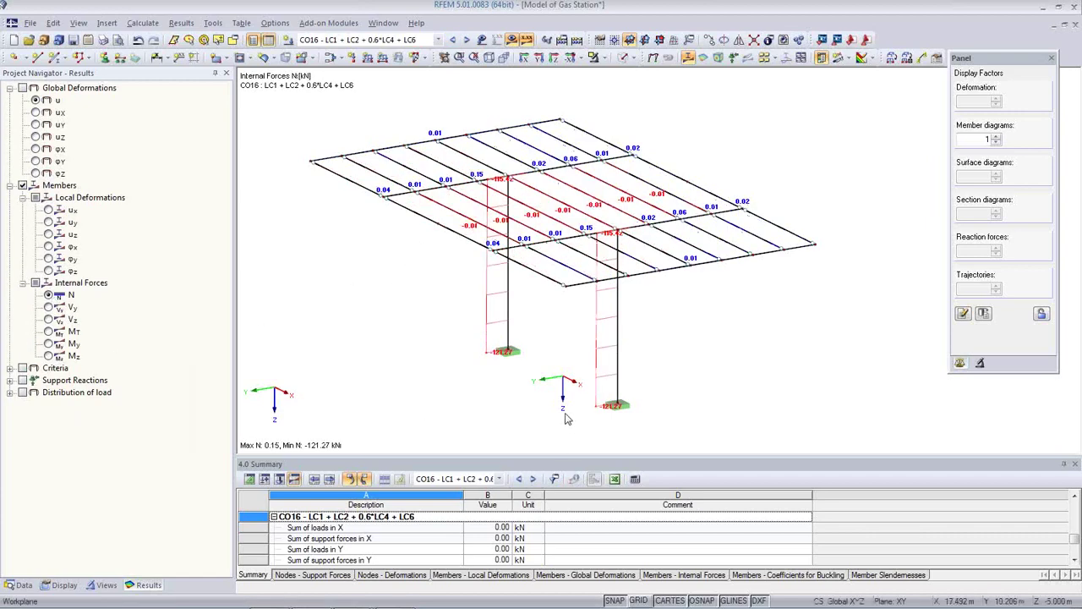
left_click(20, 584)
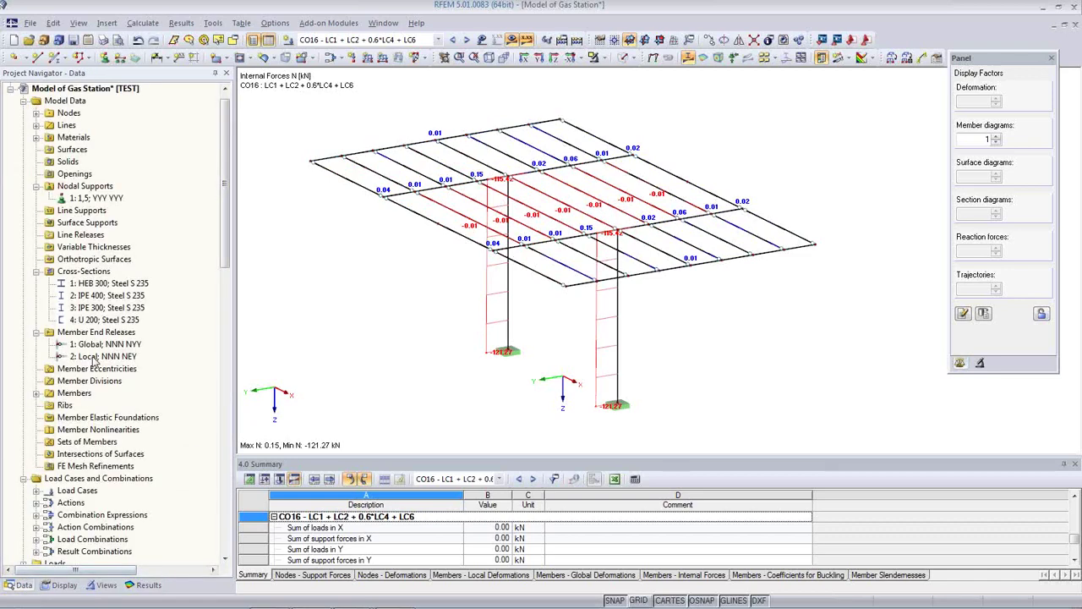
scroll(96, 361, "down", 10)
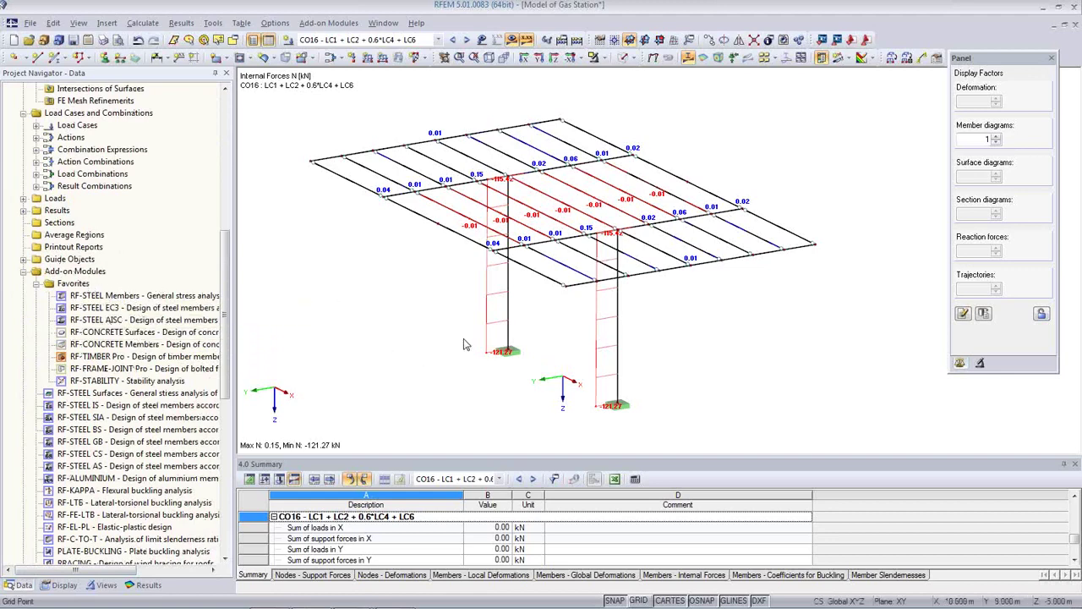
middle_click_drag(440, 349, 437, 362)
left_click(528, 41)
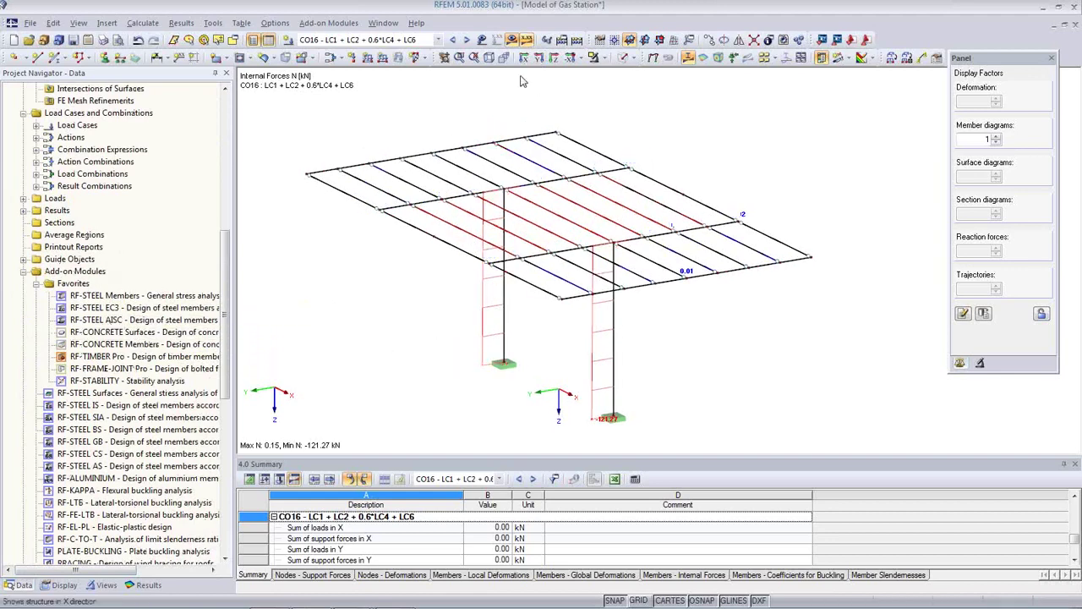
- Open the RF-STEEL EC3 design module and select all members for design
double_click(97, 308)
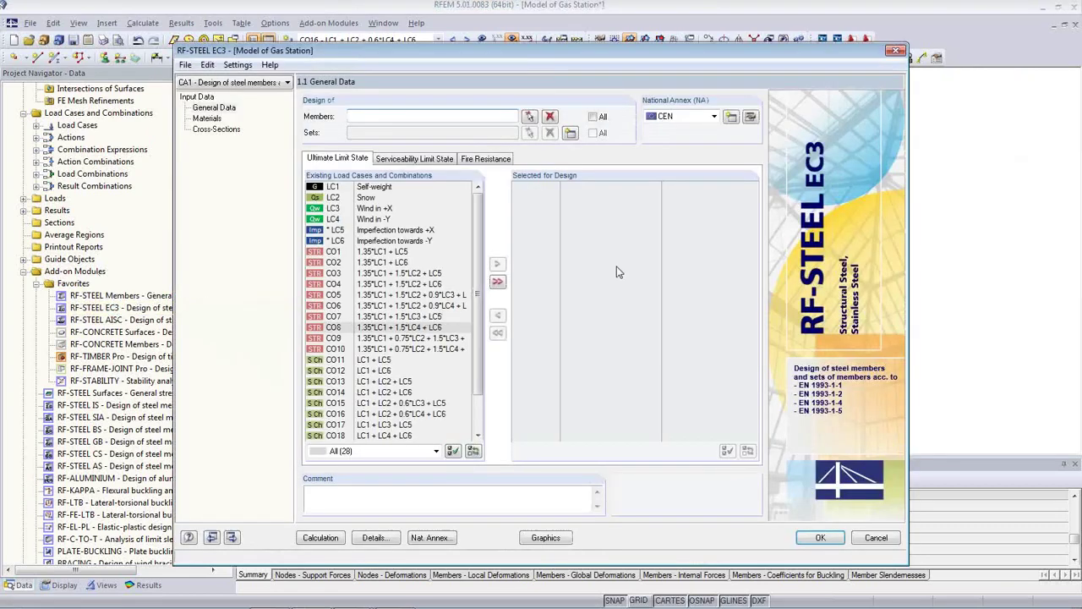
left_click_drag(532, 52, 499, 35)
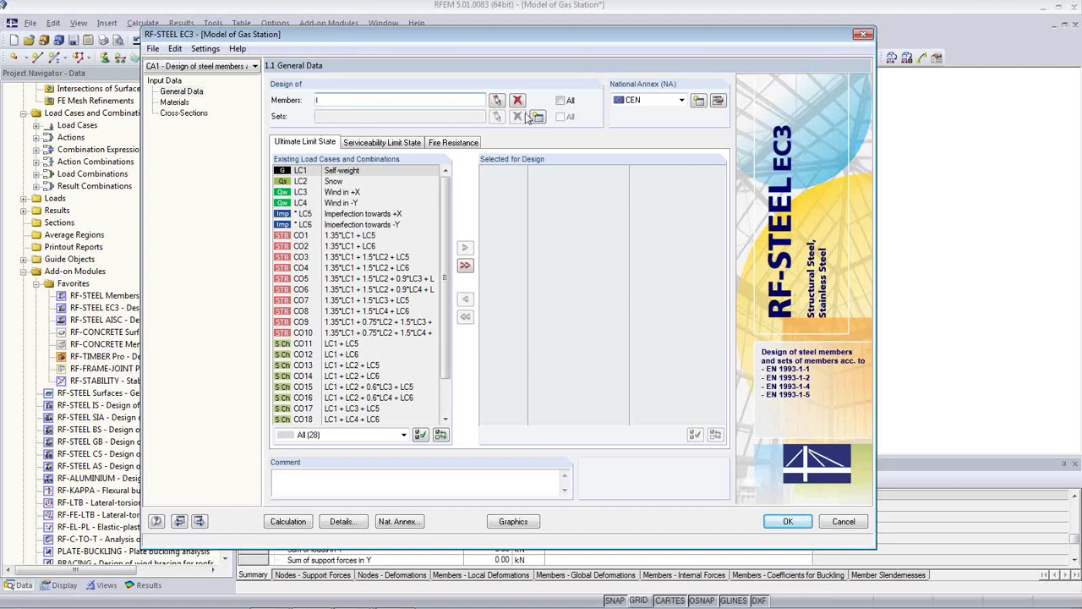
left_click(560, 101)
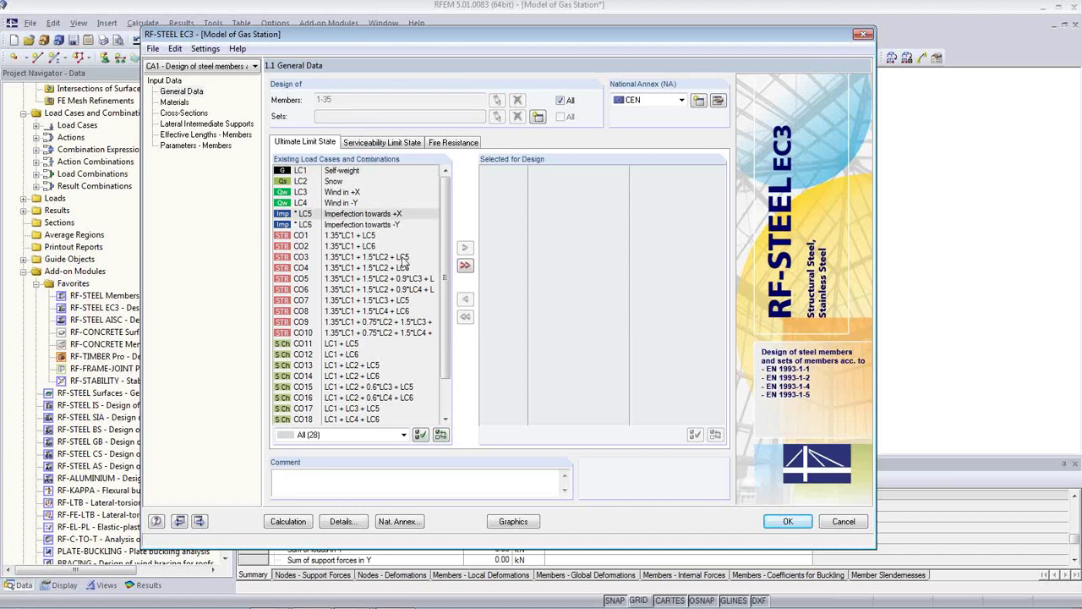
- Select result combination RC1 for the ultimate limit state design and choose CEN as the National Annex
scroll(448, 372, "down", 2)
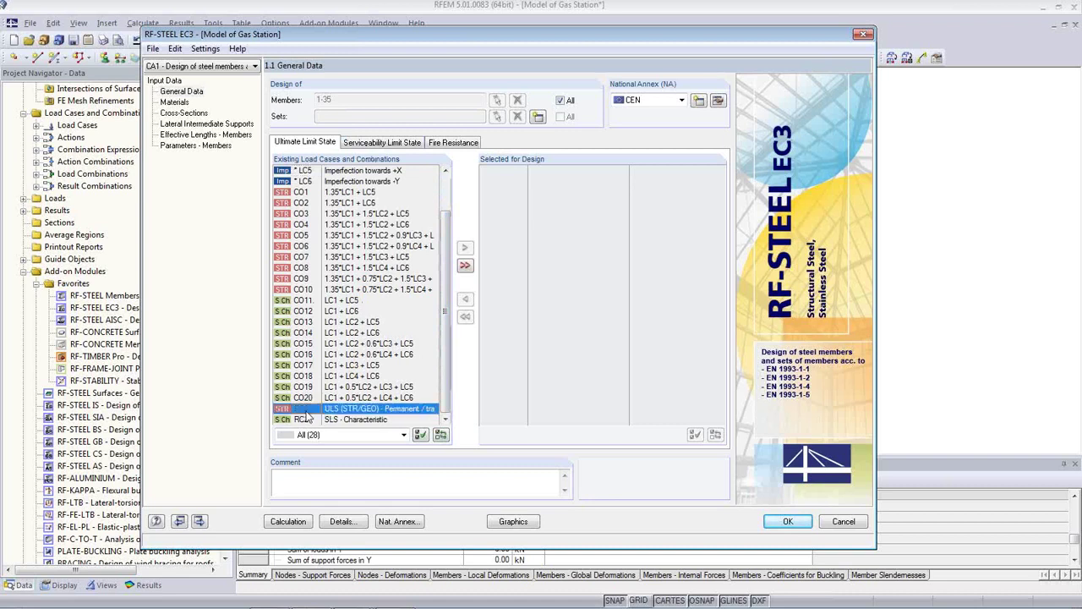
double_click(307, 414)
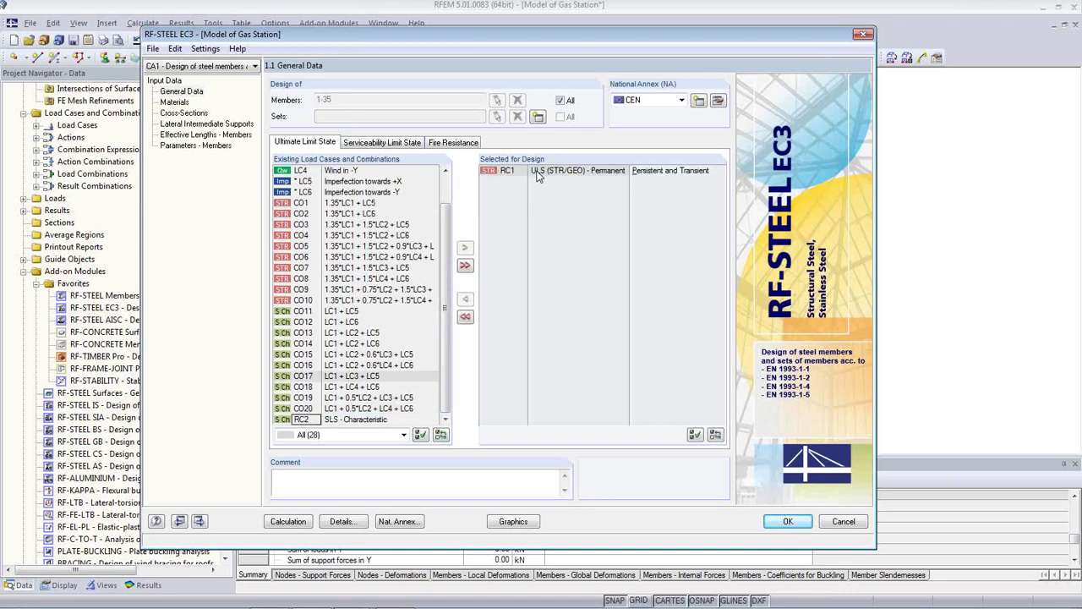
left_click(682, 101)
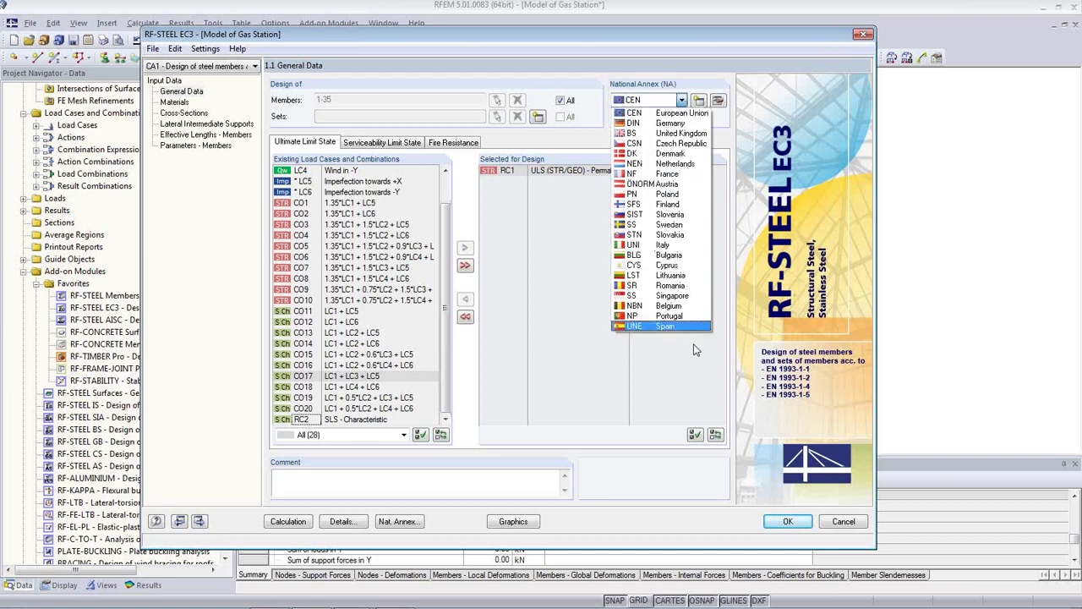
left_click(670, 115)
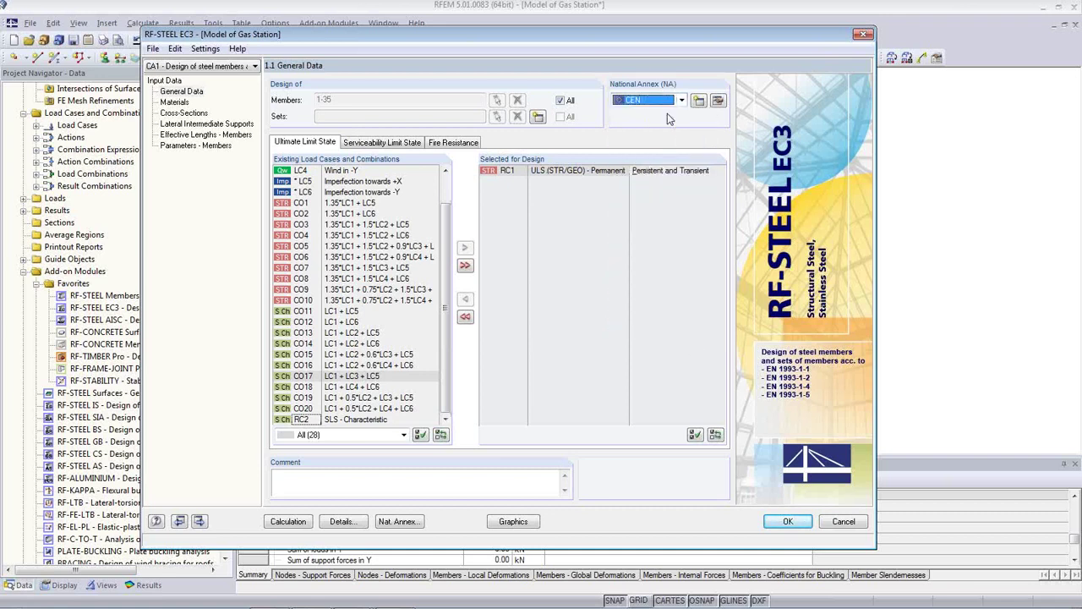
- Check the load selections for serviceability and fire resistance, and review the properties of the Steel S 235 material
left_click(449, 144)
left_click(384, 146)
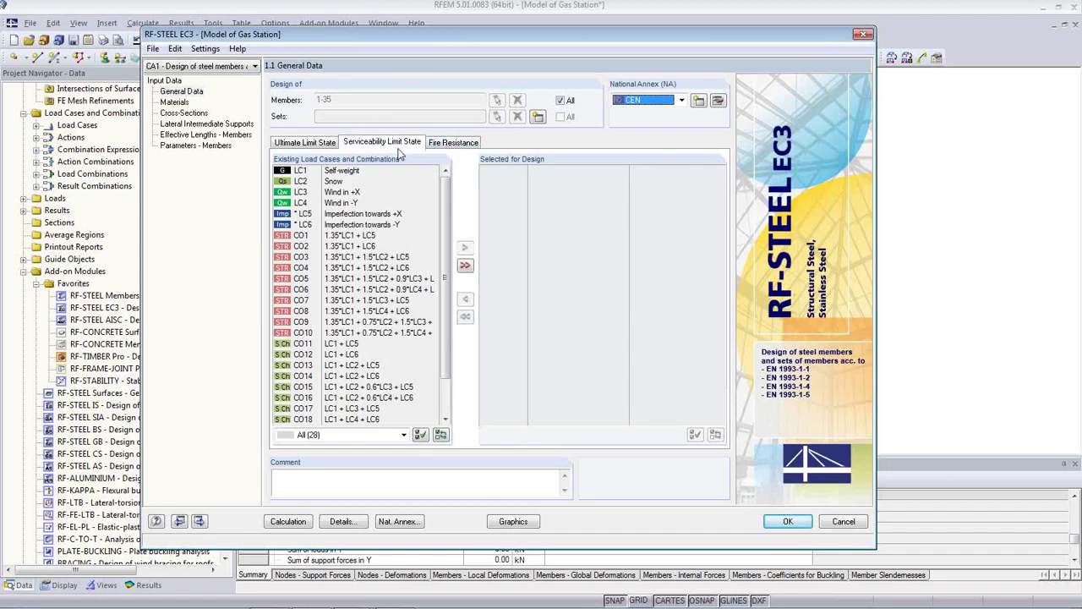
left_click(446, 146)
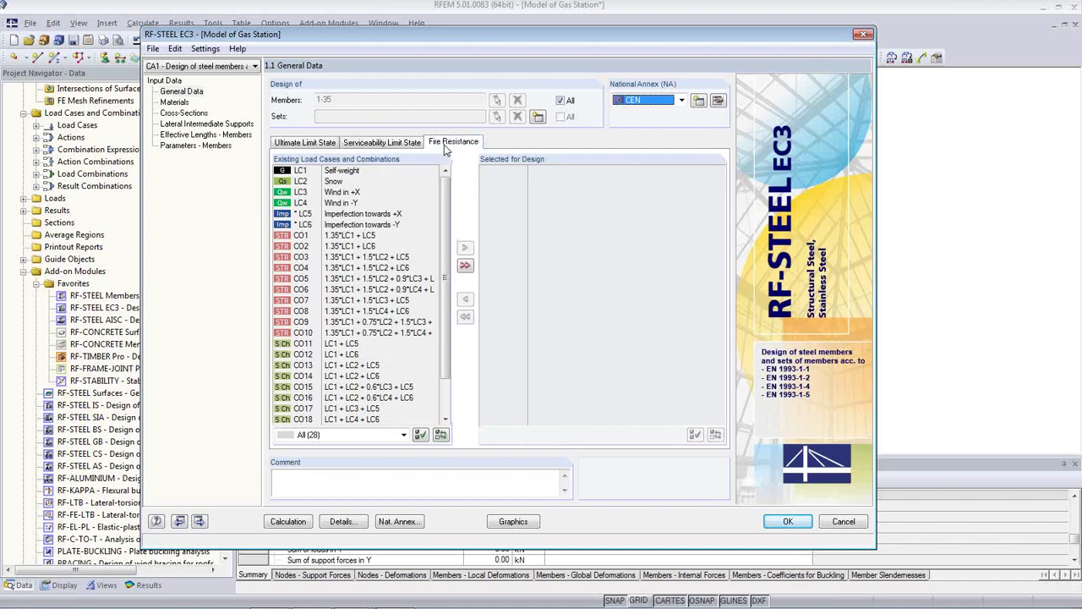
left_click(404, 146)
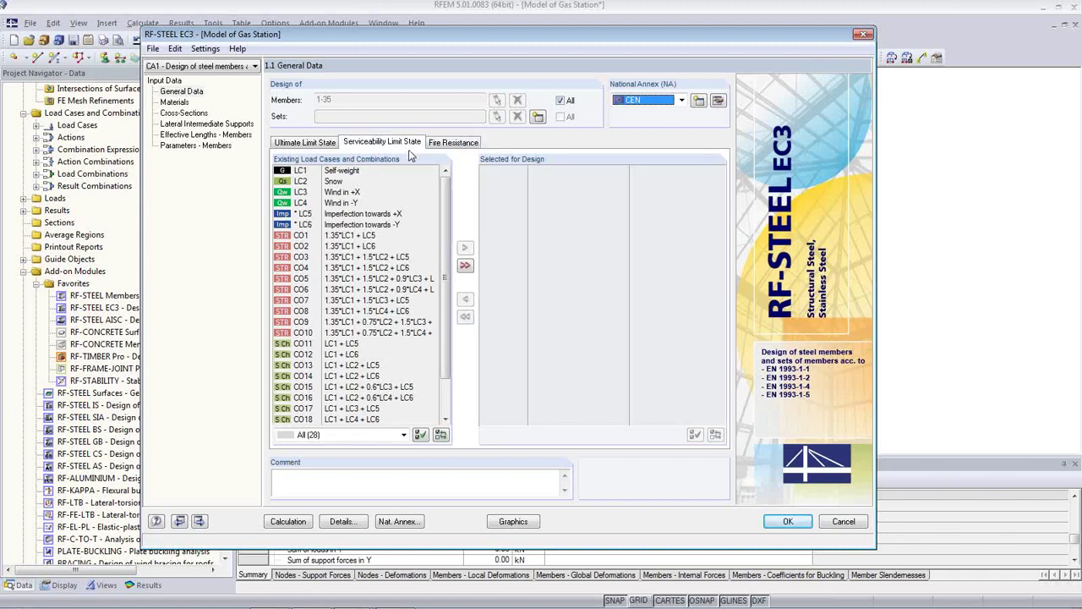
left_click(175, 103)
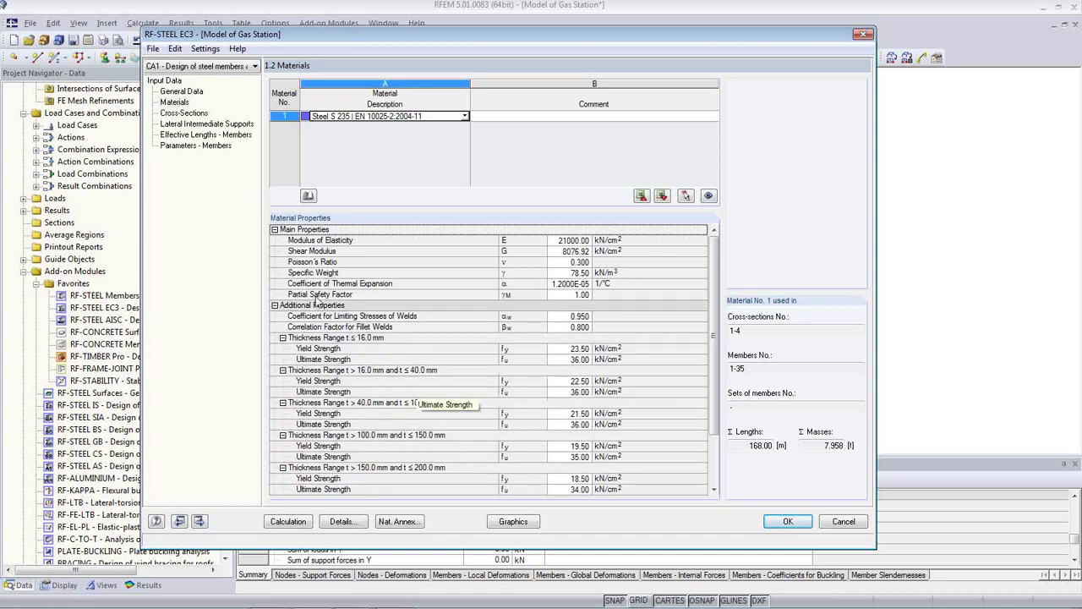
- Set the HEB 300 and IPE 400 cross-sections to be optimized from the current row
left_click(186, 113)
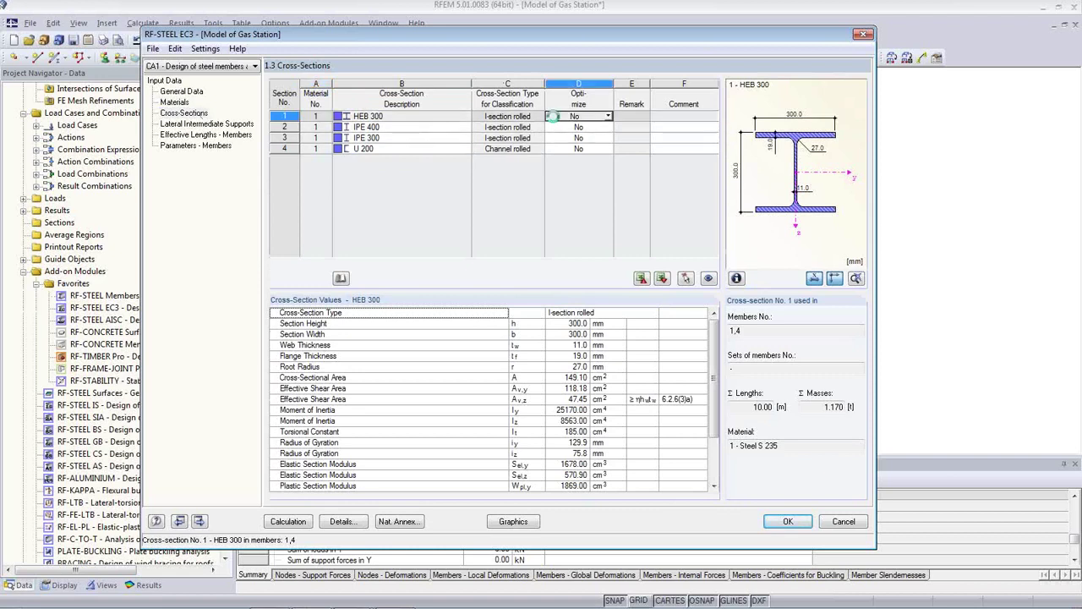
left_click(597, 117)
left_click(608, 116)
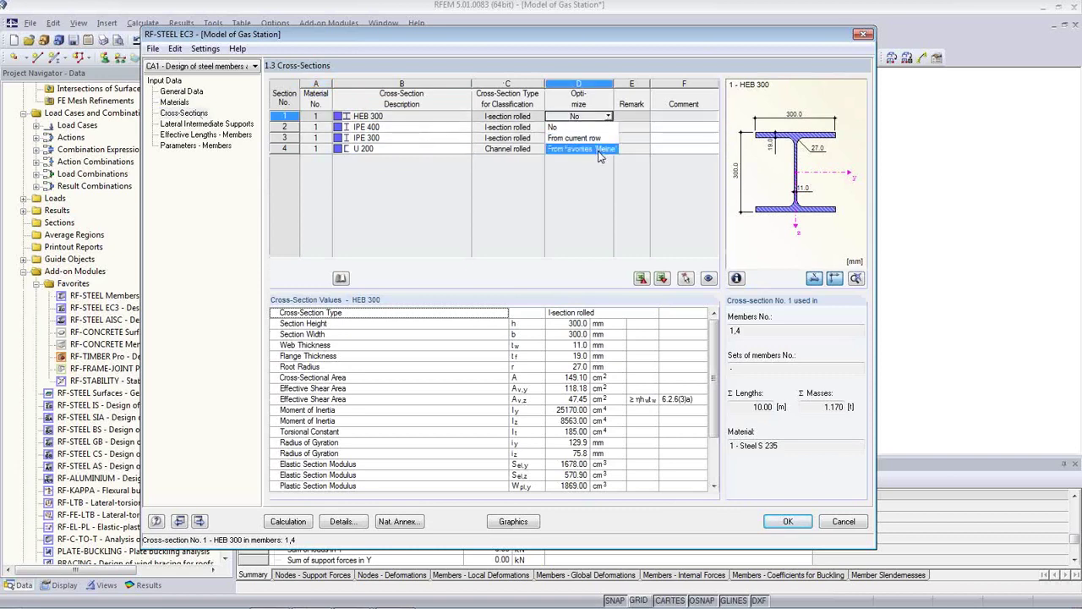
left_click(595, 139)
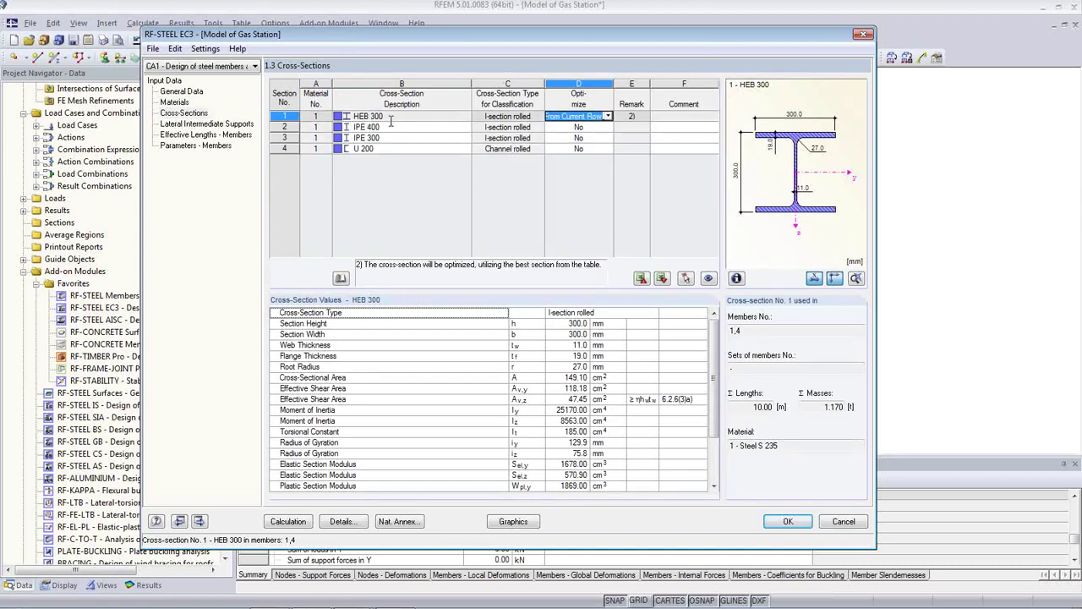
left_click(592, 127)
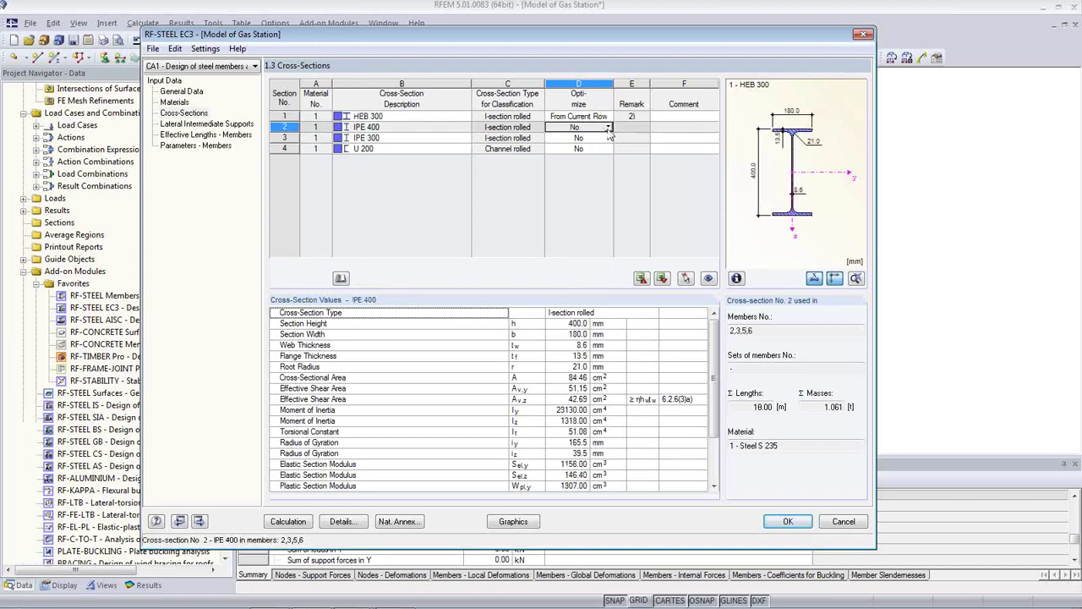
left_click(607, 127)
left_click(595, 149)
- Set the IPE 300 and U 200 cross-sections to be optimized from the current row
left_click(602, 137)
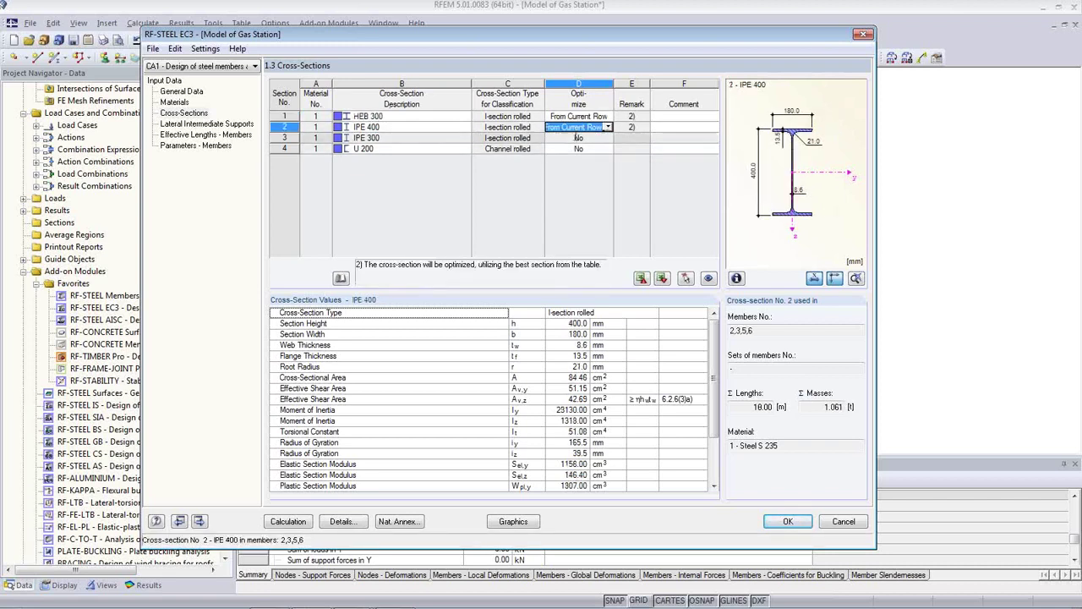
left_click(607, 138)
left_click(596, 160)
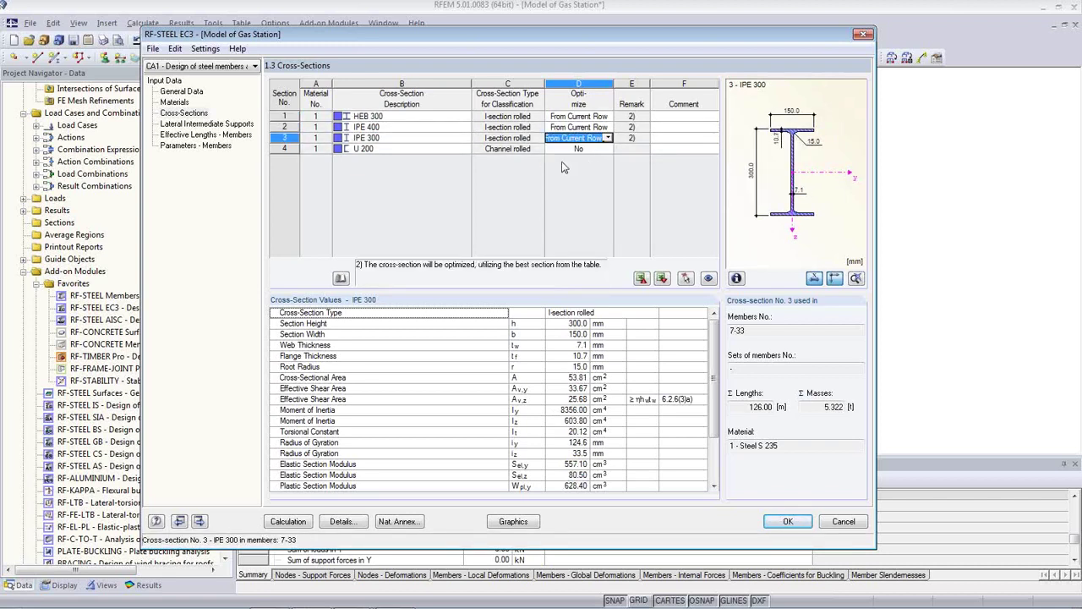
left_click(582, 149)
left_click(607, 149)
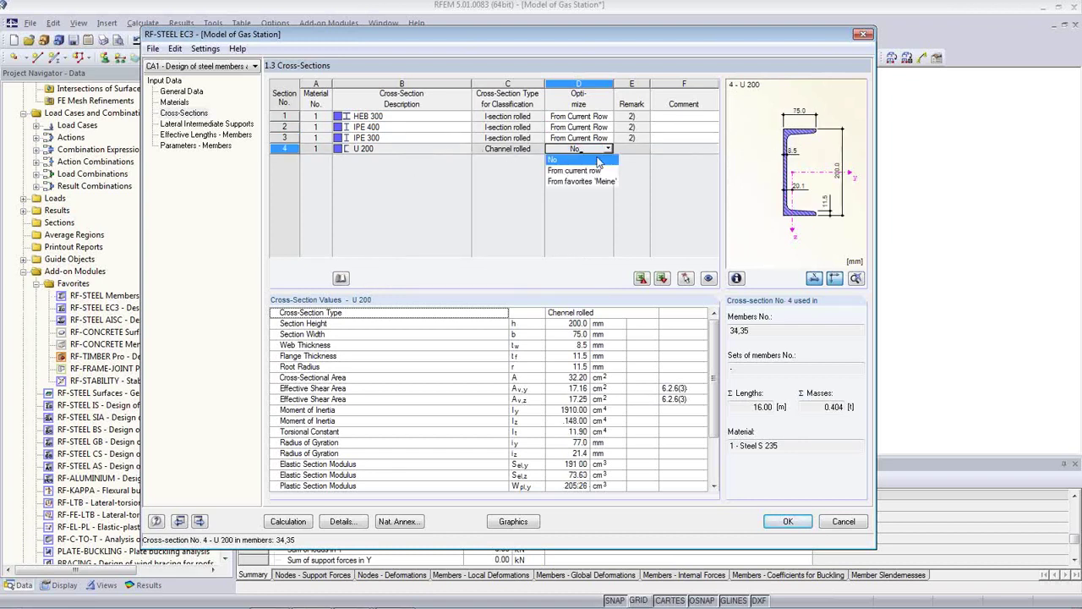
left_click(594, 171)
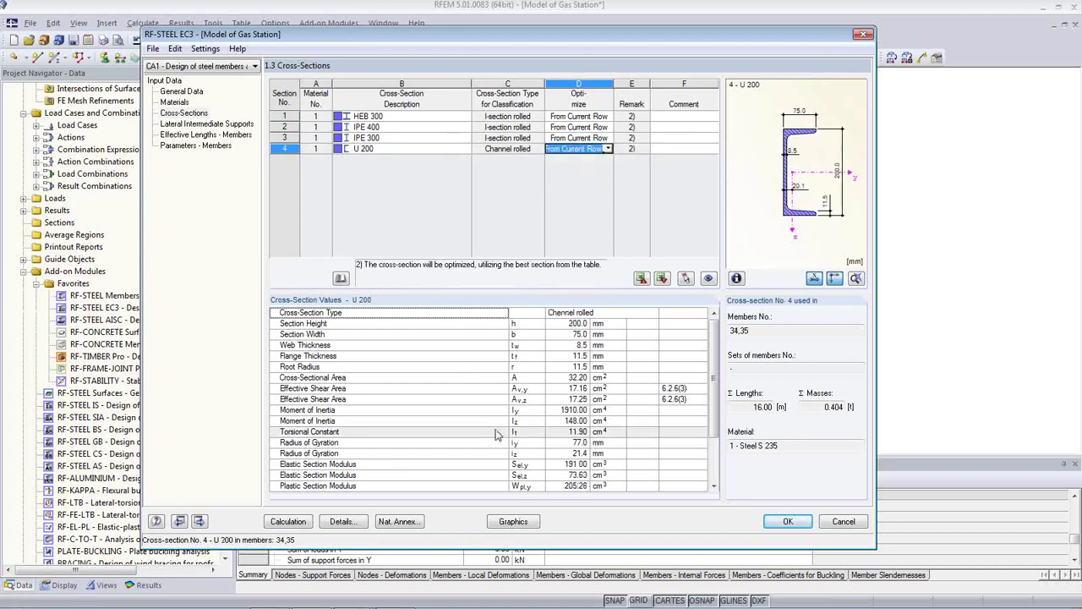
- Examine the U 200 cross-section values and the lateral intermediate supports of the members
left_click(389, 367)
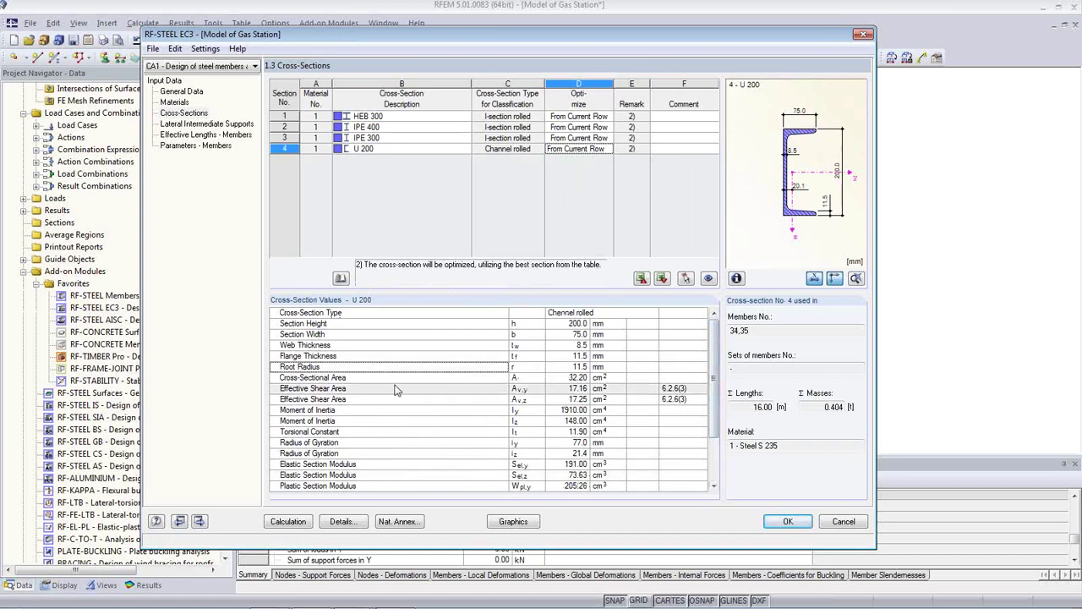
left_click(325, 389)
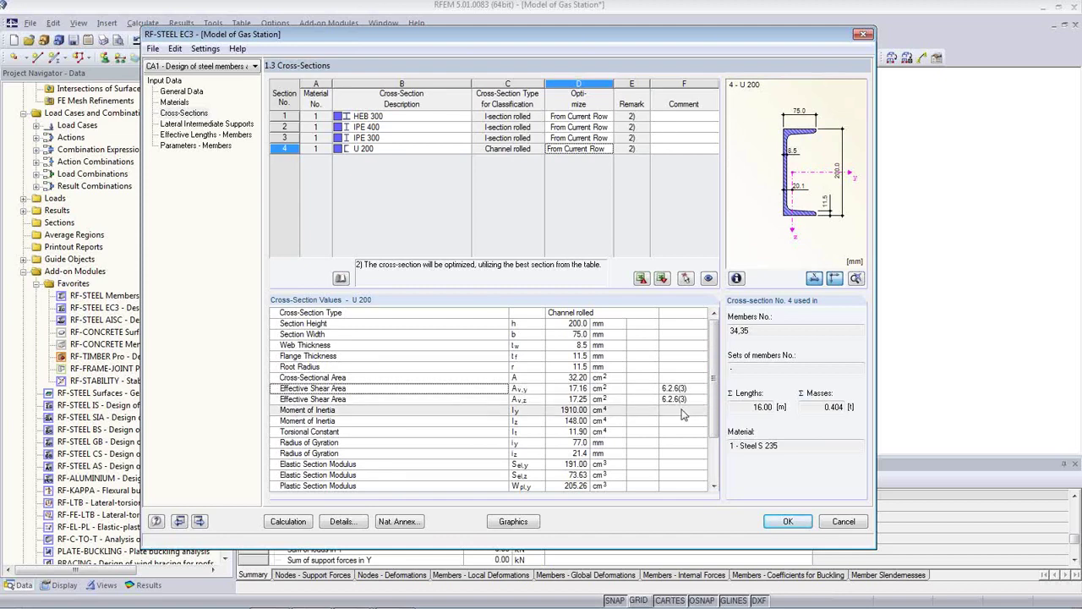
left_click(208, 126)
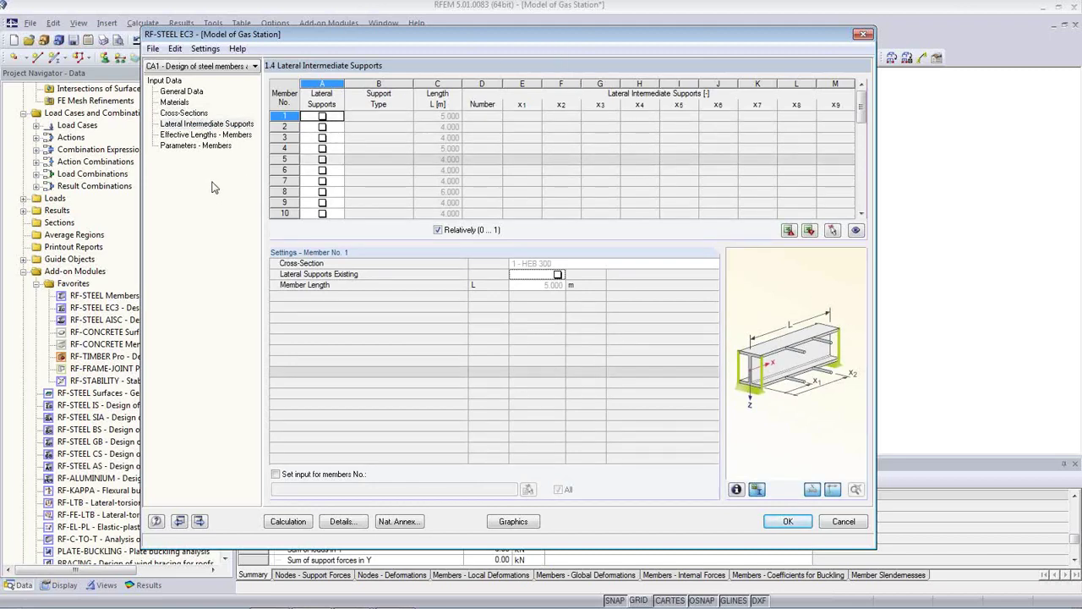
- Review the effective lengths of the members and the kz options for member 1, choosing 1.0
left_click(210, 134)
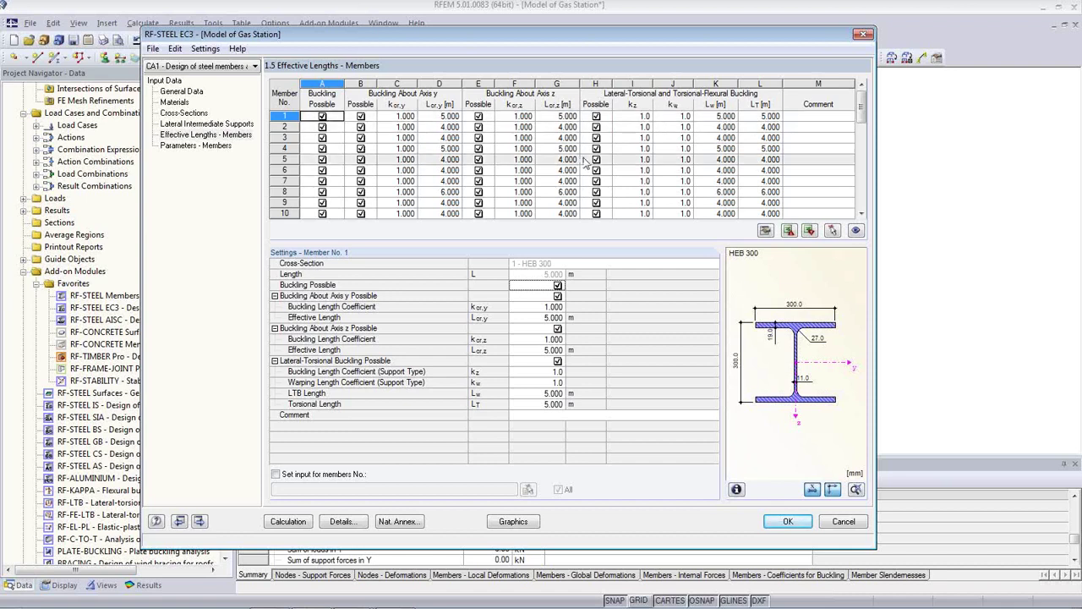
left_click(643, 119)
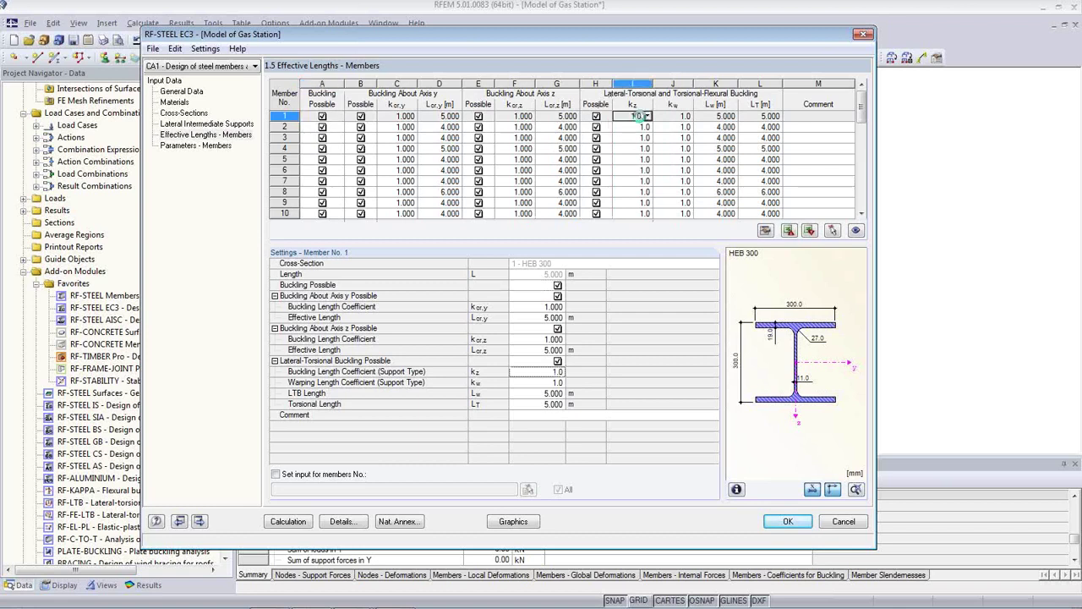
left_click(647, 116)
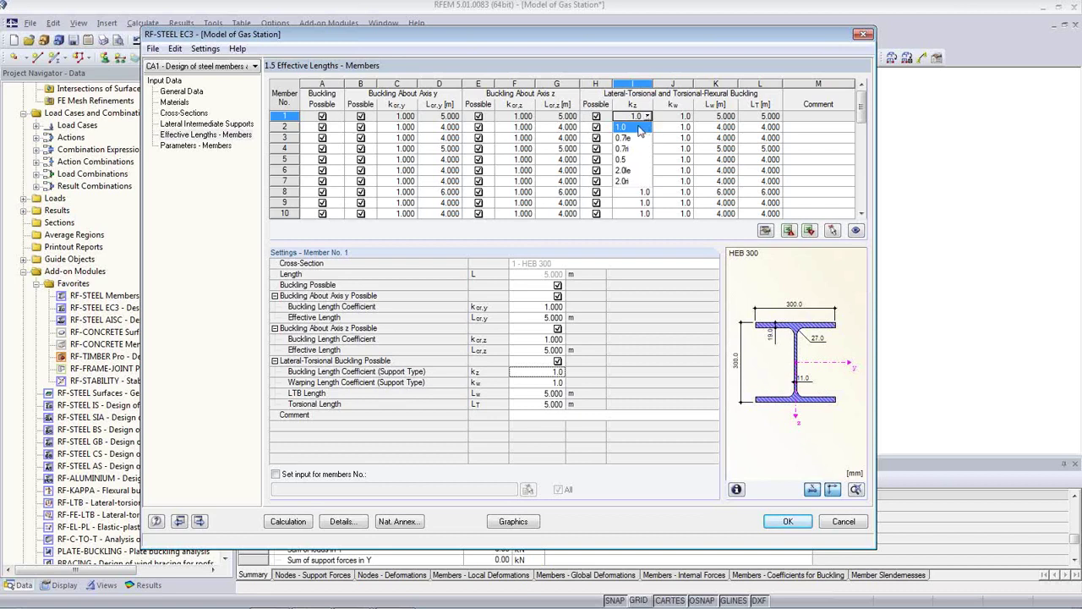
left_click(639, 129)
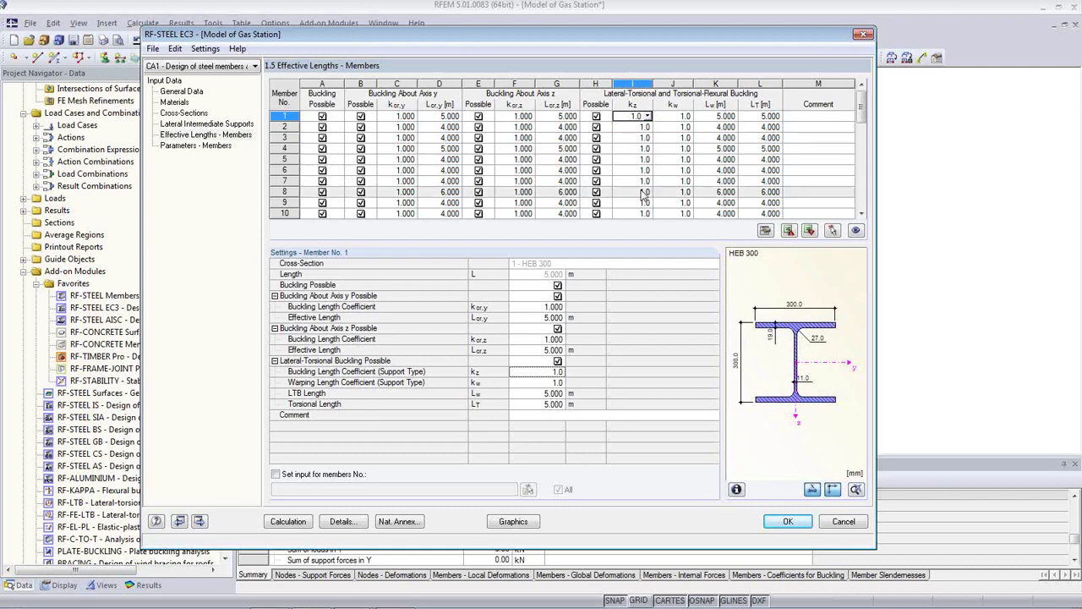
- Inspect the buckling length coefficient options for member 1 about axes y and z, and close them without changes
mouse_move(483, 35)
left_mouse_down()
mouse_move(532, 337)
mouse_move(492, 44)
left_mouse_up()
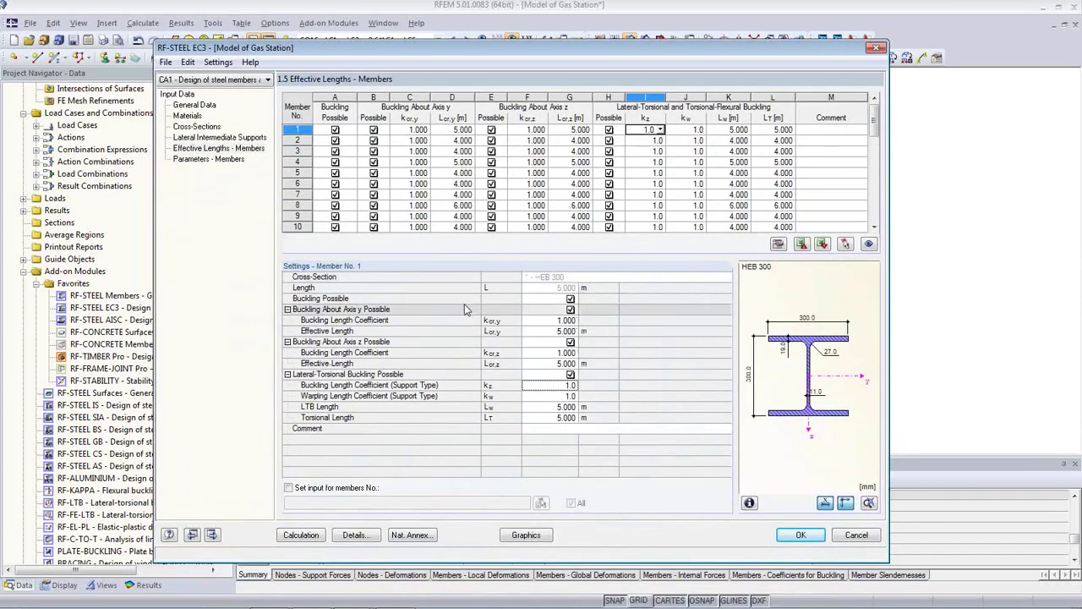
left_click(559, 321)
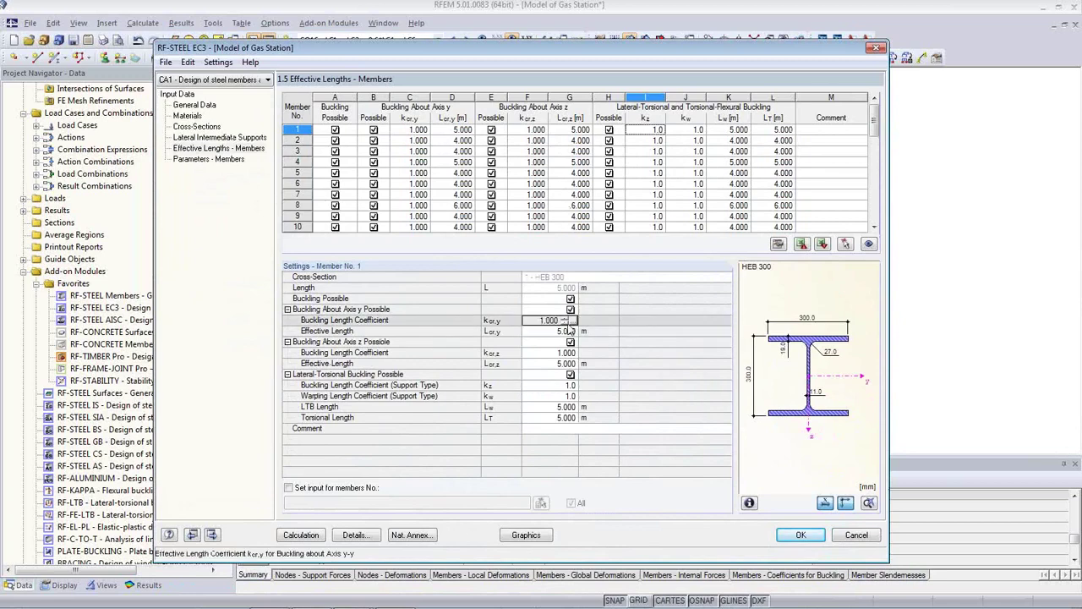
left_click(567, 321)
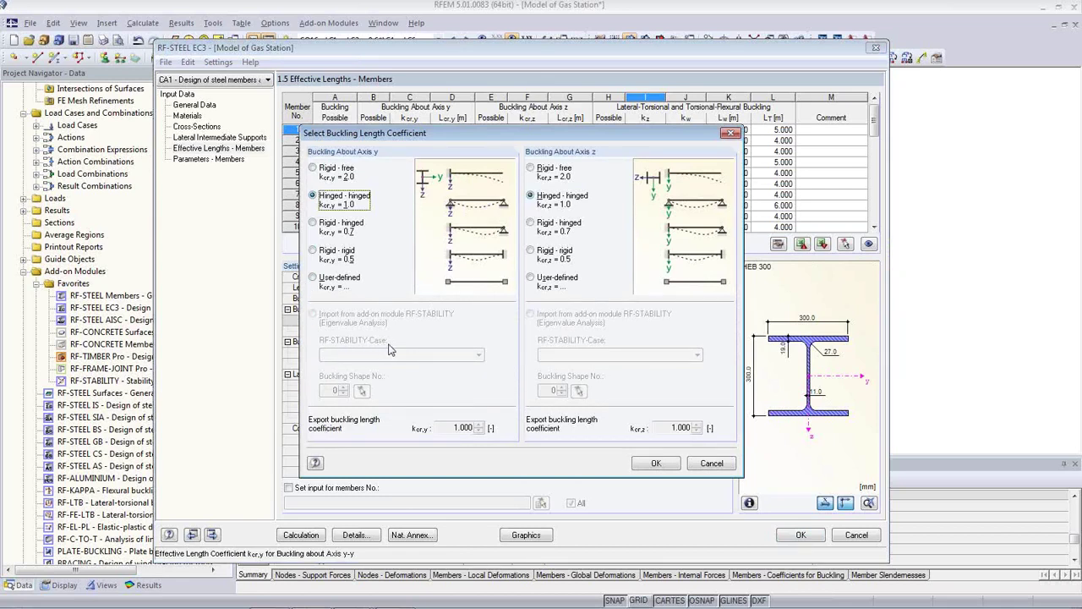
left_click(729, 465)
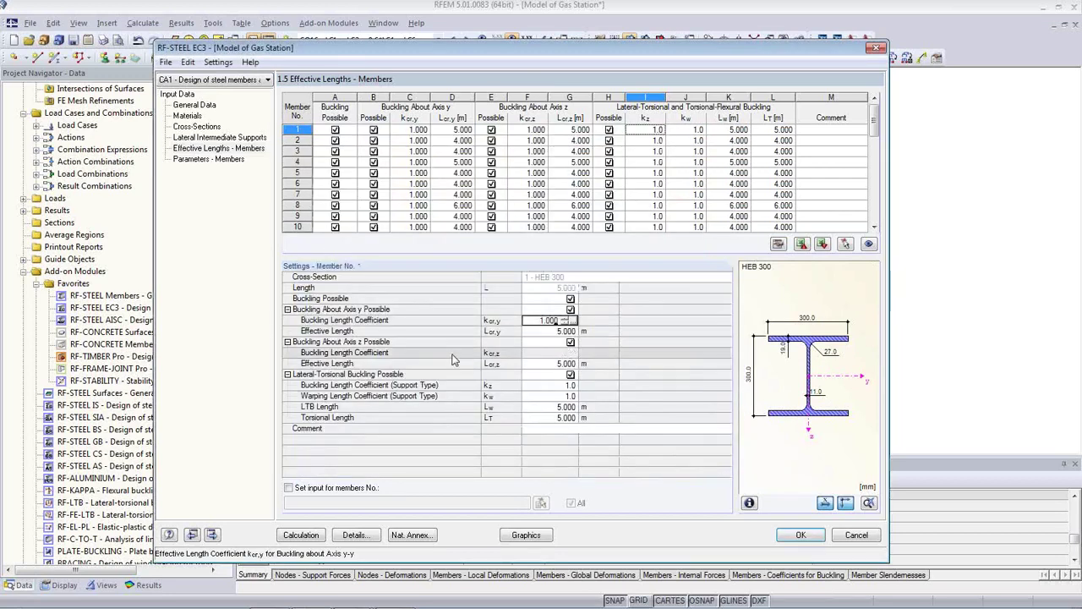
- Review the member parameters and the design details for ultimate limit state, stability, serviceability, fire resistance and other settings
left_click(208, 159)
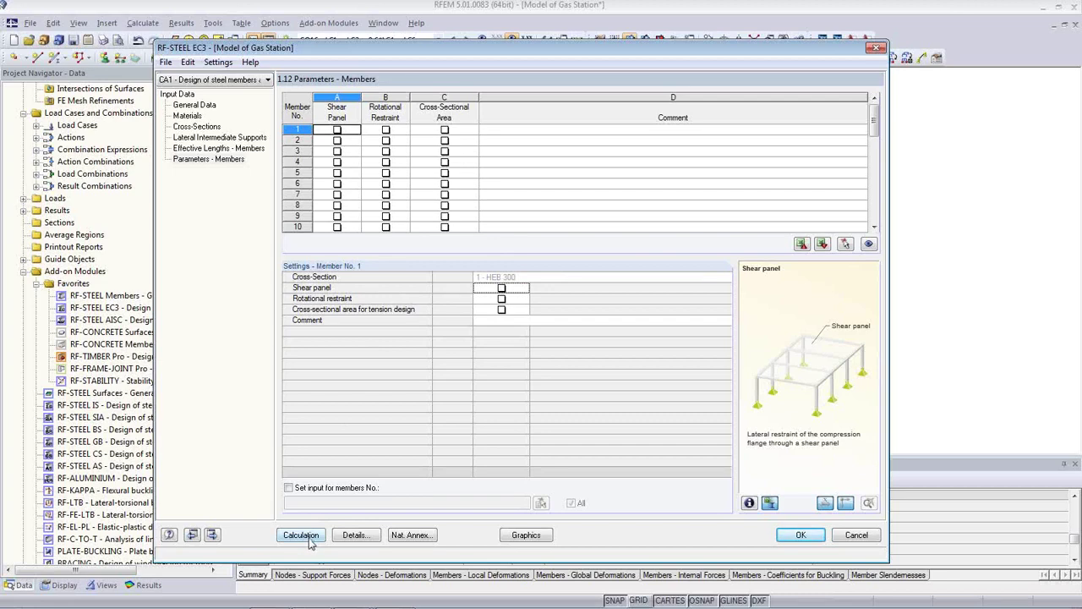
left_click(352, 536)
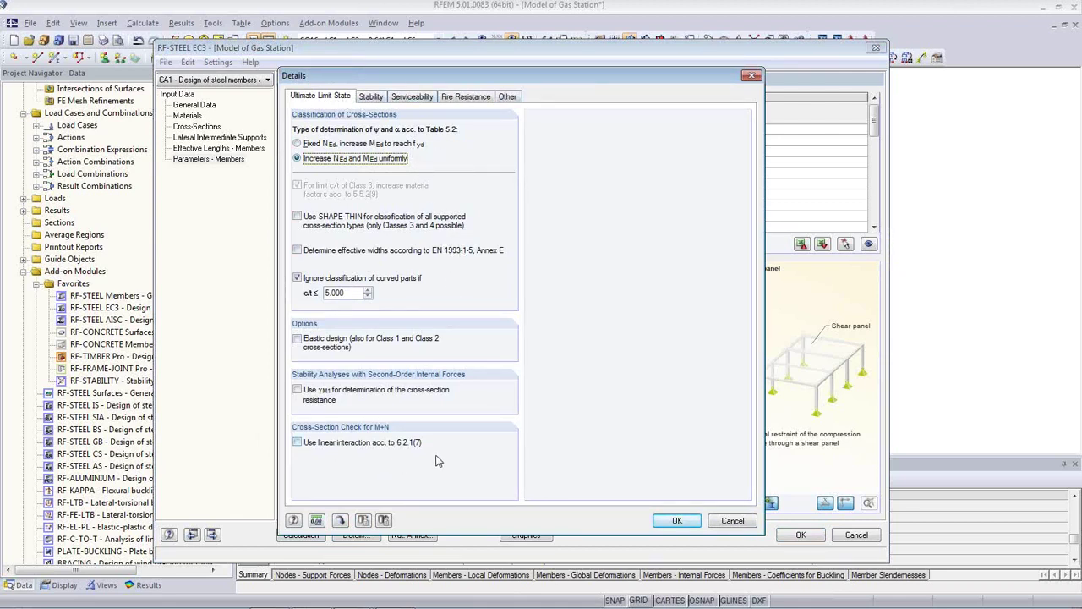
left_click(378, 98)
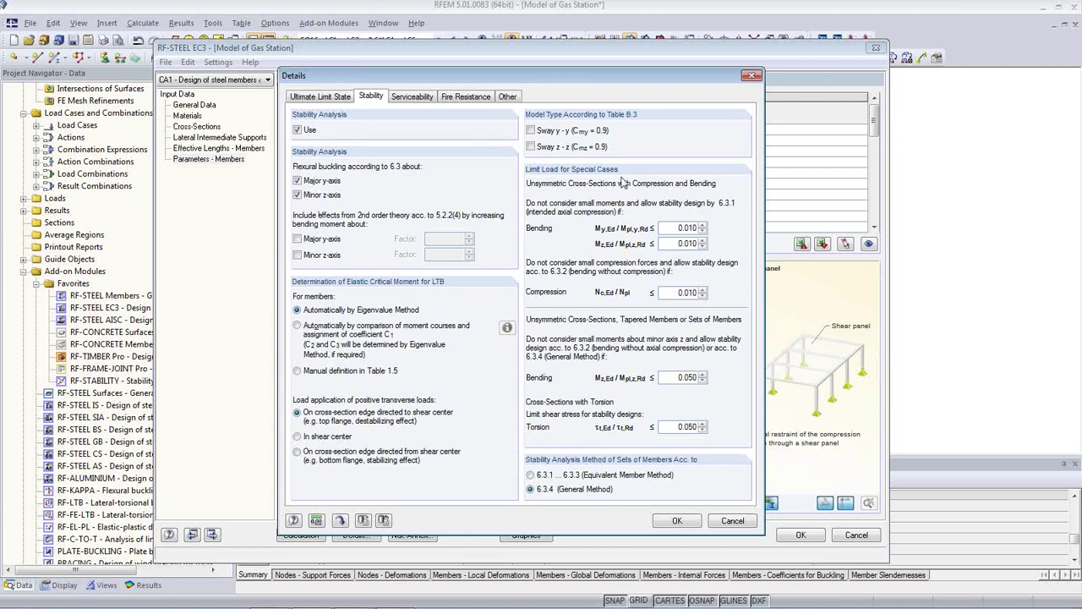
left_click(412, 96)
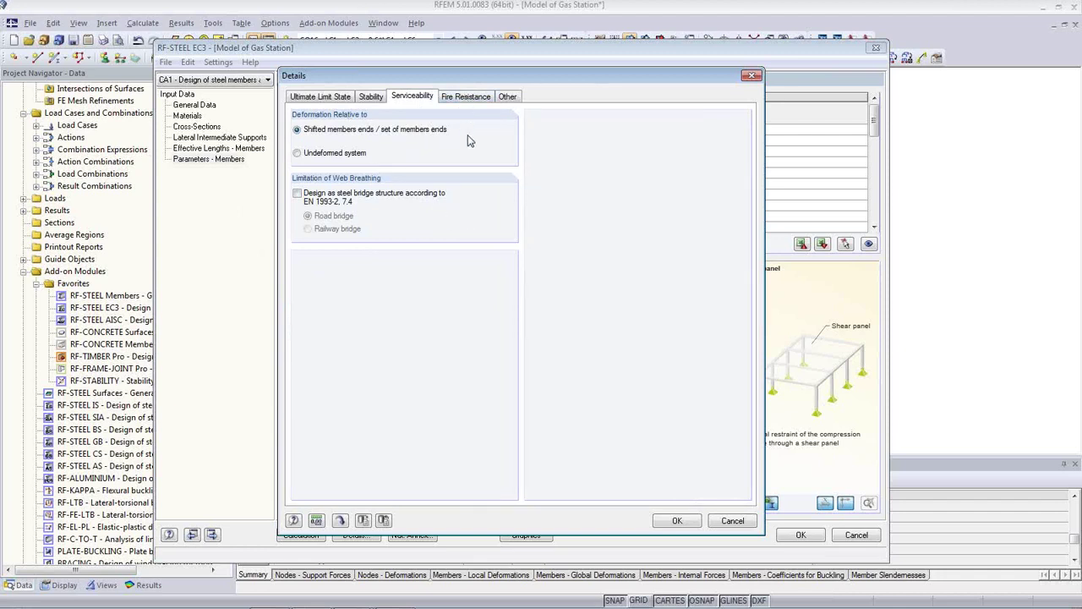
left_click(470, 97)
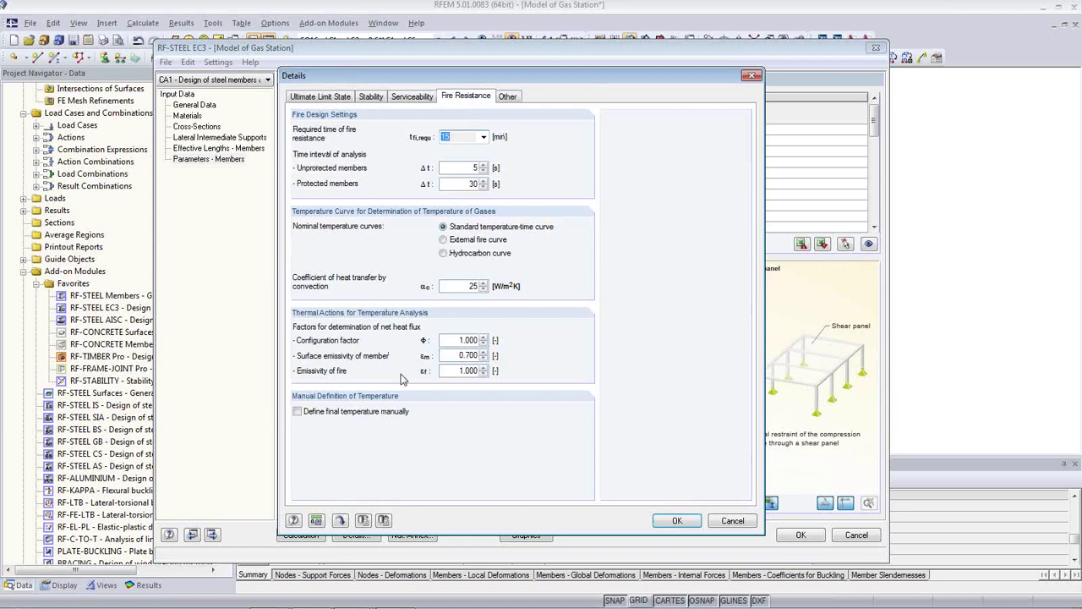
left_click(506, 97)
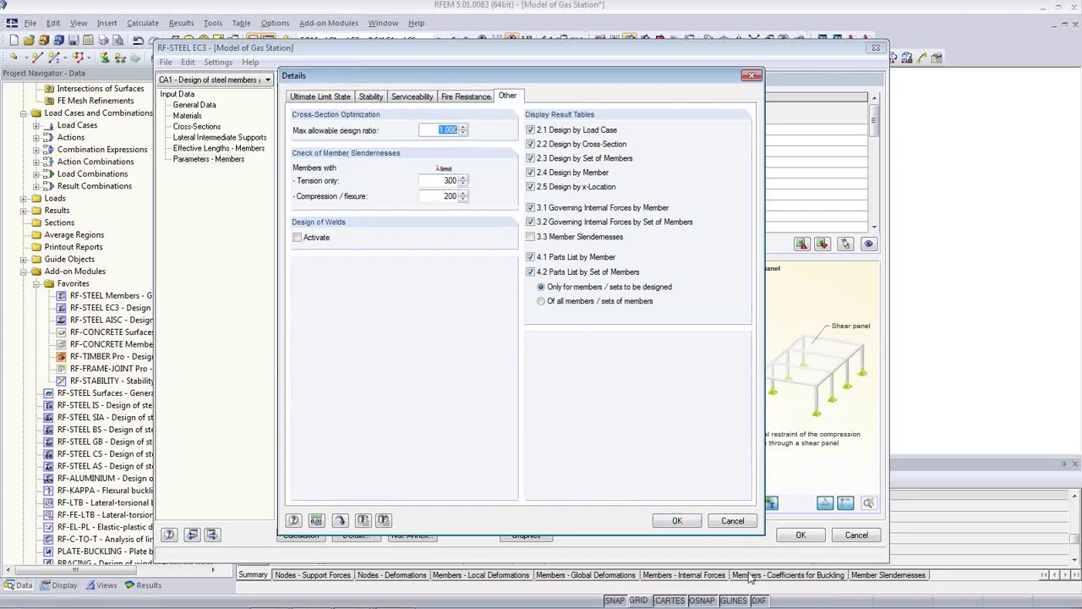
left_click(678, 521)
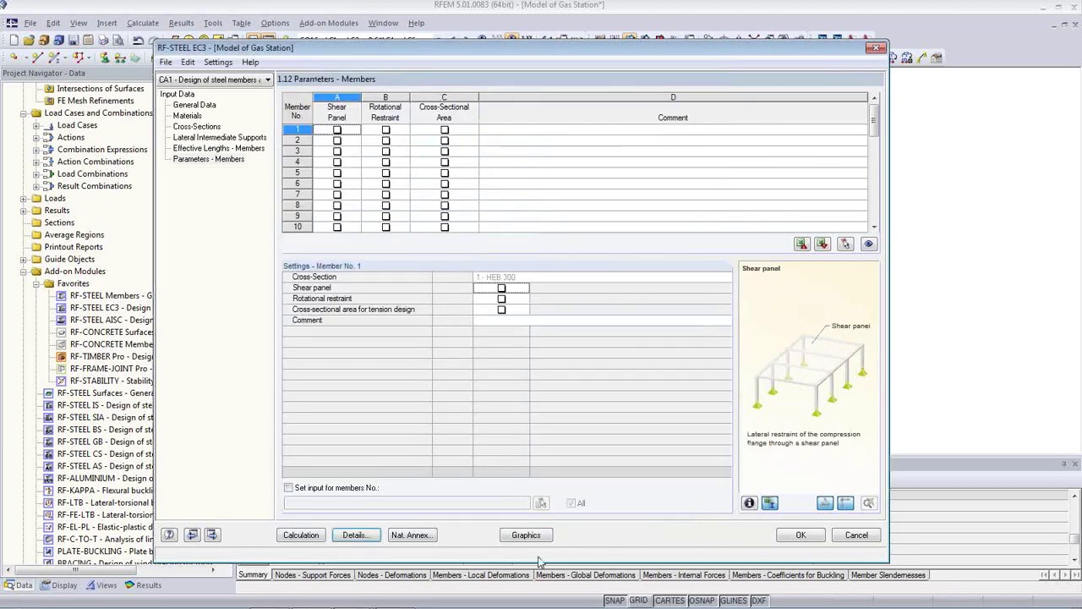
- Review the base and stainless steel settings of the CEN national annex and accept them
left_click(423, 538)
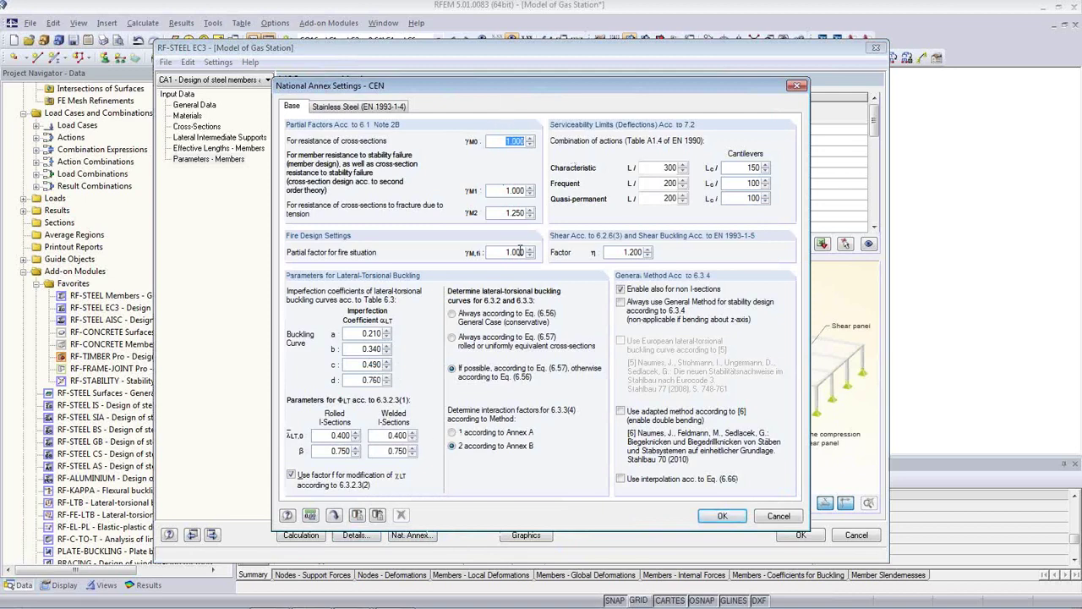
left_click(659, 167)
left_click(347, 108)
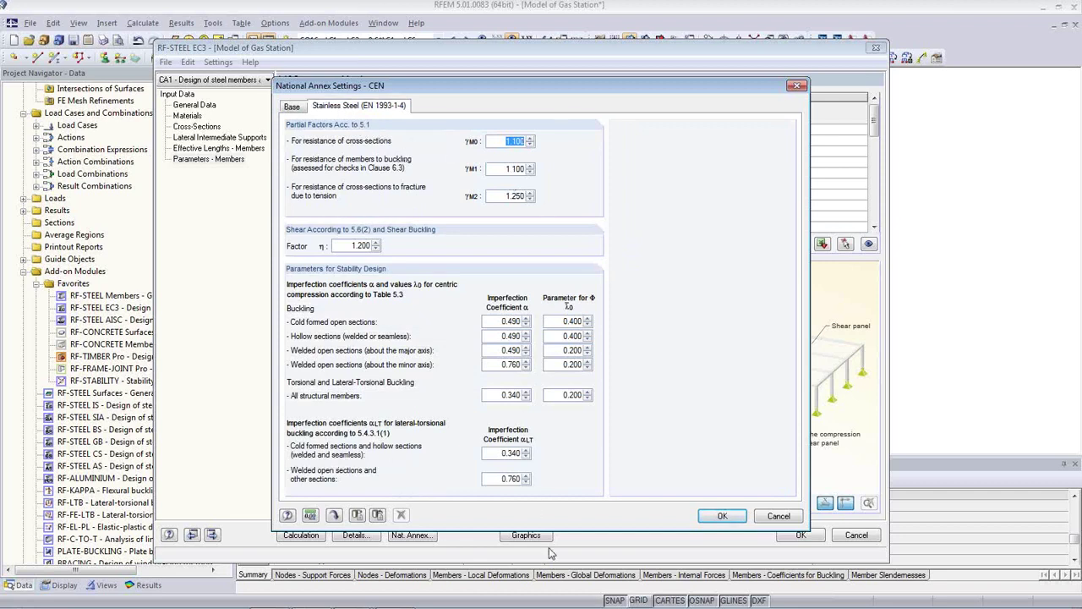
left_click(722, 519)
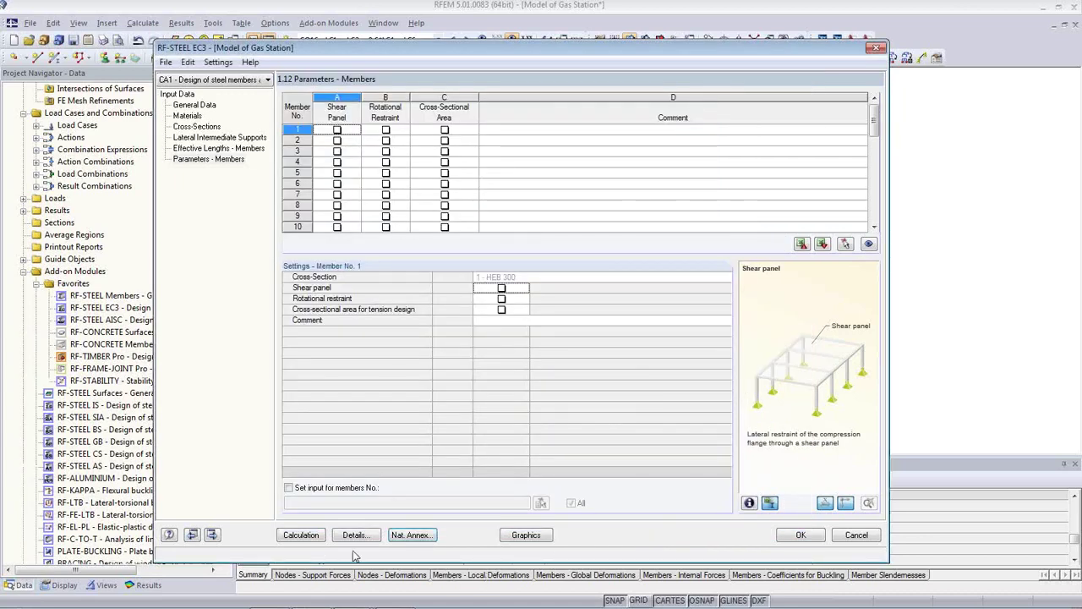
- Run the EC3 steel design calculation and look over its results by load case, cross-section and member against the model
left_click(301, 535)
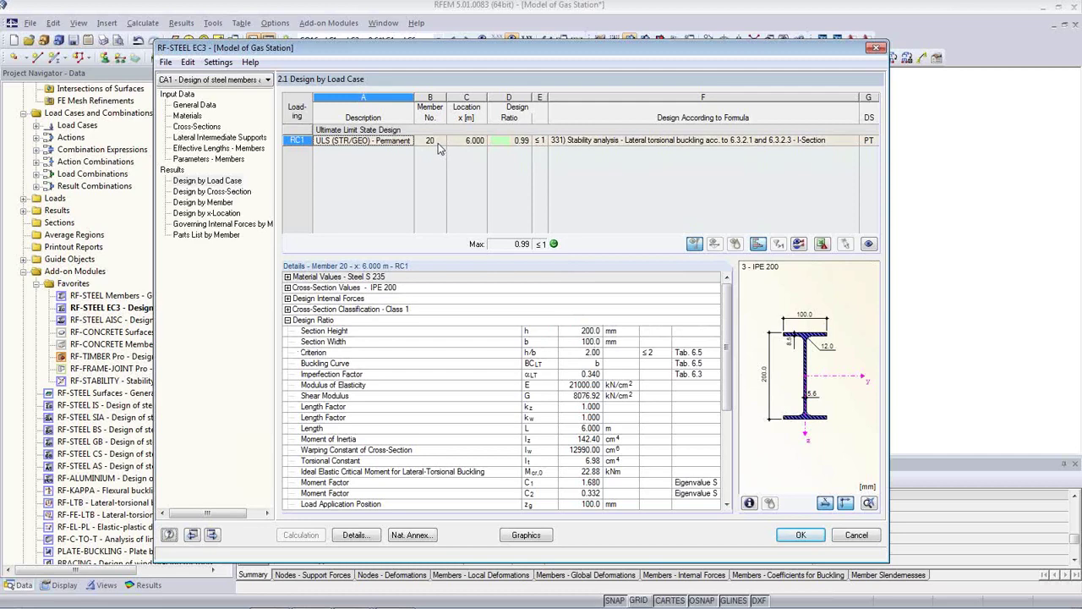
left_click_drag(474, 56, 518, 343)
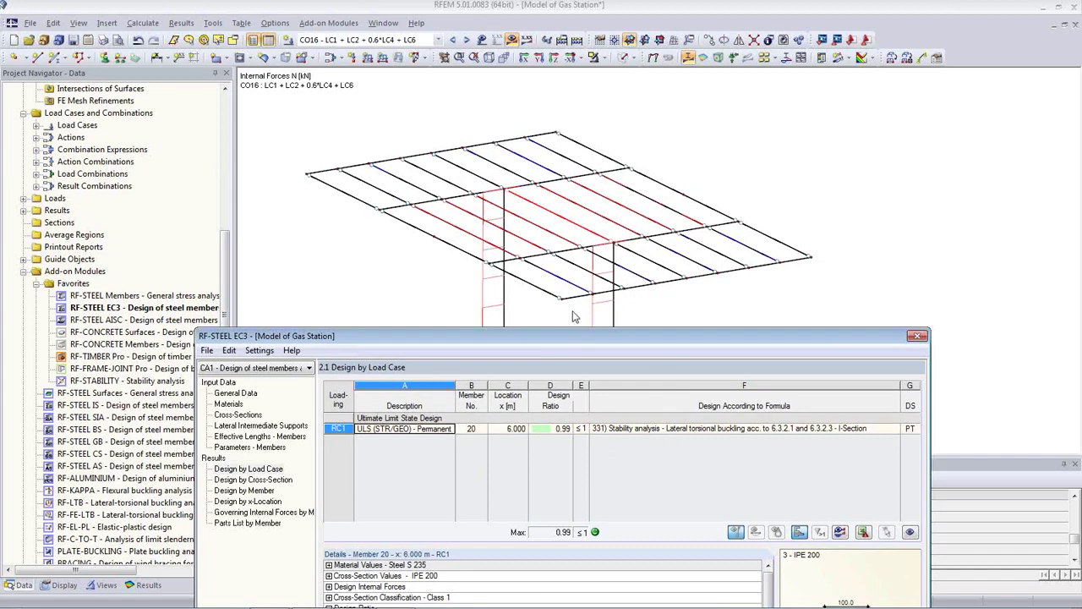
left_click(601, 244)
left_click(253, 479)
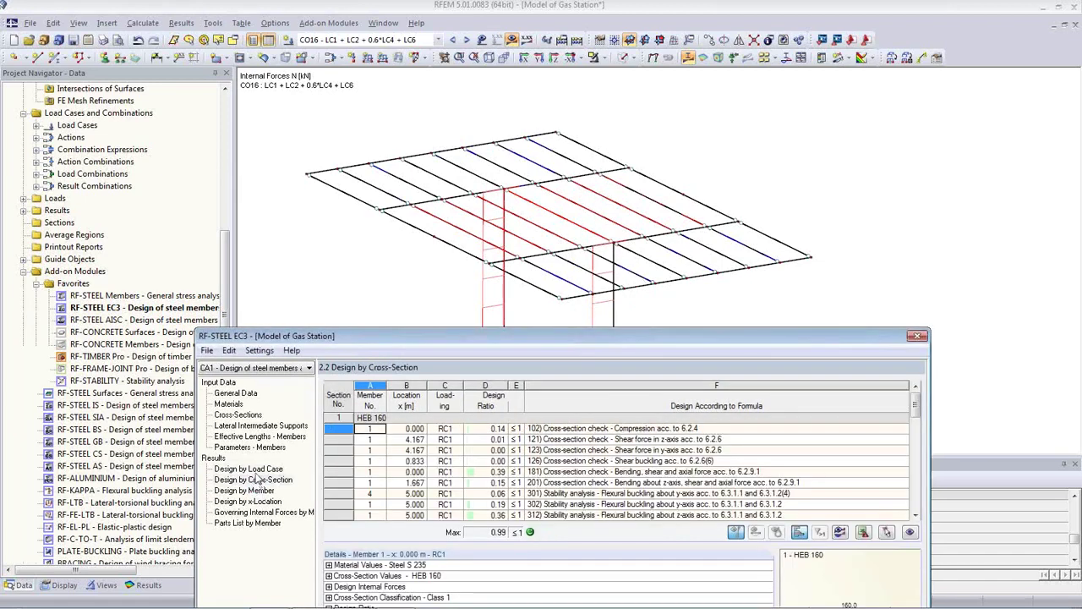
left_click(374, 429)
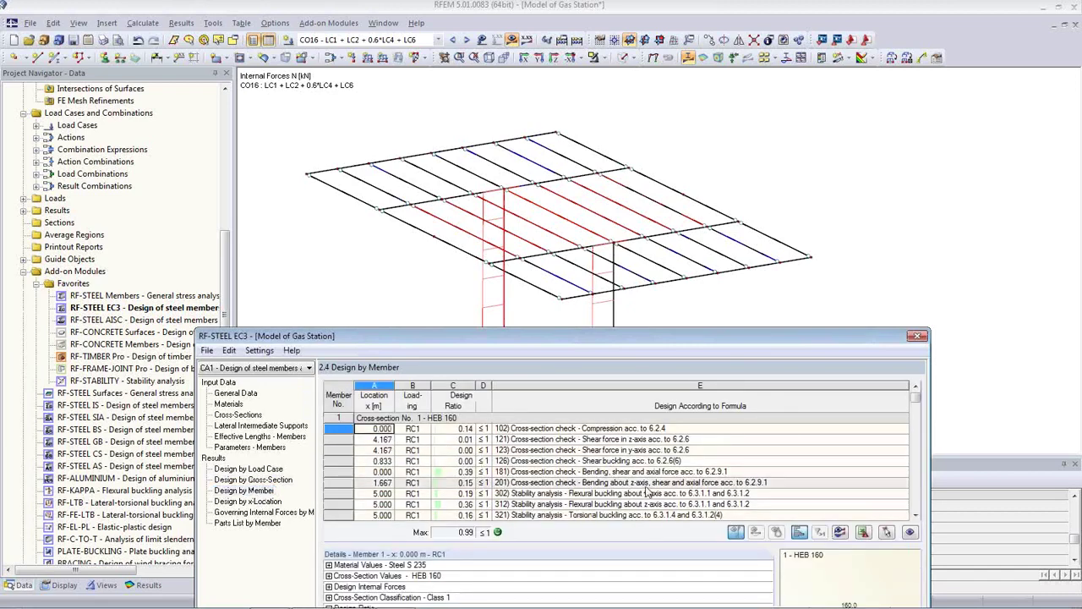
left_click(265, 469)
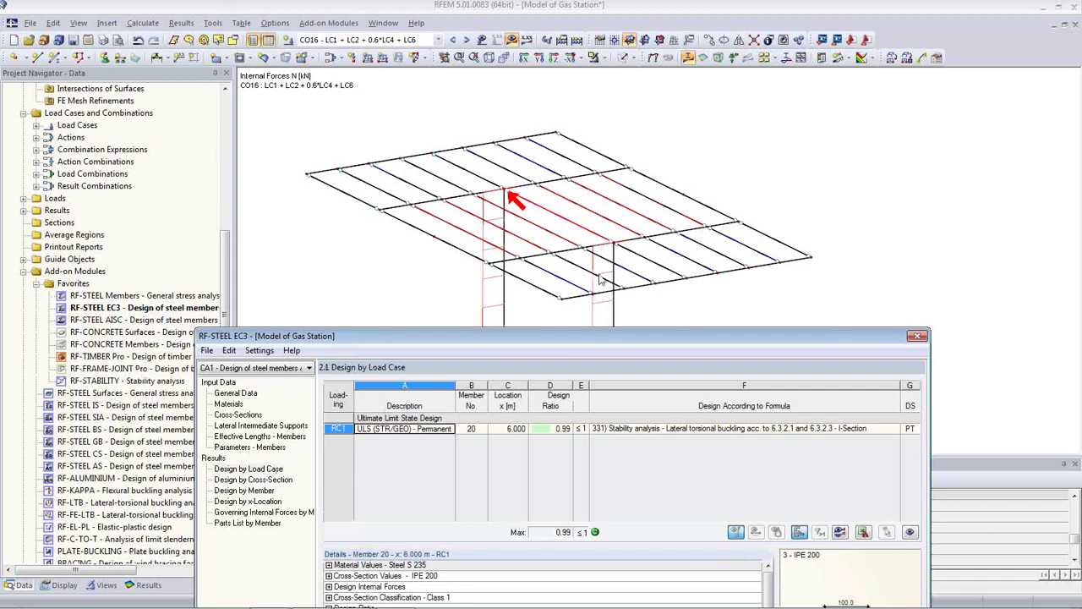
left_click_drag(683, 335, 631, 100)
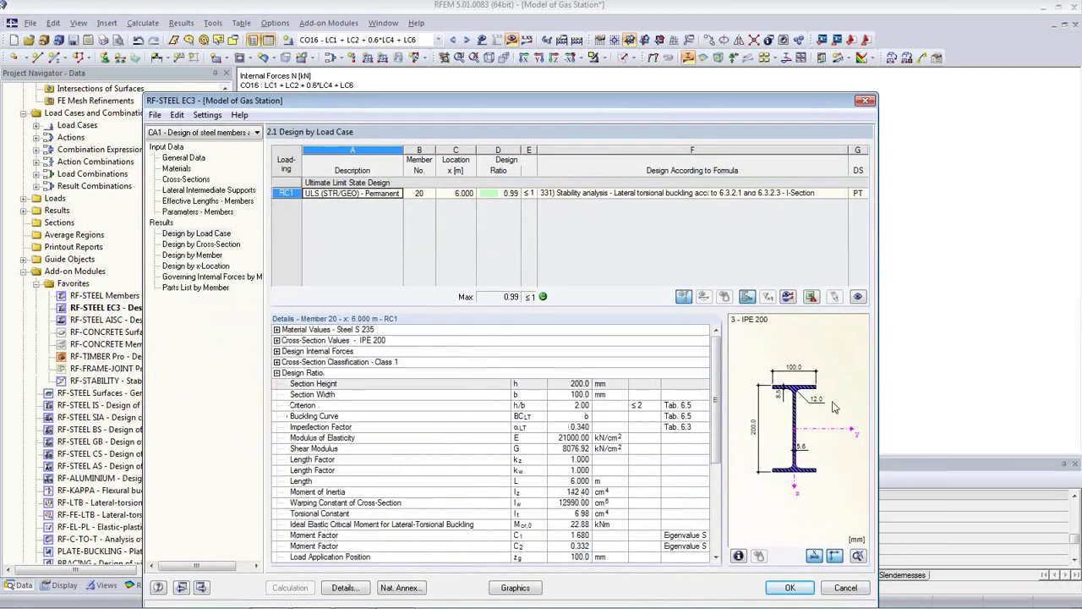
- Look into the material values, cross-section values and design internal forces of member 20 for RC1
mouse_move(427, 602)
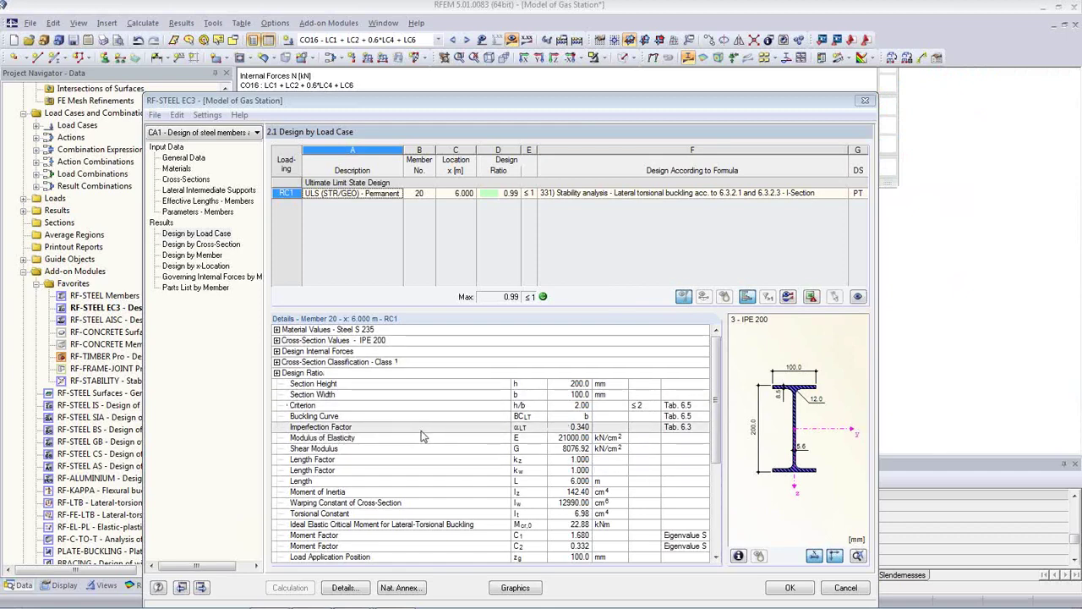
left_click(277, 329)
left_click(276, 329)
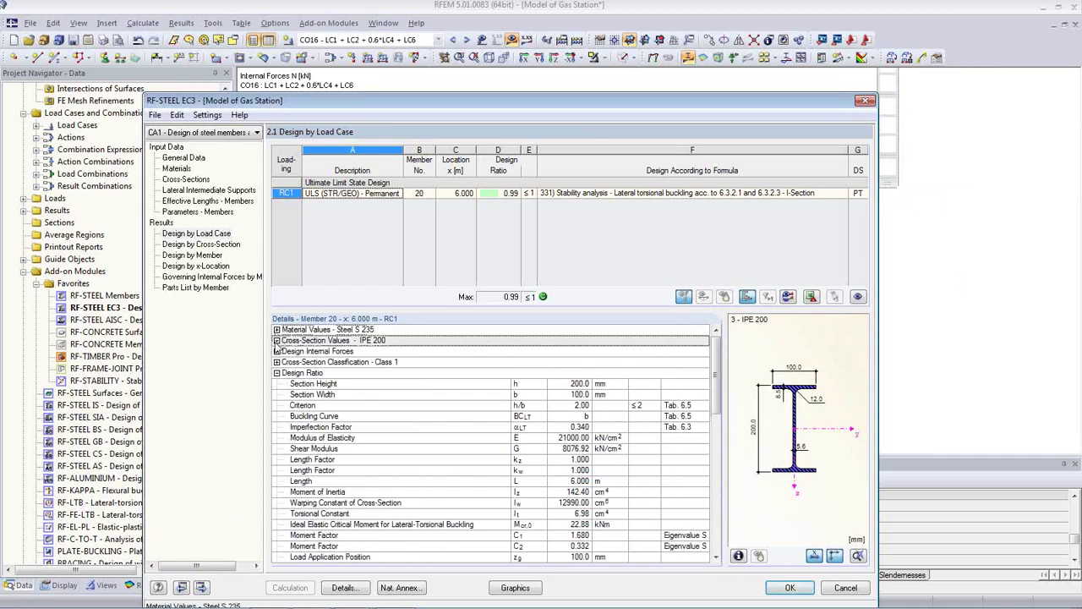
left_click(276, 340)
left_click(277, 340)
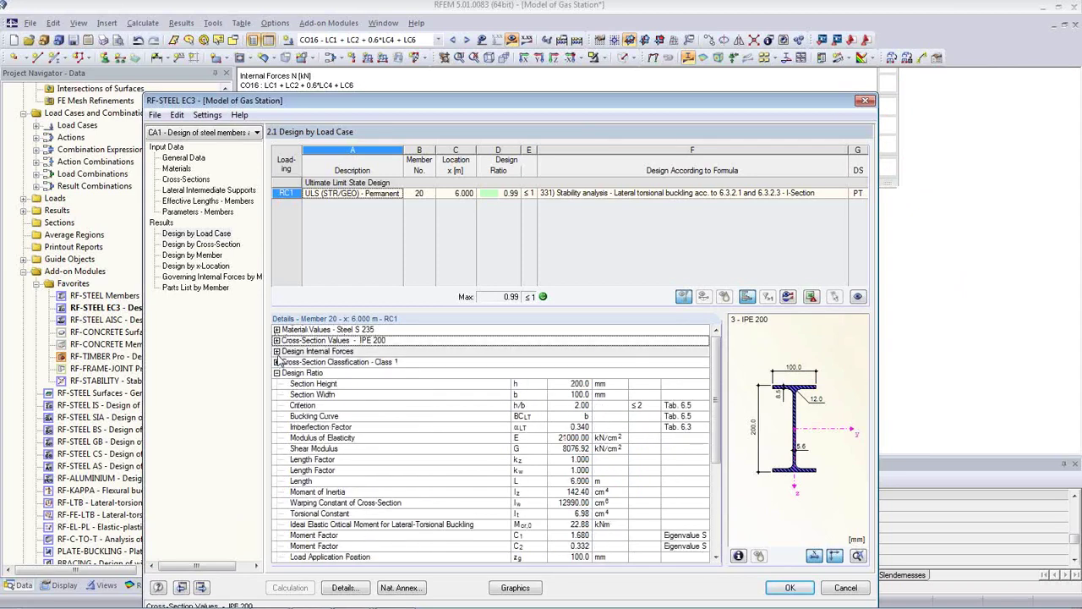
left_click(277, 351)
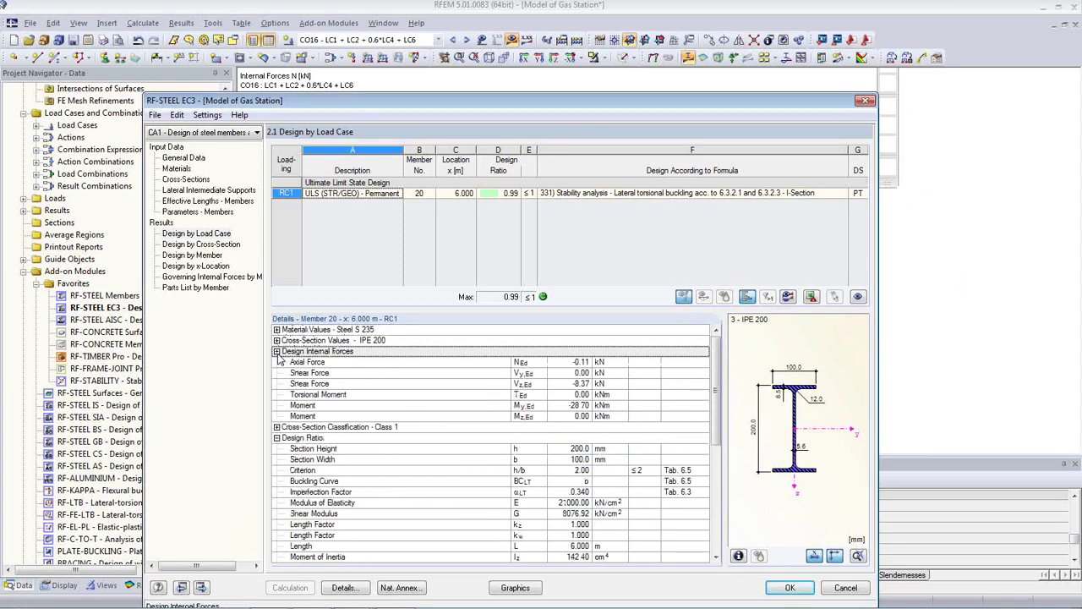
left_click(277, 351)
- Examine the cross-section classification and the lateral-torsional buckling design ratio details of member 20, including the standard references
left_click(277, 362)
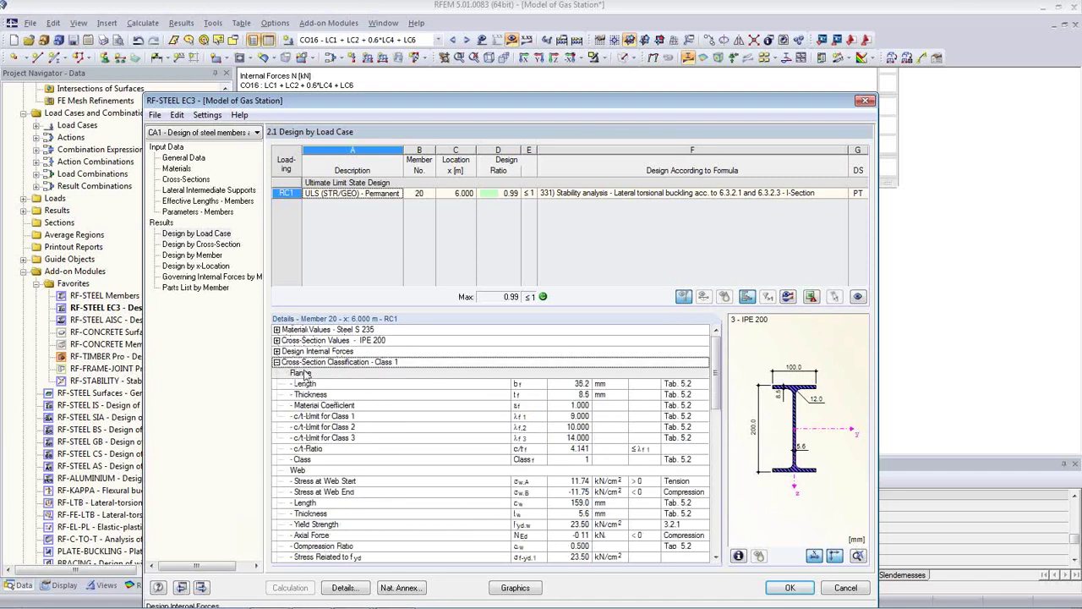
left_click_drag(430, 108, 421, 56)
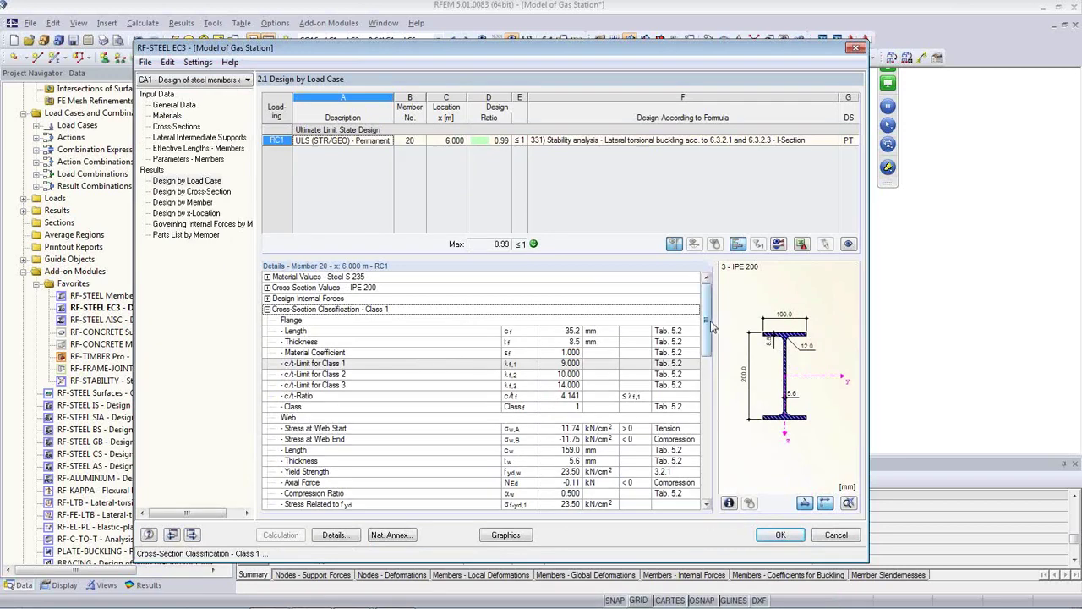
left_click_drag(708, 323, 713, 362)
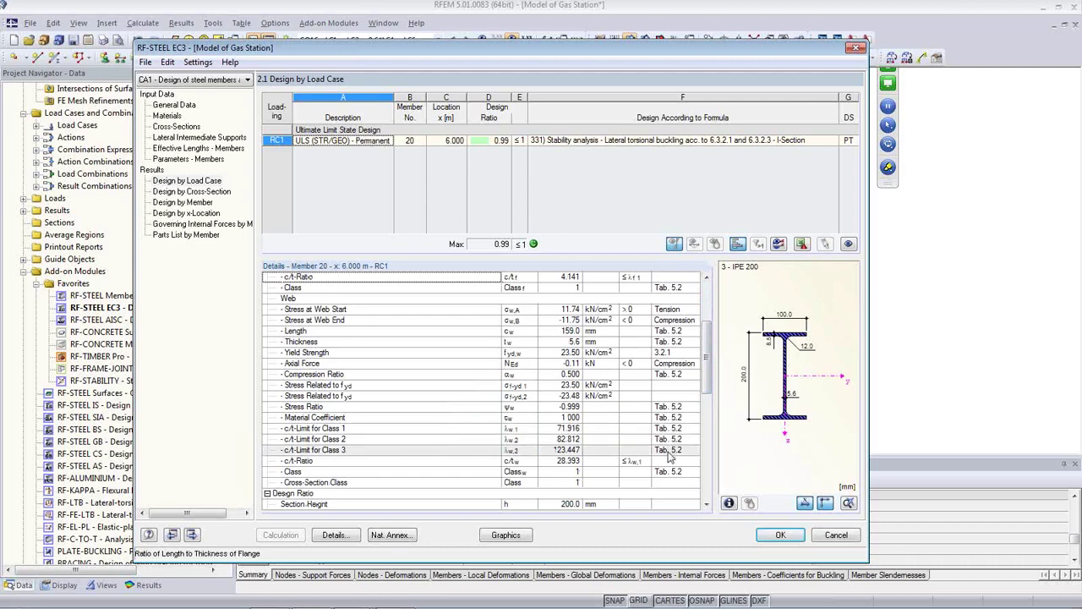
left_click_drag(707, 373, 709, 435)
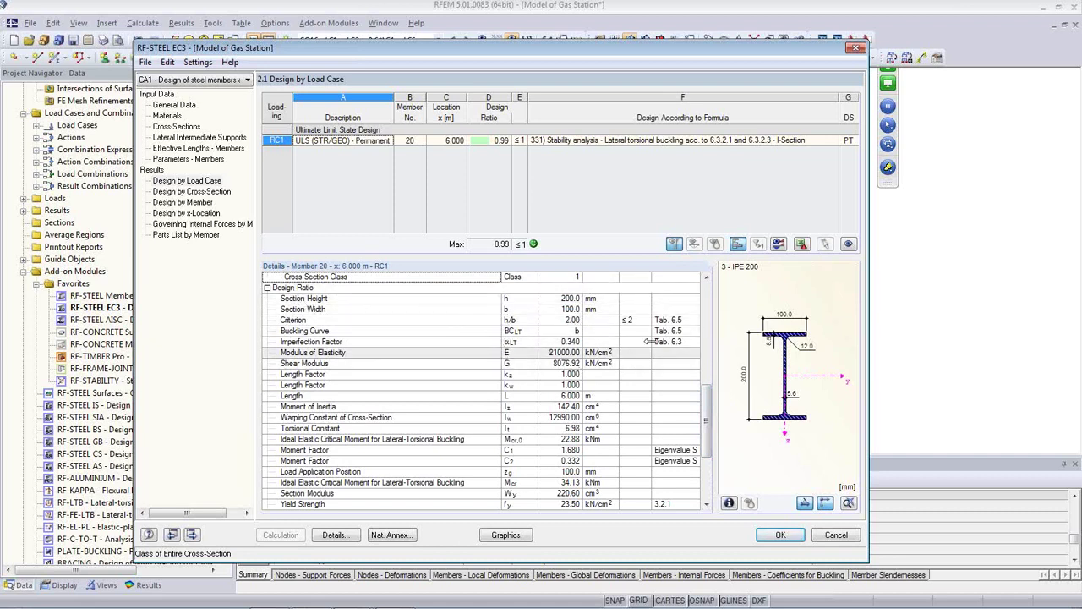
scroll(710, 487, "down", 4)
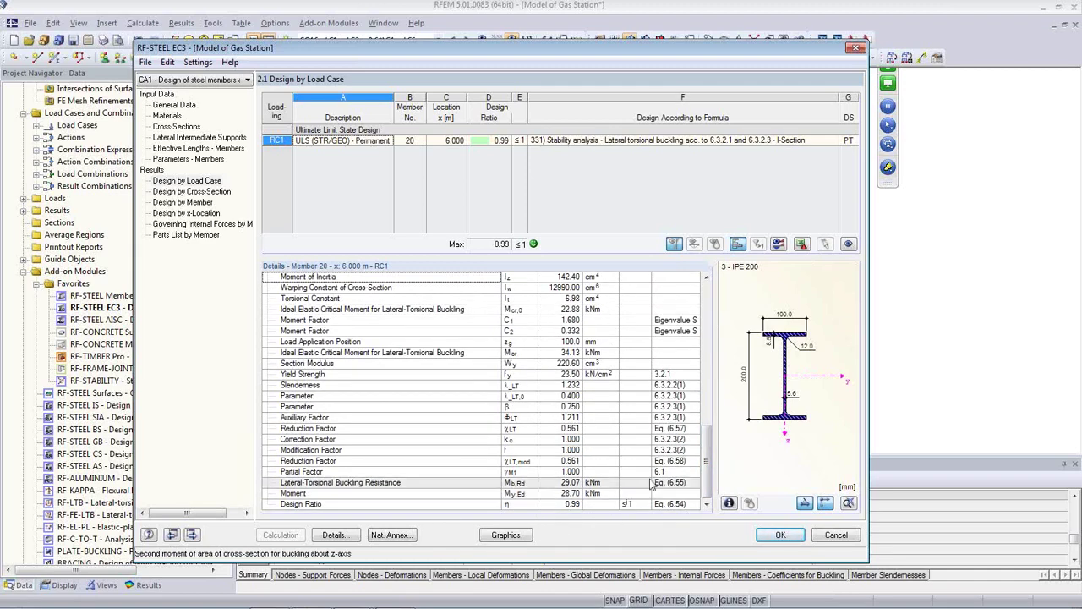
left_click(669, 396)
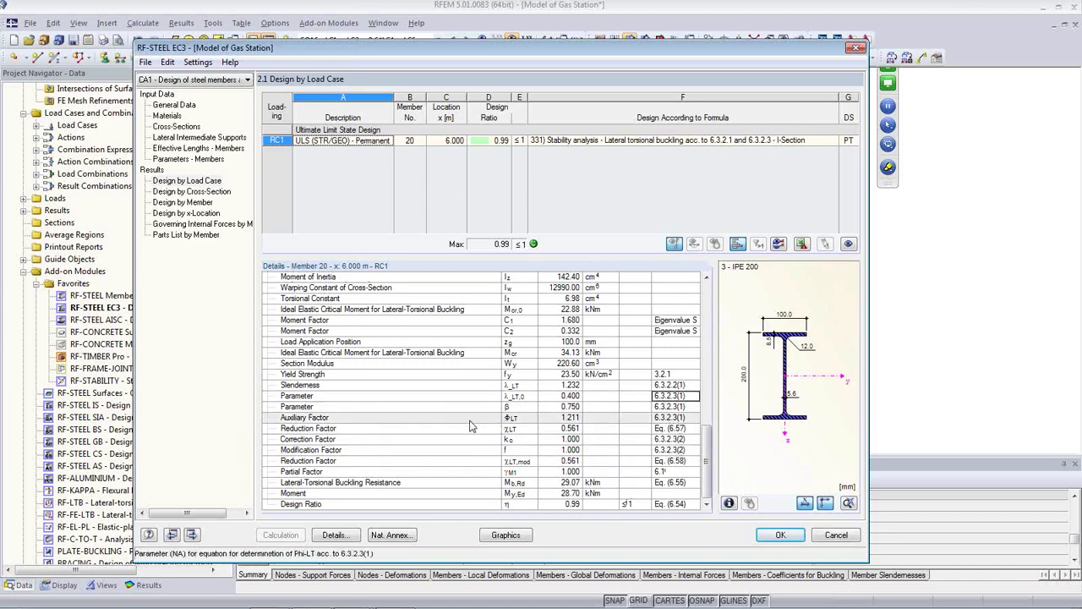
- Examine the HEB 160 shear, shear buckling, bending and flexural buckling checks in the results by cross-section
left_click(193, 192)
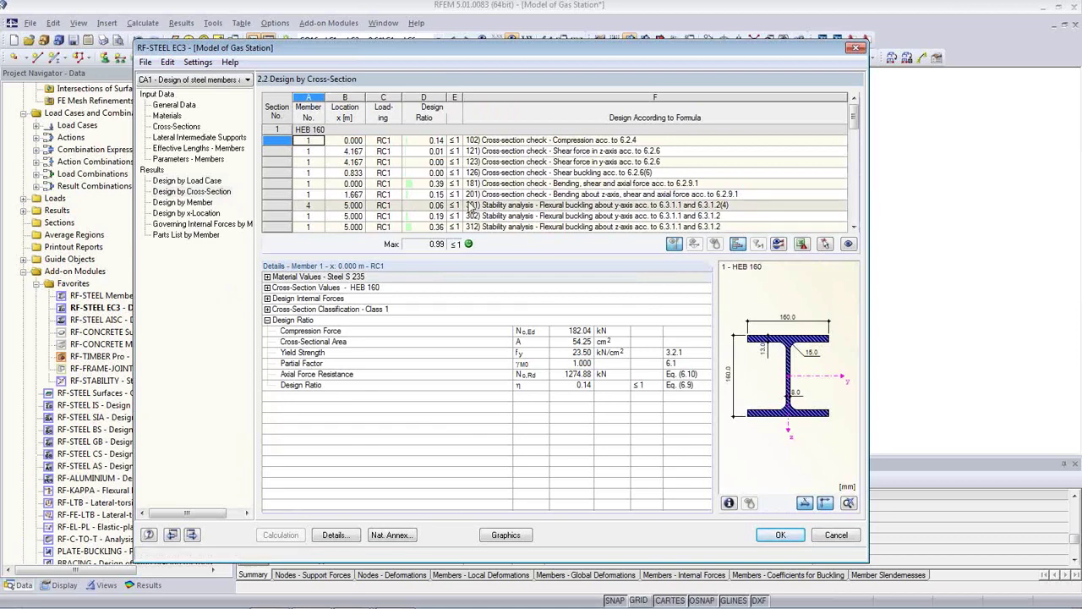
left_click(484, 150)
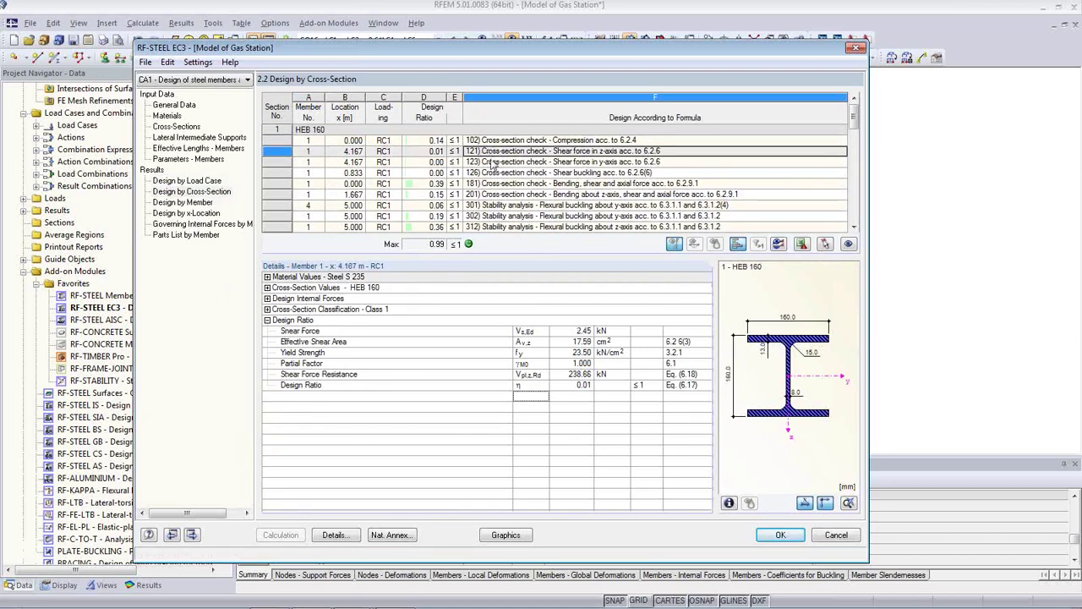
left_click(493, 163)
left_click(495, 173)
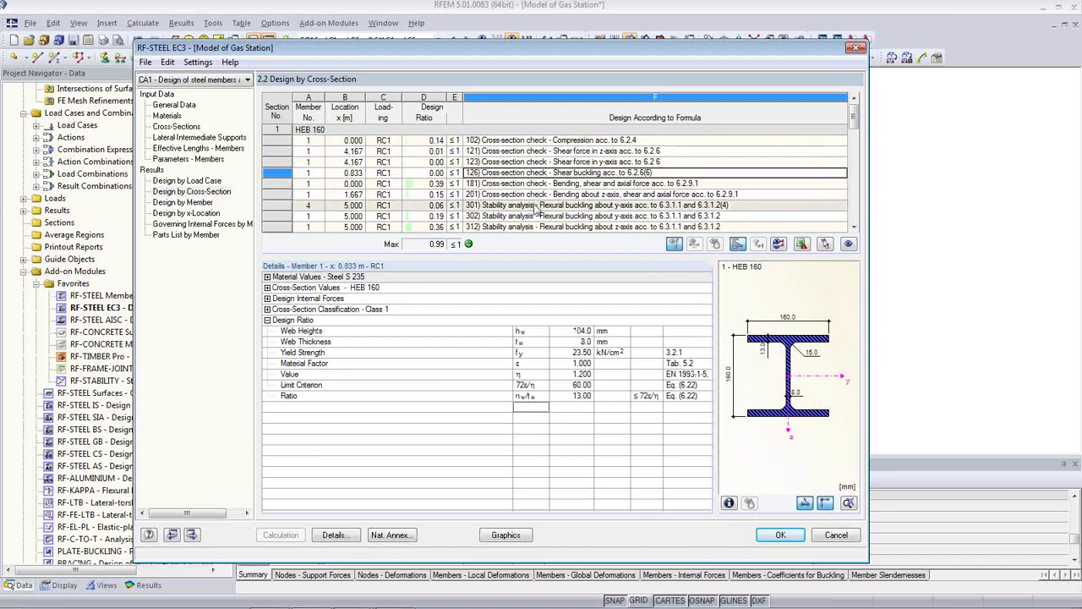
left_click(573, 183)
left_click(575, 195)
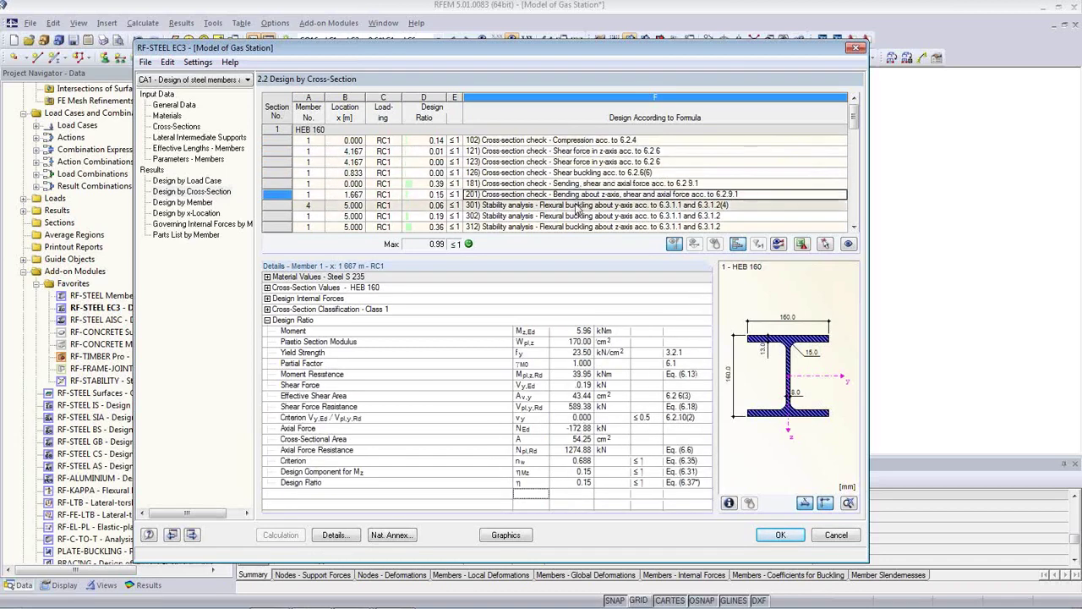
left_click(503, 205)
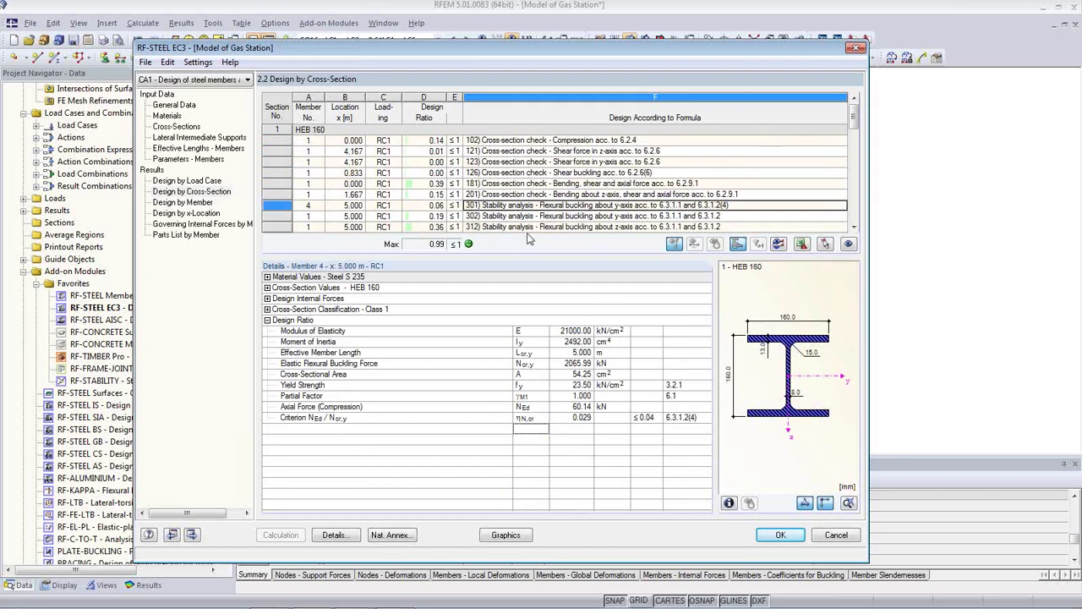
left_click(554, 227)
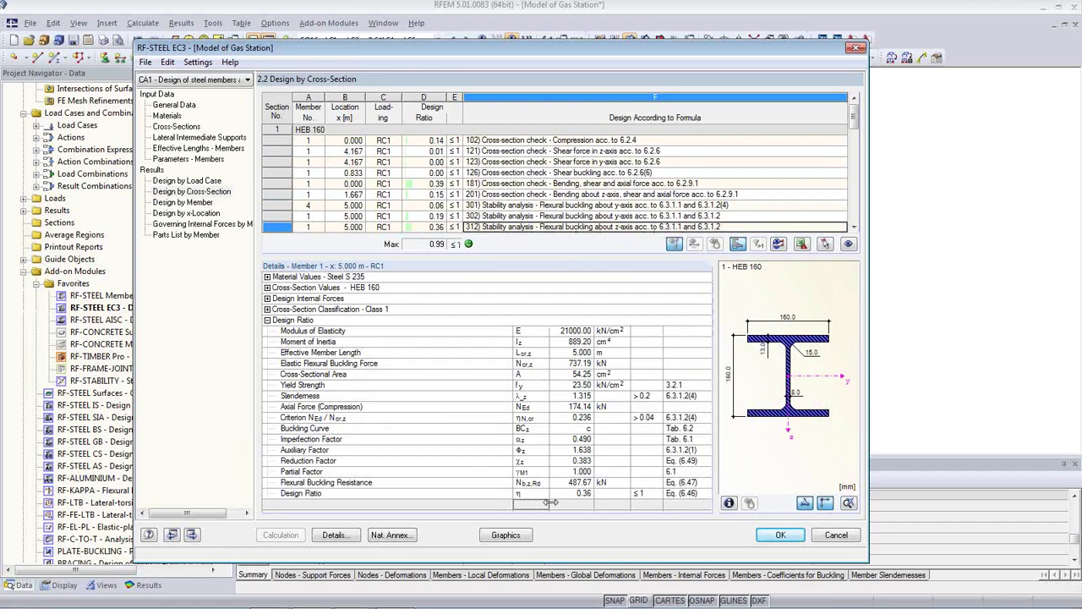
- View the design results by member and display the design ratios graphically on the model
left_click(190, 202)
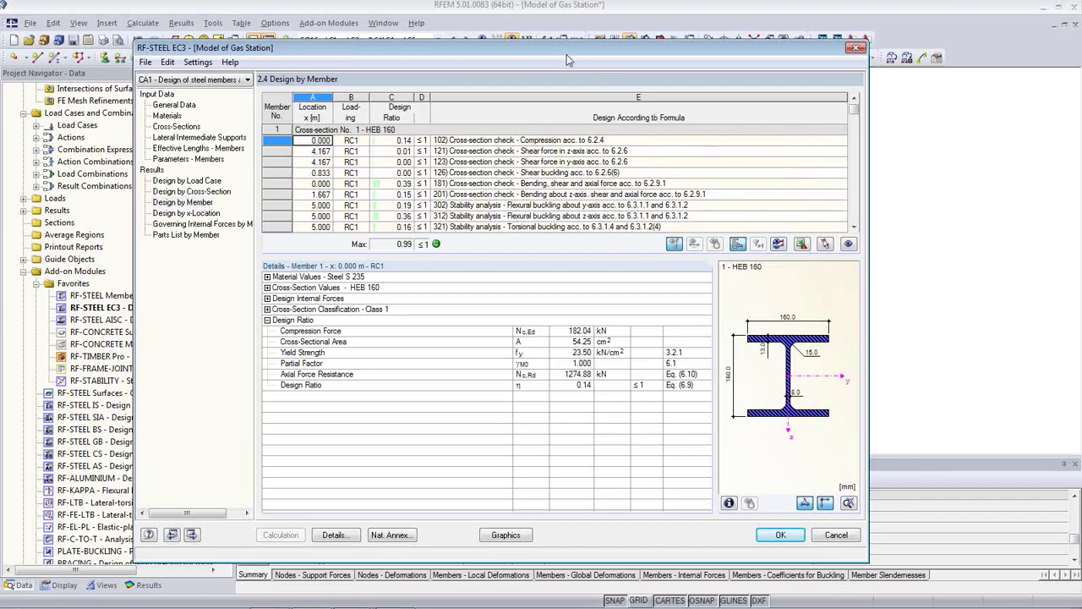
mouse_move(565, 52)
left_mouse_down()
mouse_move(563, 248)
mouse_move(553, 43)
mouse_move(555, 61)
left_mouse_up()
left_click(497, 537)
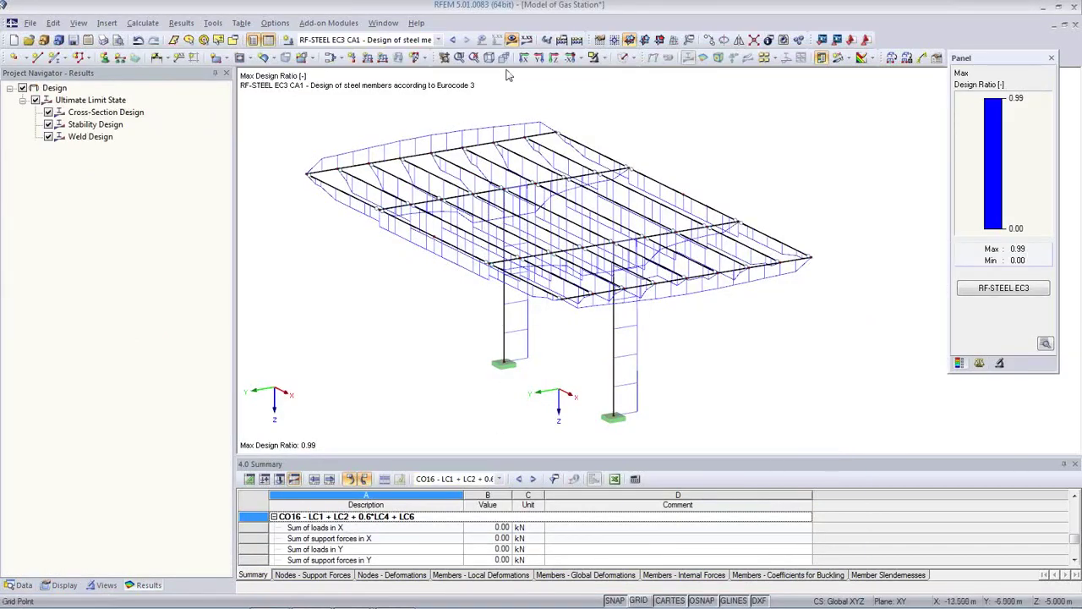
- Hide the result diagrams and reopen RF-STEEL EC3 beside the model to locate the governing member 20
left_click(511, 40)
middle_click_drag(569, 243, 589, 232)
scroll(588, 232, "up", 1)
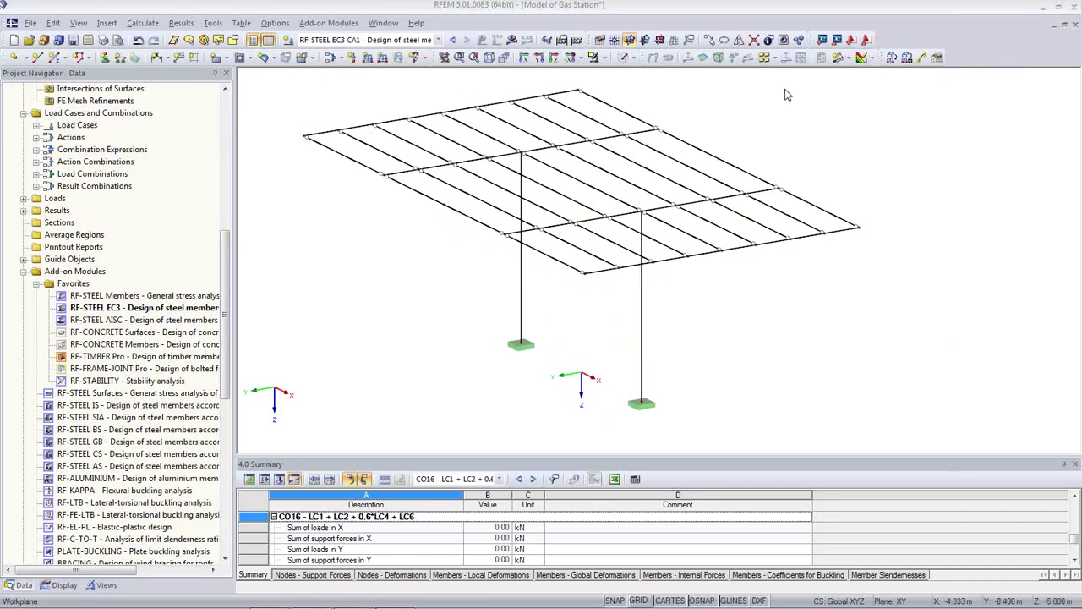
double_click(119, 310)
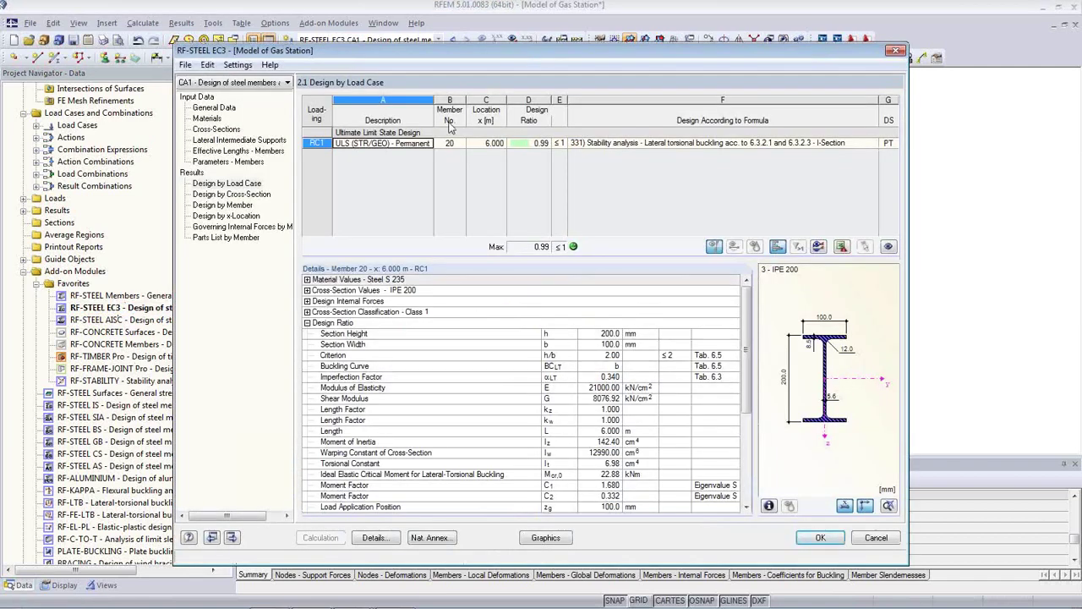
left_click_drag(463, 57, 496, 267)
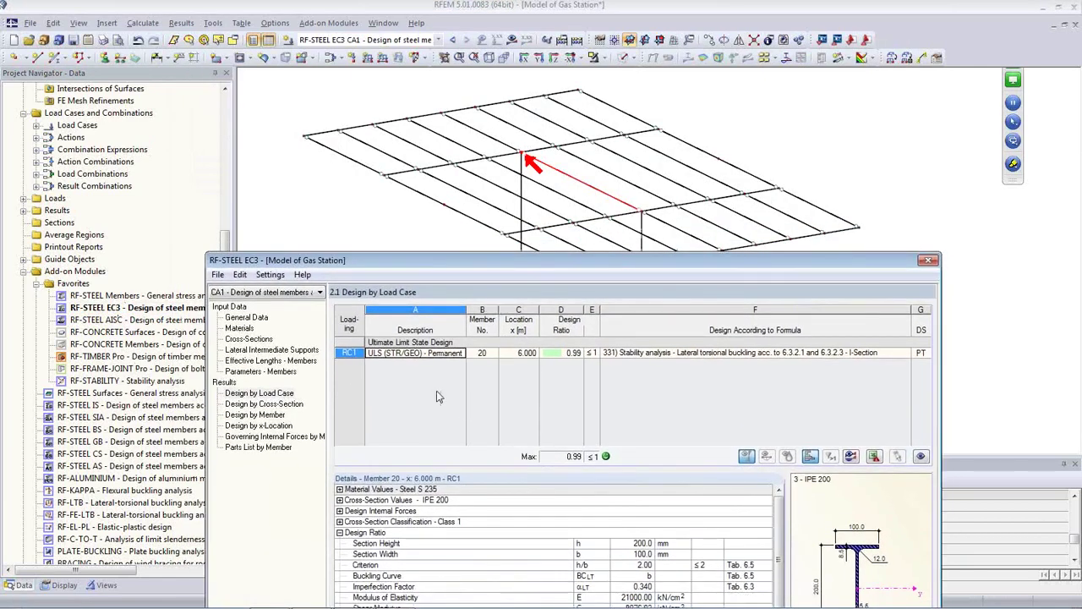
- Locate the HEB 160 checks 201 (bending about z-axis) and 126 (shear buckling) on the model from the cross-section results
left_click(264, 404)
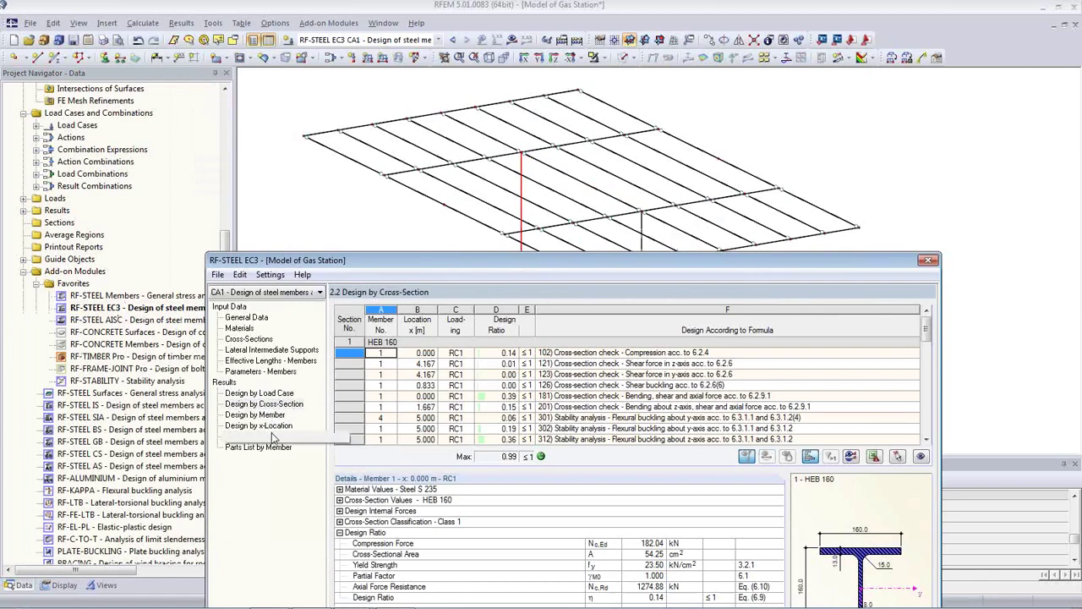
left_click(456, 406)
left_click(558, 410)
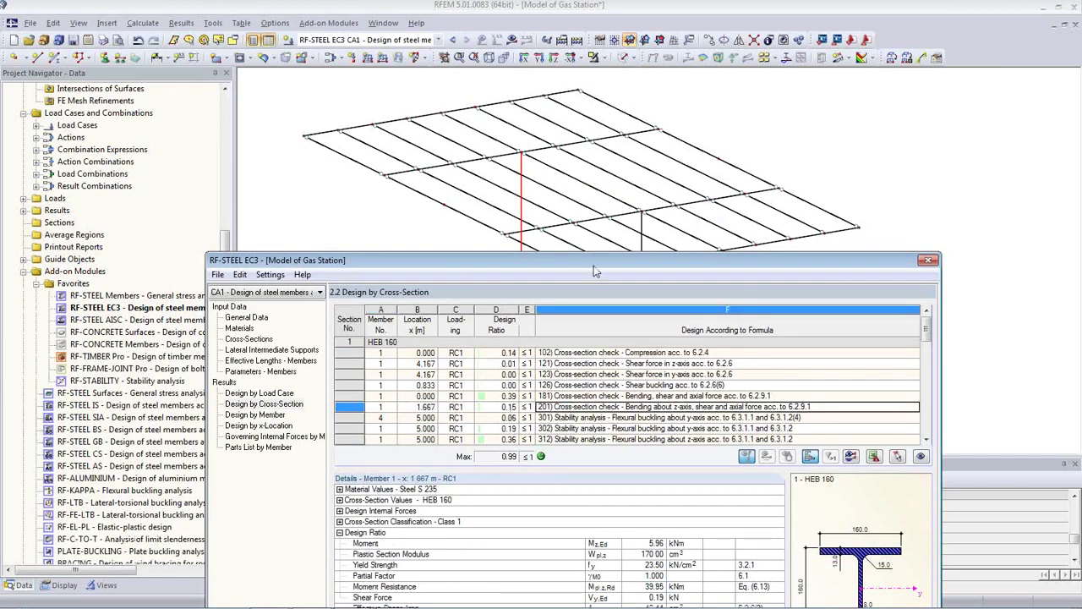
left_click_drag(592, 262, 469, 290)
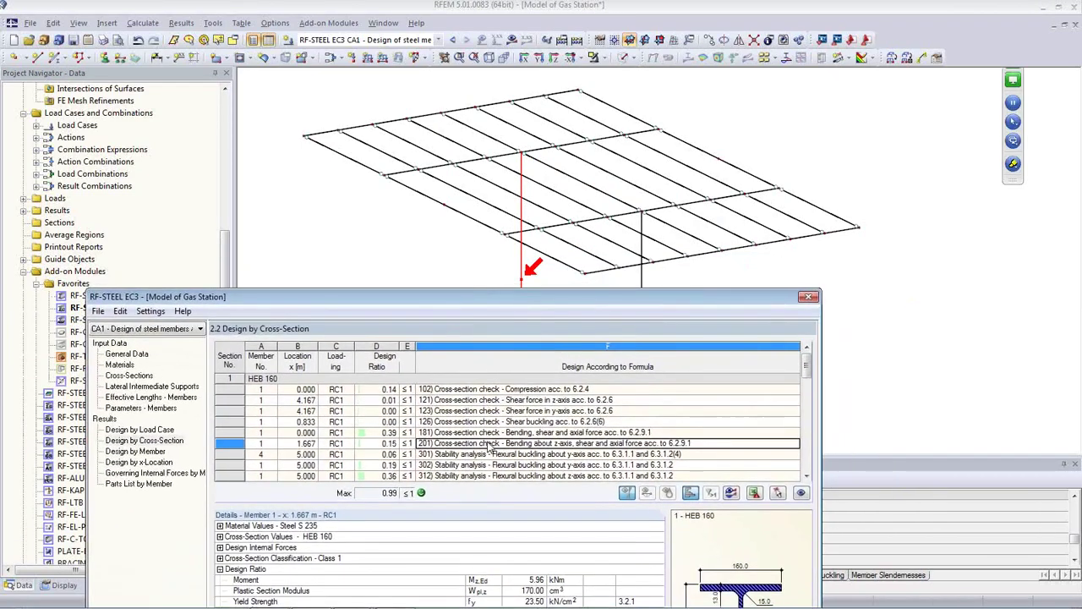
left_click(498, 421)
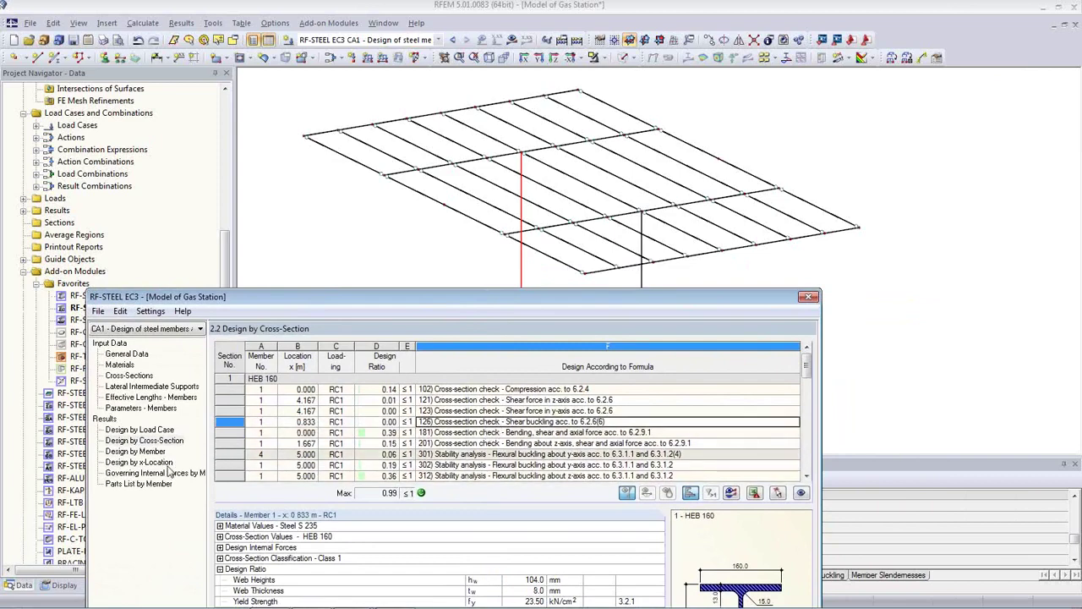
- Pick the roof edge member in the model view and locate IPE 200 checks 111, 121, 132, 141 and 146 from the cross-section results
left_click(776, 493)
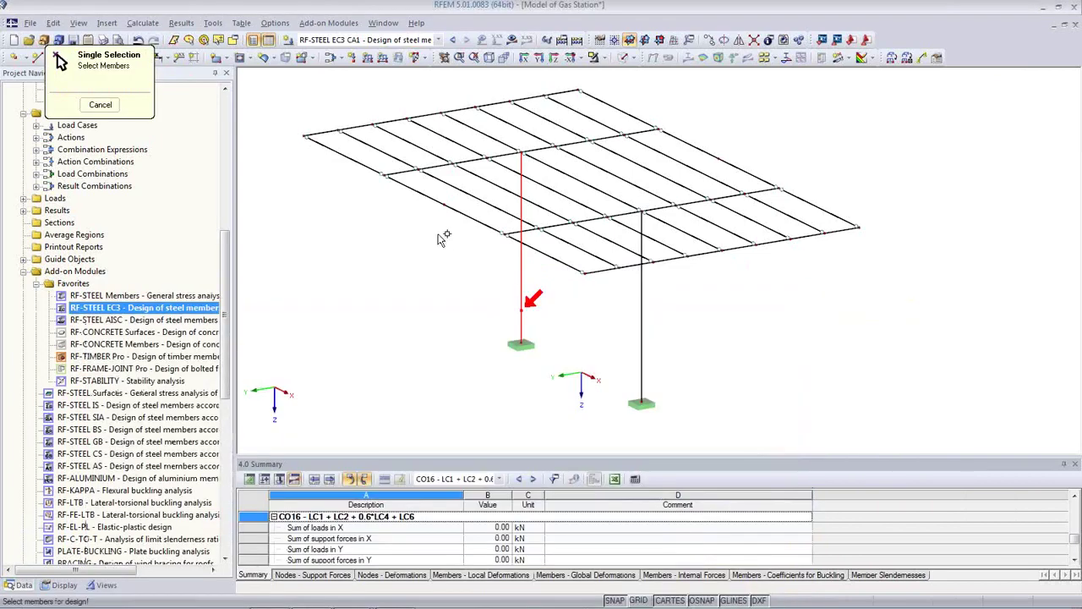
left_click(354, 162)
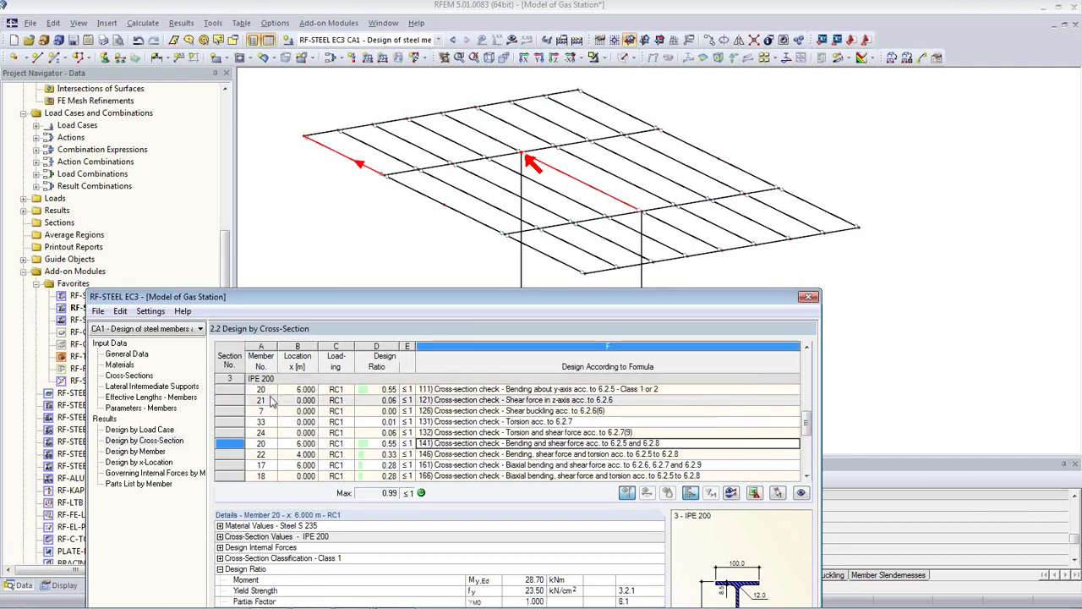
left_click(277, 390)
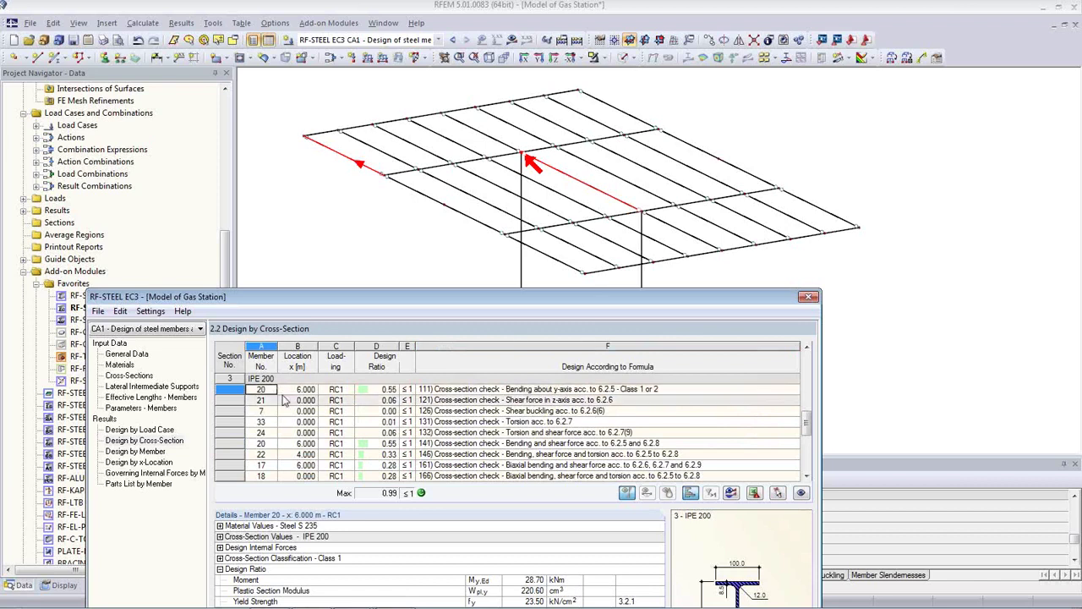
left_click(285, 400)
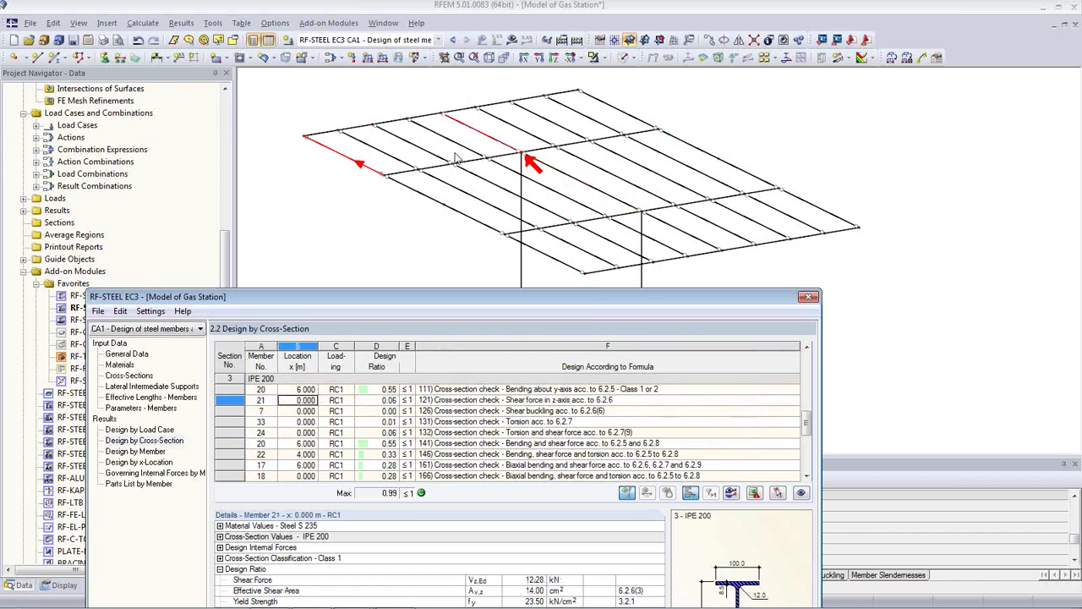
left_click(337, 432)
left_click(562, 443)
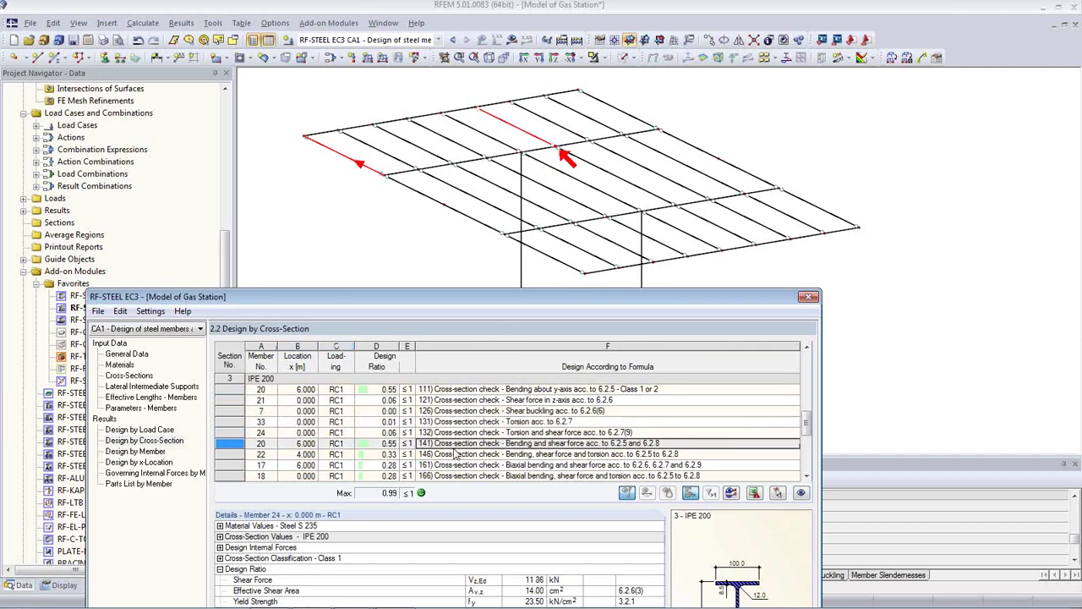
left_click(515, 455)
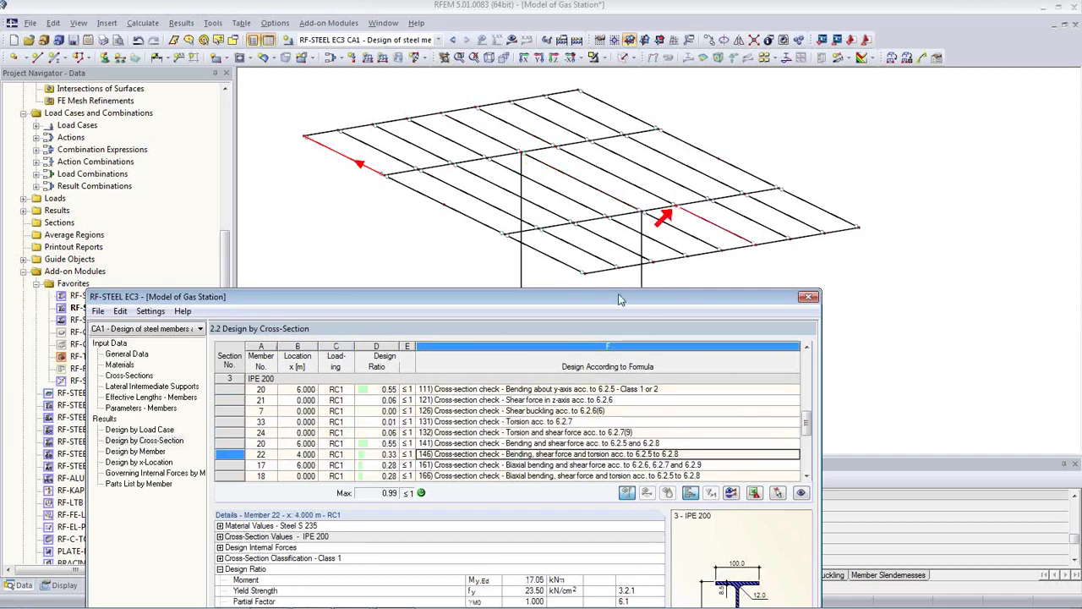
- Close RF-STEEL EC3 with its data kept and display the design ratio diagrams with result values on the model
left_click_drag(618, 299, 691, 71)
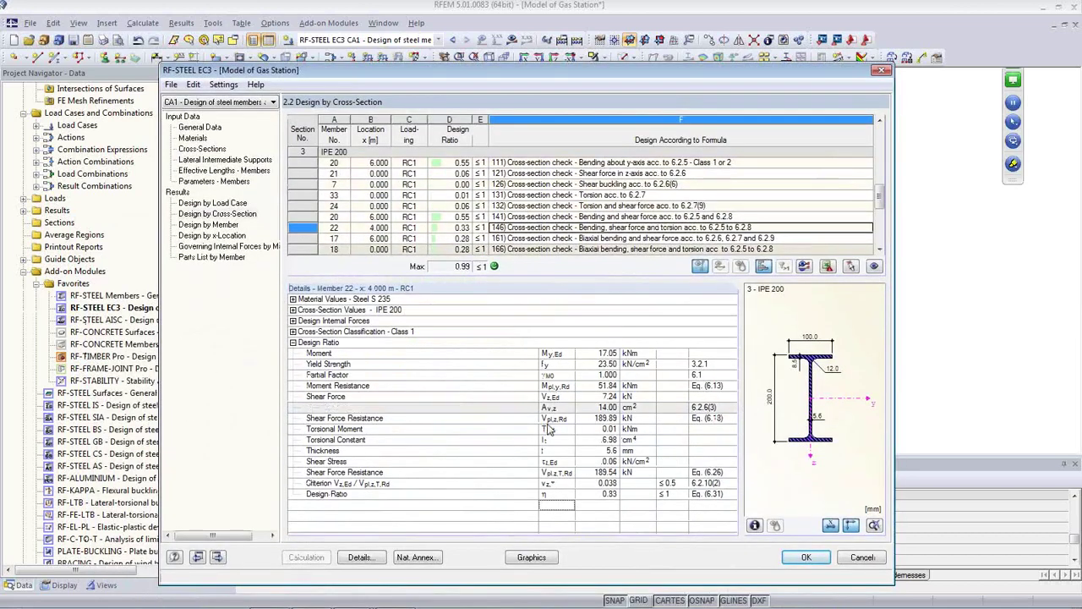
left_click(803, 558)
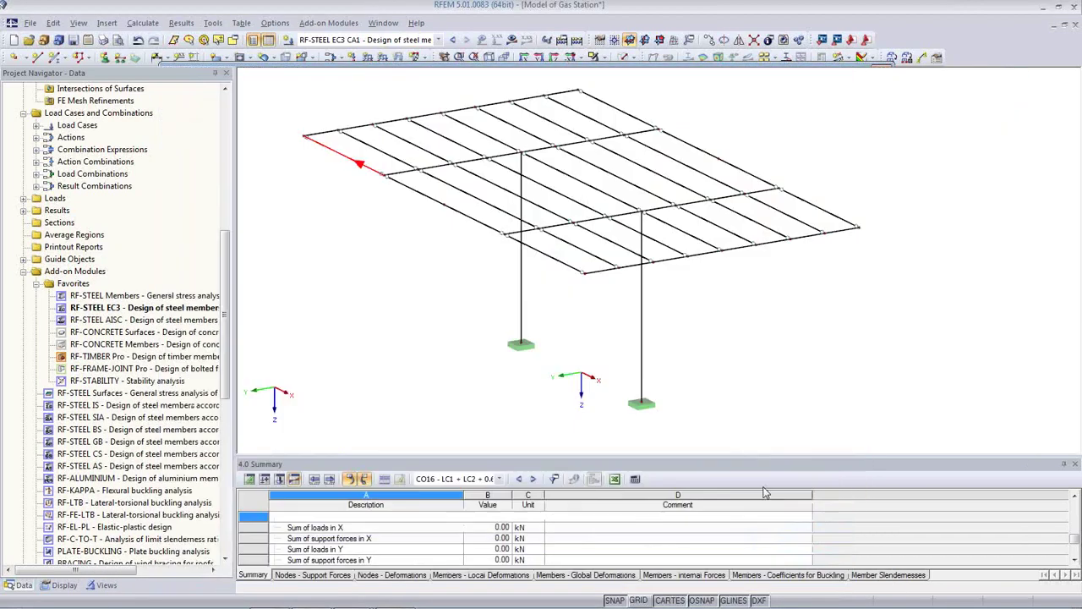
left_click(510, 41)
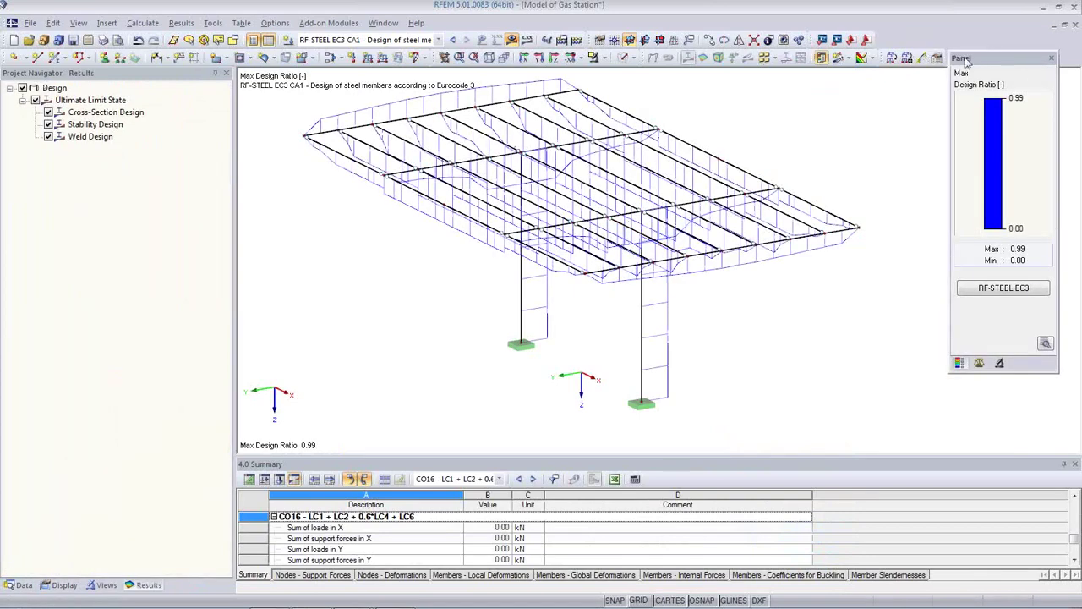
left_click_drag(964, 58, 869, 82)
middle_click_drag(518, 328, 489, 356)
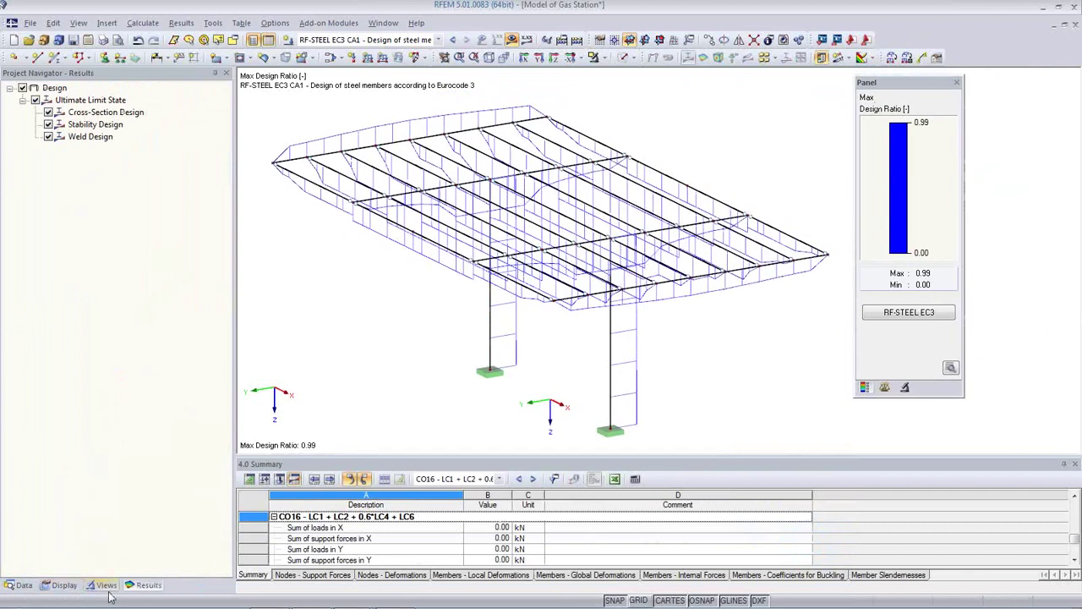
left_click(526, 41)
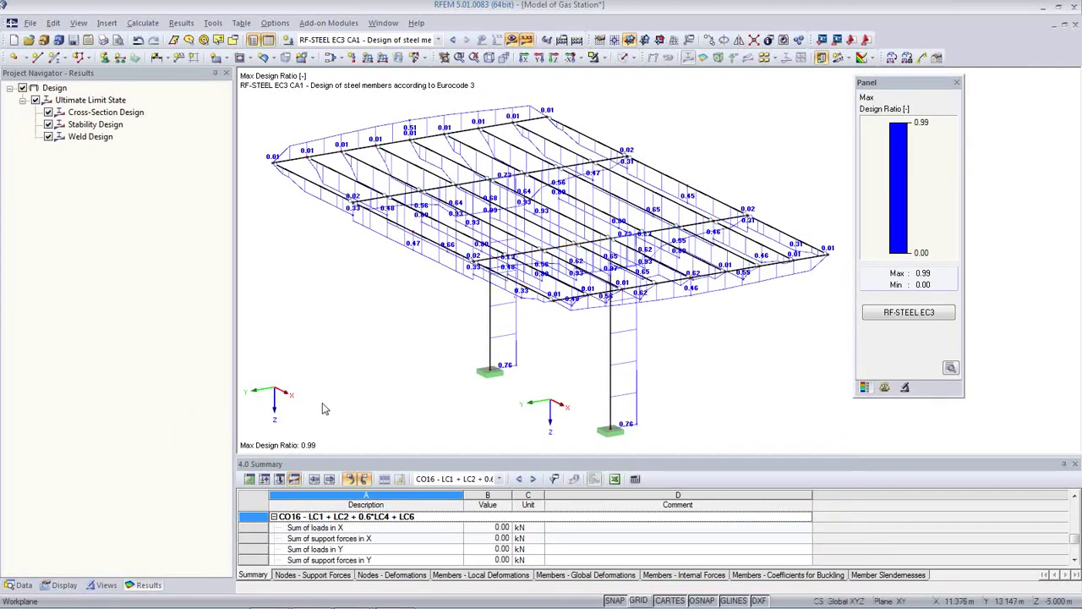
- Display the member results as coloured Cross-Sections to inspect the design ratios, and switch the display to Without Diagram
left_click(59, 585)
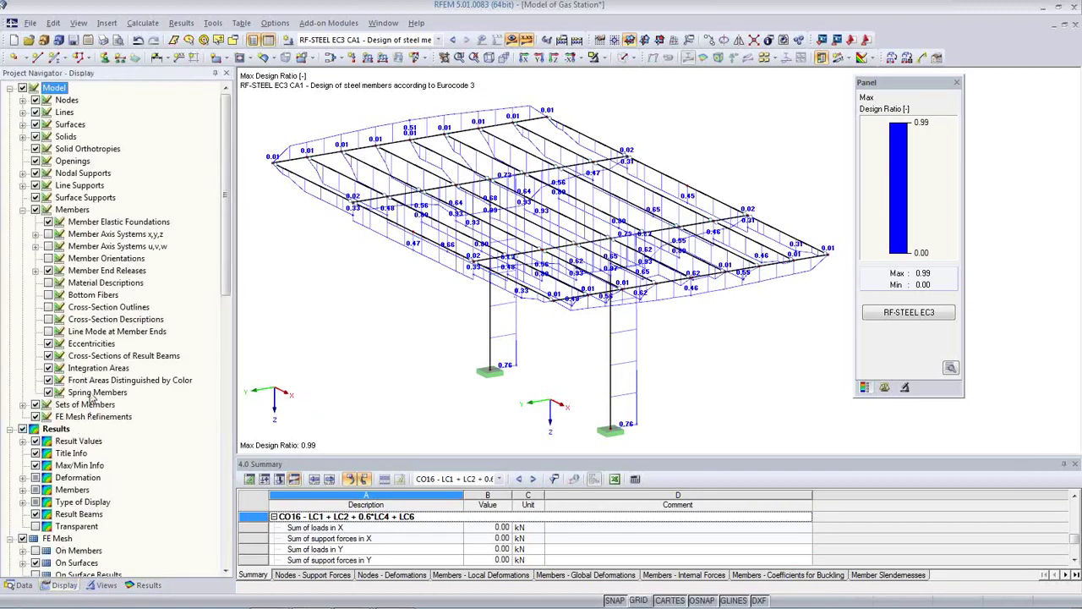
scroll(91, 397, "down", 4)
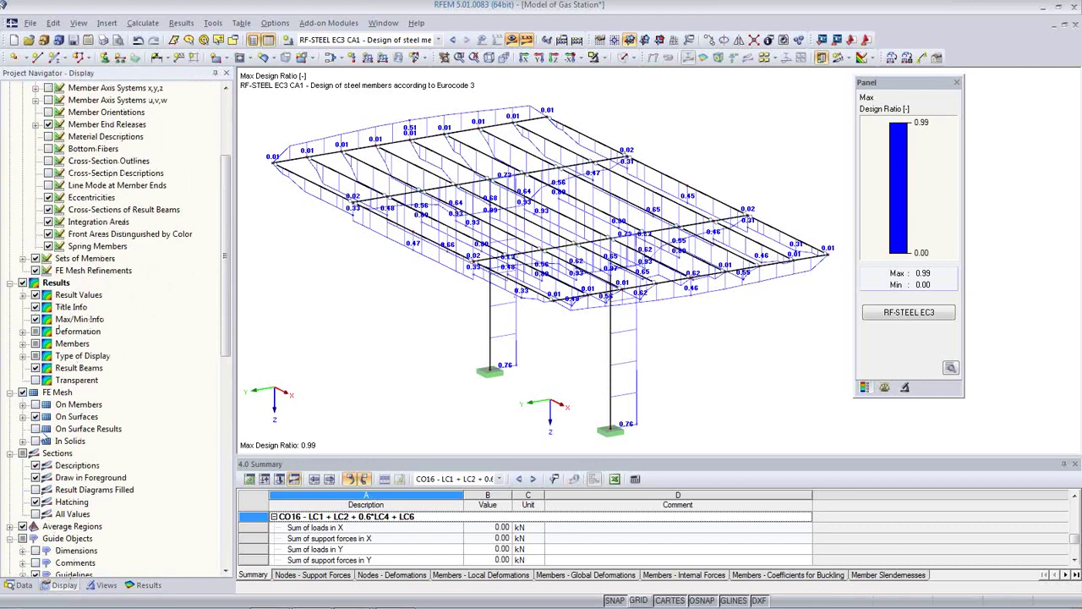
left_click(23, 343)
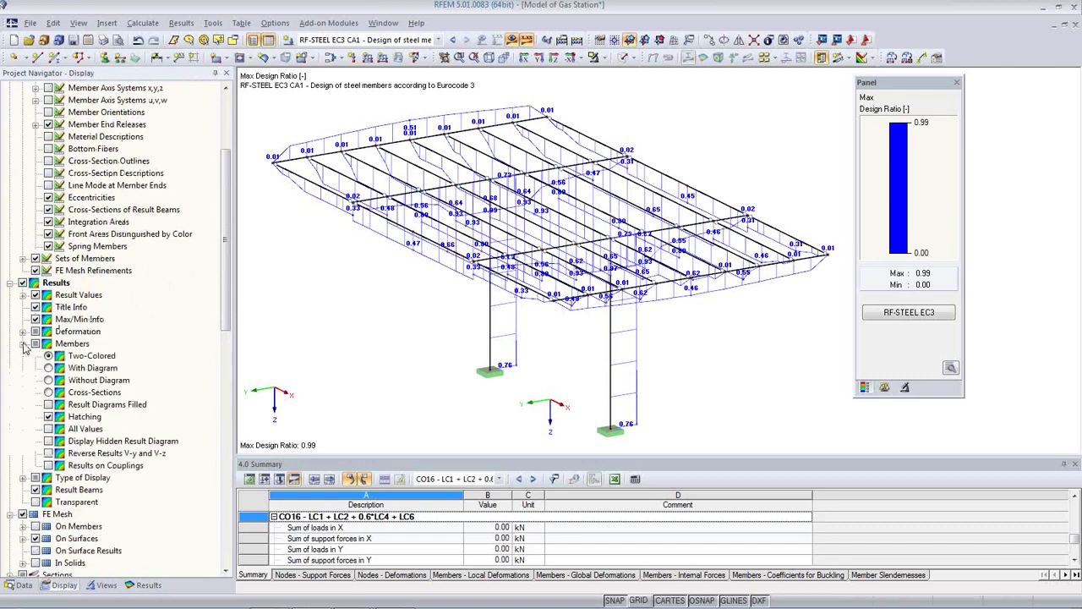
left_click(48, 392)
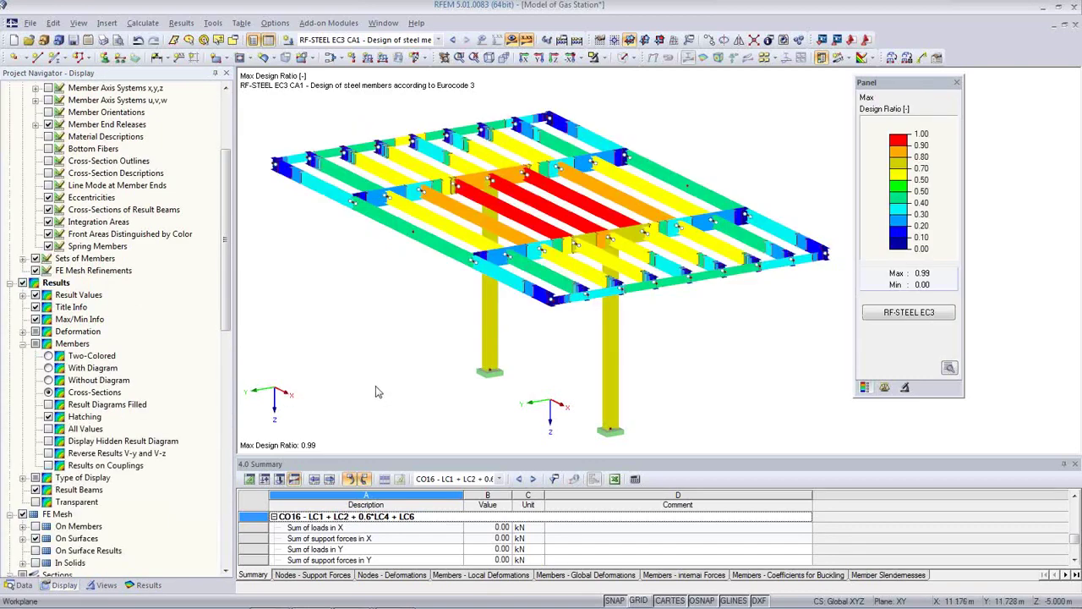
middle_click_drag(467, 376, 693, 426, "ctrl")
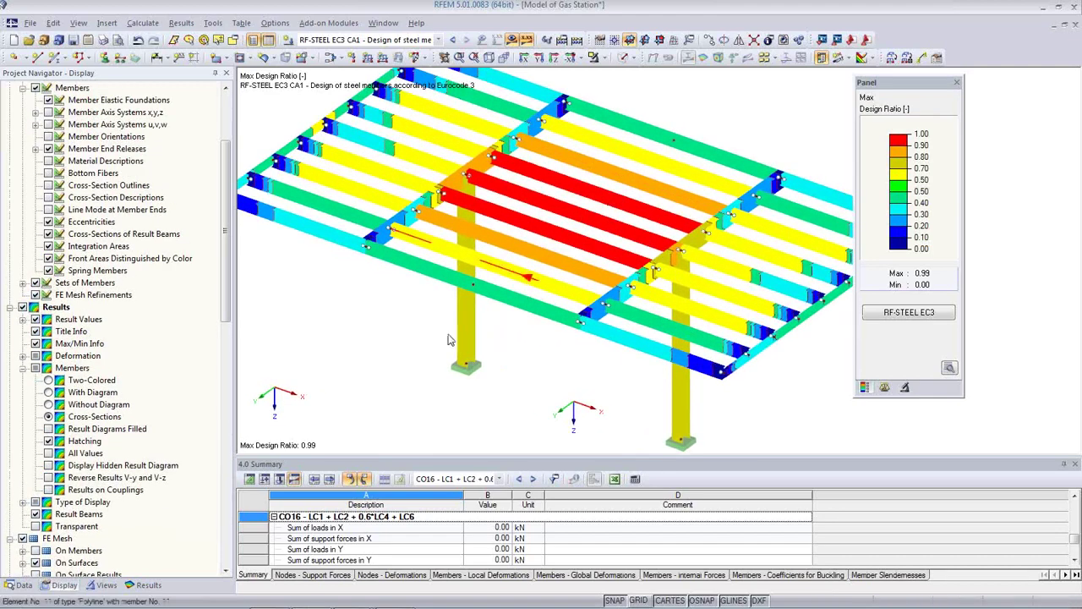
left_click(49, 406)
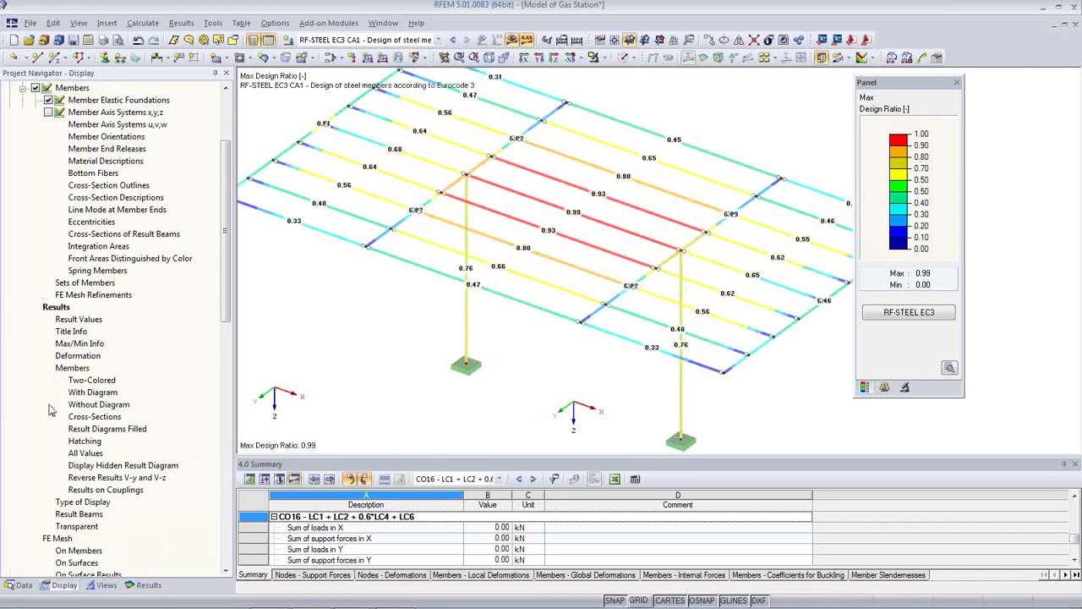
middle_click_drag(636, 295, 653, 326, "ctrl")
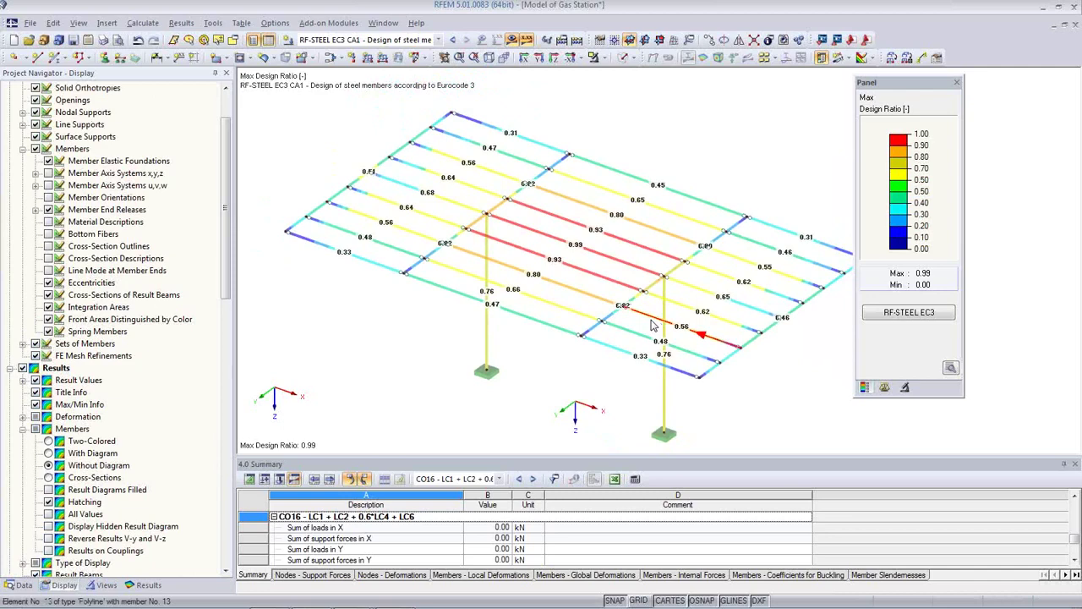
- Reopen RF-STEEL EC3 and compare the HEB 160, IPE 360, IPE 200 and U 160 design sections with those in RFEM
left_click(918, 313)
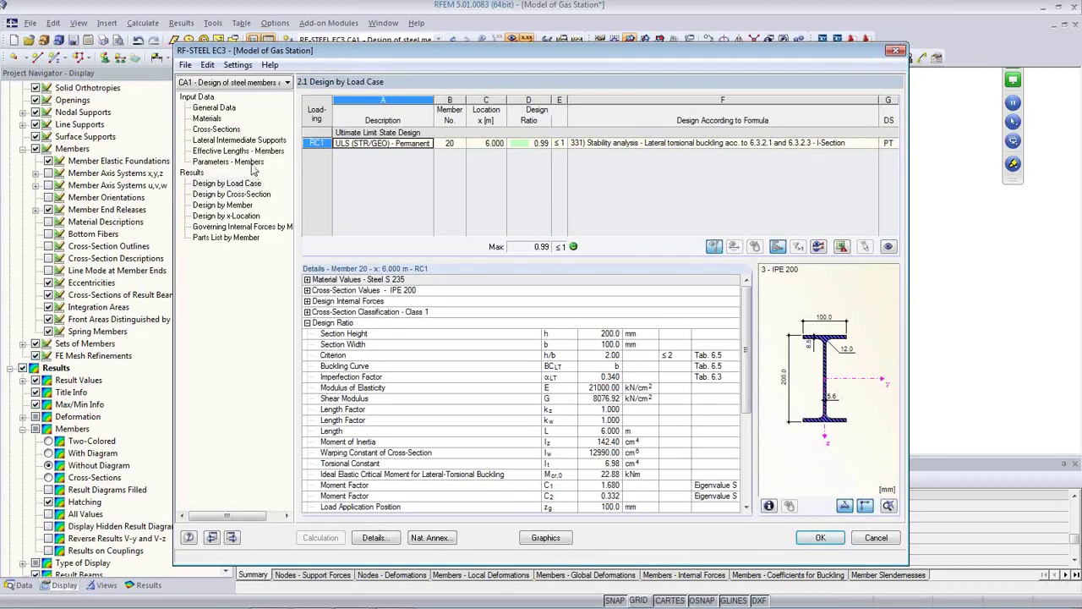
left_click(216, 130)
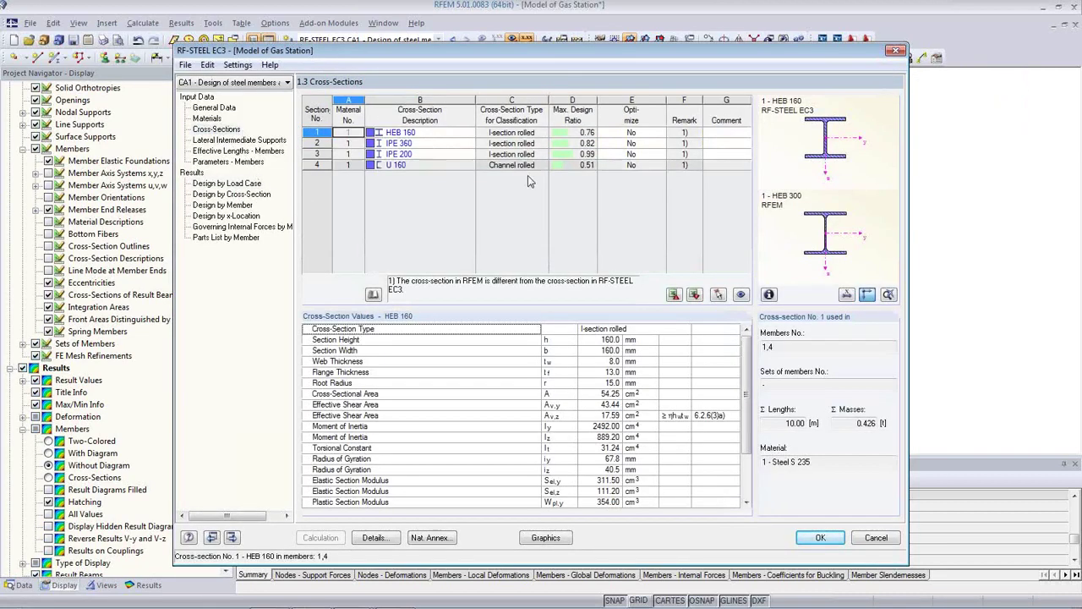
left_click(419, 132)
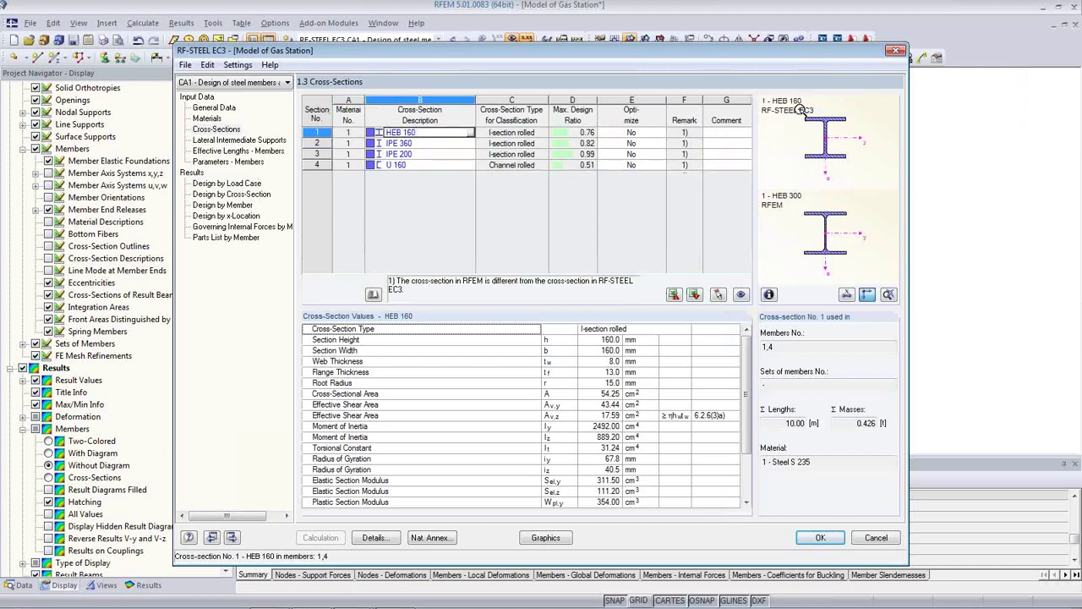
left_click(440, 143)
left_click(438, 153)
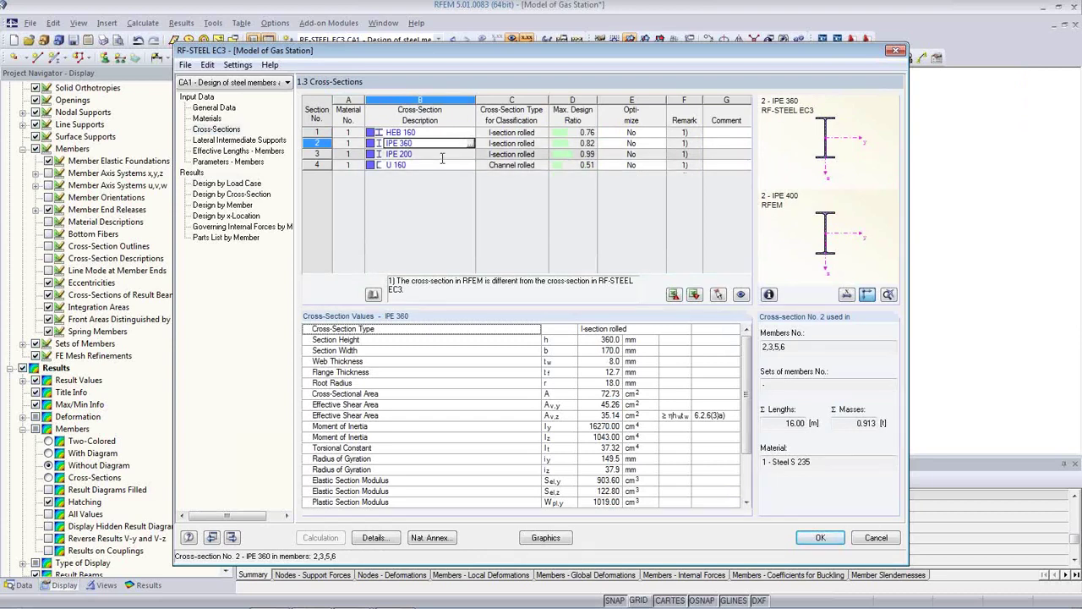
left_click(431, 165)
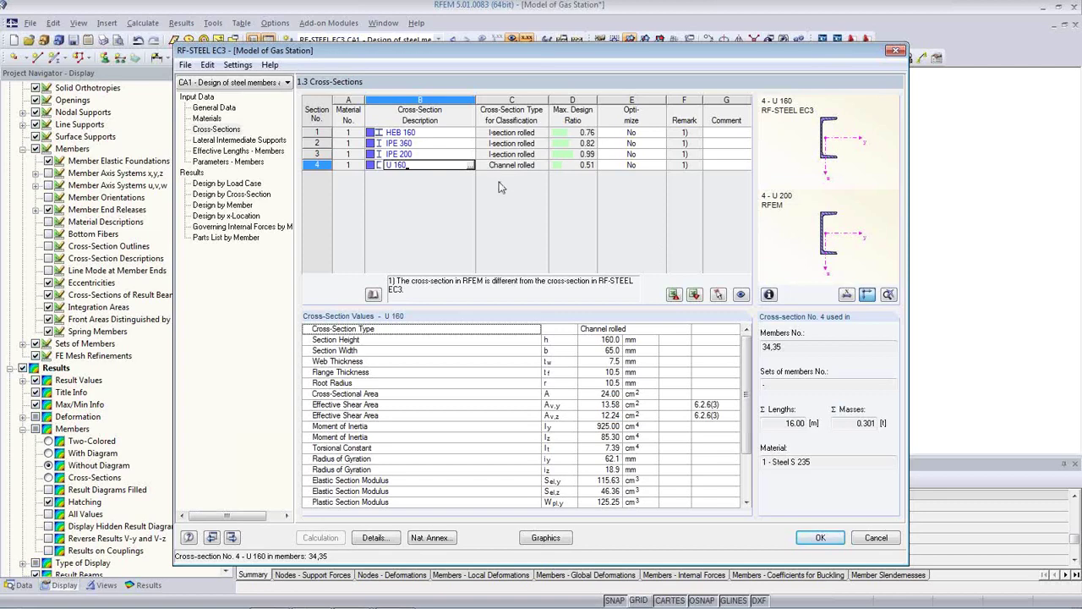
- Export all cross-sections from RF-STEEL EC3 to RFEM and recalculate the design with the exported sections
left_click(398, 155)
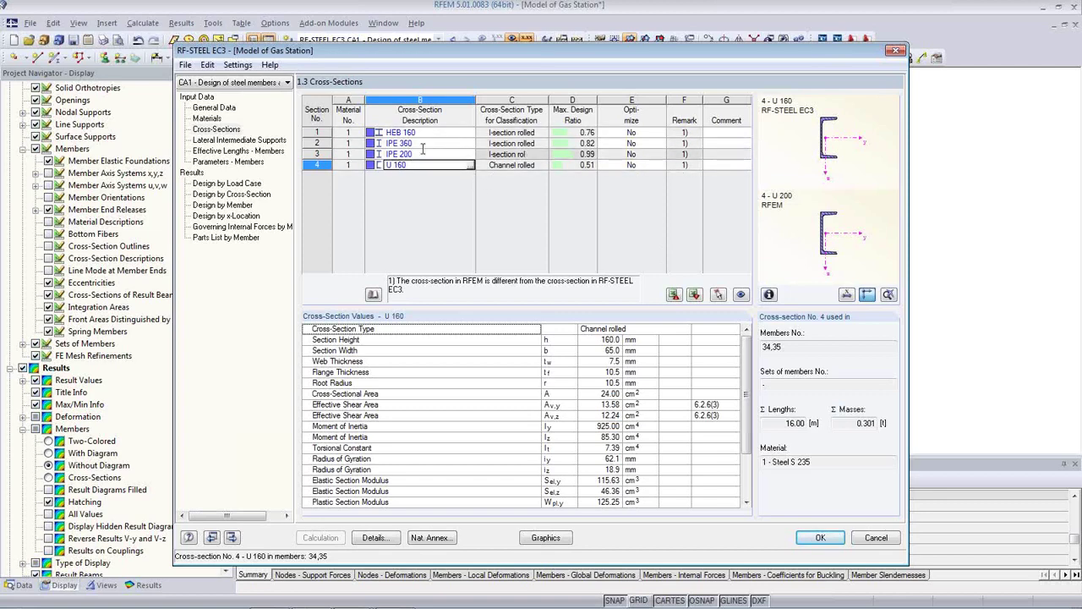
right_click(434, 153)
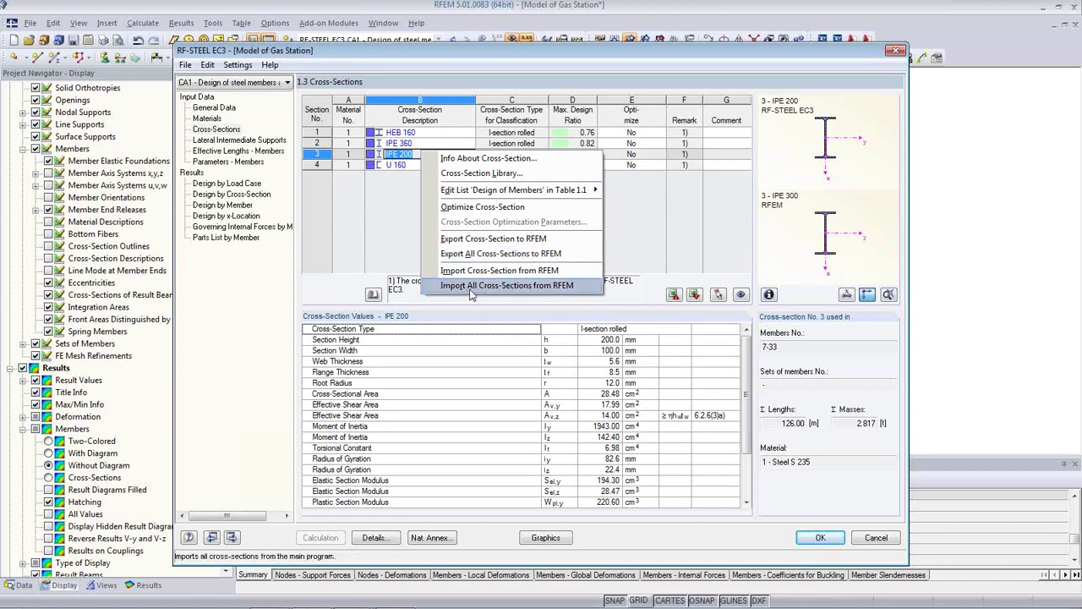
left_click(477, 254)
left_click(504, 337)
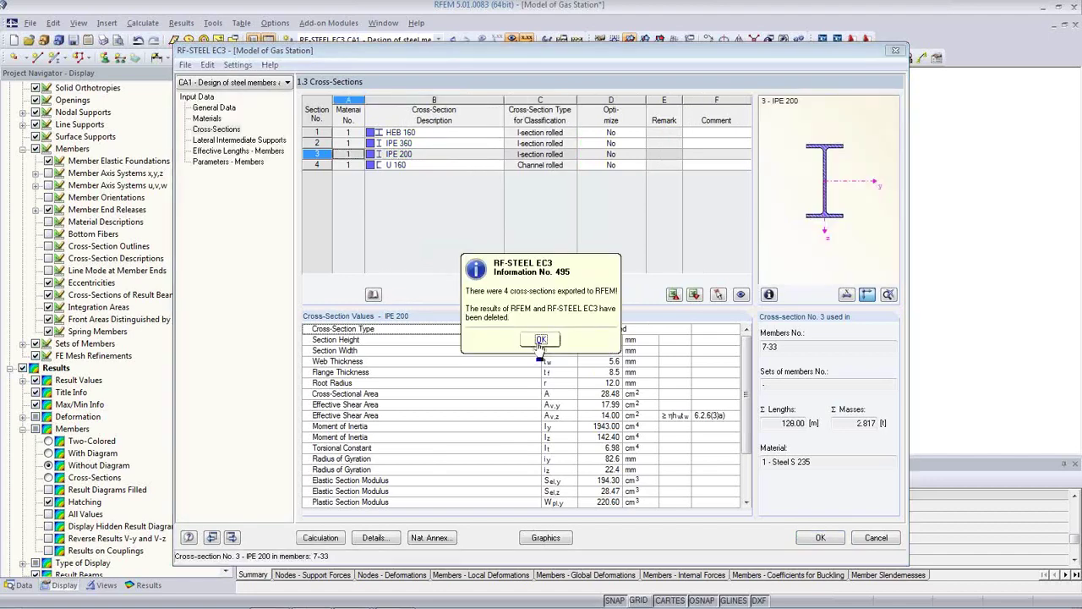
left_click(541, 339)
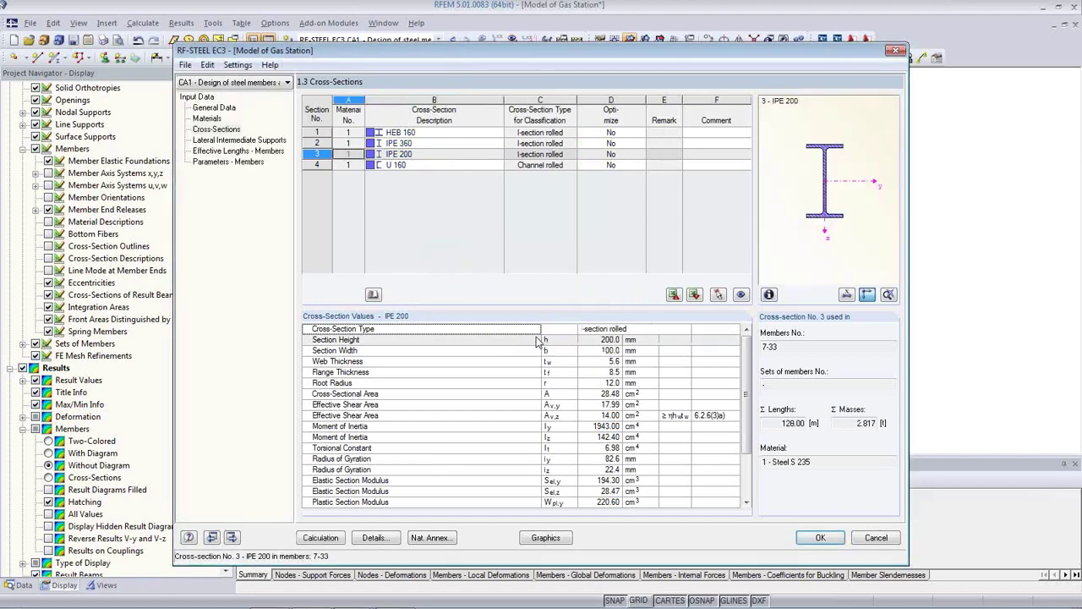
left_click(321, 538)
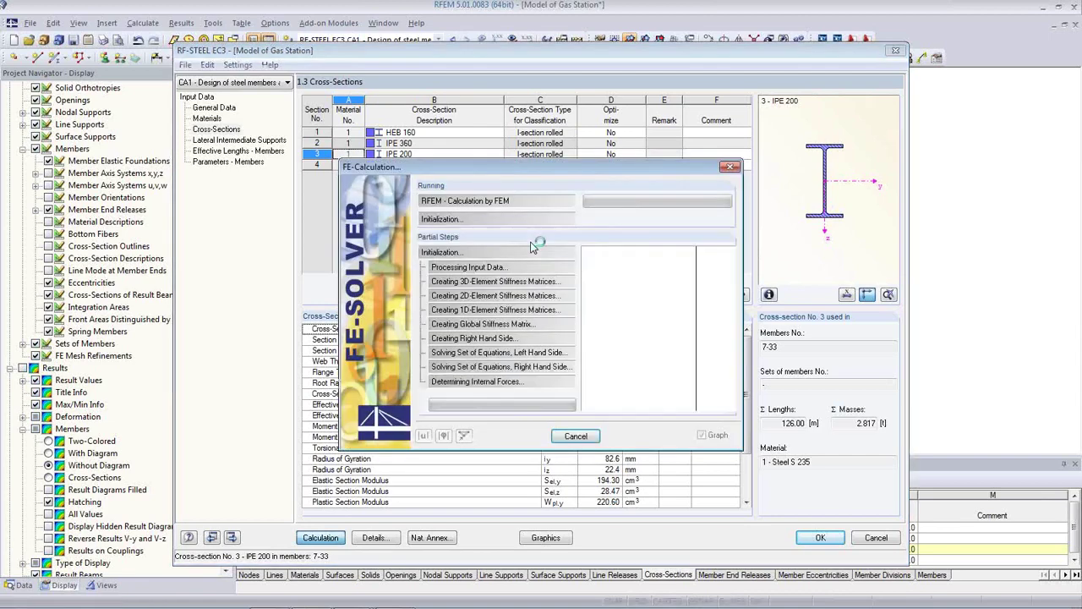
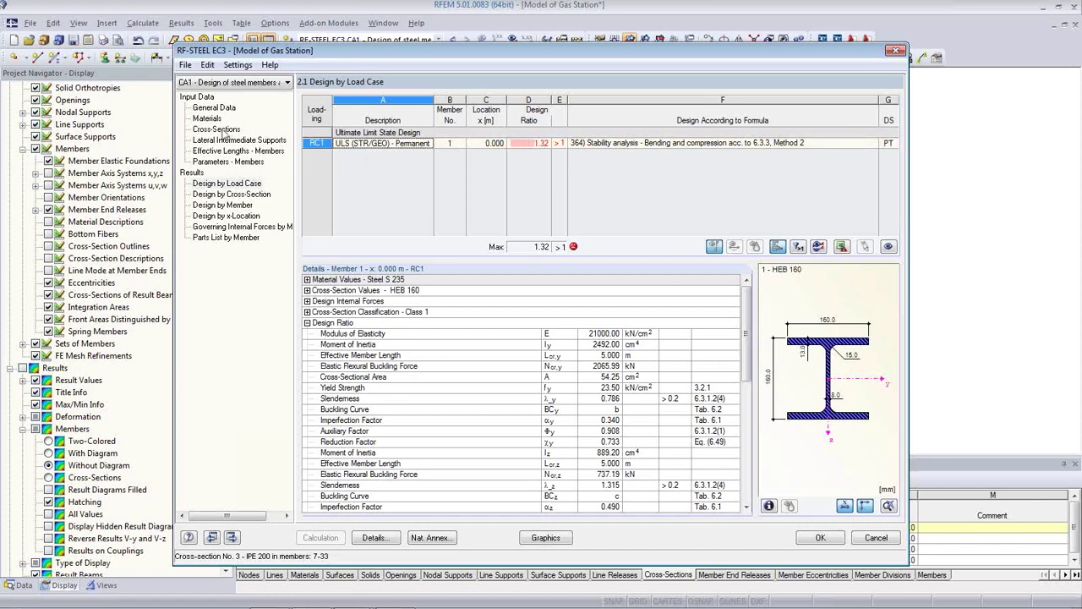
- Examine the recalculated maximum design ratios per cross-section and locate the HEB 160 members on the model behind the window
left_click(222, 131)
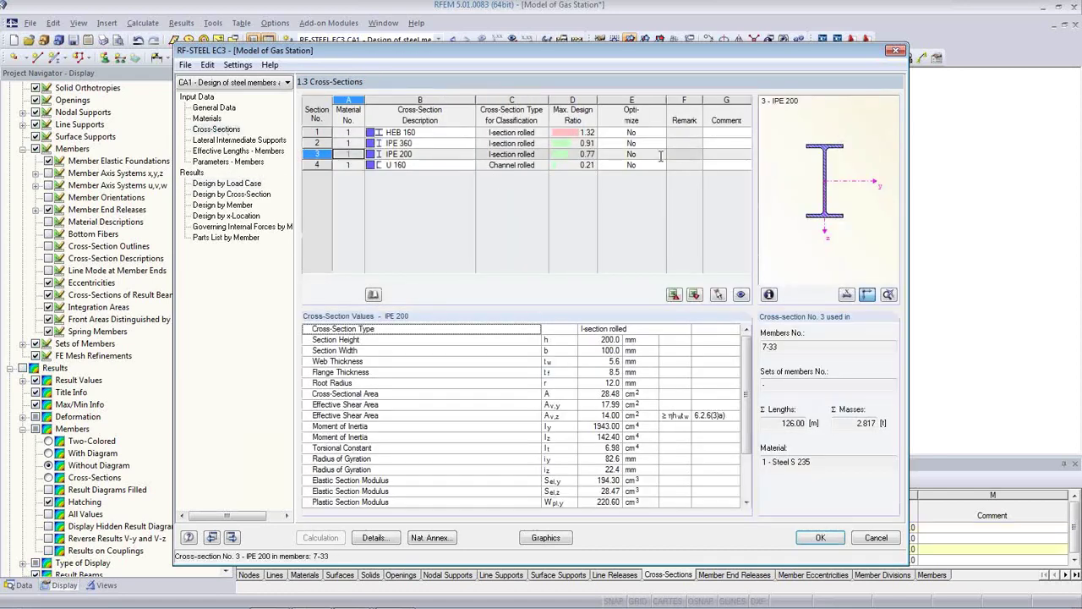
left_click(441, 132)
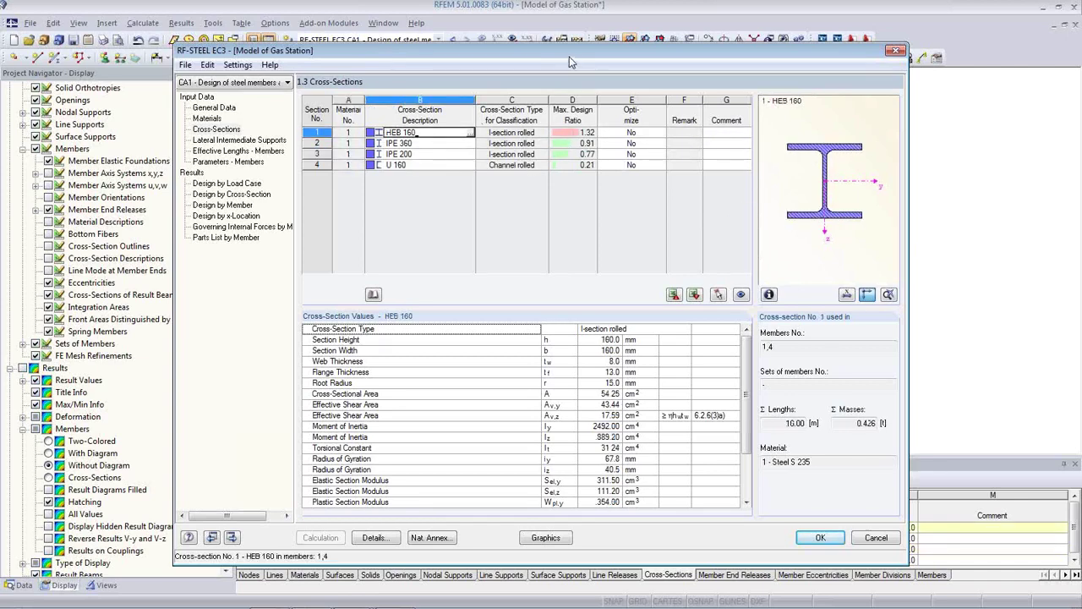
left_click_drag(570, 56, 589, 134)
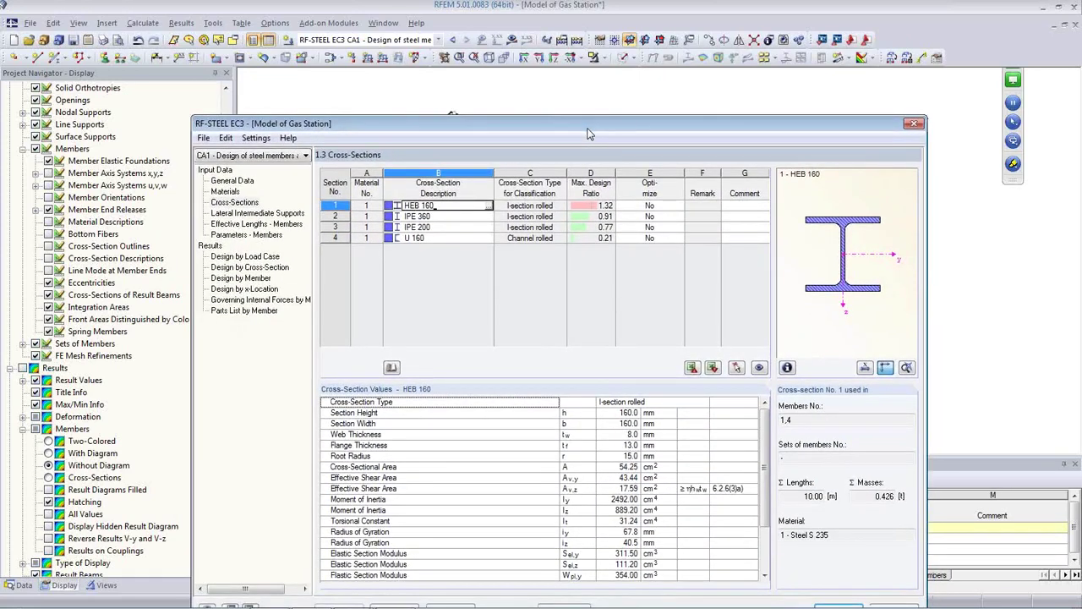
left_click_drag(589, 134, 602, 429)
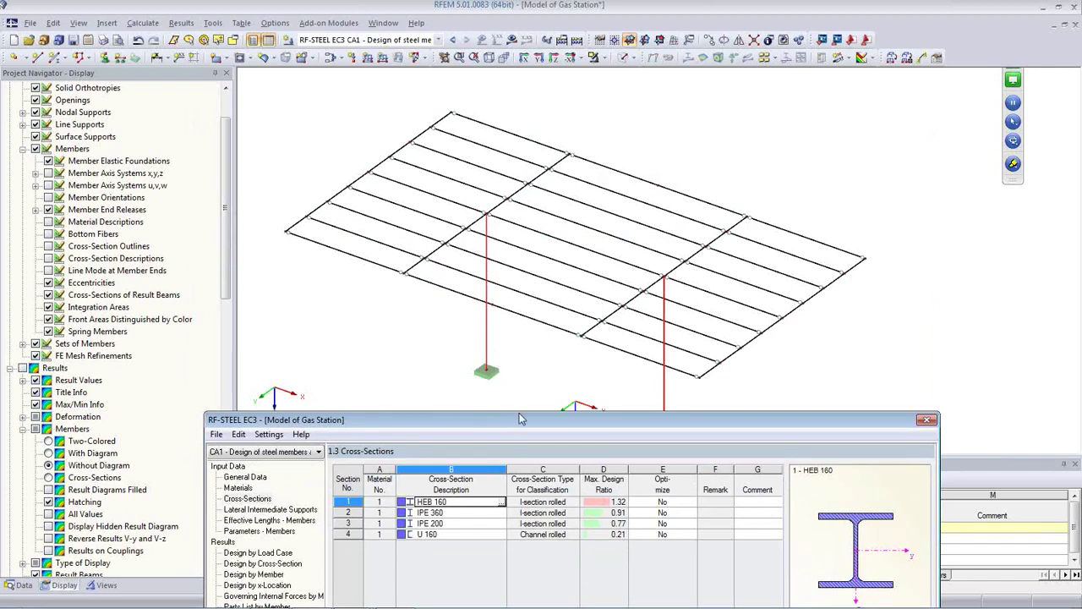
left_click_drag(520, 417, 508, 270)
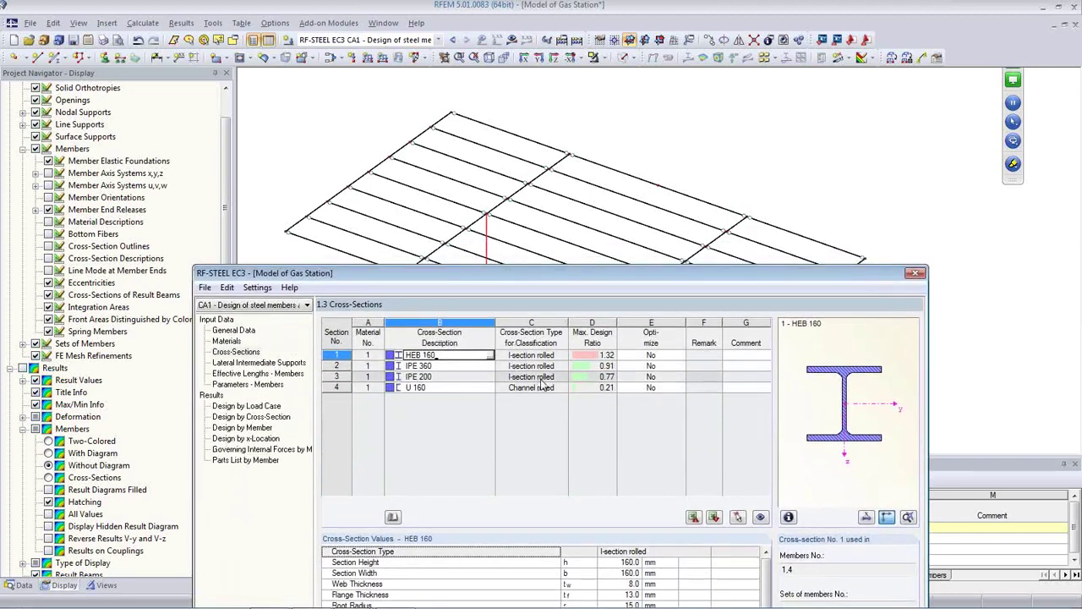
left_click(614, 359)
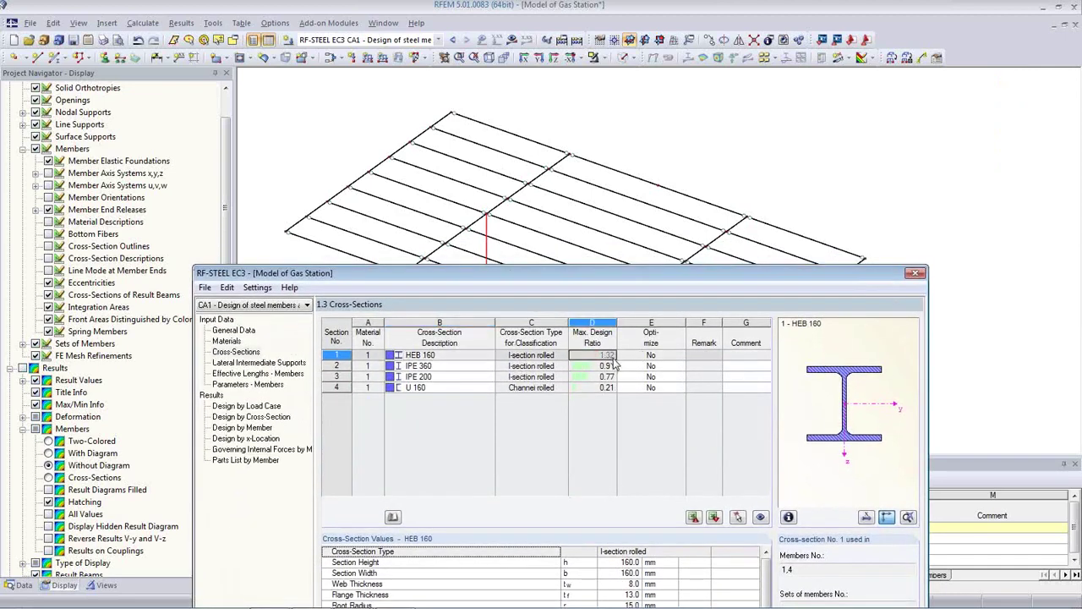
- Optimize the HEB 160 cross-section with the From Current Row option, recalculate the design, and check the optimized section
left_click(561, 356)
left_click(649, 356)
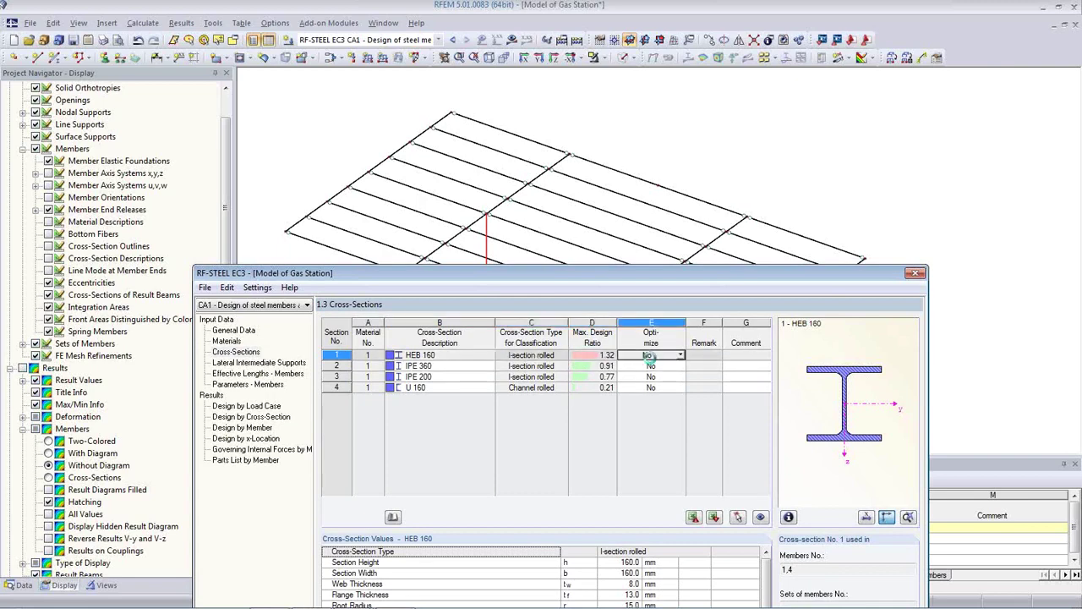
left_click(680, 356)
left_click(668, 377)
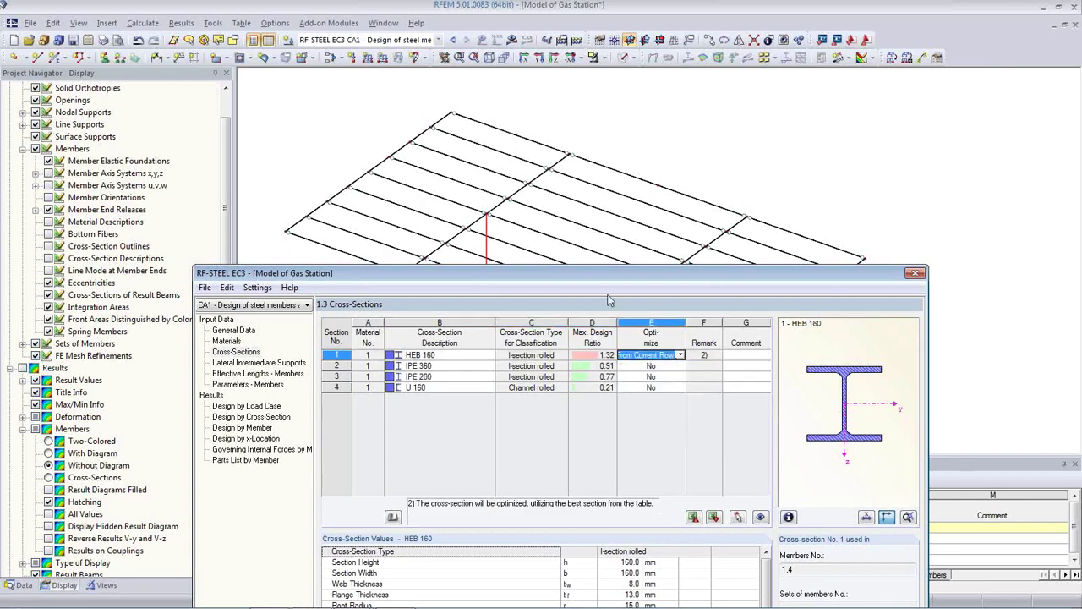
left_click_drag(595, 279, 582, 103)
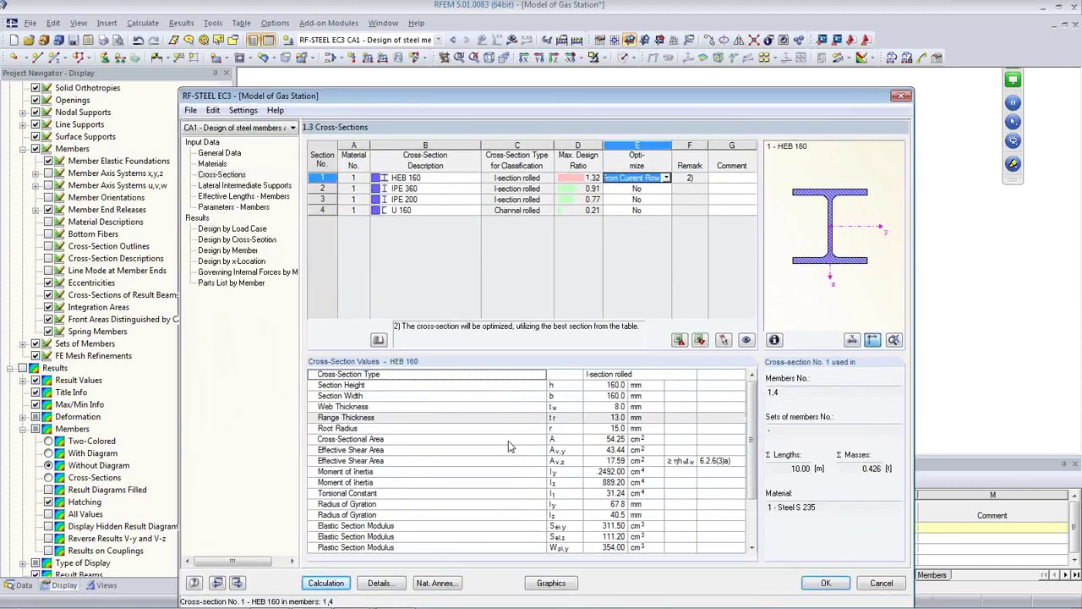
left_click(323, 584)
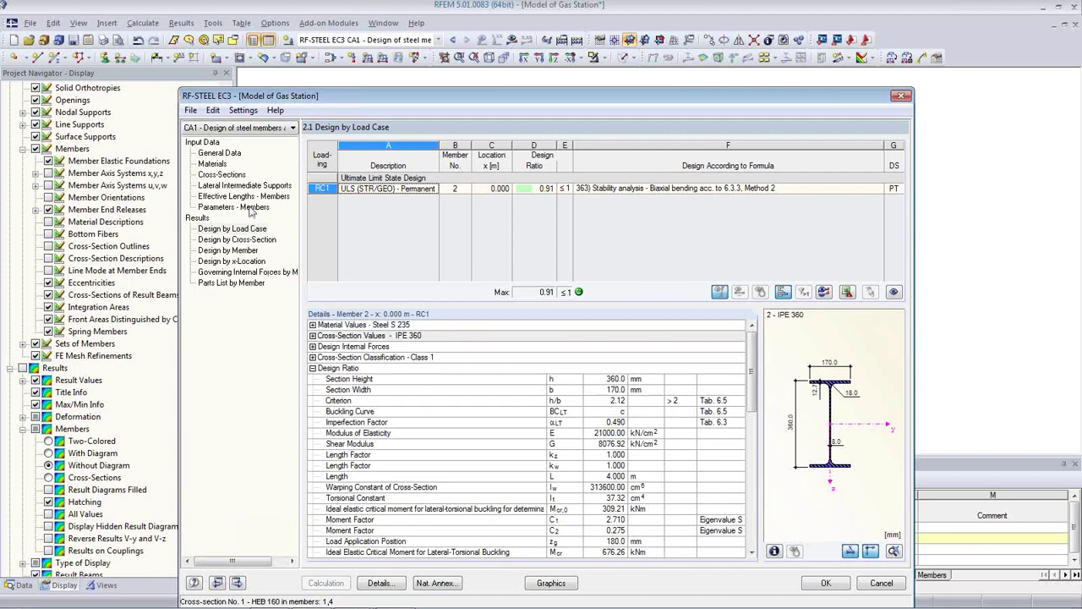
left_click(221, 174)
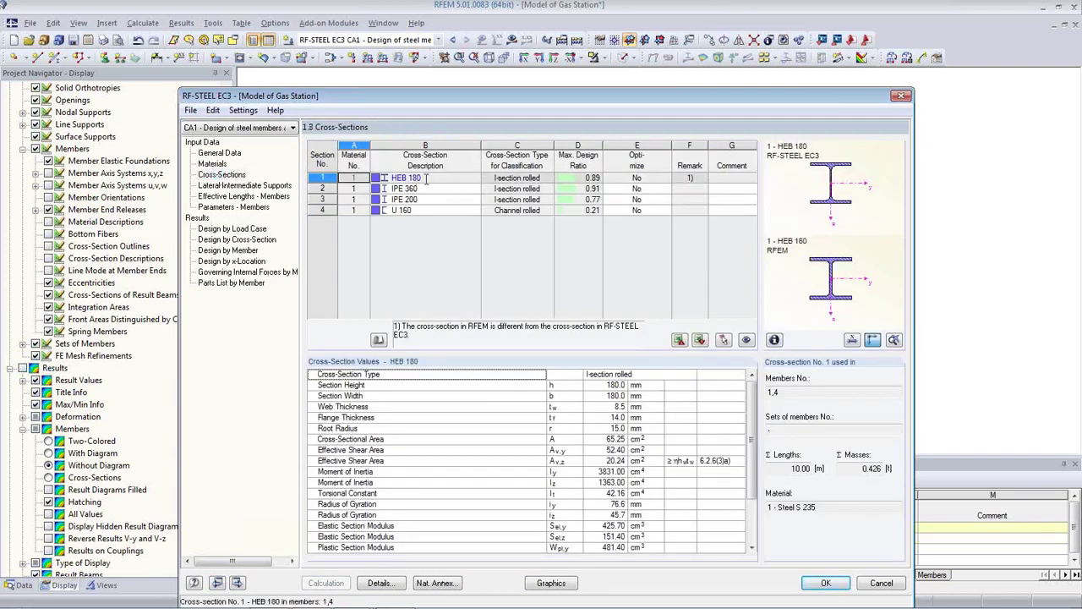
left_click(427, 180)
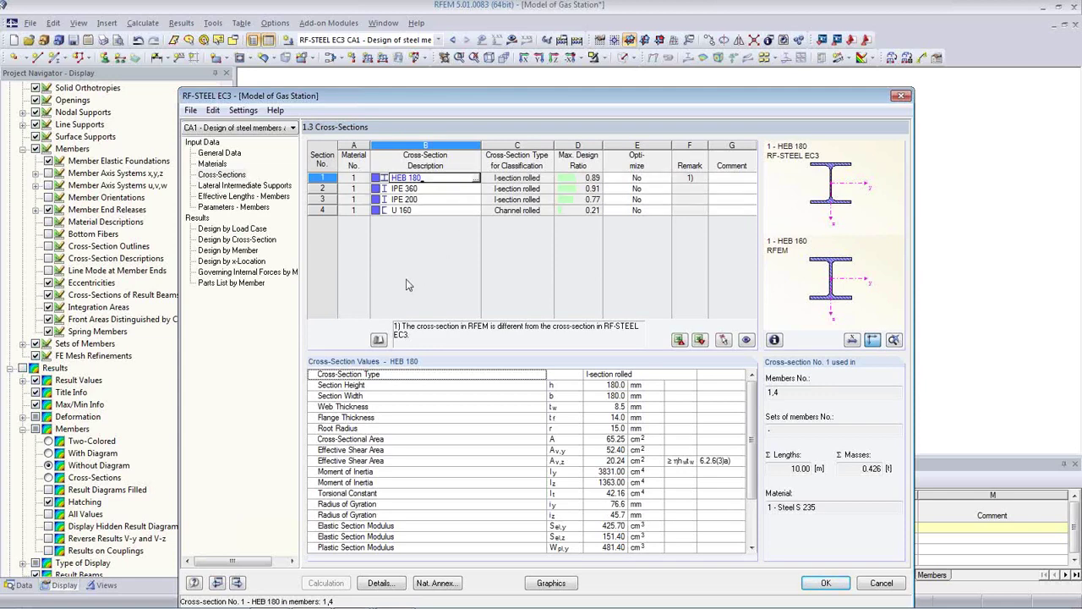
- Add result combination RC2 (SLS - Characteristic) to the serviceability limit state design
left_click(222, 153)
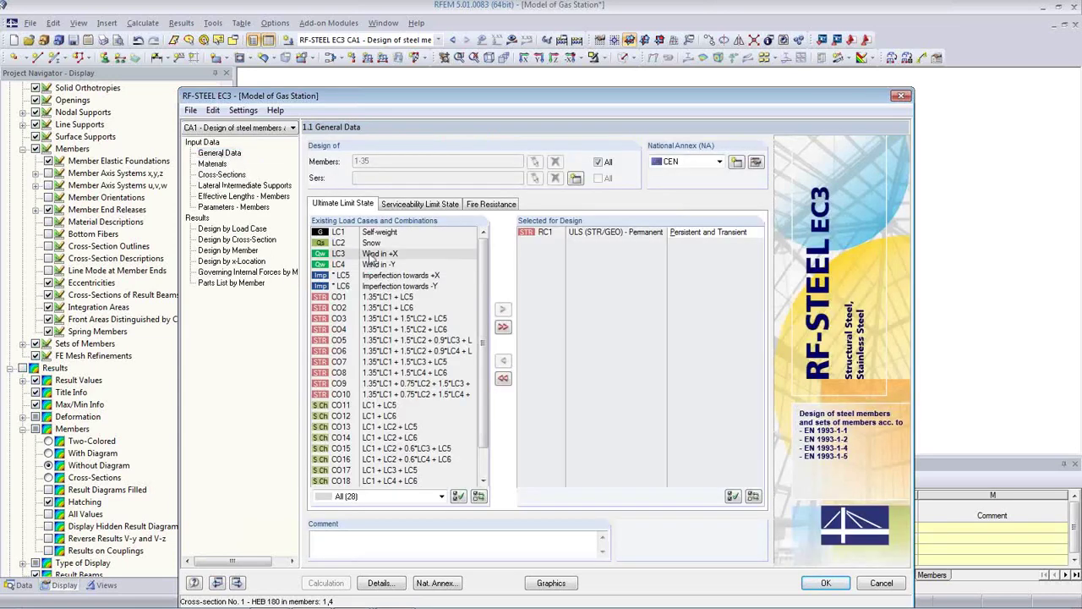
left_click(419, 205)
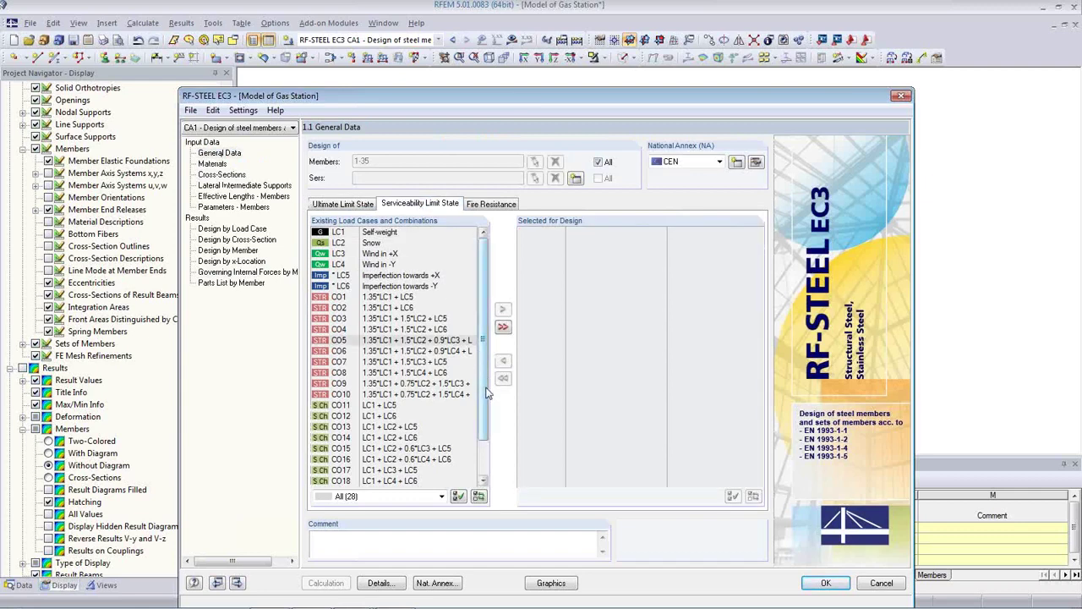
left_click_drag(488, 393, 487, 428)
double_click(380, 481)
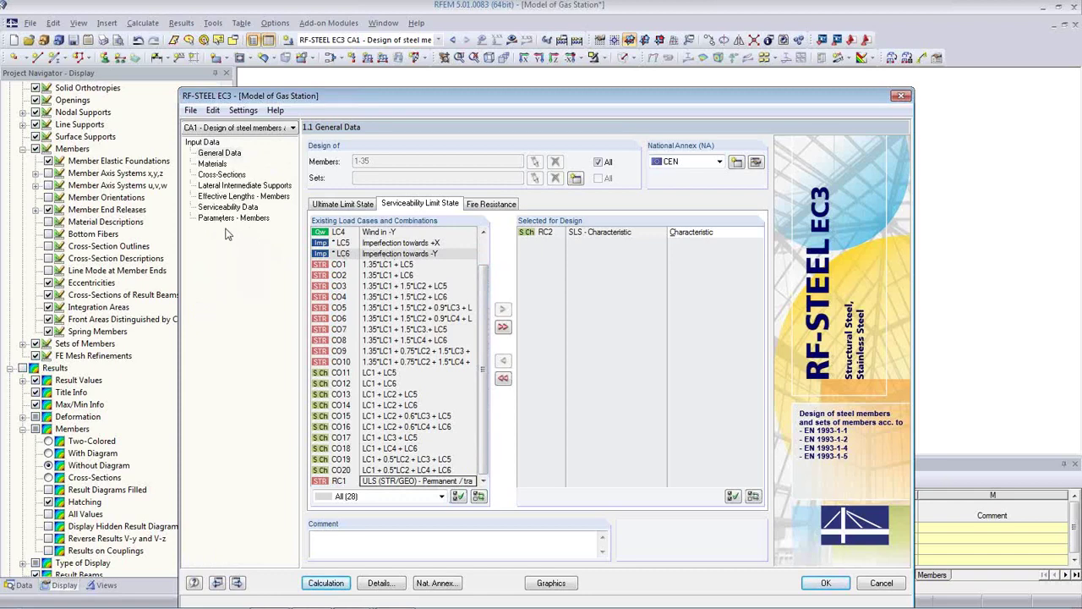
- Set the first entry of the Serviceability Data to refer to a Member
left_click(213, 163)
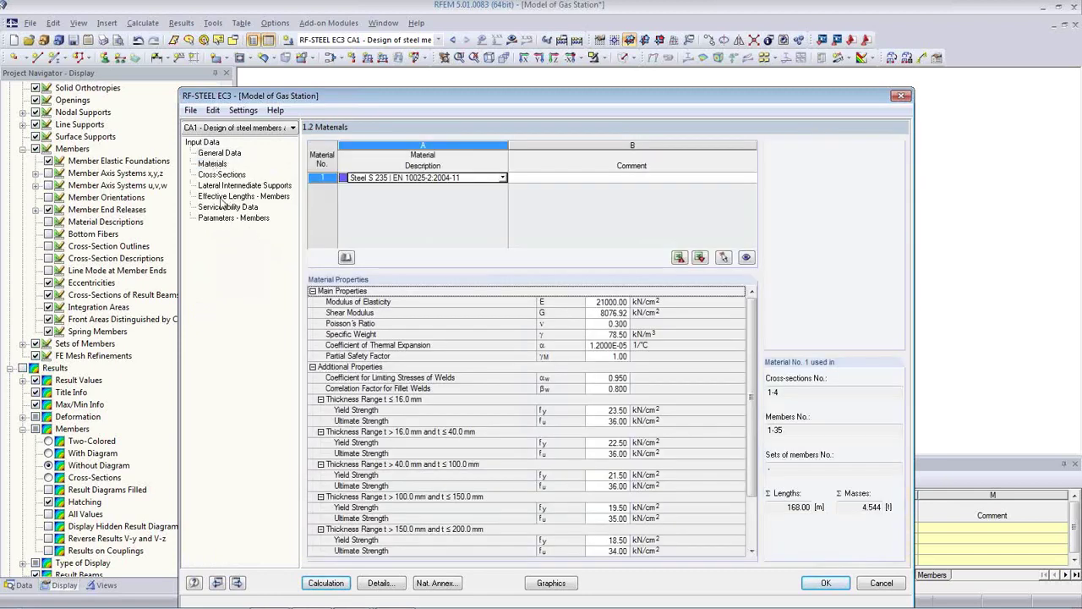
left_click(234, 218)
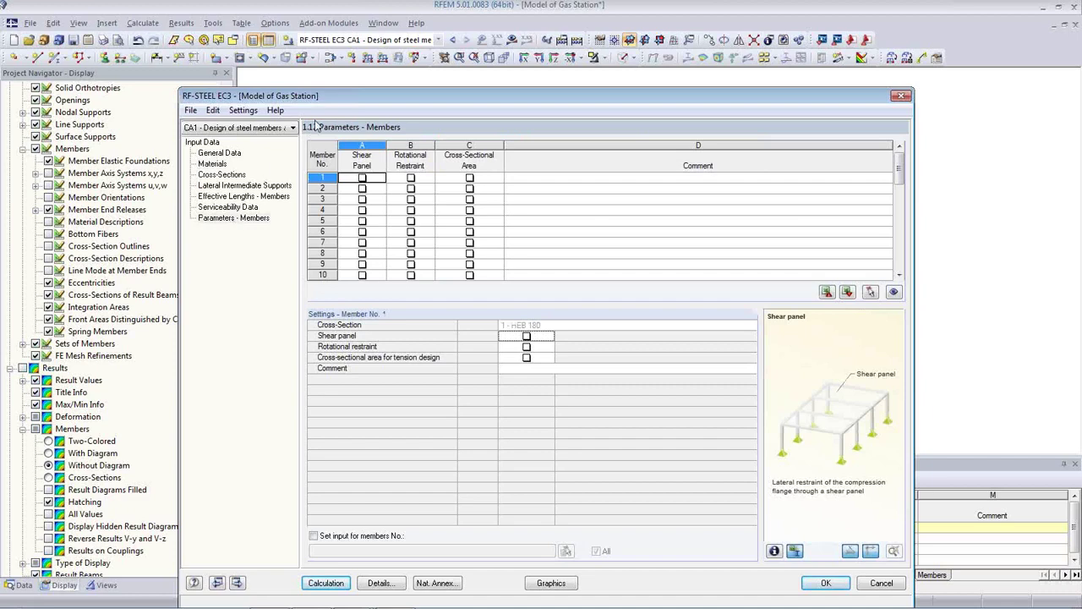
left_click_drag(344, 101, 344, 70)
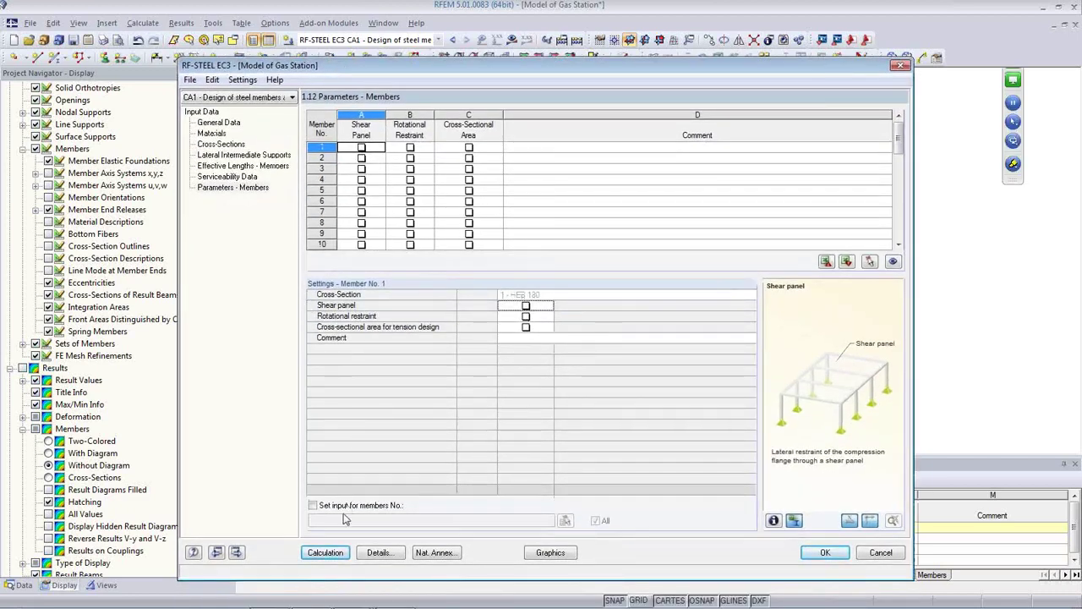
left_click(223, 177)
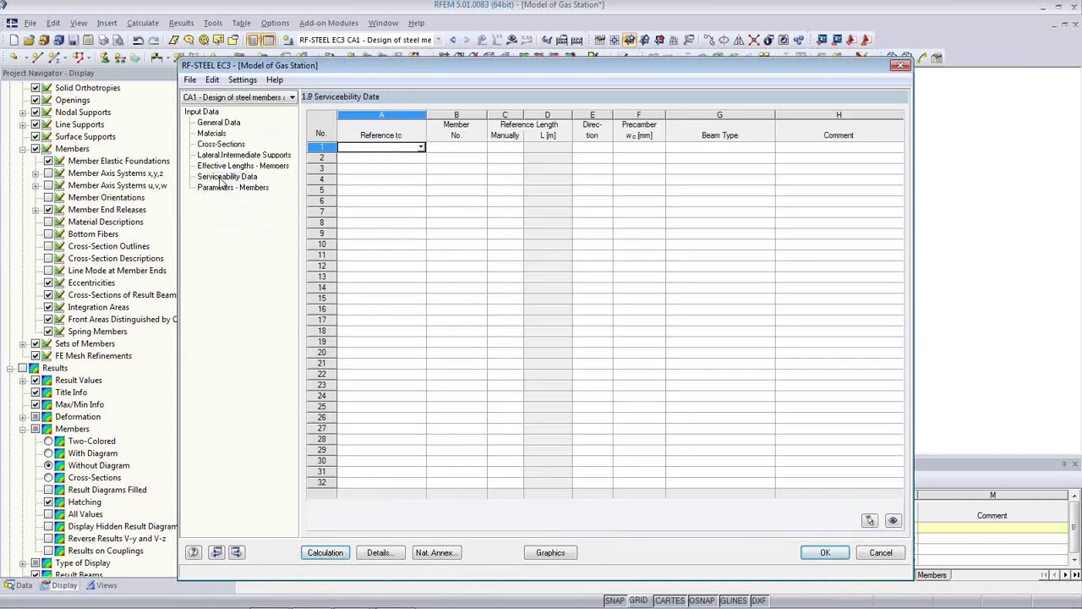
left_click(421, 148)
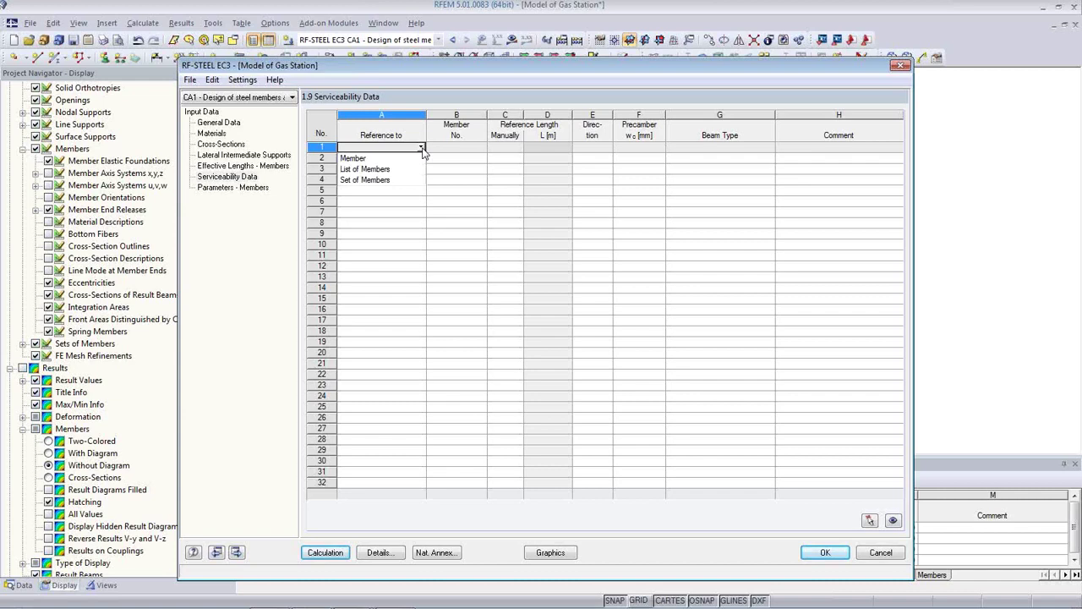
left_click(418, 162)
left_click(457, 149)
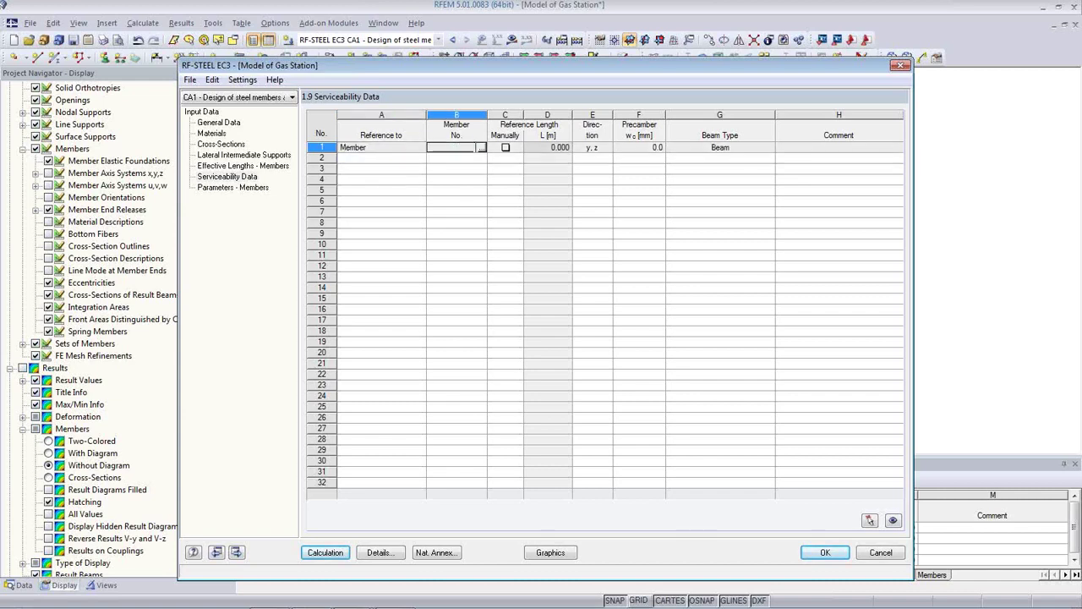
- Pick members 2, 3, 5, 6 and 9 on the model for the serviceability design
left_click(481, 148)
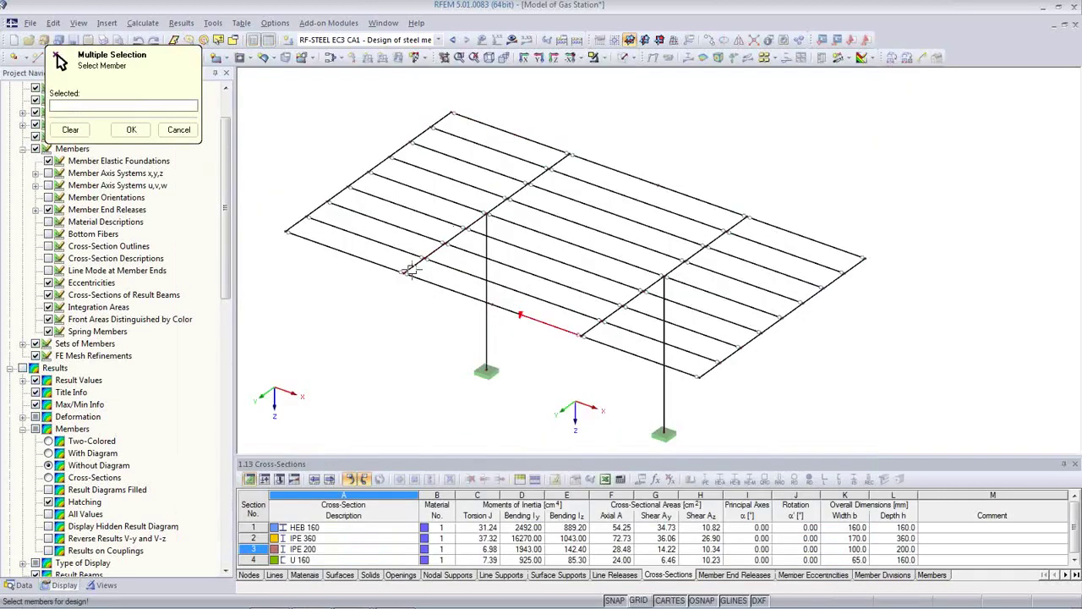
left_click(503, 197)
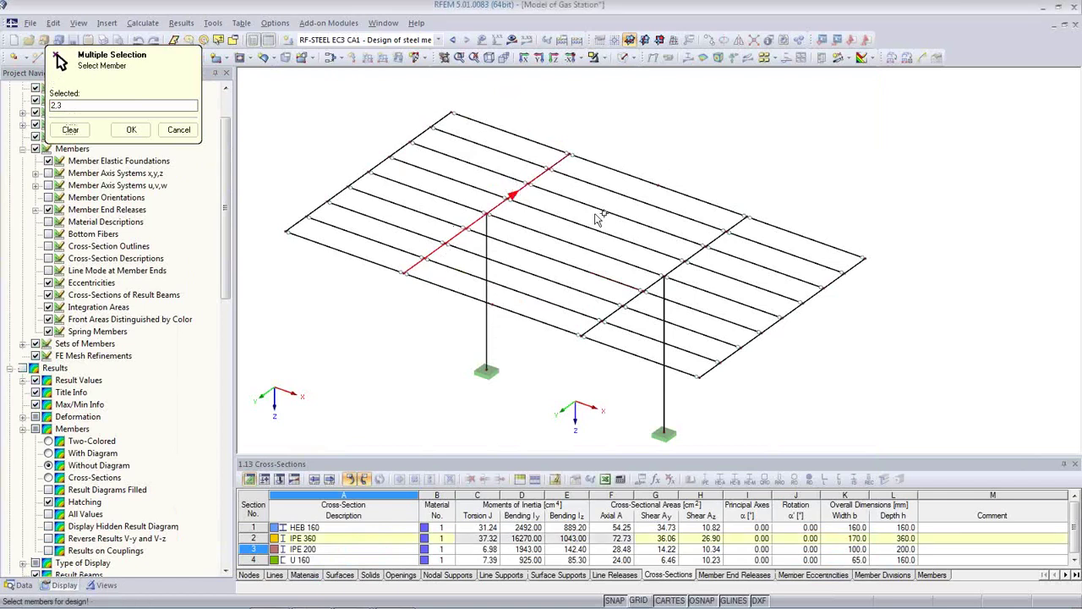
left_click(715, 243)
left_click(707, 247)
left_click(616, 305)
left_click(325, 245)
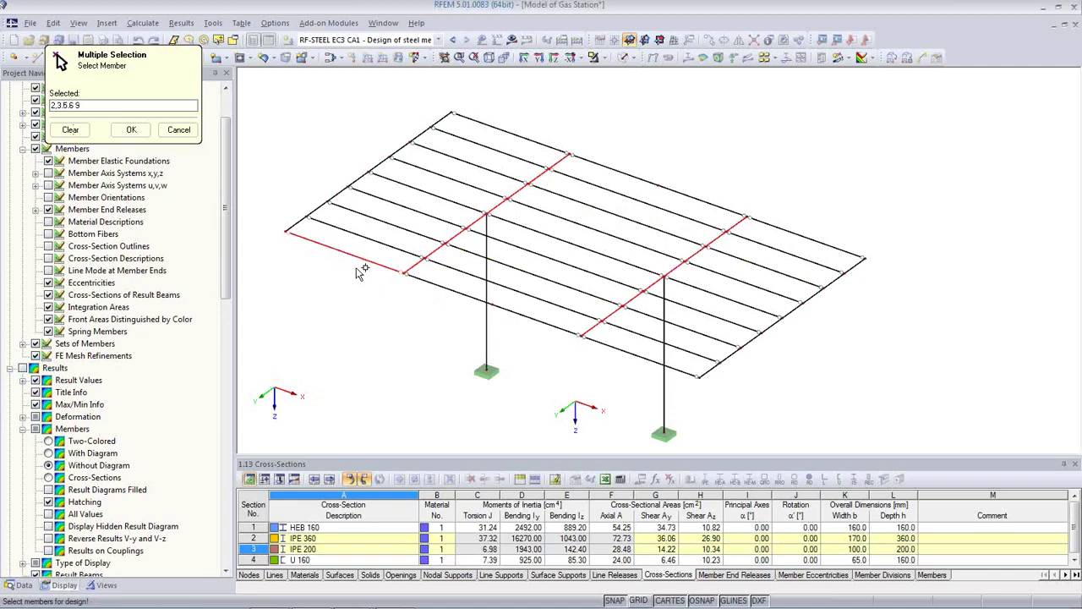
left_click(131, 129)
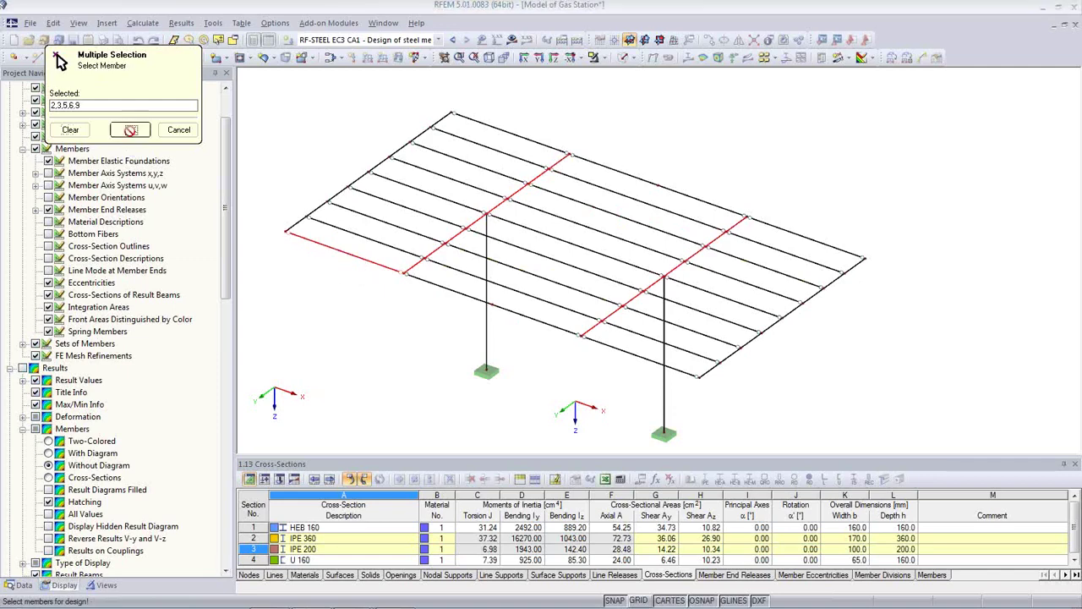
- Locate the cantilever members on the model and set the beam type of members 2 and 3 to Cantilever End Free
left_click(704, 148)
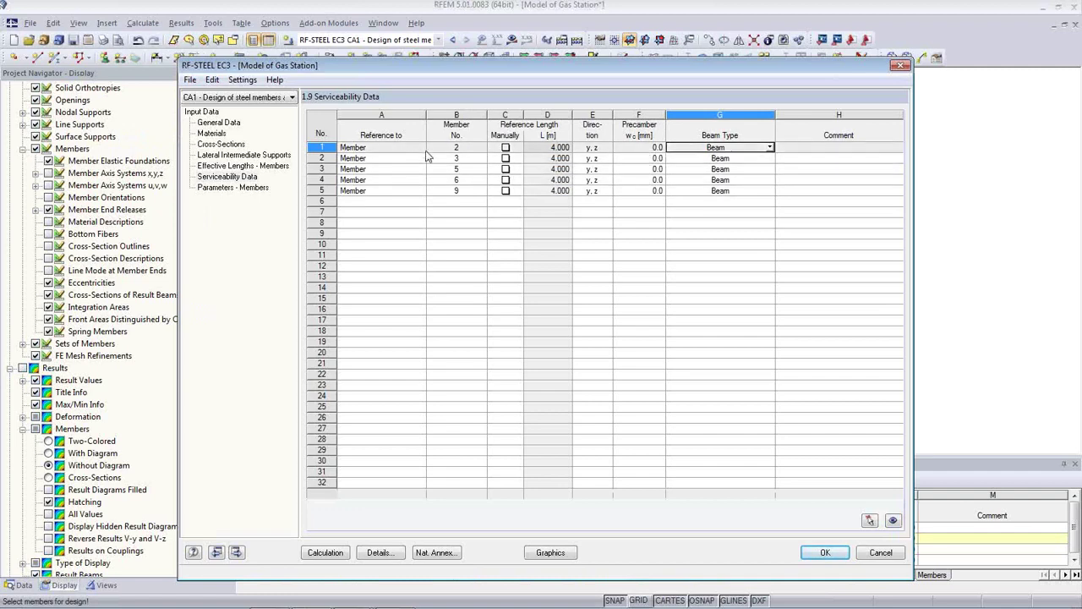
left_click_drag(457, 67, 505, 360)
left_click_drag(486, 347, 437, 350)
left_click(749, 425)
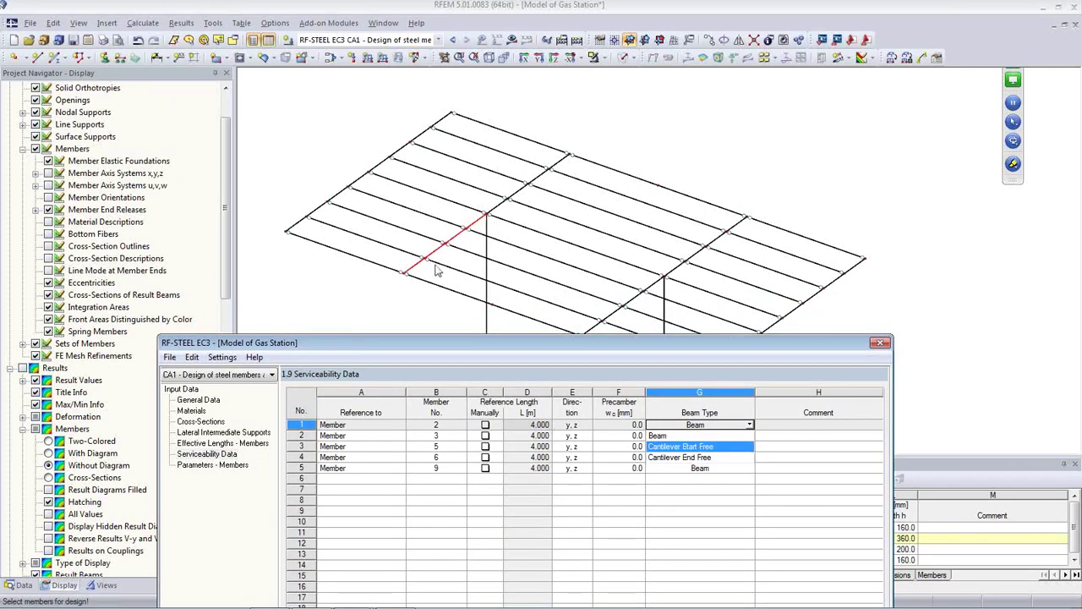
left_click(705, 458)
left_click(735, 436)
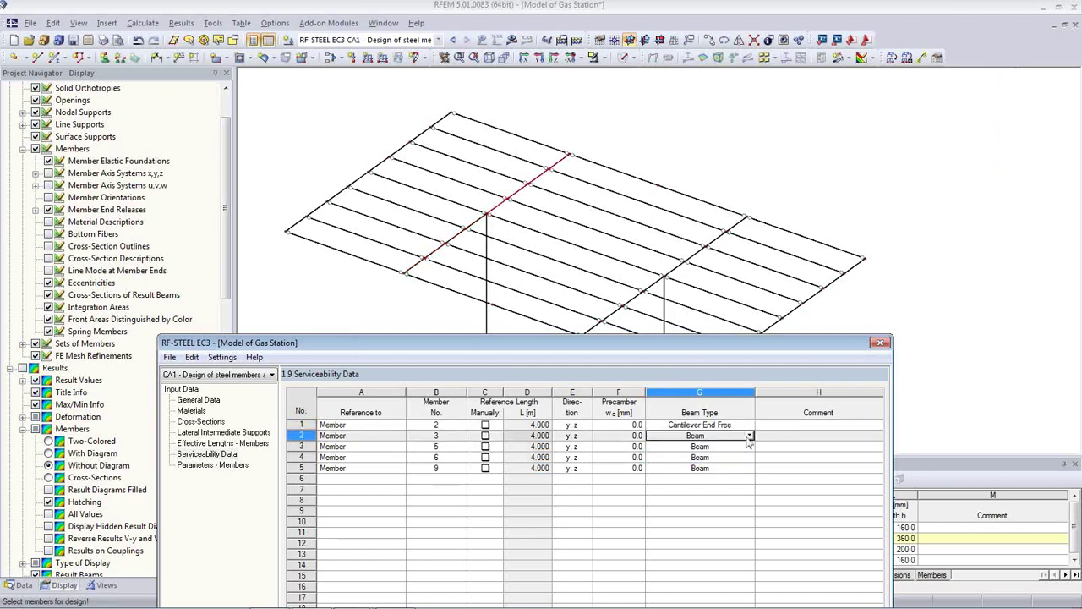
left_click(749, 436)
left_click(734, 468)
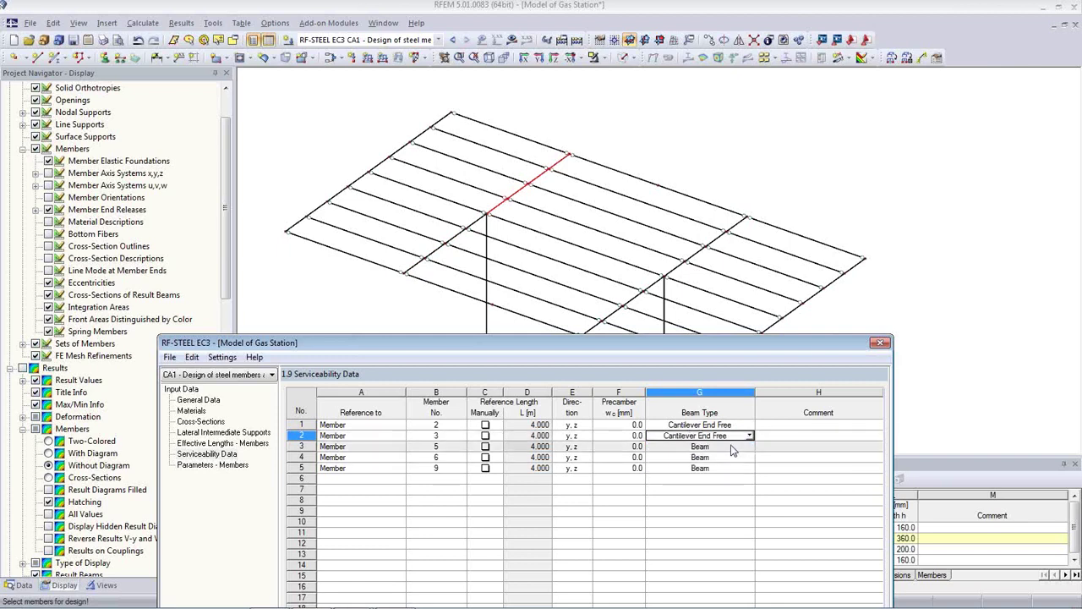
- Set the beam type of members 5, 6 and 9 to Cantilever End Free
left_click(732, 447)
left_click(750, 446)
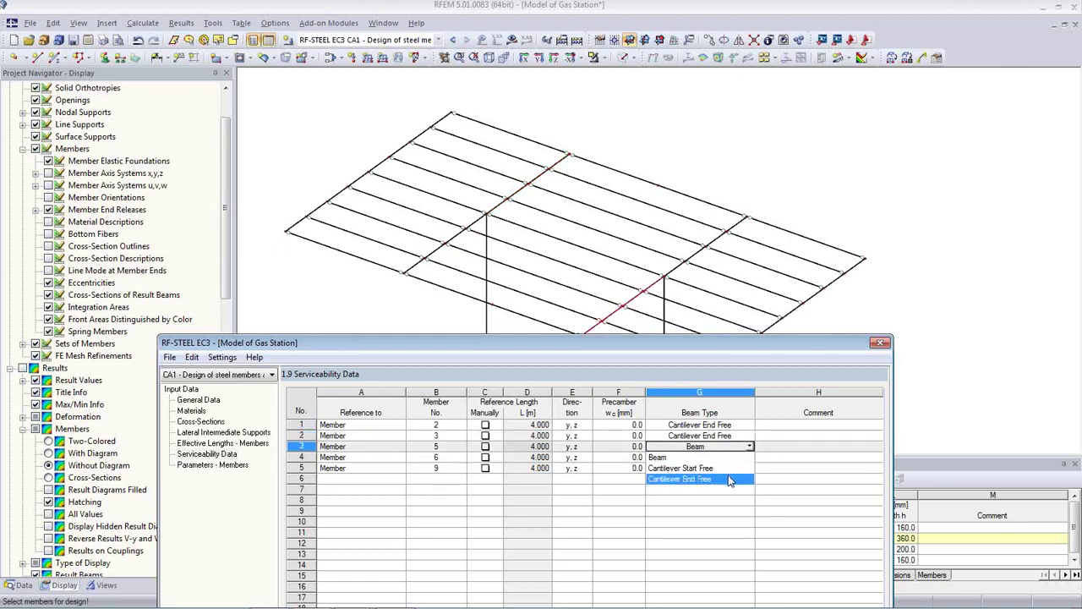
left_click(730, 479)
left_click(742, 458)
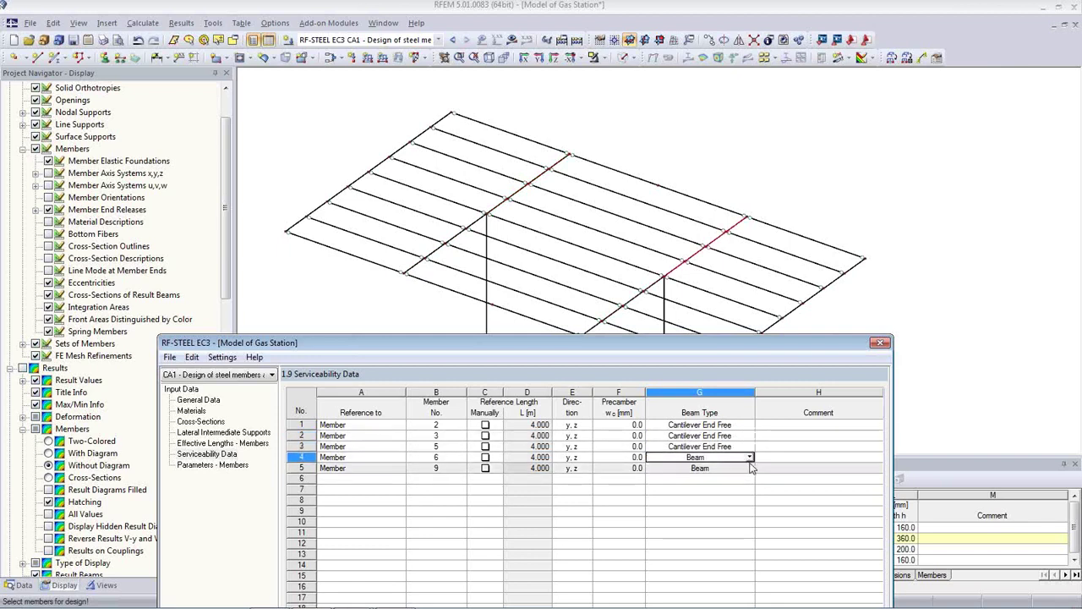
left_click(749, 457)
left_click(718, 490)
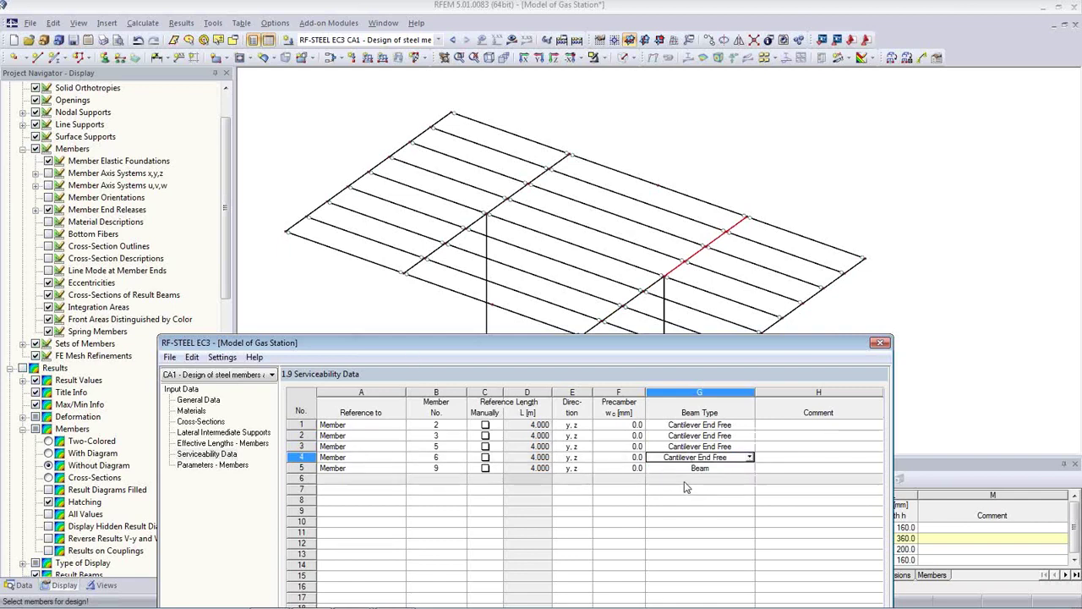
left_click(732, 469)
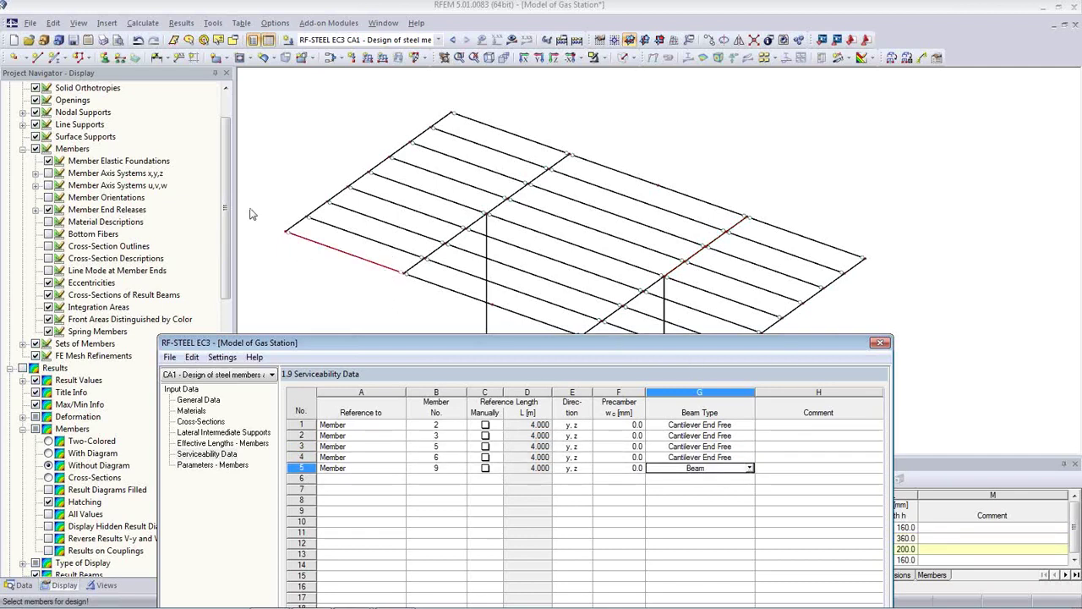
left_click(749, 468)
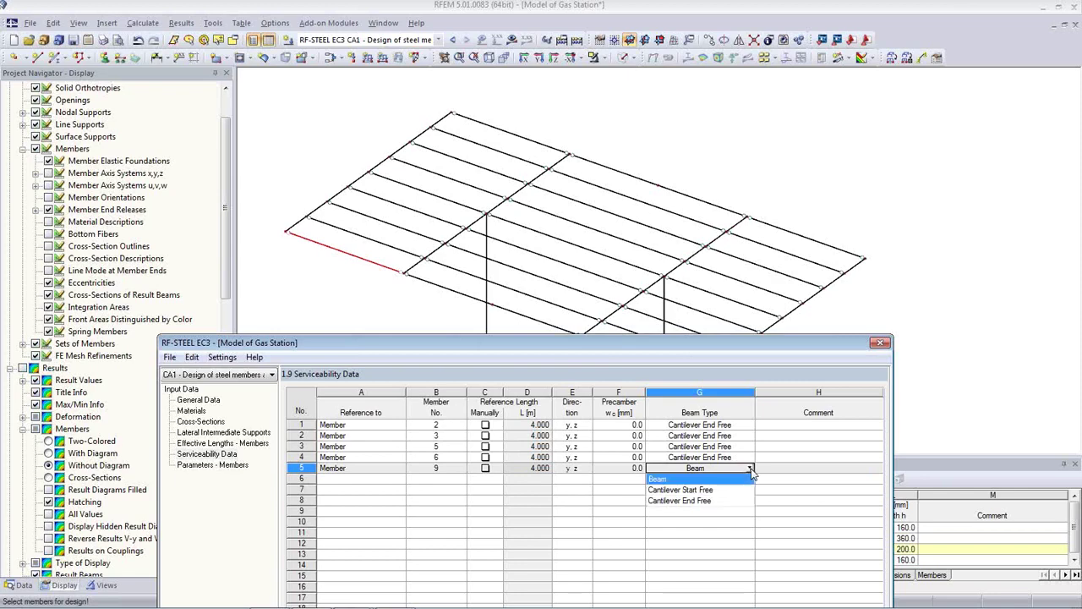
left_click(721, 501)
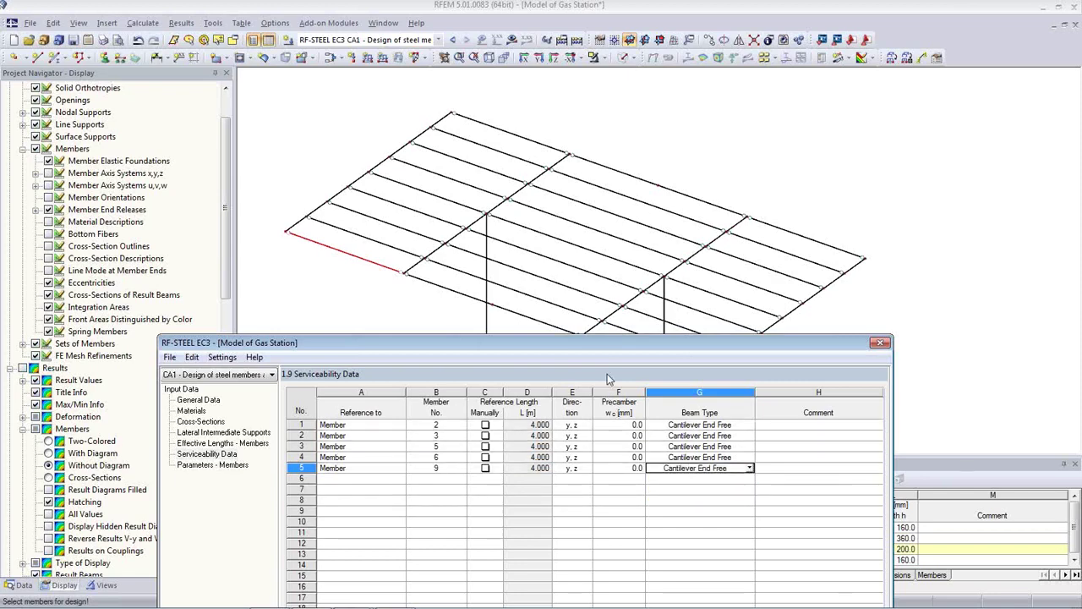
- Run the RF-STEEL EC3 calculation with the serviceability limit state design included
left_click_drag(598, 346, 630, 146)
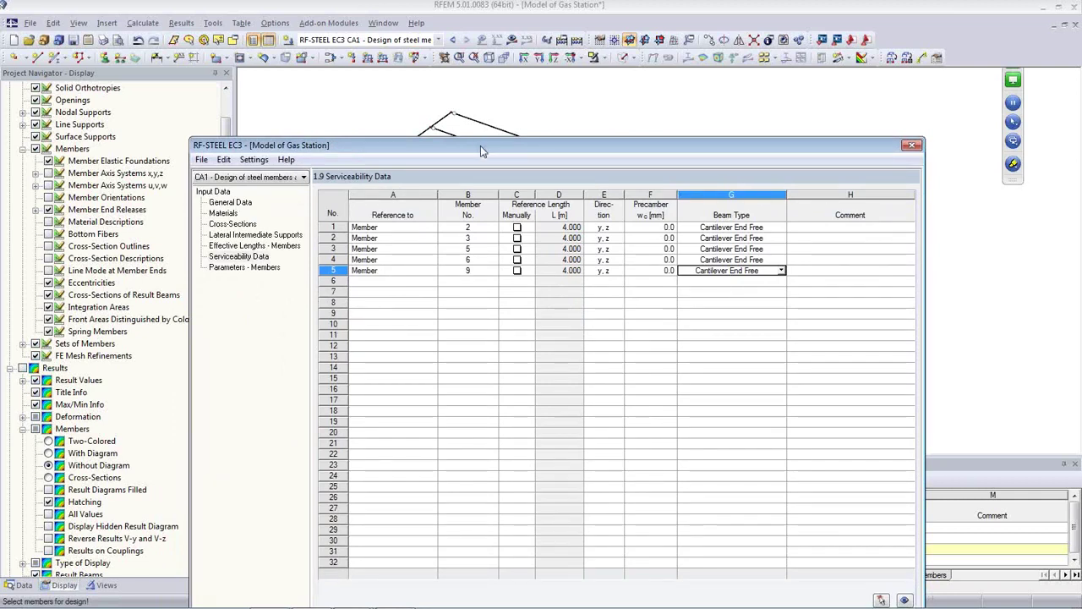
left_click_drag(481, 145, 454, 65)
left_click(312, 554)
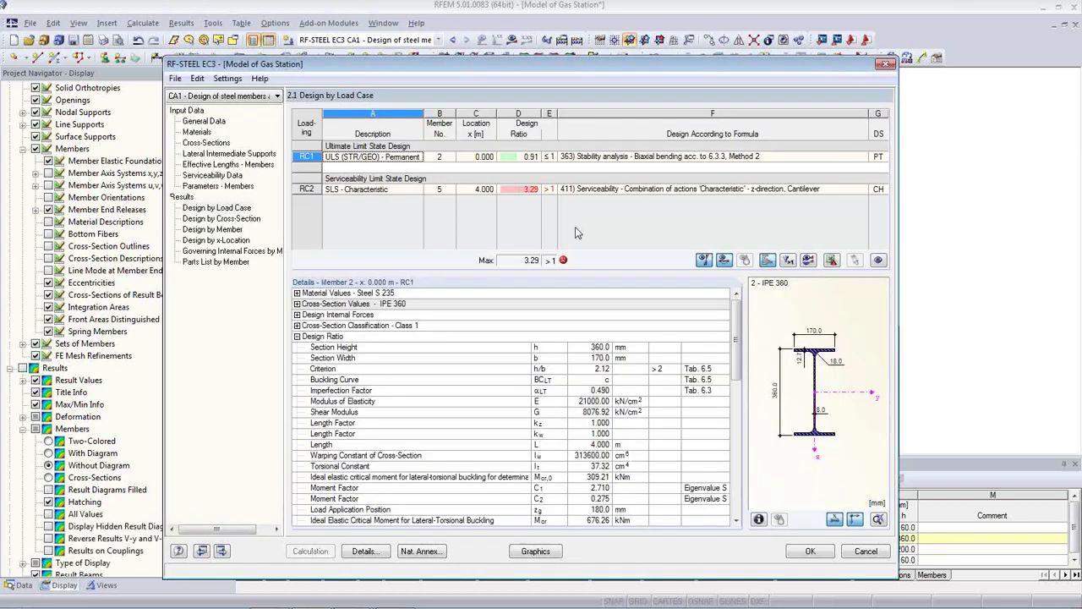
- Examine the RC2 serviceability design details, locate the governing member on the model, and review the maximum design ratios per cross-section
left_click(529, 190)
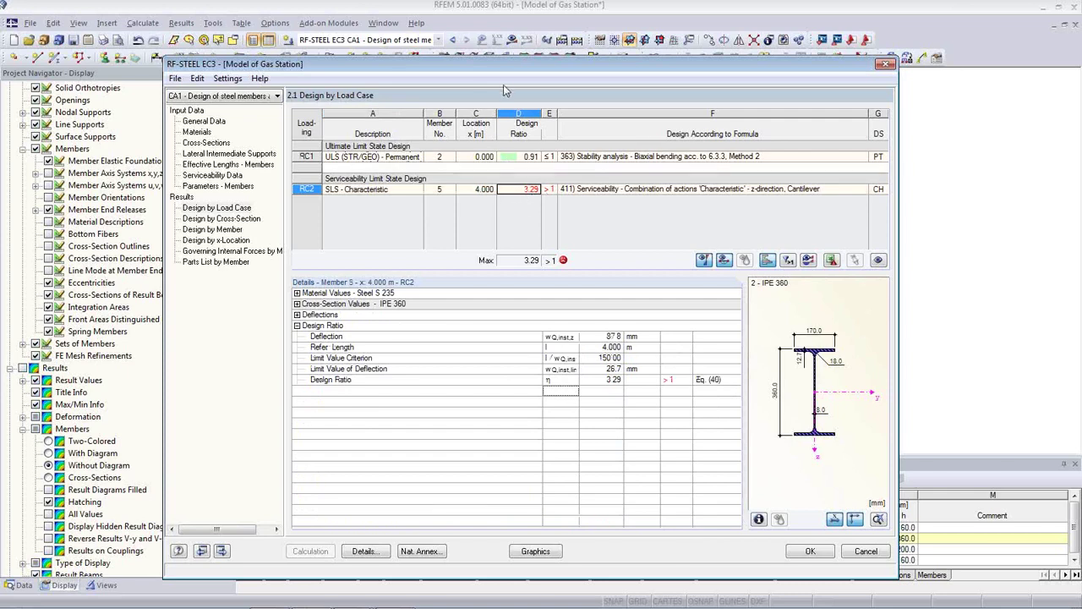
left_click_drag(499, 68, 542, 414)
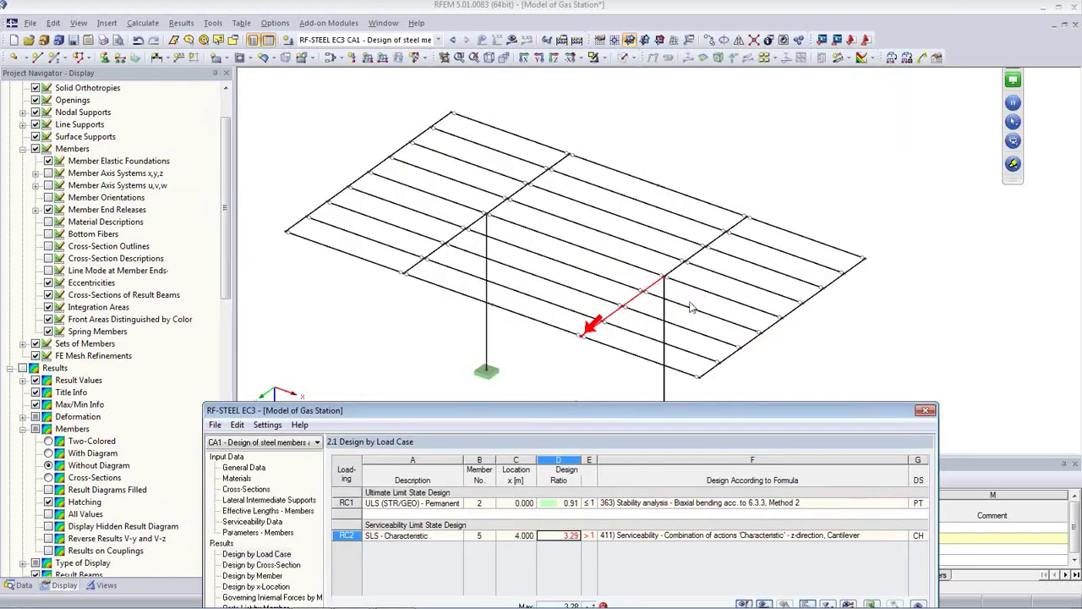
left_click_drag(570, 412, 578, 143)
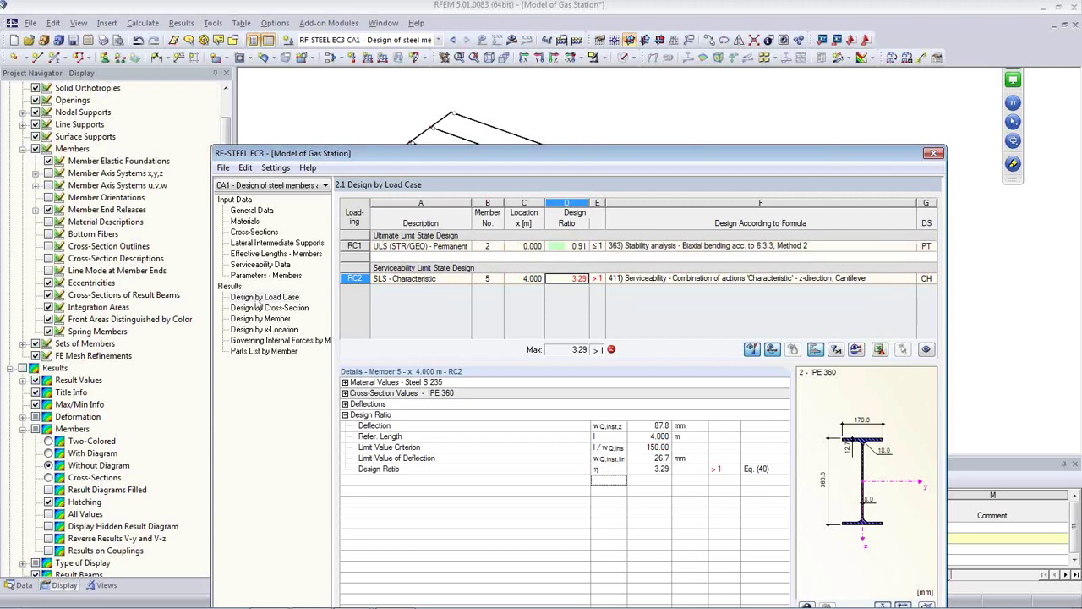
left_click(255, 233)
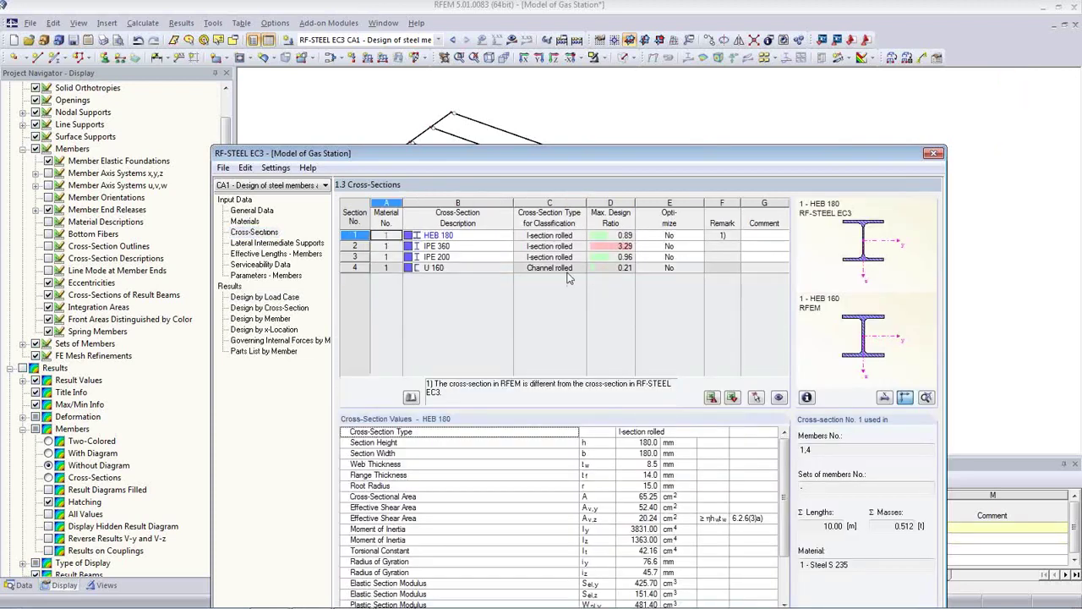
- Set cross-section 1 to HEB 240 and cross-section 2 to IPE 400 in the RF-STEEL EC3 cross-section table
left_click(486, 239)
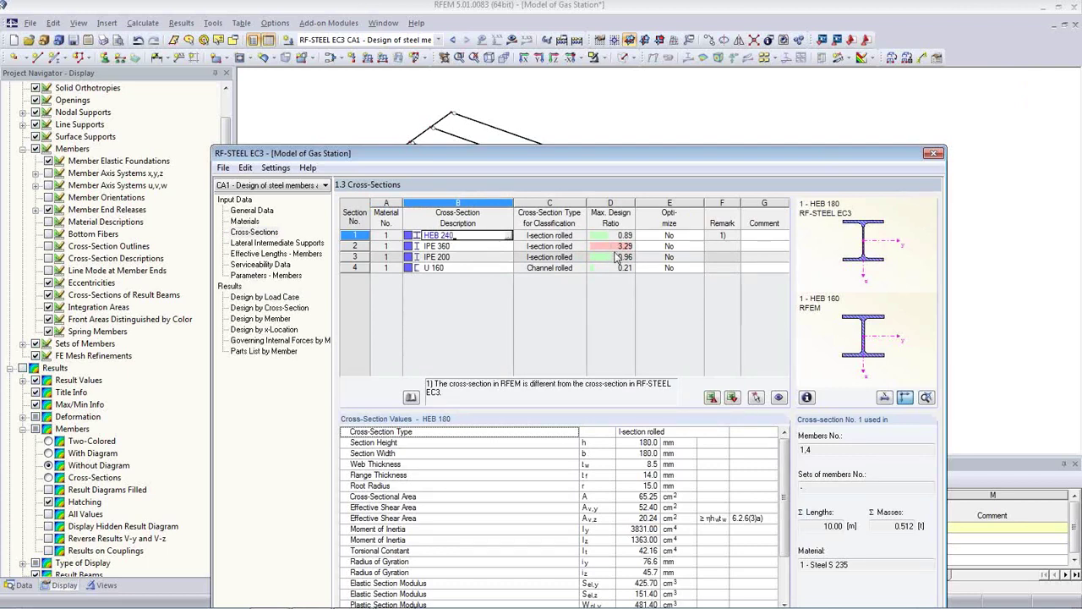
left_click(479, 245)
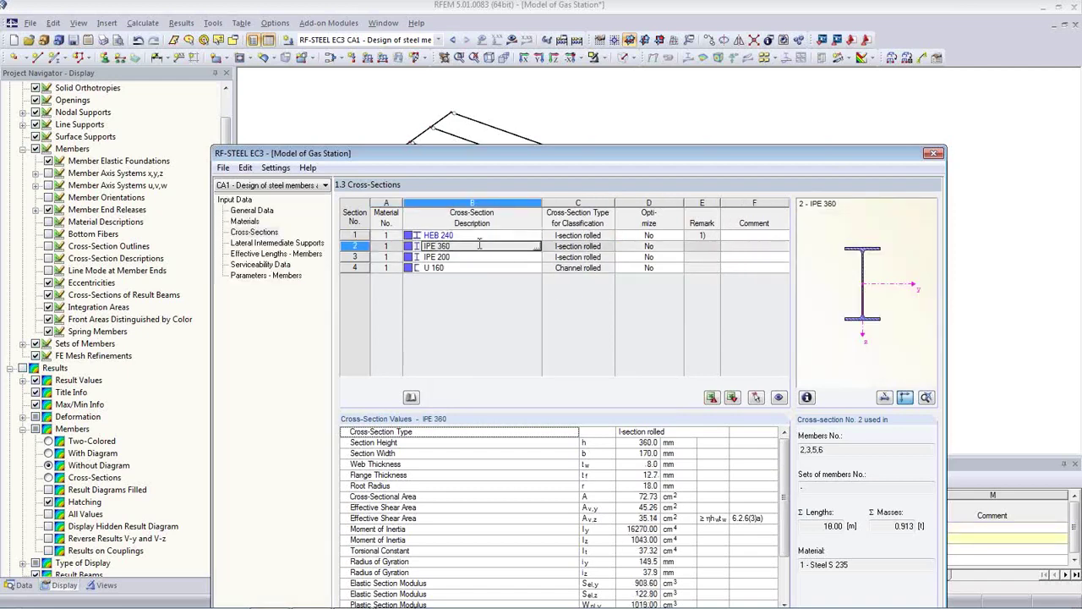
left_click_drag(582, 161, 635, 225)
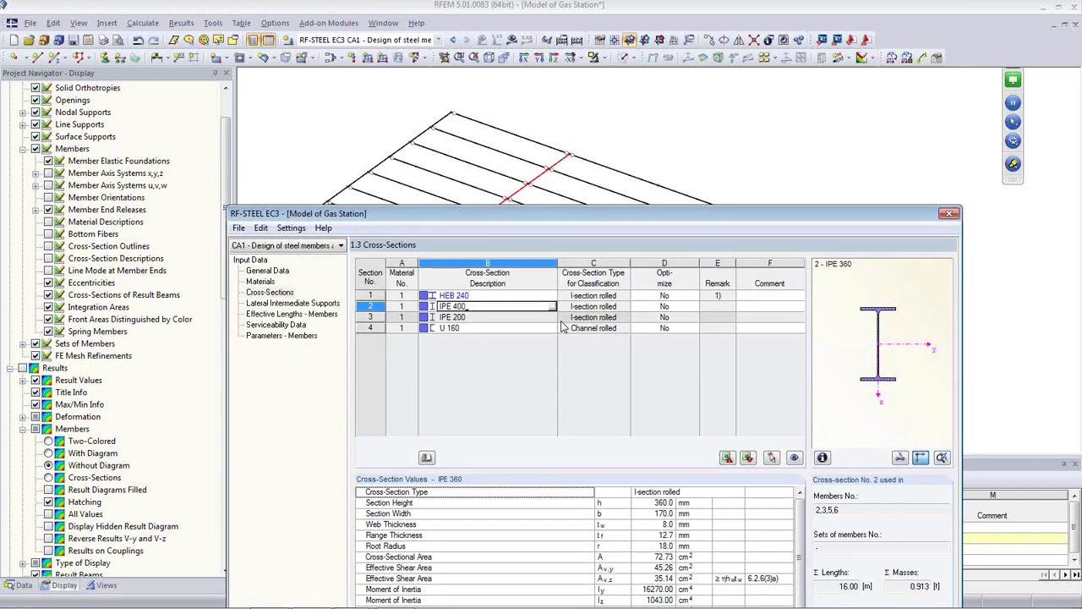
- Export all changed cross-sections from RF-STEEL EC3 to the RFEM model, accepting the deletion of the existing results
left_click(486, 296)
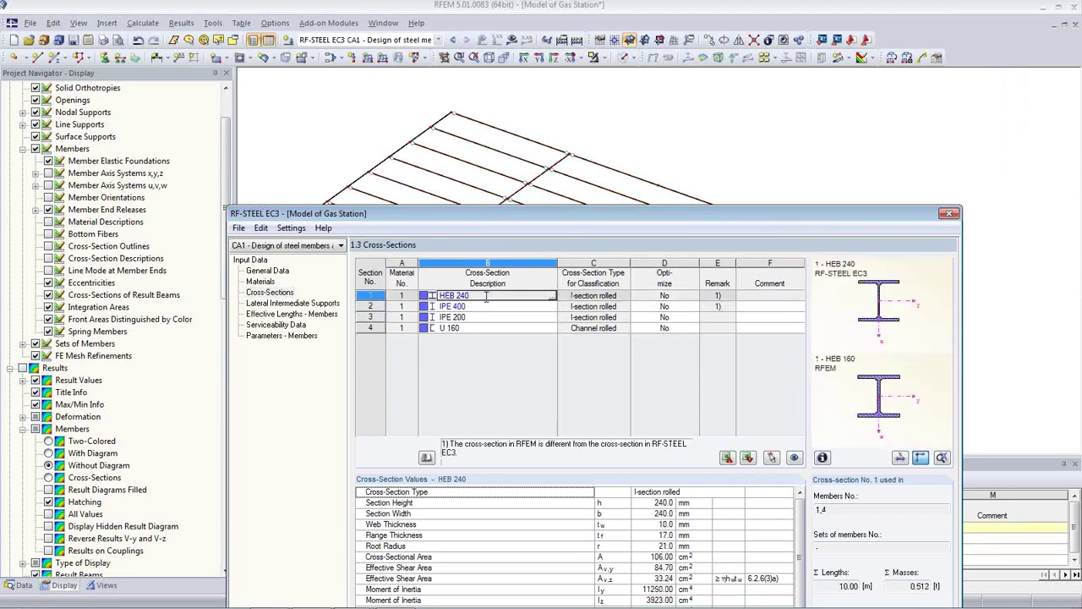
right_click(486, 295)
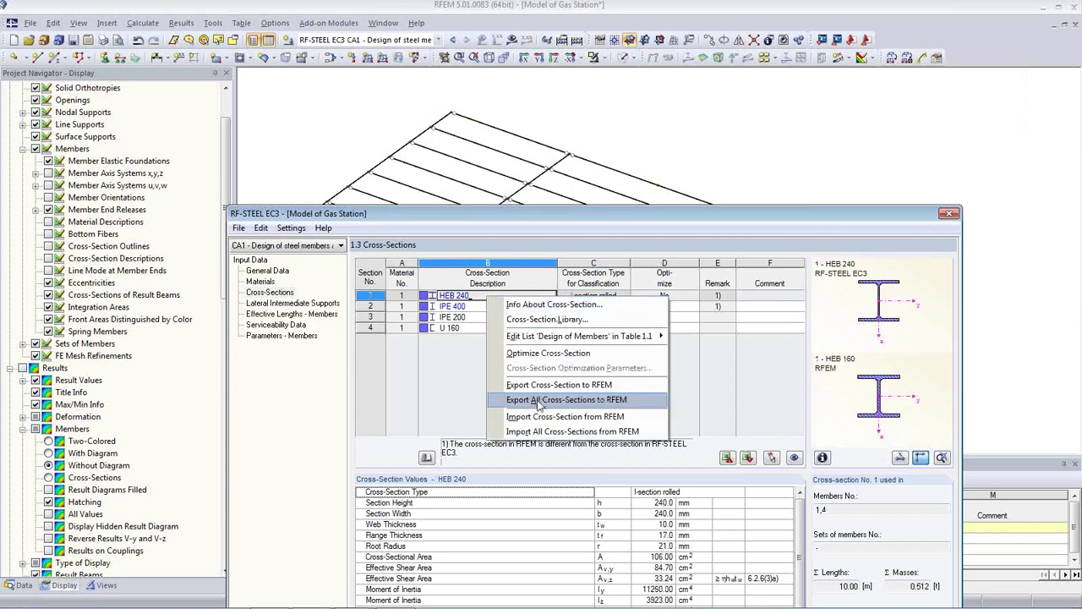
left_click(537, 400)
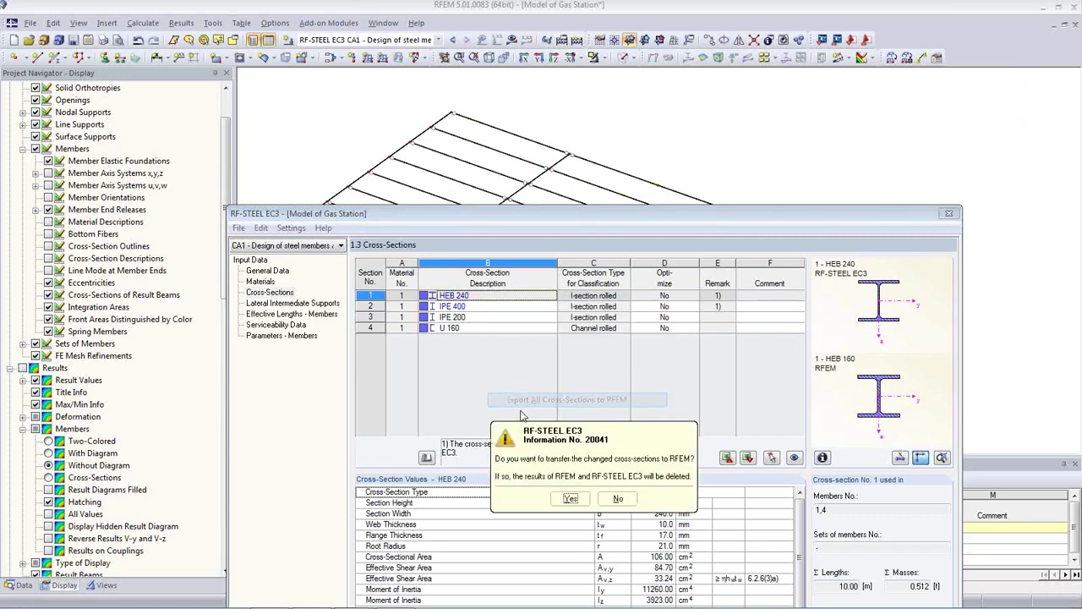
left_click(571, 506)
left_click(593, 502)
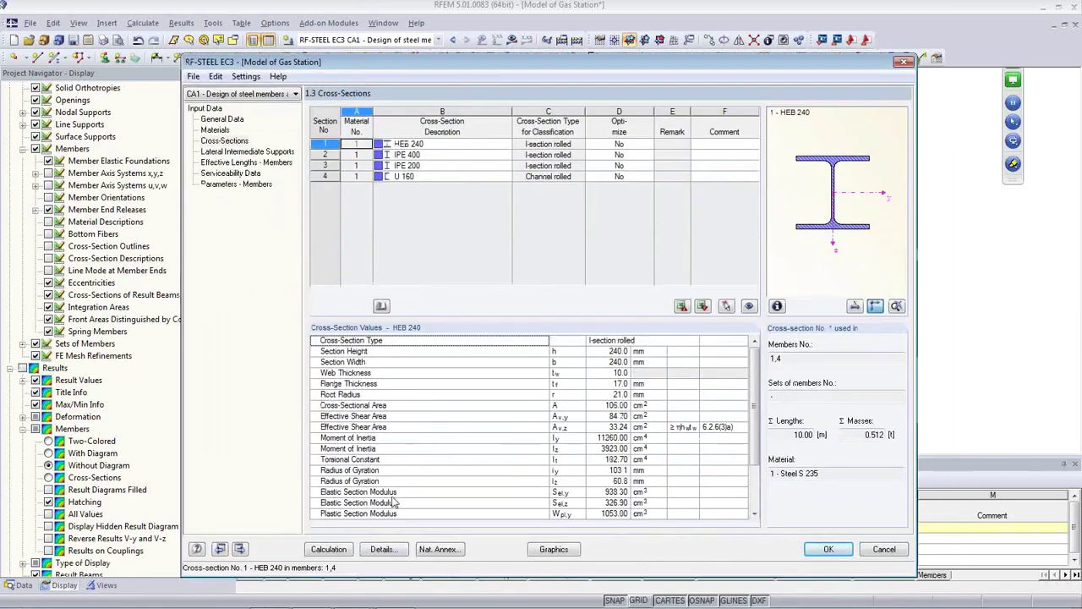
- Rerun the RF-STEEL EC3 calculation and examine the RC2 serviceability design details of the governing member
left_click(334, 548)
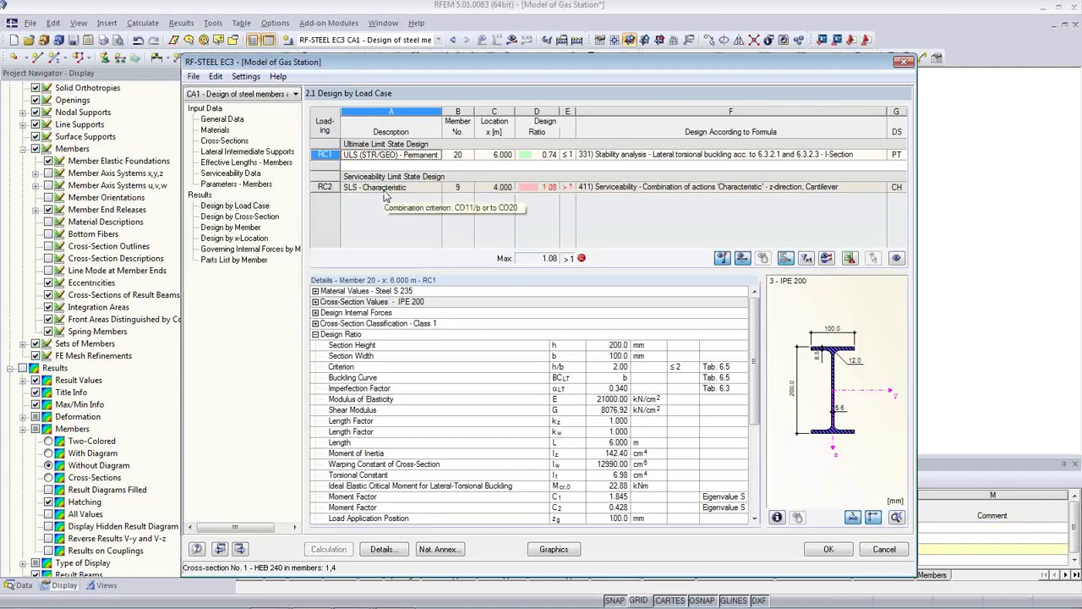
left_click(542, 187)
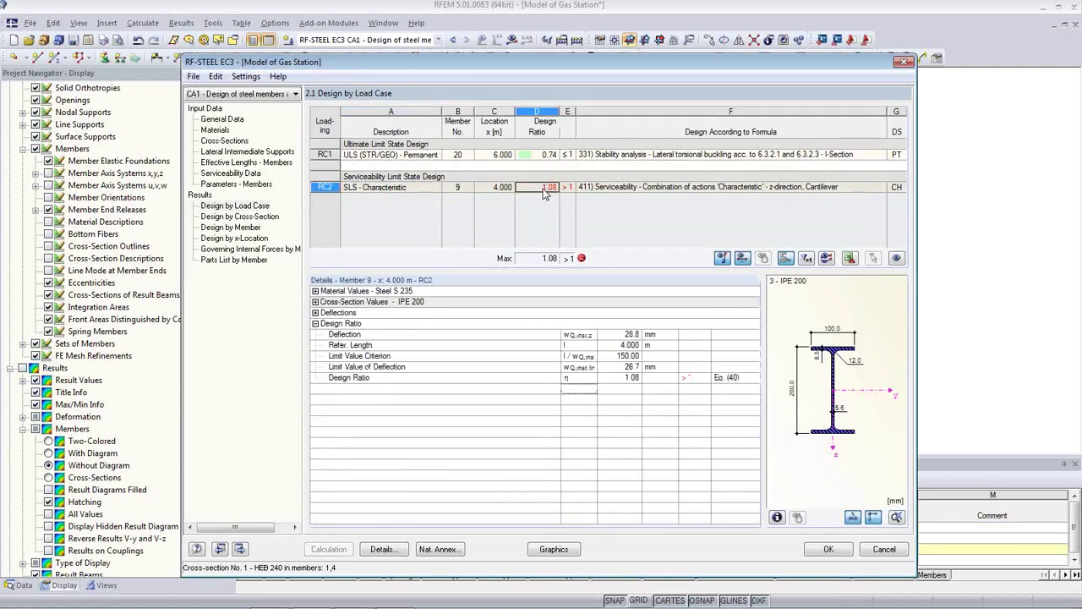
left_click_drag(512, 60, 498, 167)
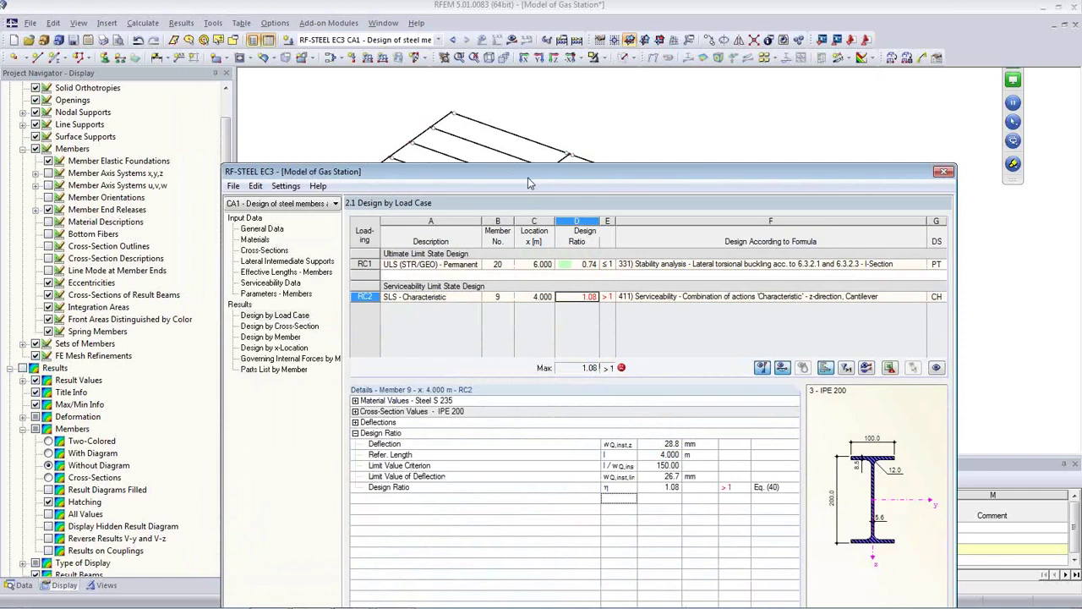
left_click_drag(528, 183, 558, 196)
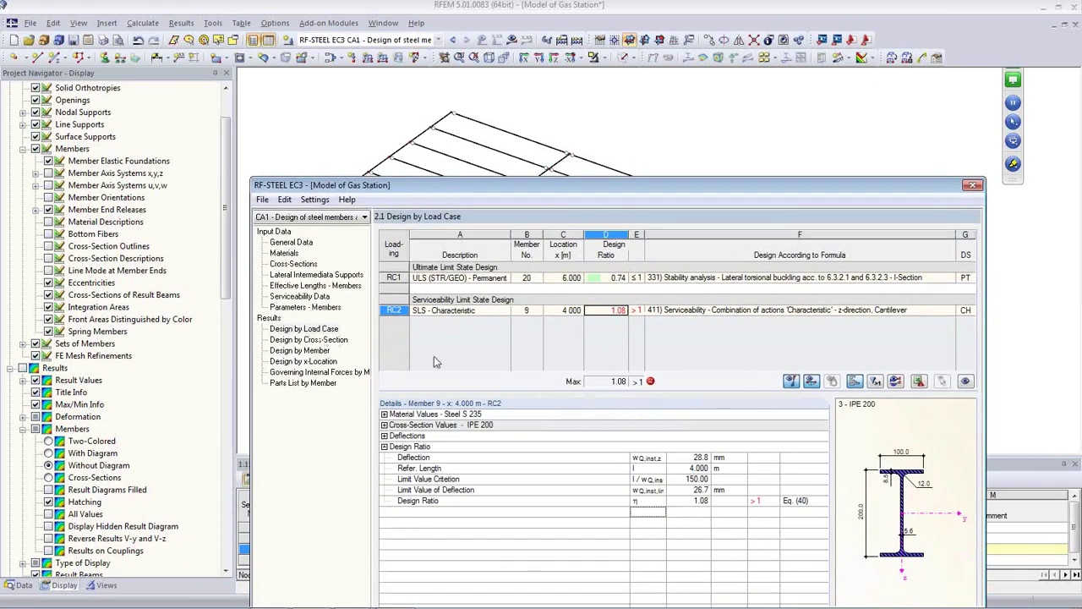
- Review the design results by cross-section and close RF-STEEL EC3, accepting the design case
left_click(309, 340)
left_click_drag(497, 193, 449, 96)
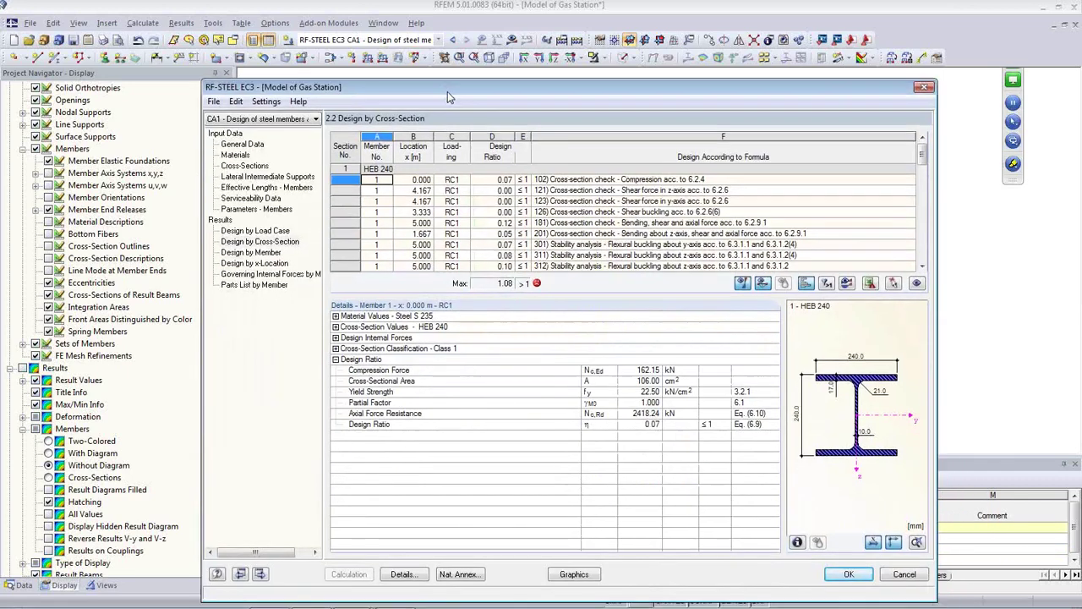
left_click(577, 581)
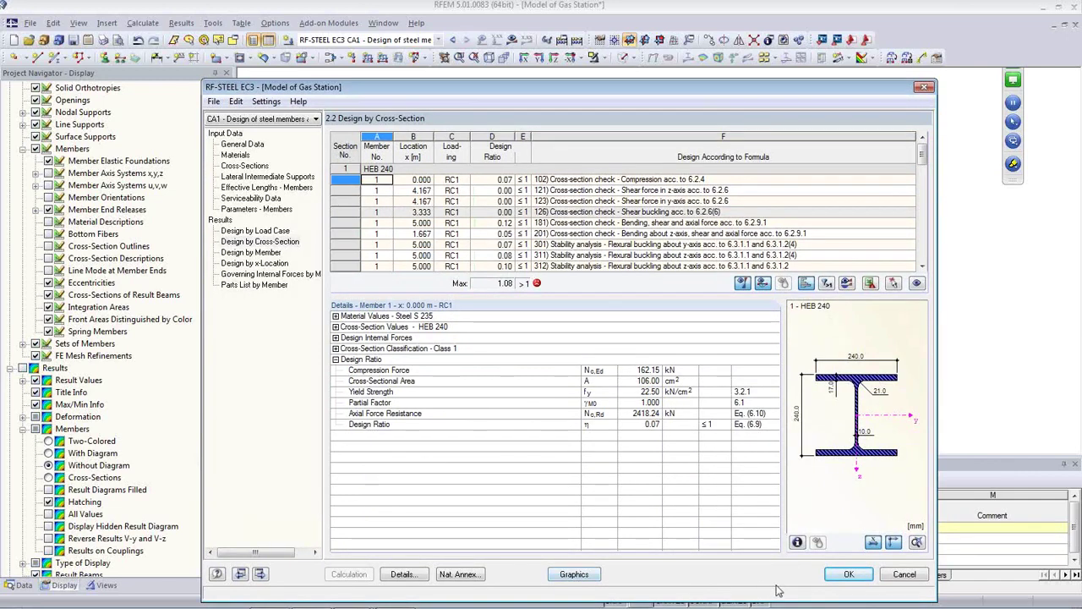
left_click(848, 575)
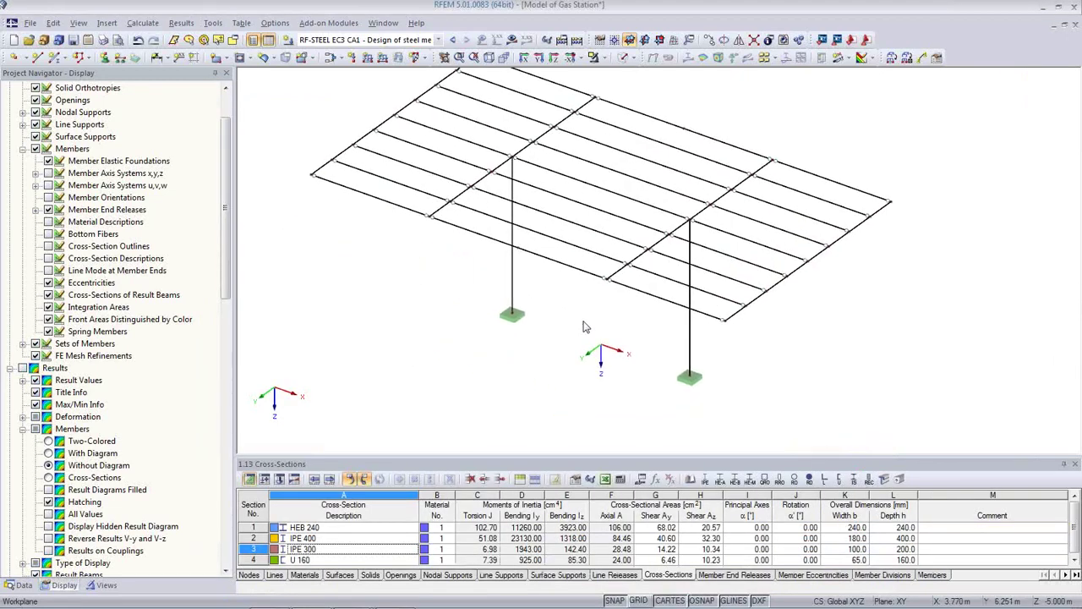
- Create a new printout report using template 7 - RFEM, Steel and Concrete
middle_click_drag(531, 327, 579, 335, "ctrl")
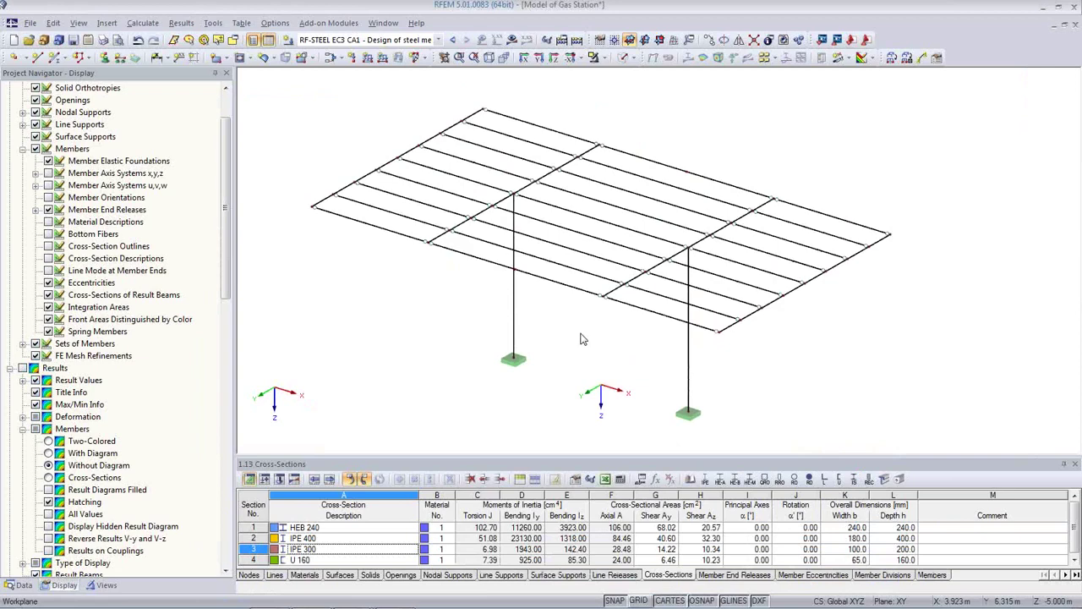
left_click(18, 584)
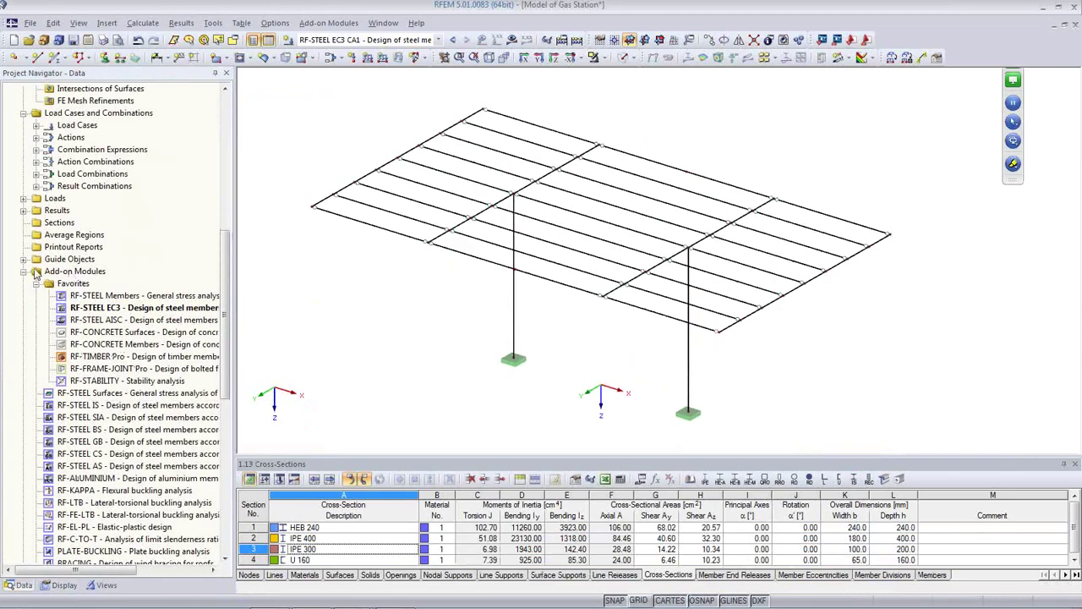
right_click(73, 248)
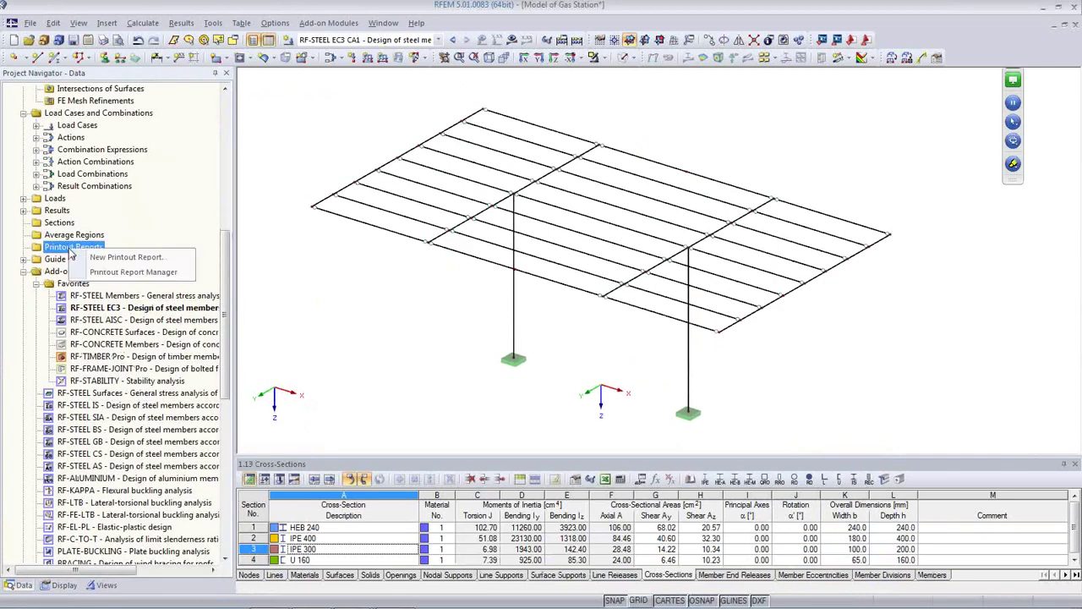
left_click(119, 258)
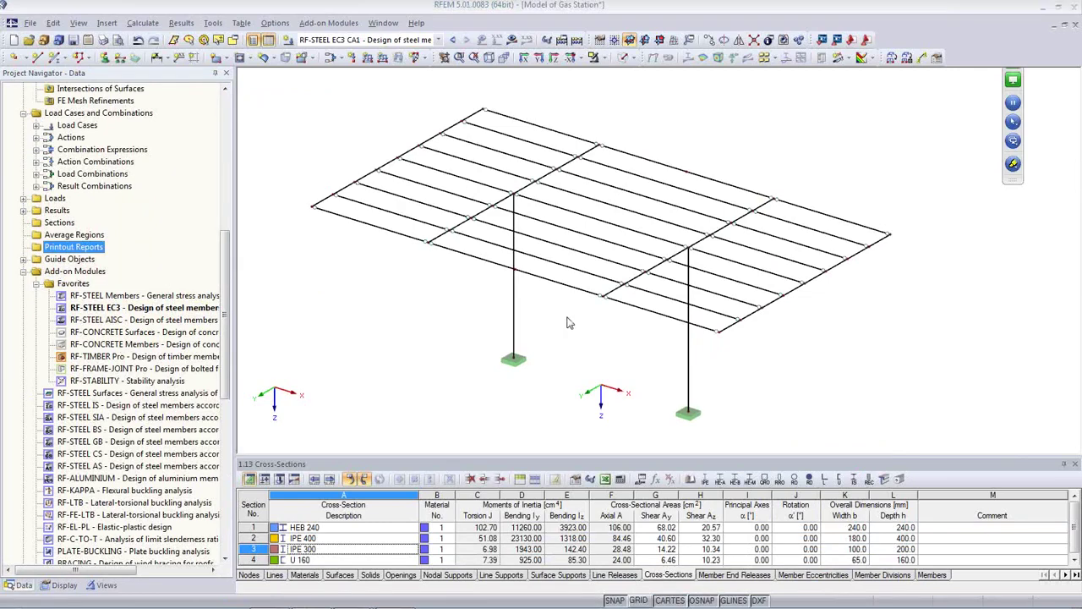
left_click(575, 330)
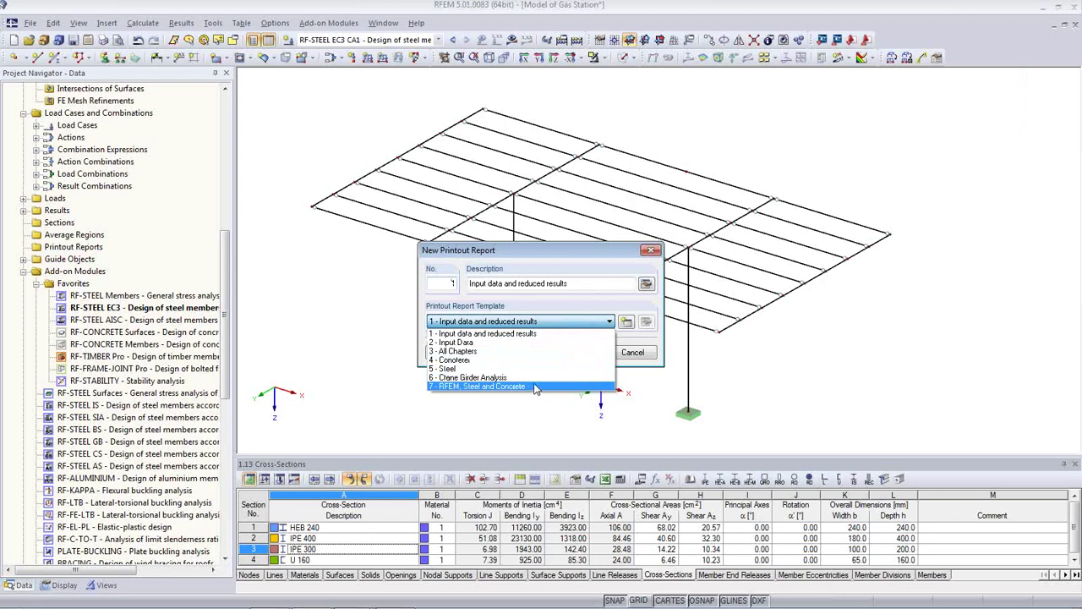
left_click(535, 387)
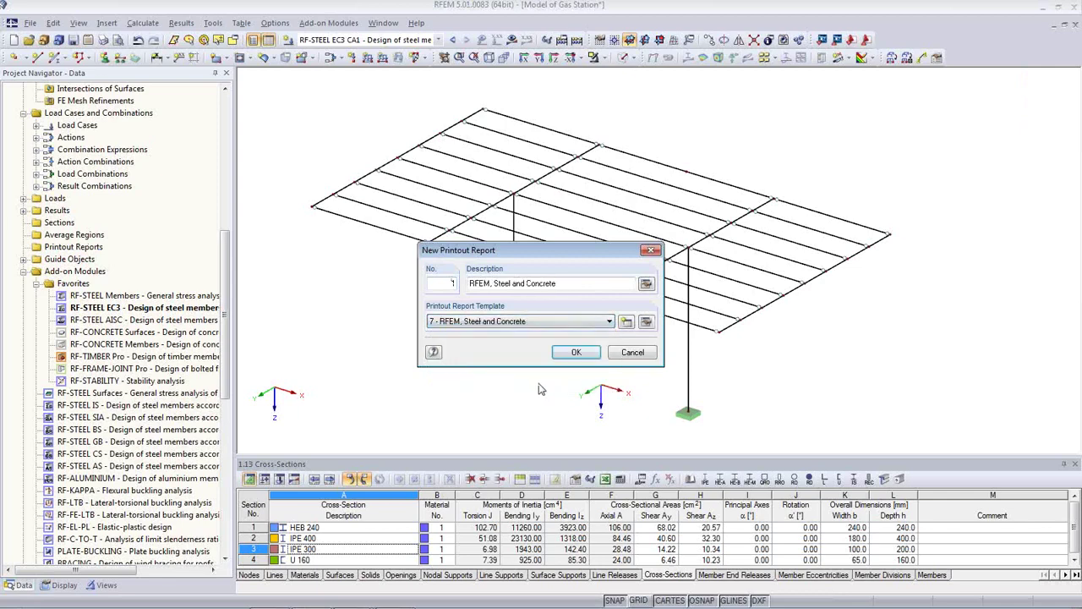
left_click(570, 356)
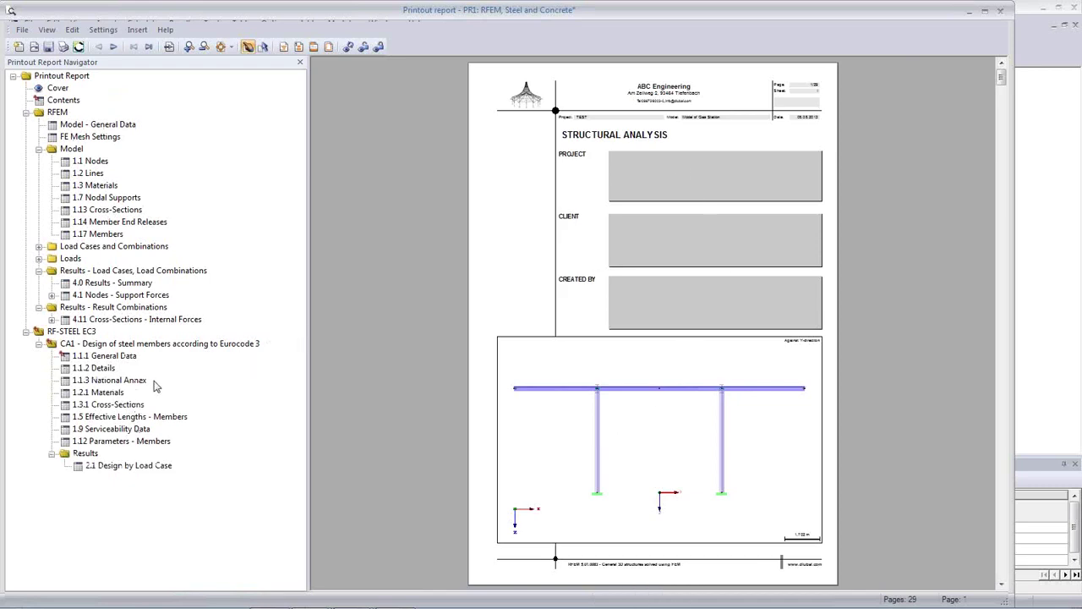
- Look through the printout report pages, examining the contents, materials, nodal supports, cross-sections and members tables at a readable size
scroll(643, 312, "down", 10)
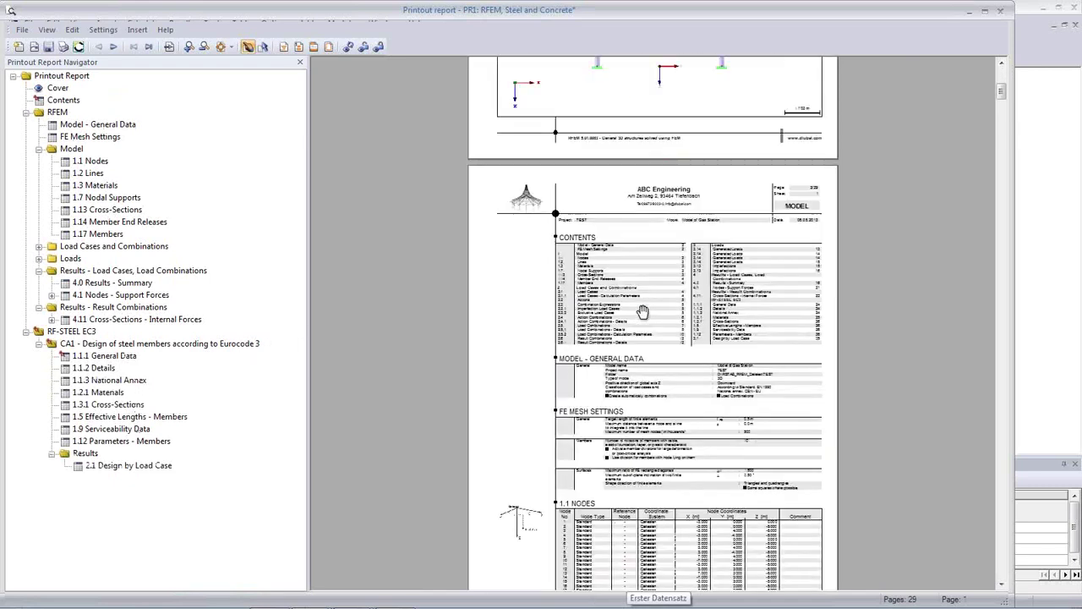
scroll(643, 312, "down", 10)
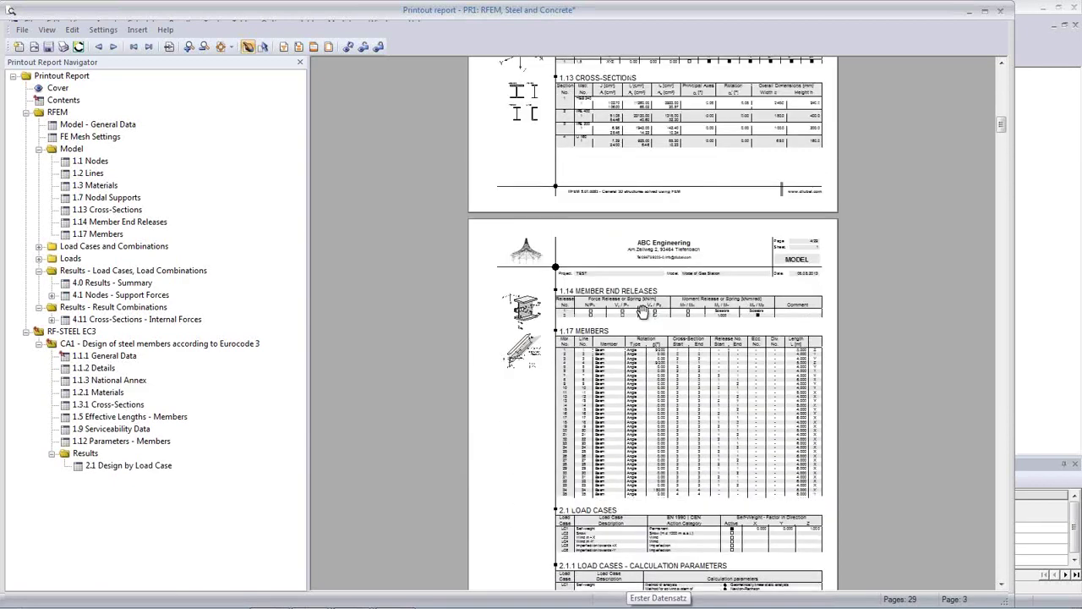
scroll(643, 312, "up", 6, "ctrl")
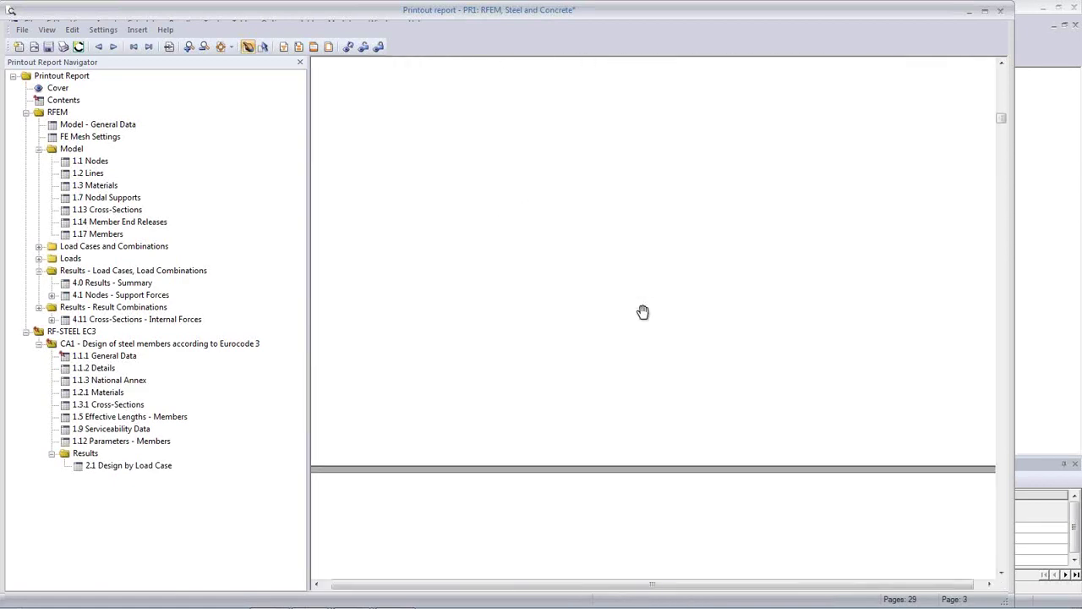
scroll(642, 312, "up", 3)
scroll(642, 312, "up", 2, "ctrl")
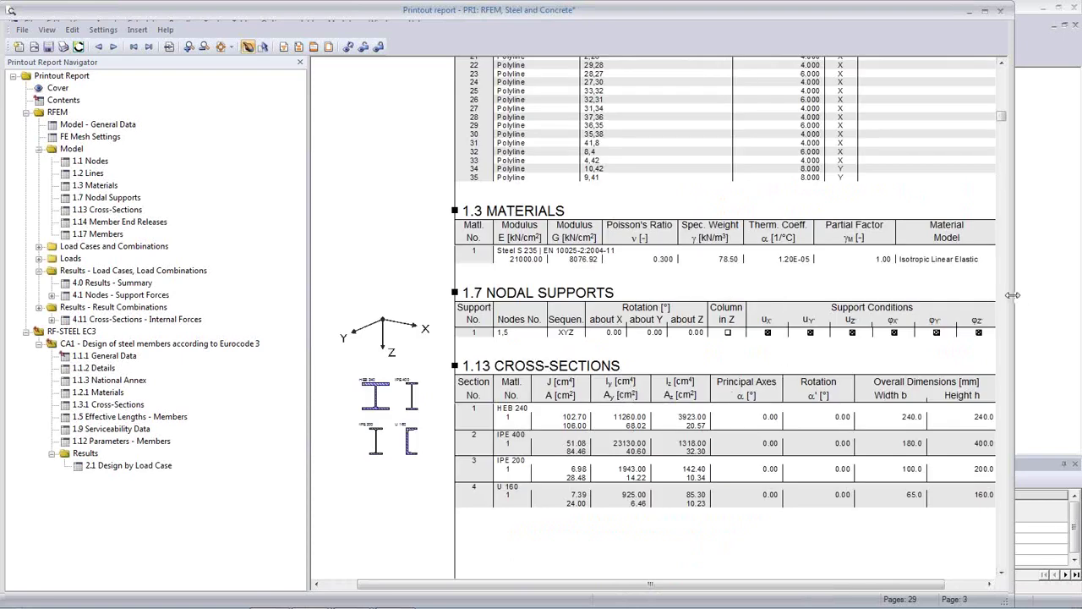
left_click_drag(1012, 295, 1075, 305)
scroll(680, 381, "down", 1, "ctrl")
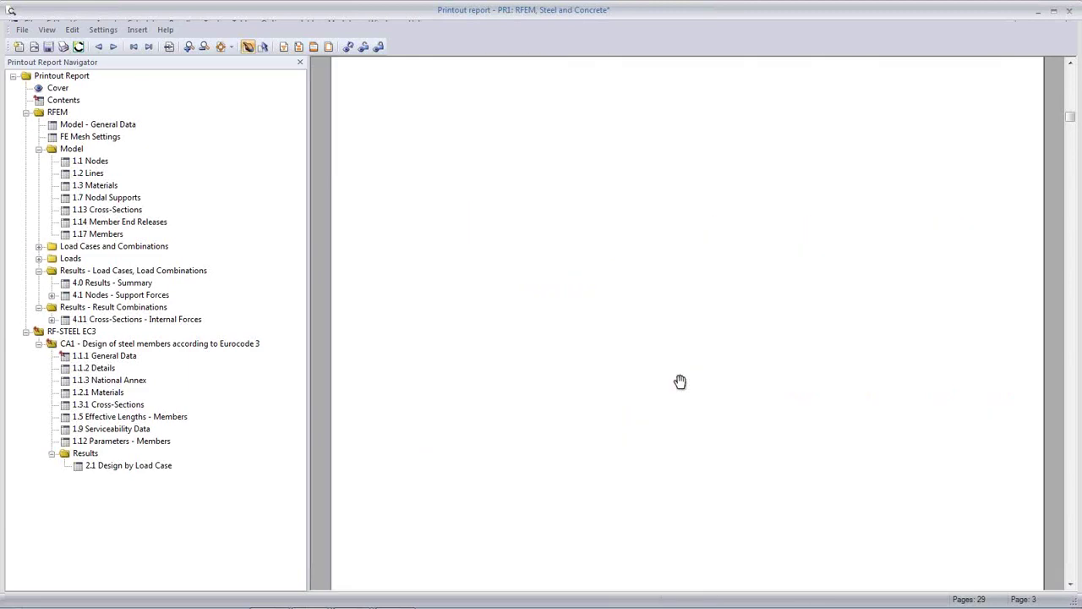
scroll(681, 381, "down", 1, "ctrl")
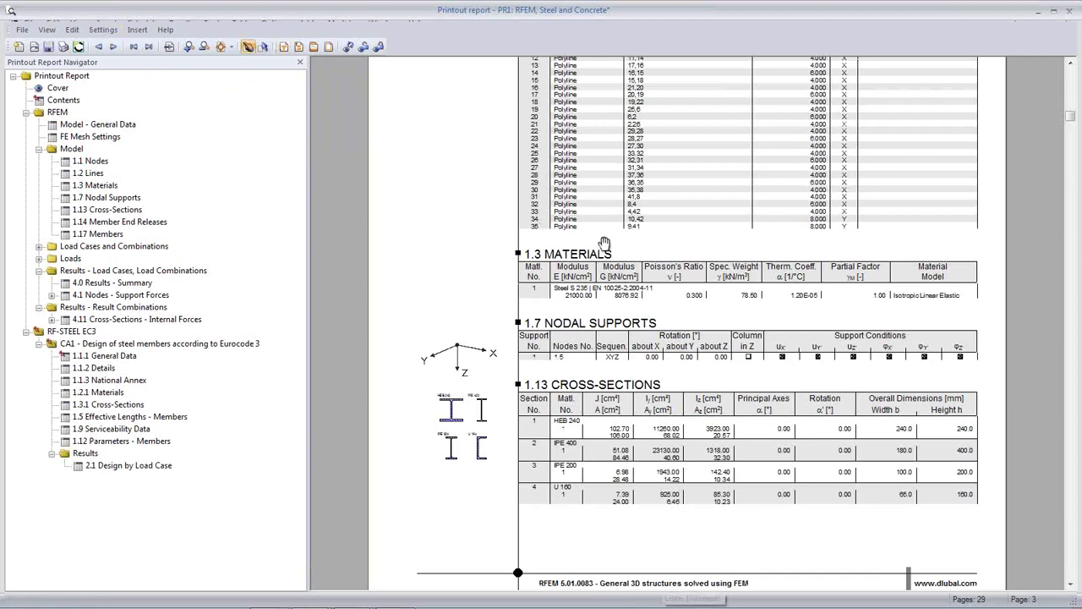
scroll(605, 245, "down", 1)
scroll(531, 264, "up", 3)
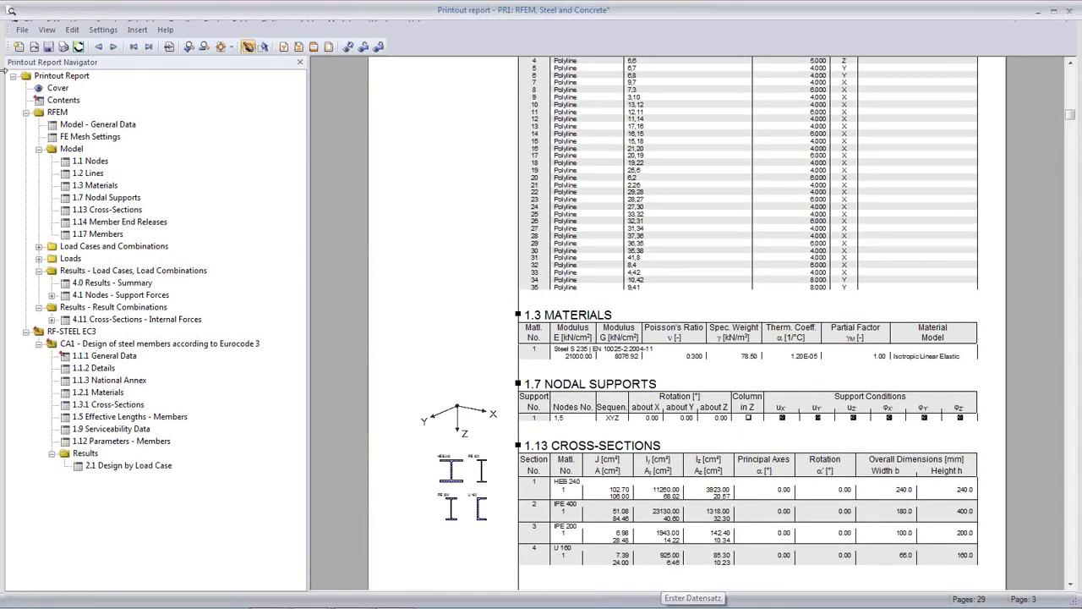
- Close the printout report and save it with the model
left_click(22, 31)
left_click(34, 178)
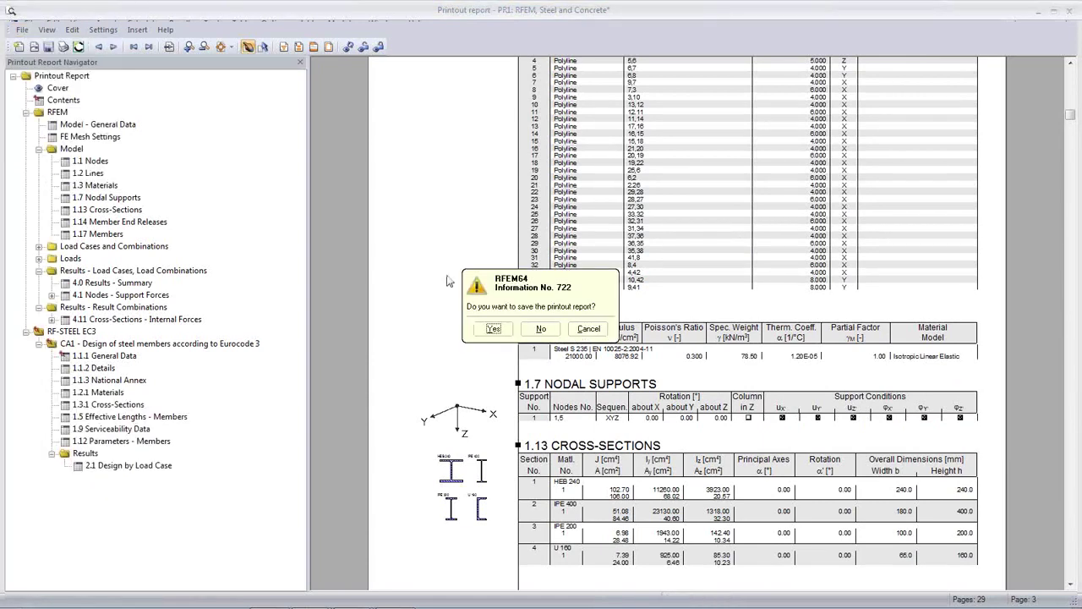
left_click(493, 330)
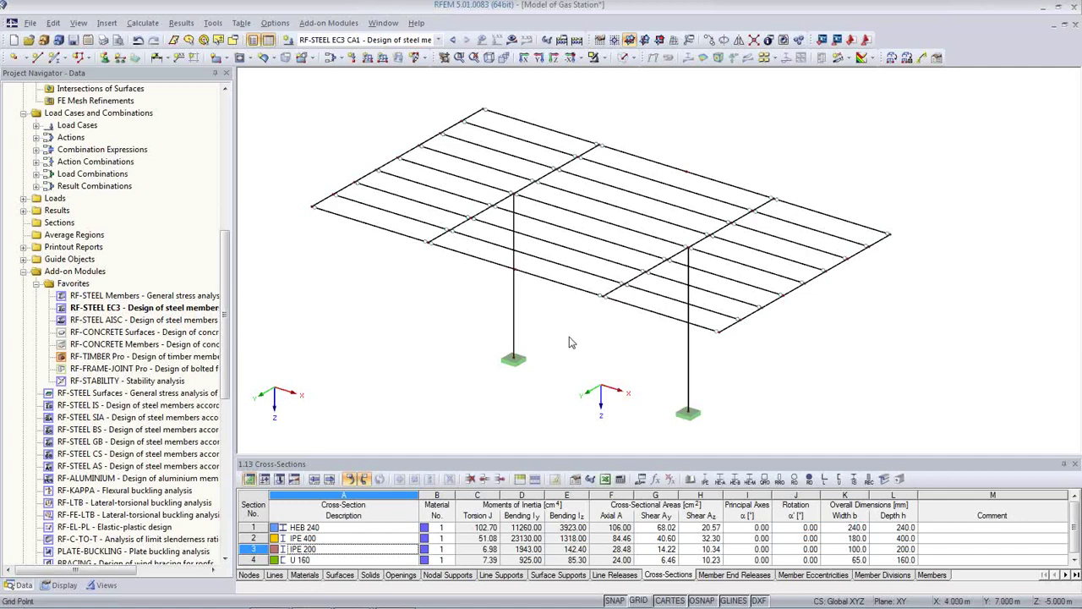
- Display the RF-STEEL EC3 maximum design ratios on the gas station model
scroll(575, 344, "up", 2)
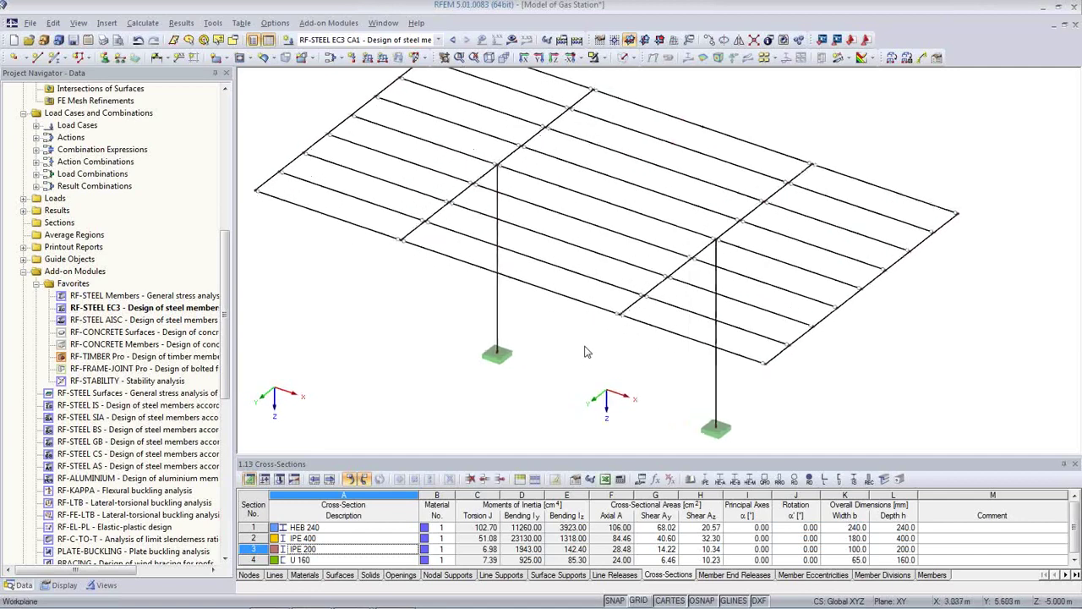
scroll(592, 359, "down", 3)
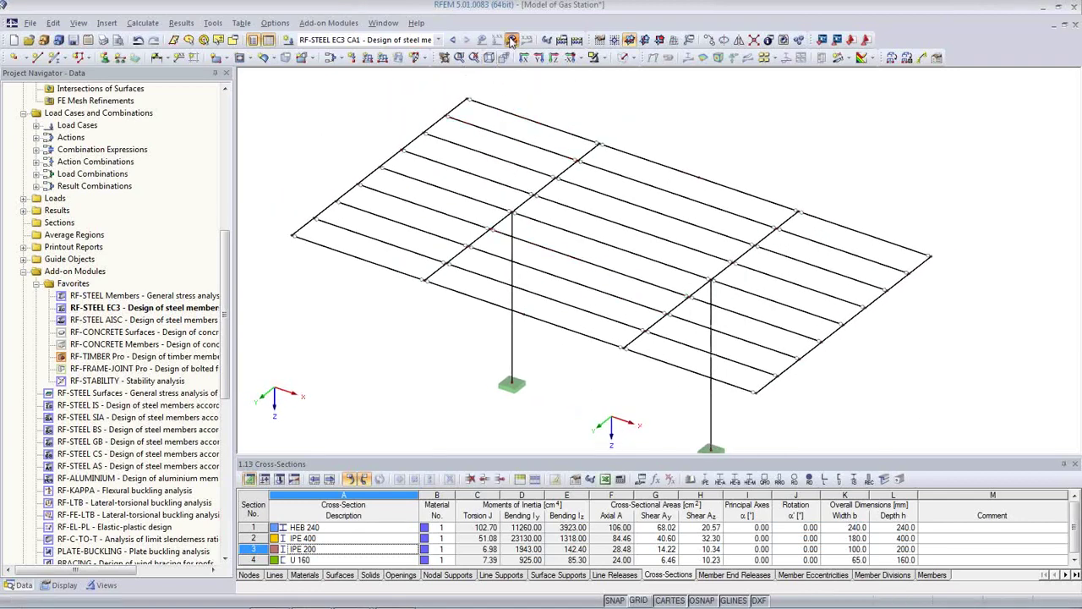
left_click(511, 40)
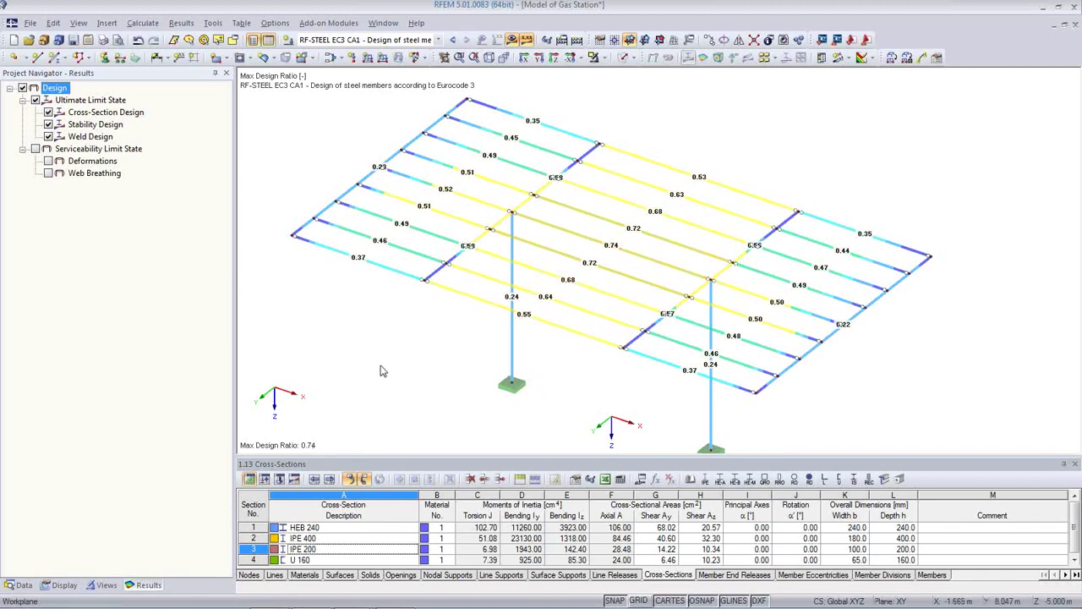
middle_click_drag(584, 363, 577, 347)
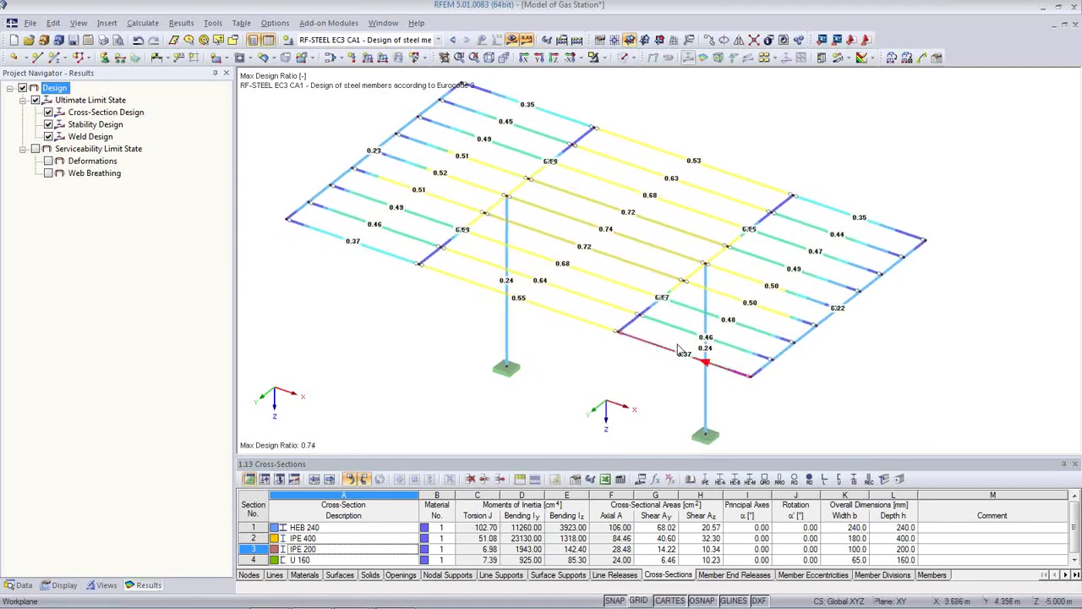
- Show the results control panel and open its isoband value and color scale settings for the design ratio
left_click(822, 59)
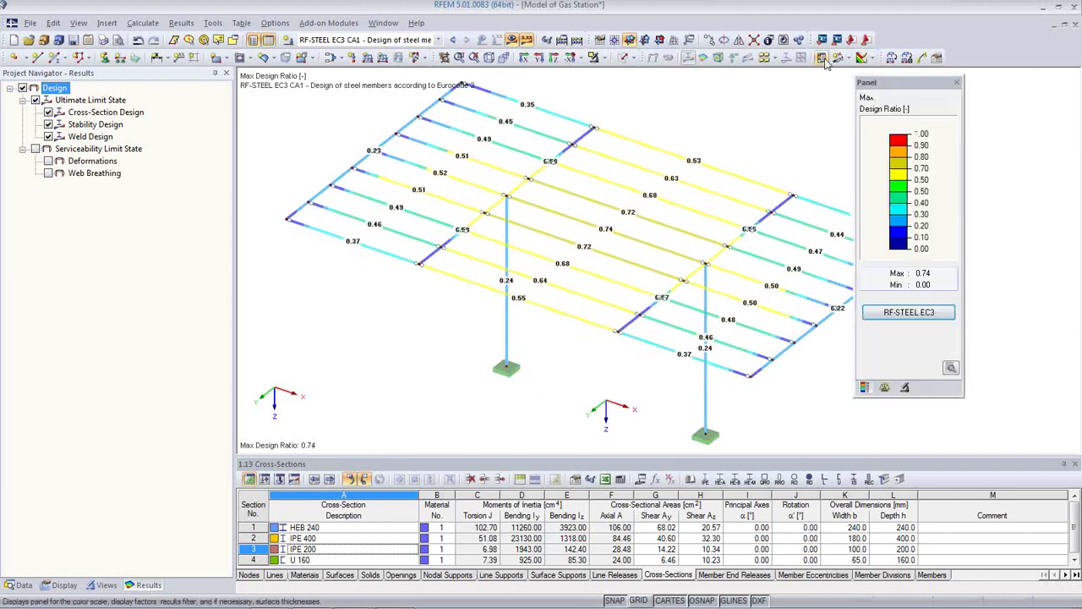
double_click(900, 182)
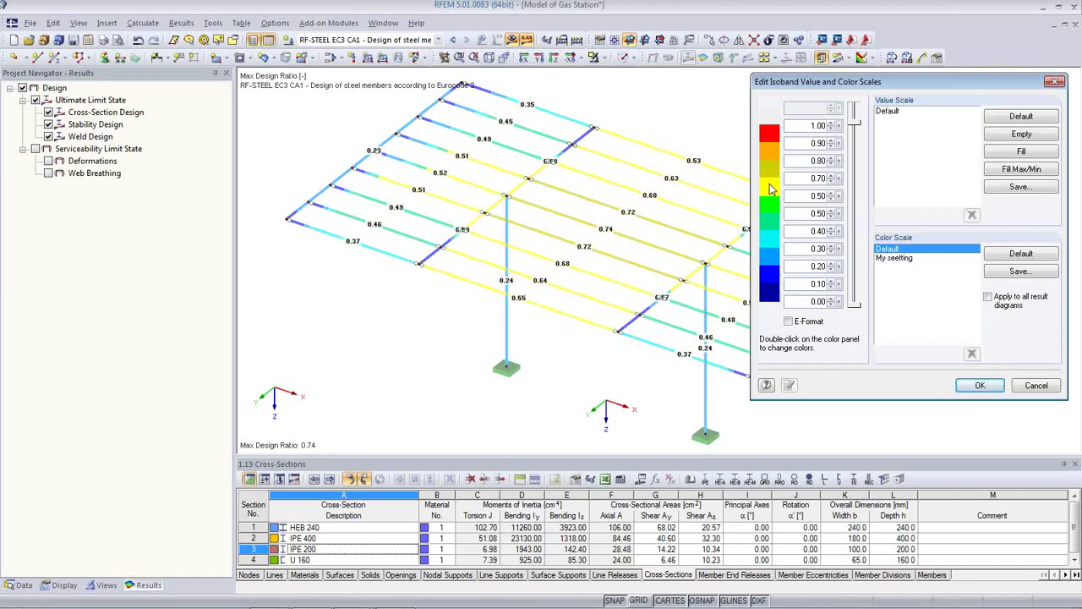
- Recolor the bright yellow and dark yellow bands of the isoband color scale to orange
double_click(771, 187)
left_click(788, 211)
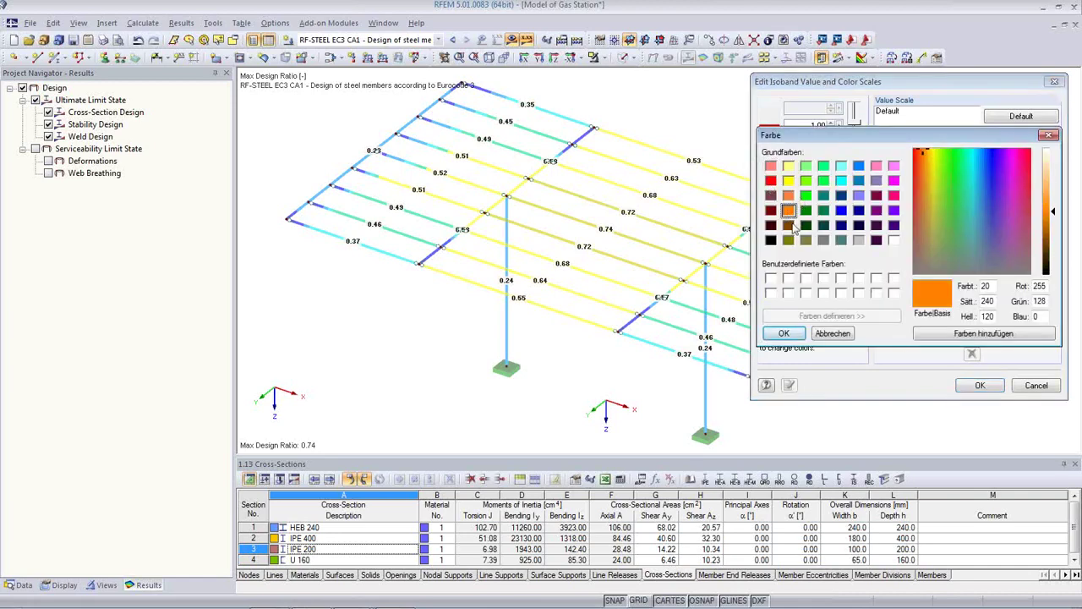
left_click(784, 333)
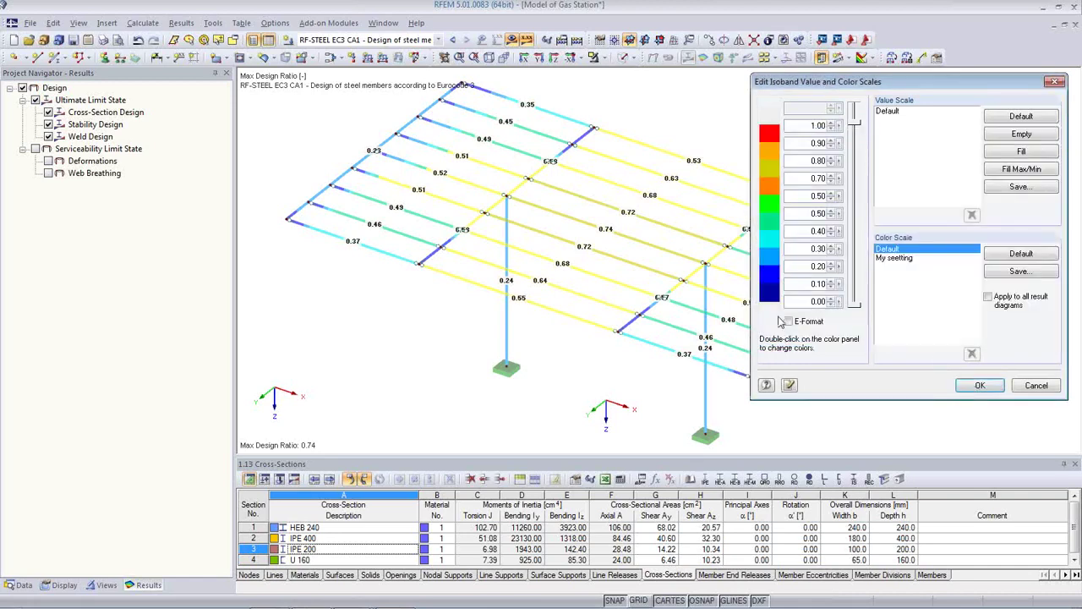
double_click(770, 172)
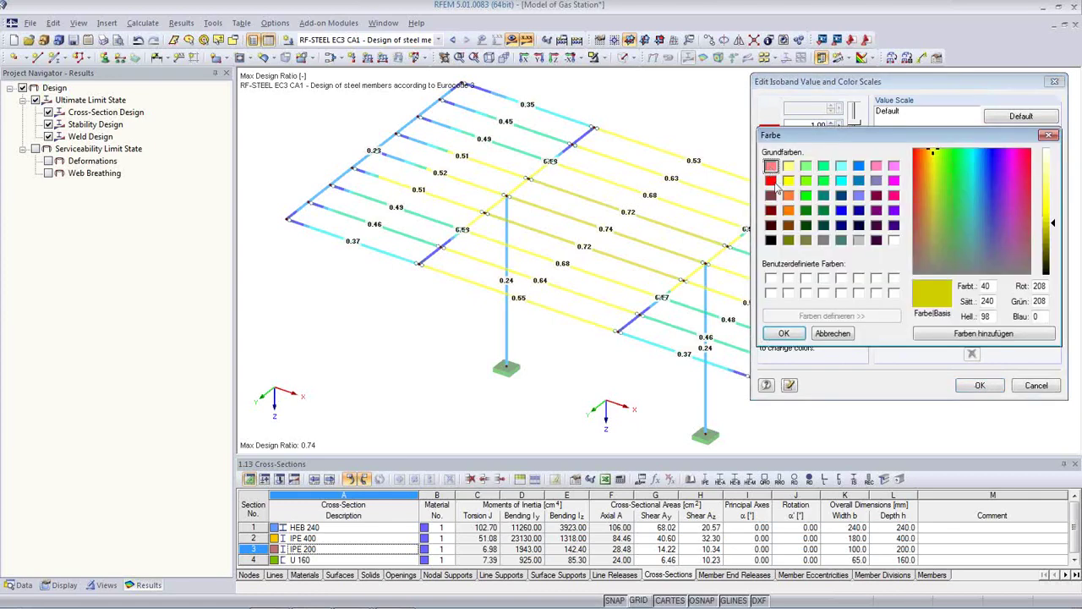
left_click(790, 211)
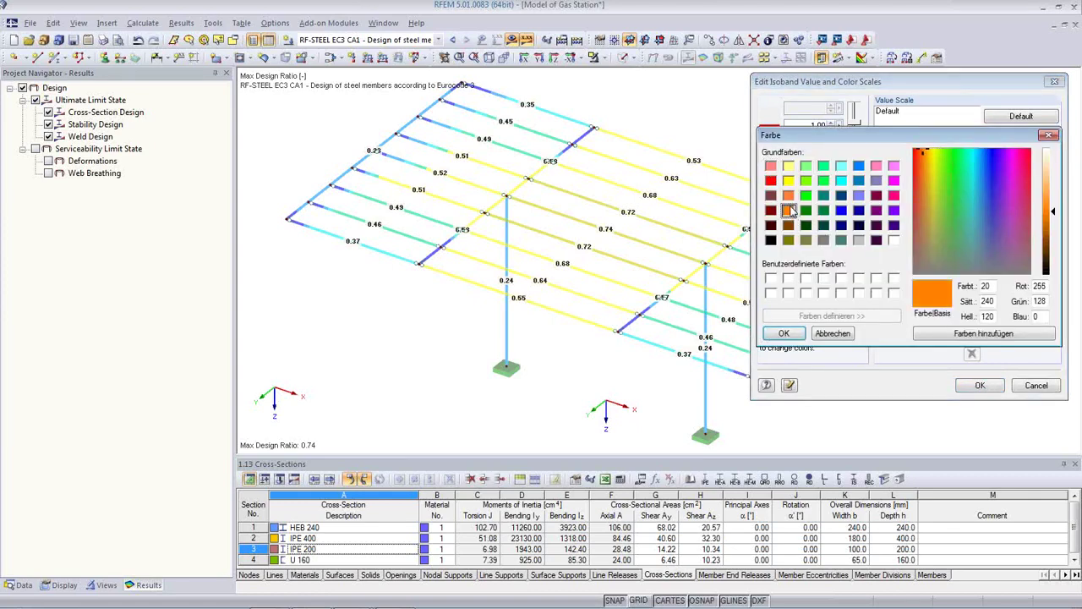
left_click(783, 335)
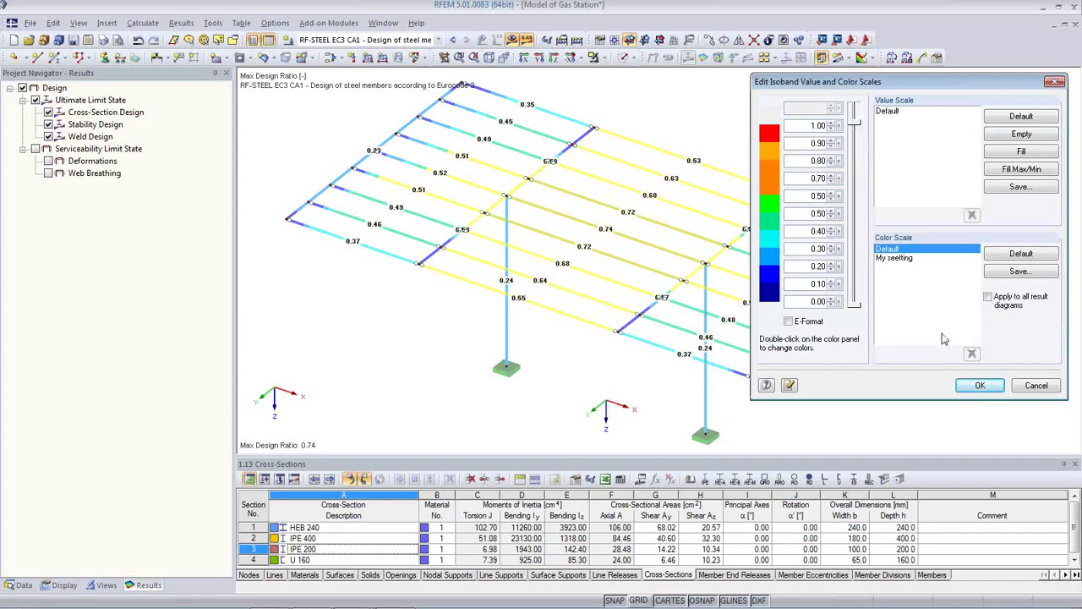
- Save the color scale globally as "My colors" and apply it to the design ratio display
left_click(980, 384)
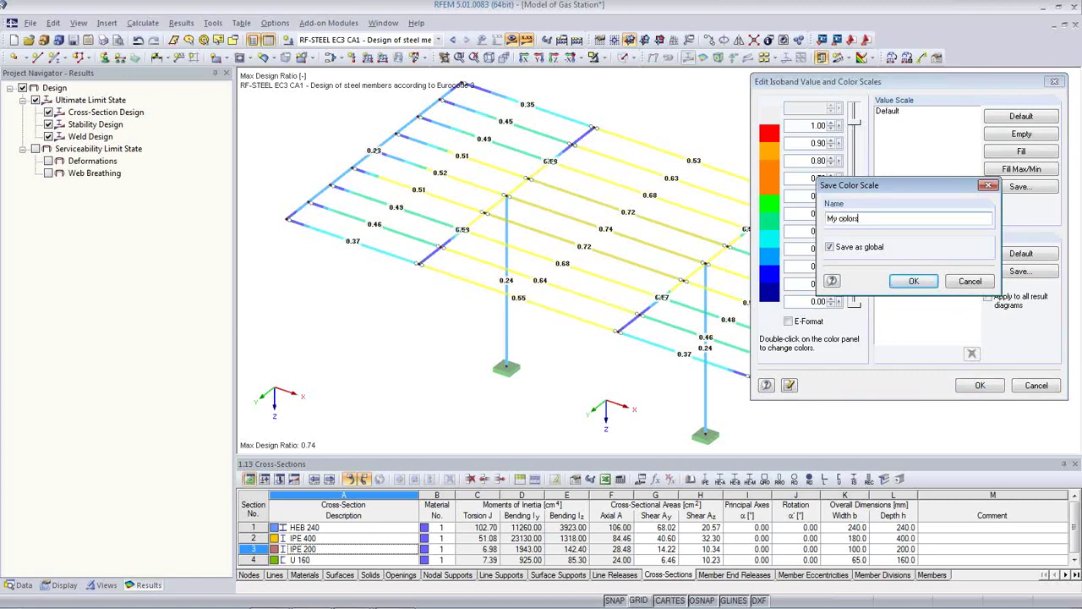
left_click(914, 281)
key("Return")
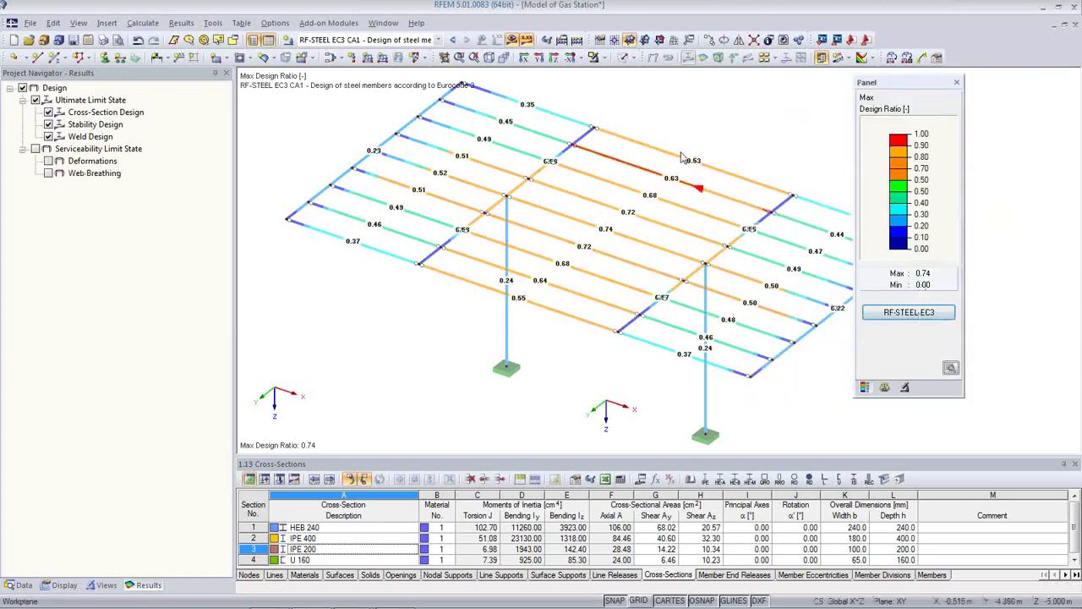
- Add the overall design ratio graphic to printout report PR1 at full page width and 50% page height
mouse_move(569, 339)
middle_mouse_down()
mouse_move(538, 345)
mouse_move(551, 341)
middle_mouse_up()
scroll(552, 342, "down", 1)
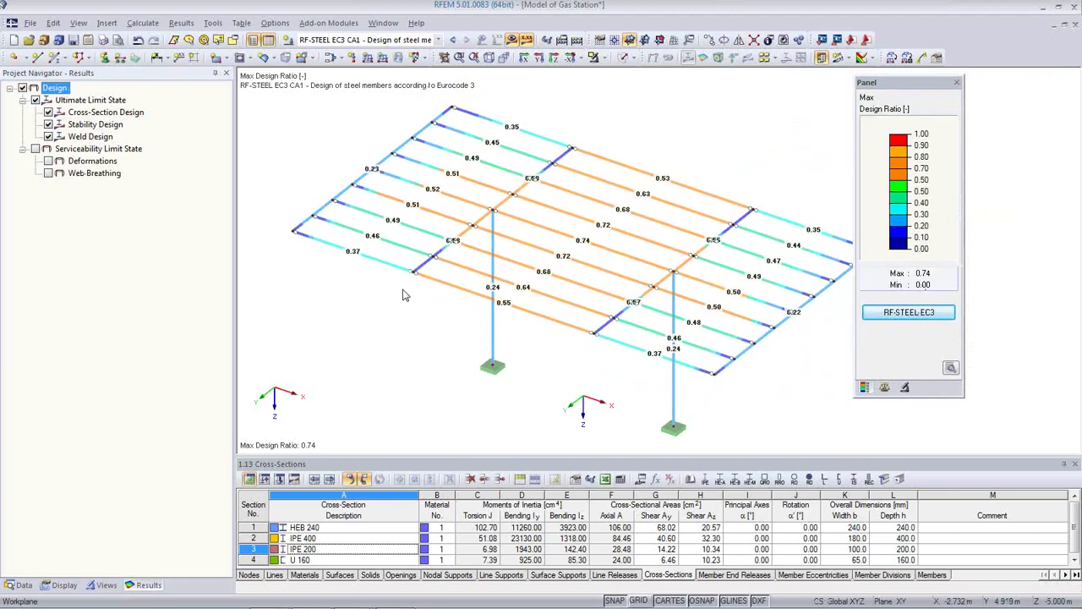
left_click(104, 40)
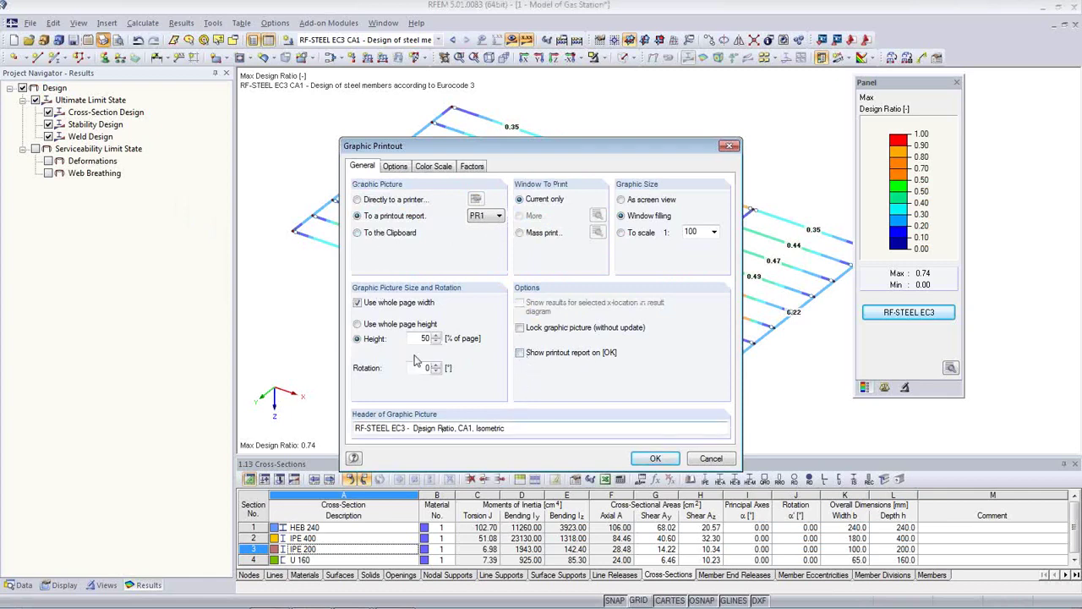
left_click(653, 460)
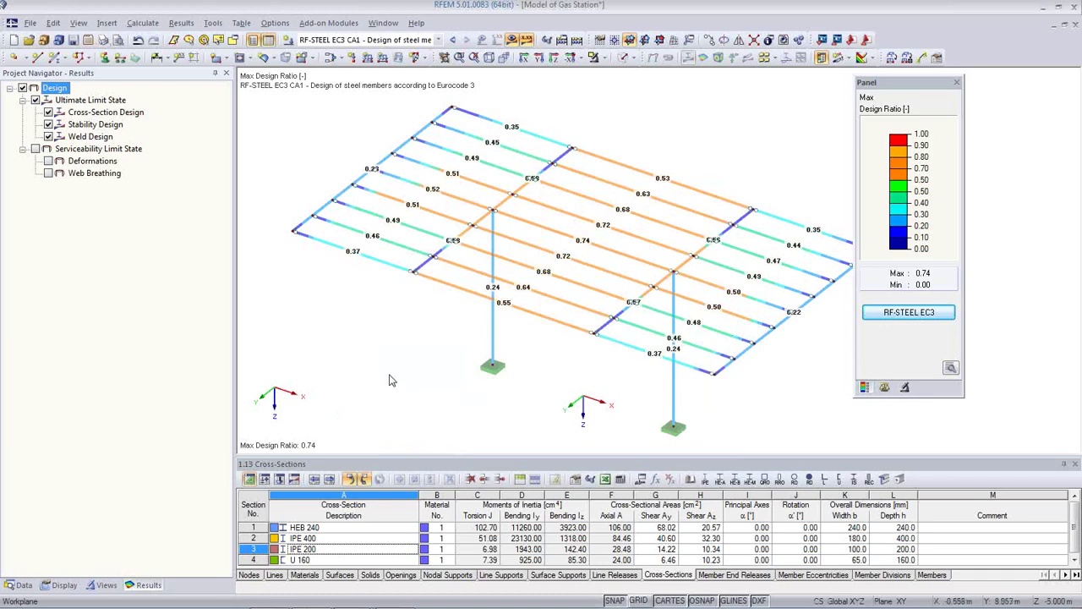
- Show only the cross-section design ratios and add that graphic to the printout report
left_click(48, 125)
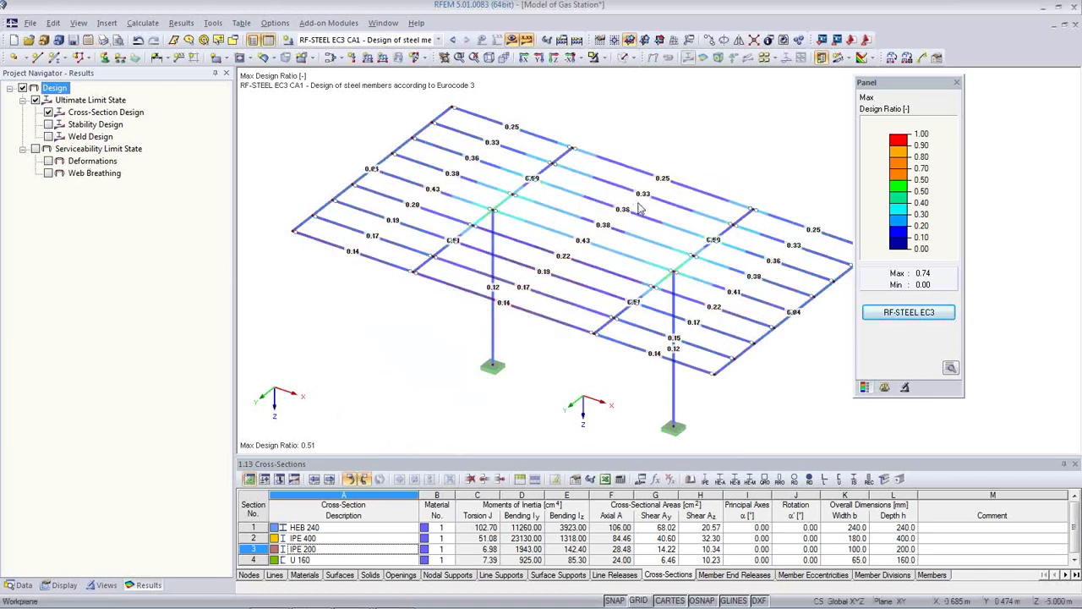
left_click(103, 40)
left_click(653, 458)
- Show only the stability design ratios and add that graphic to the printout report
left_click(48, 125)
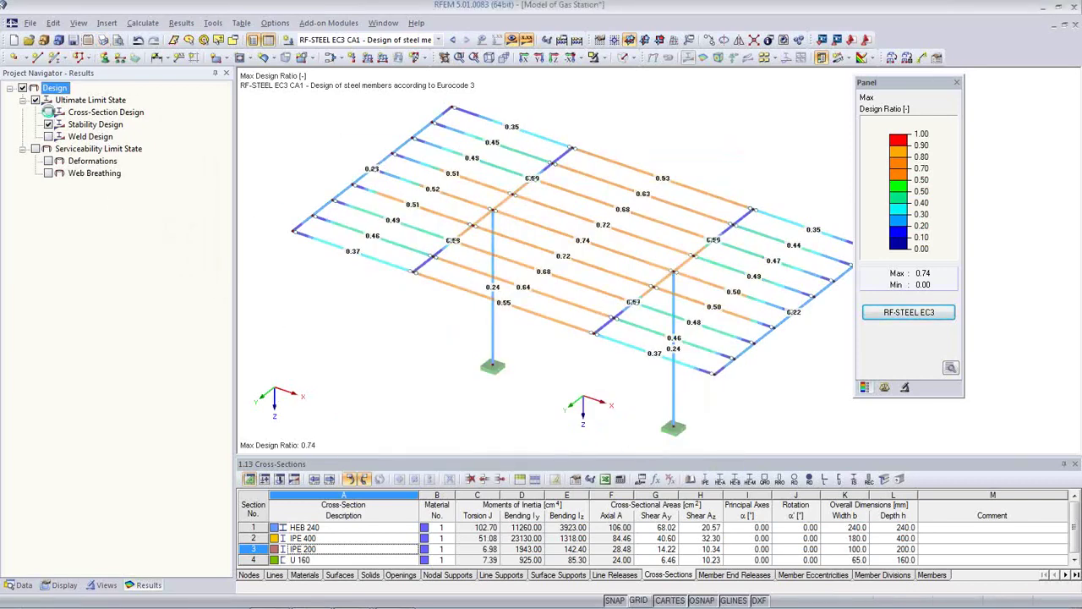
left_click(103, 39)
left_click(655, 459)
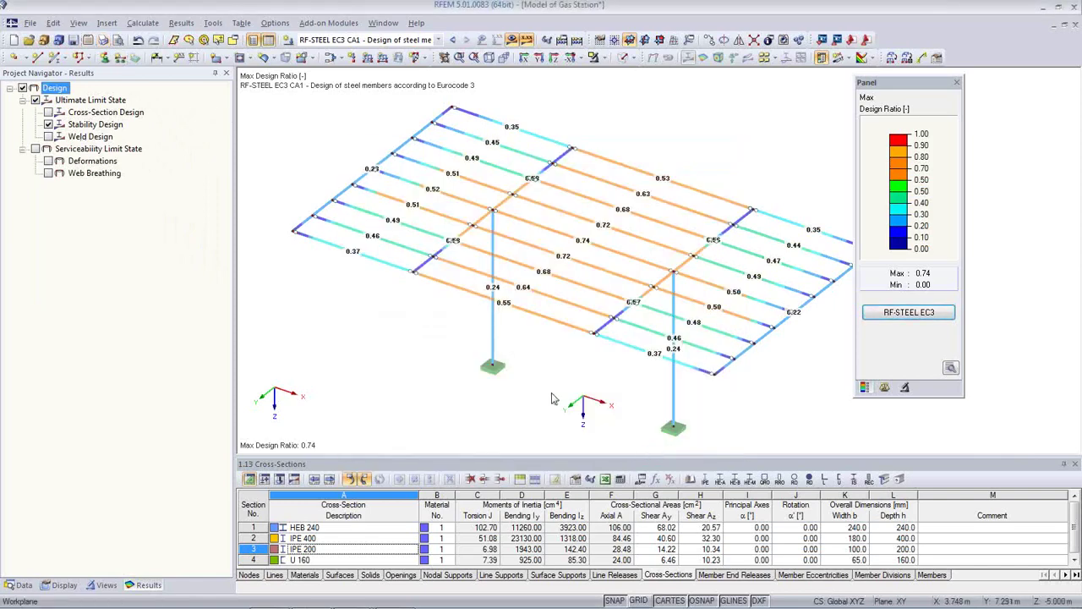
- Show only the serviceability deformation ratios and add that graphic to the printout report
left_click(49, 161)
left_click(49, 124)
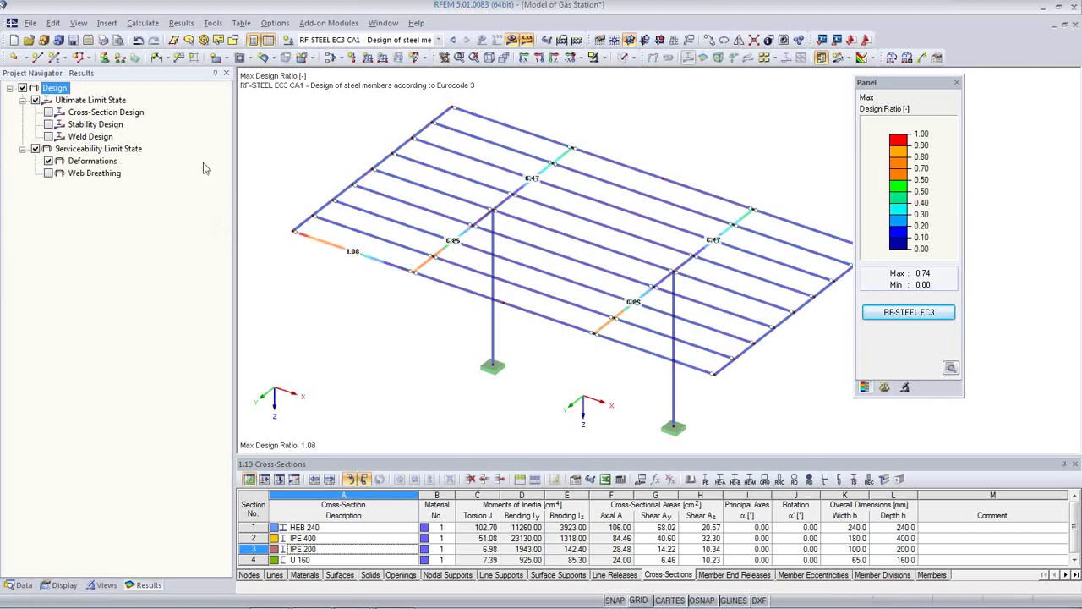
left_click(103, 41)
left_click(653, 457)
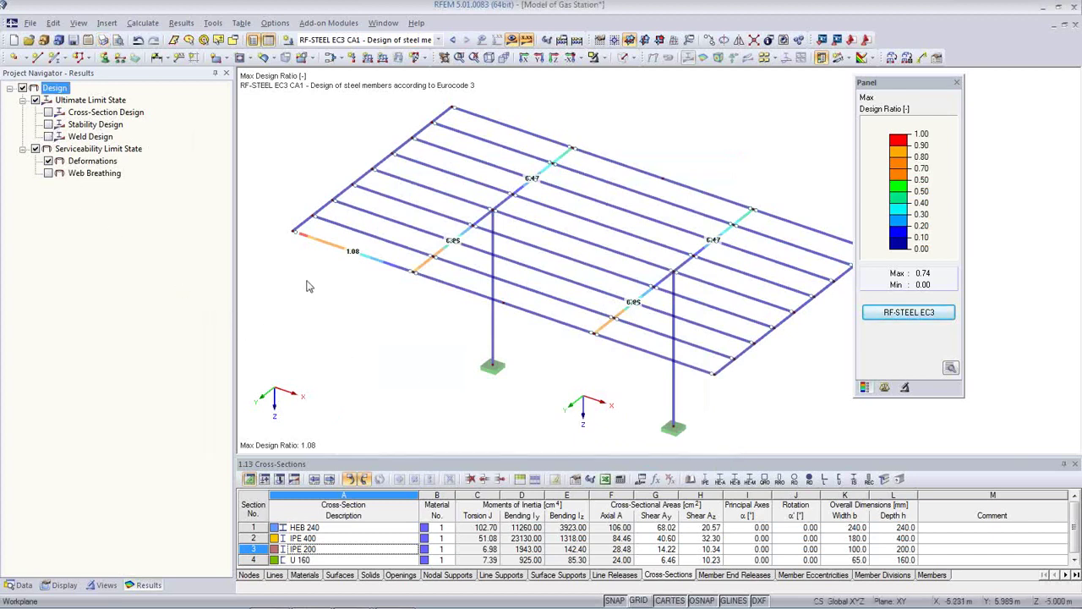
- Display the member results as two-colored diagrams
scroll(566, 366, "down", 3)
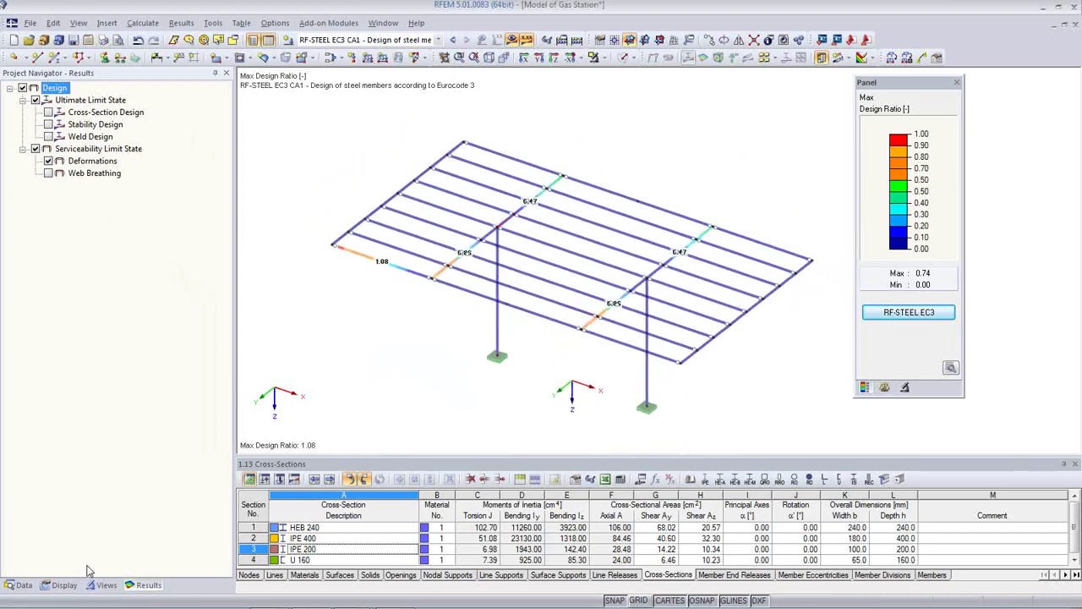
left_click(65, 584)
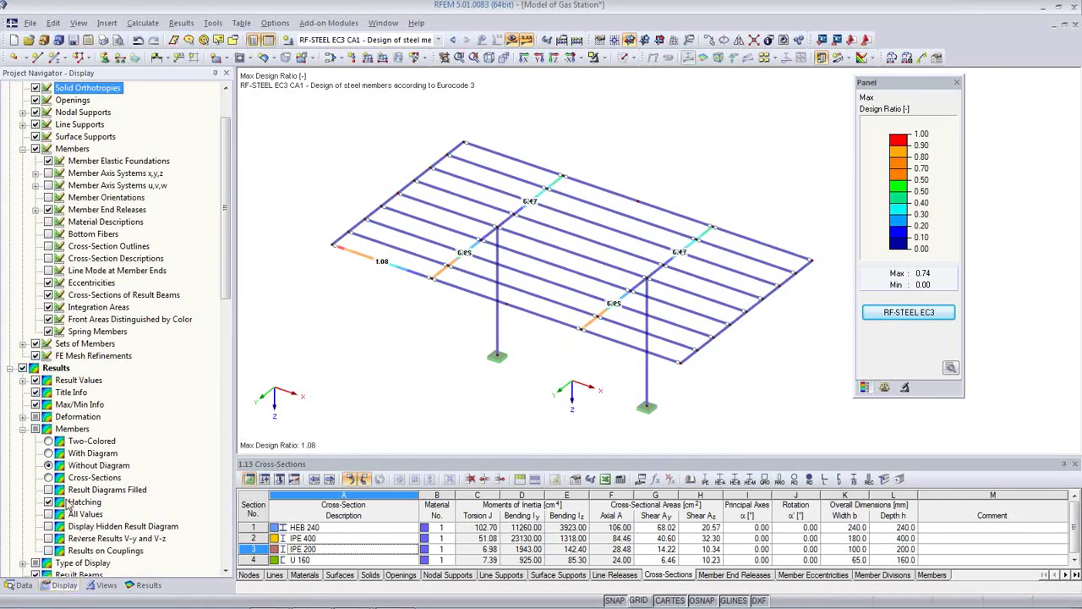
left_click(49, 442)
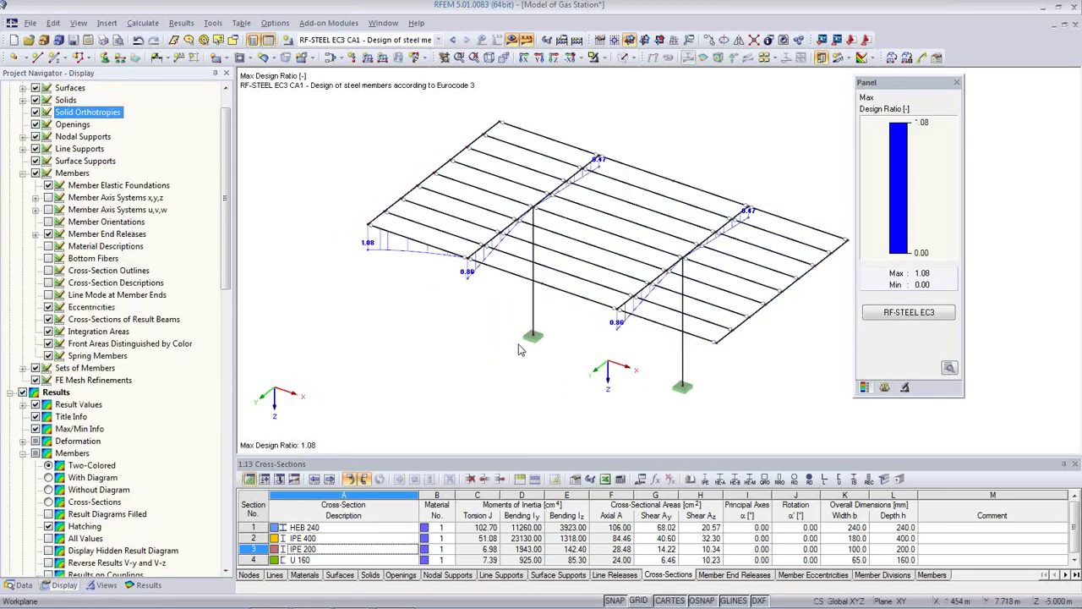
- Display the bending moments My of load combination CO9 with the member diagrams scaled by a factor of 1.5
left_click(438, 40)
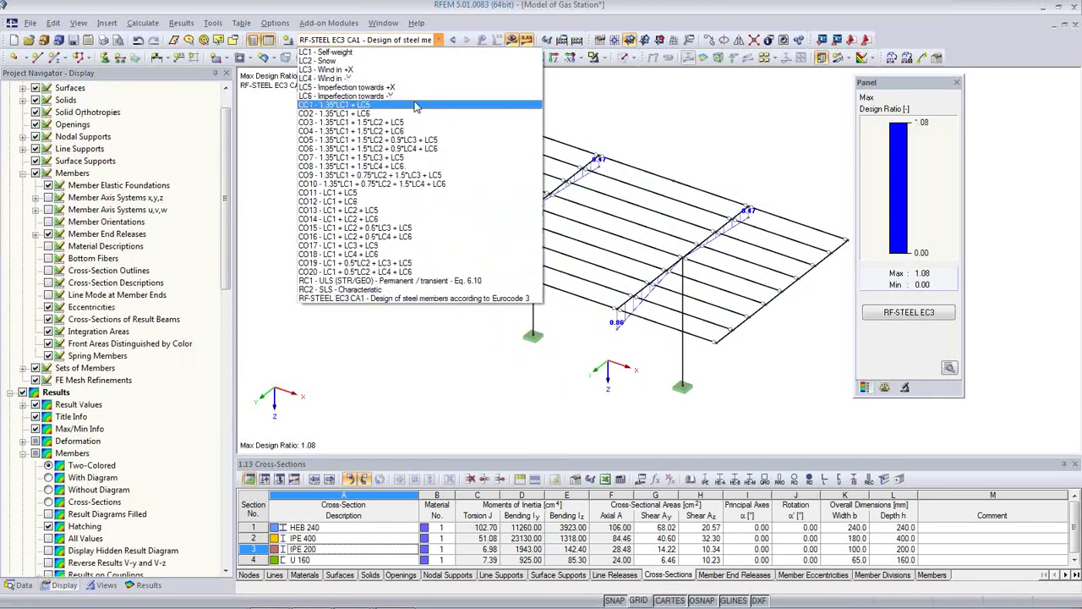
left_click(400, 175)
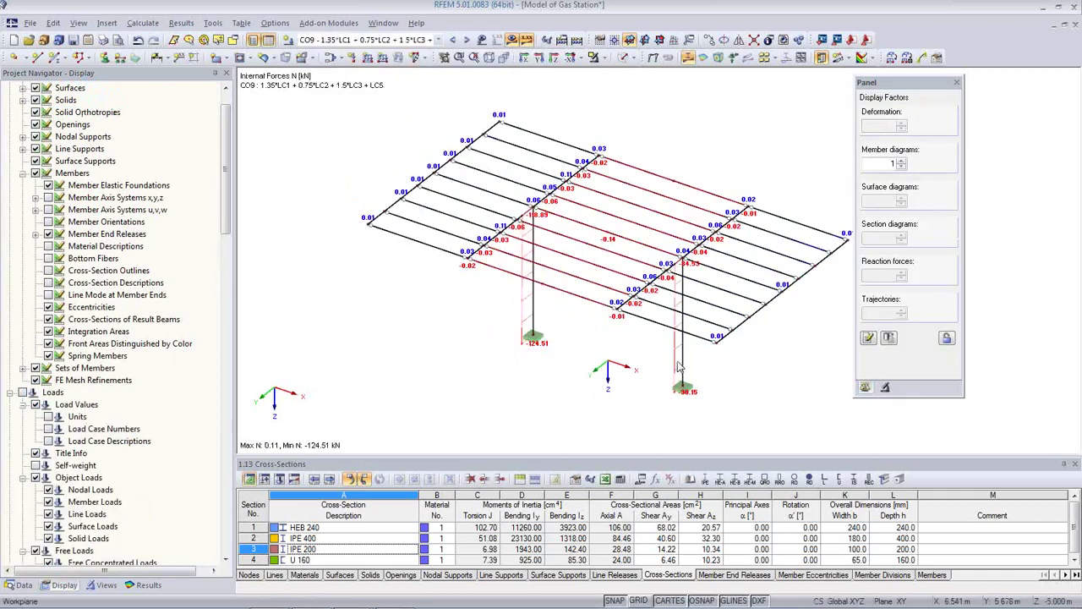
left_click(145, 585)
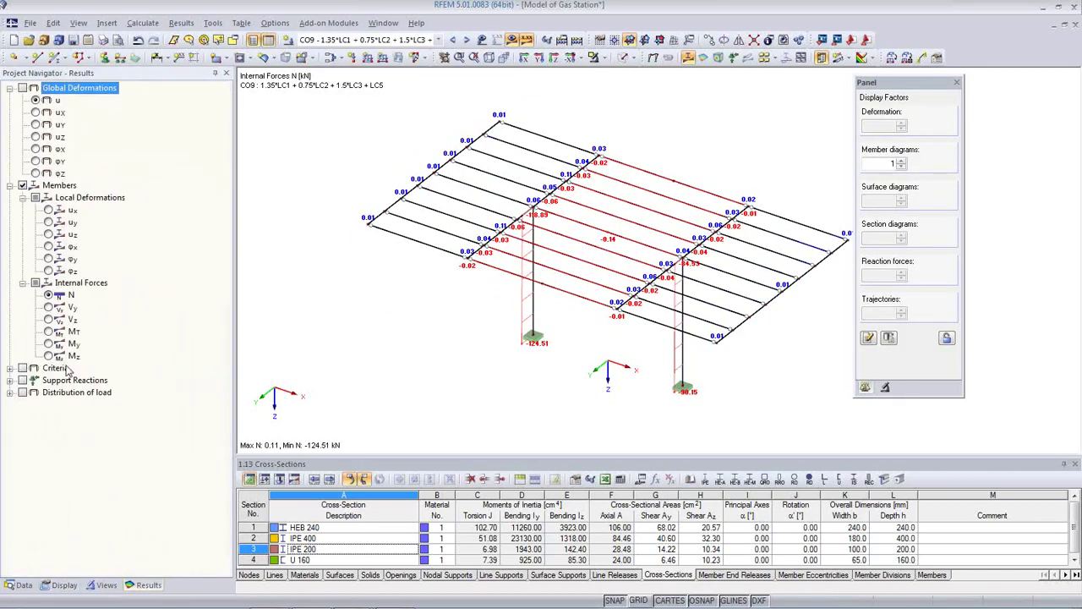
left_click(49, 345)
middle_click_drag(540, 321, 481, 315, "ctrl")
mouse_move(700, 306)
middle_mouse_down("ctrl")
mouse_move(761, 288)
mouse_move(751, 272)
mouse_move(768, 289)
mouse_move(753, 324)
middle_mouse_up("ctrl")
left_click(901, 163)
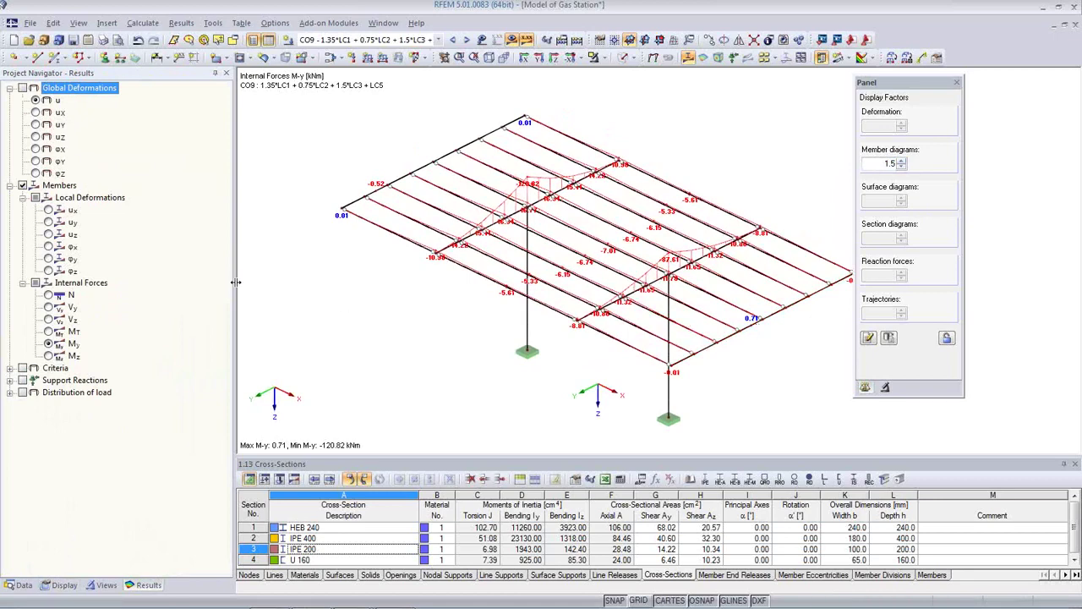
left_click(103, 40)
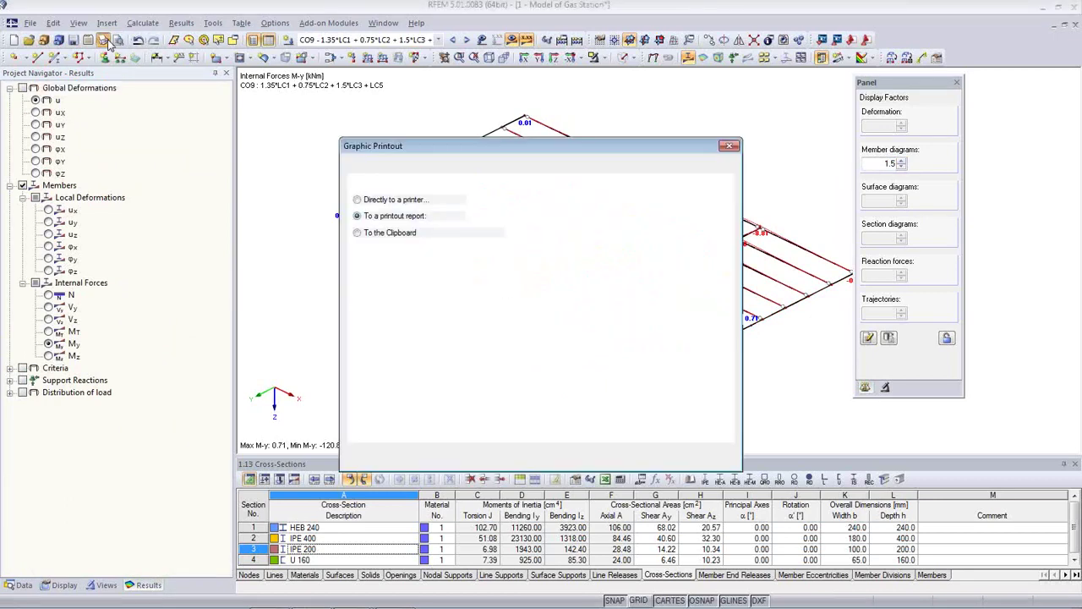
left_click(695, 458)
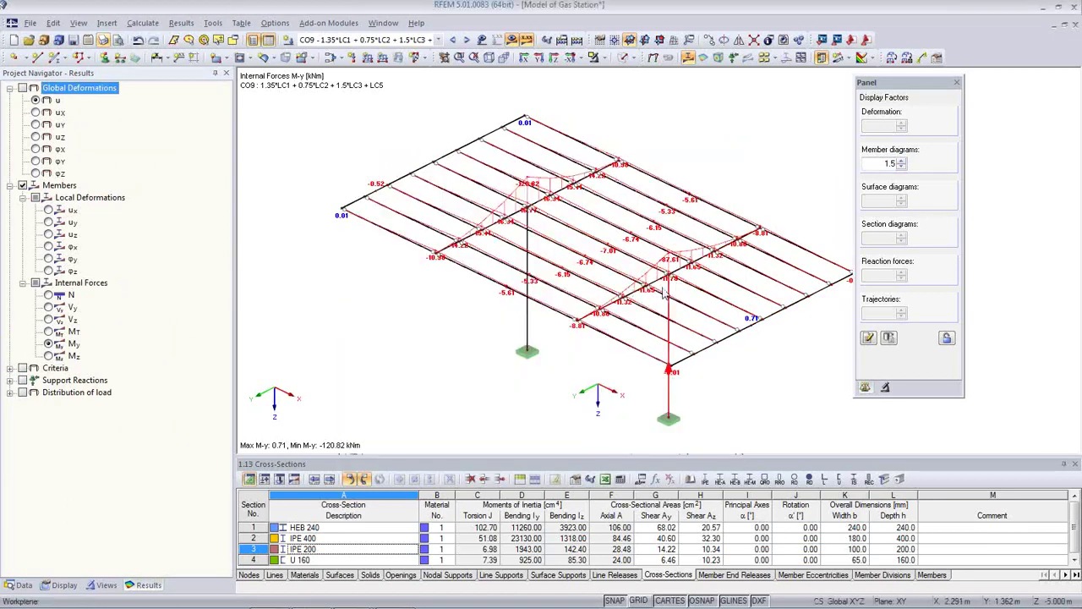
- Limit the visible members to the HEB 240, IPE 400 and U 160 cross-sections
left_click(101, 585)
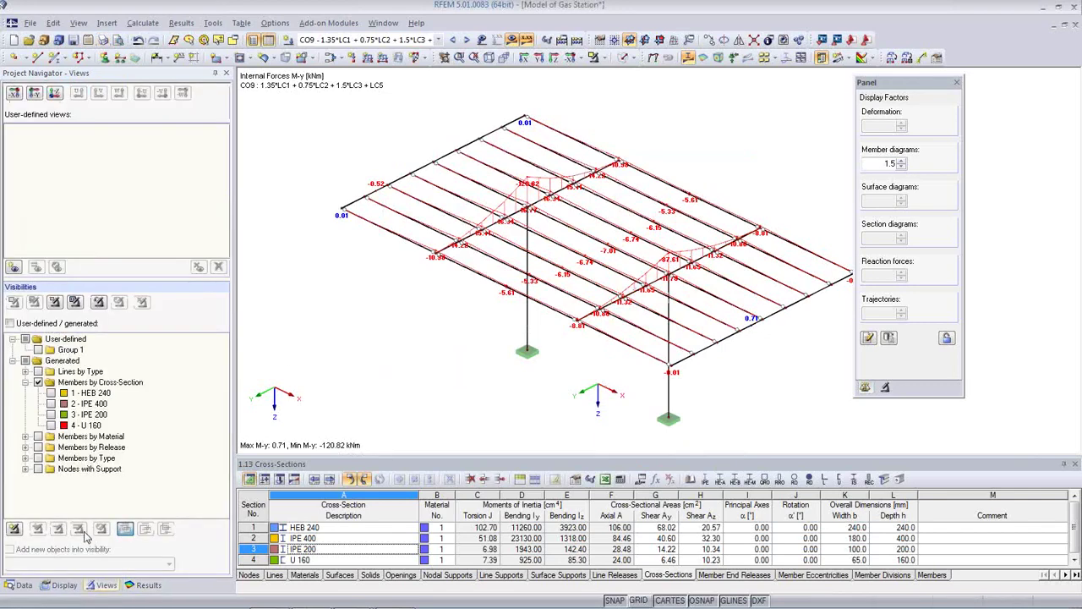
left_click(51, 404)
left_click(50, 393)
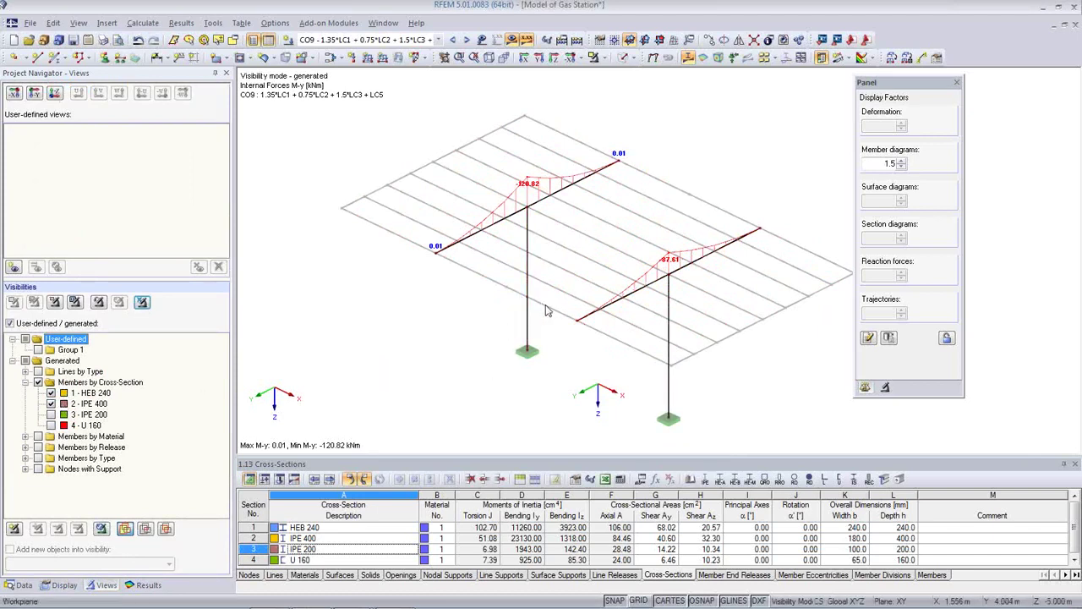
left_click(51, 425)
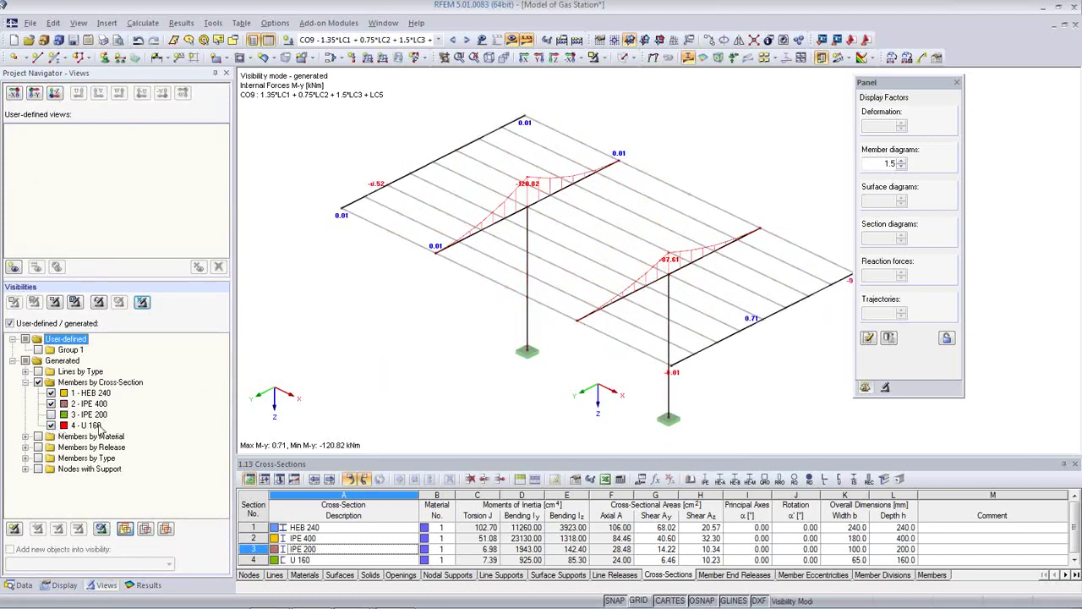
middle_click_drag(604, 367, 649, 378)
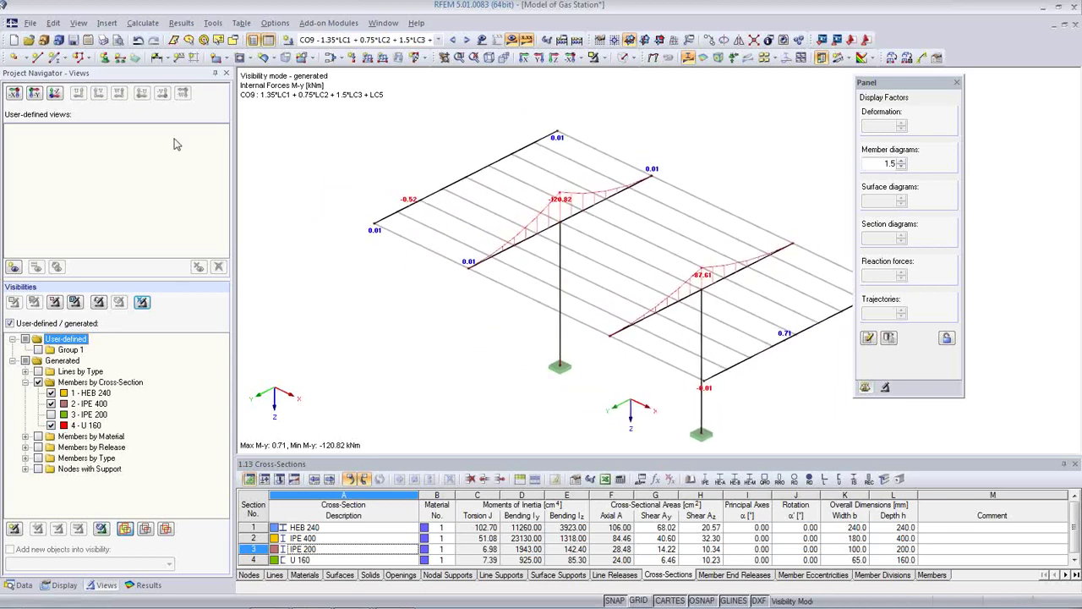
- Set the graphic printout to mass print and open its settings for results graphics
left_click(102, 40)
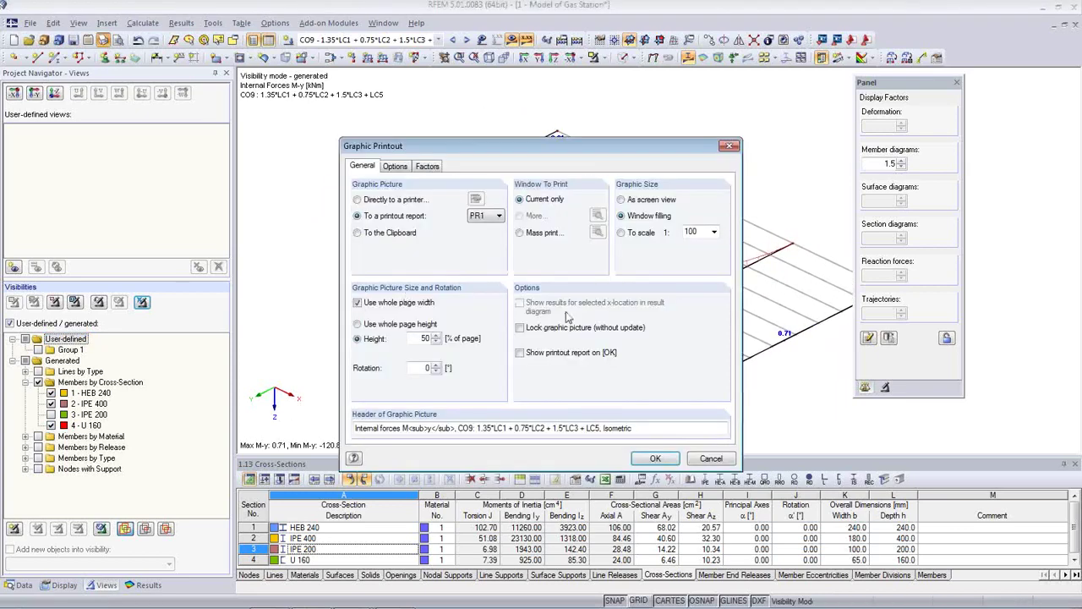
left_click(521, 233)
left_click(597, 232)
left_click(415, 150)
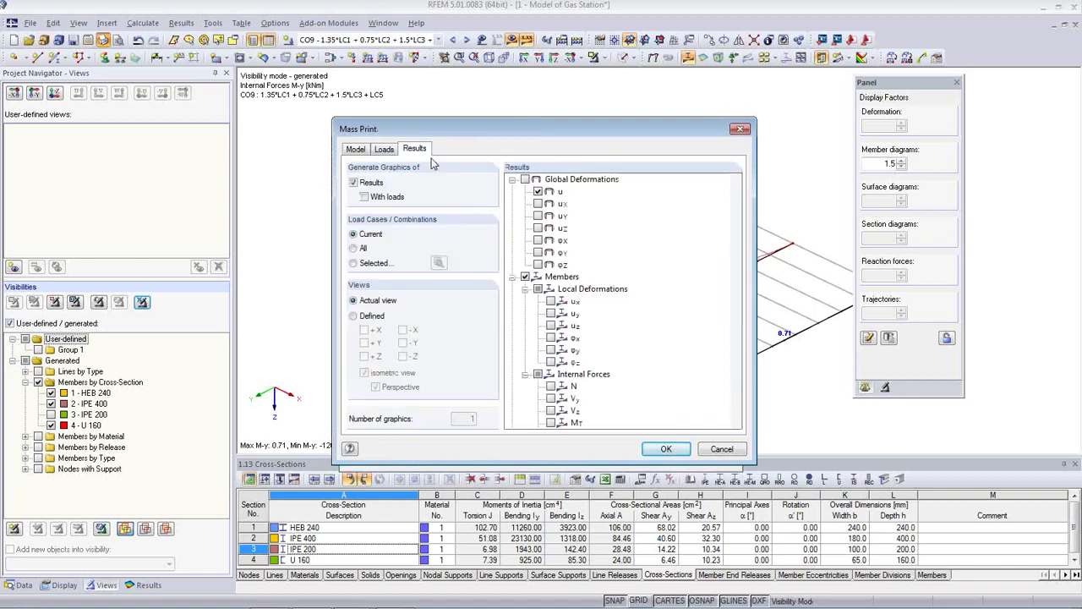
- Restrict the mass print results to selected combinations and choose result combination RC1
left_click(354, 263)
left_click(438, 263)
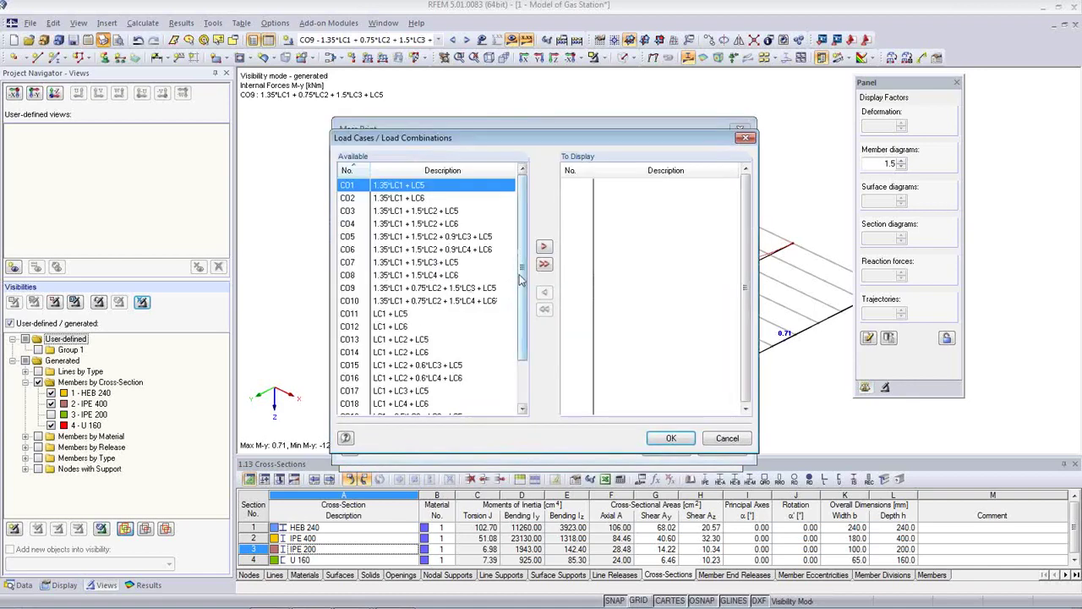
left_click_drag(520, 275, 525, 341)
double_click(432, 392)
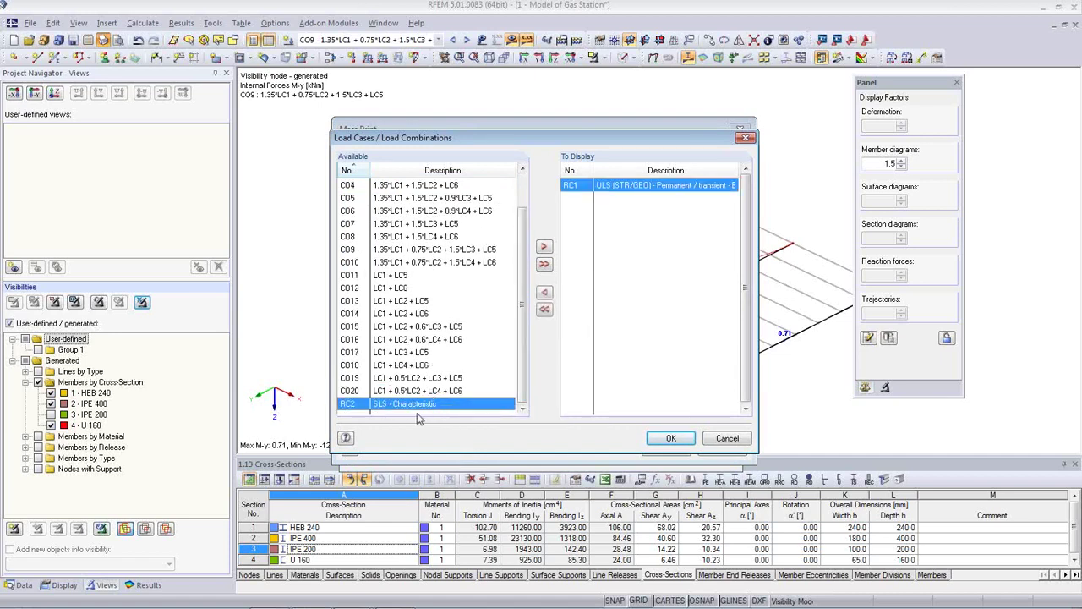
left_click(669, 446)
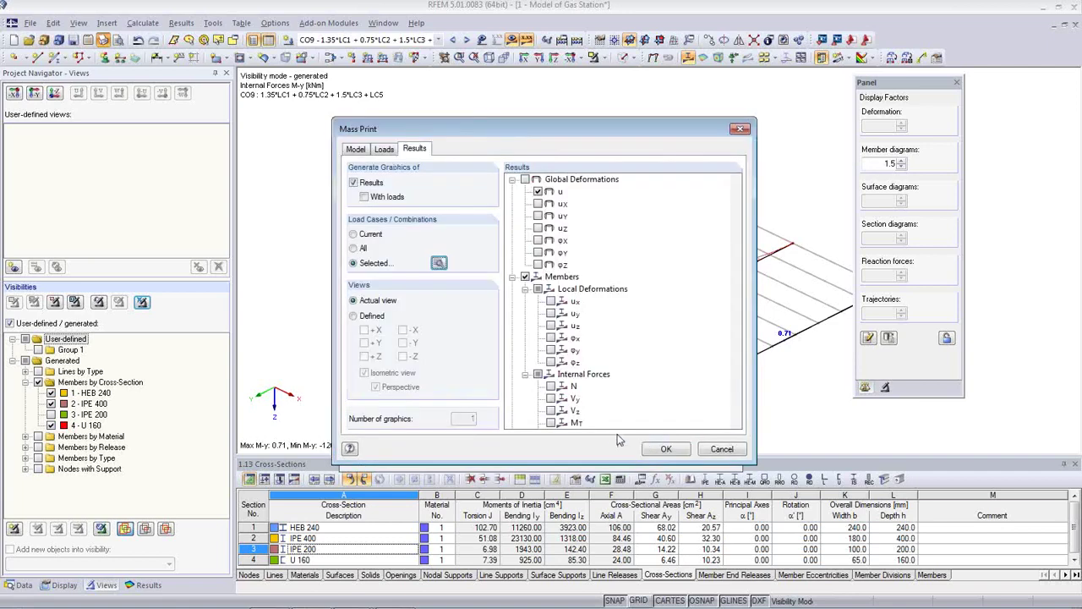
- Include all member internal forces in the mass print and send the graphics to printout report PR1
scroll(564, 404, "down", 1)
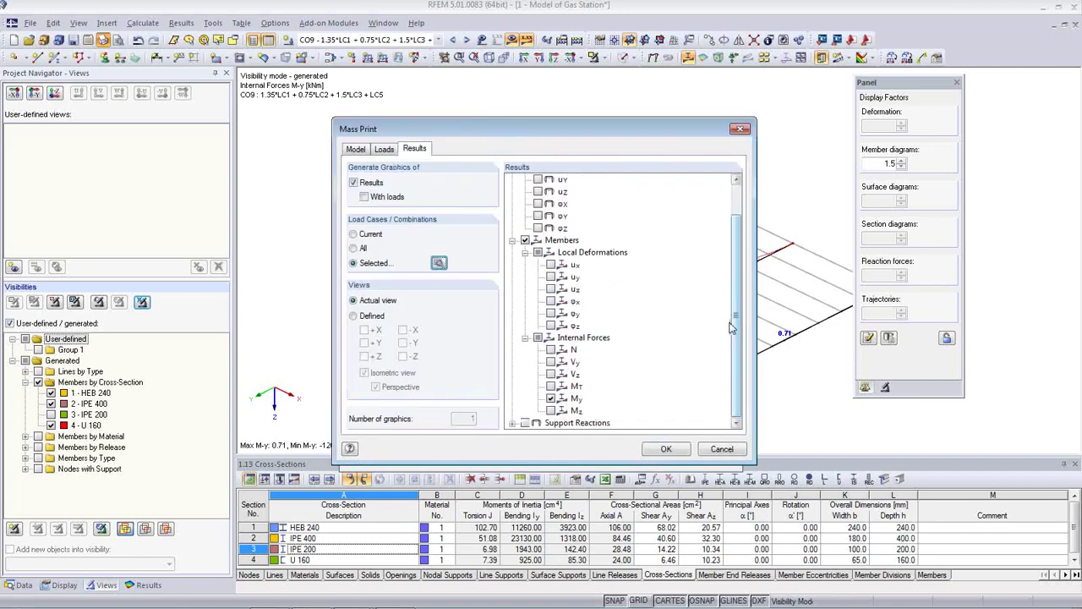
left_click(552, 411)
left_click(552, 386)
left_click(552, 374)
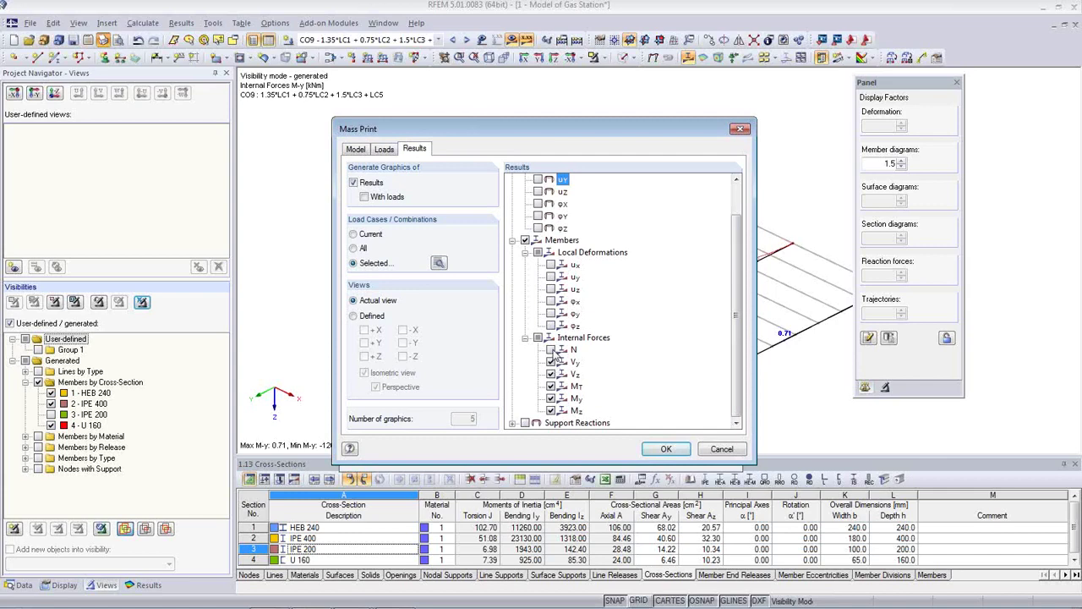
left_click(667, 452)
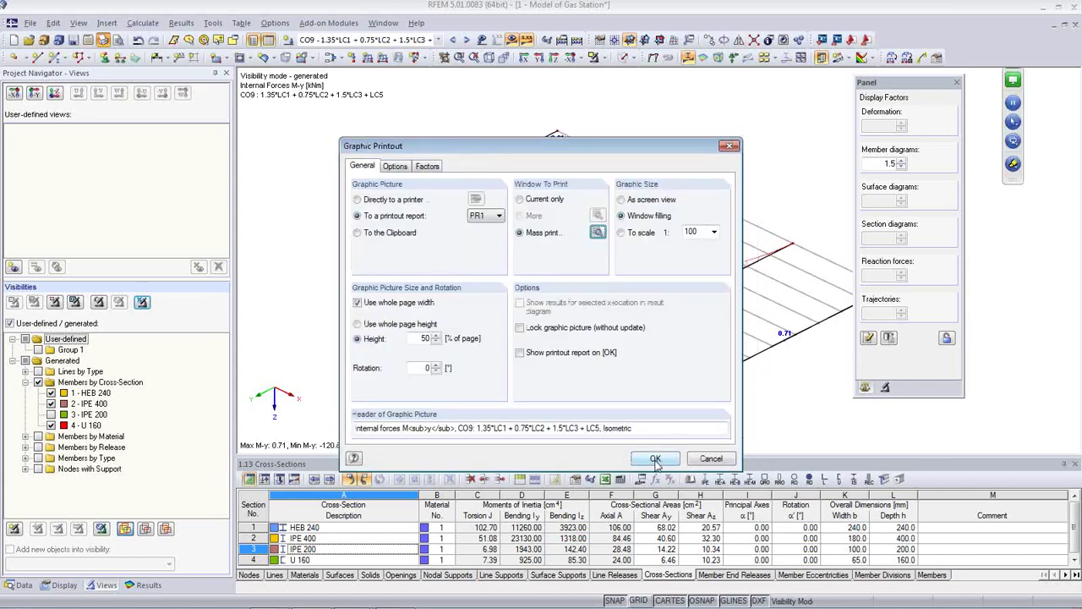
left_click(655, 459)
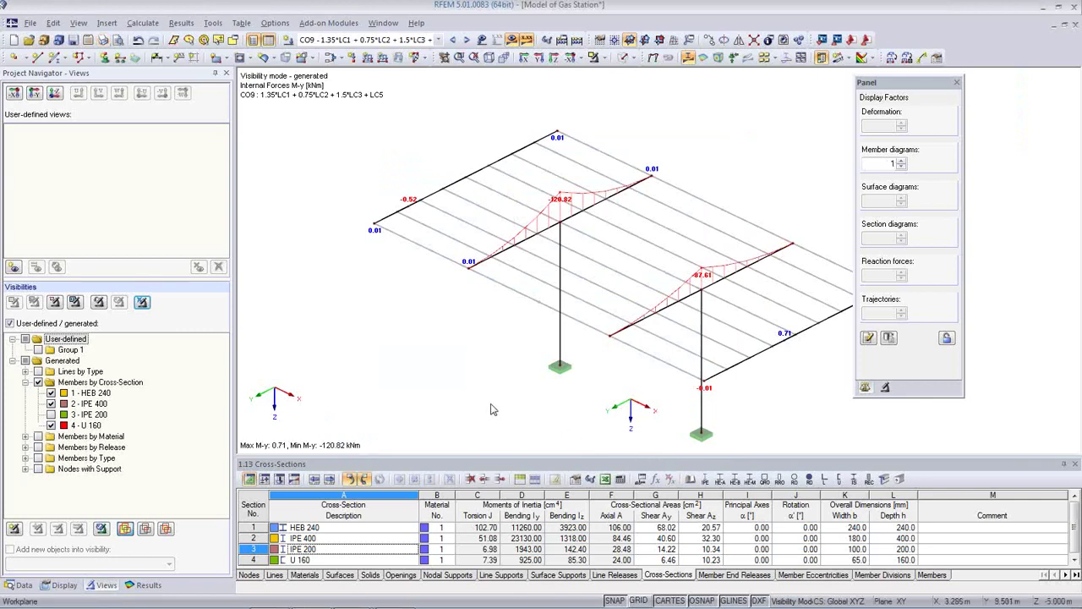
- Limit the visible members to the IPE 200 cross-section and scale the member diagrams by a factor of 1.25
left_click(51, 415)
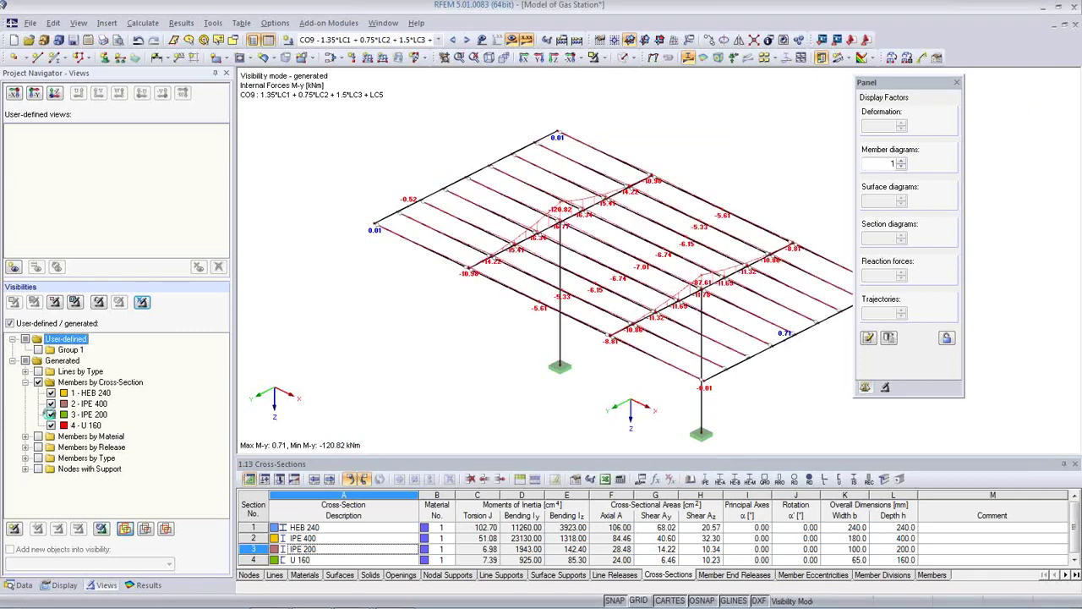
left_click(51, 425)
left_click(50, 392)
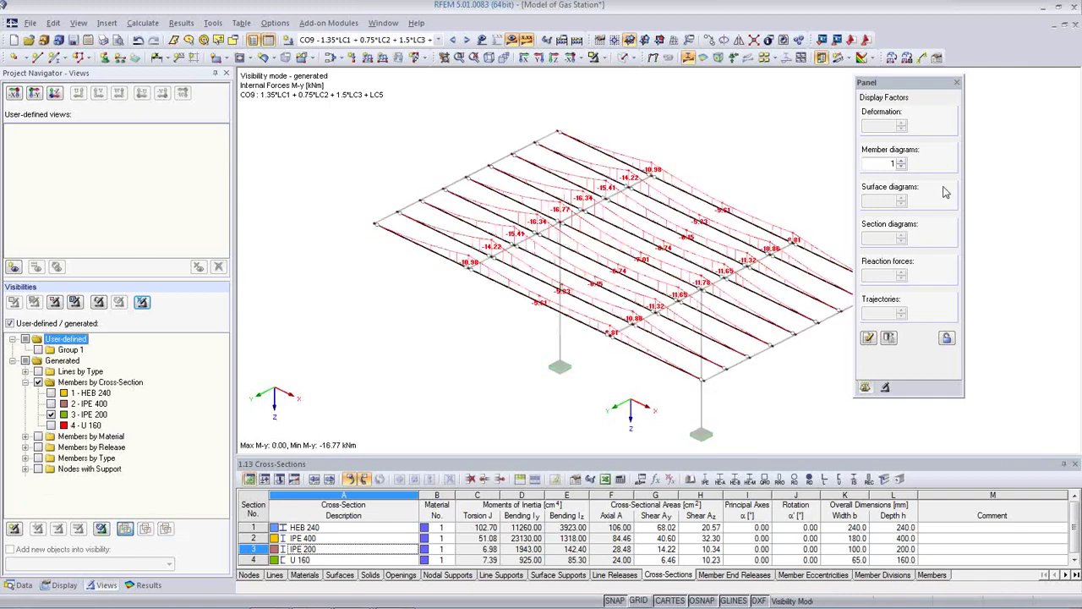
left_click(901, 163)
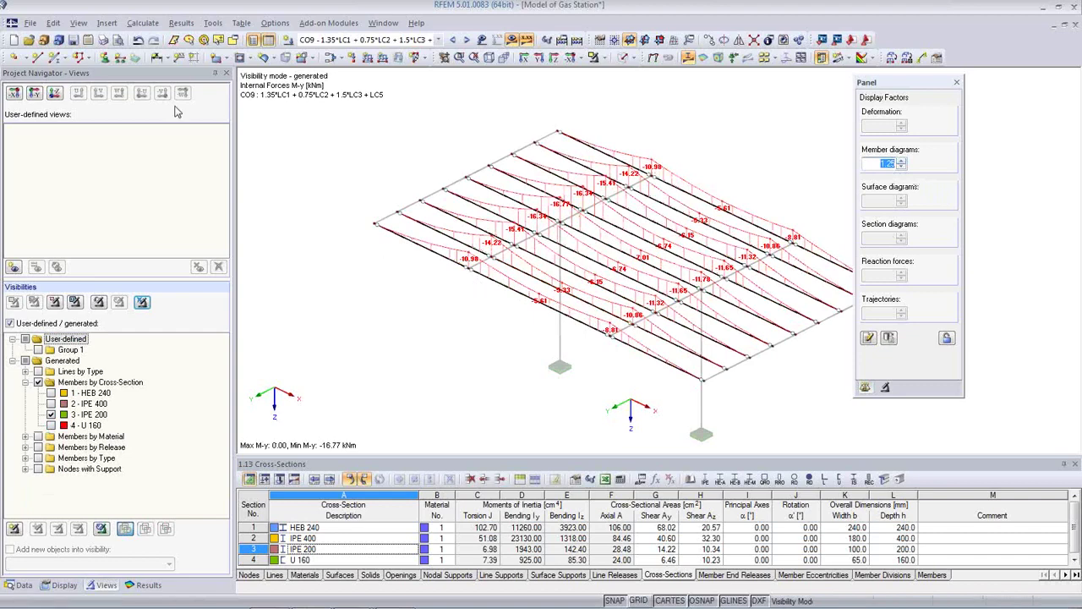
- Set up a mass print of results graphics for the IPE 200 members, restricted to result combination RC1
left_click(102, 39)
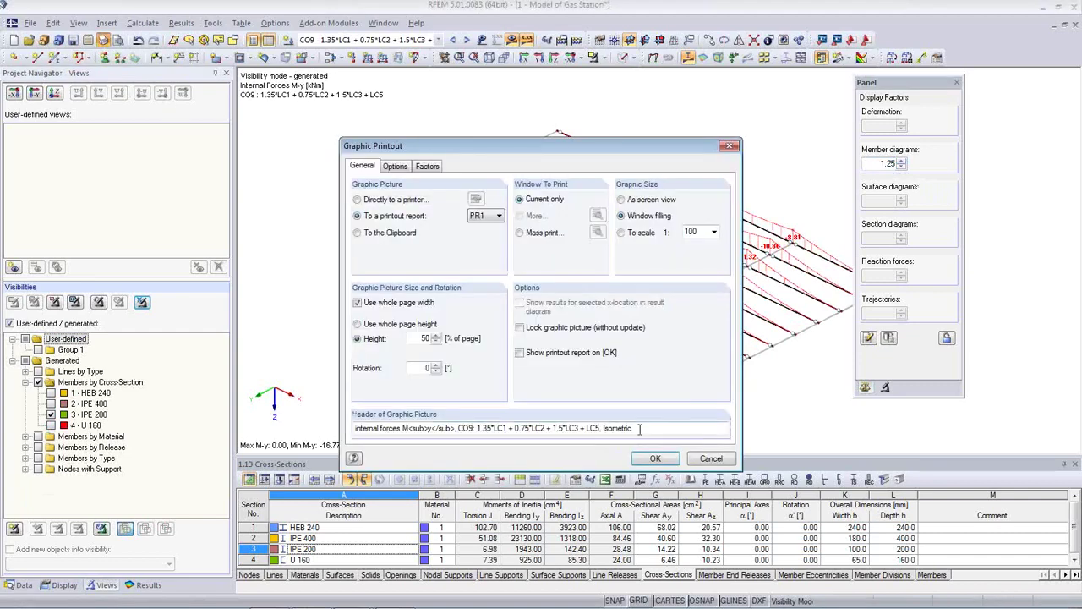
left_click(598, 232)
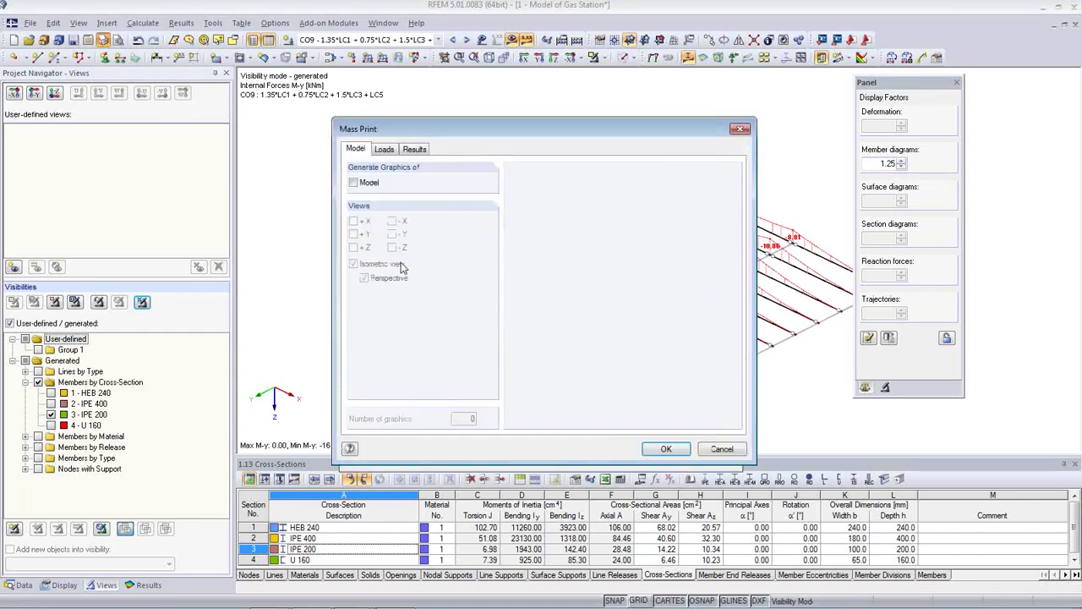
left_click(414, 149)
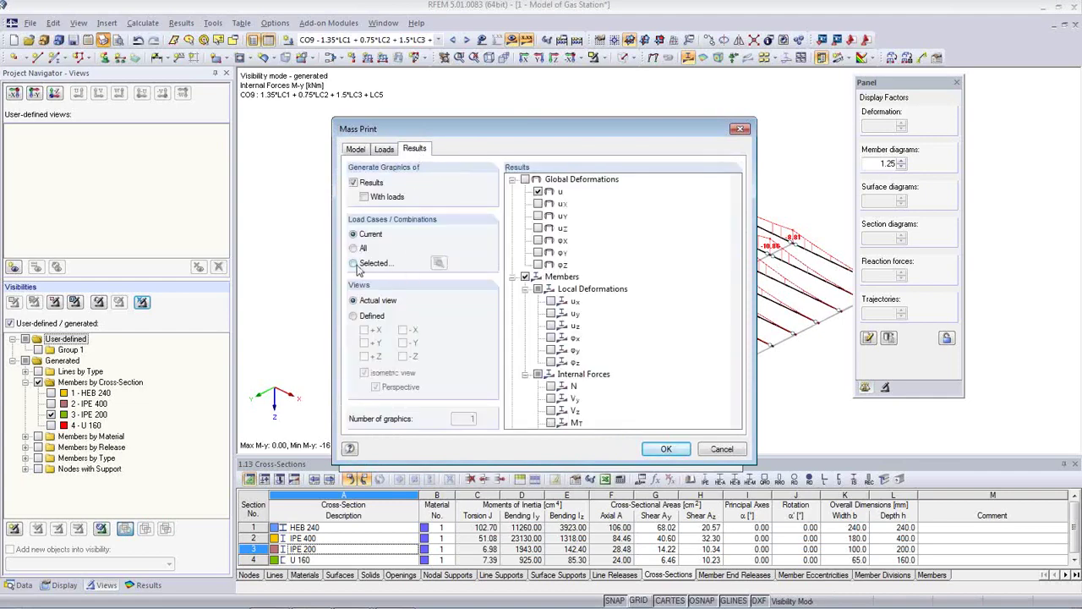
left_click(354, 263)
left_click(438, 263)
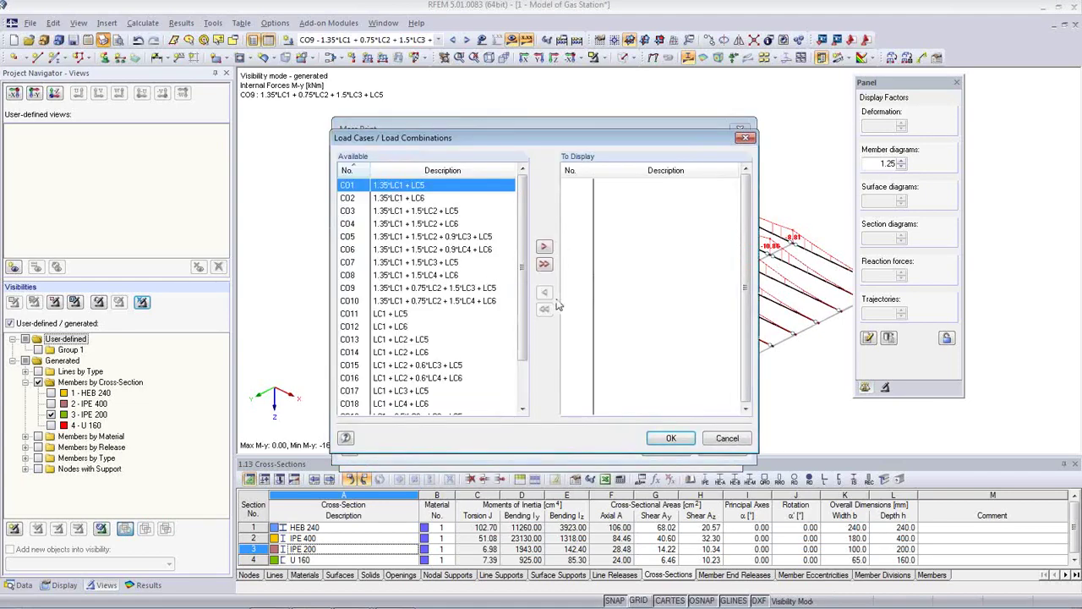
scroll(517, 282, "down", 3)
left_click(404, 390)
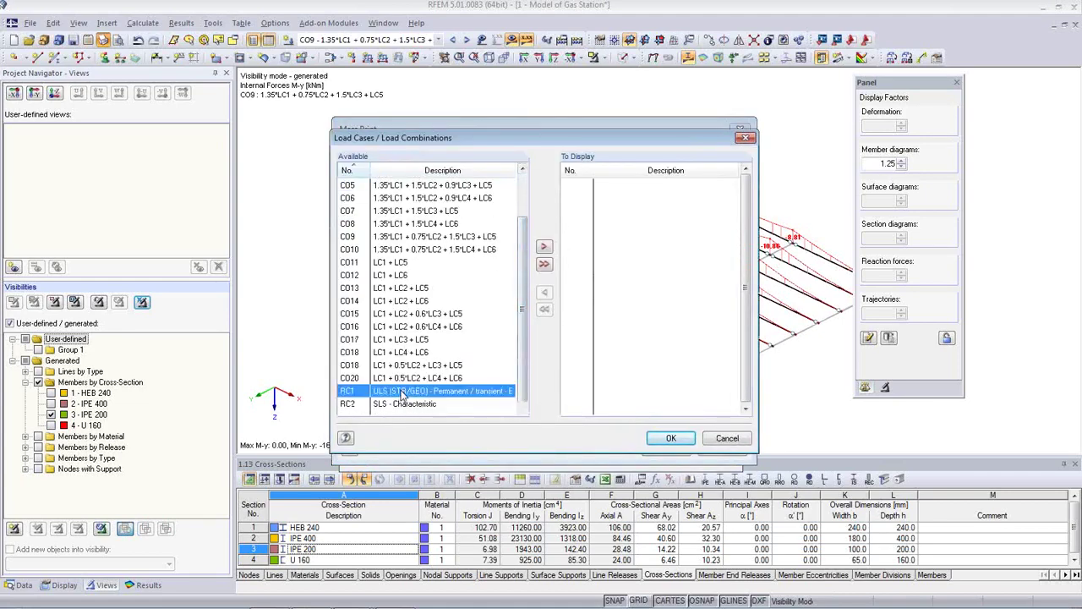
double_click(404, 391)
left_click(671, 438)
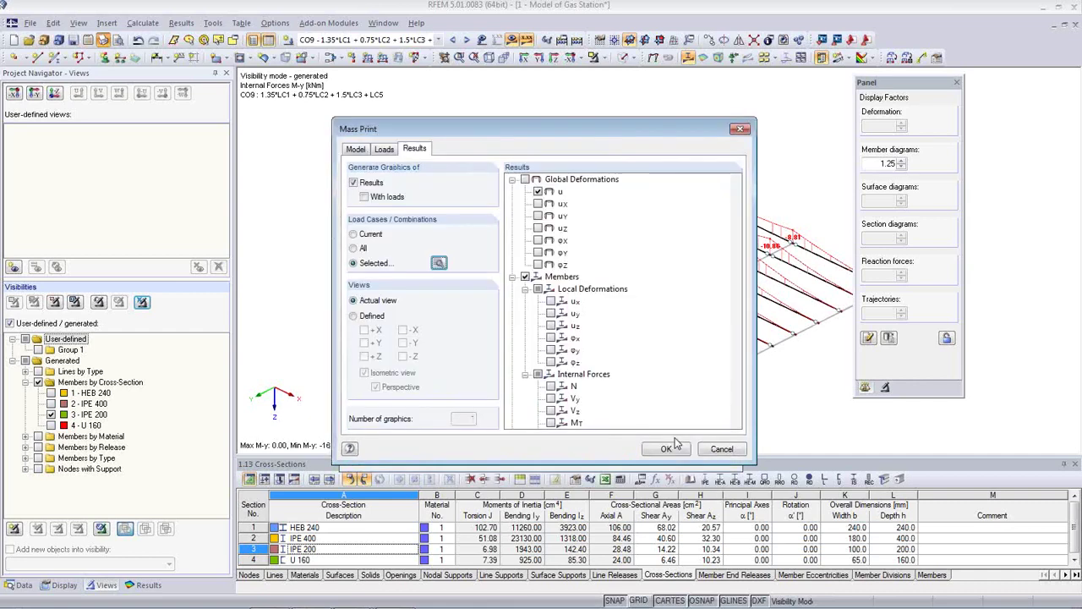
- Include the member internal forces N, Vy, Vz, MT, My and Mz and send the graphics to printout report PR1
scroll(663, 383, "down", 1)
left_click(550, 349)
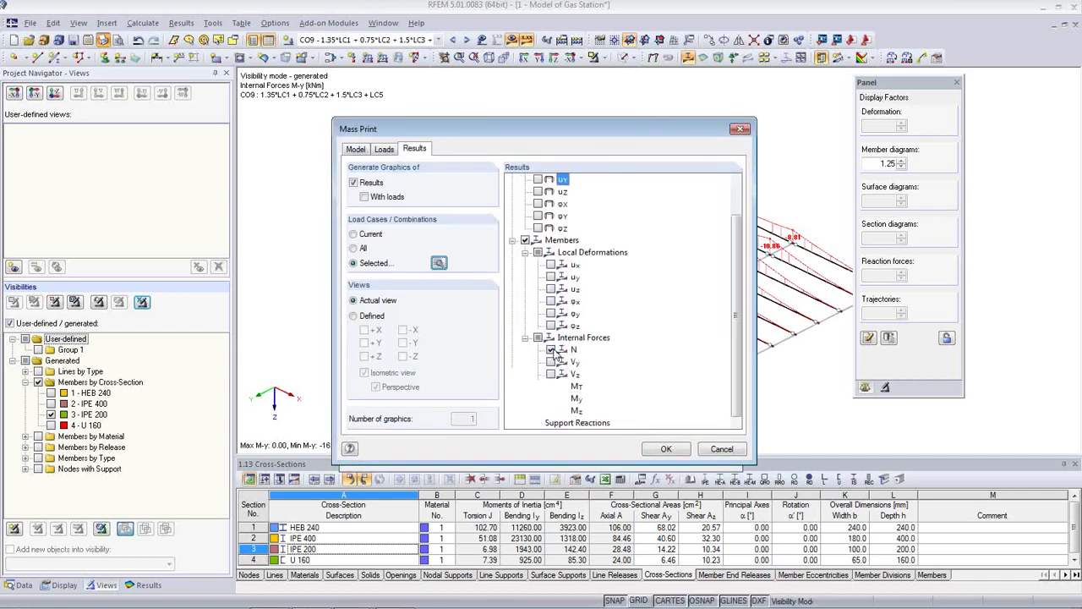
left_click(550, 361)
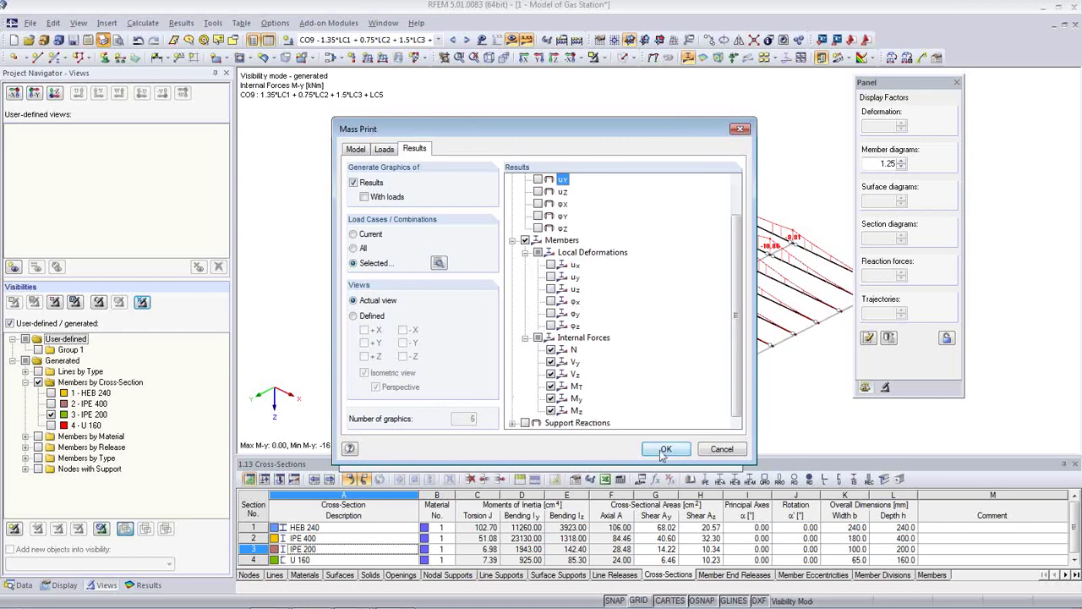
left_click(663, 450)
left_click(653, 459)
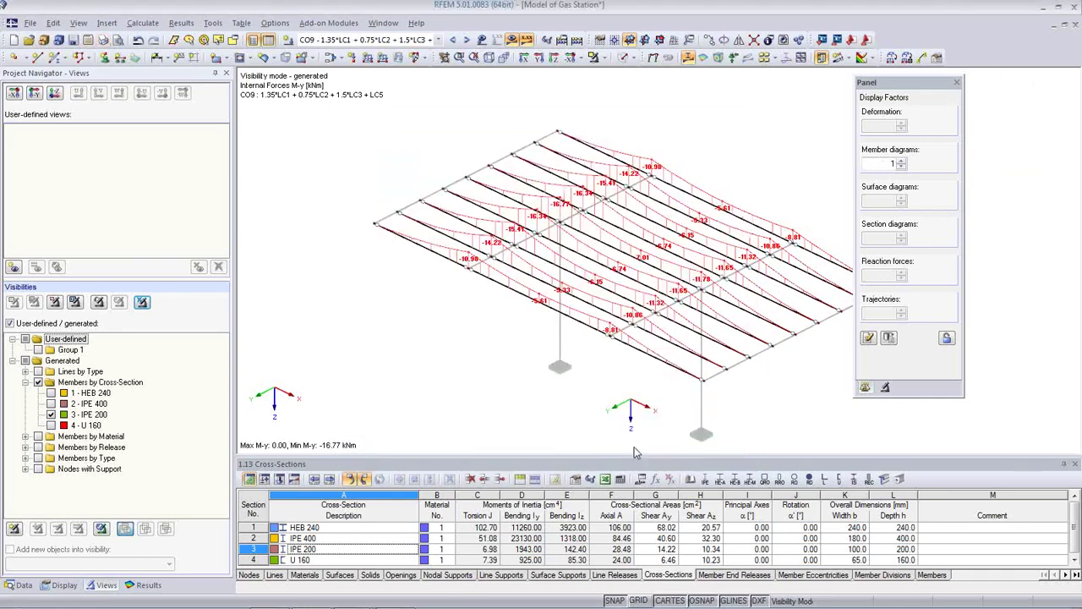
- Display the global deformations of result combination RC2 - SLS - Characteristic
left_click(438, 40)
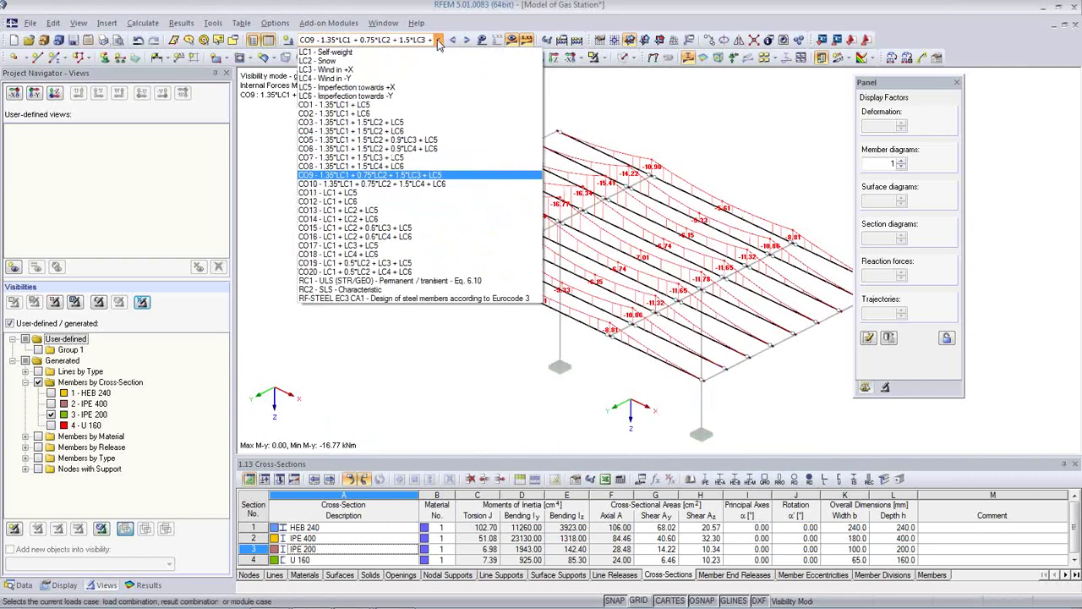
left_click(413, 291)
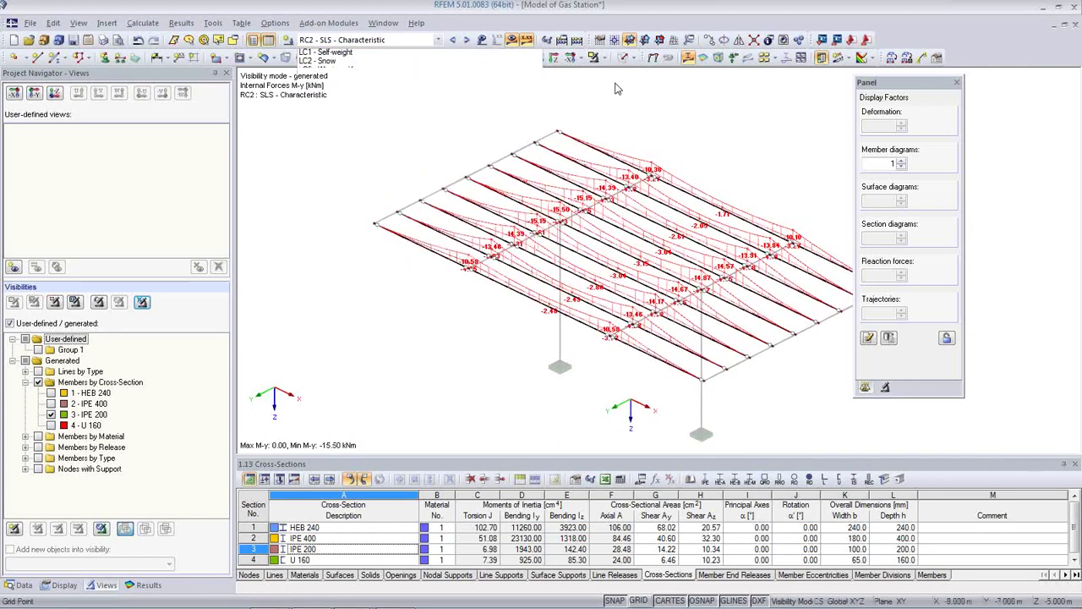
left_click(653, 57)
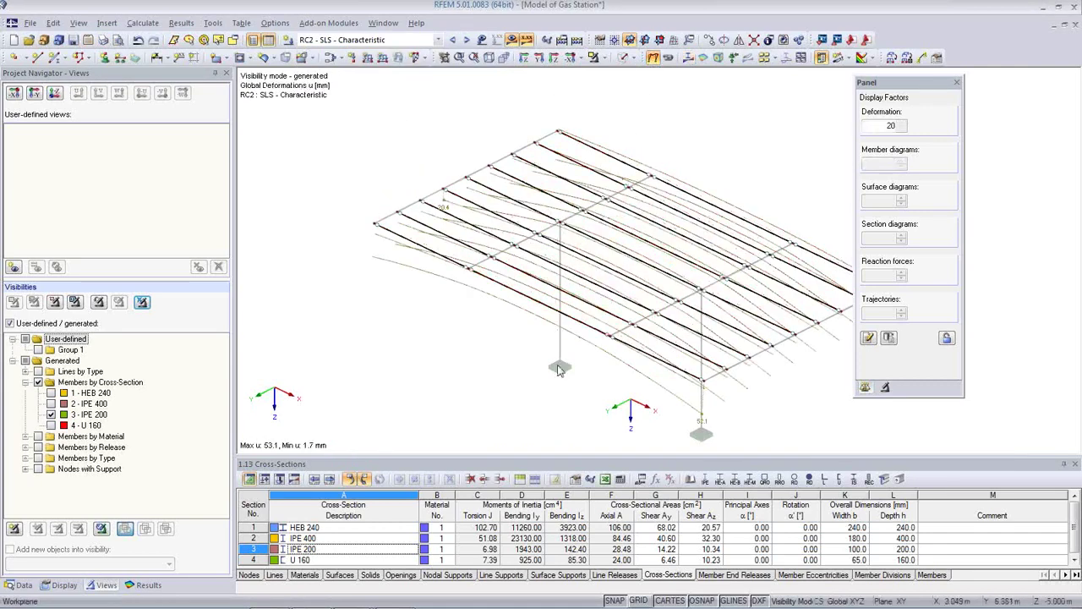
- Set the deformation display of the members to colored cross-sections
left_click(64, 586)
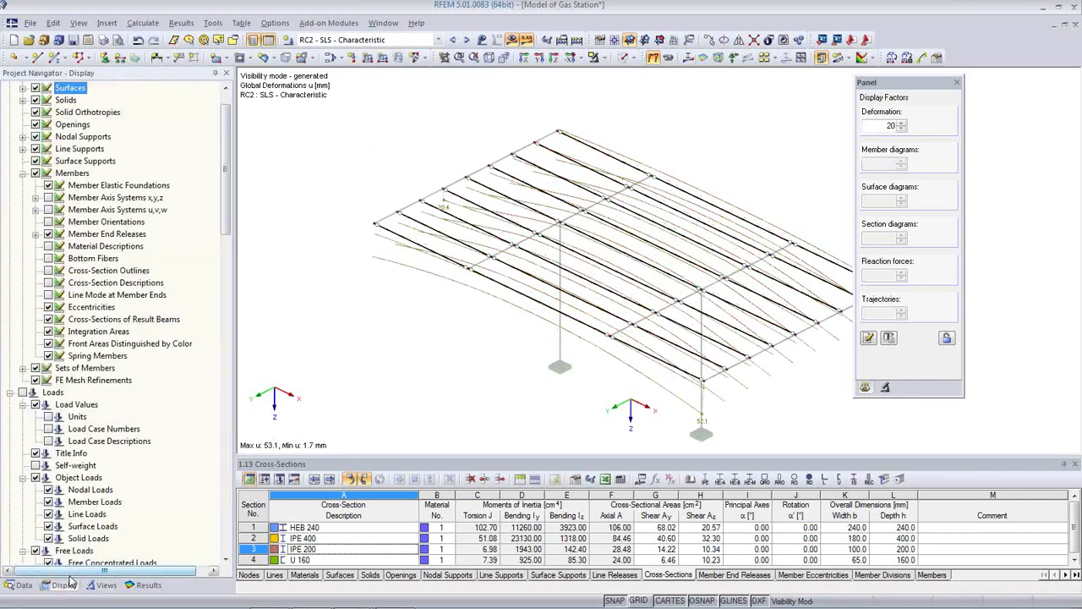
scroll(93, 444, "down", 10)
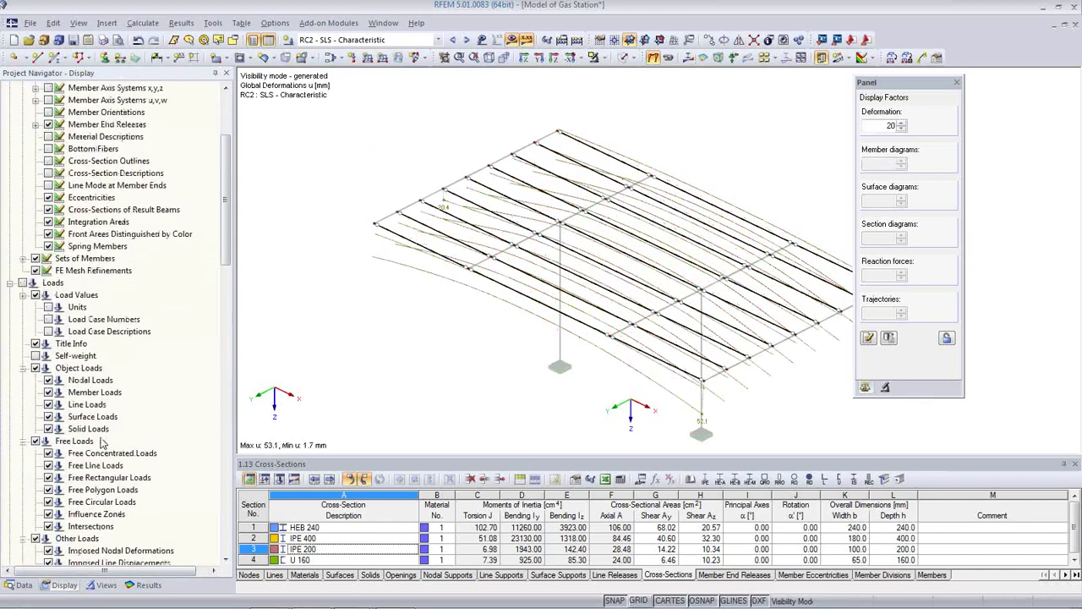
scroll(102, 439, "down", 5)
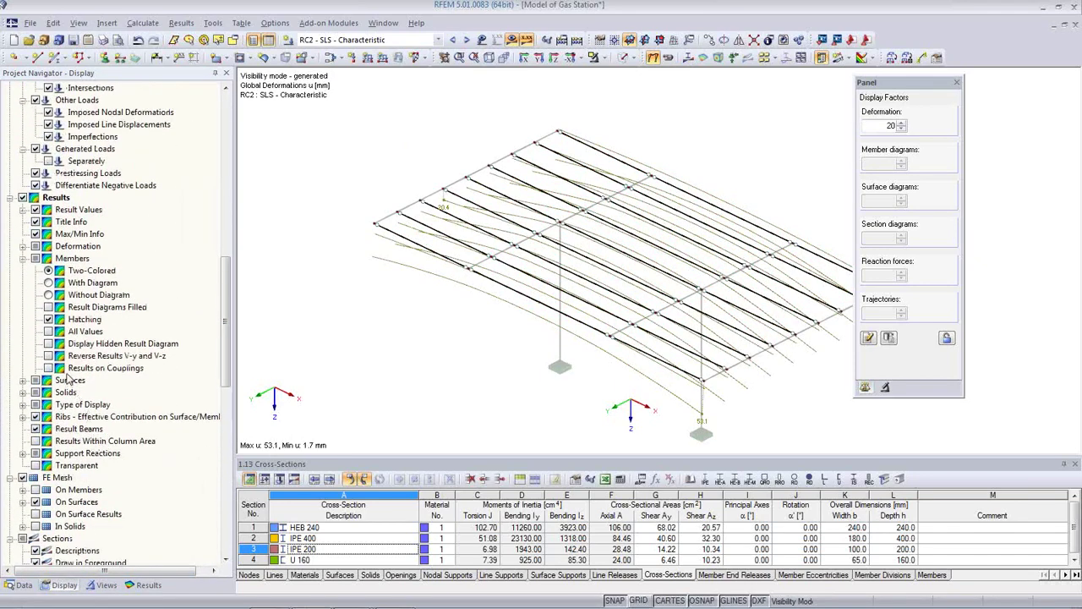
left_click(23, 247)
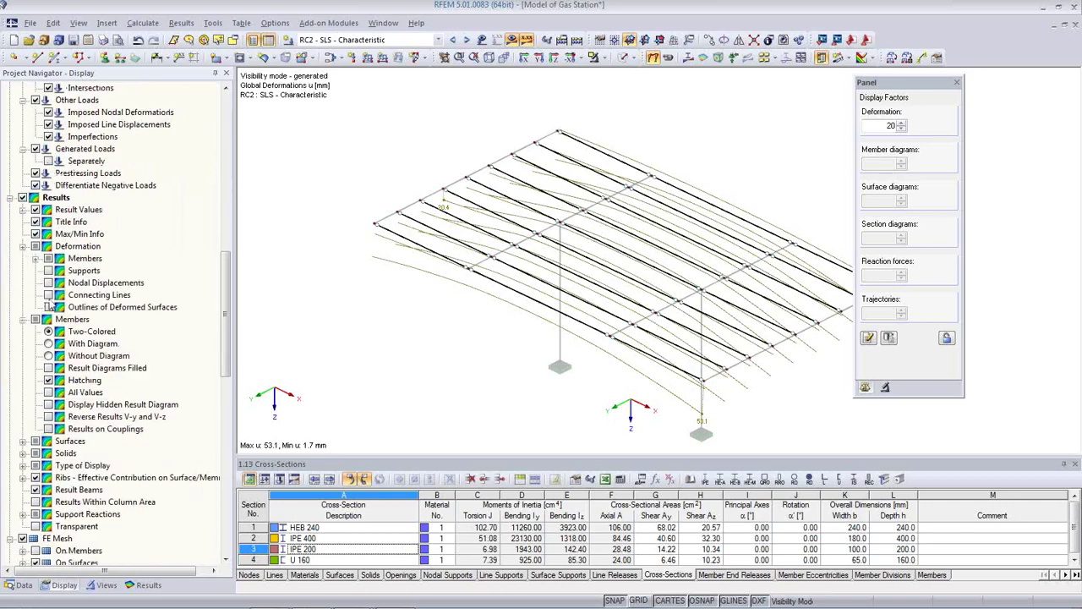
left_click(35, 258)
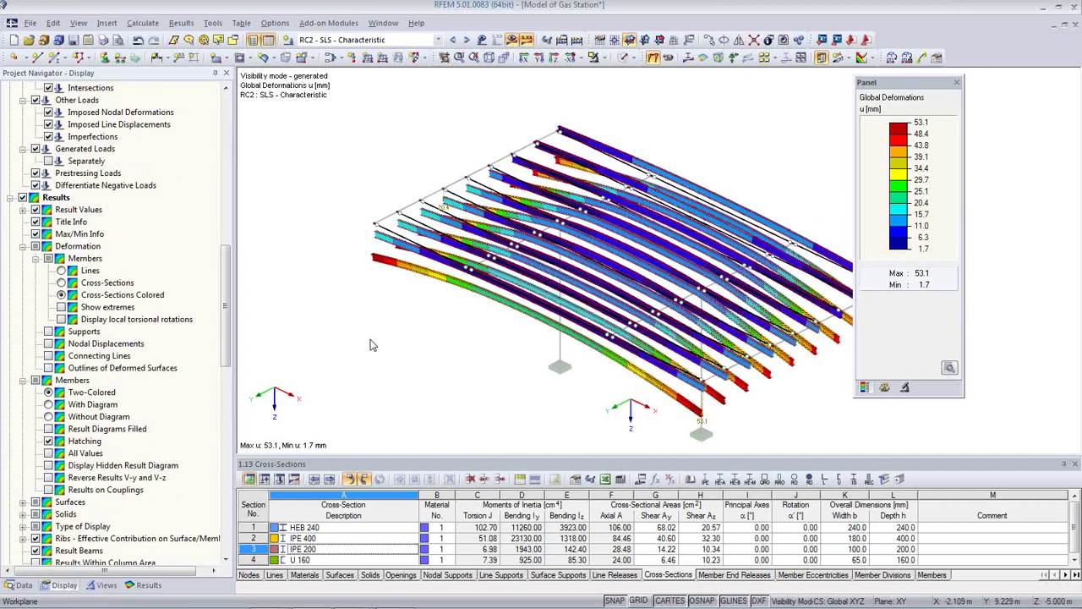
- Turn off the visibility mode to show the whole model and add its global deformation graphic to printout report PR1
left_click(103, 584)
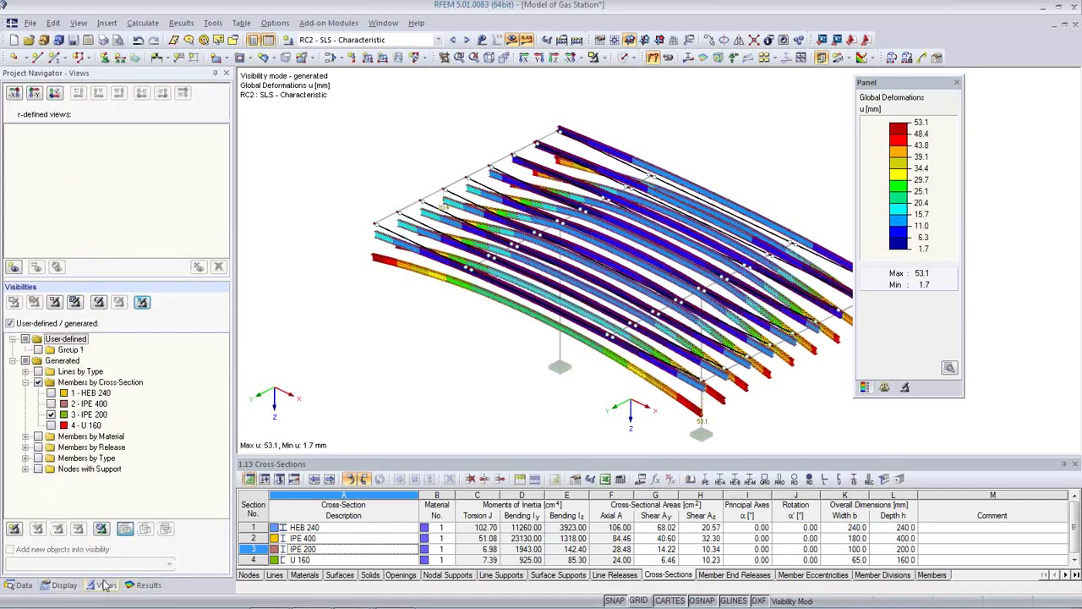
left_click(142, 302)
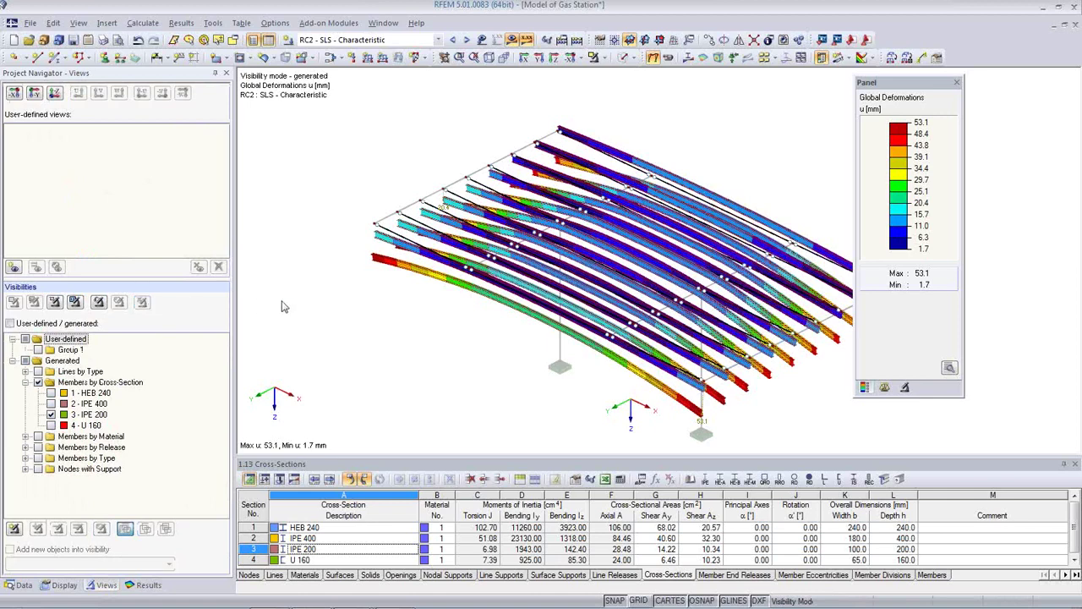
middle_click_drag(553, 369, 523, 341)
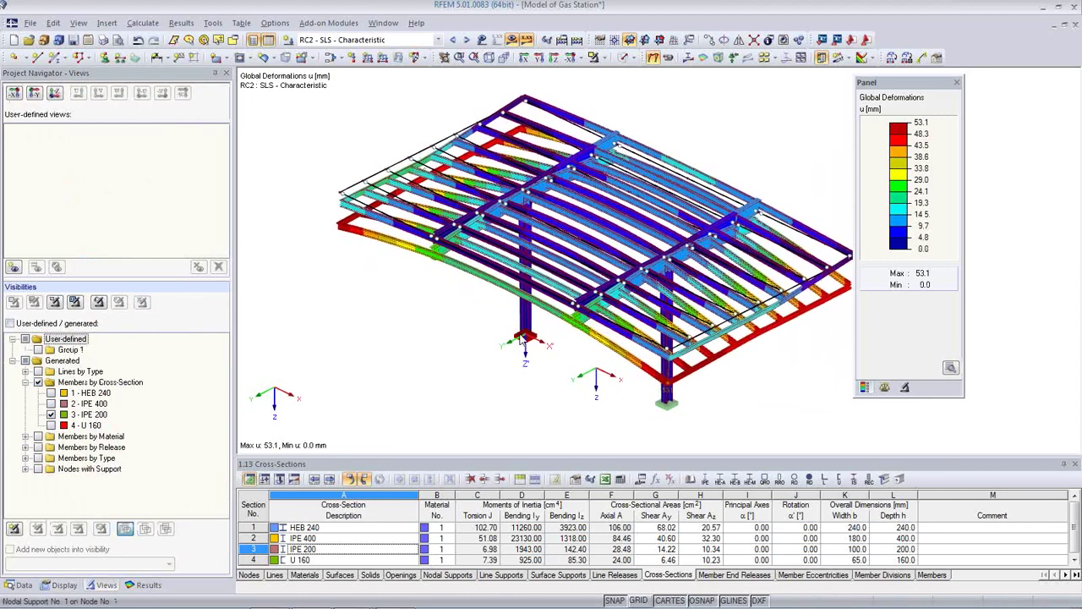
middle_click_drag(648, 355, 604, 362)
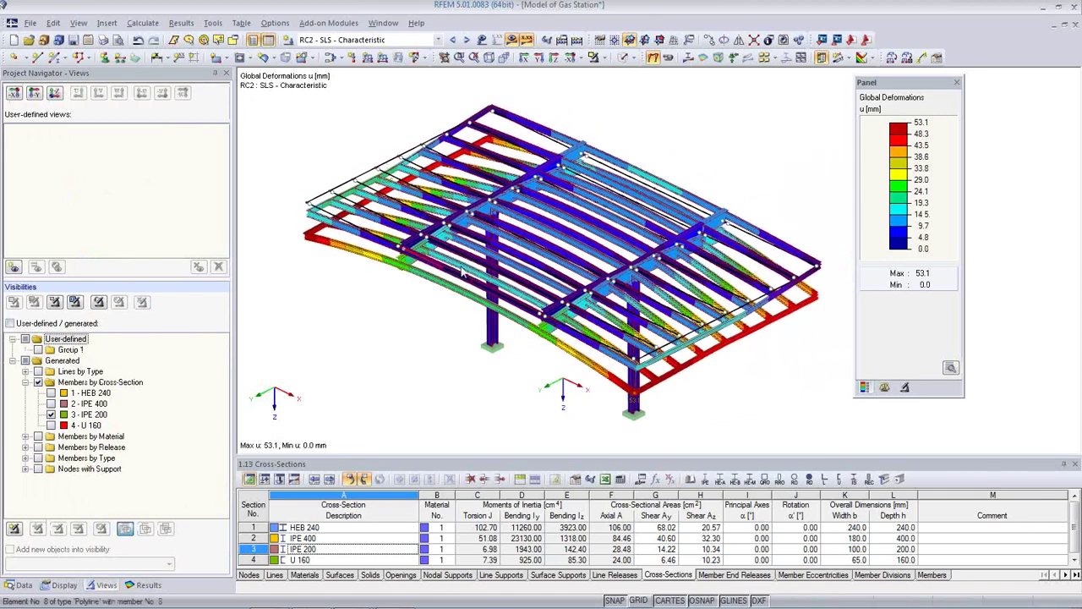
left_click(103, 41)
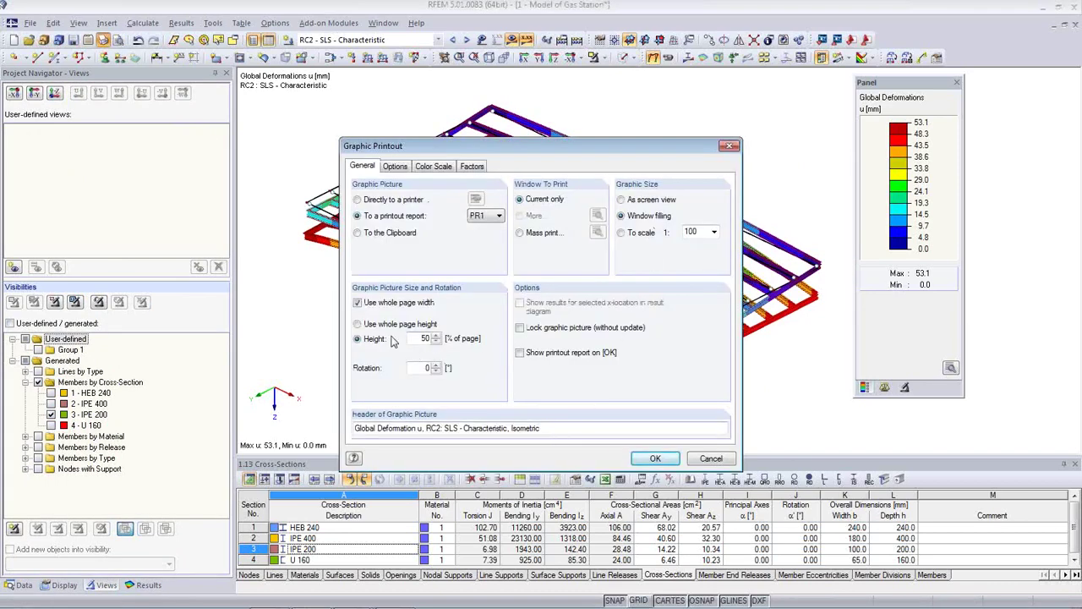
left_click(657, 461)
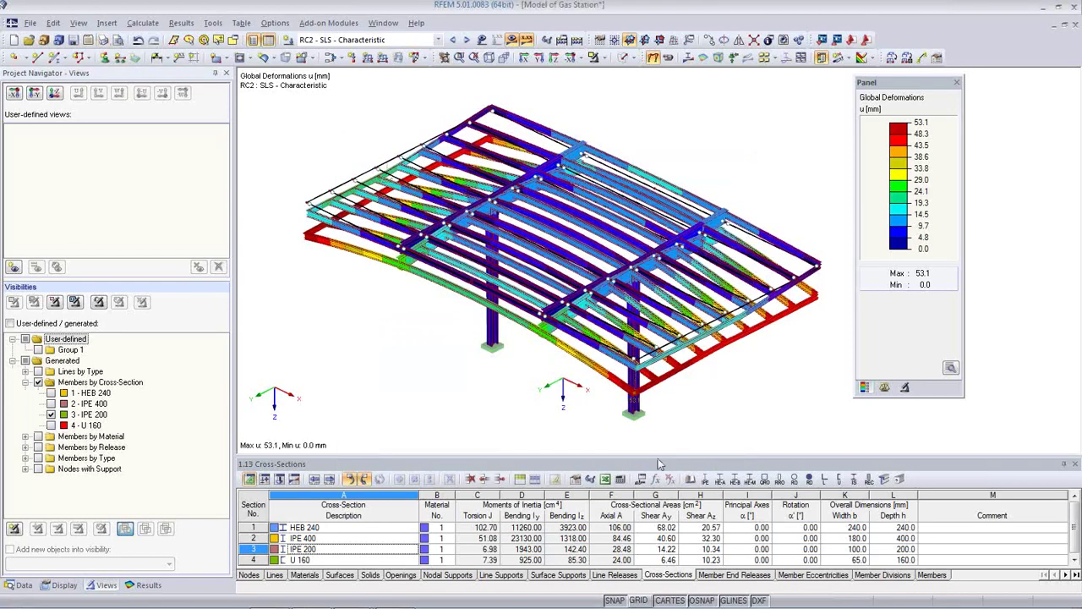
- Switch to the wireframe display, hide the results, and dimension the three segments of the long roof edge in X at about 3.7 m offset
left_click(624, 57)
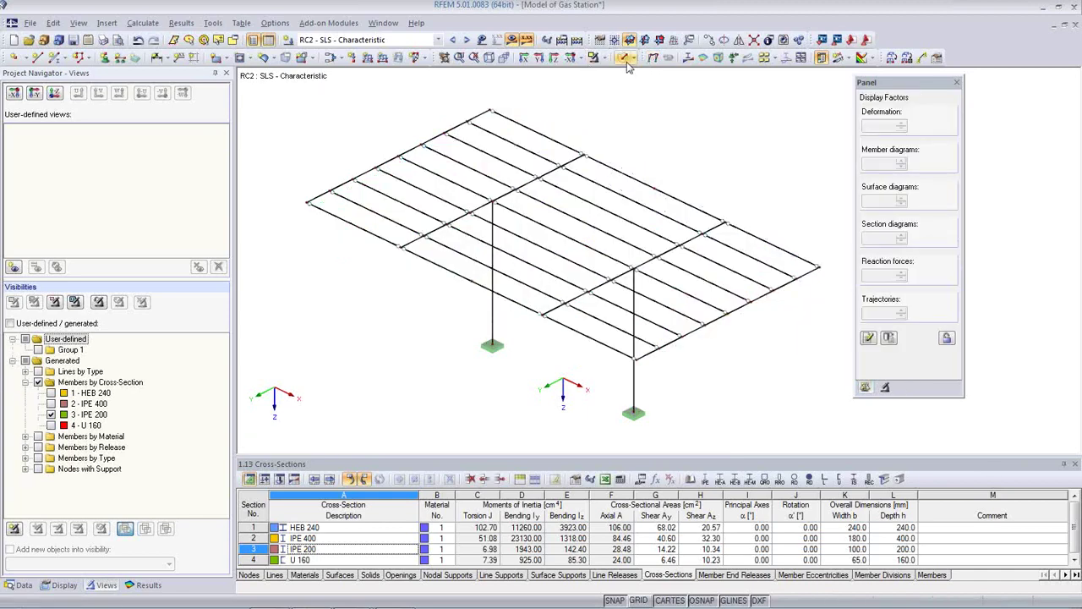
left_click(511, 41)
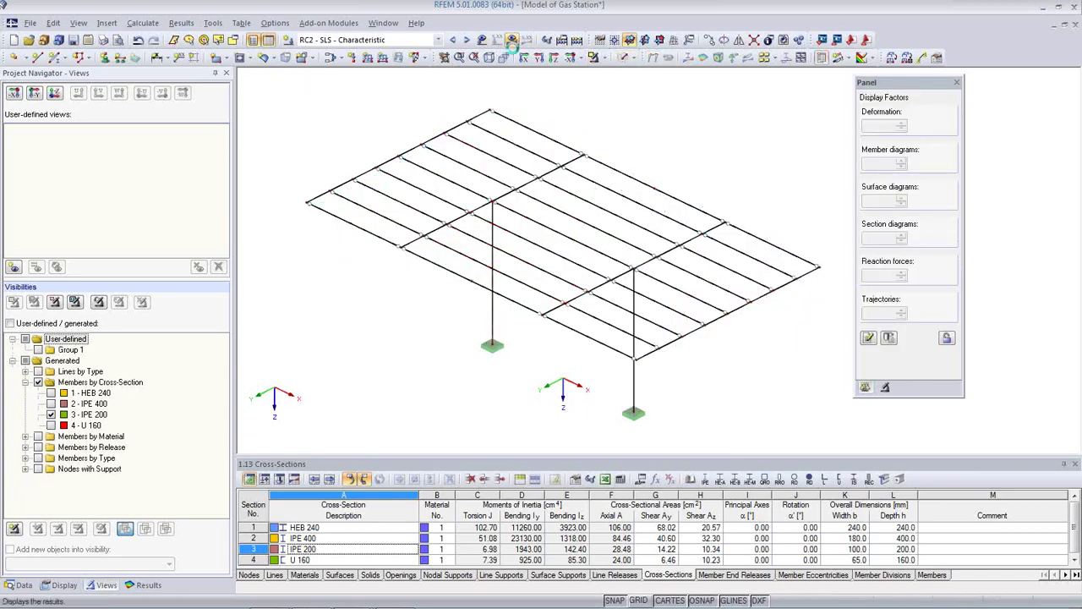
left_click(157, 57)
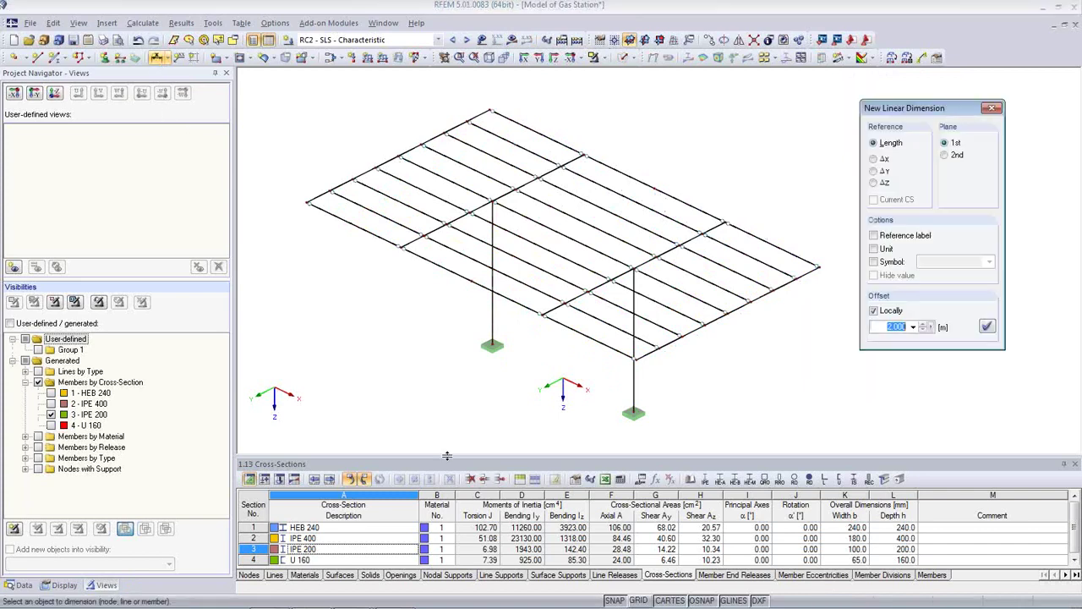
left_click(350, 225)
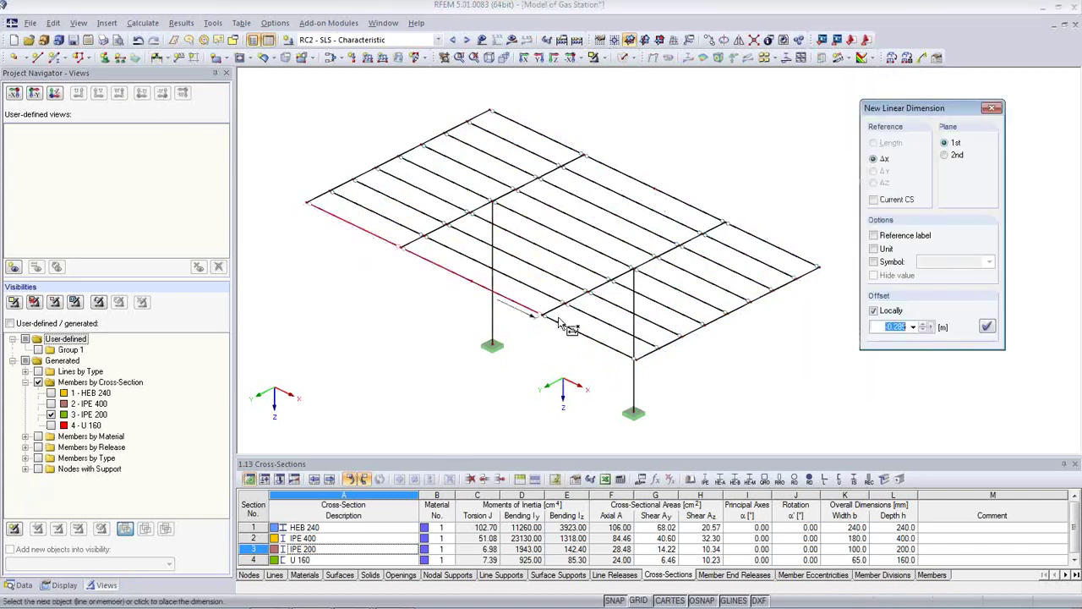
left_click(597, 342)
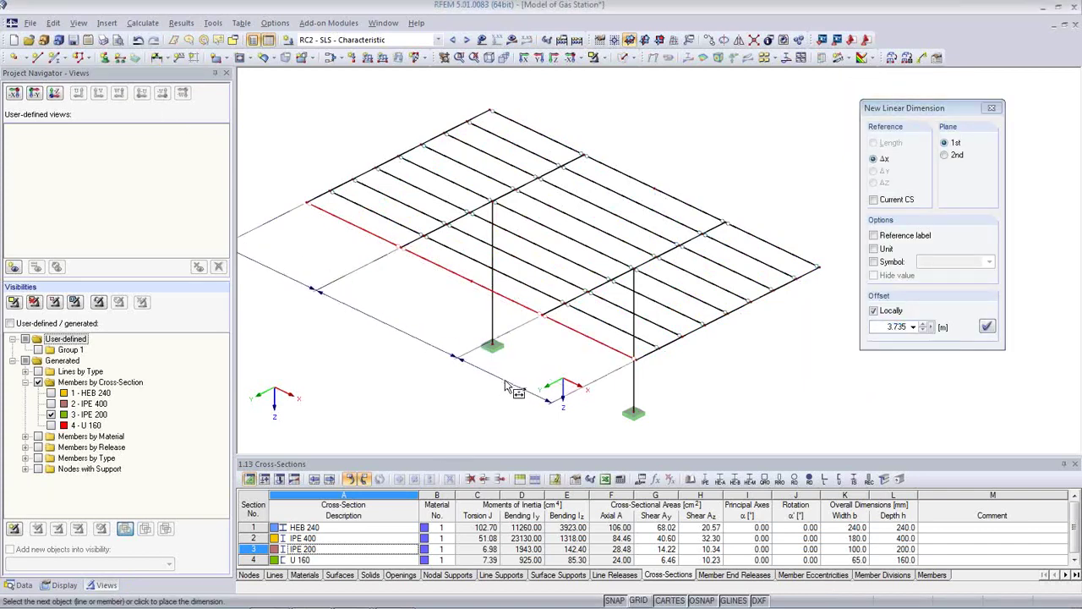
left_click(507, 387)
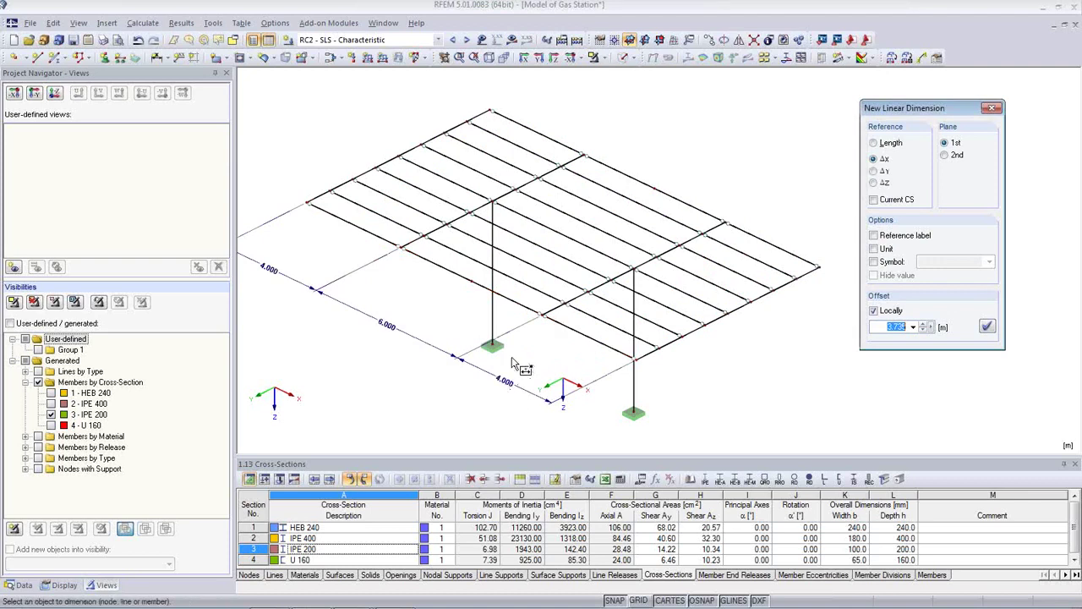
- Dimension the X spacing of the two column bases and the Z height of the front column, placing the height dimension in the 2nd plane
left_click(628, 410)
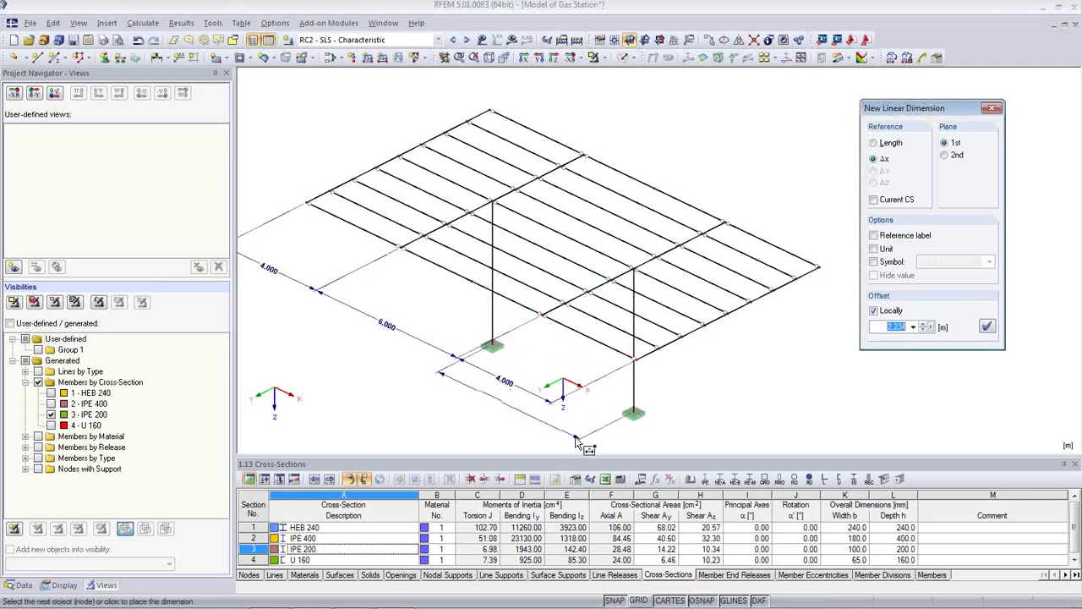
left_click(575, 441)
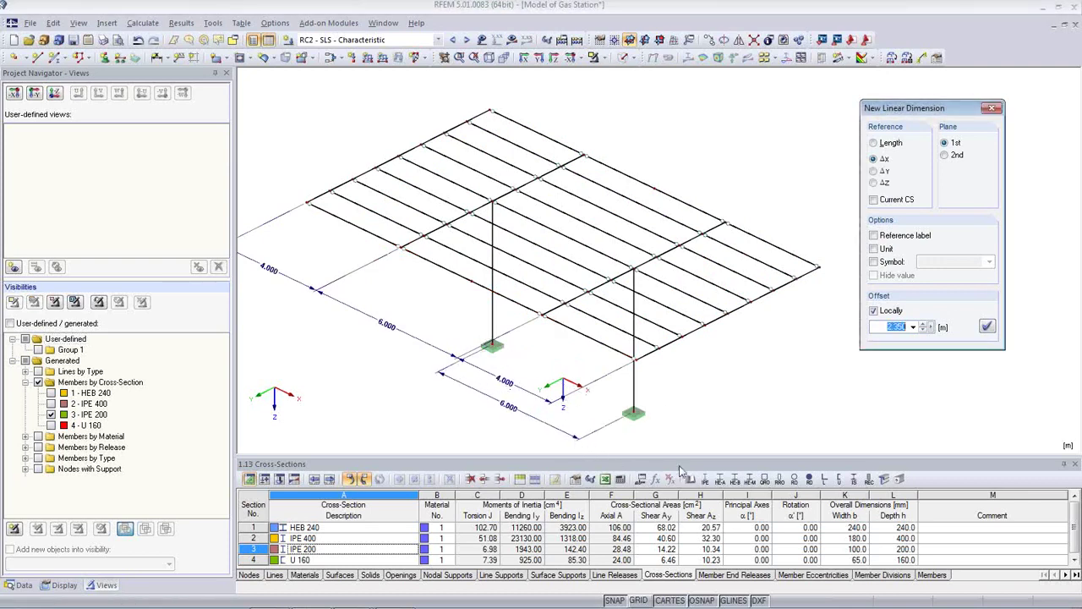
left_click(651, 403)
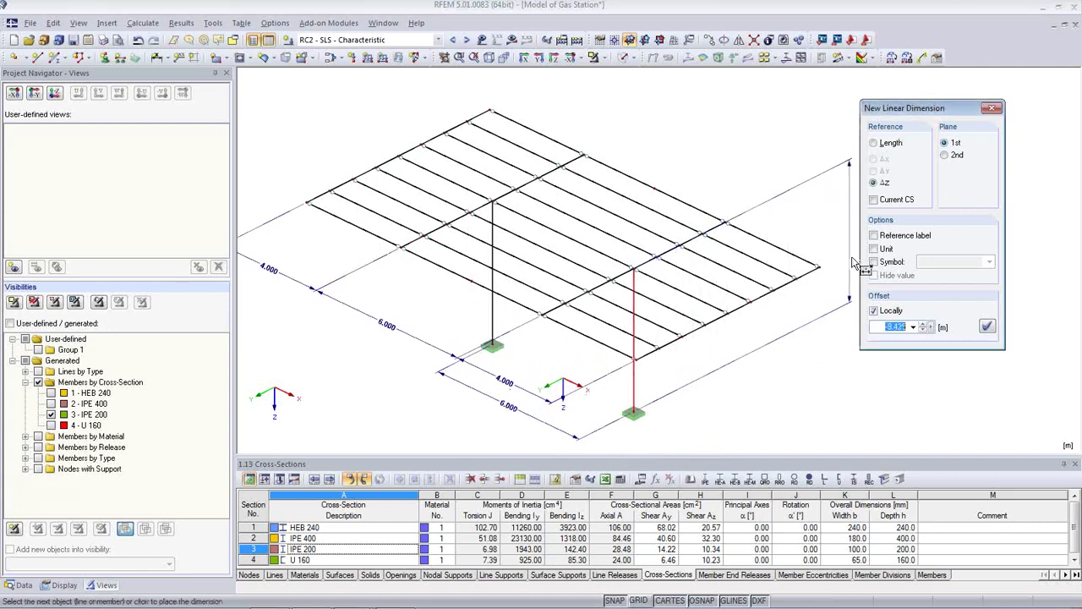
left_click(945, 156)
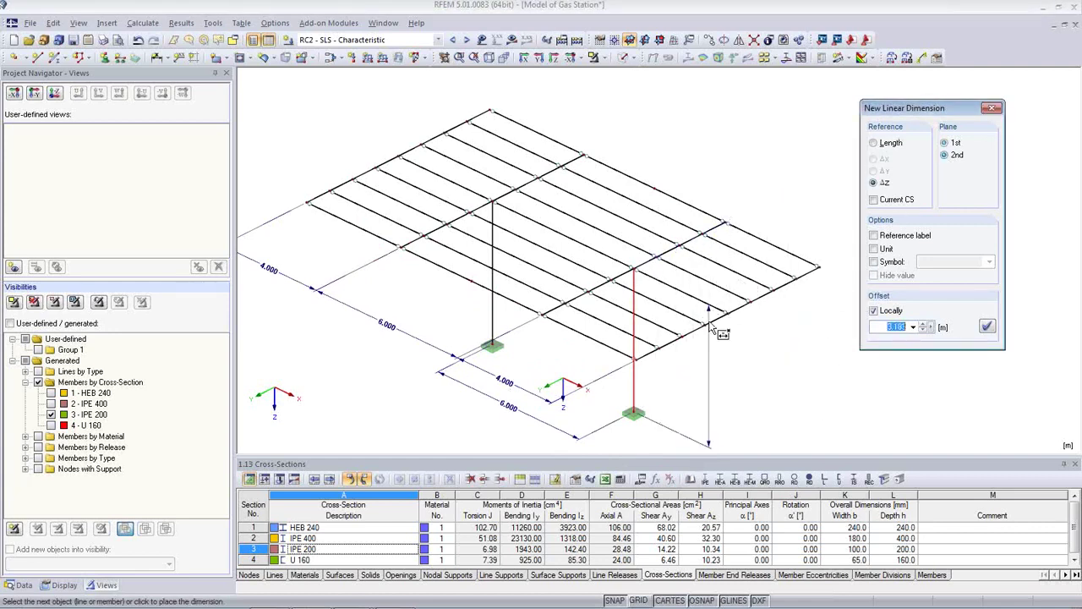
left_click(760, 377)
middle_click_drag(760, 377, 756, 318)
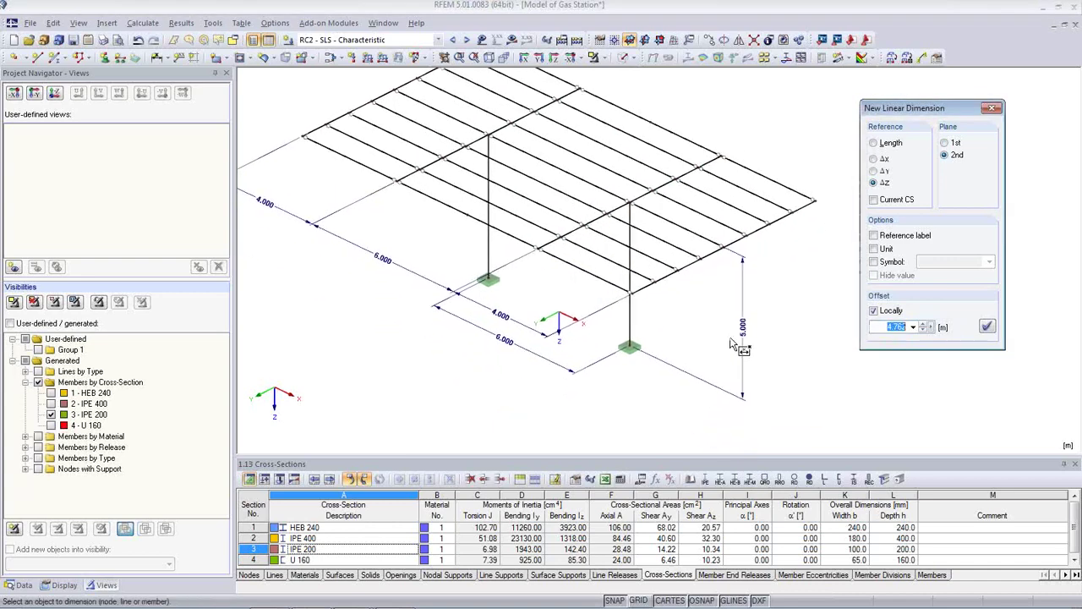
- Dimension the short roof edge in Y in the 1st plane and increase the local offset of that dimension
left_click(696, 262)
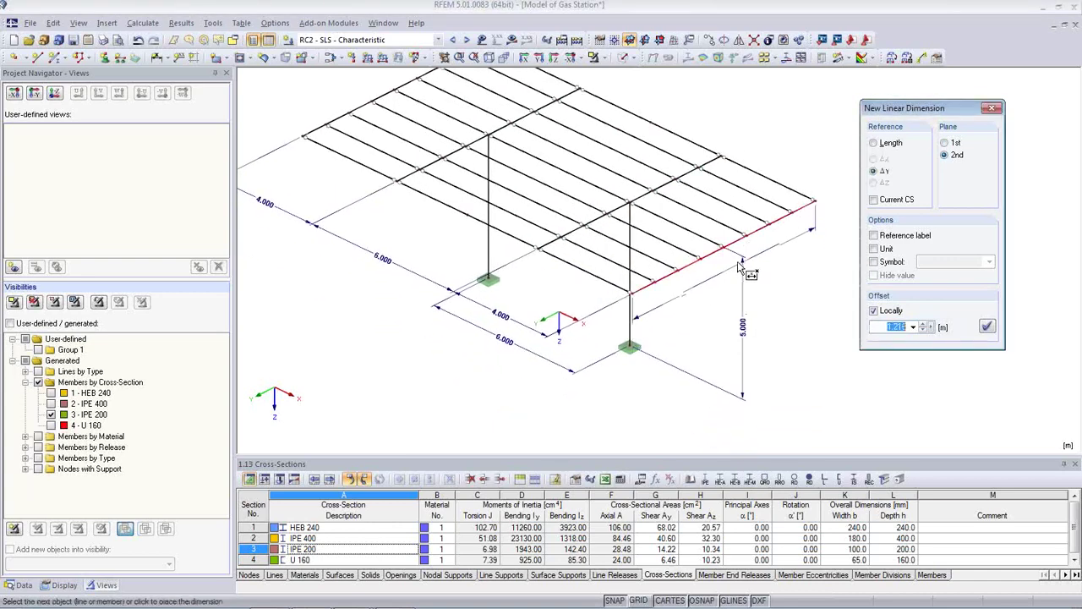
left_click(945, 144)
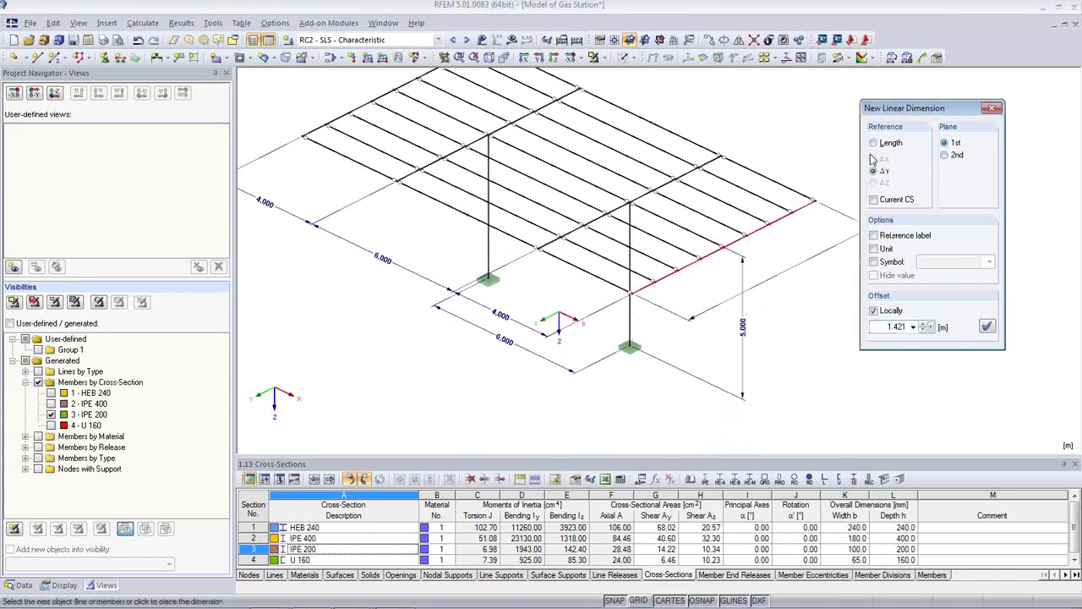
left_click(807, 304)
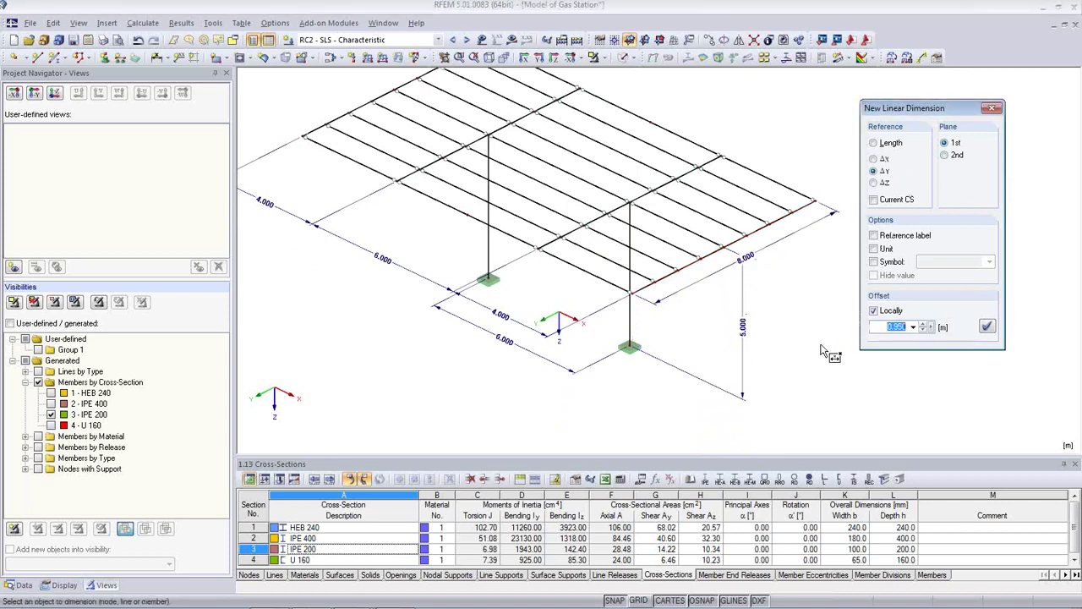
key("Escape")
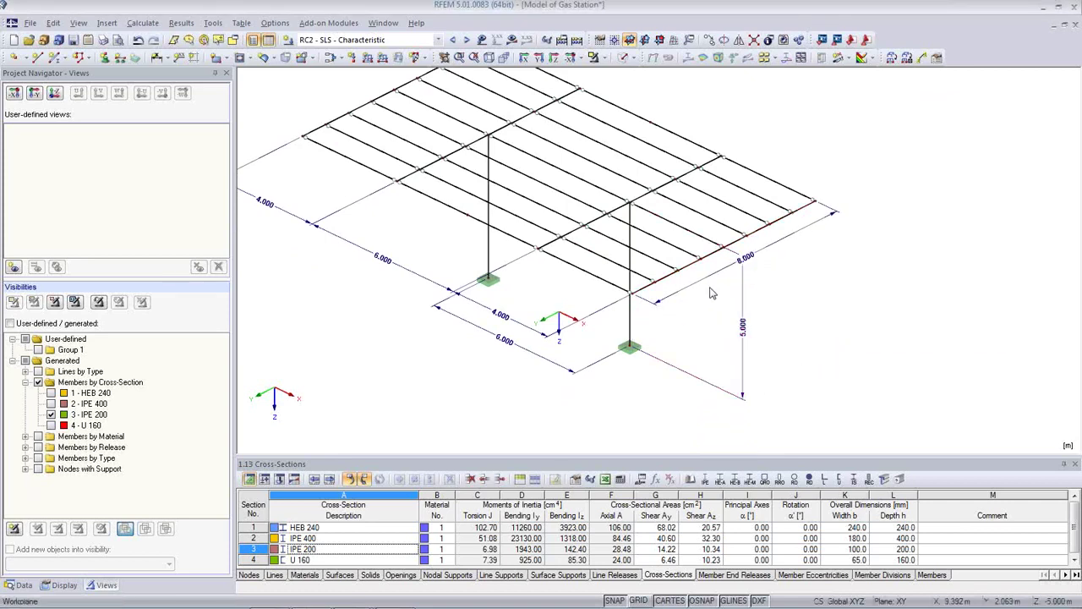
double_click(708, 281)
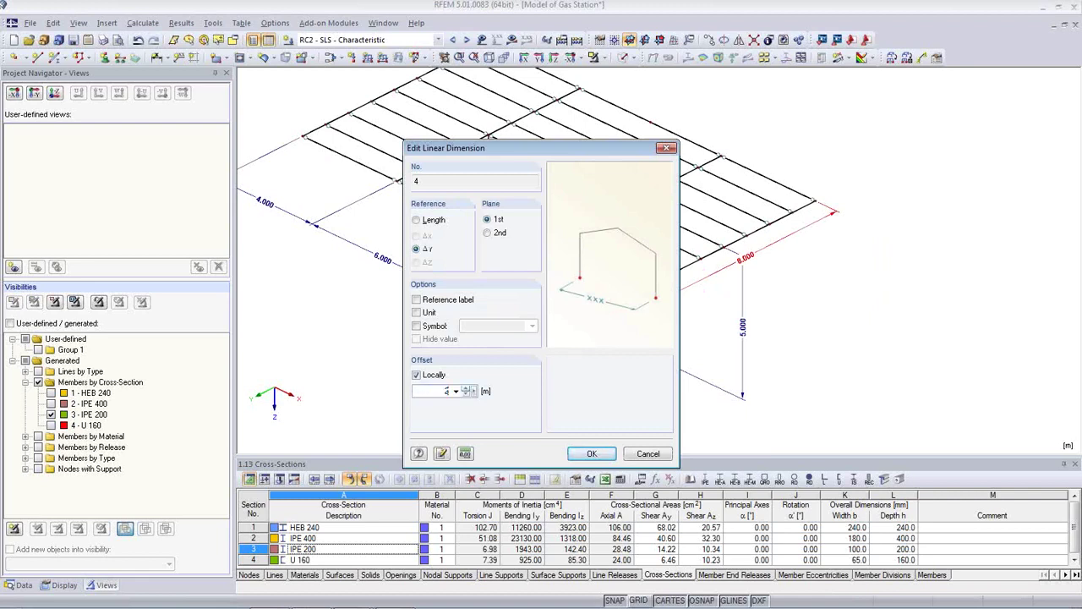
left_click(592, 454)
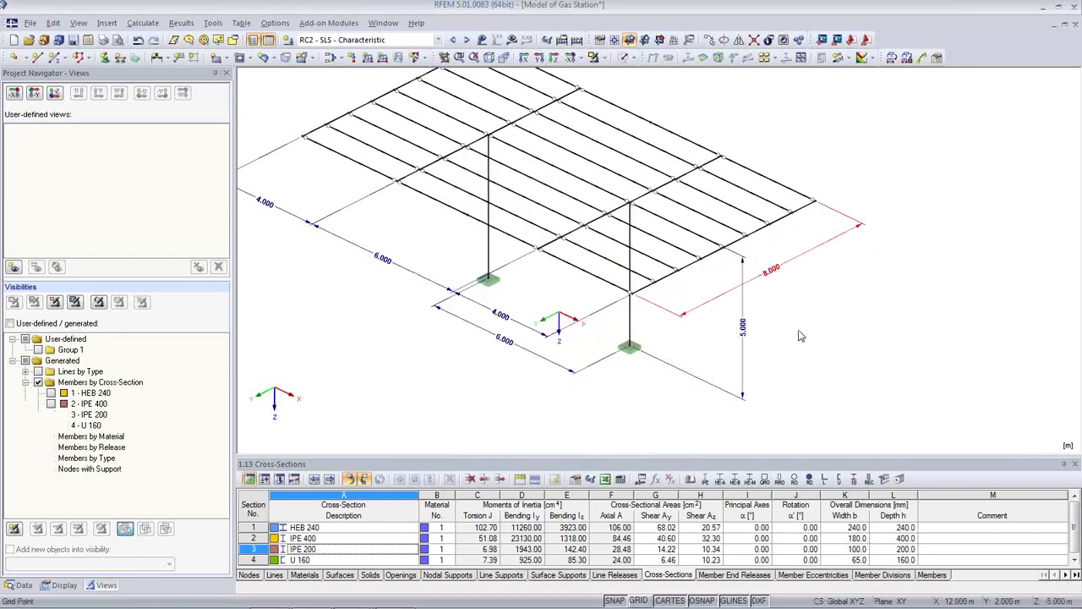
- Display the members as a solid model and send the dimensioned isometric graphic to printout report PR1, opening the report
scroll(860, 367, "up", 2)
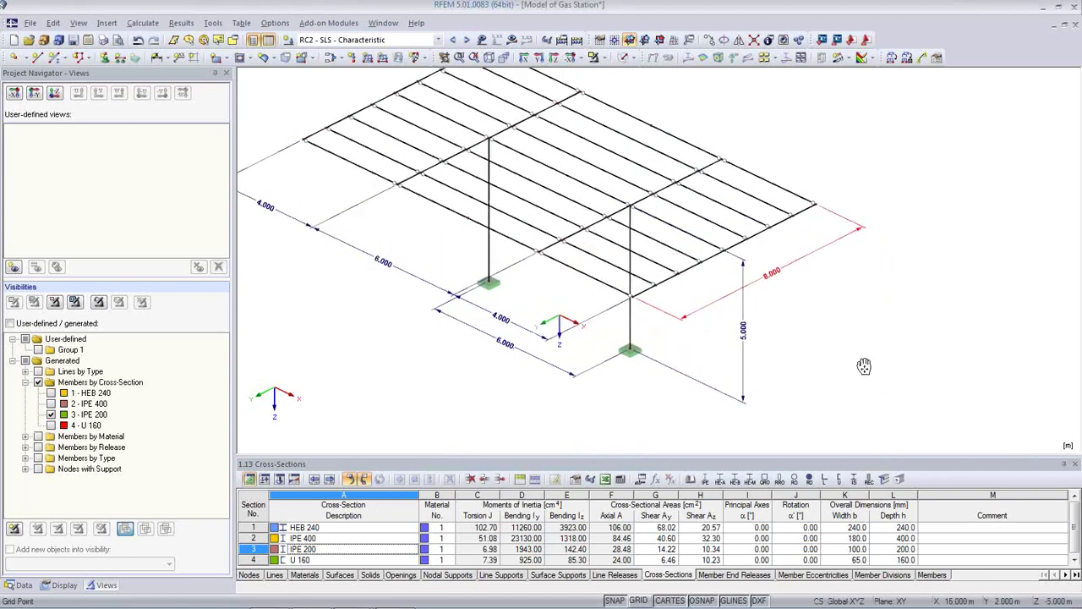
scroll(867, 383, "down", 1)
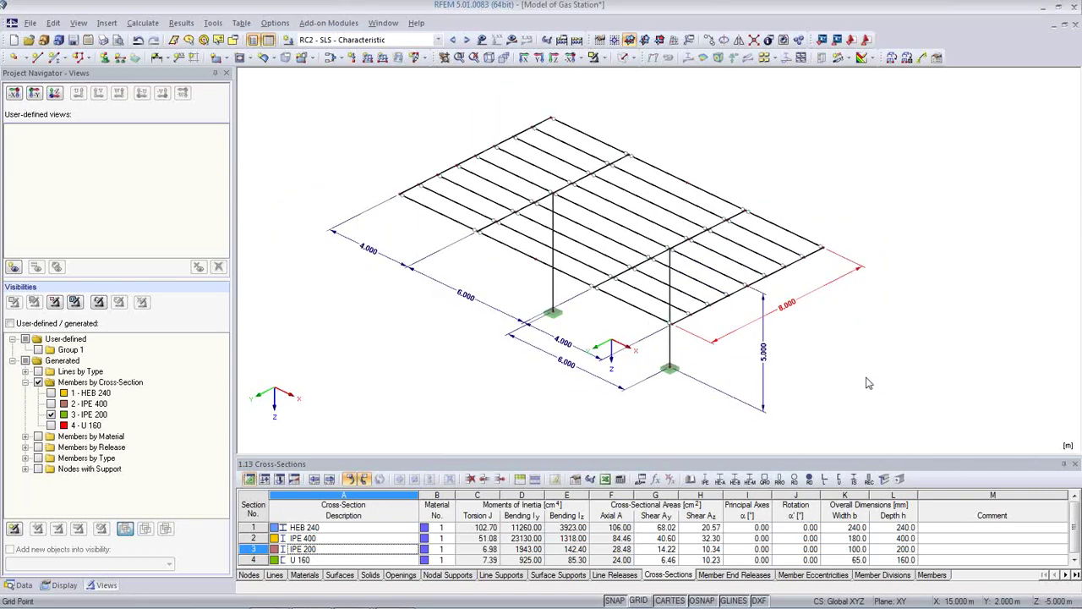
middle_click_drag(878, 383, 906, 352, "ctrl")
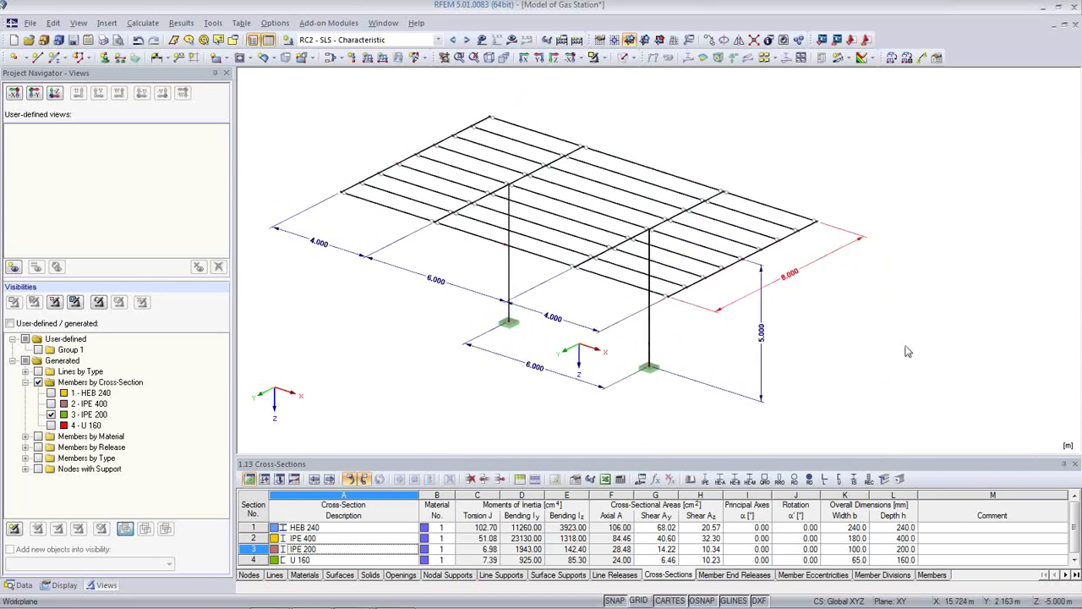
left_click(622, 56)
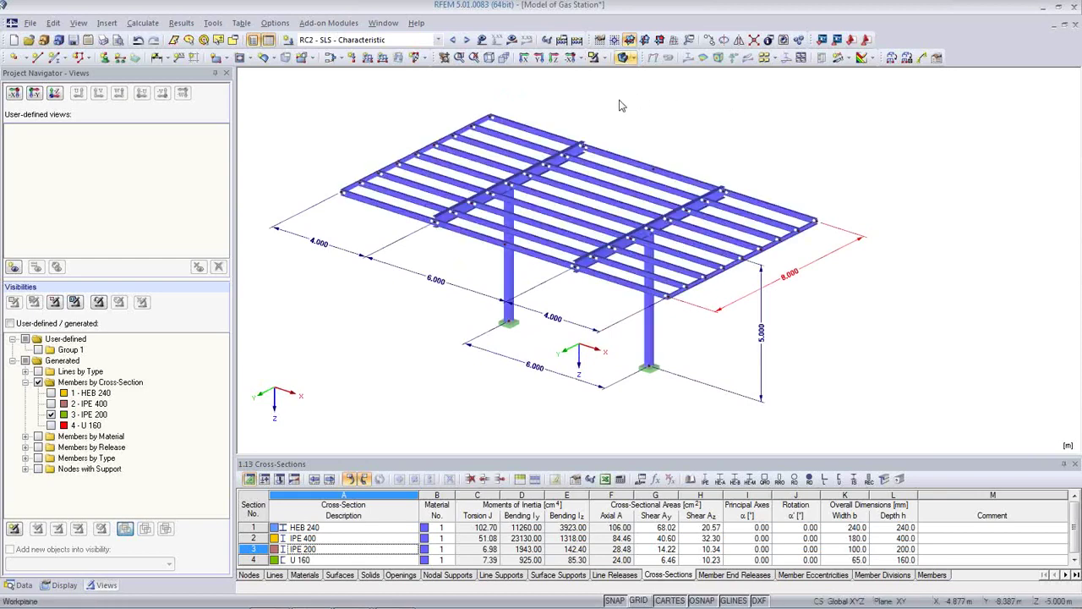
left_click(103, 40)
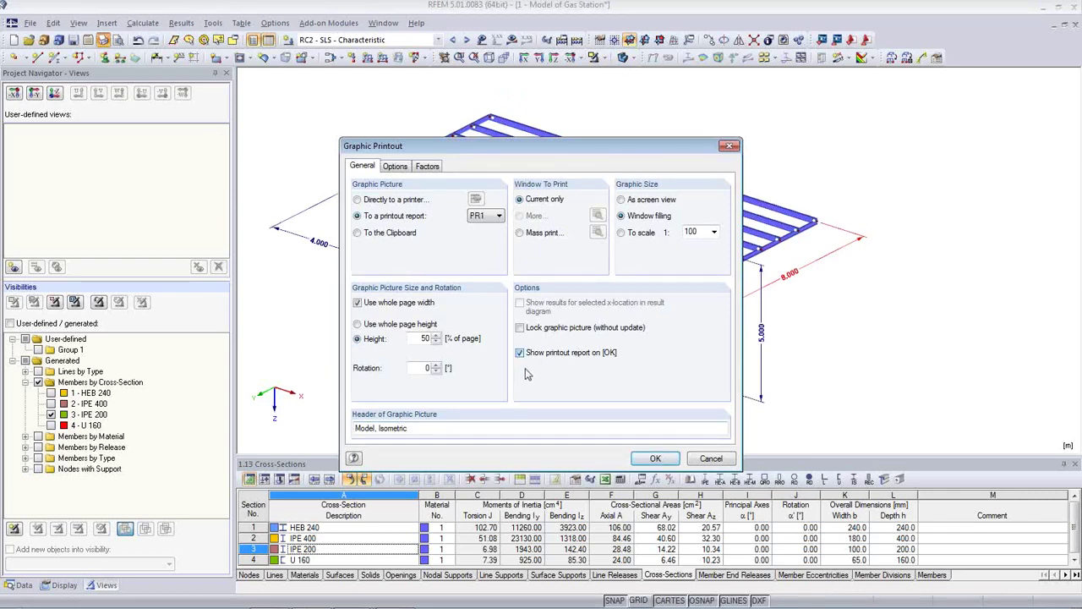
left_click(657, 458)
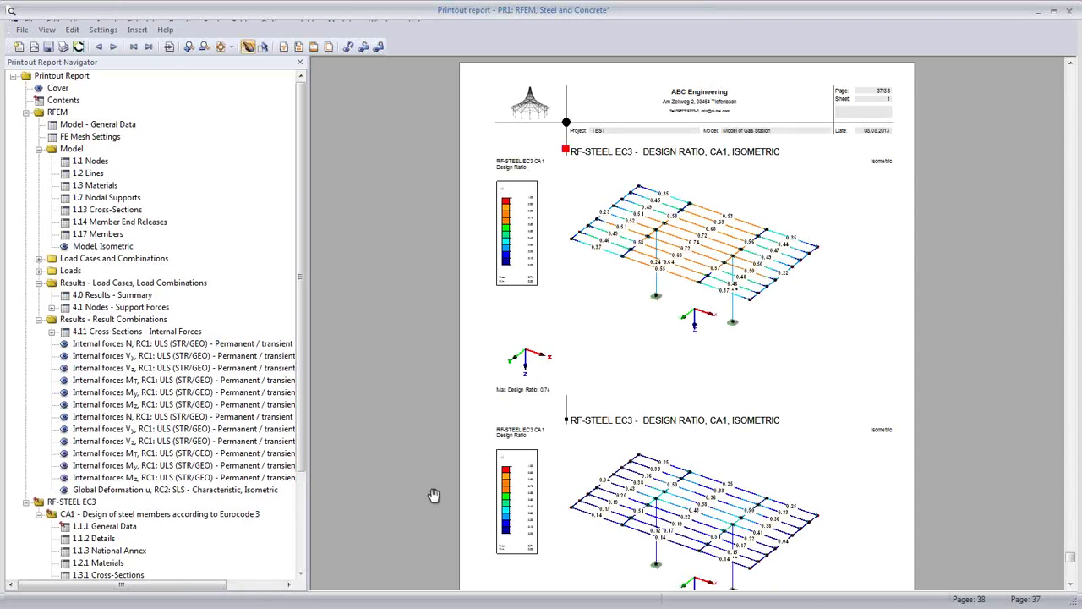
- Examine the RF-STEEL EC3 pages of the report, from the design ratio graphics back to the National Annex settings
scroll(634, 409, "down", 2)
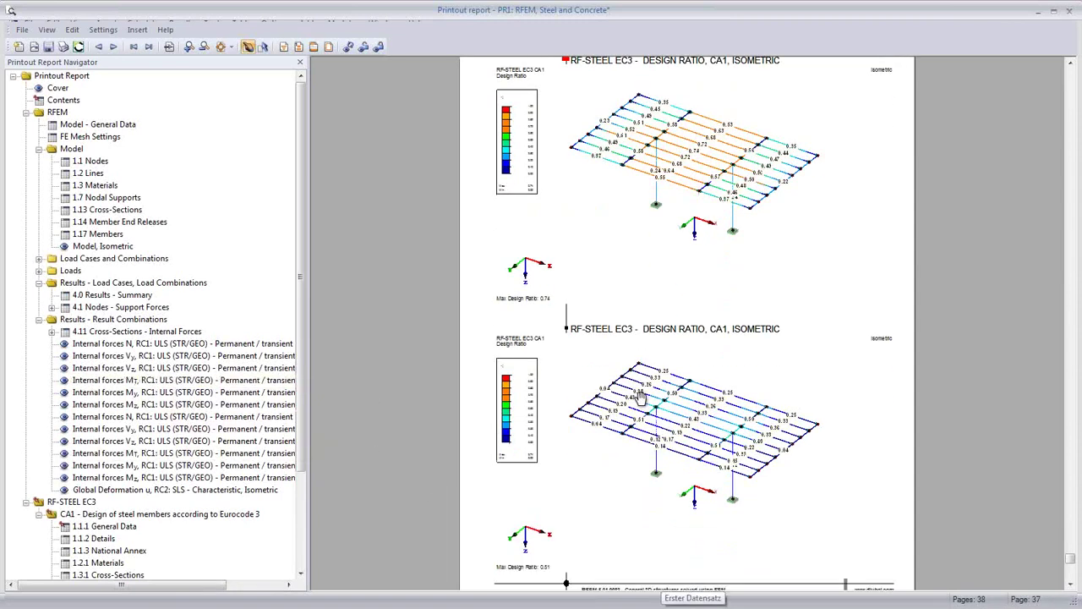
scroll(655, 364, "down", 10)
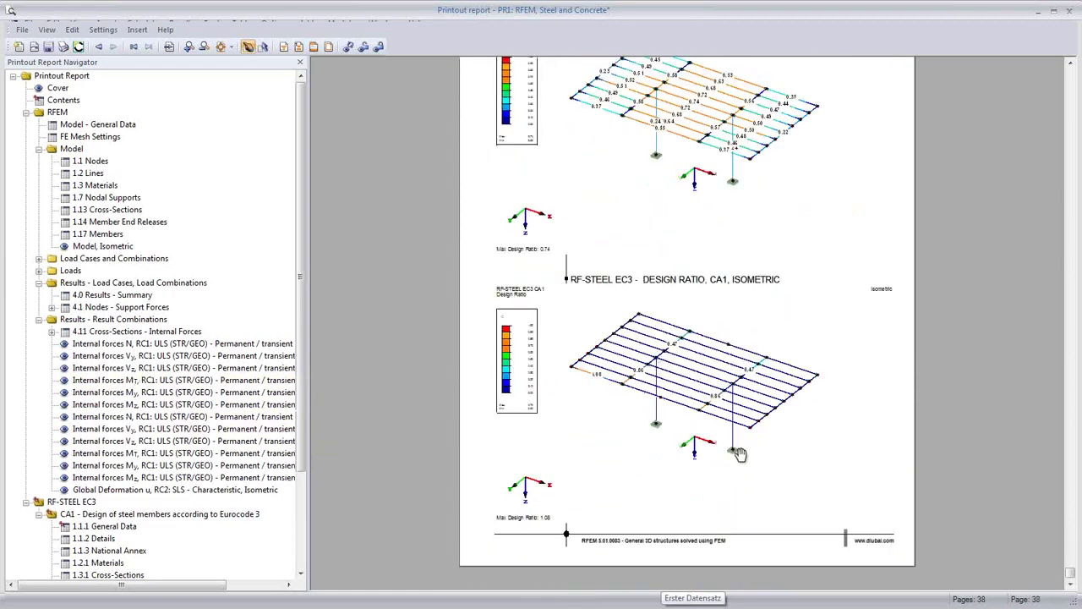
scroll(740, 454, "up", 20)
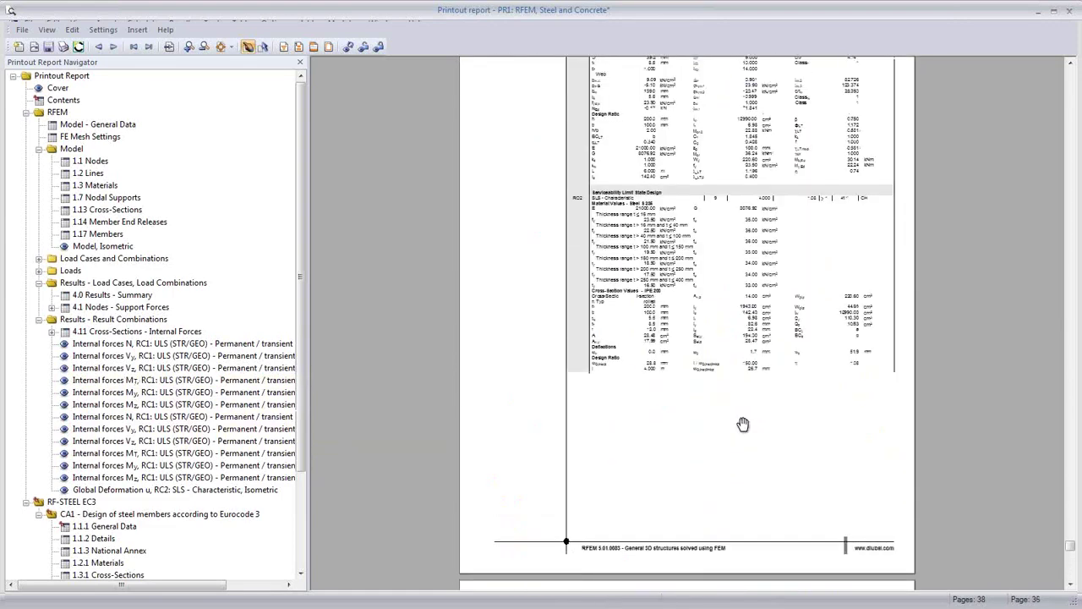
scroll(743, 423, "up", 10)
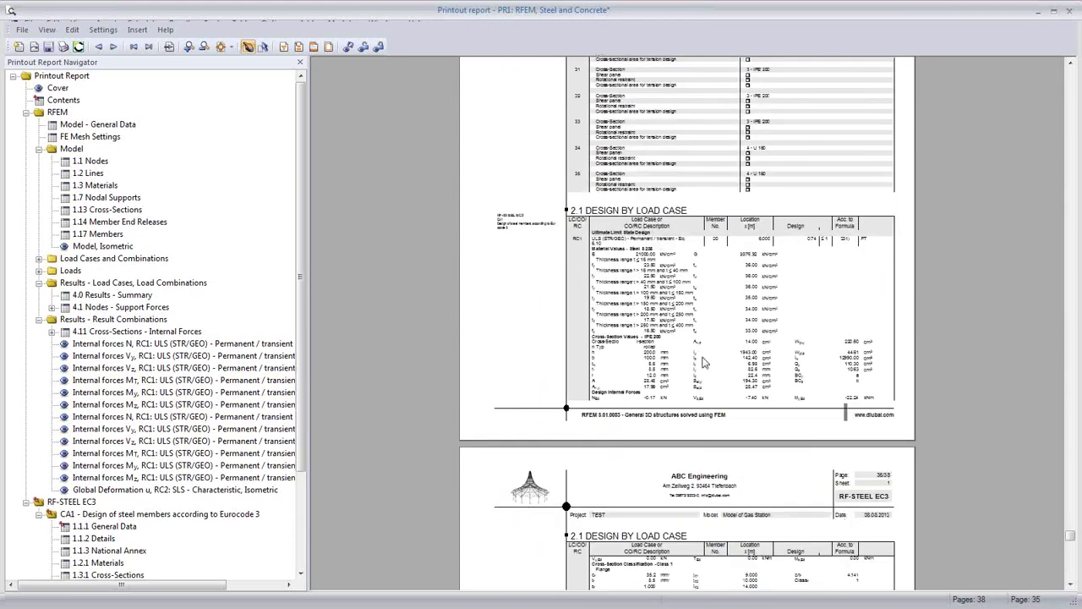
scroll(701, 359, "up", 5)
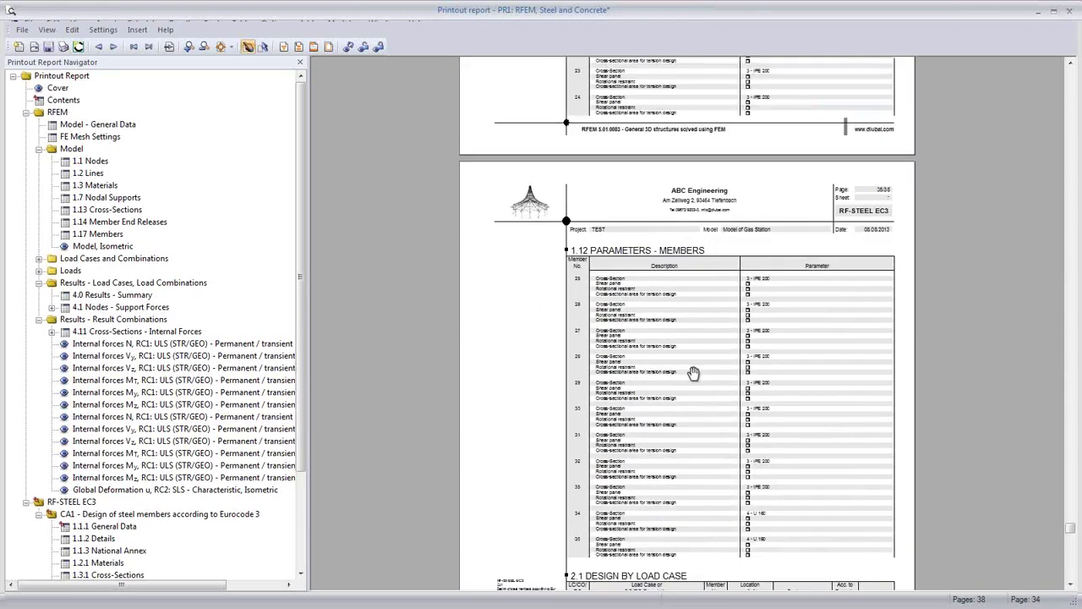
scroll(694, 373, "up", 1, "ctrl")
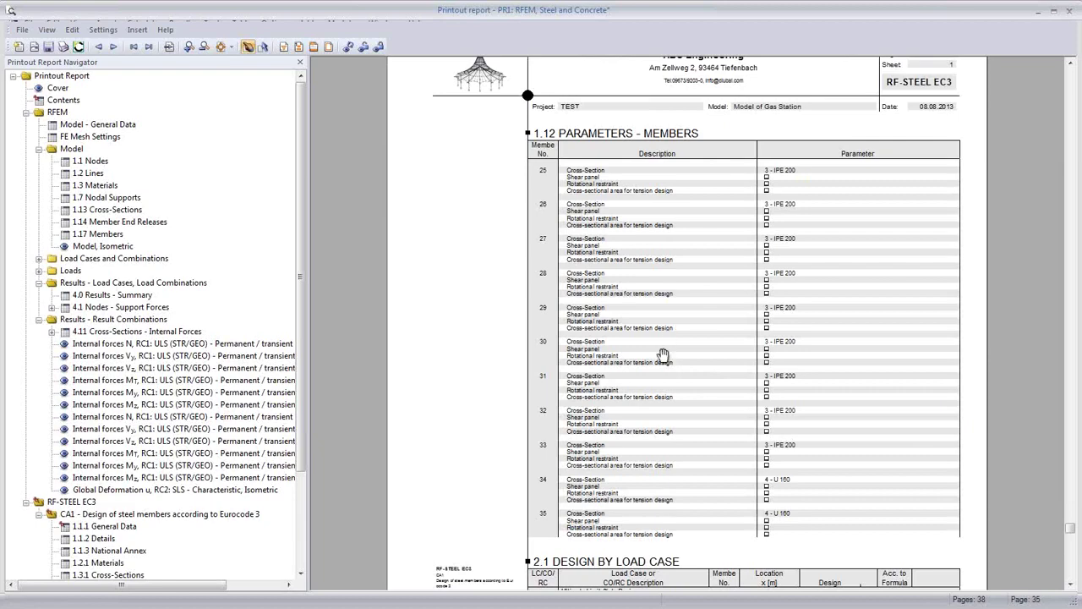
scroll(695, 300, "up", 10)
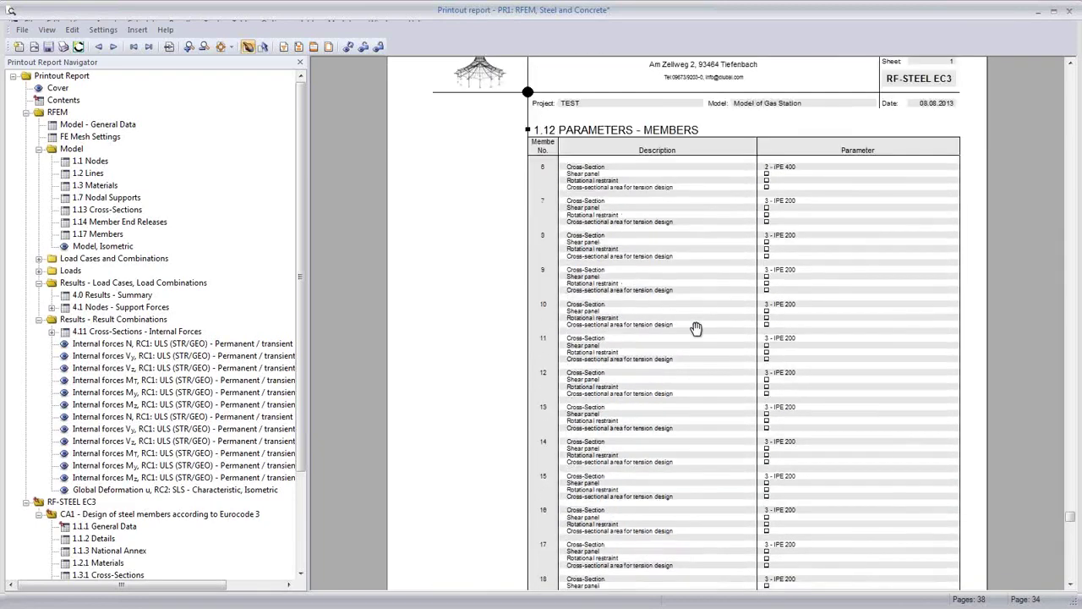
scroll(695, 328, "up", 10)
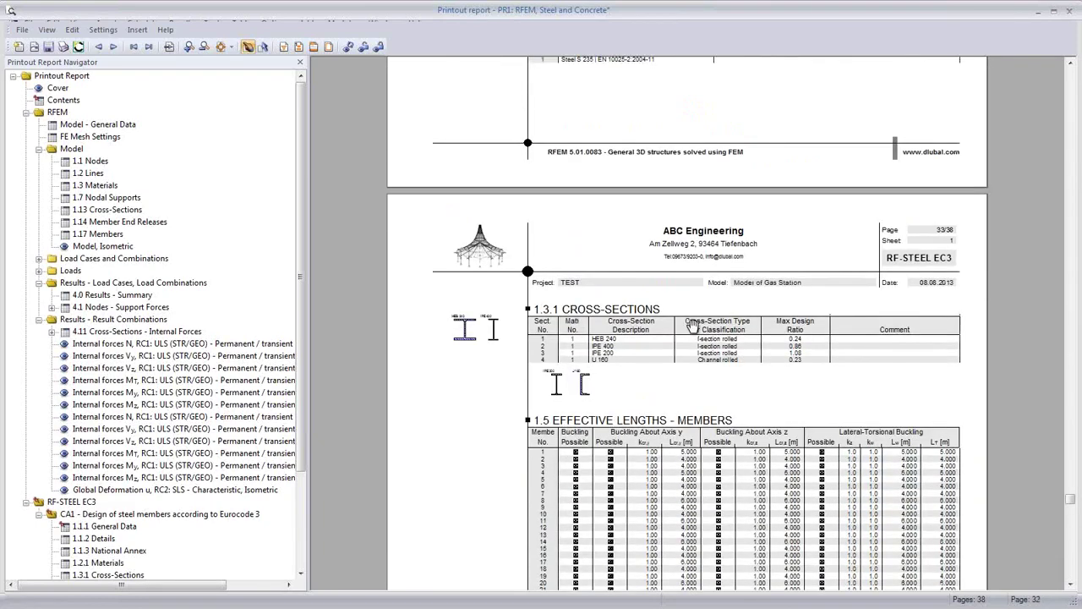
scroll(640, 342, "up", 5)
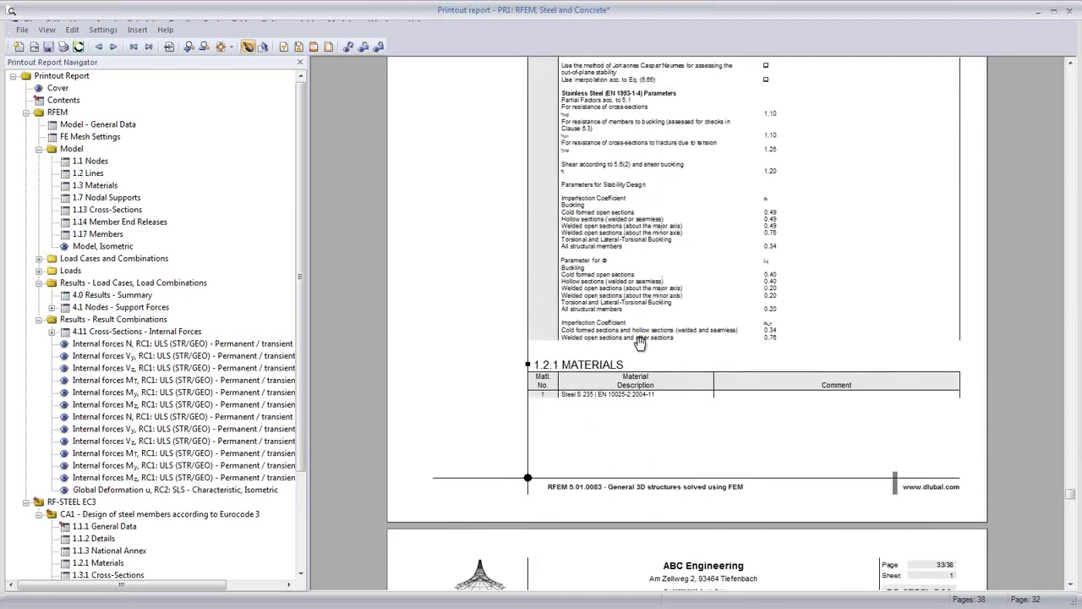
scroll(640, 341, "up", 10)
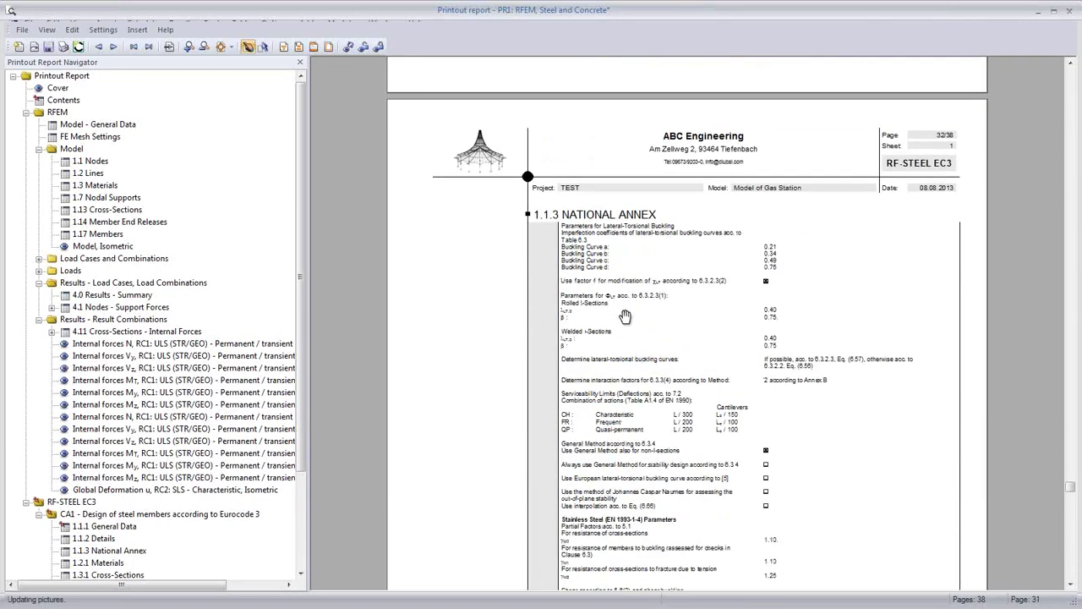
scroll(625, 316, "up", 3, "ctrl")
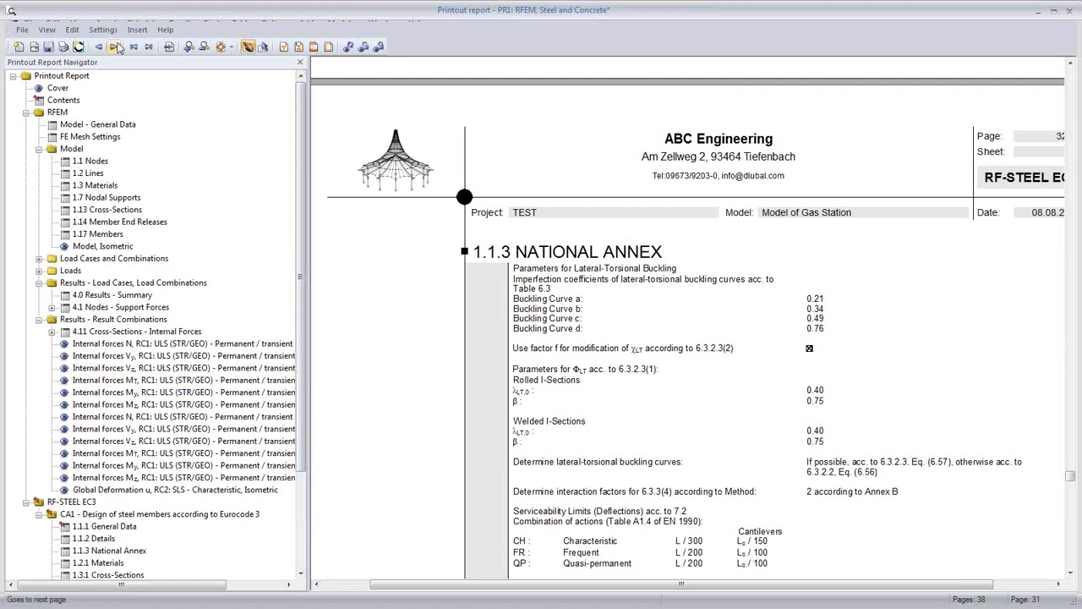
- Try the 100% zoom for the report preview and set it to Fit Page
left_click(46, 30)
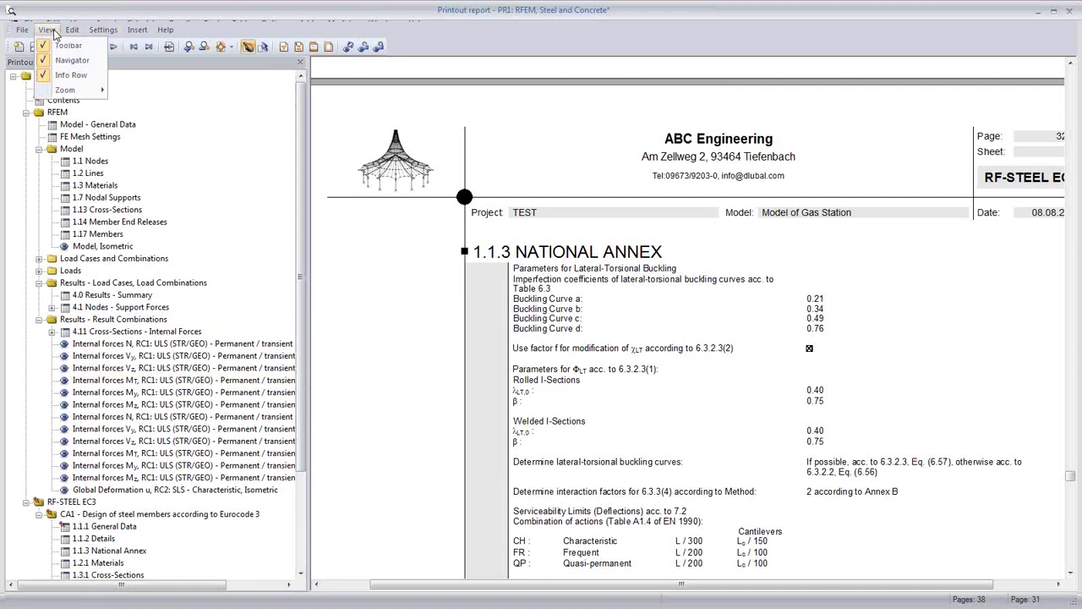
mouse_move(68, 89)
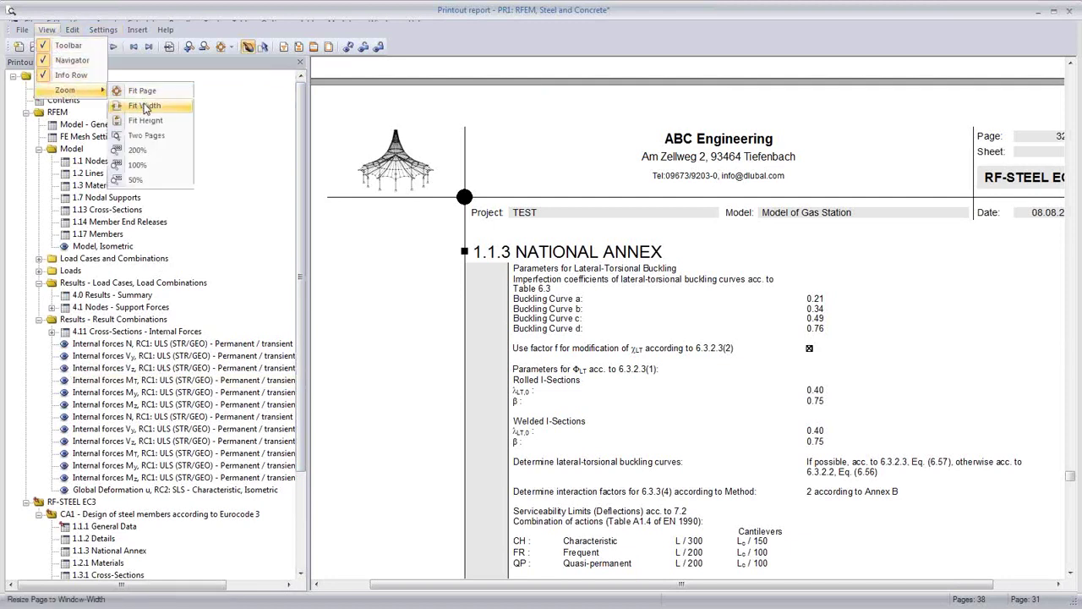
left_click(145, 166)
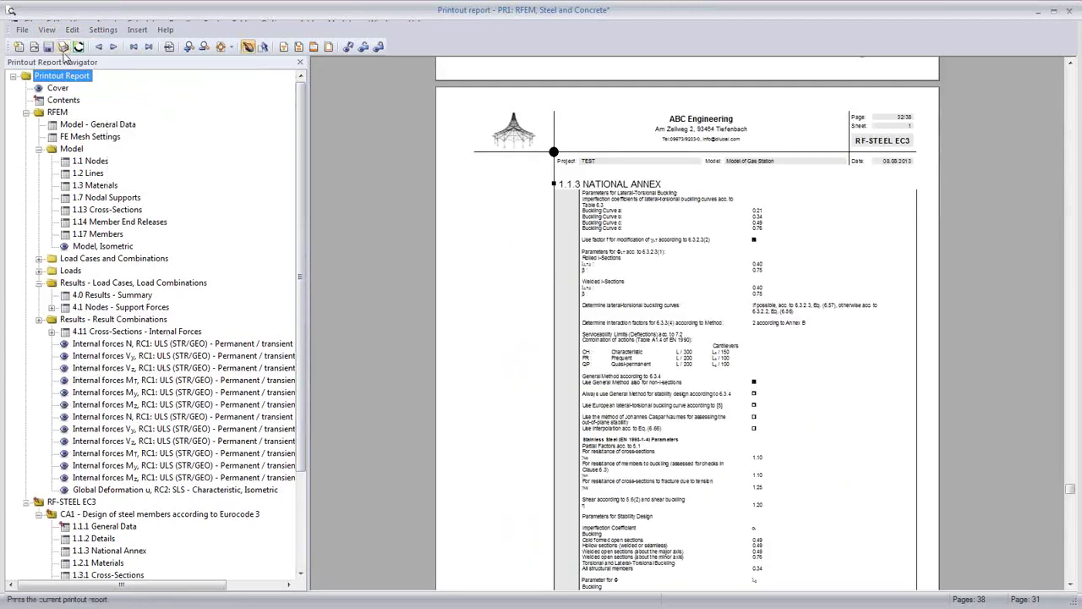
left_click(47, 30)
mouse_move(66, 90)
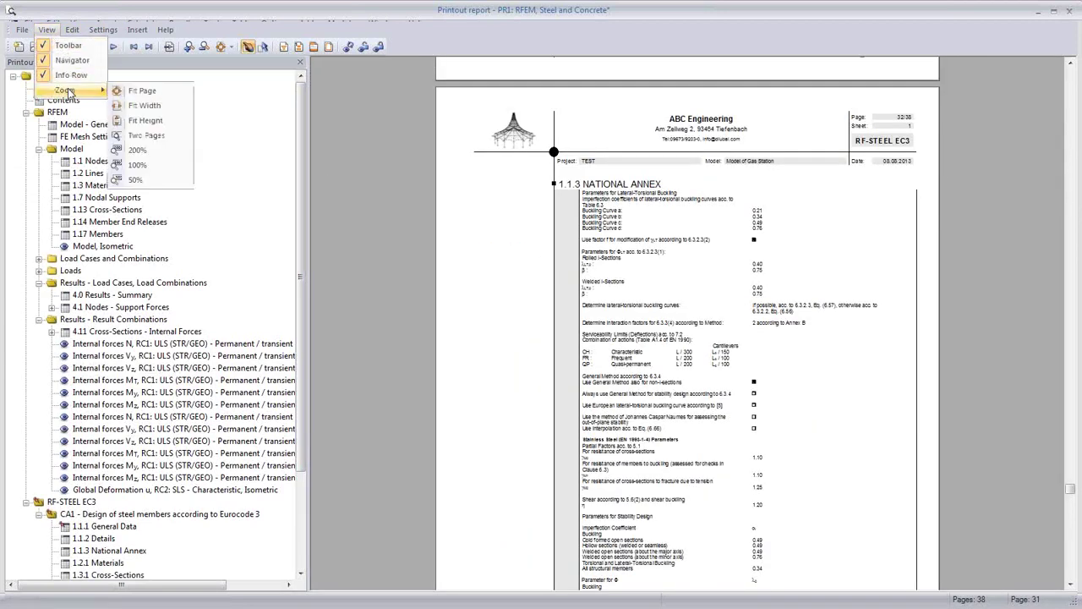
left_click(144, 92)
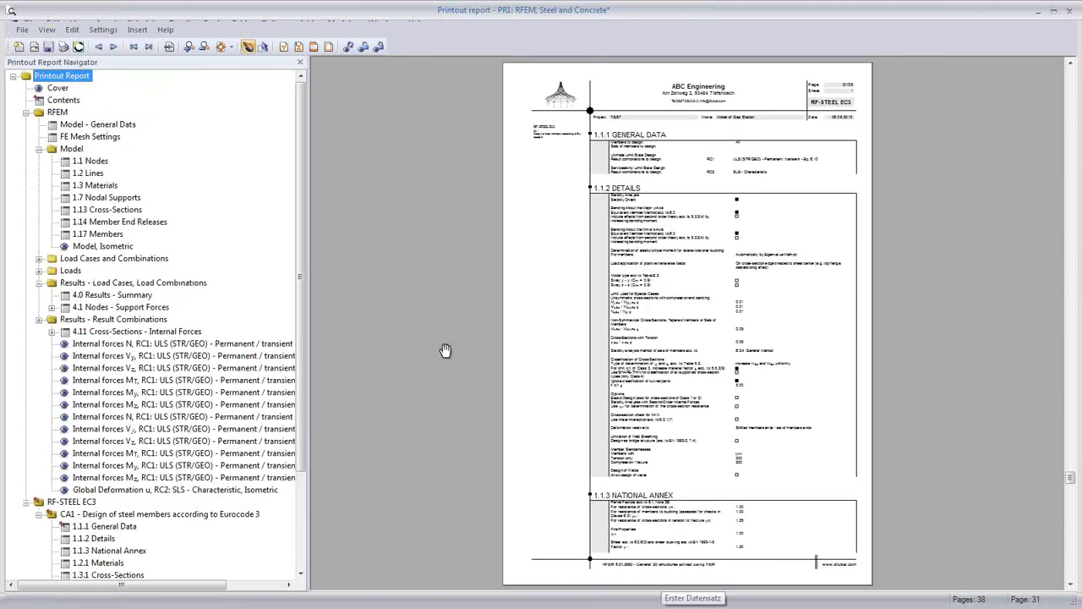
- Make the first internal forces N graphic of result combination RC1 start on a new page
left_click(138, 345)
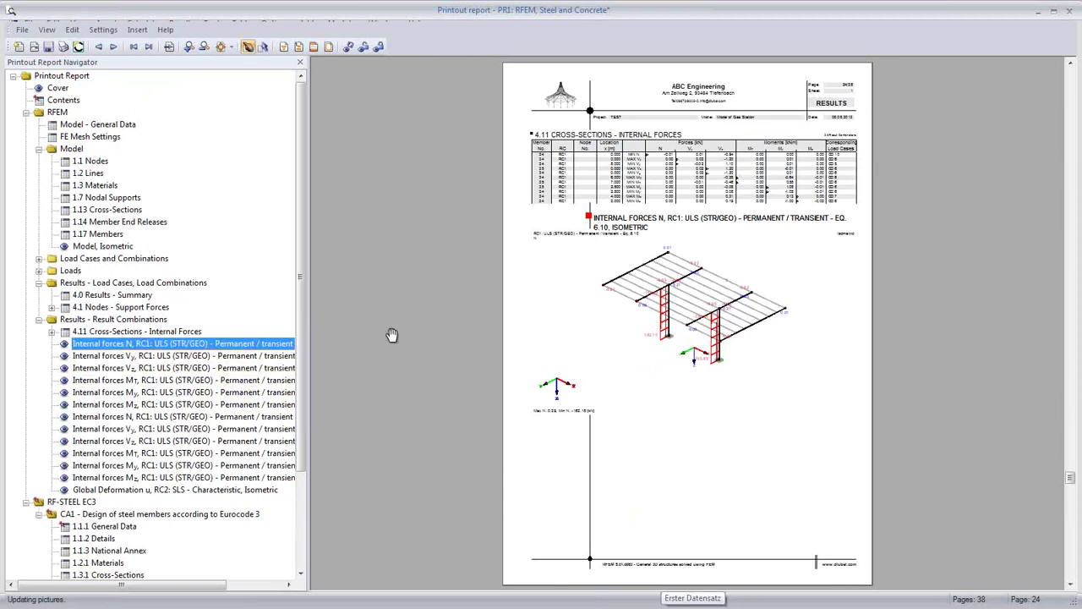
right_click(169, 348)
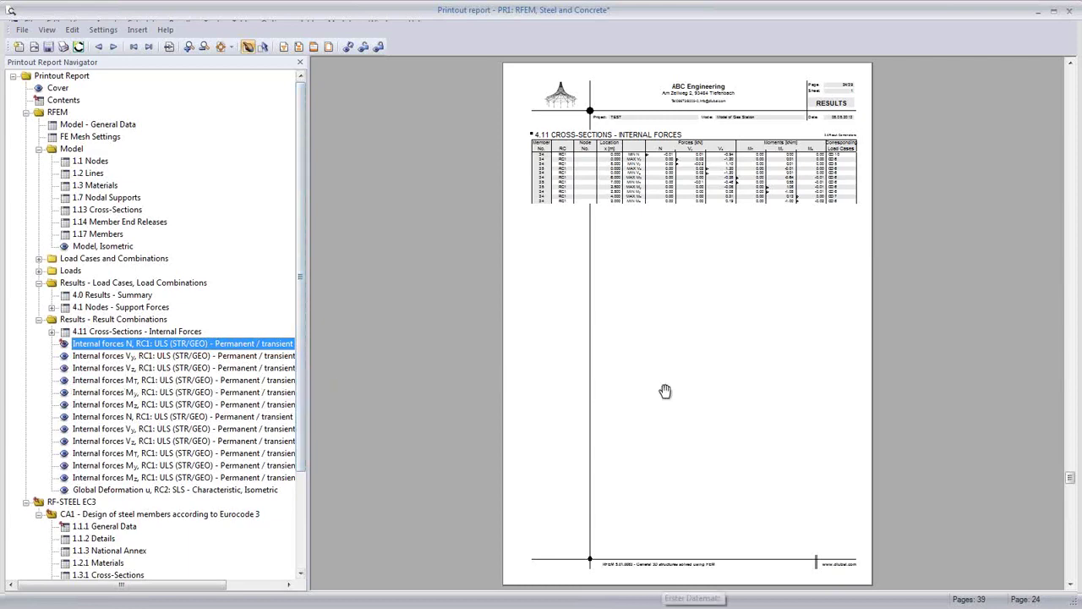
- Check the page layout of the RC1 internal forces graphics that follow the new page break
scroll(664, 393, "down", 2)
scroll(664, 393, "down", 4)
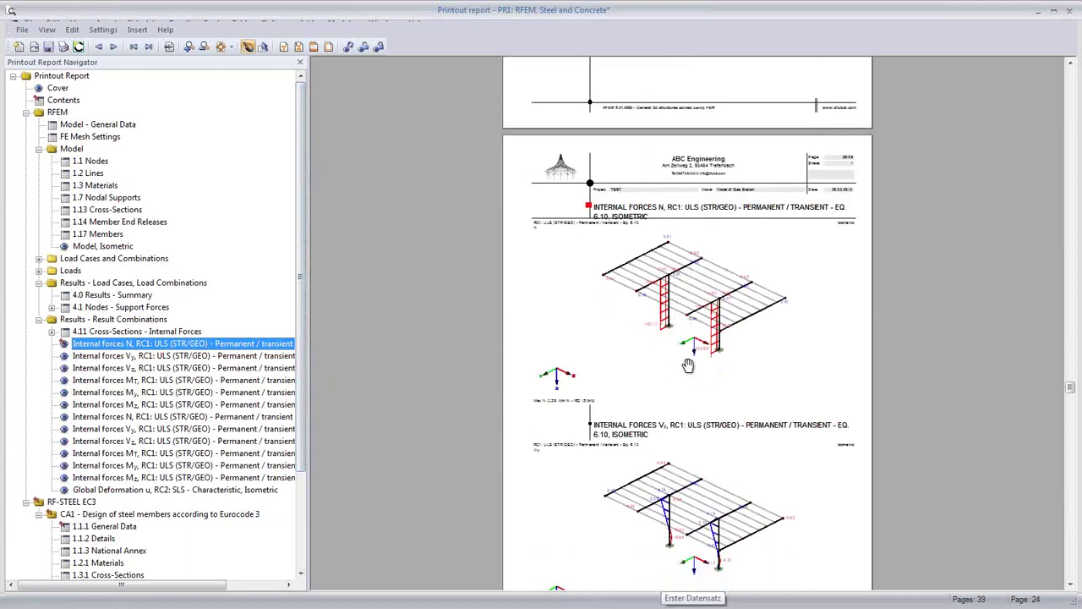
scroll(685, 364, "down", 1)
scroll(689, 370, "down", 9)
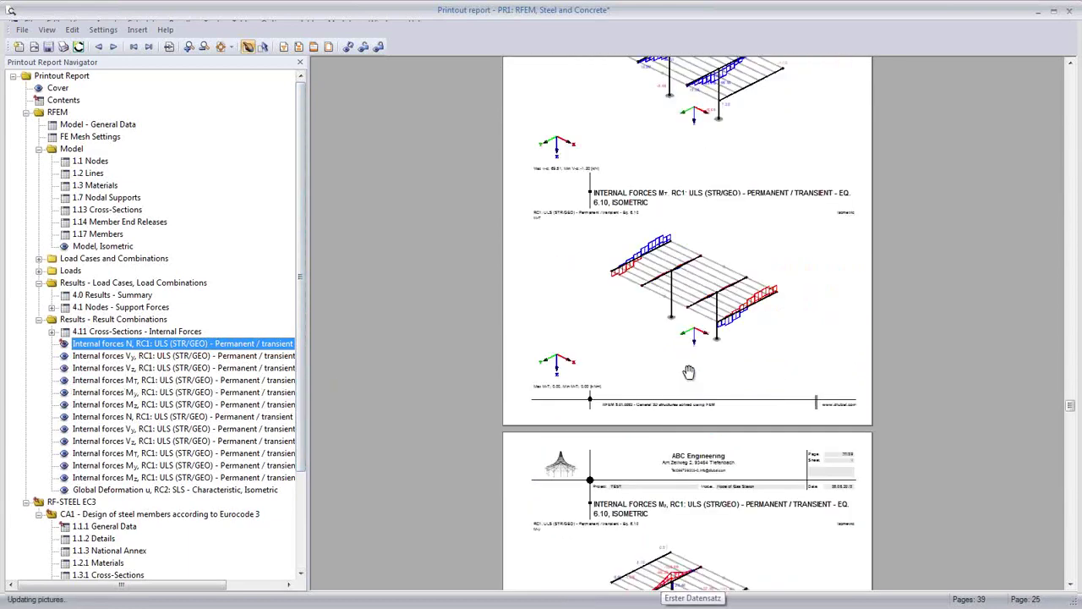
scroll(689, 373, "down", 10)
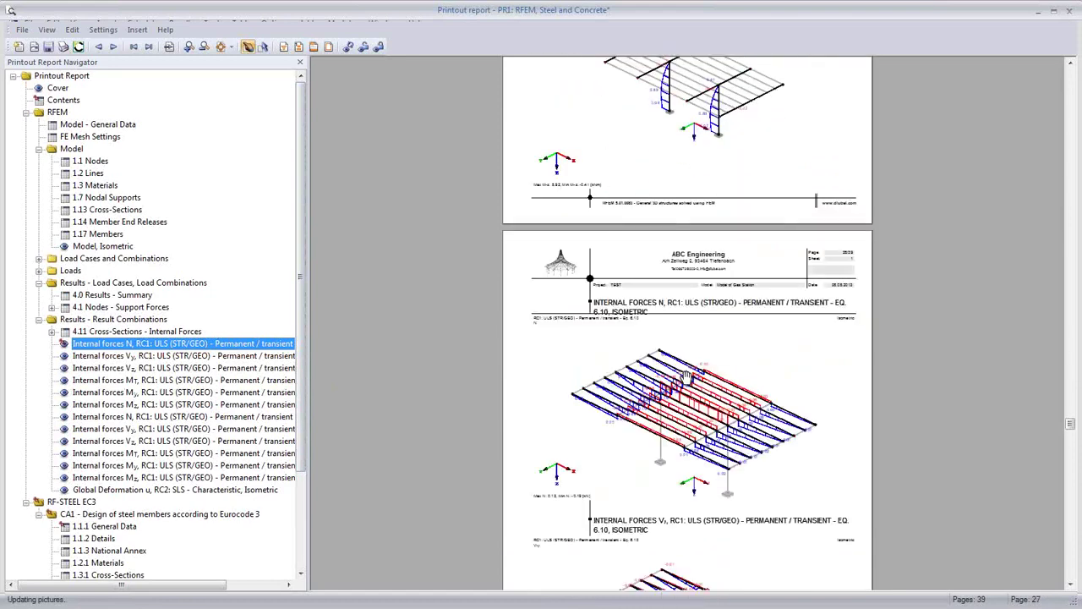
scroll(685, 375, "down", 5)
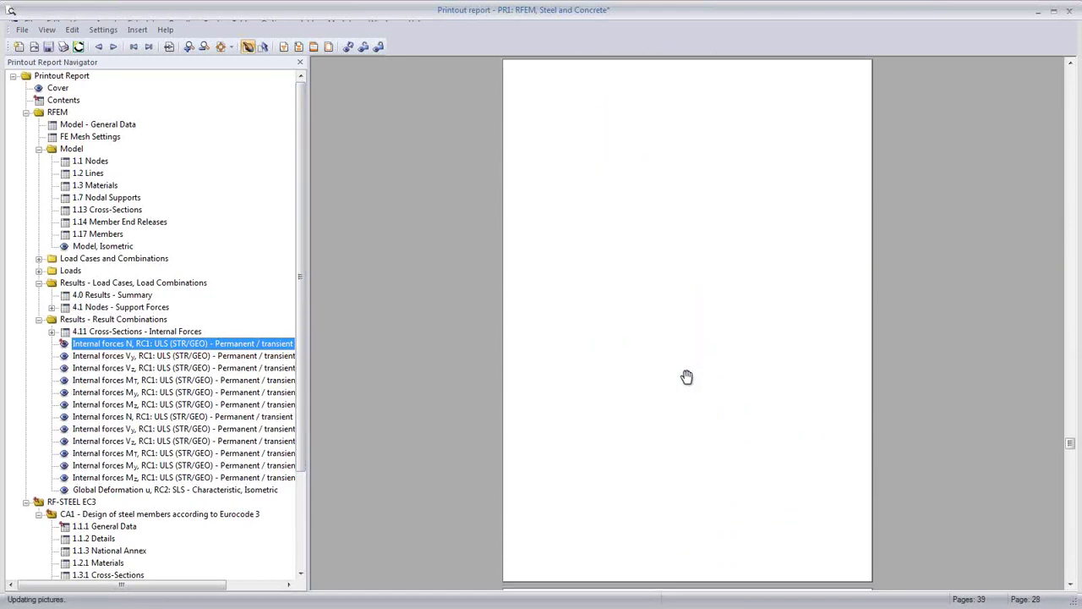
scroll(687, 375, "down", 5)
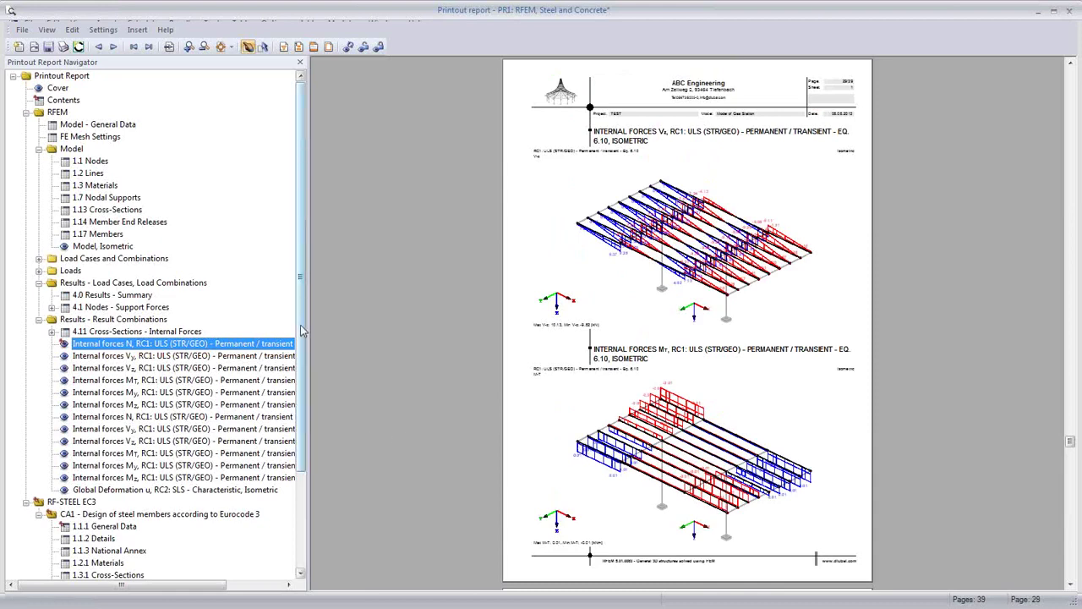
left_click_drag(302, 331, 309, 279)
left_click(283, 46)
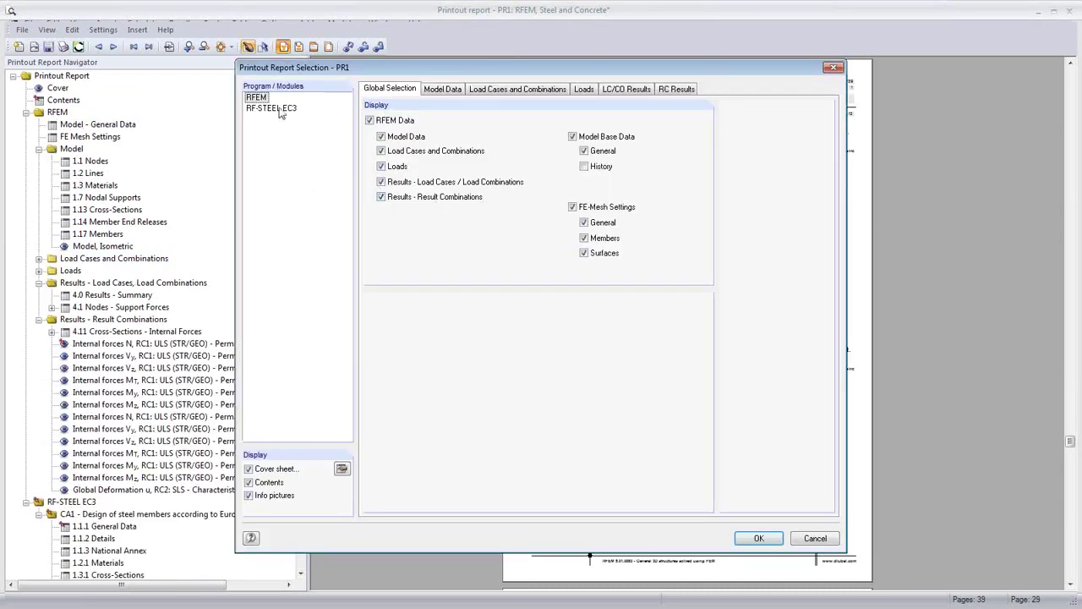
left_click(272, 108)
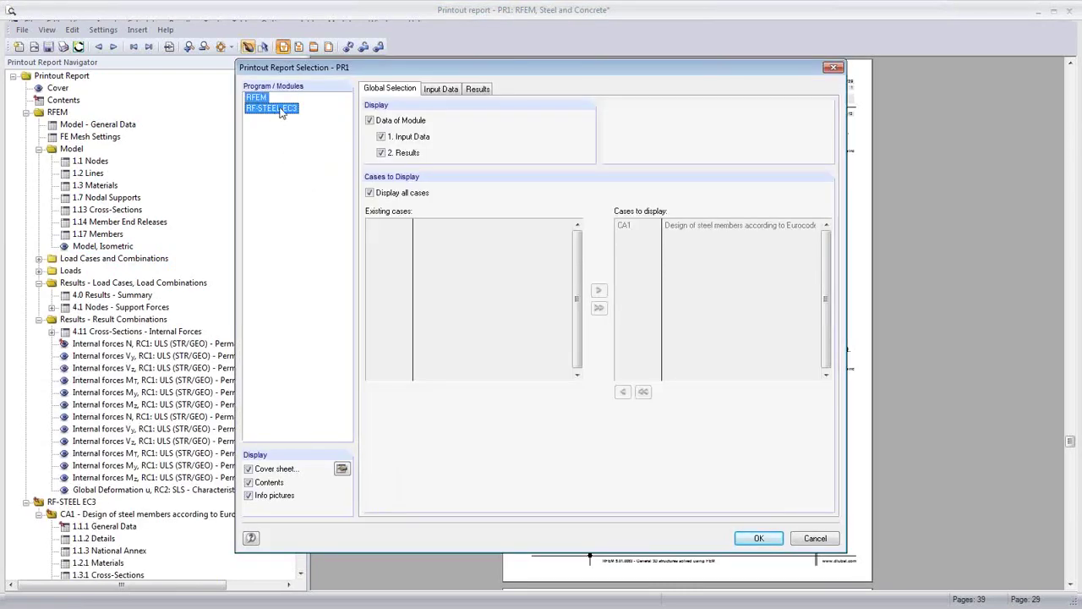
left_click(443, 90)
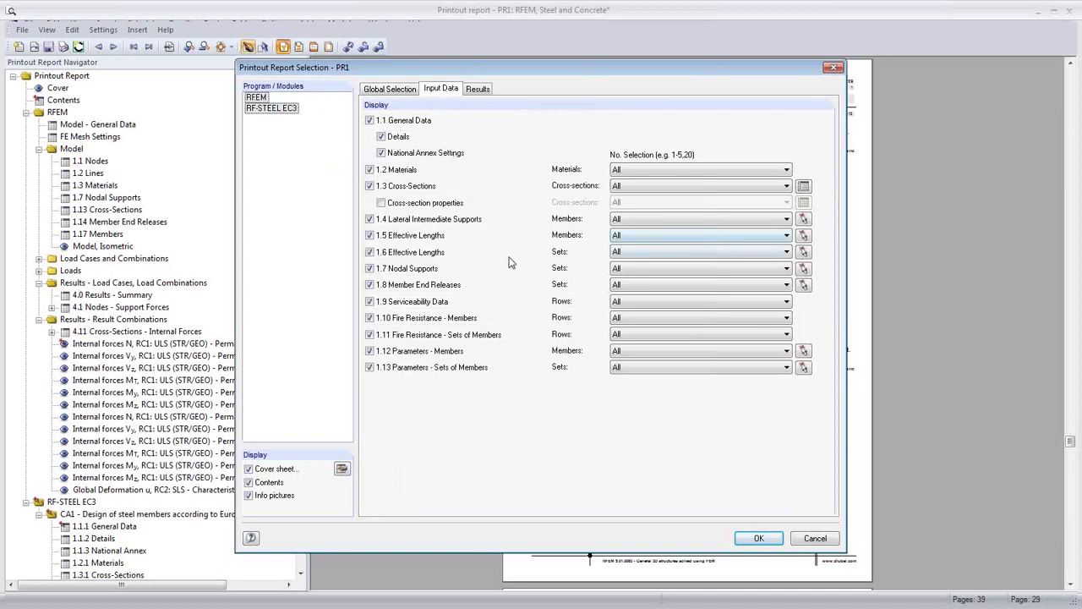
left_click(369, 318)
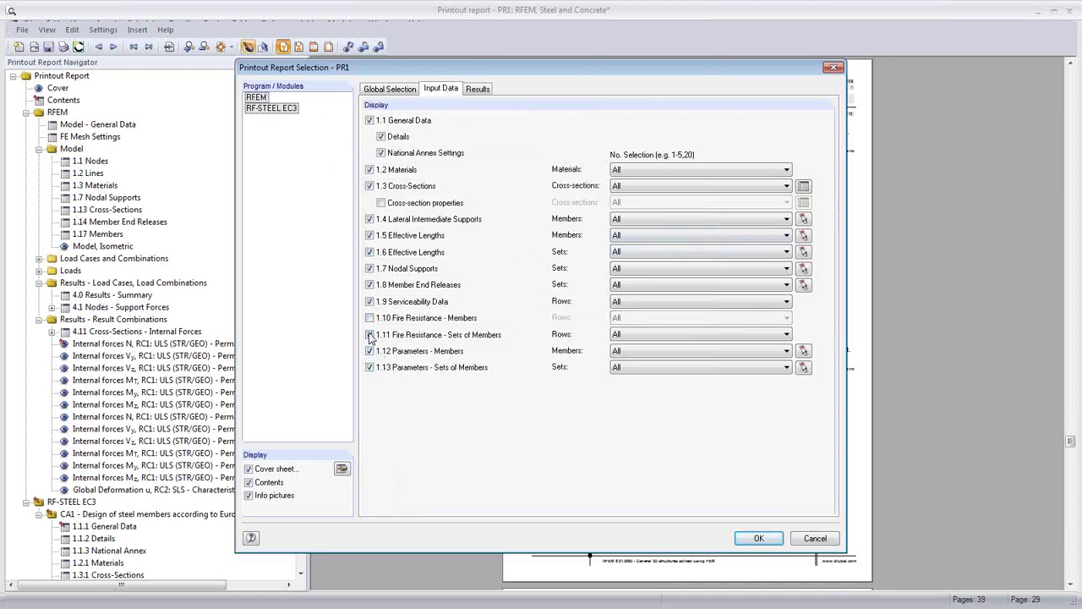
left_click(369, 334)
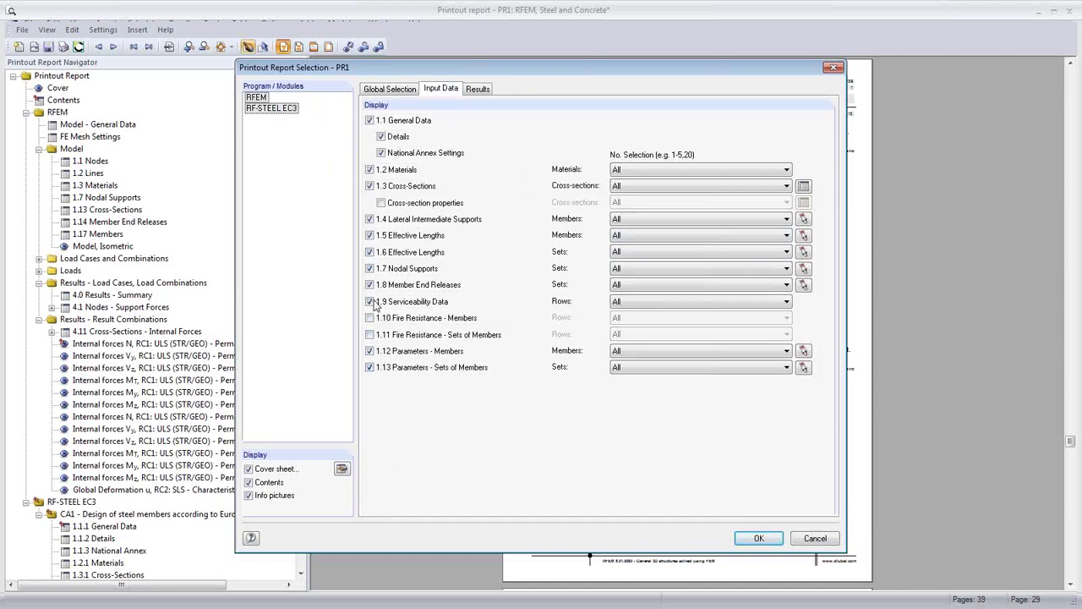
left_click(815, 539)
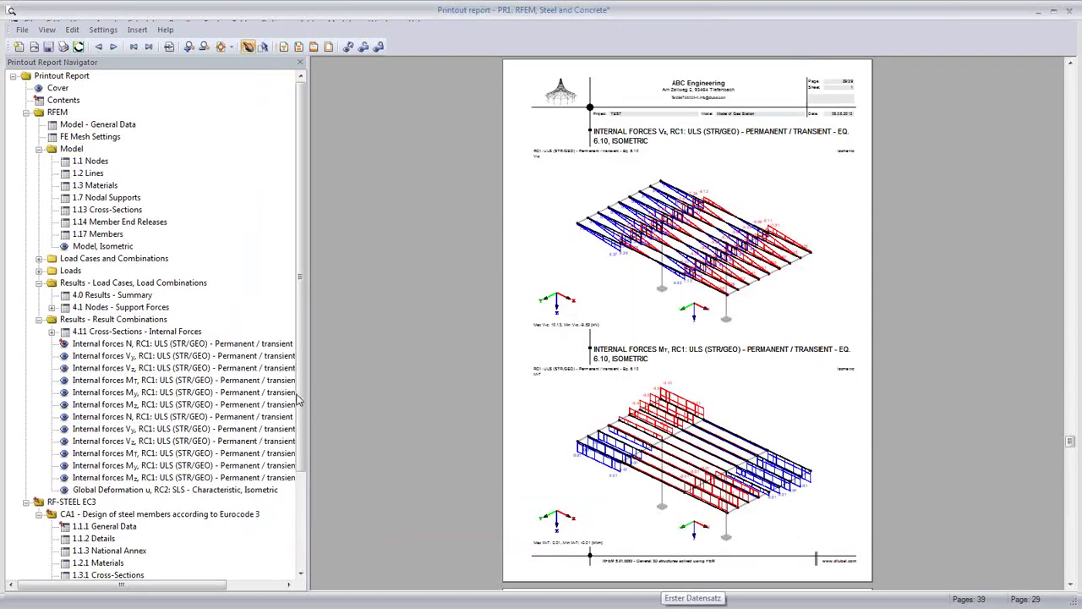
- Edit the cover page picture to show the model rotated to a 3D view with the grid hidden, and return to the report
left_click(60, 89)
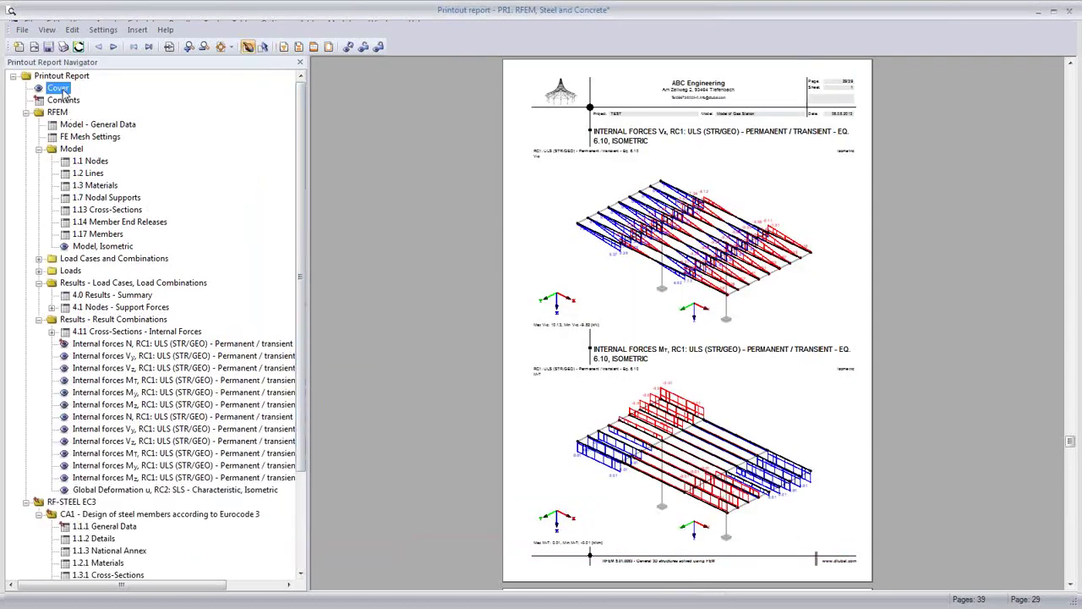
right_click(689, 427)
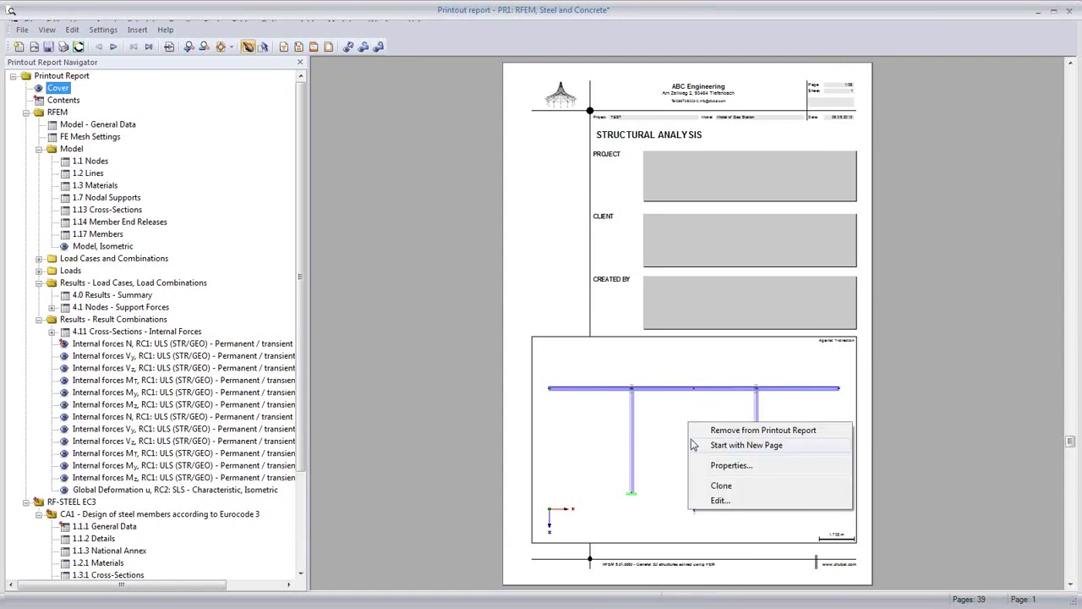
left_click(720, 500)
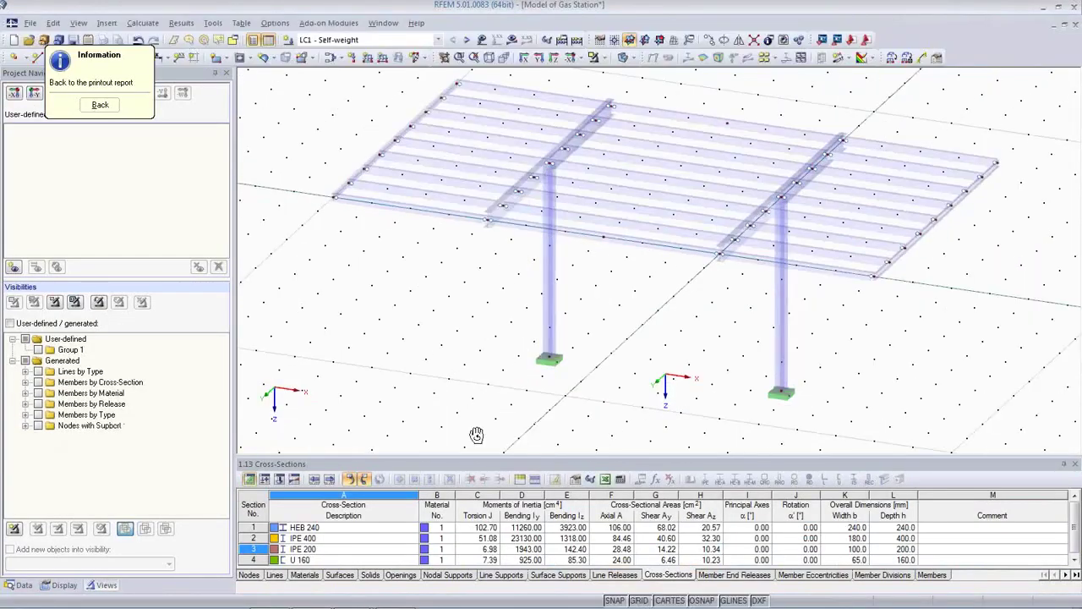
middle_click_drag(477, 436, 551, 370, "ctrl")
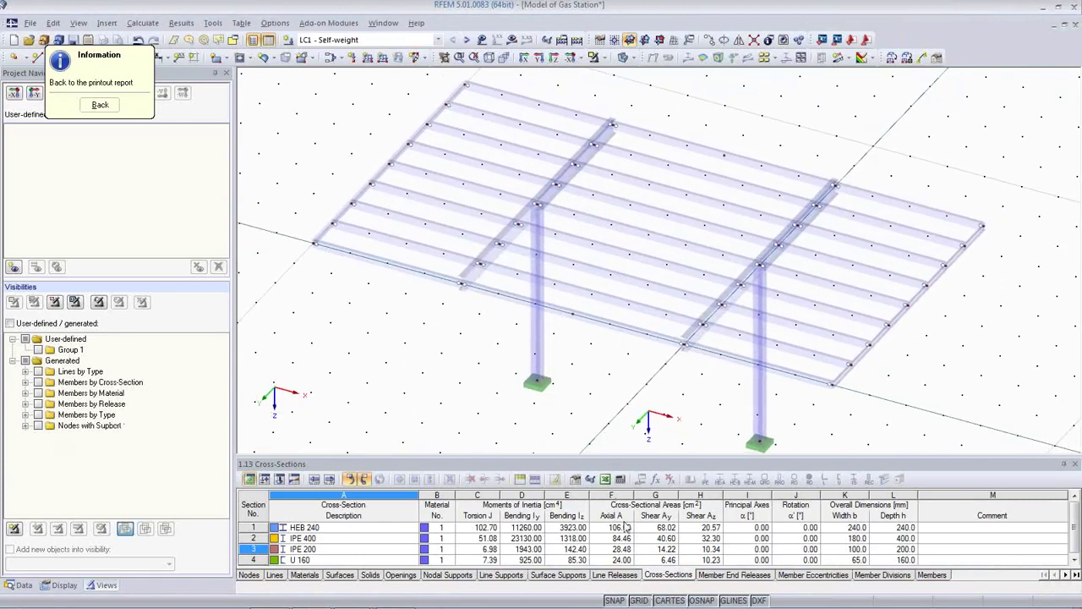
left_click(640, 600)
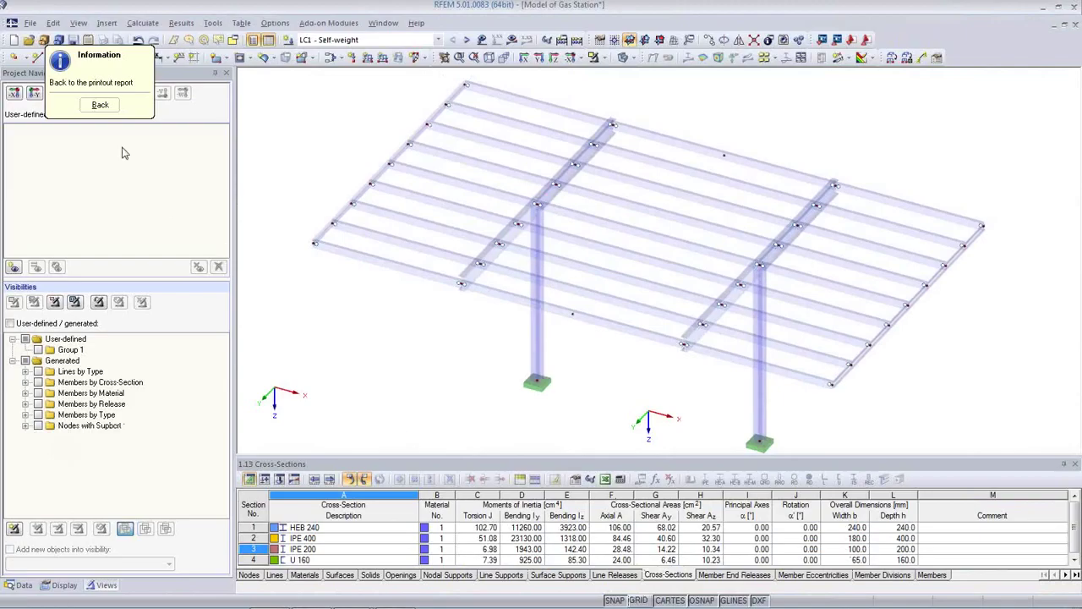
left_click(100, 104)
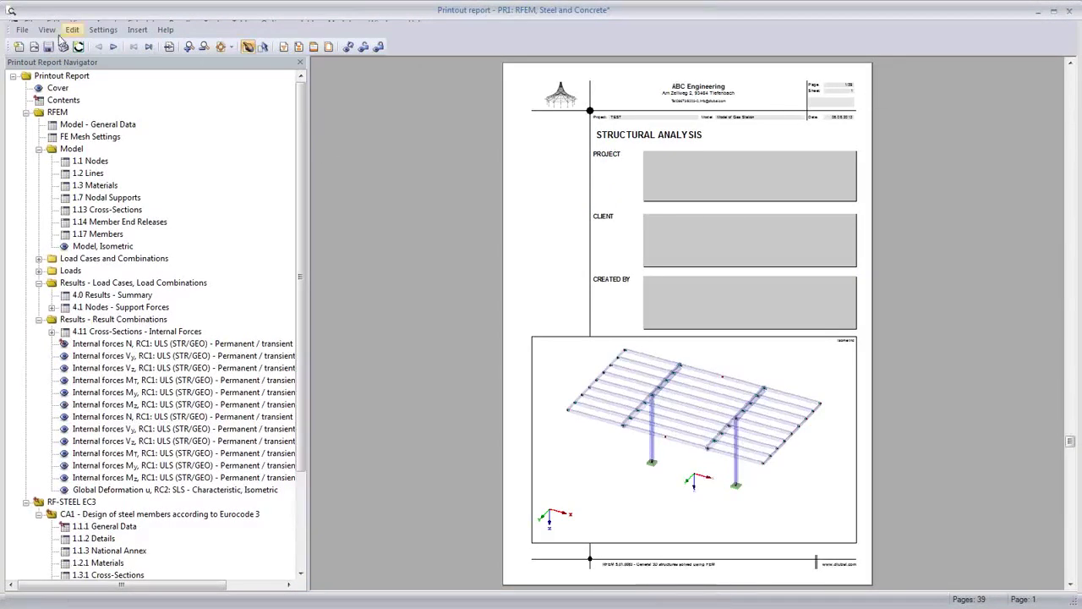
- Close the printout report with its changes saved and return to the gas station model
left_click(22, 30)
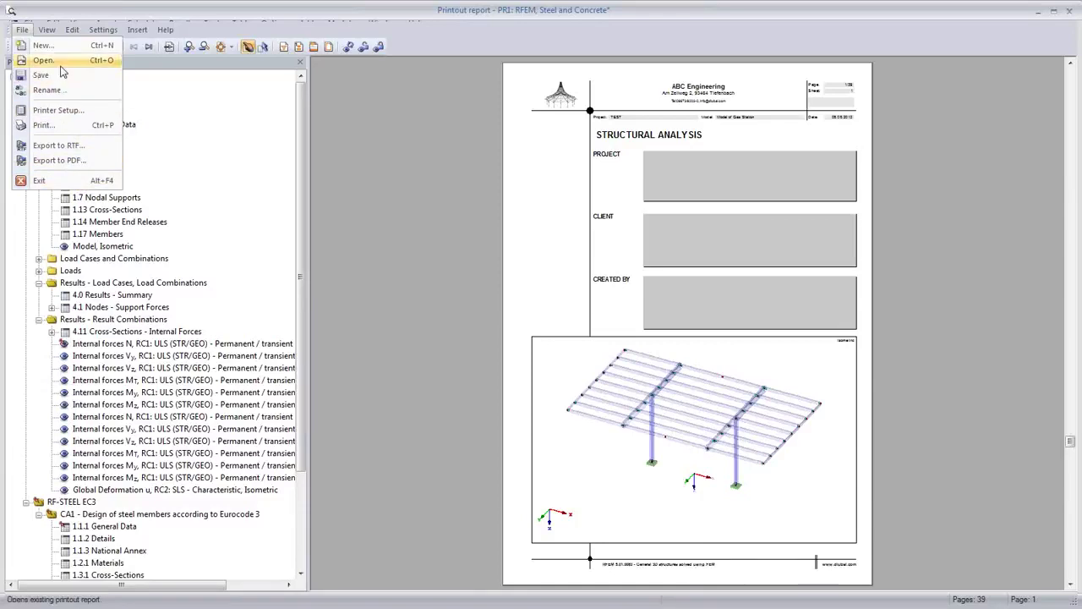
left_click(64, 181)
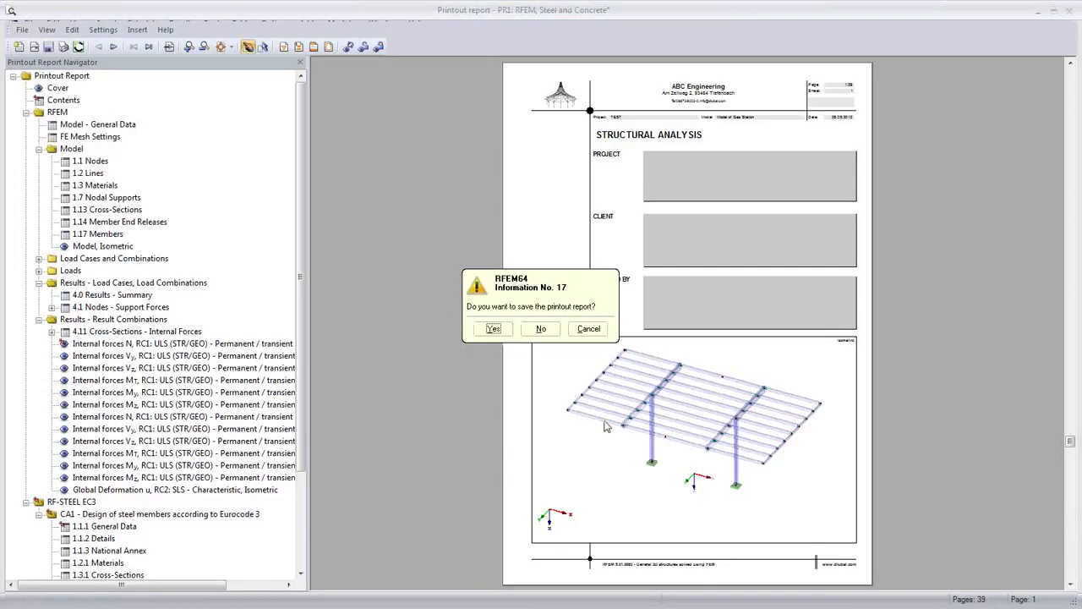
left_click(492, 330)
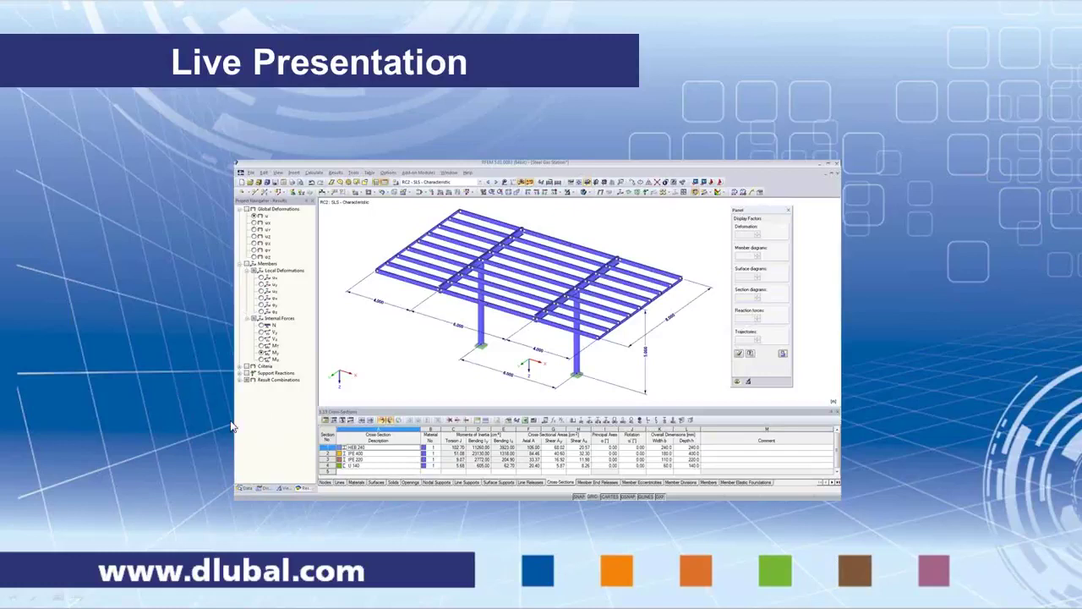
key("alt+Tab")
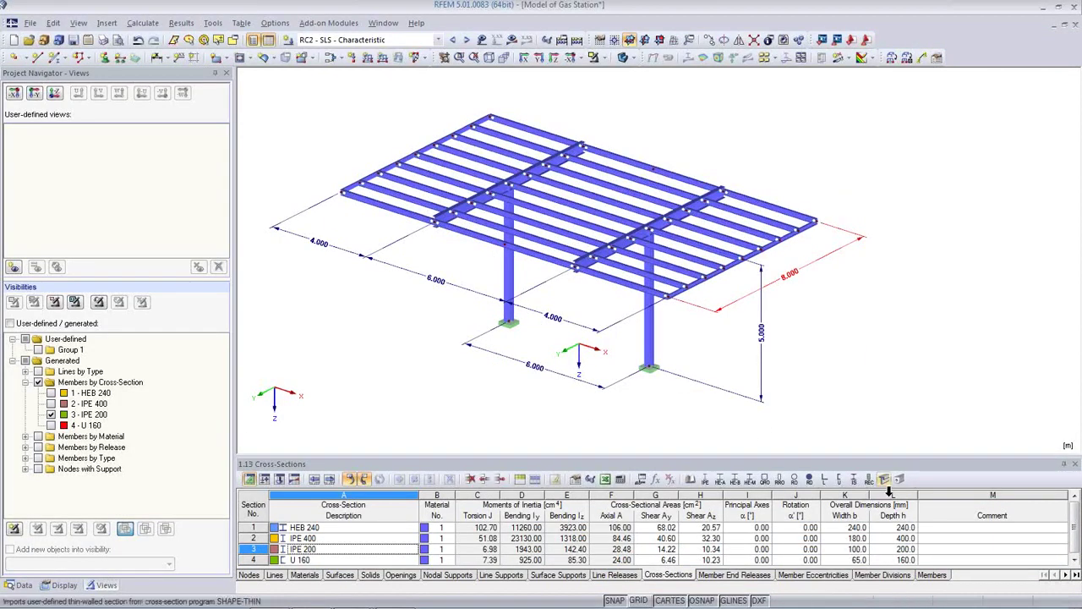
mouse_move(568, 606)
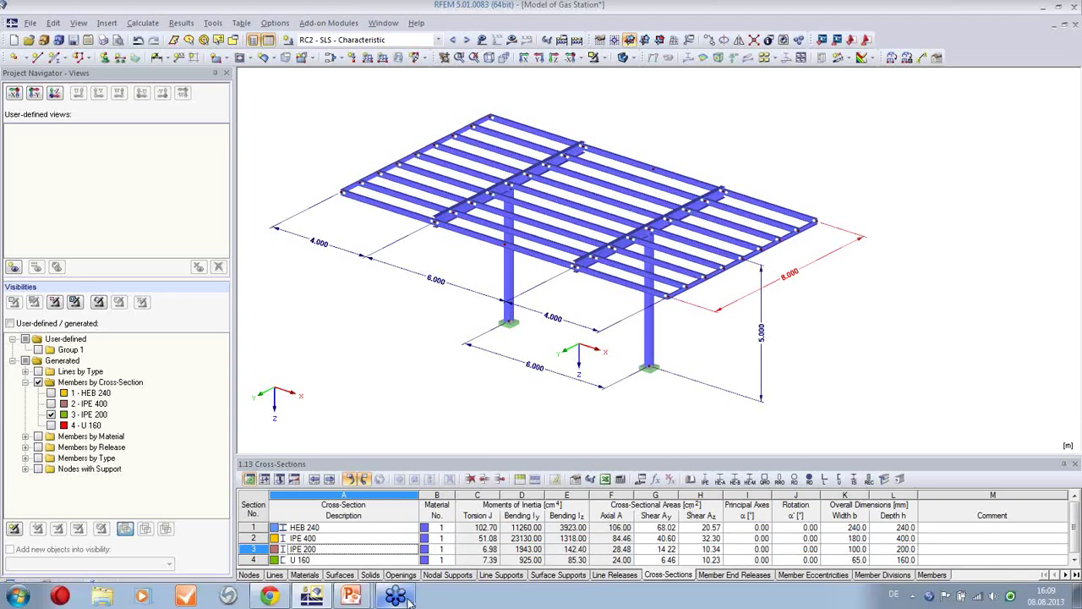
left_click(1013, 43)
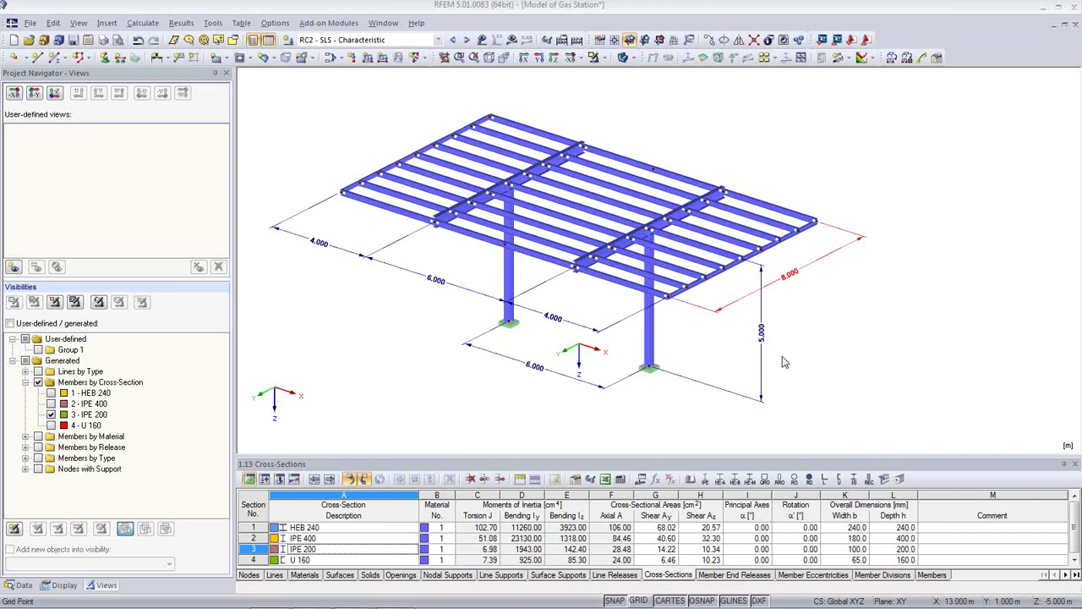
- Show the model in transparent solid rendering and check the properties of the IPE 400 cantilever beam, member 2, without changing them
left_click(335, 352)
middle_click_drag(460, 296, 459, 305)
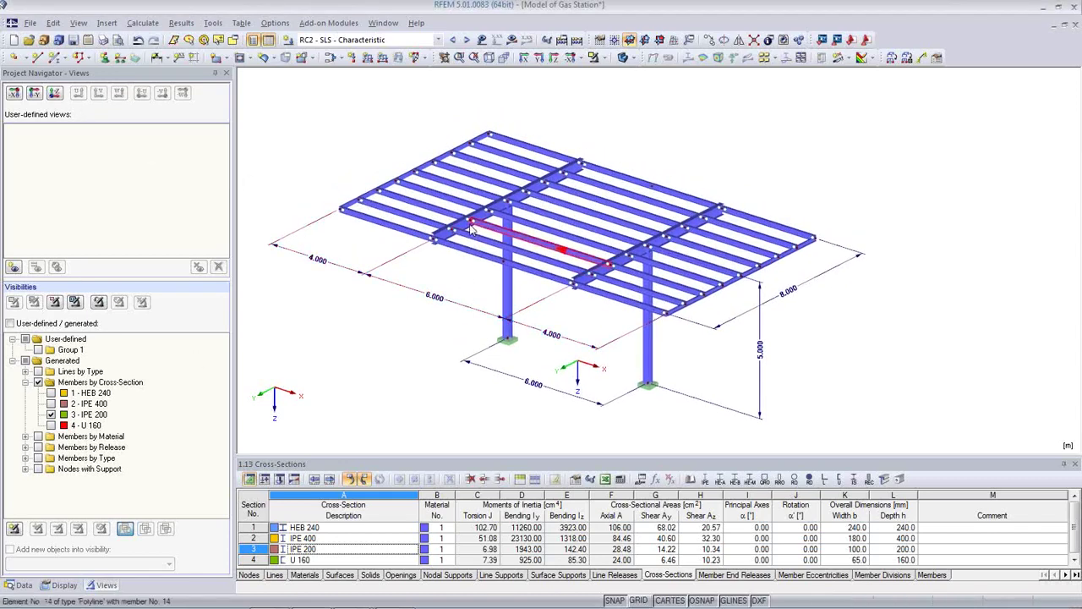
scroll(476, 212, "up", 5)
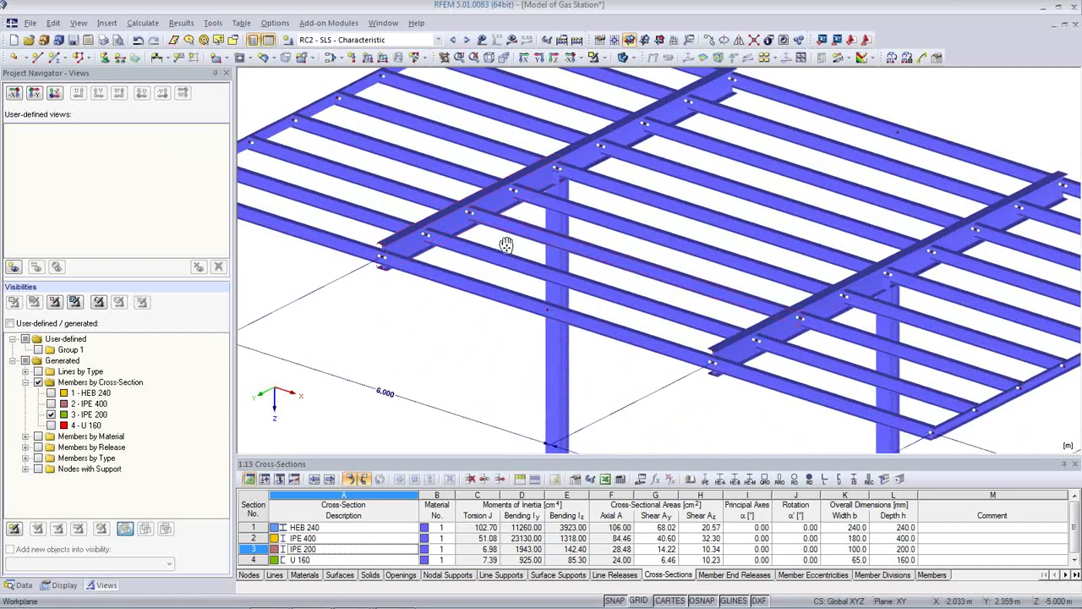
middle_click_drag(504, 242, 504, 300)
scroll(504, 297, "down", 1)
left_click(621, 58)
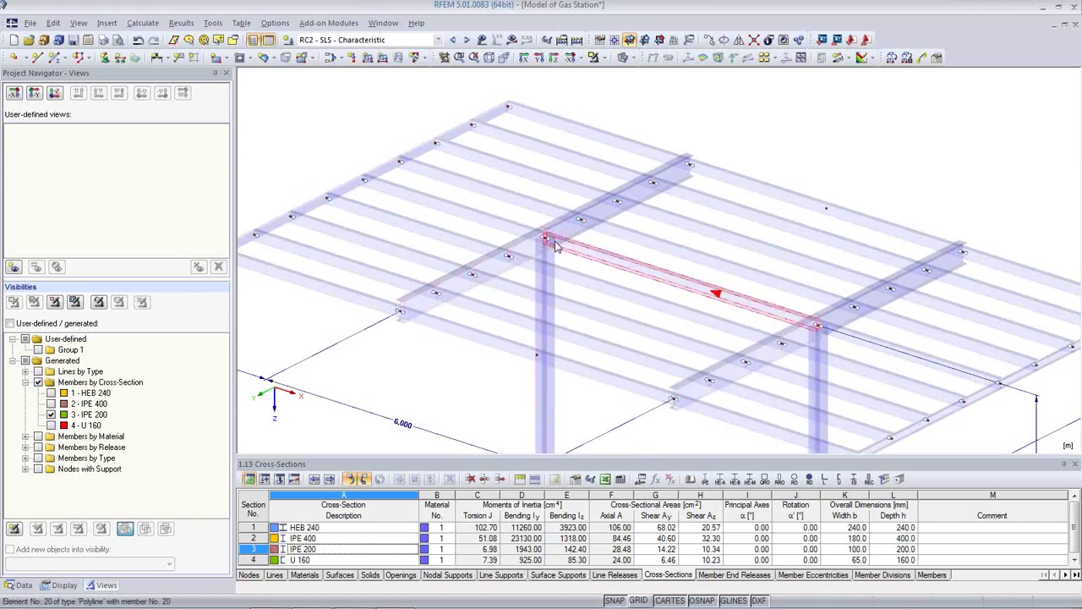
double_click(461, 282)
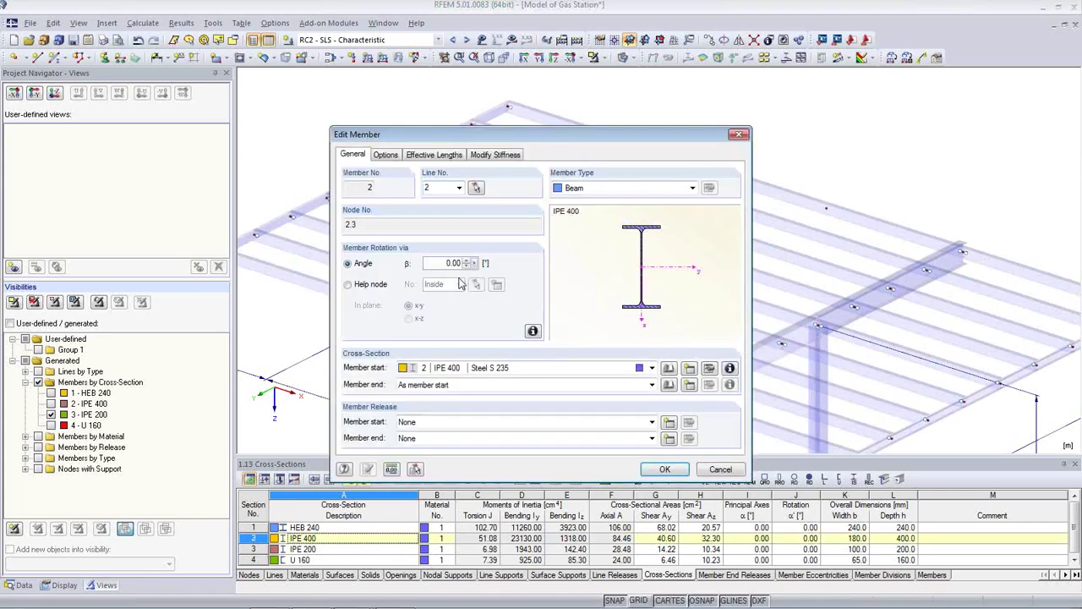
left_click(720, 469)
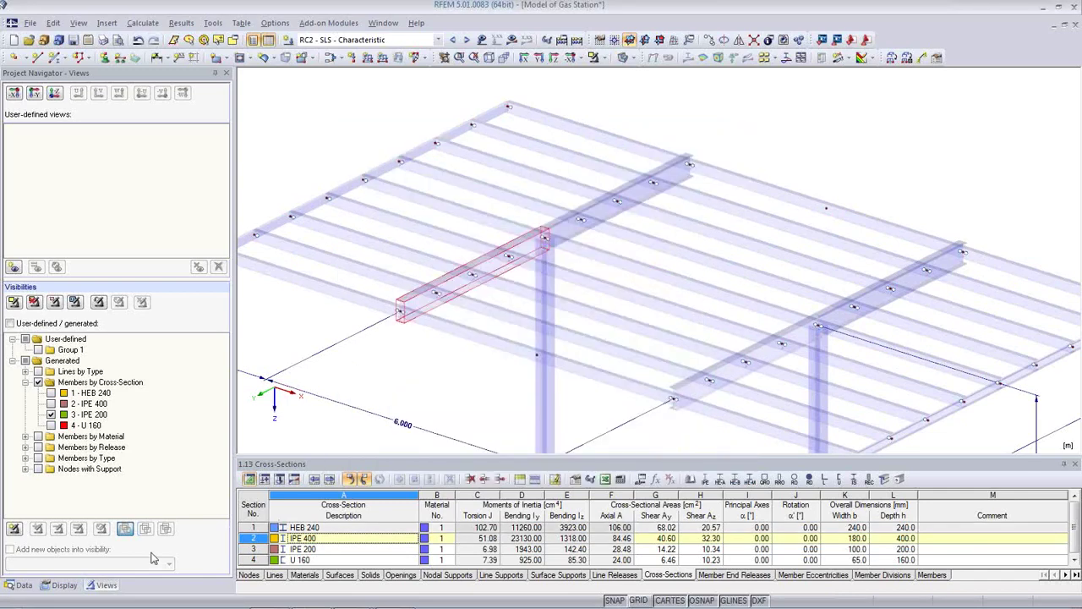
- Open the RF-STEEL EC3 module and activate lateral intermediate supports for member 2, picked graphically in the model
left_click(18, 584)
double_click(129, 308)
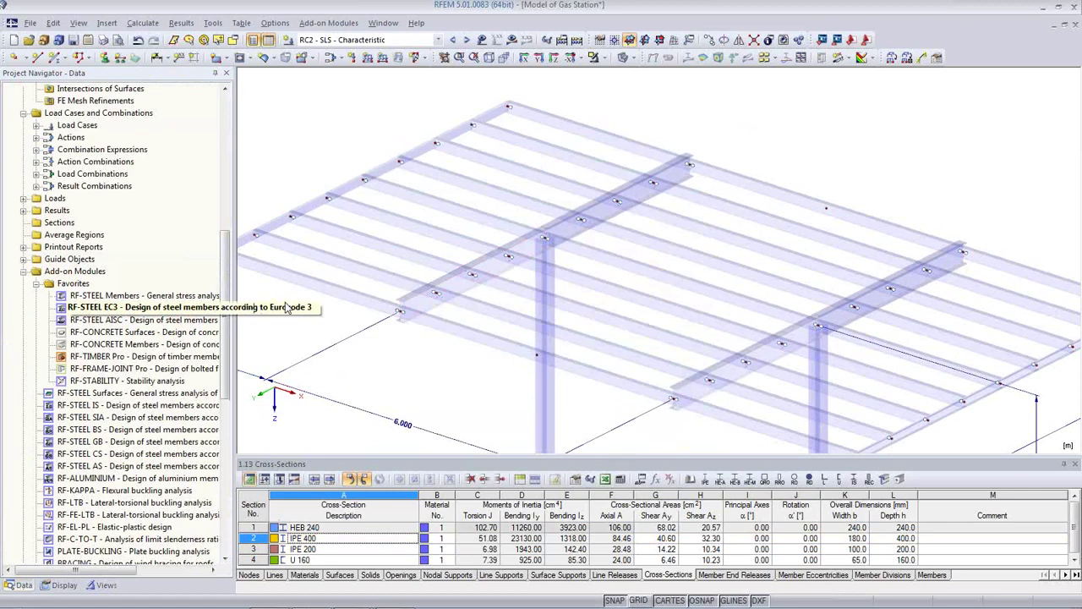
double_click(104, 306)
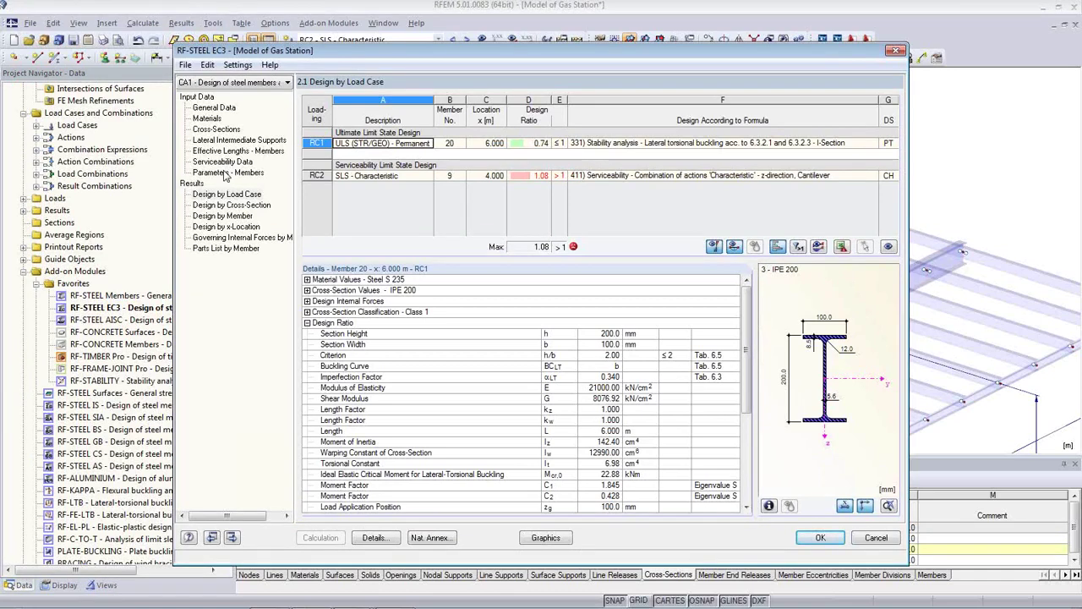
left_click(234, 141)
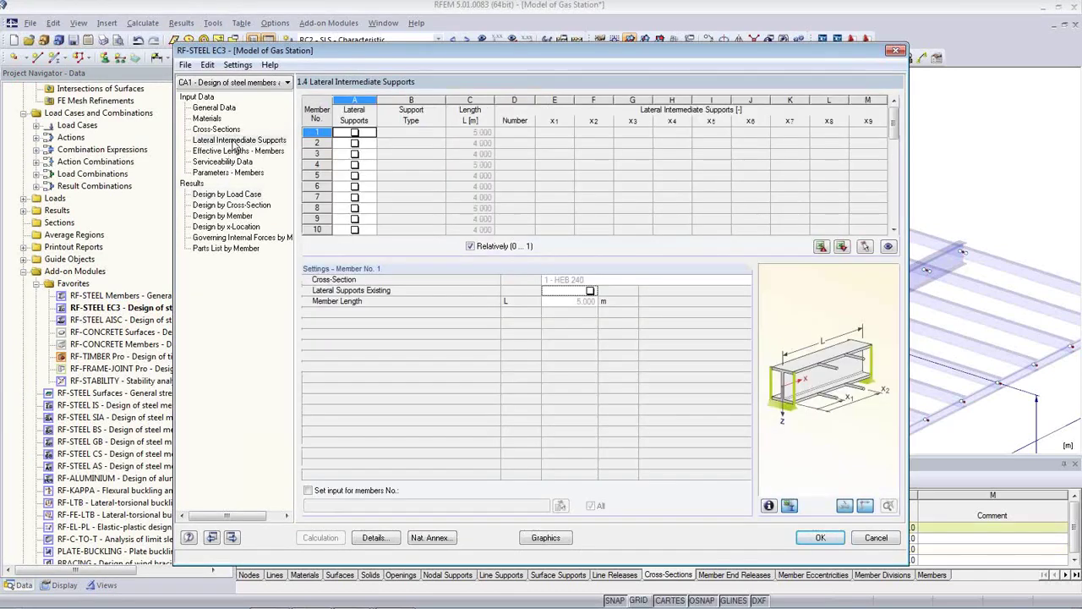
left_click(865, 246)
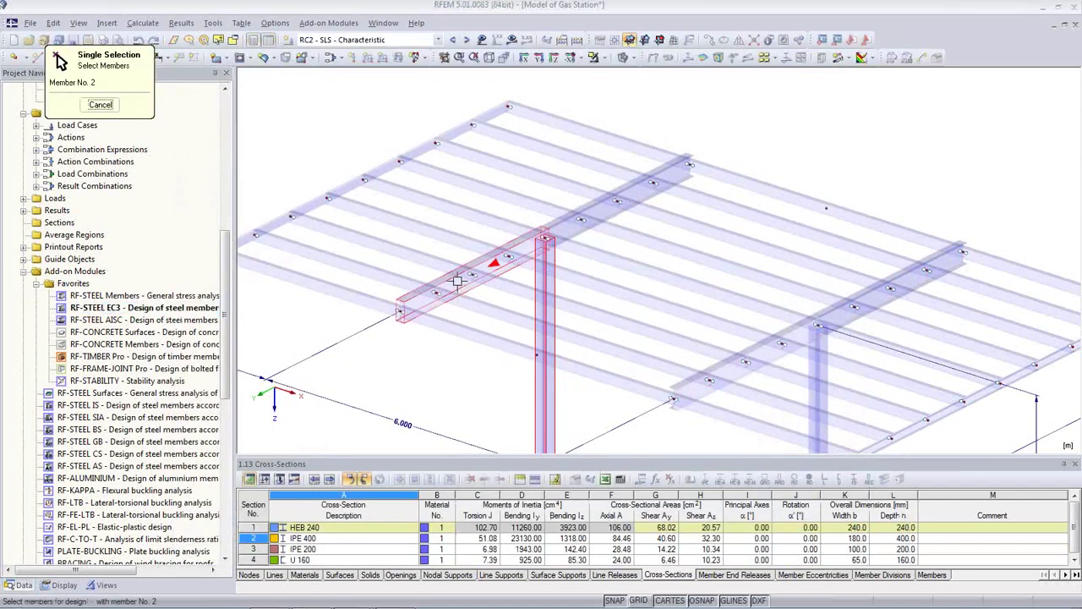
left_click(429, 270)
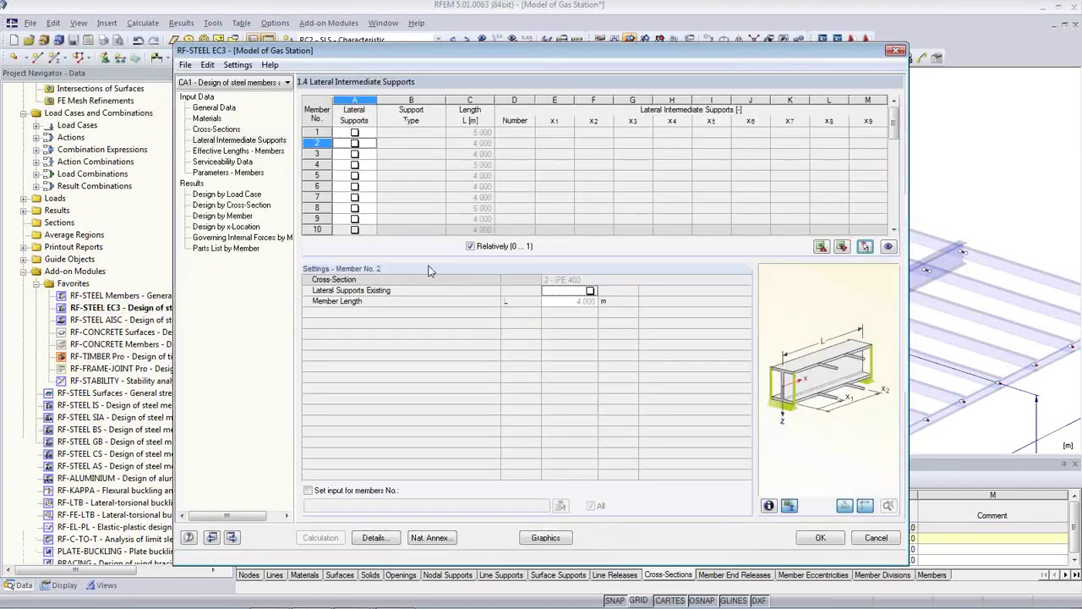
left_click(354, 143)
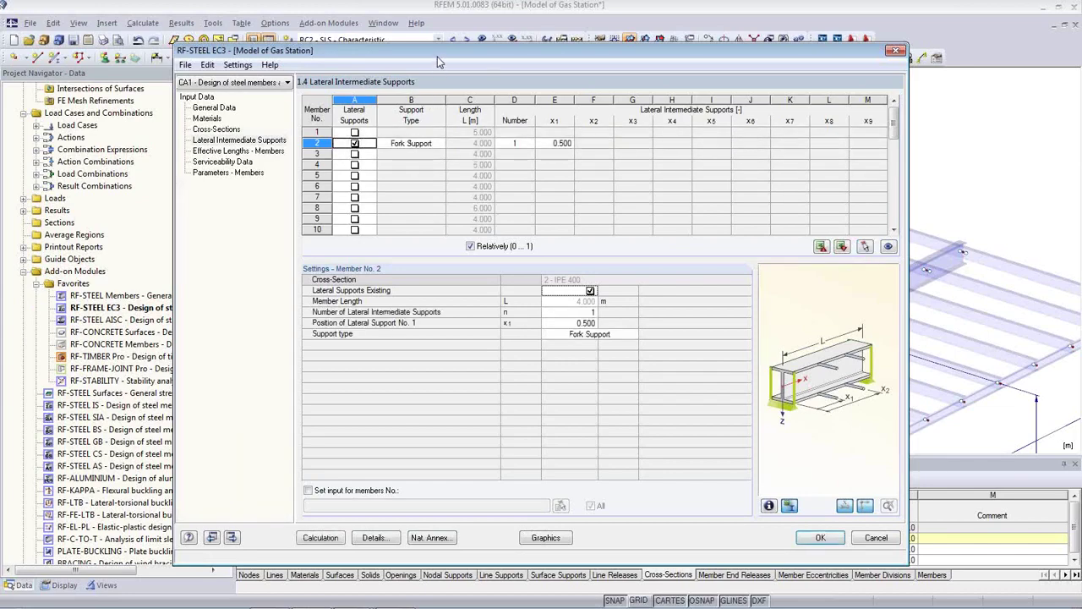
- Set the number of lateral intermediate supports on member 2 to 3, at relative positions 0.250, 0.500 and 0.750
left_click_drag(437, 50, 494, 386)
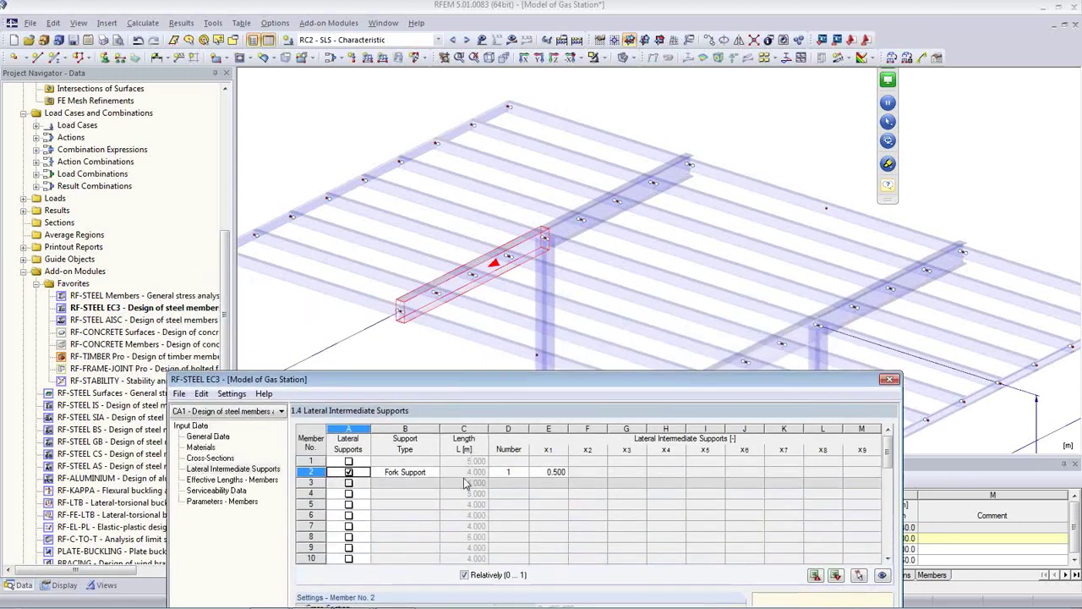
left_click_drag(523, 382, 534, 187)
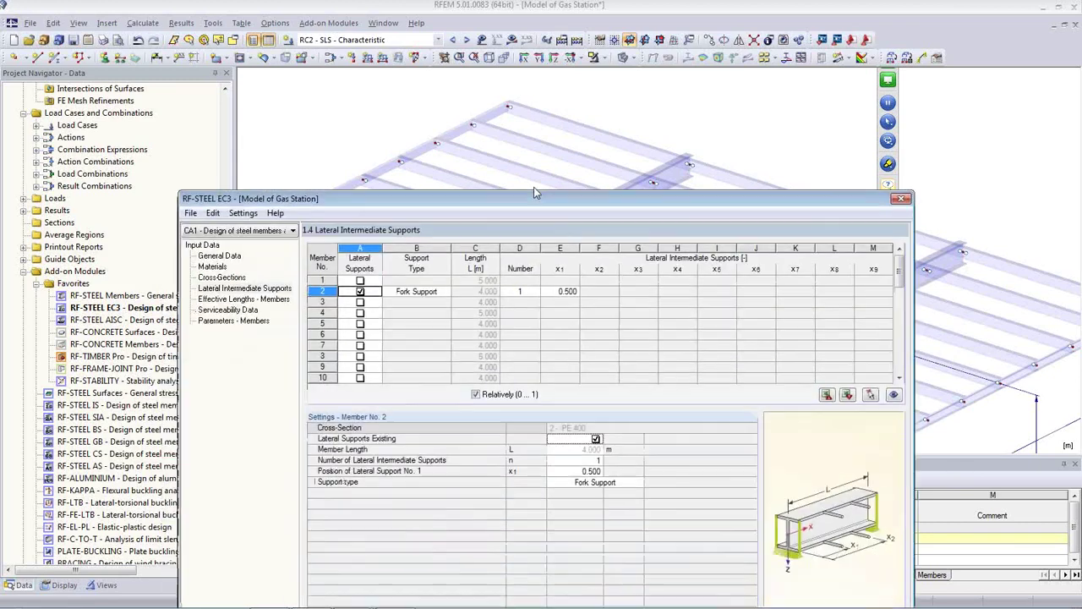
left_click(533, 276)
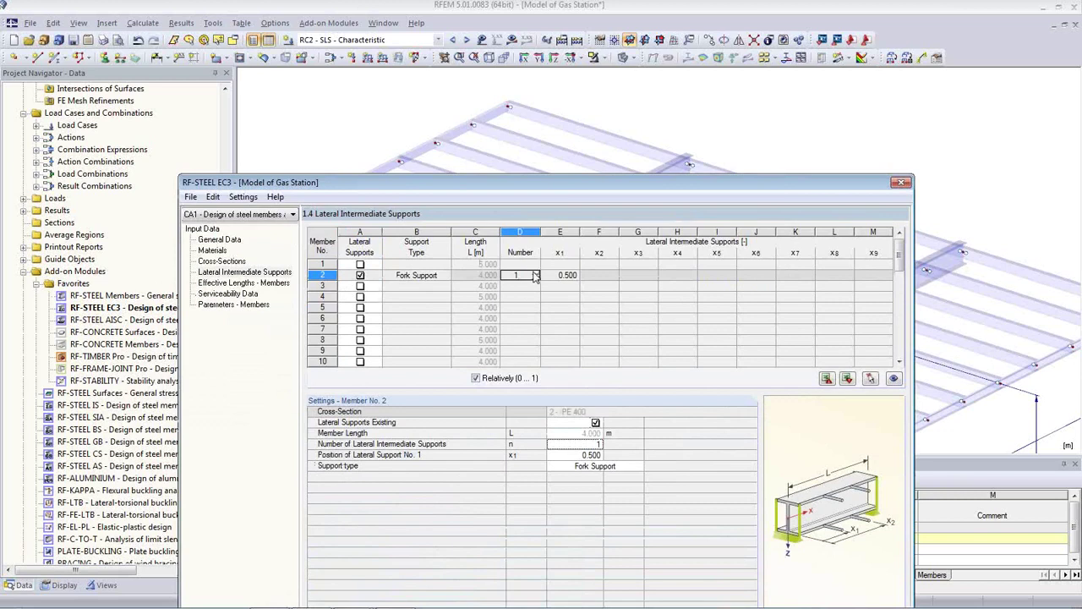
left_click(535, 273)
left_click(535, 273)
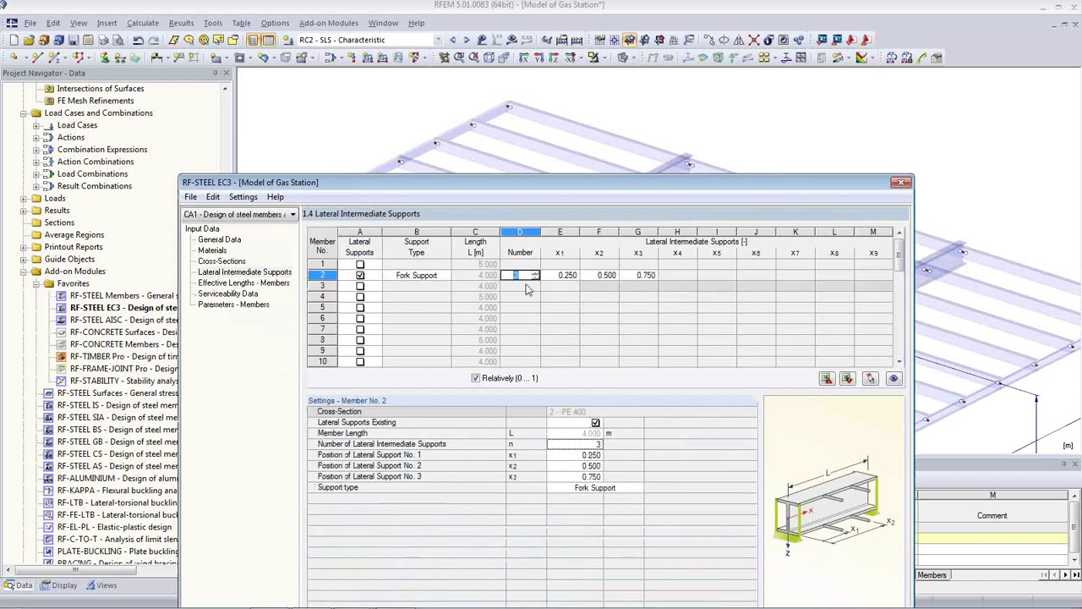
left_click(568, 276)
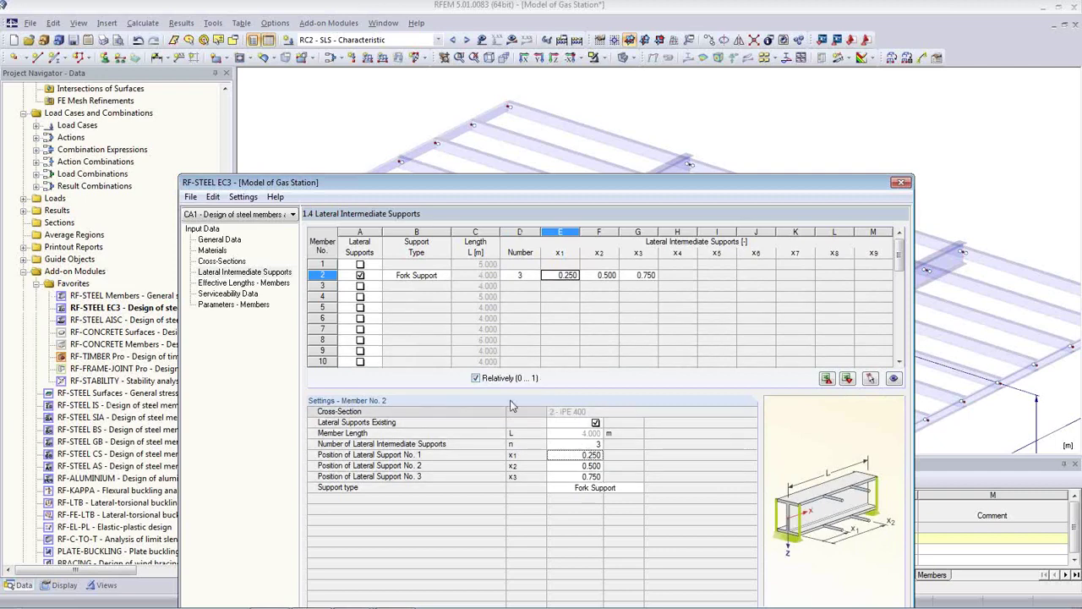
- Review the support type options for member 2's lateral supports and keep Fork Support
left_click(423, 276)
left_click(447, 276)
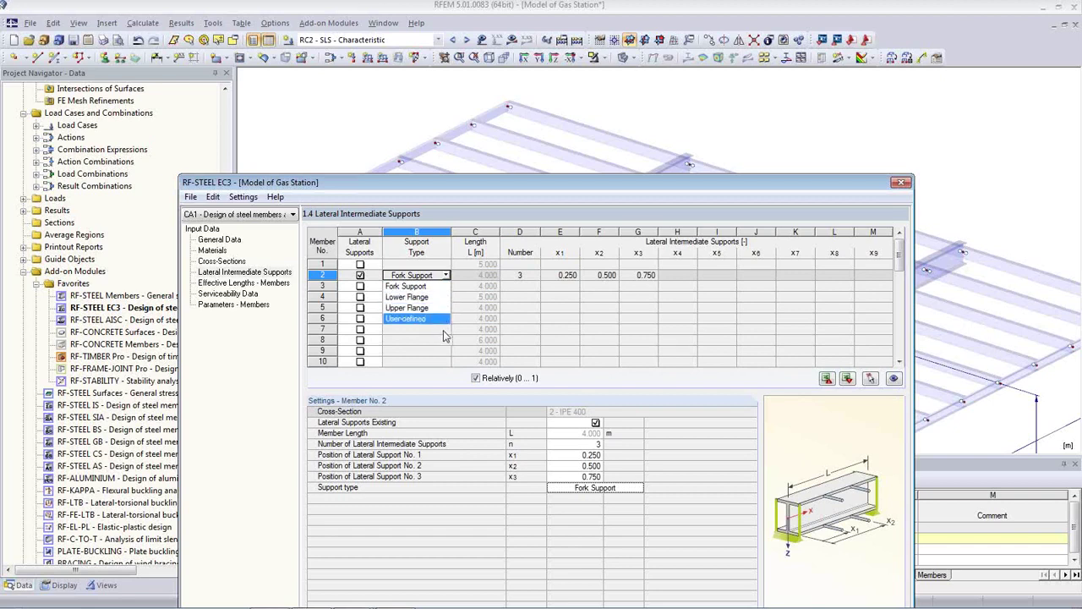
left_click(428, 284)
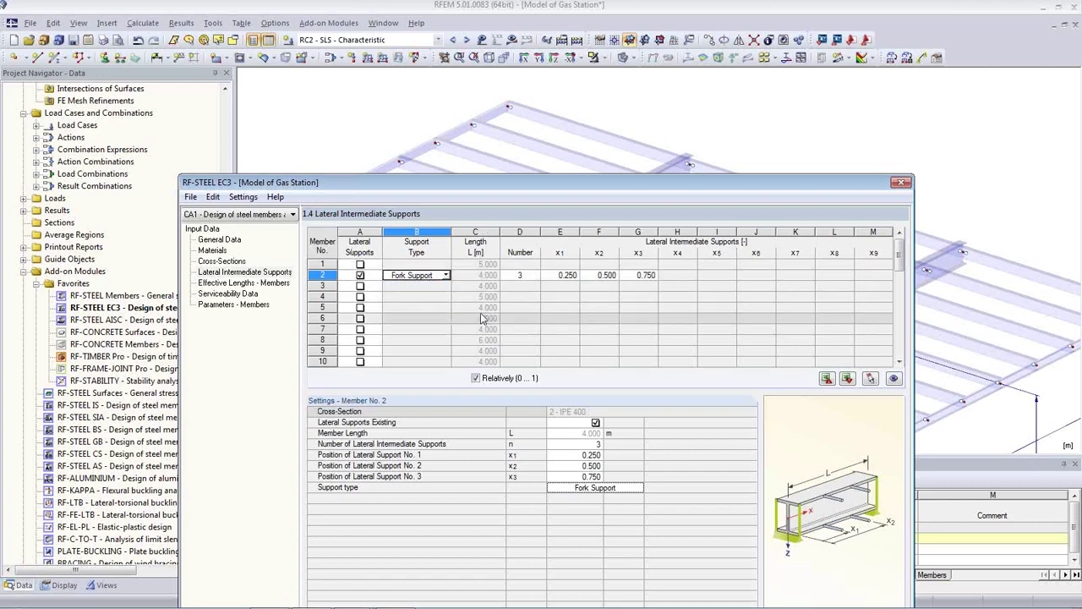
- Recalculate the steel design case CA1 with the lateral supports and close the module with its data accepted
left_click_drag(429, 182, 439, 331)
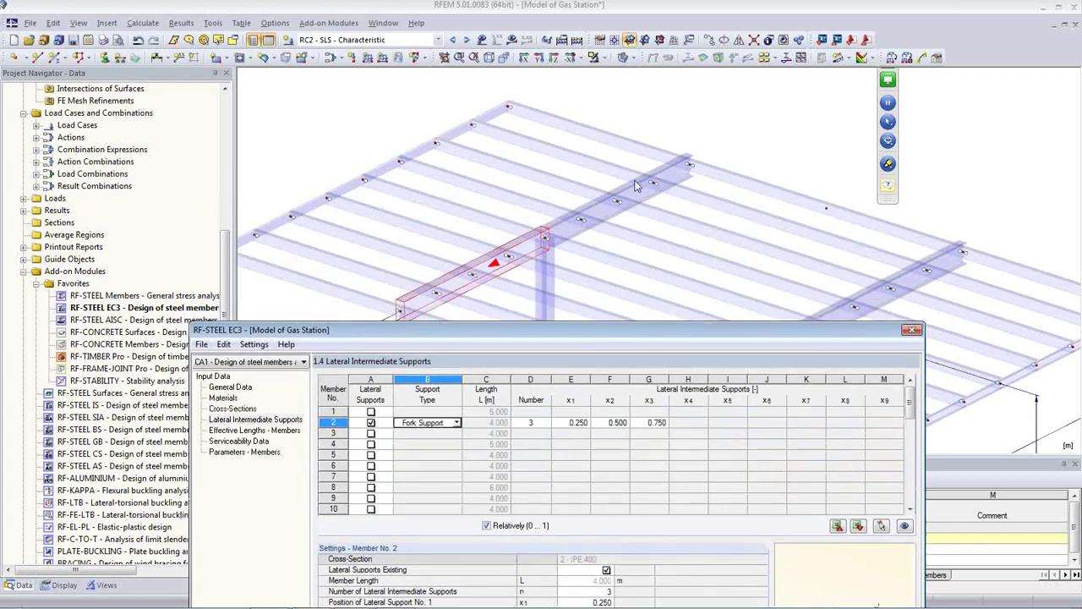
left_click_drag(584, 332, 567, 99)
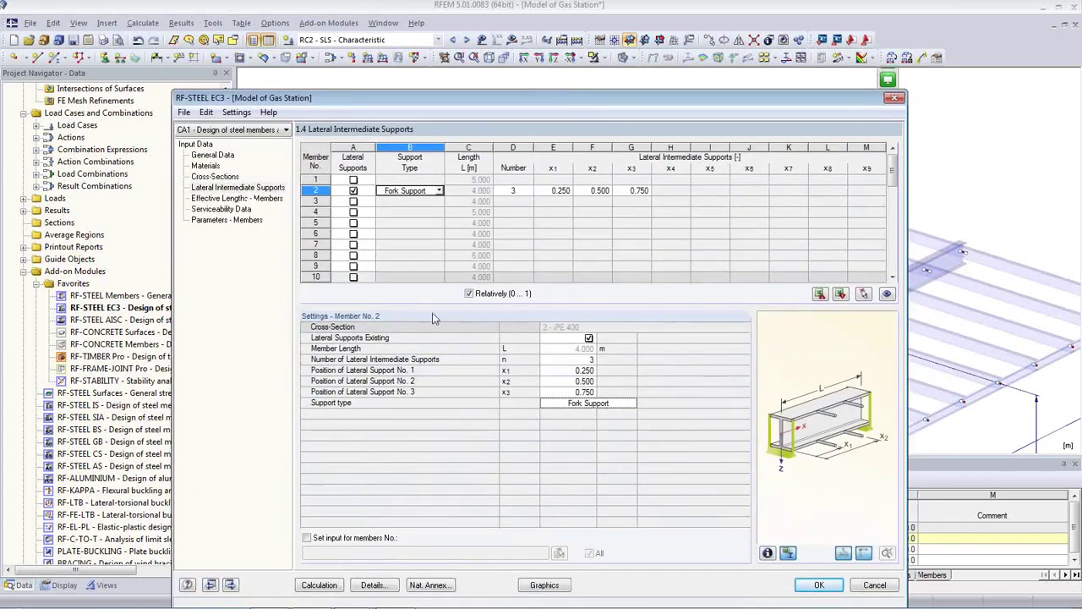
left_click(319, 585)
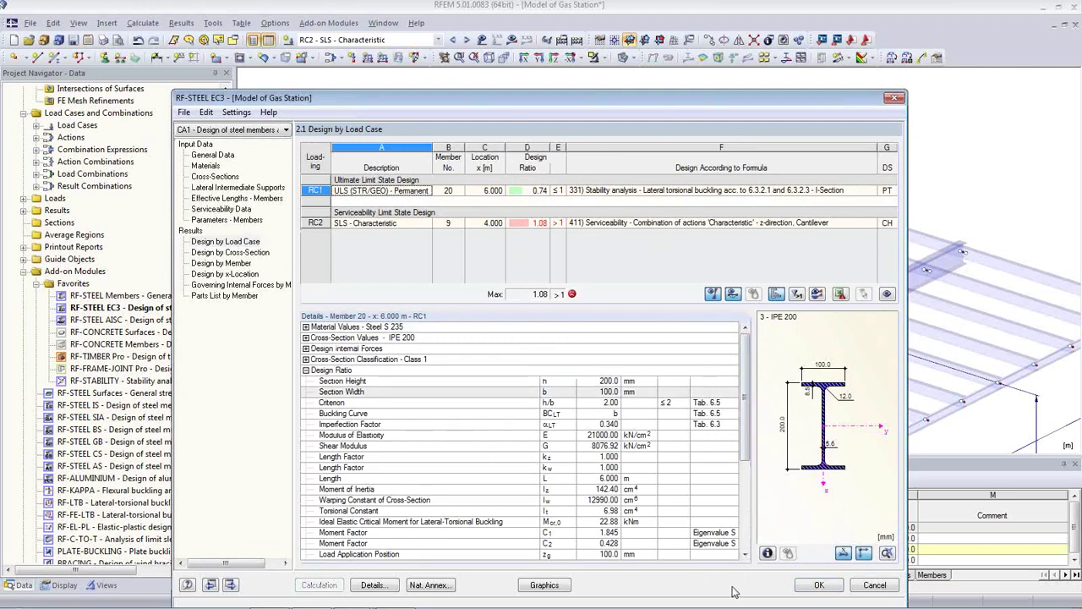
left_click(817, 588)
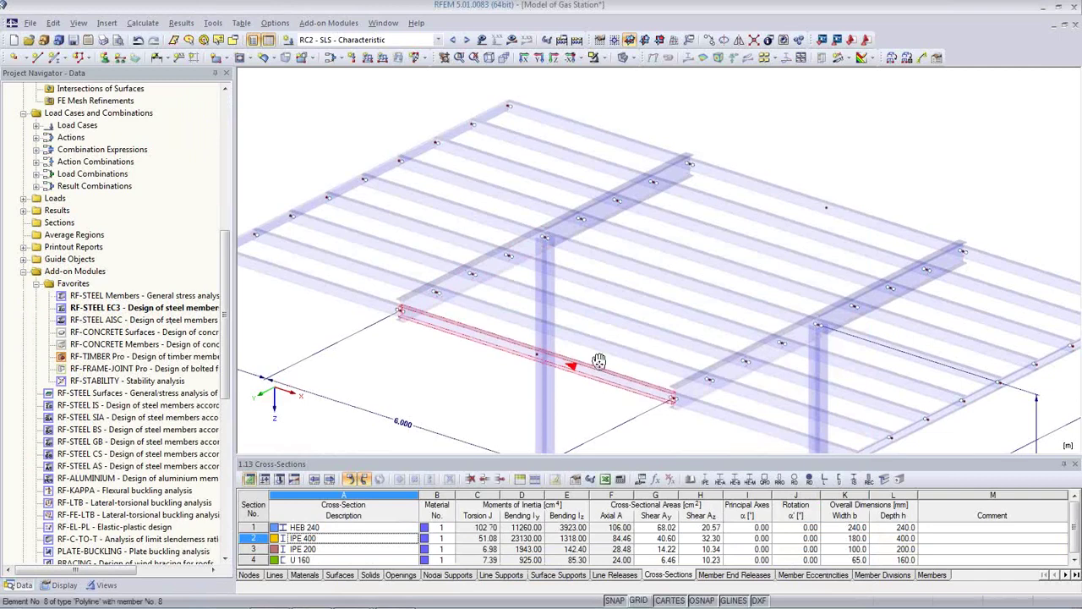
- Display the RF-STEEL EC3 CA1 design ratios on the model for cross-section and stability design, with deformations hidden
left_click(437, 39)
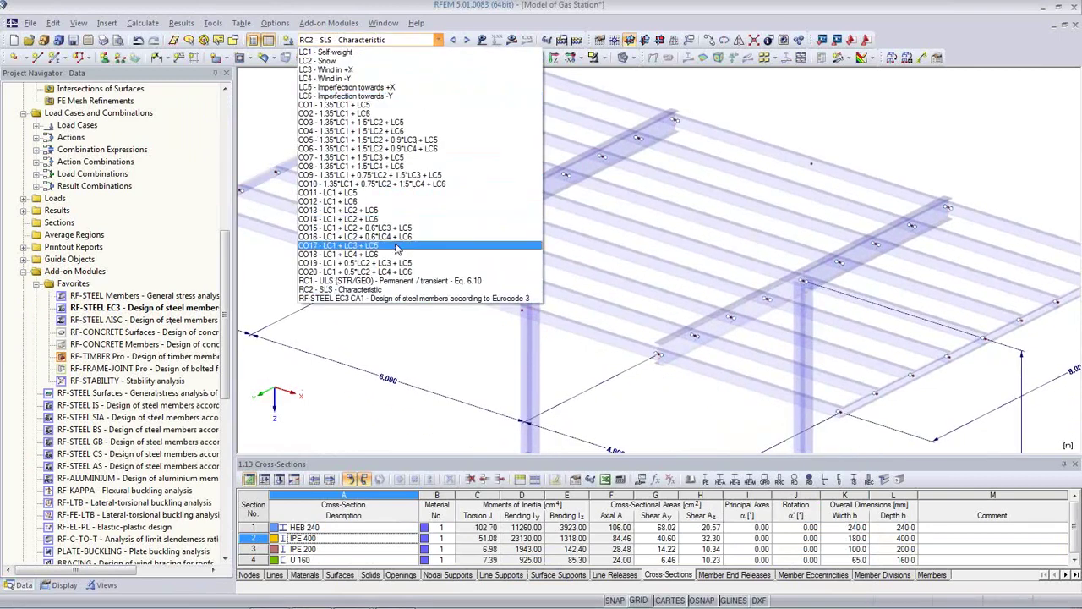
left_click(398, 298)
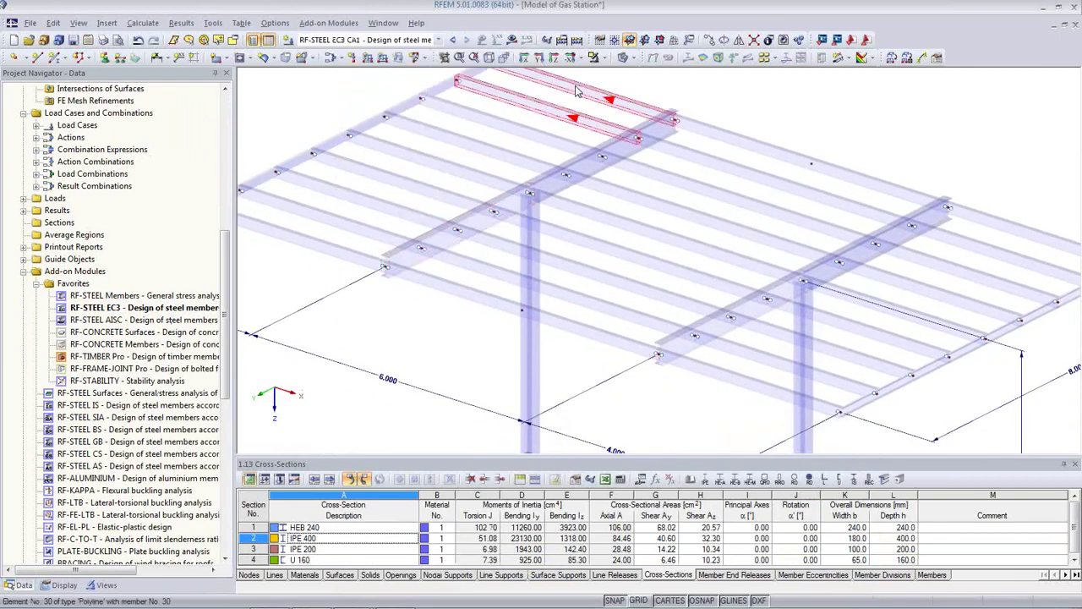
left_click(511, 39)
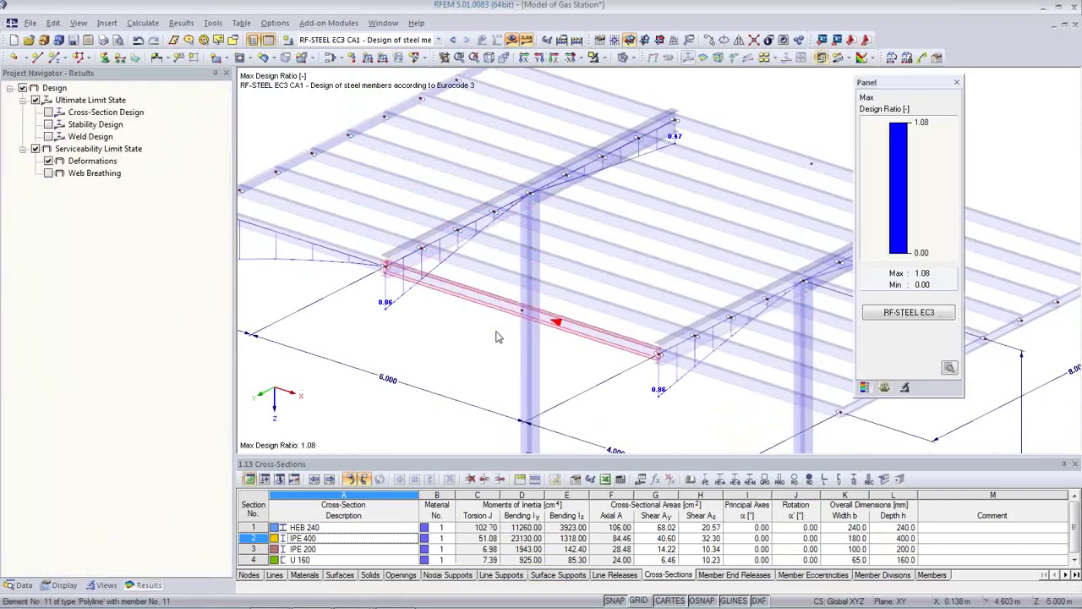
left_click(48, 113)
left_click(48, 125)
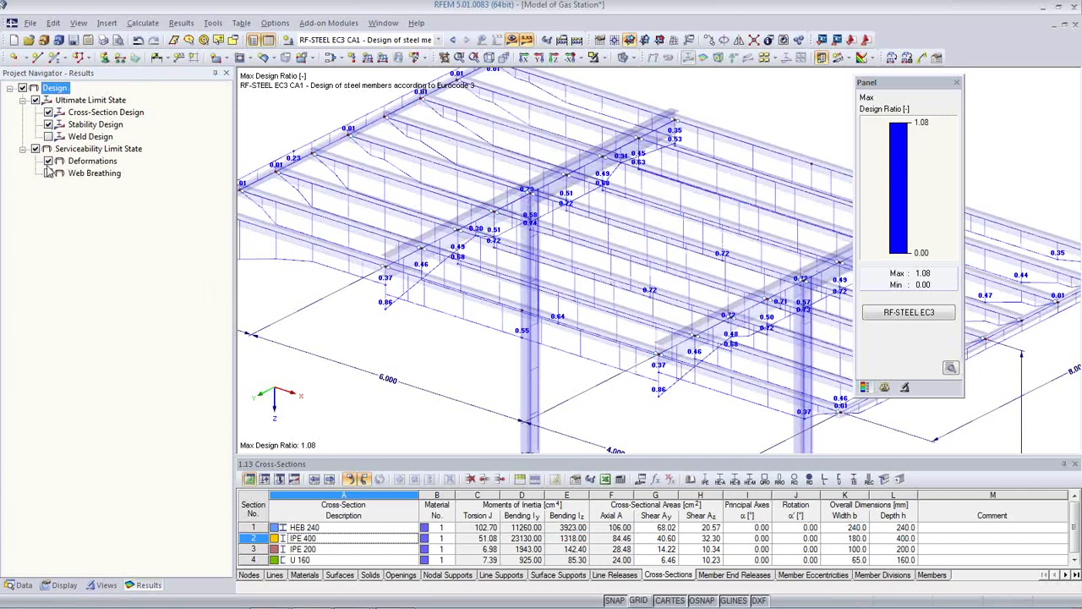
left_click(48, 162)
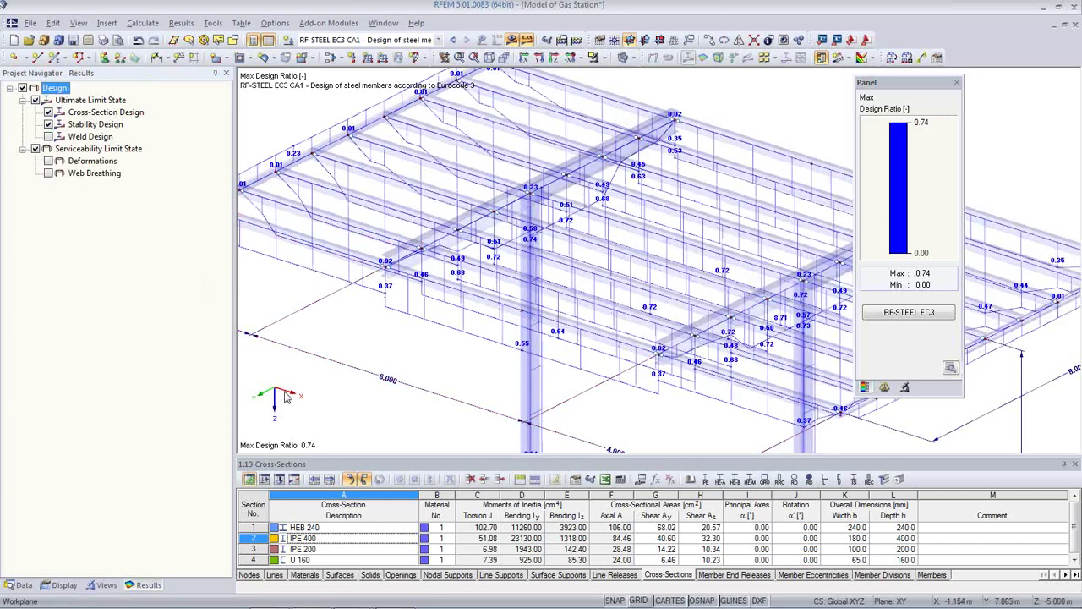
- Restrict the displayed design ratios to the members with cross-section 2 - IPE 400
left_click(105, 584)
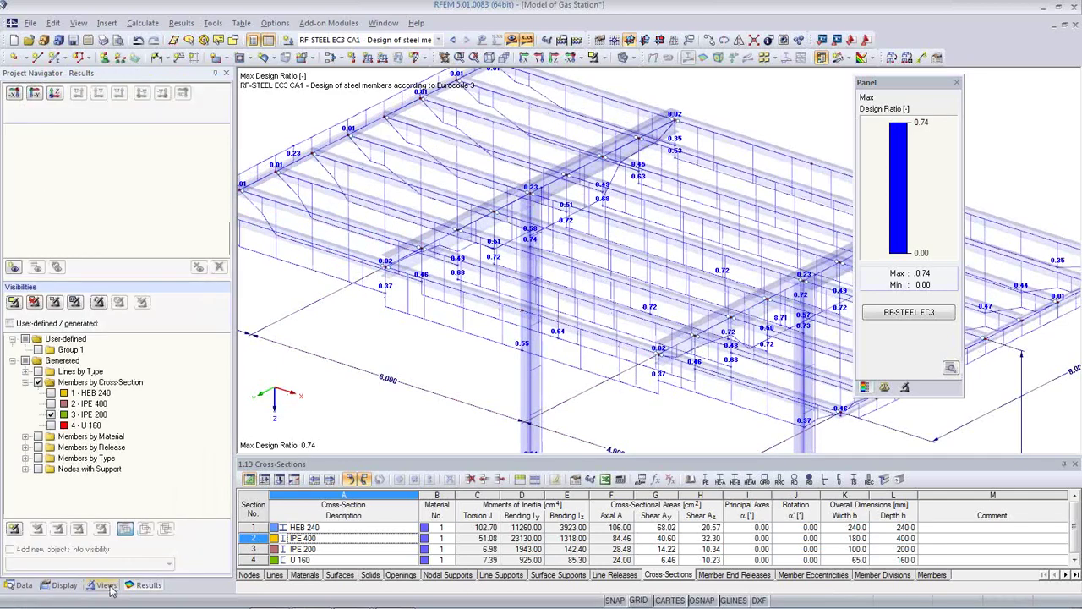
left_click(50, 403)
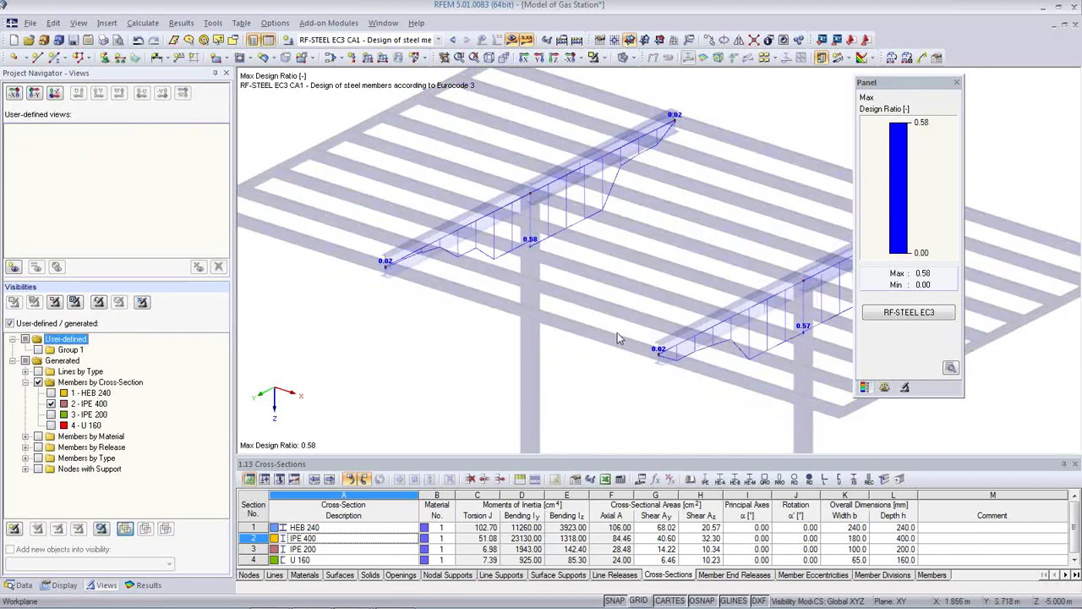
- Switch the model display to wireframe and orient it so both IPE 400 girders' design ratio diagrams can be compared
middle_click_drag(617, 339, 600, 136, "ctrl")
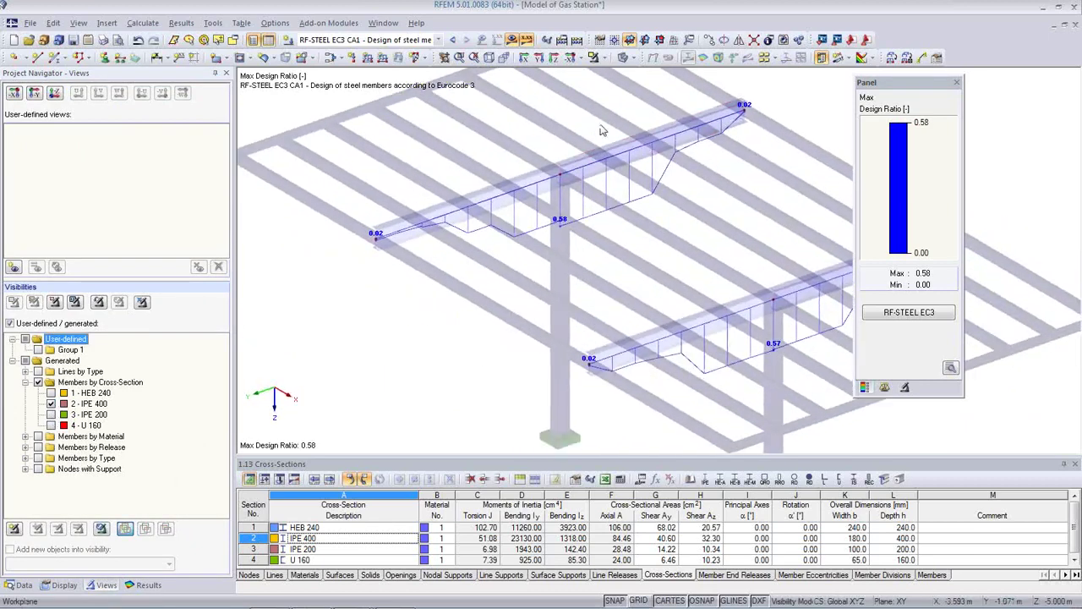
left_click(632, 64)
left_click(677, 81)
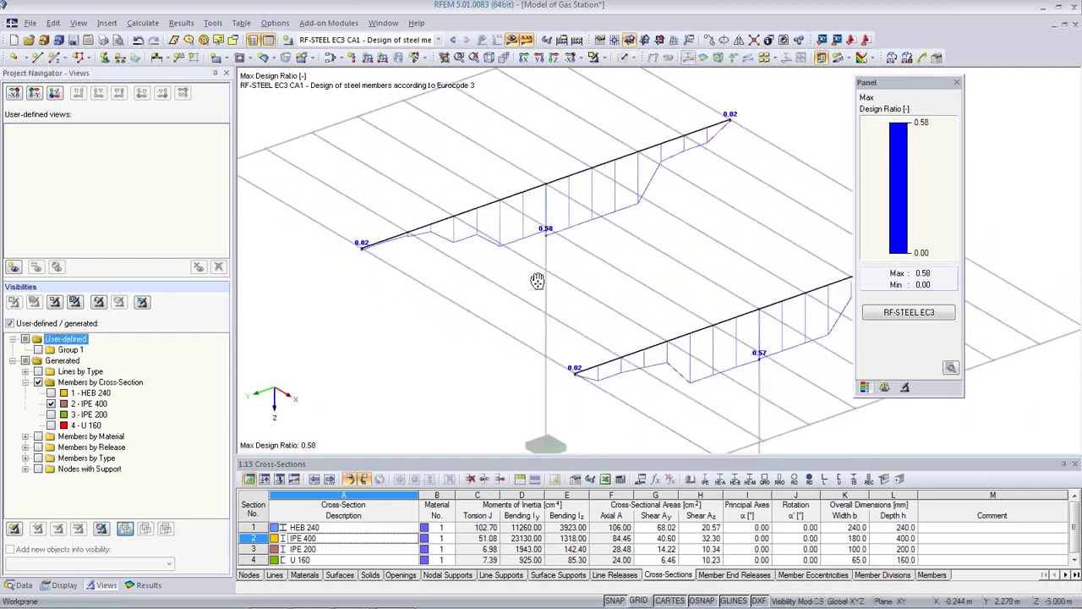
middle_click_drag(537, 281, 777, 290, "ctrl")
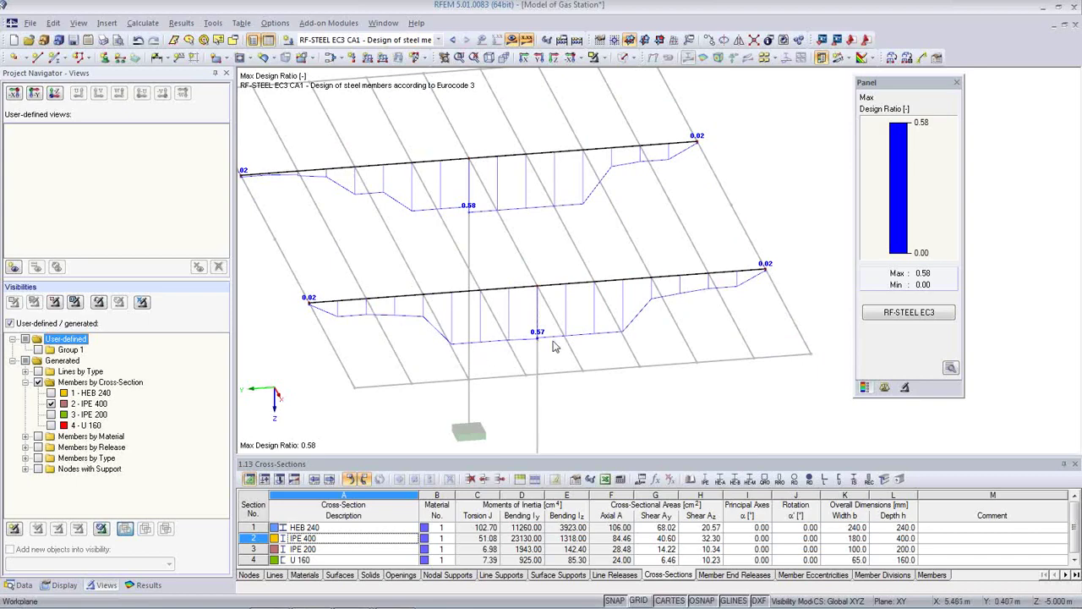
- Examine the design ratios on both sides of the column connection along the rear IPE 400 girder
left_click(489, 227)
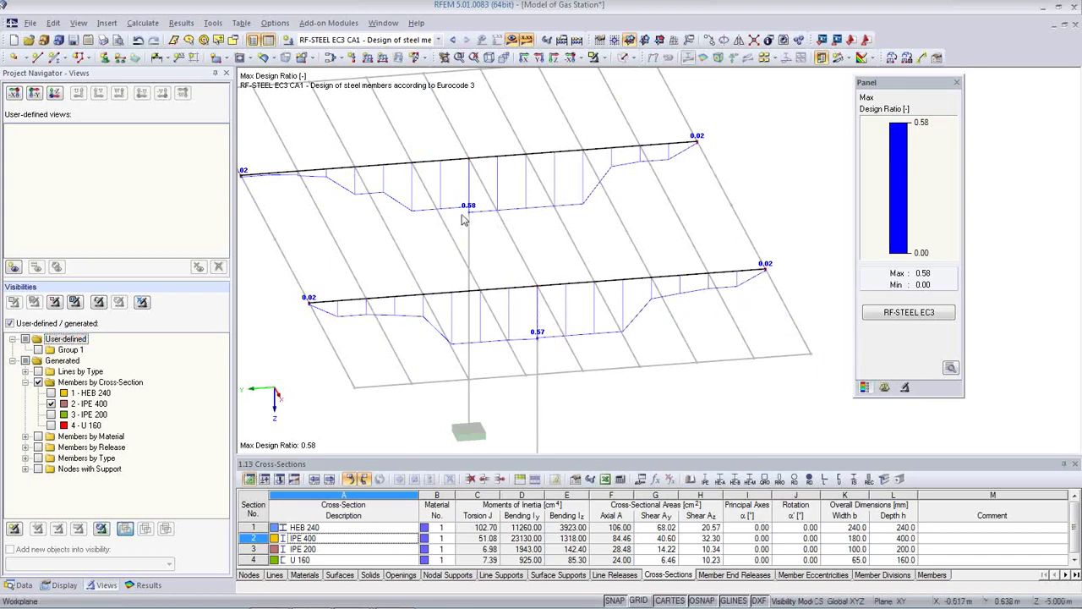
scroll(465, 211, "up", 5)
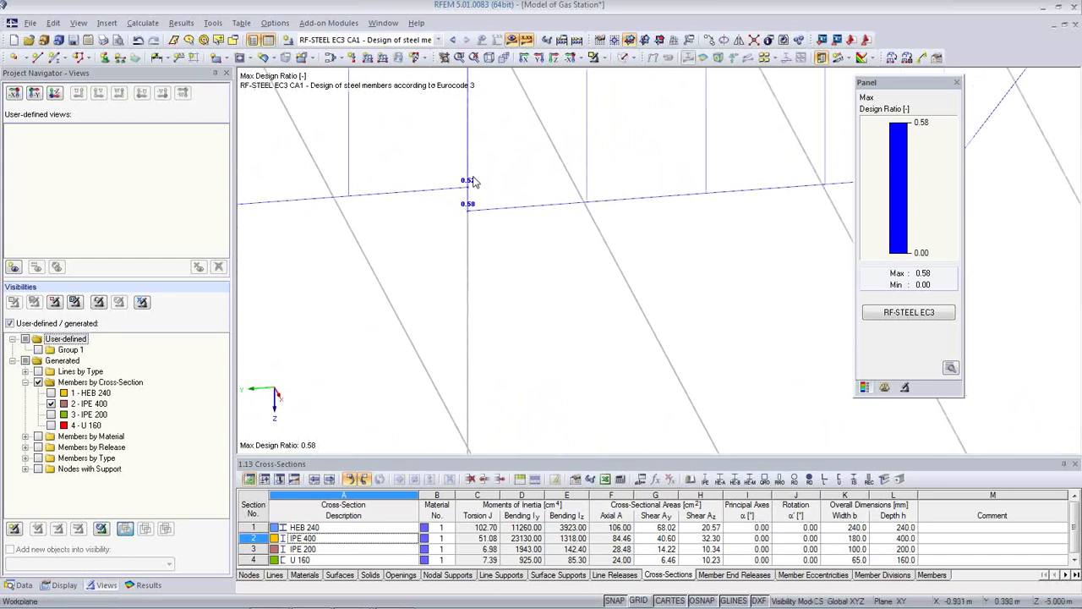
scroll(471, 203, "up", 2)
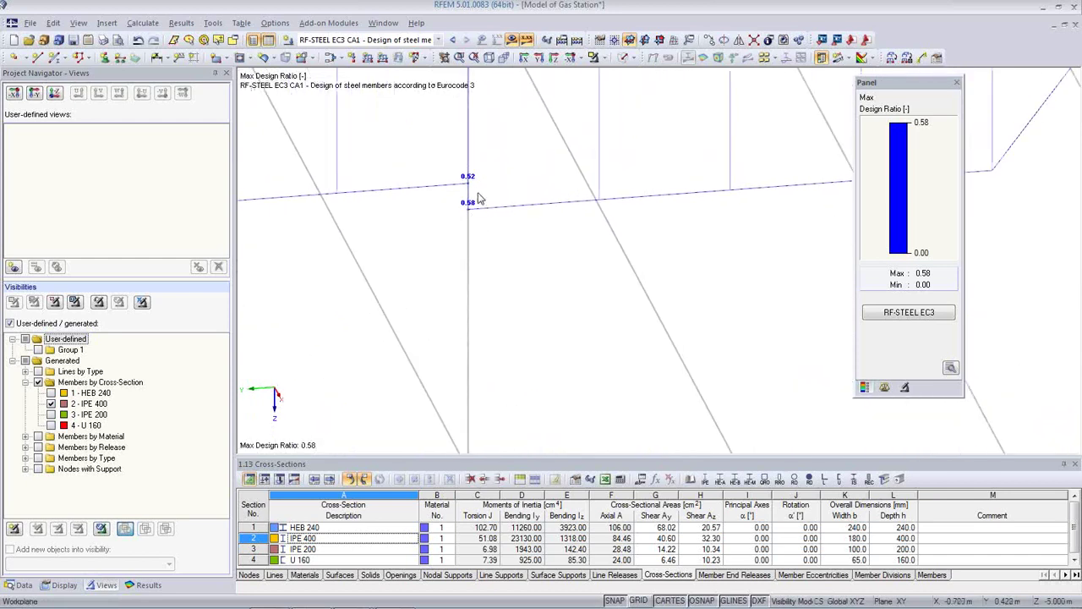
scroll(471, 212, "down", 2)
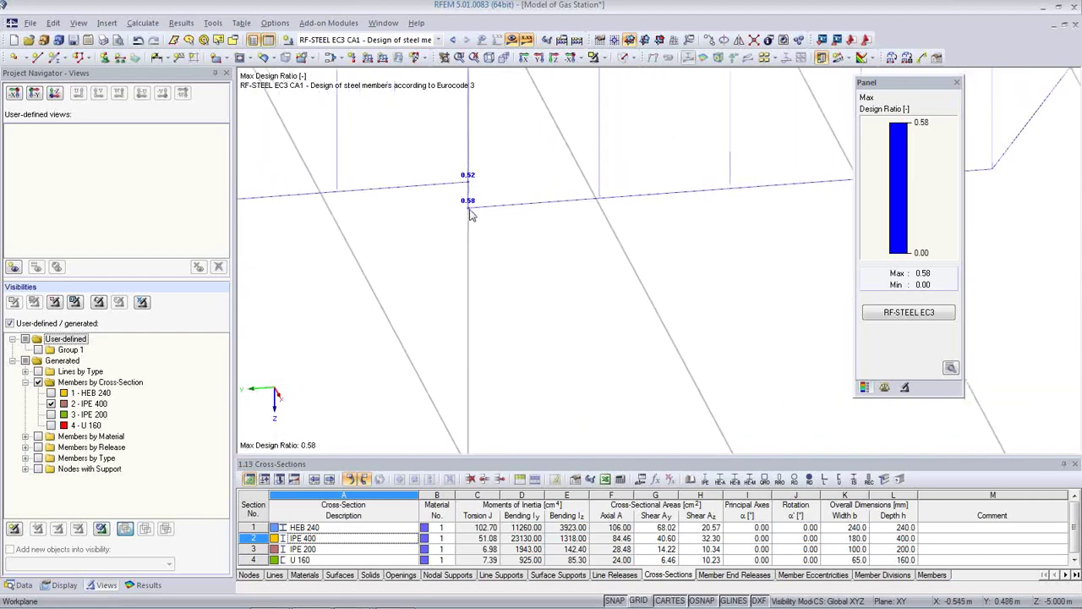
middle_click_drag(471, 212, 631, 315)
scroll(346, 203, "down", 2)
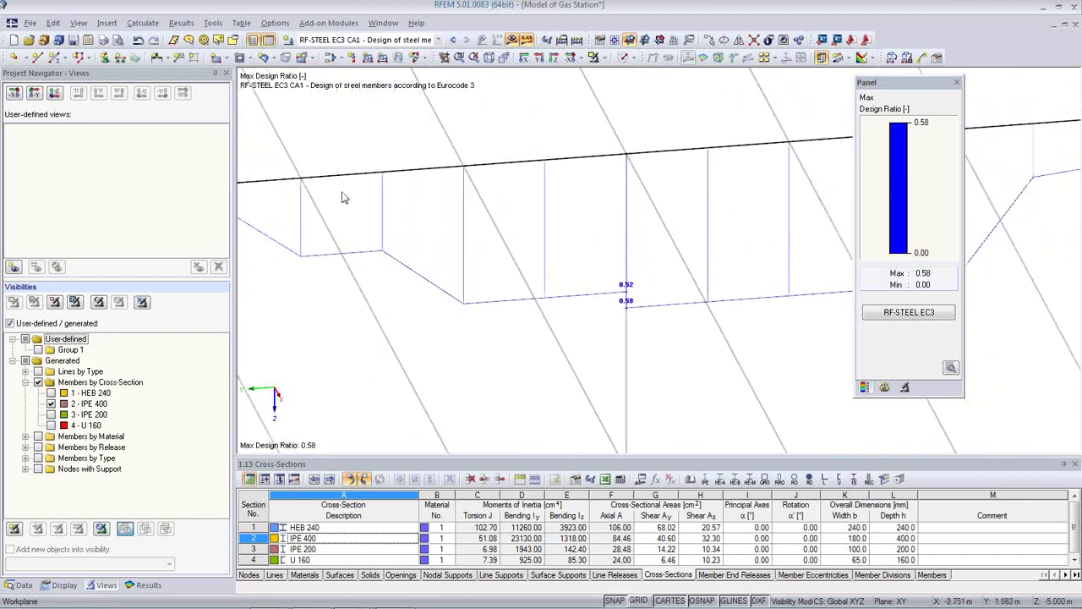
middle_click_drag(526, 238, 610, 203)
scroll(675, 243, "down", 2)
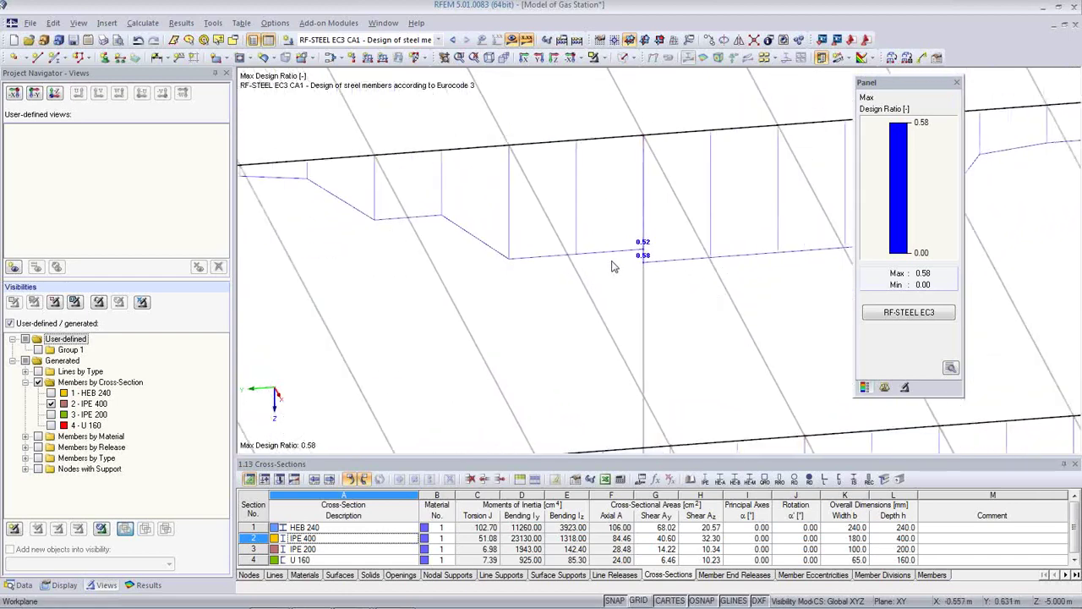
- Open the RF-STEEL EC3 results by member, pick member 2 in the model and inspect its lateral torsional buckling check 331
left_click(898, 314)
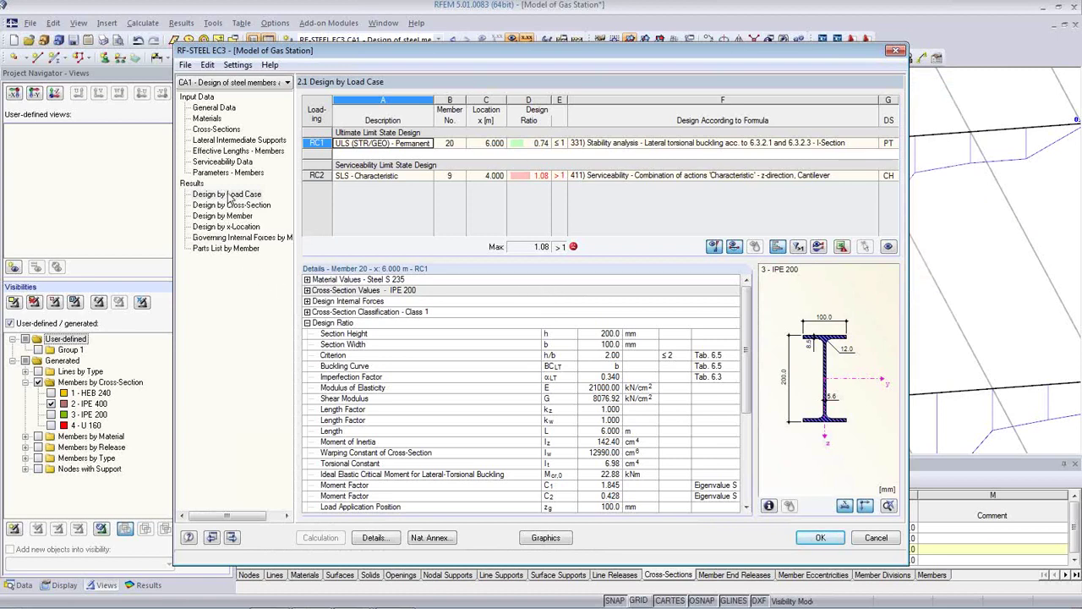
left_click(237, 216)
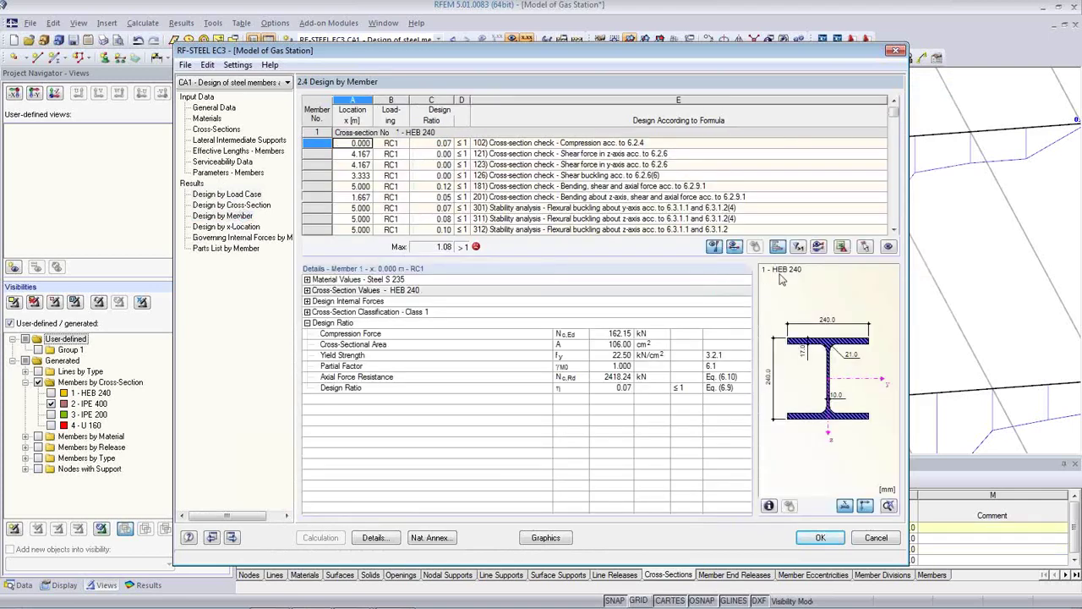
left_click(864, 246)
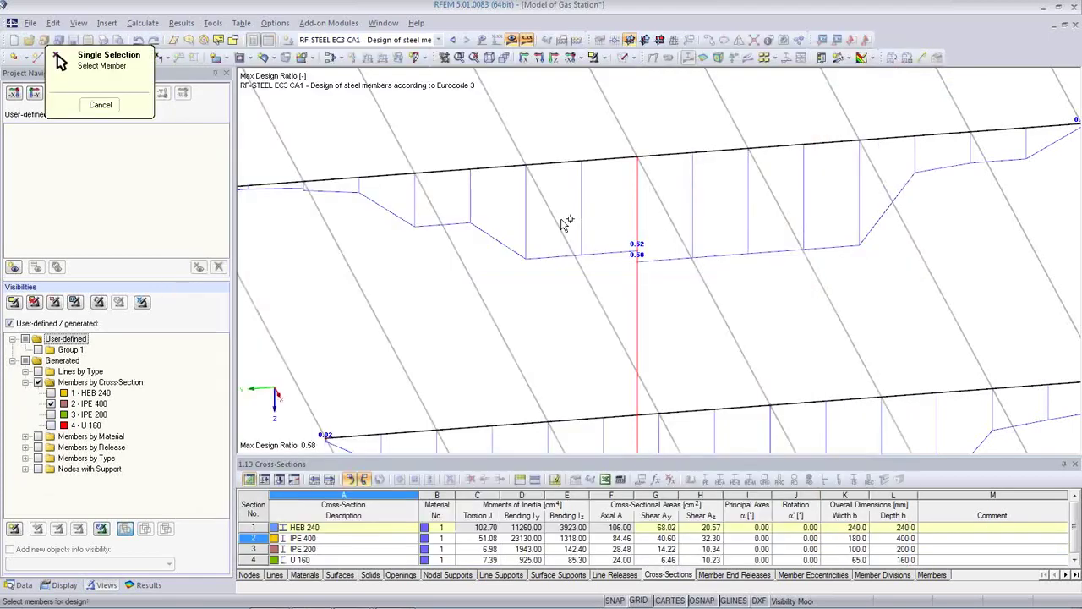
left_click(495, 169)
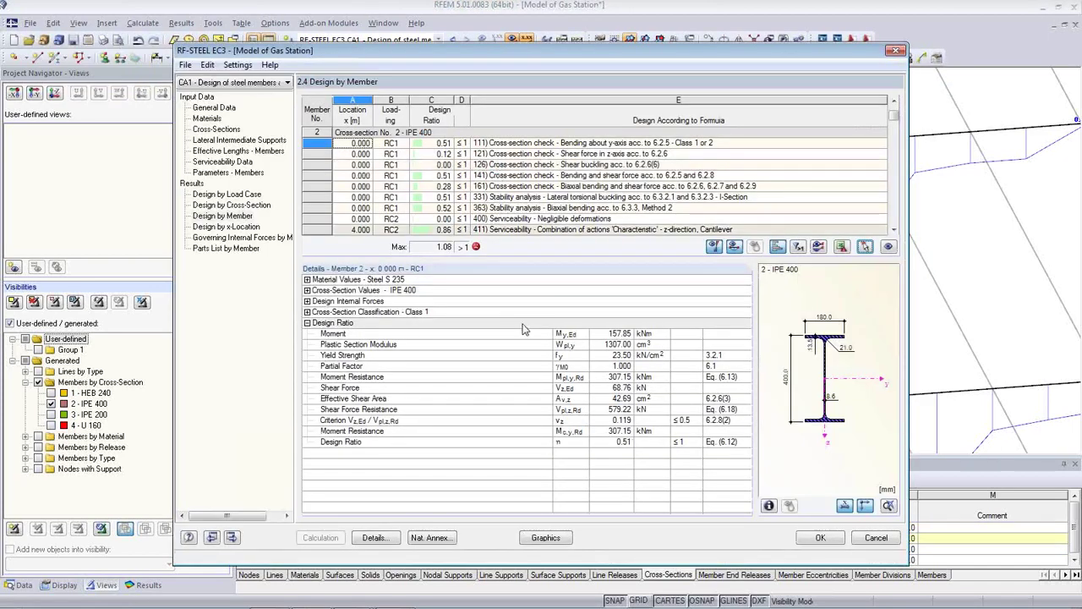
left_click(522, 197)
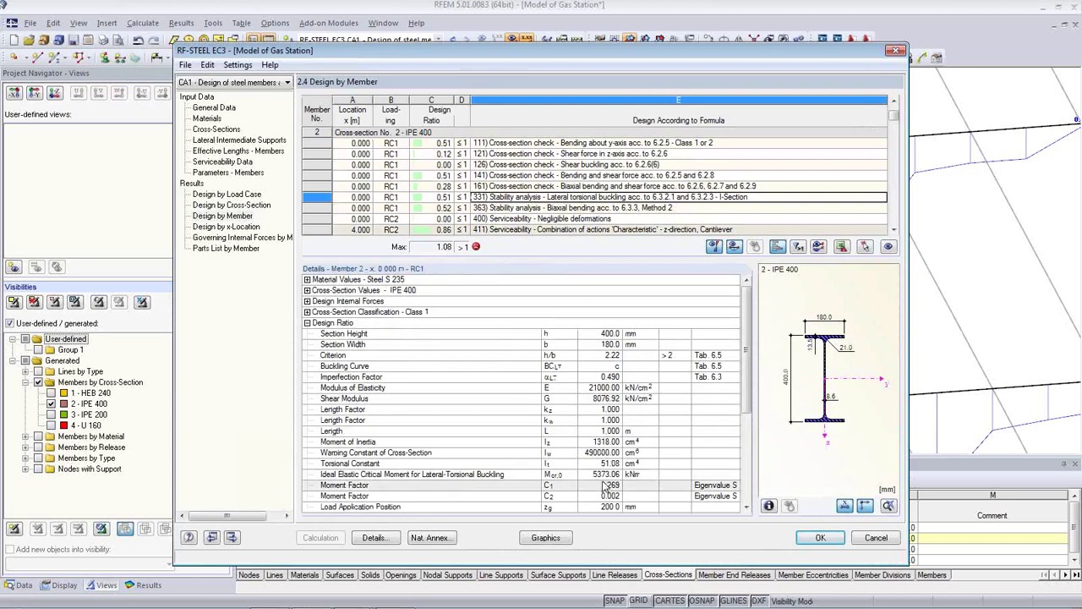
- Pick member 3 in the model and inspect the details of its lateral torsional buckling check 331
left_click(864, 246)
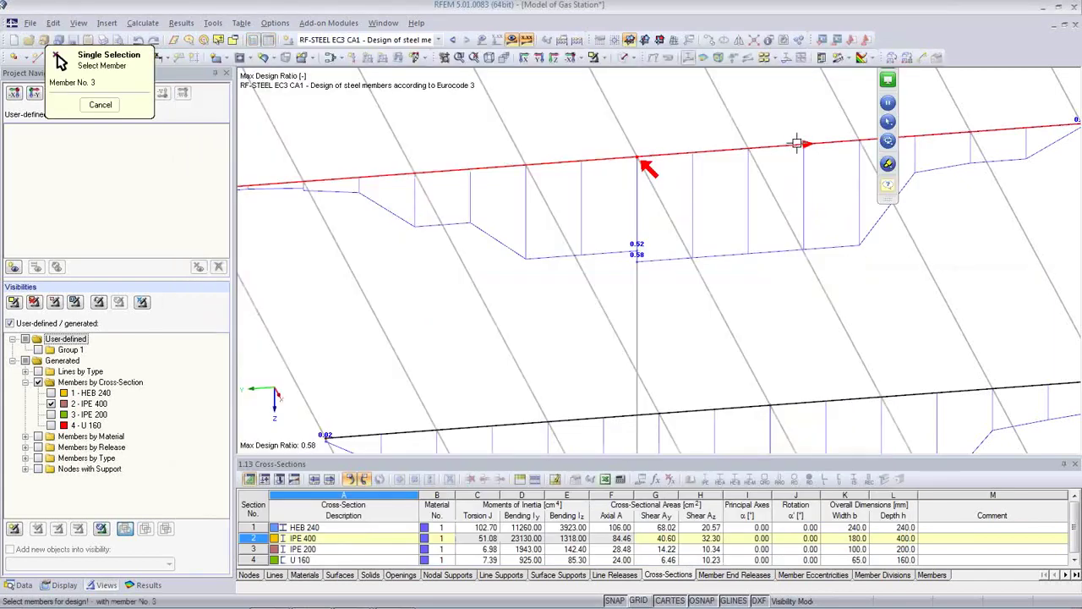
left_click(799, 148)
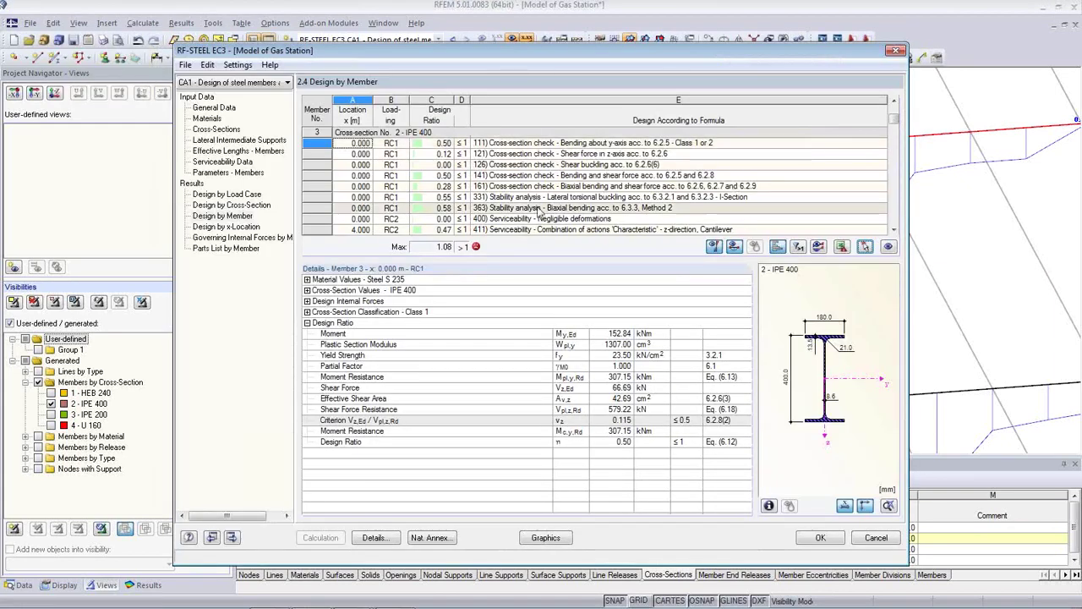
left_click(546, 196)
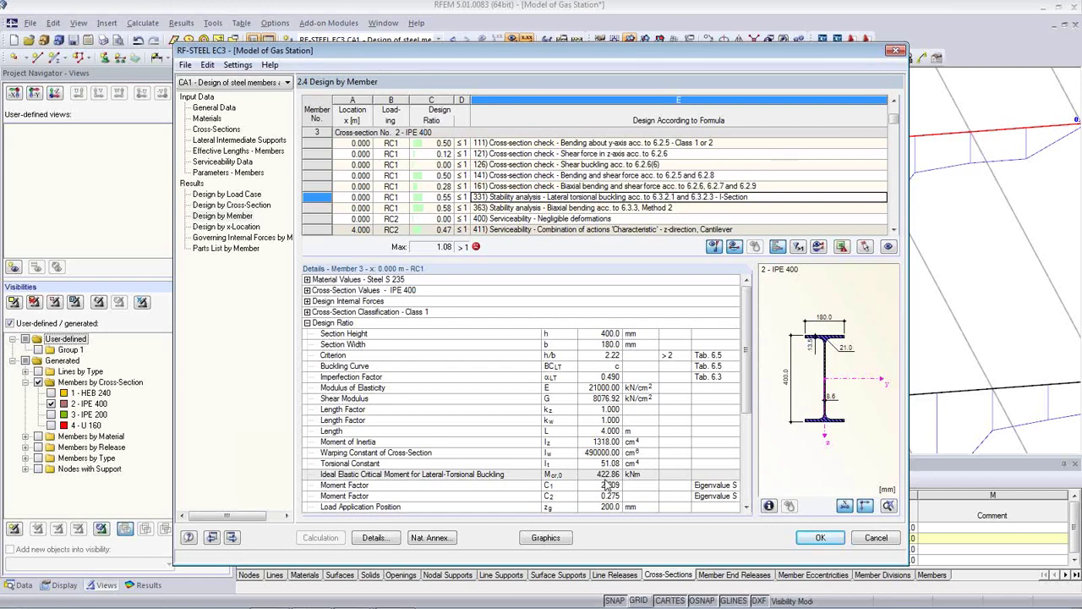
- Remove the lateral intermediate supports from member 2 and recalculate the design case CA1
left_click(230, 140)
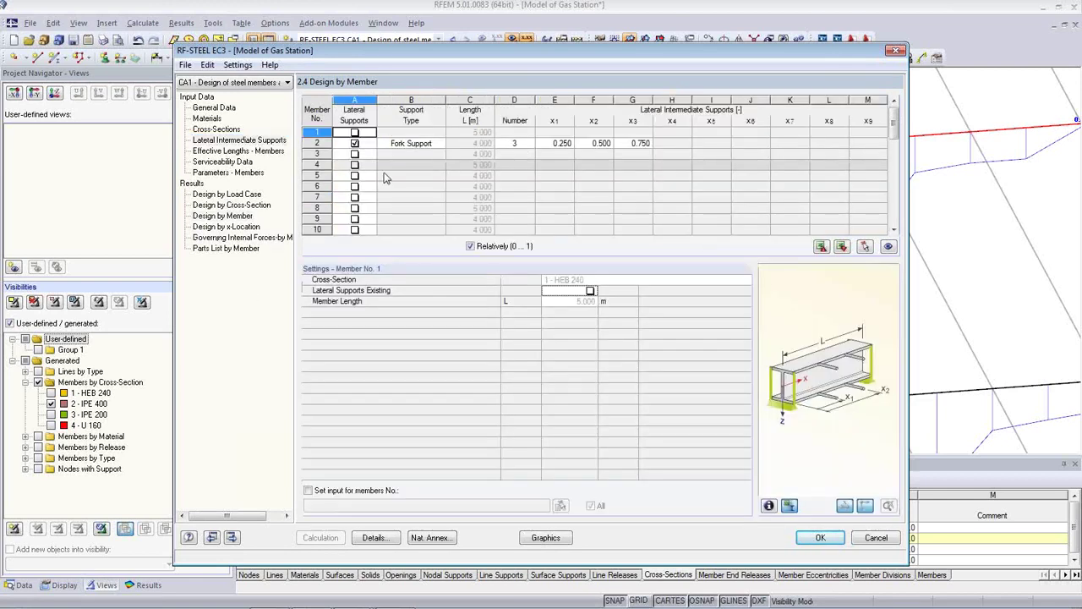
left_click(355, 143)
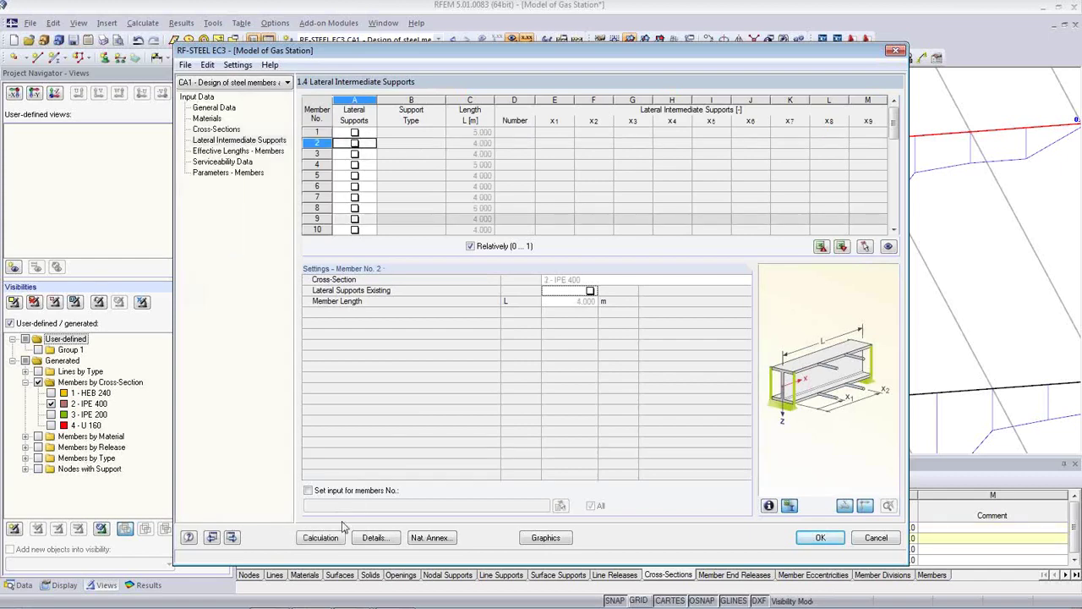
left_click(337, 537)
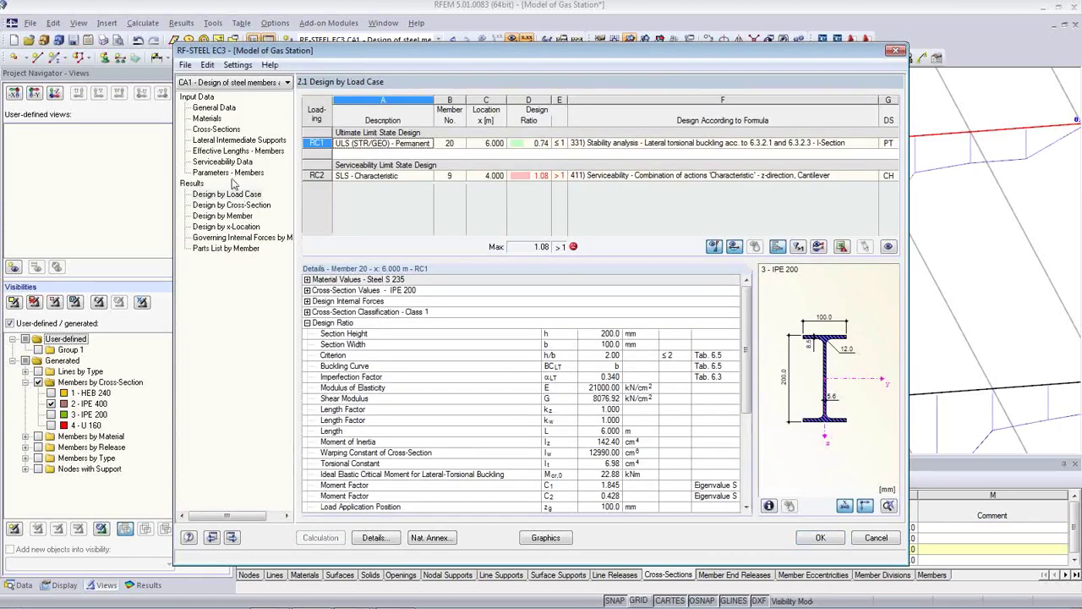
- Compare the recalculated lateral torsional buckling checks of members 3 and 2, and close RF-STEEL EC3 with its data accepted
left_click(223, 216)
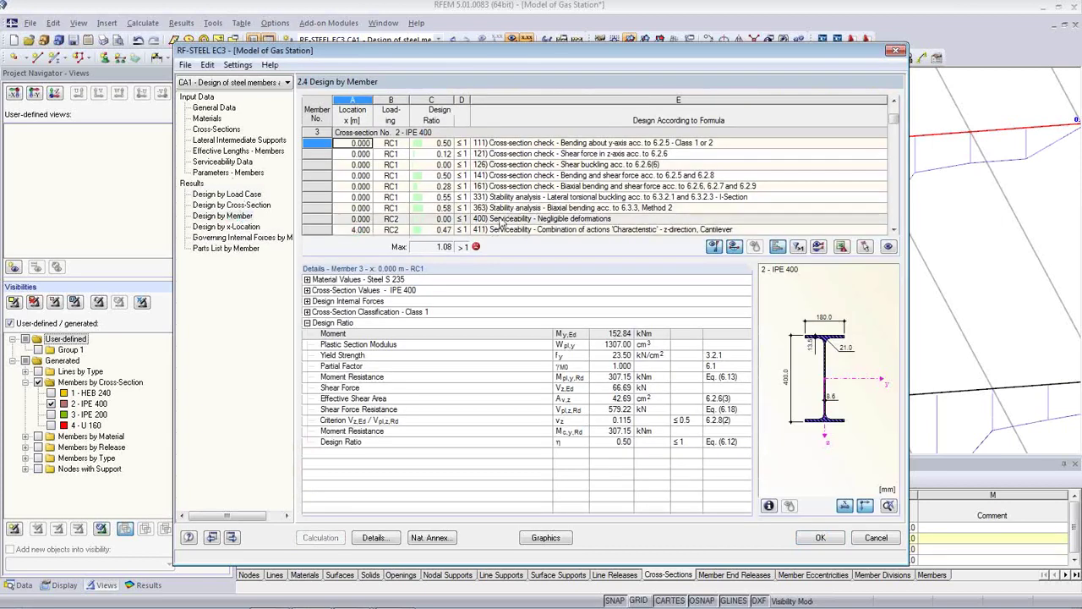
left_click(417, 198)
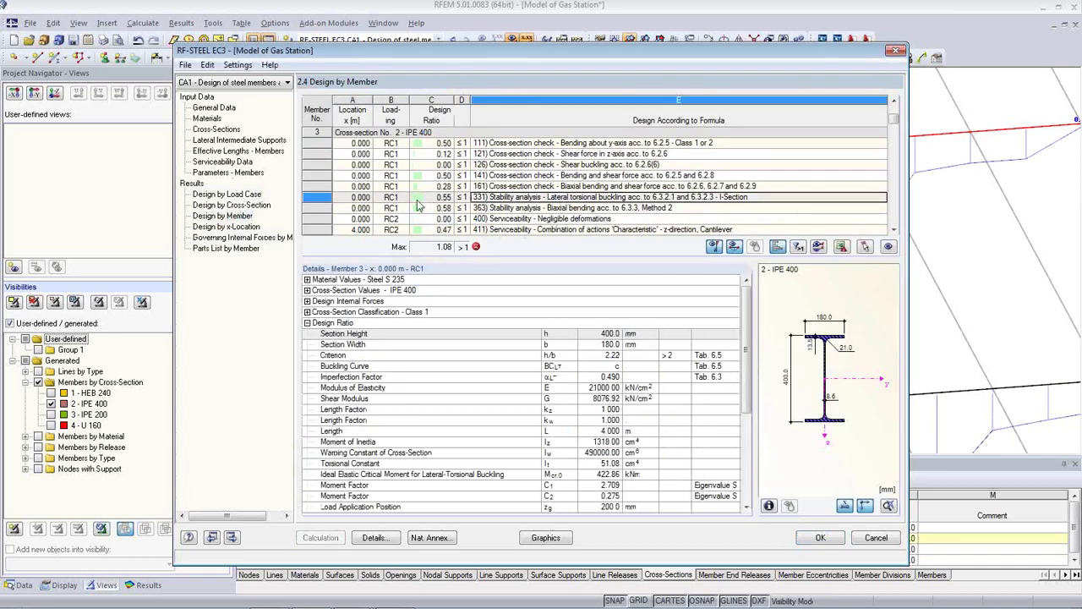
left_click(864, 247)
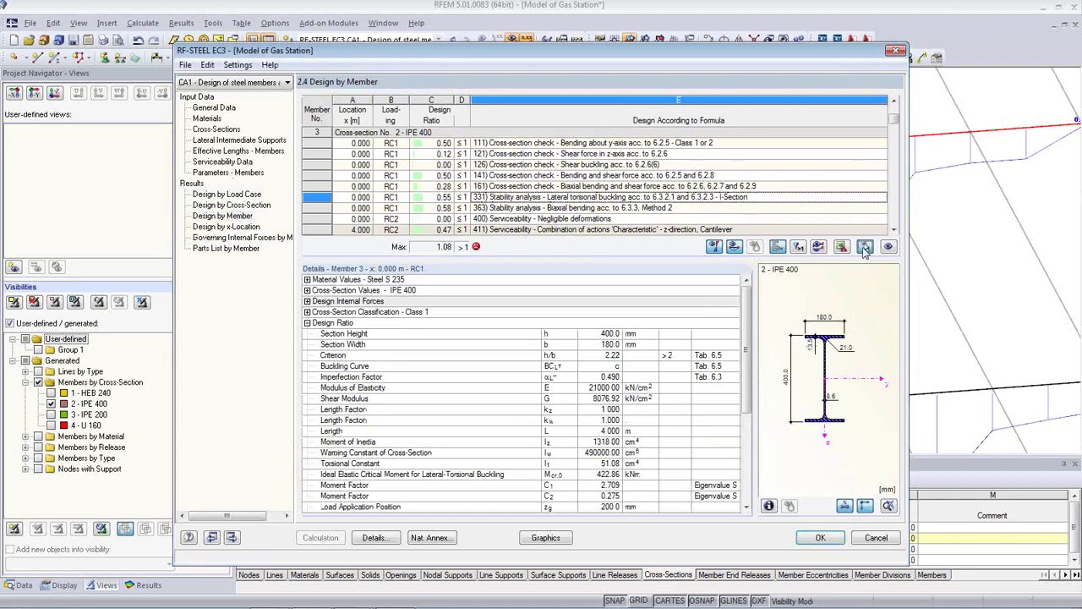
left_click(555, 164)
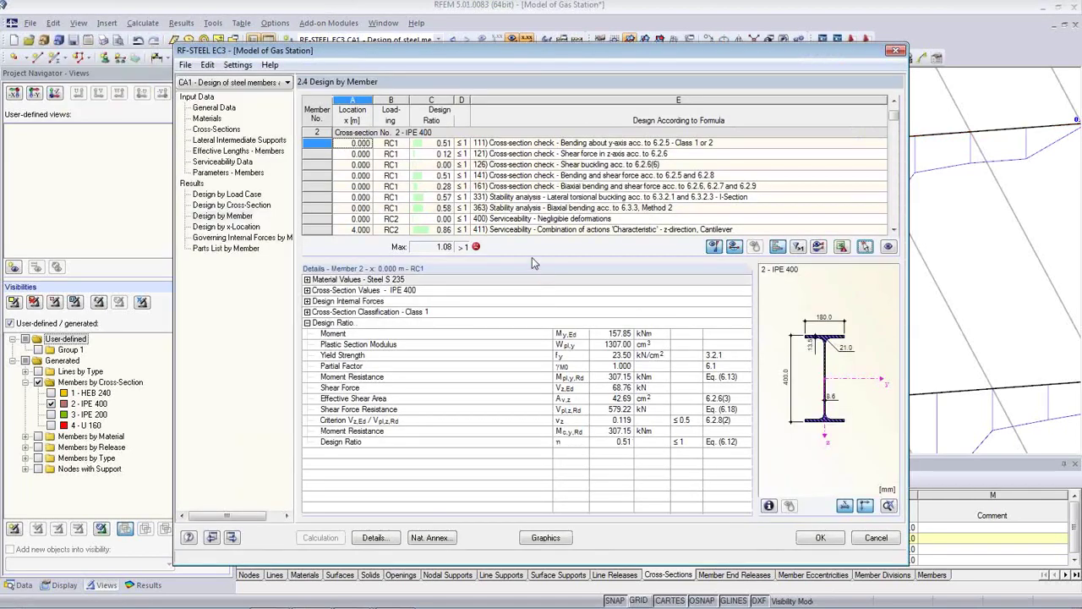
left_click(535, 200)
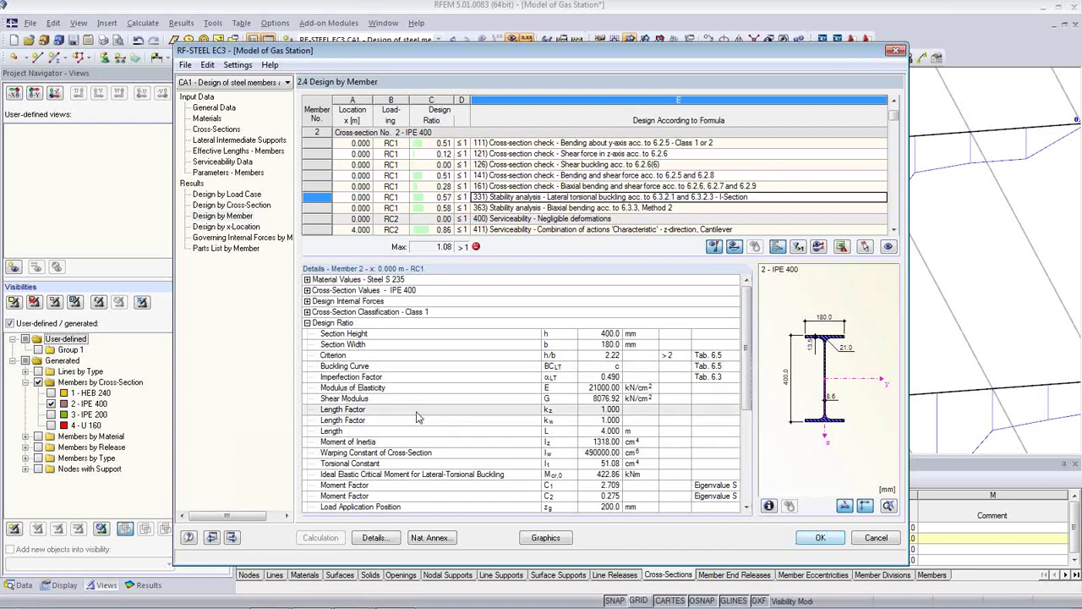
left_click(817, 539)
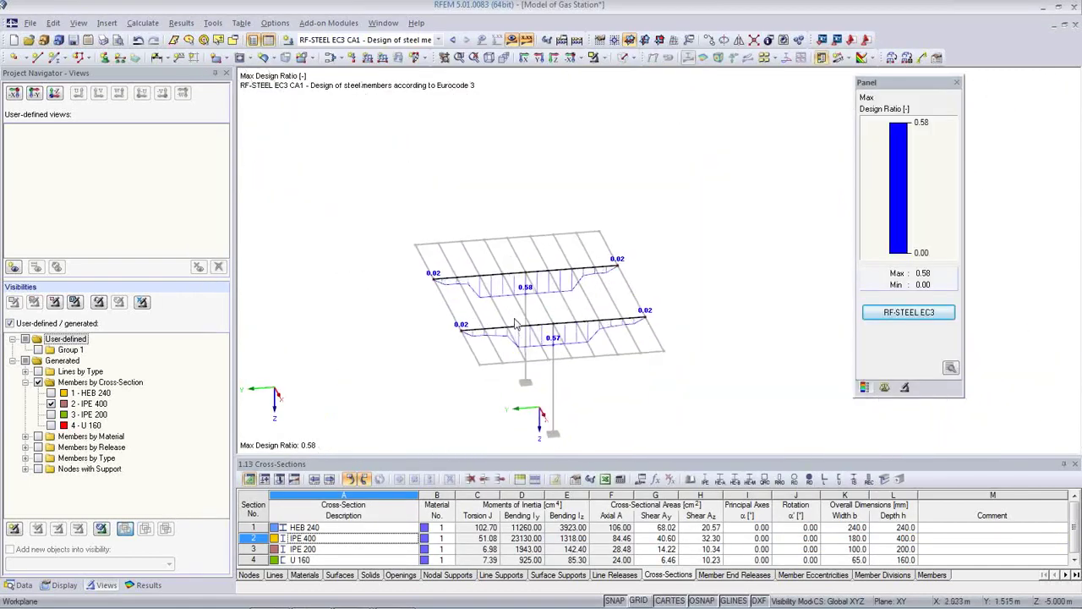
- Open the recent model Member.rf5 and pick the set of members along the middle girder of the right-hand frame
left_click(29, 23)
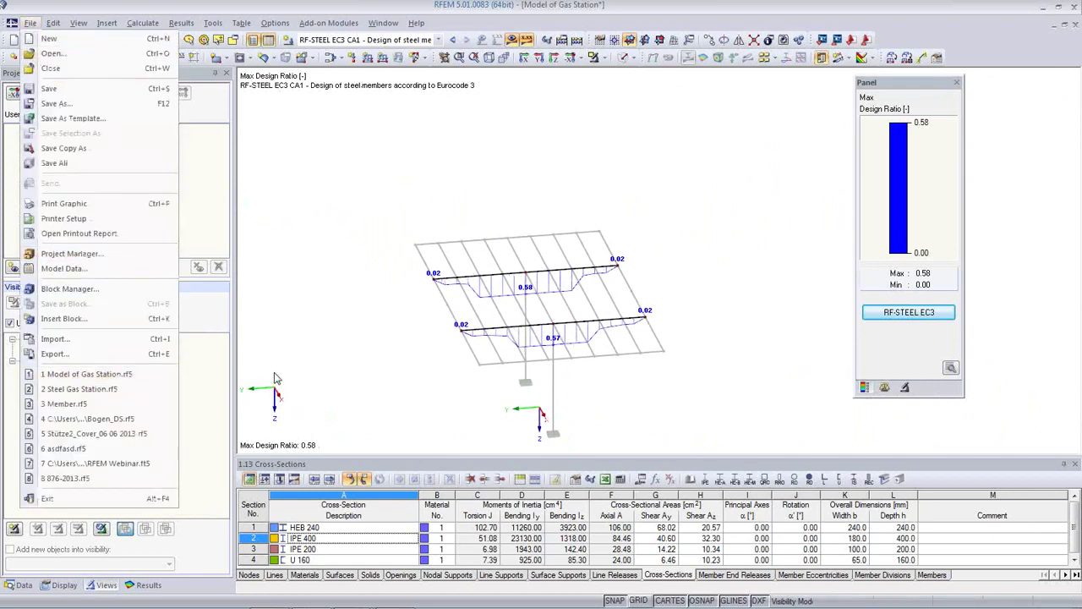
left_click(99, 403)
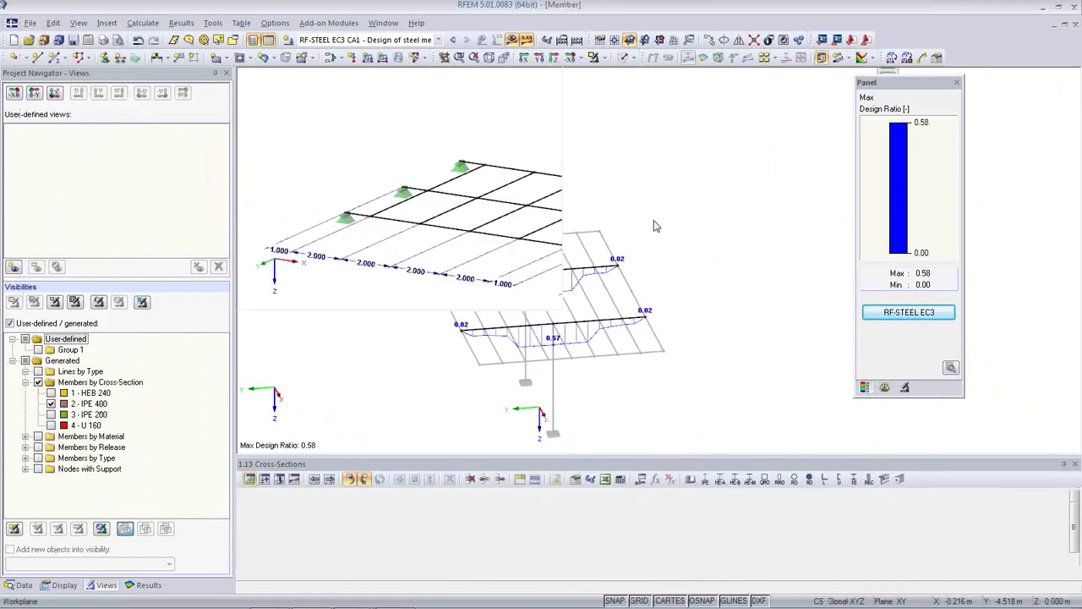
middle_click_drag(627, 300, 645, 385, "ctrl")
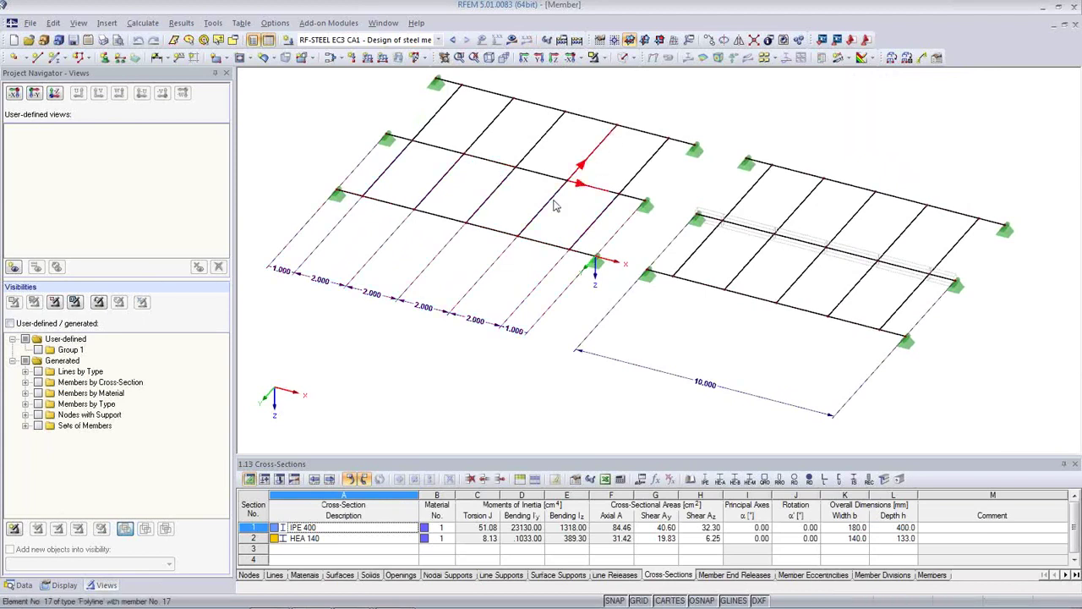
middle_click_drag(601, 249, 577, 269)
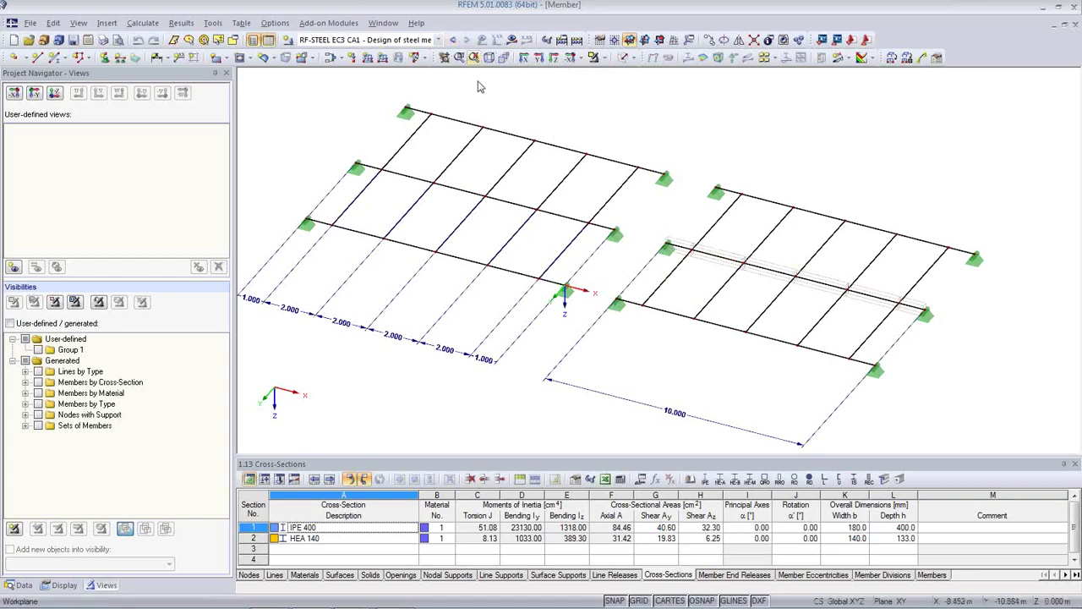
left_click(726, 269)
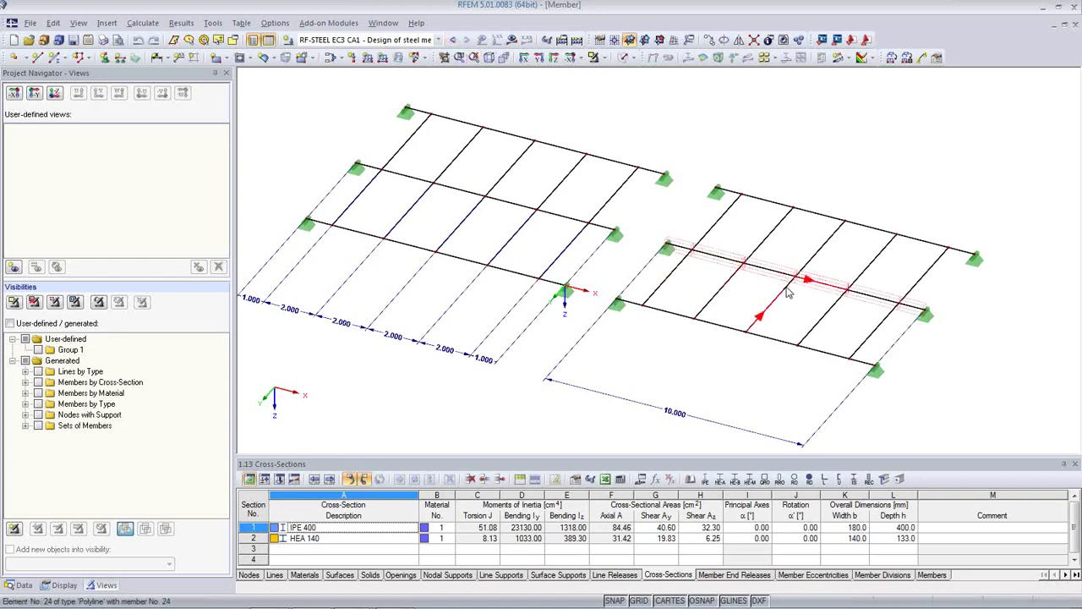
- Open the RF-STEEL EC3 module for this model and move its window clear of the frames to show the members selected for design
left_click(13, 583)
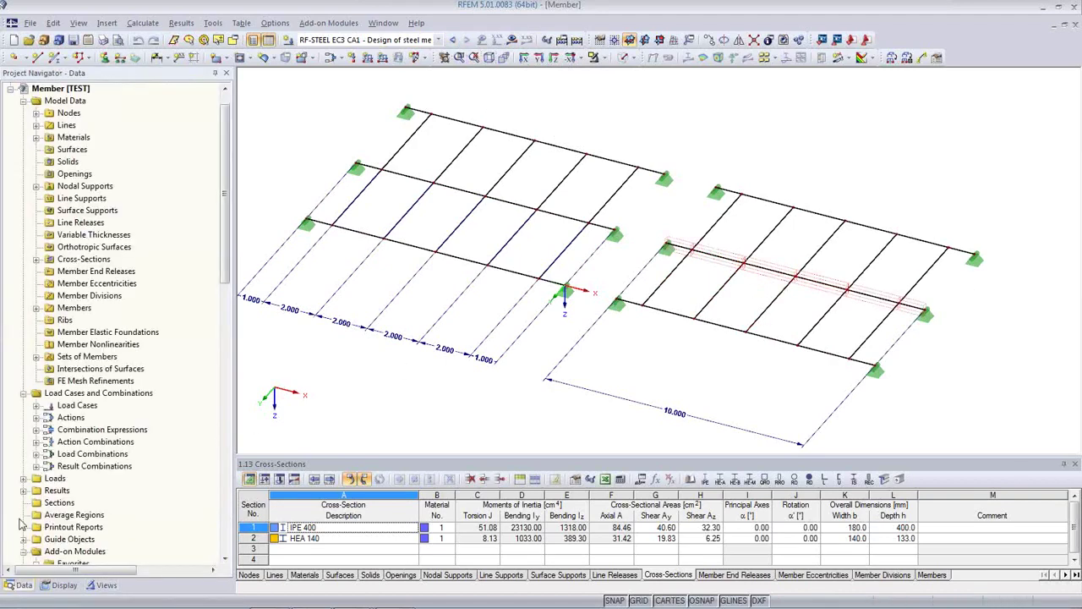
scroll(124, 408, "down", 6)
double_click(125, 408)
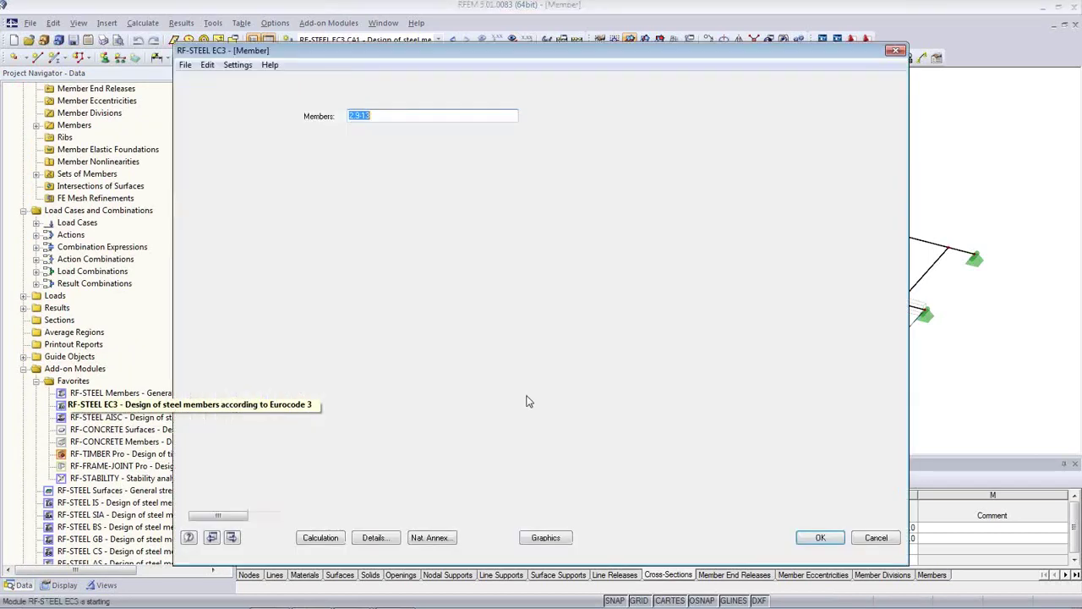
left_click(382, 114)
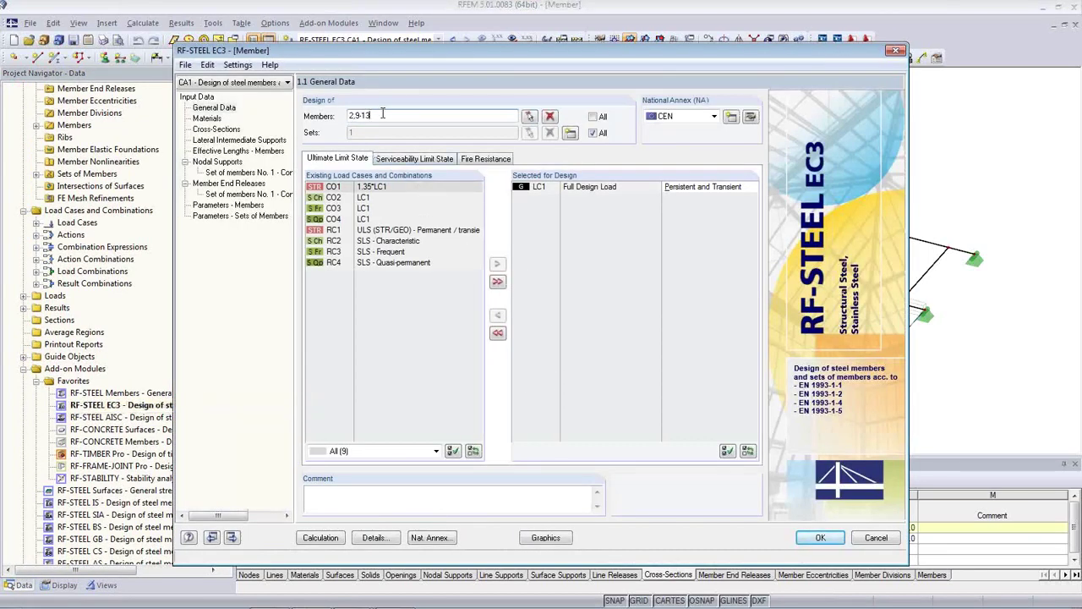
left_click_drag(499, 53, 523, 360)
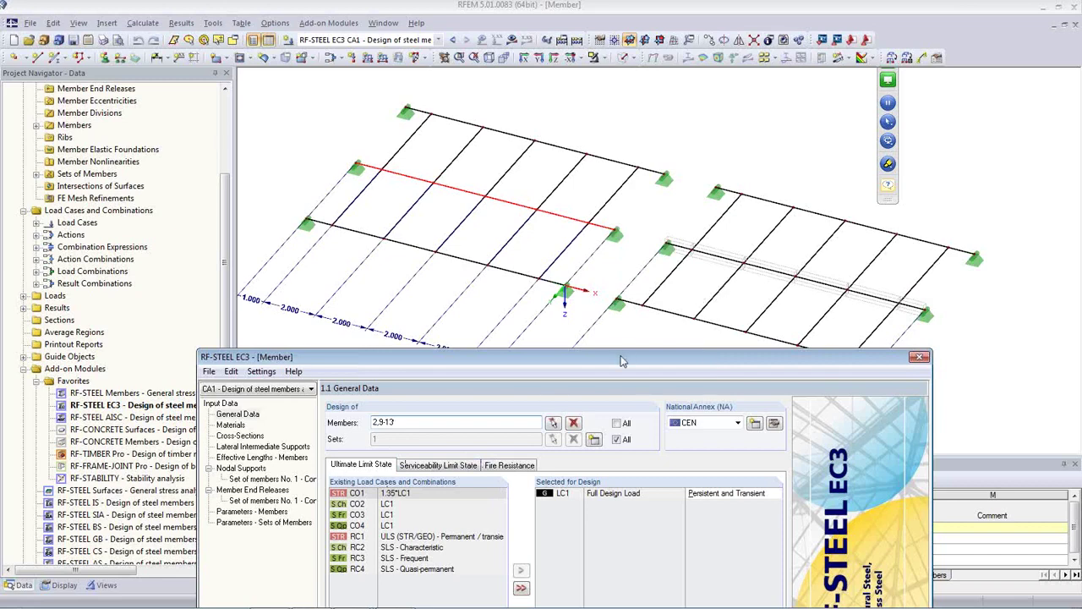
- Review the cross-sections, the members selected for design and the nodal supports of set of members No. 1 against the model
left_click_drag(621, 361, 594, 129)
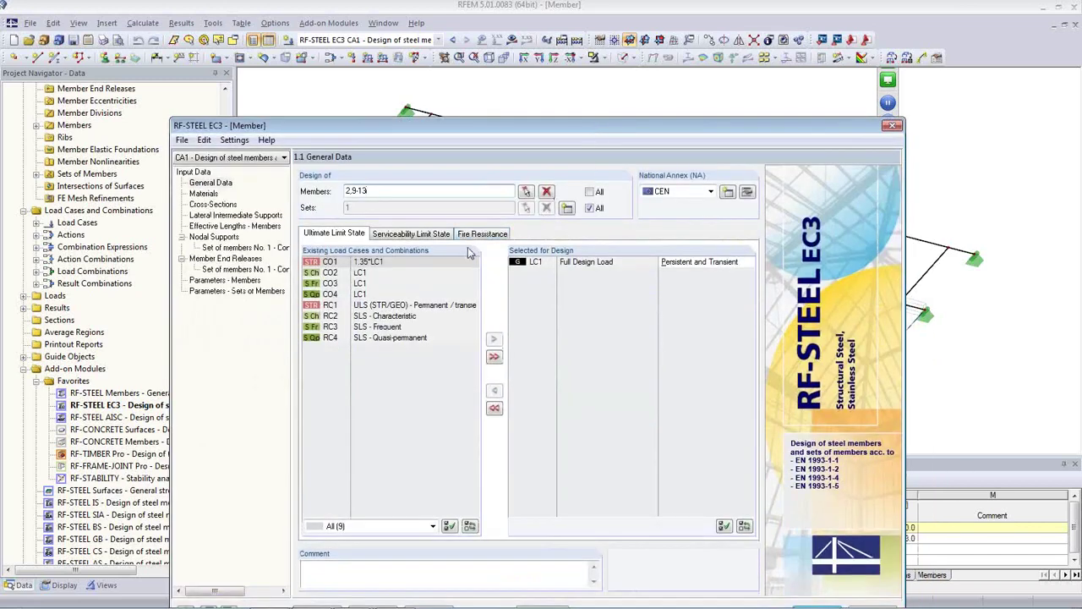
left_click(213, 205)
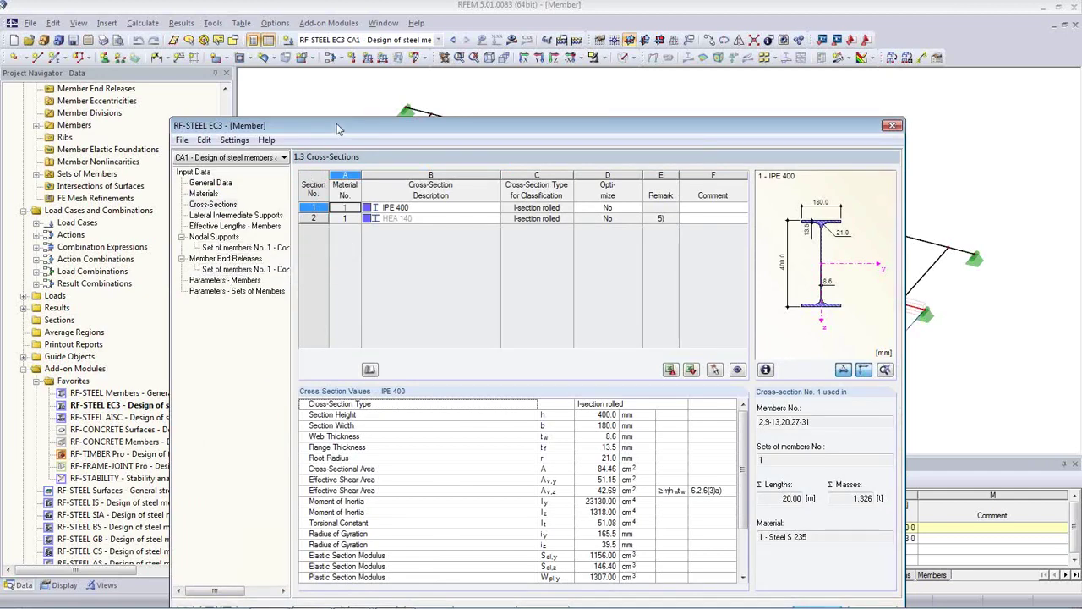
left_click_drag(342, 120, 364, 68)
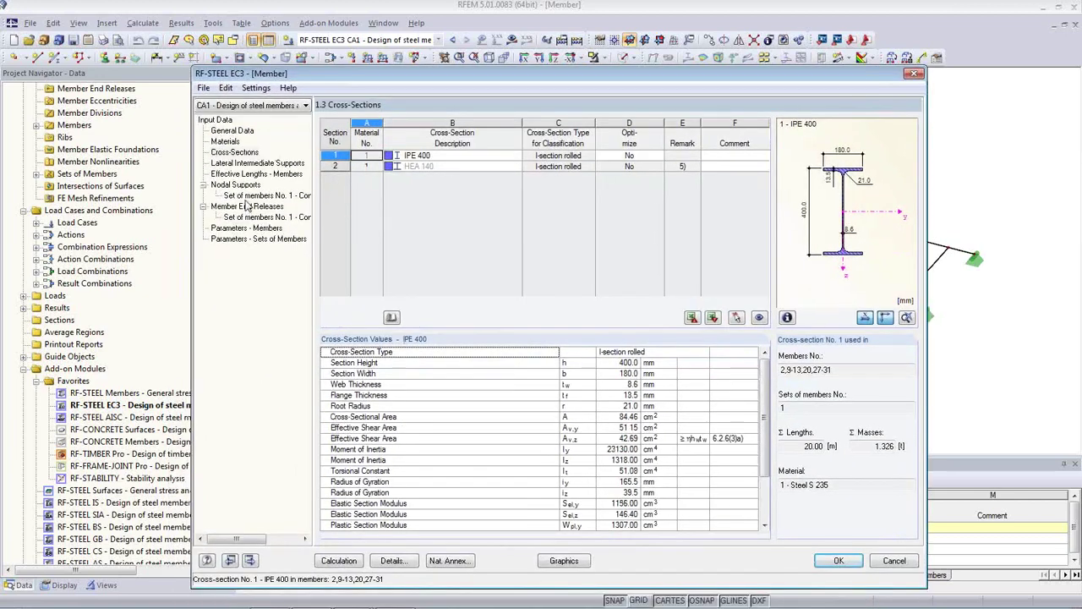
left_click(231, 131)
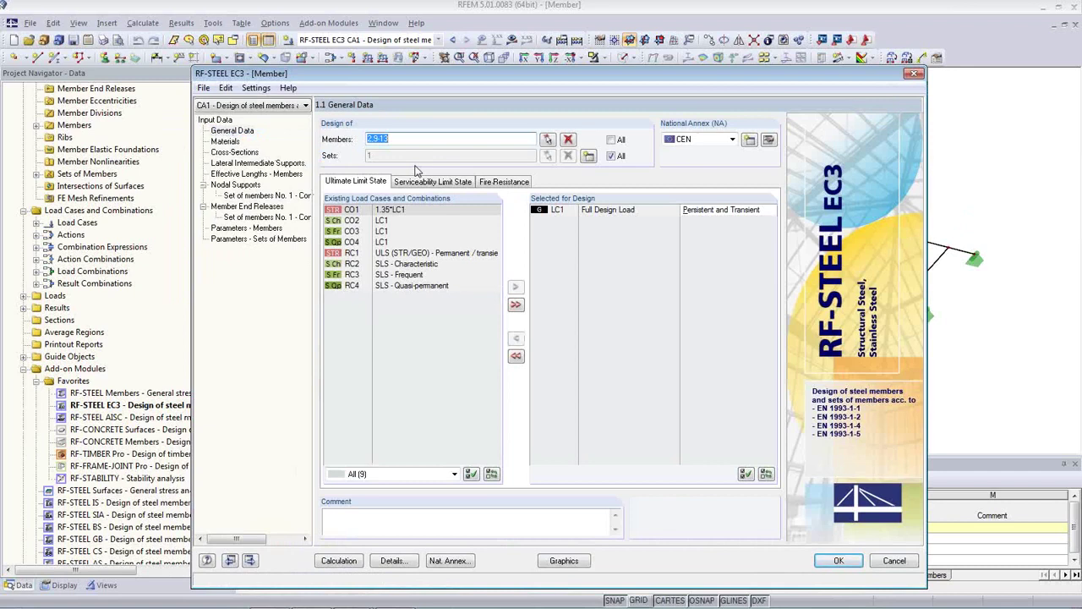
left_click(243, 195)
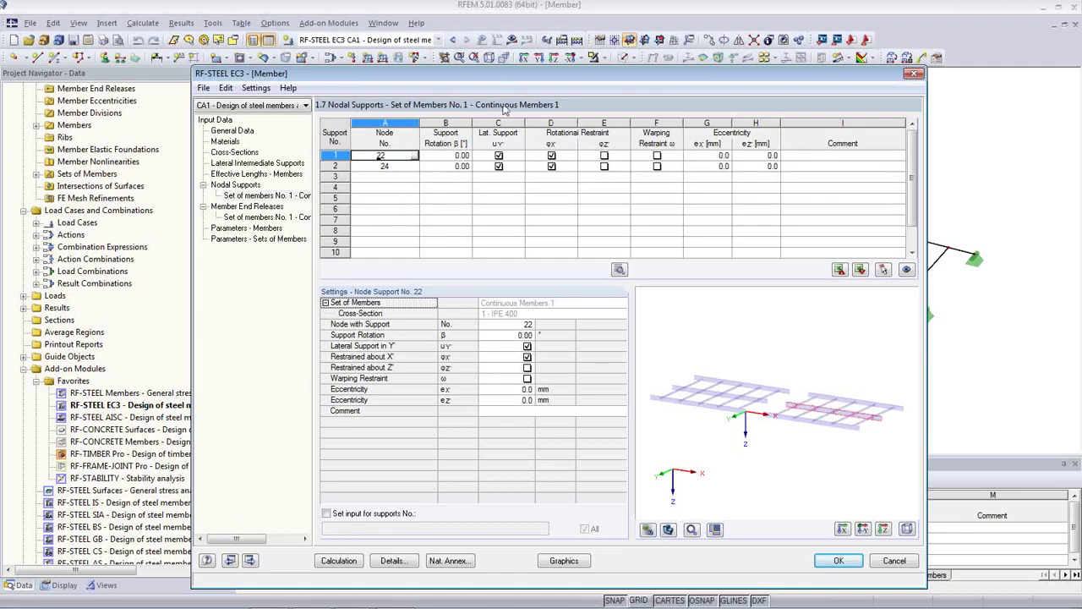
left_click_drag(493, 76, 528, 353)
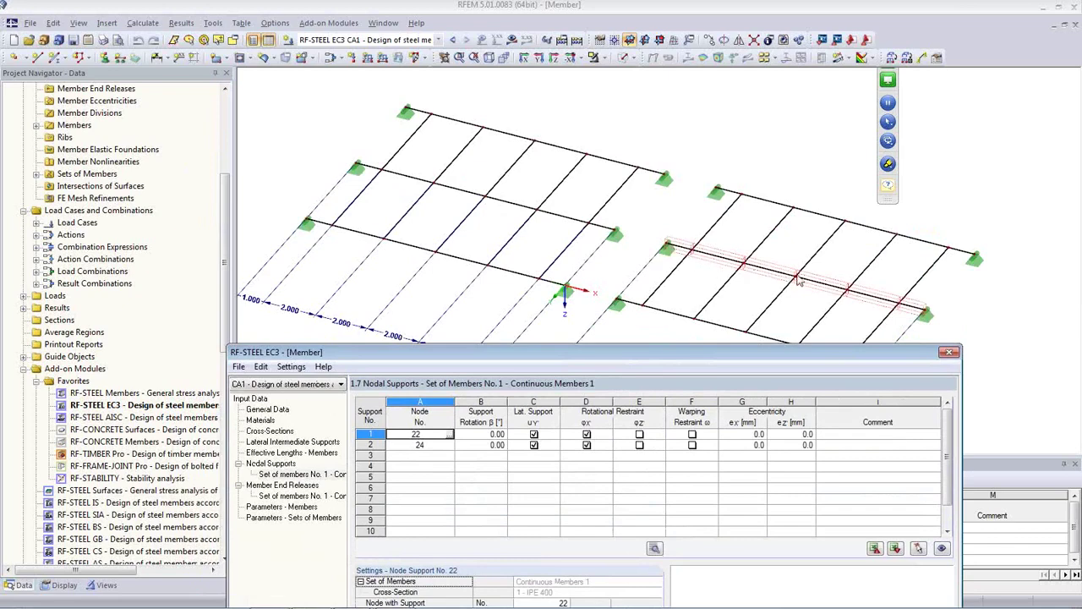
left_click_drag(677, 355, 614, 112)
- Calculate the design case CA1 and close RF-STEEL EC3 with its data accepted
left_click(313, 595)
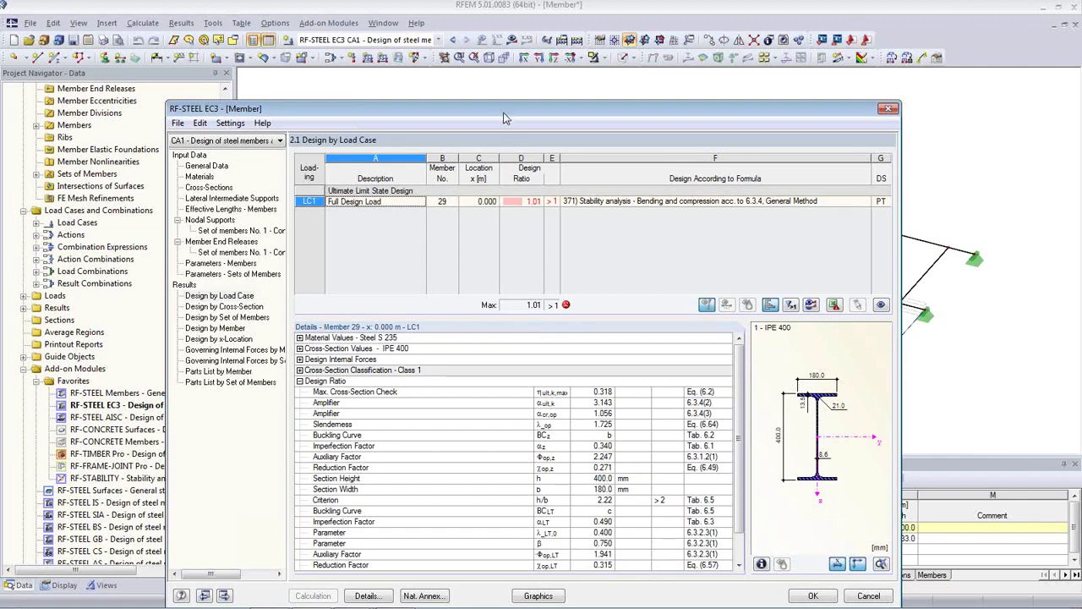
left_click_drag(501, 119, 498, 88)
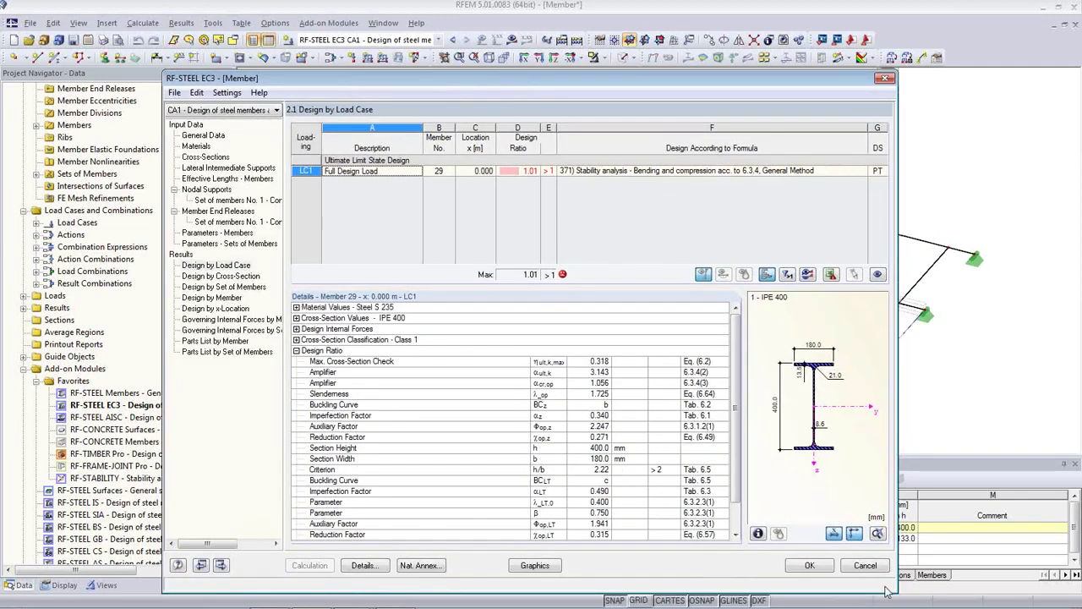
left_click(810, 566)
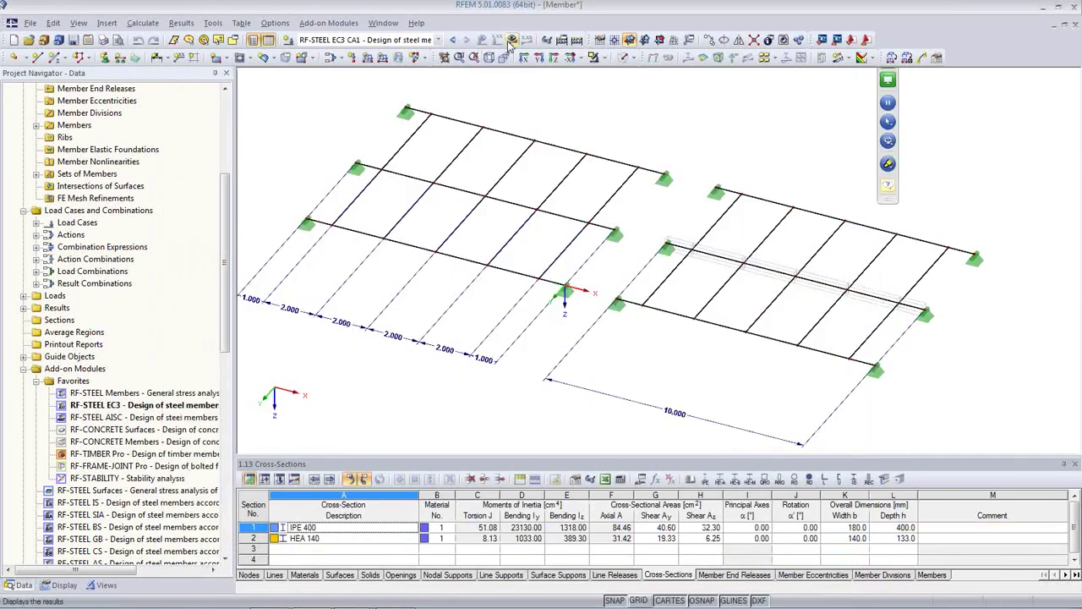
- Show the design ratios on the model and compare Cross-Section Design with Stability Design, leaving only Stability Design displayed
left_click(511, 40)
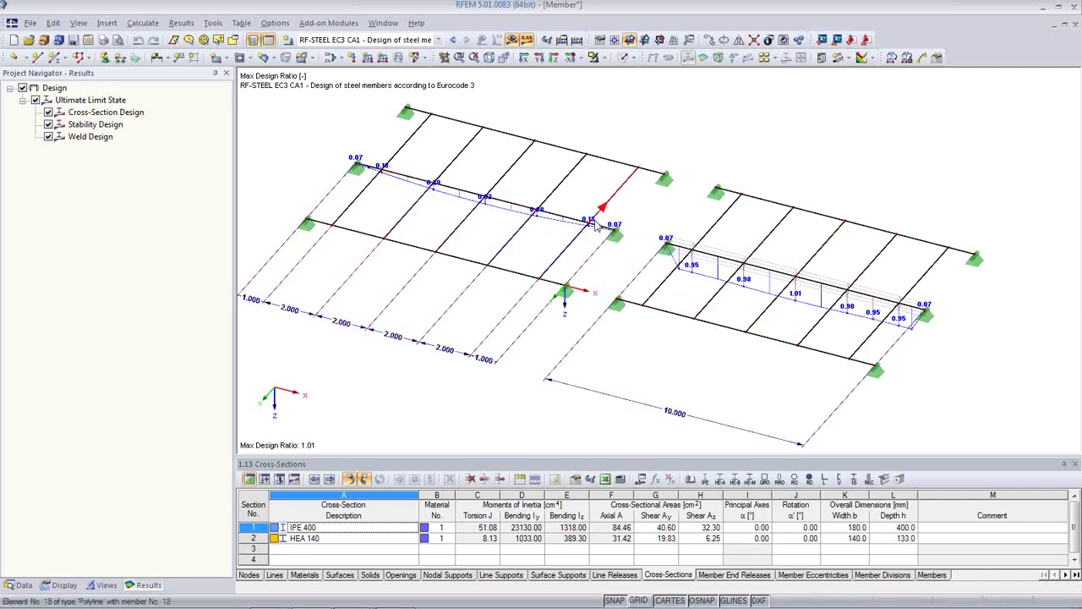
mouse_move(596, 222)
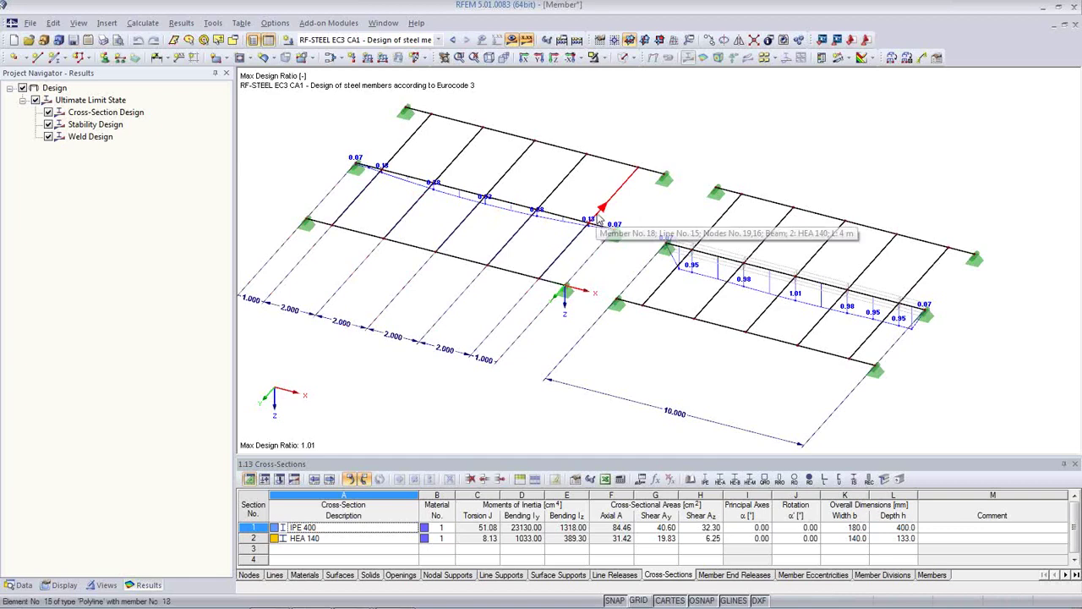
left_click(48, 111)
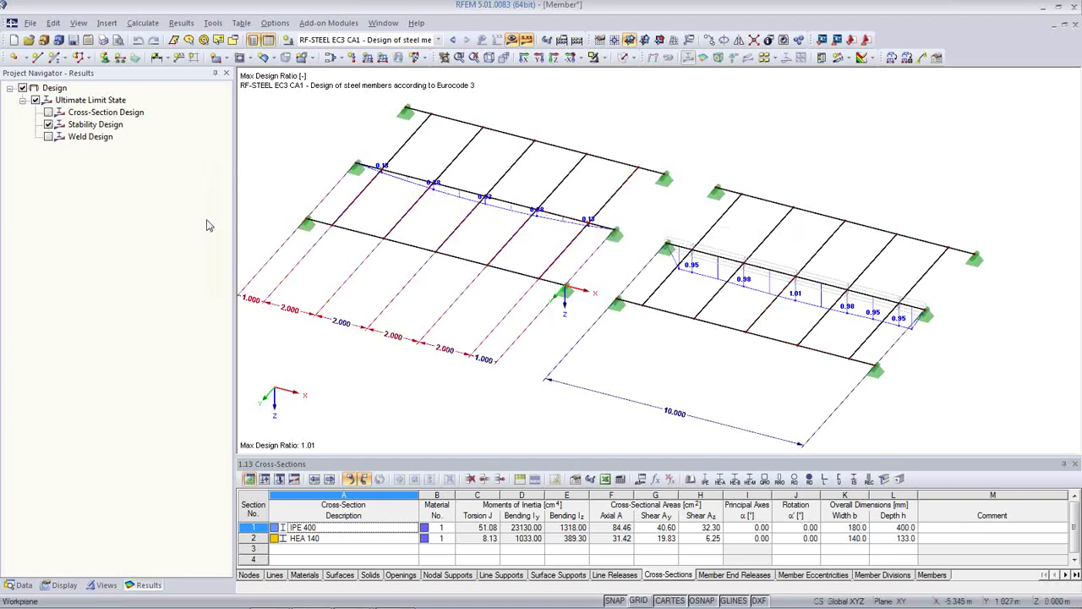
left_click(49, 112)
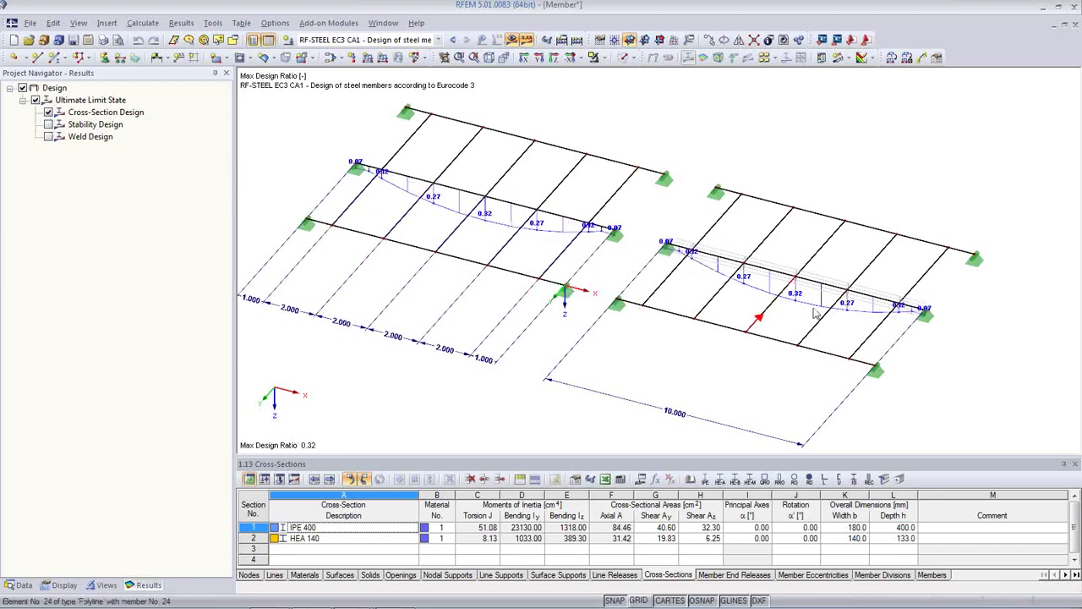
left_click(48, 124)
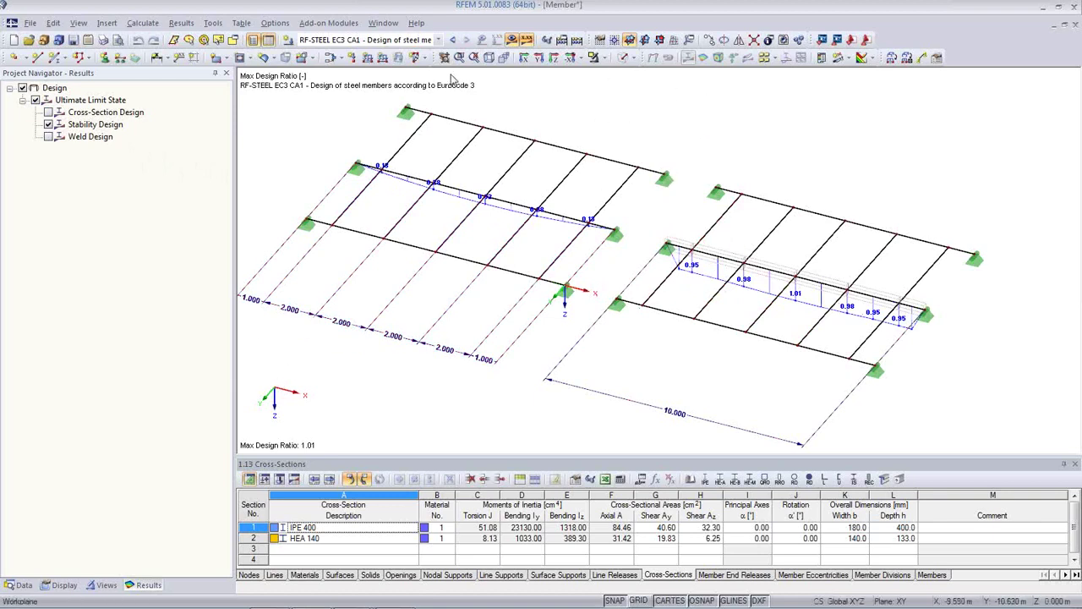
- Add nodal supports at intermediate nodes 38-42 to set of members No. 1 in RF-STEEL EC3, recalculate CA1 and accept the module data
left_click(19, 584)
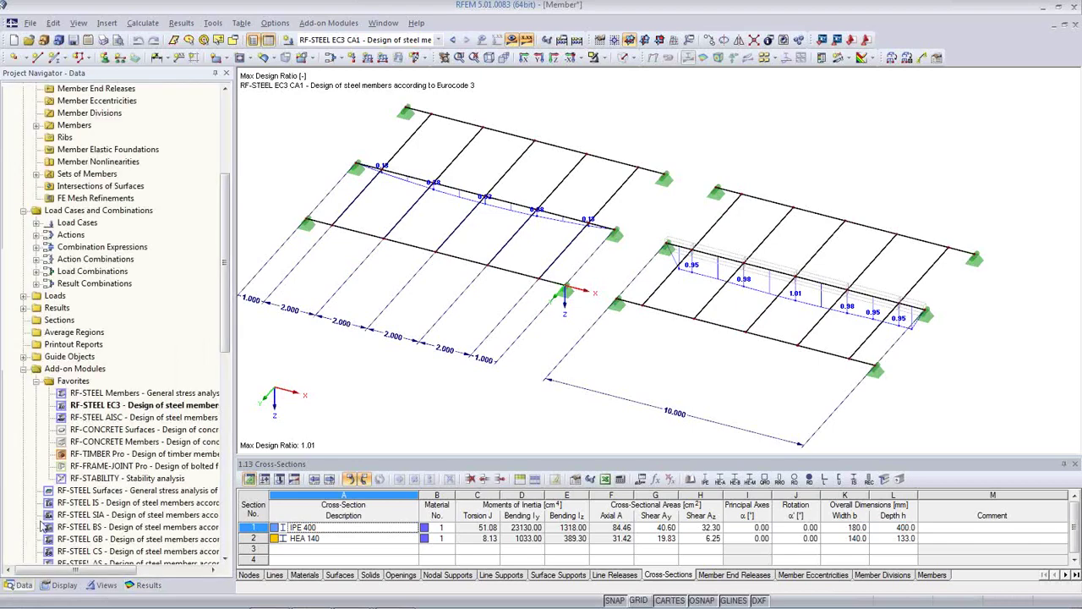
double_click(110, 409)
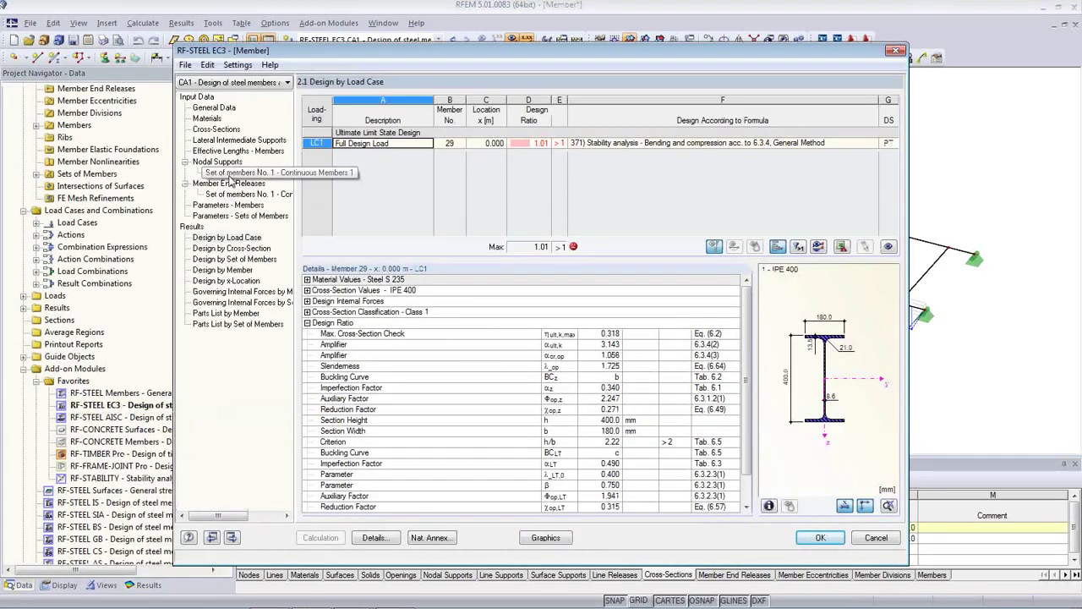
left_click(230, 173)
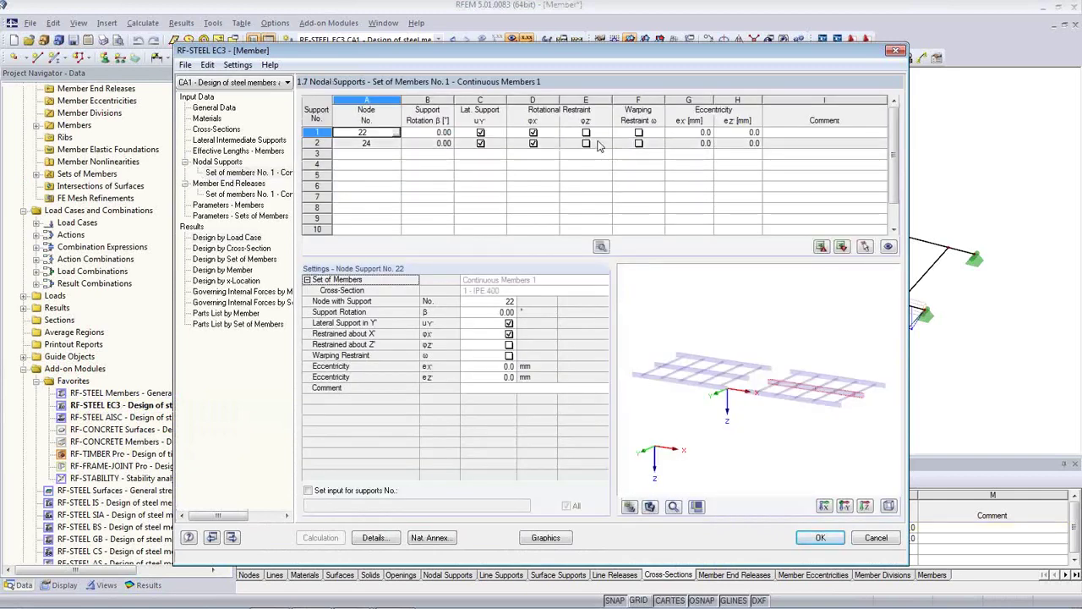
left_click(394, 154)
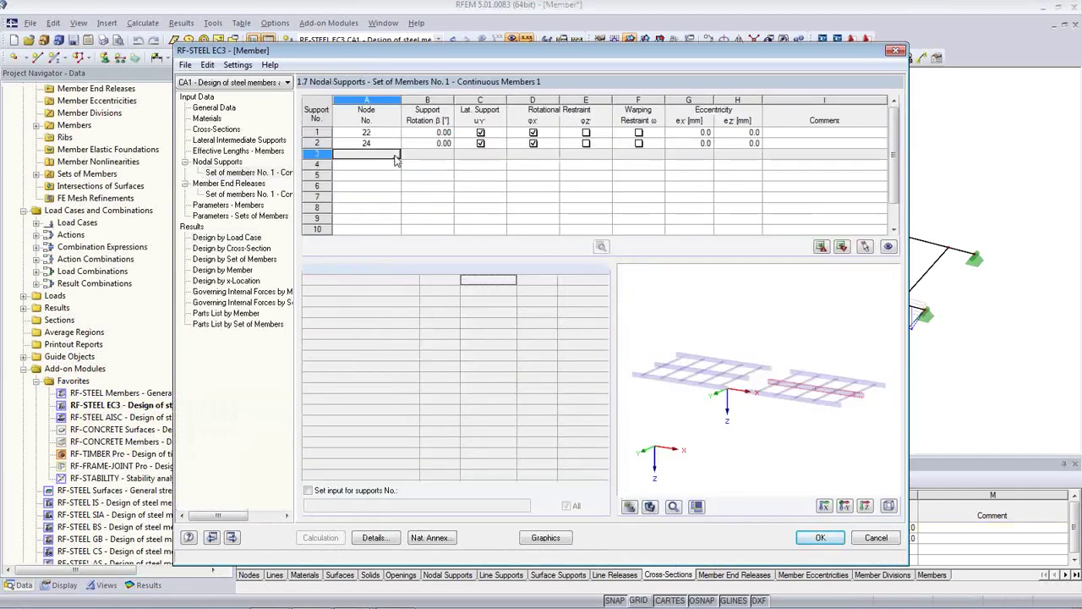
left_click(396, 154)
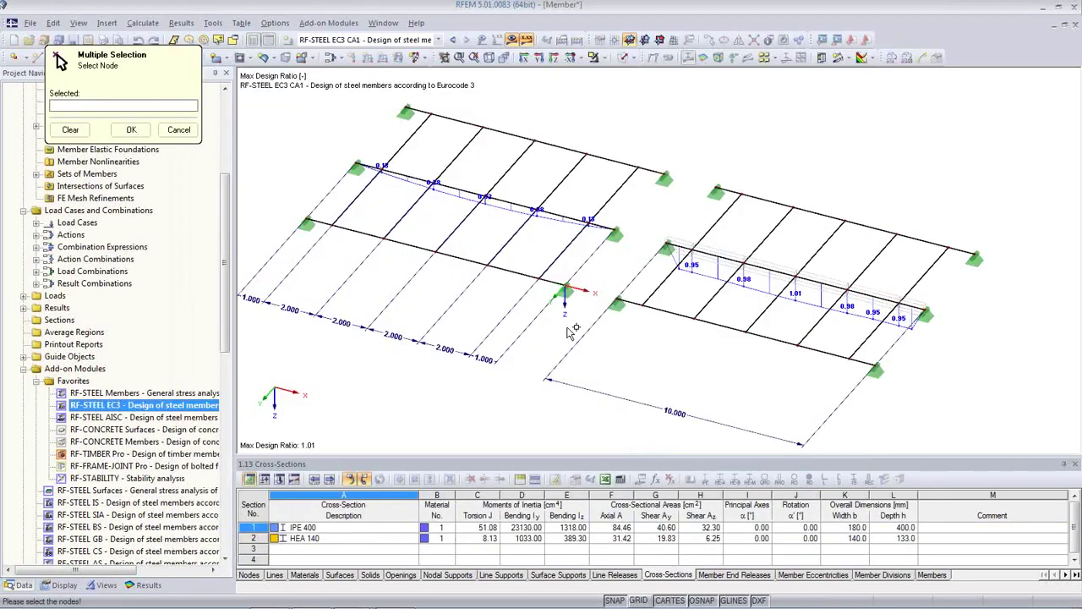
left_click(690, 253)
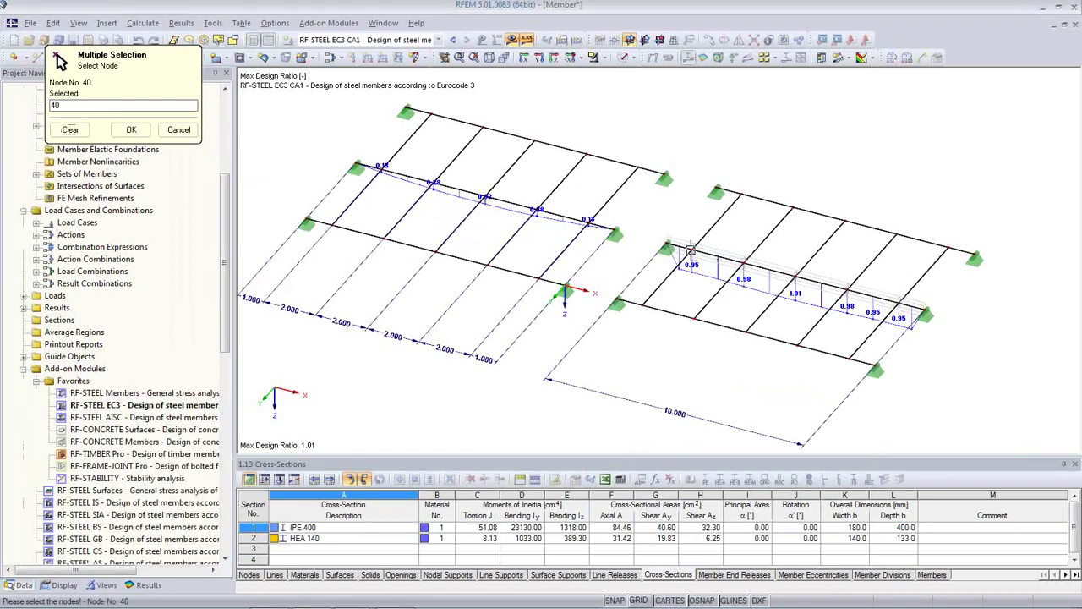
left_click(744, 269)
left_click(797, 277)
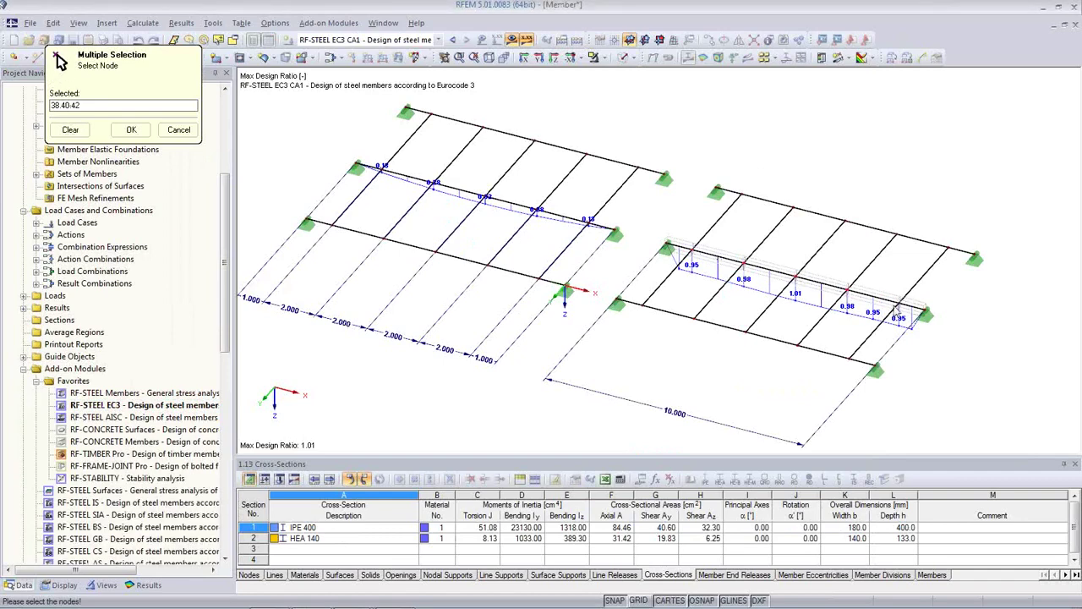
left_click(898, 305)
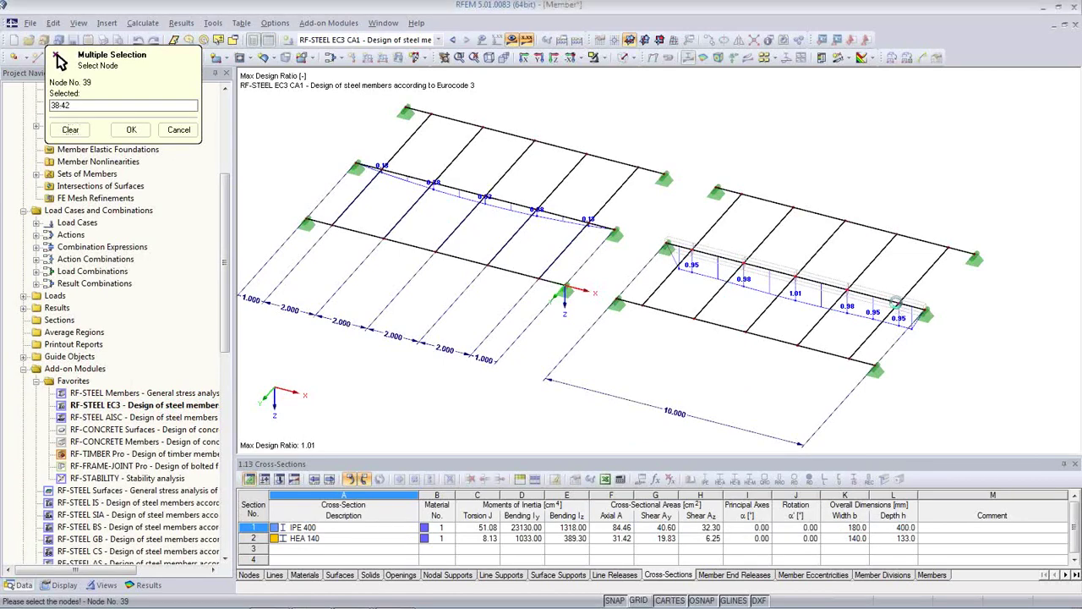
left_click(130, 134)
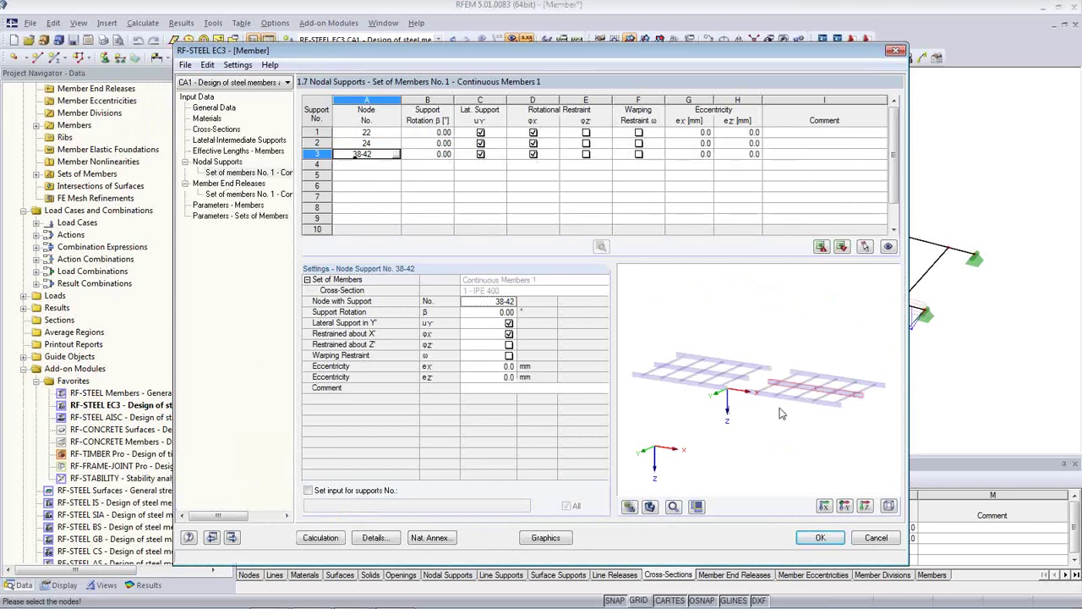
left_click(322, 540)
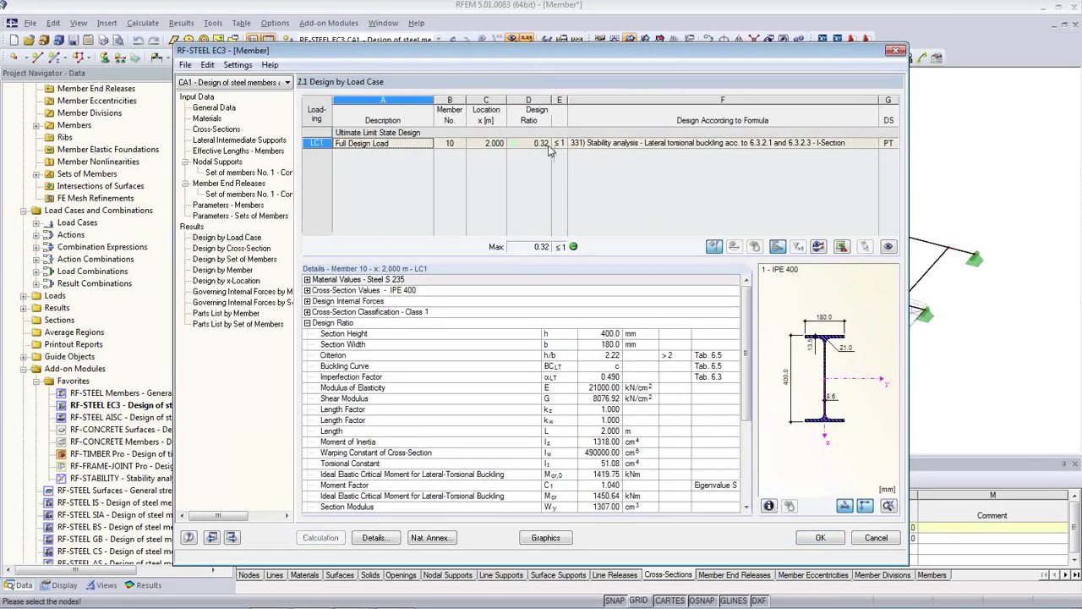
left_click(802, 539)
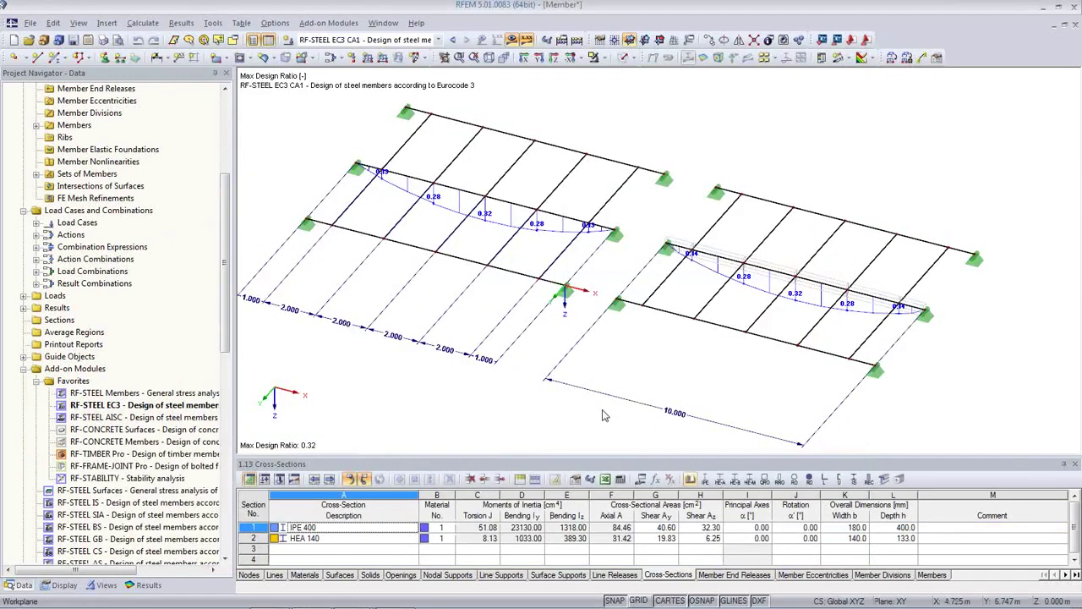
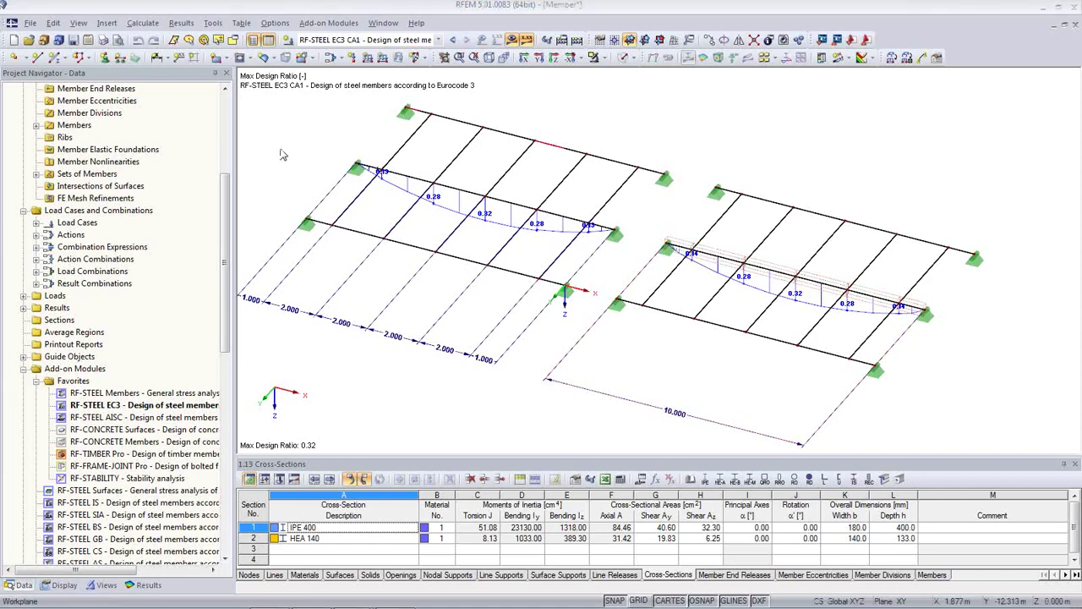
- Open the Block Manager and browse the Space Frames, Space Trusses, Arches and Vaults categories under Members - 3D
left_click(59, 42)
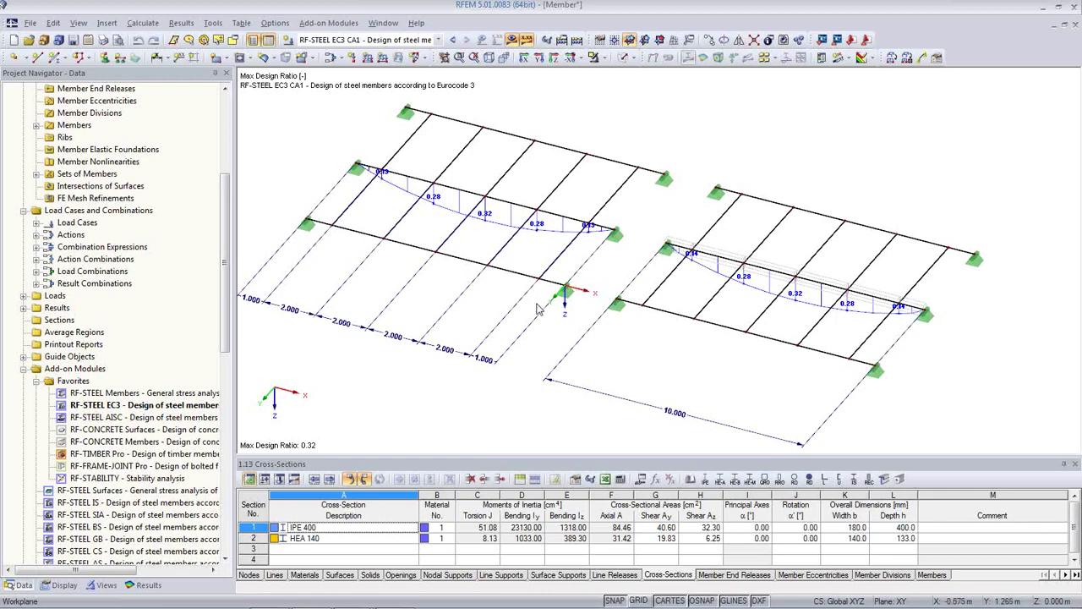
left_click(58, 40)
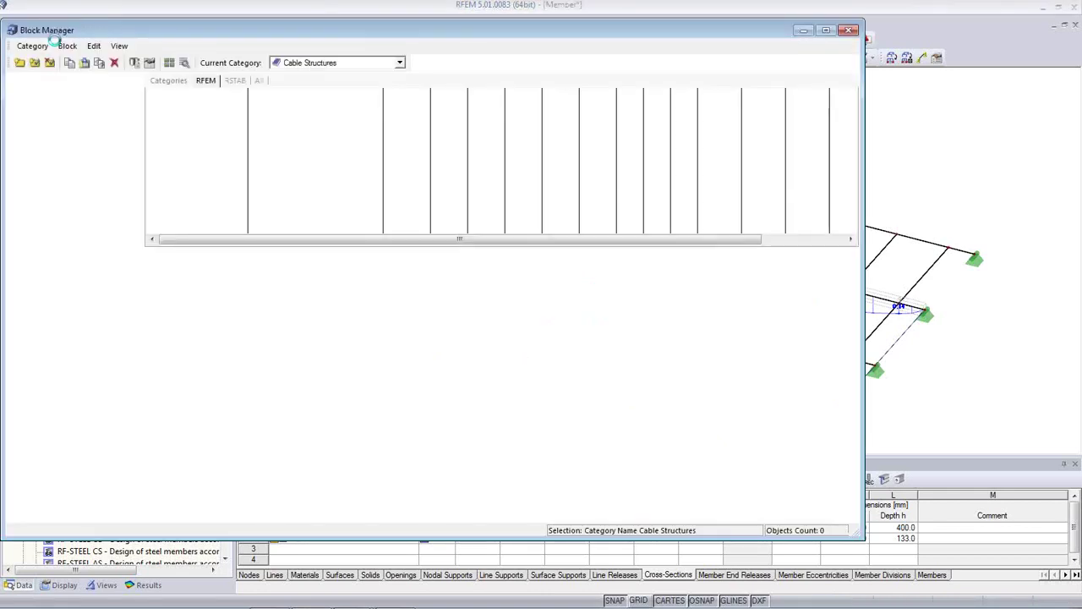
left_click(119, 46)
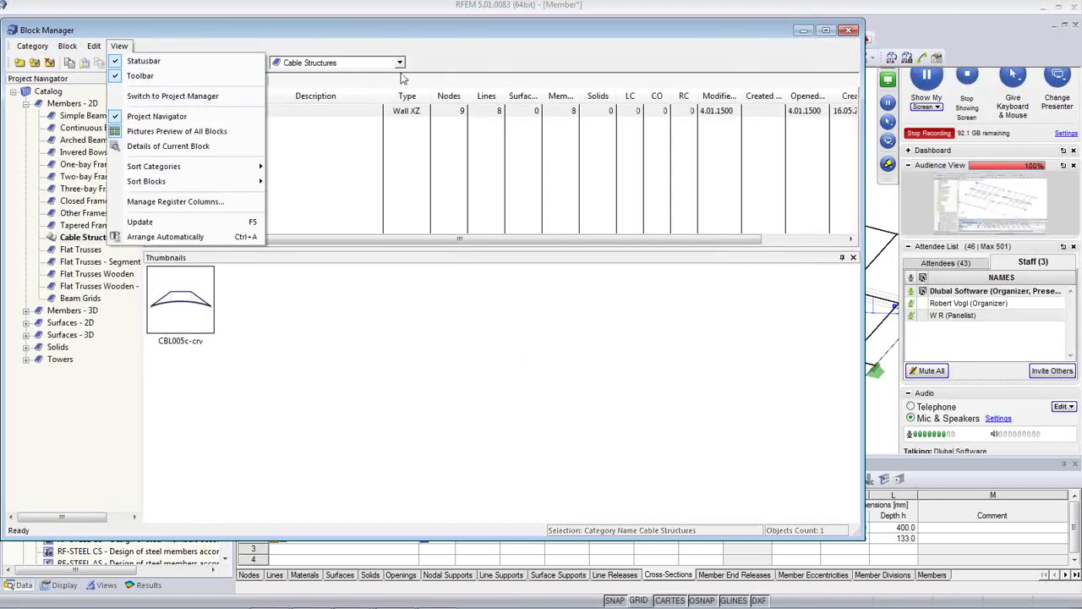
left_click(380, 32)
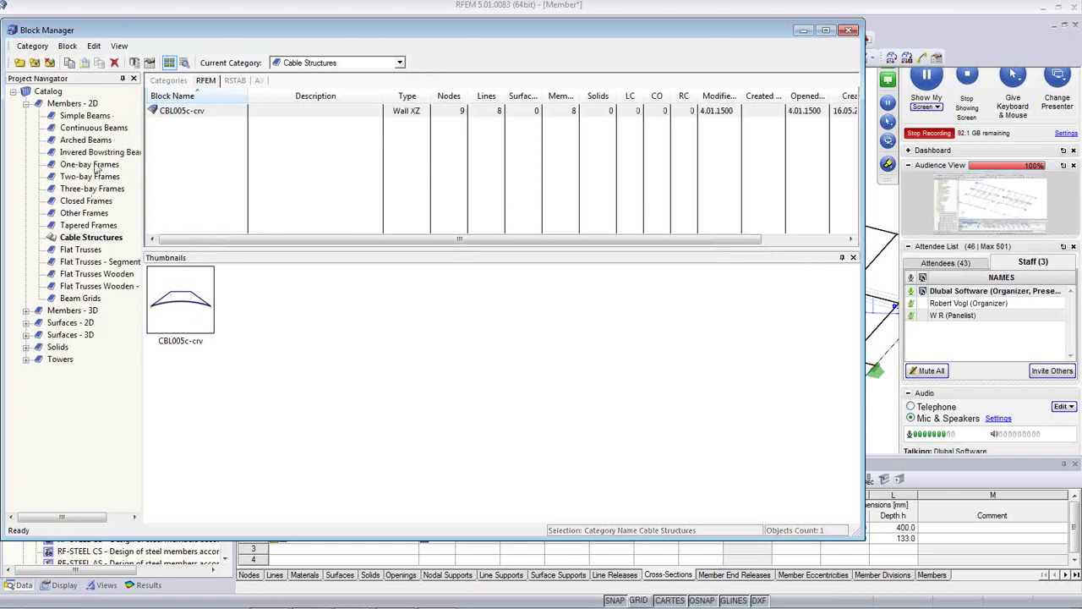
double_click(73, 310)
left_click(80, 322)
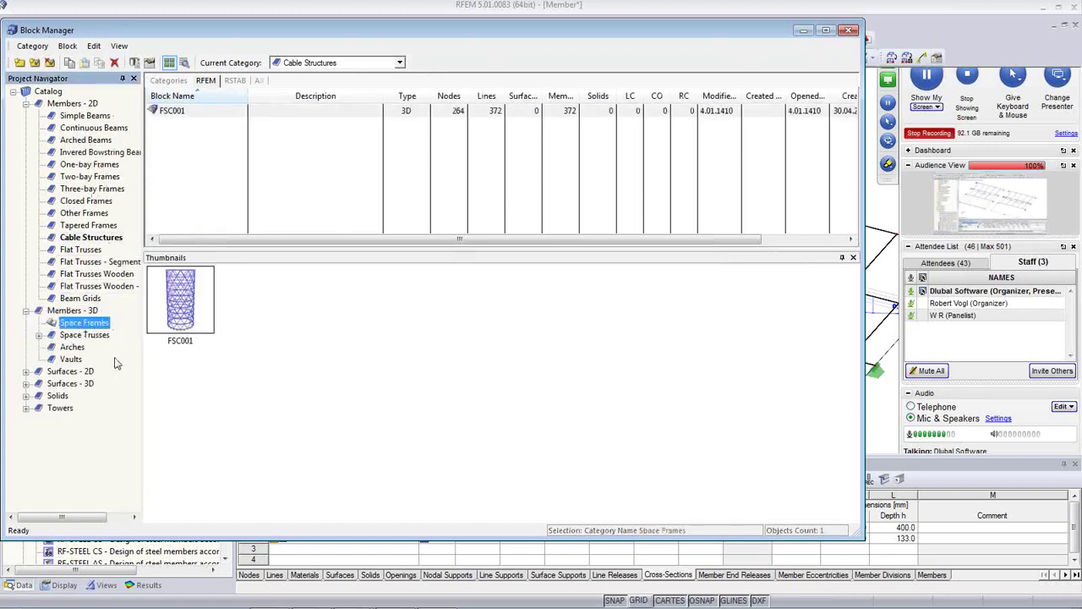
double_click(82, 337)
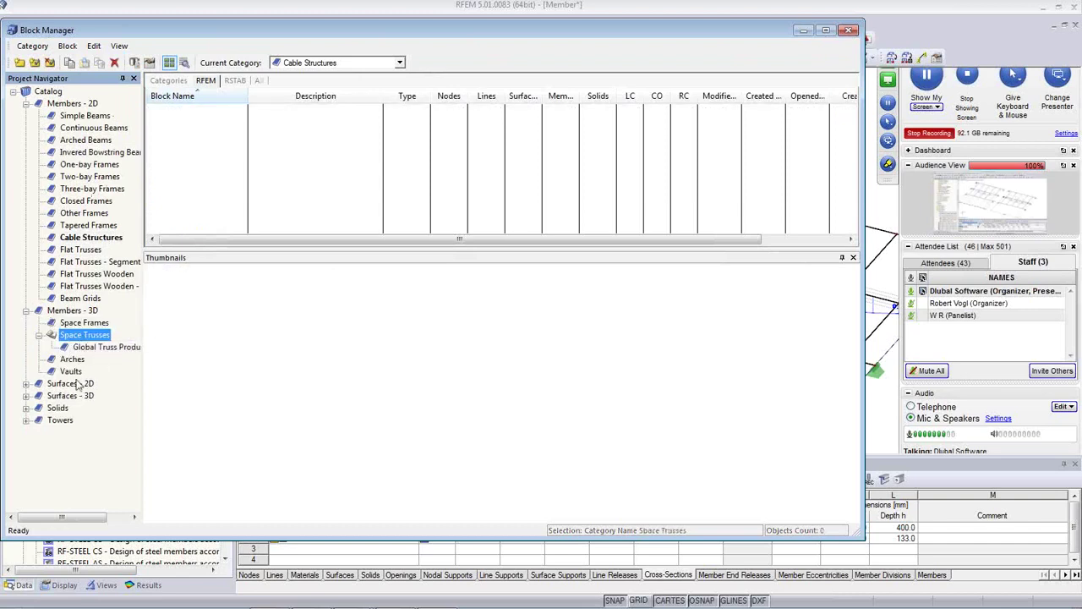
left_click(95, 347)
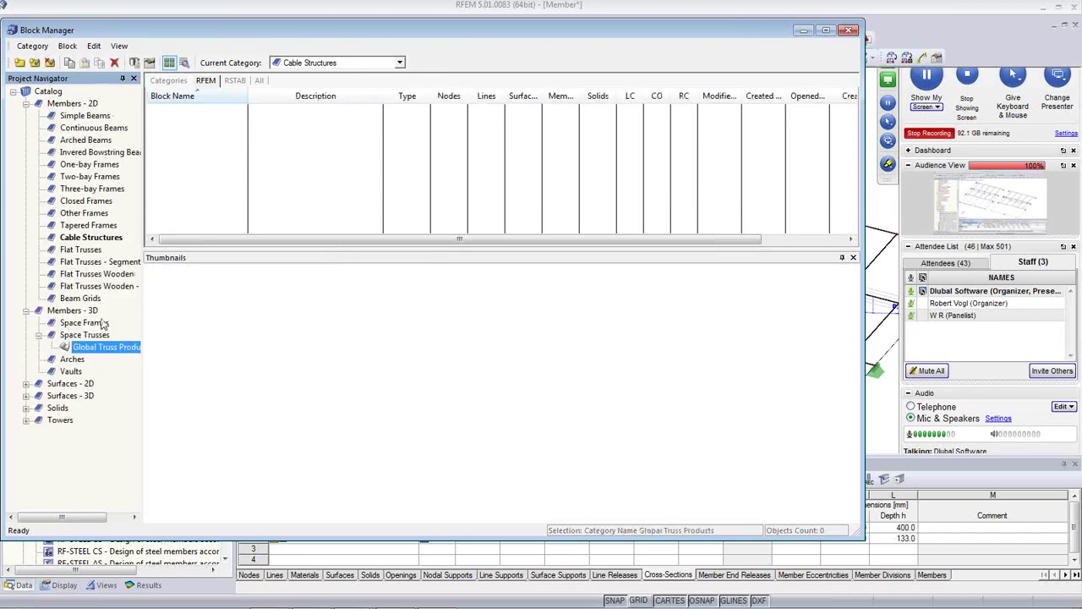
left_click(81, 361)
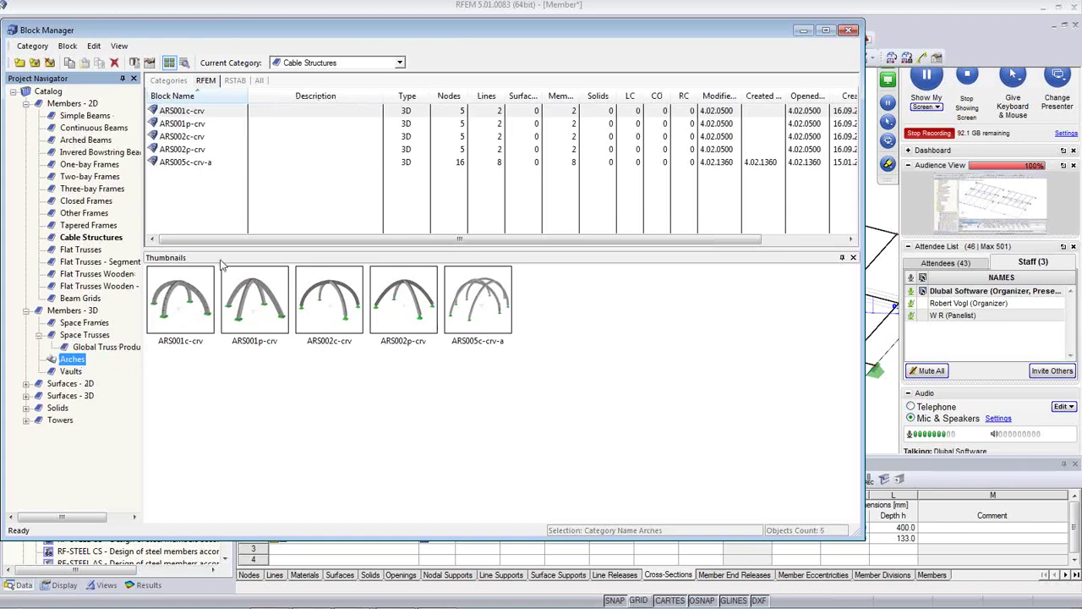
left_click(73, 374)
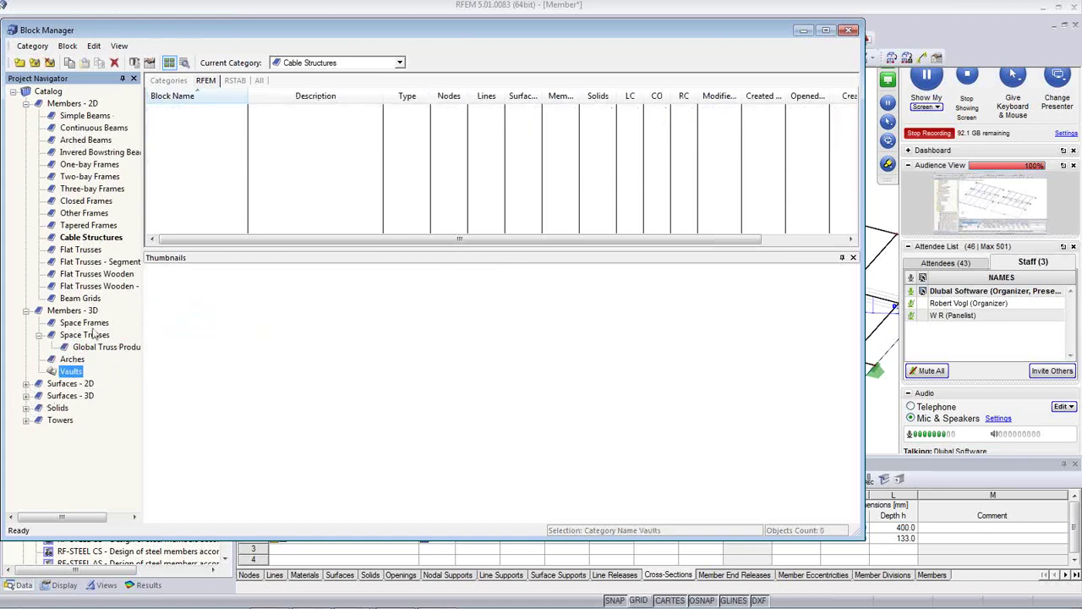
- Browse the One-bay Frames, Arched Beams, Three-bay Frames and Flat Trusses categories under Members - 2D in the block catalog
left_click(91, 168)
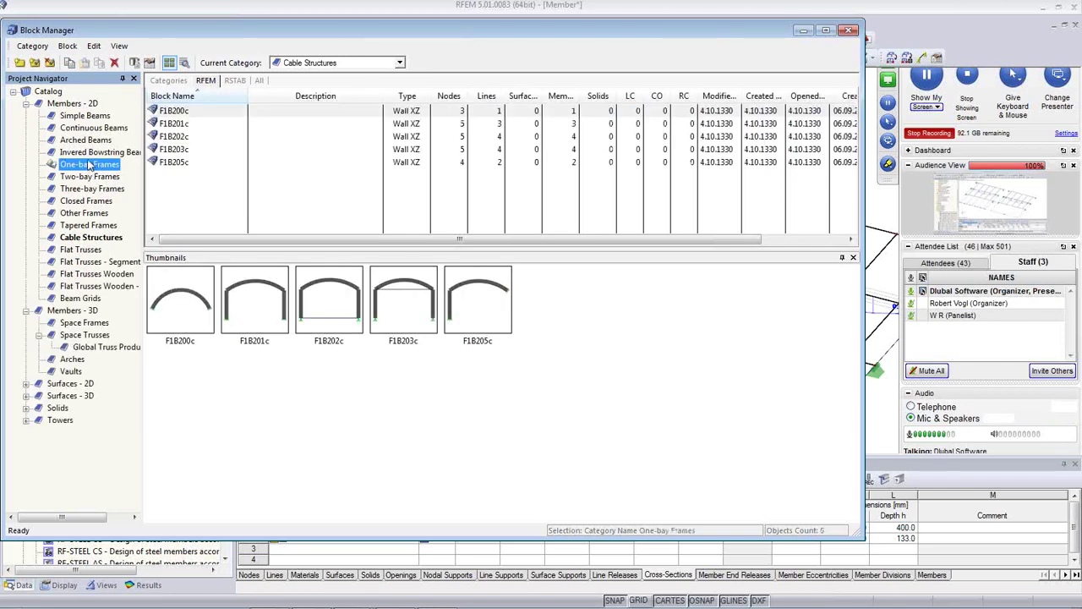
left_click(88, 141)
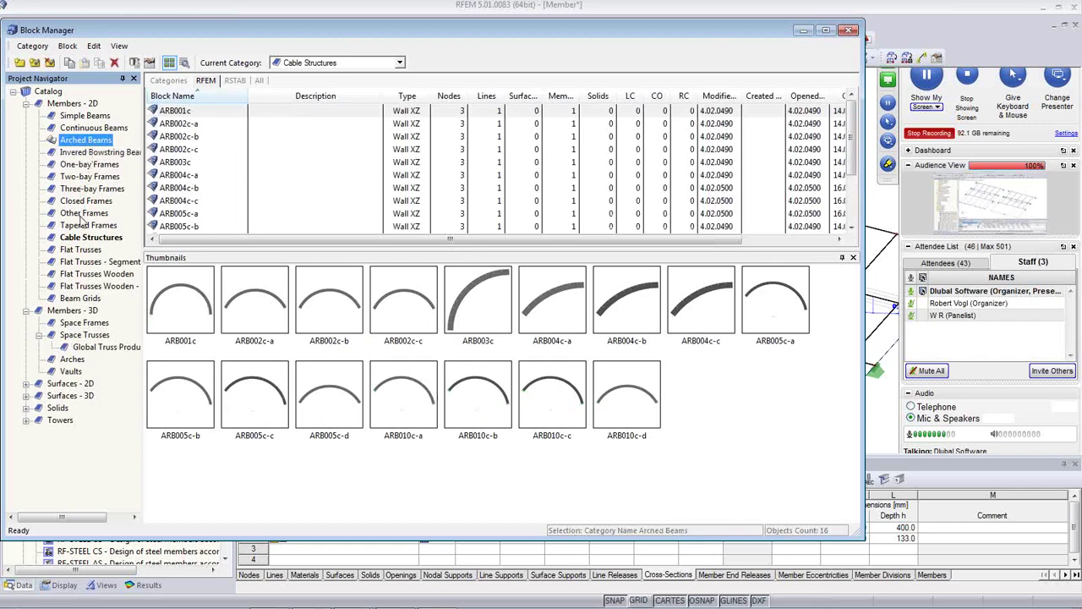
left_click(89, 188)
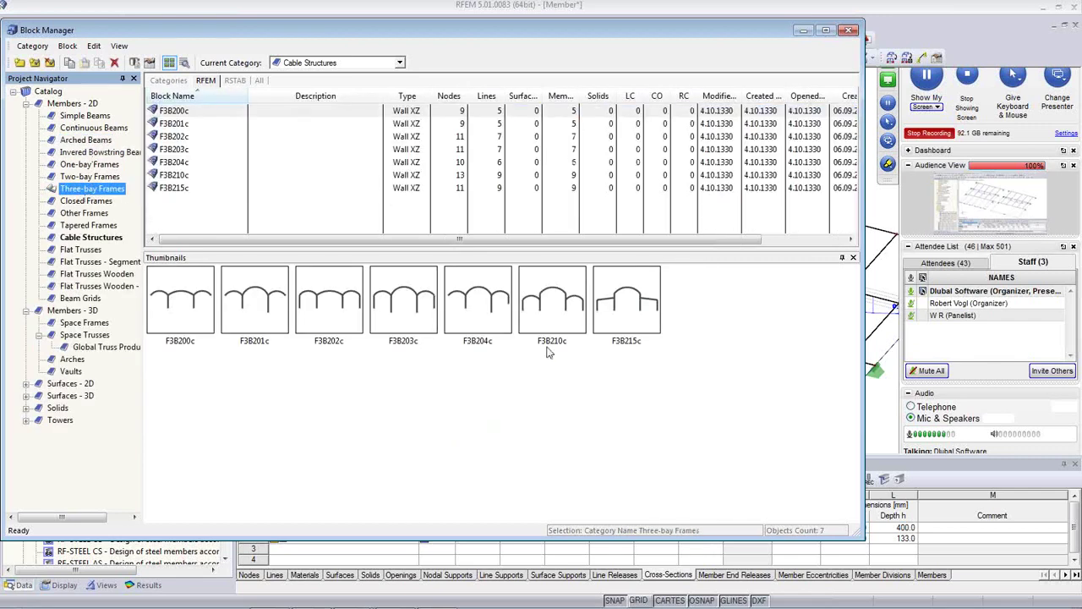
left_click(84, 250)
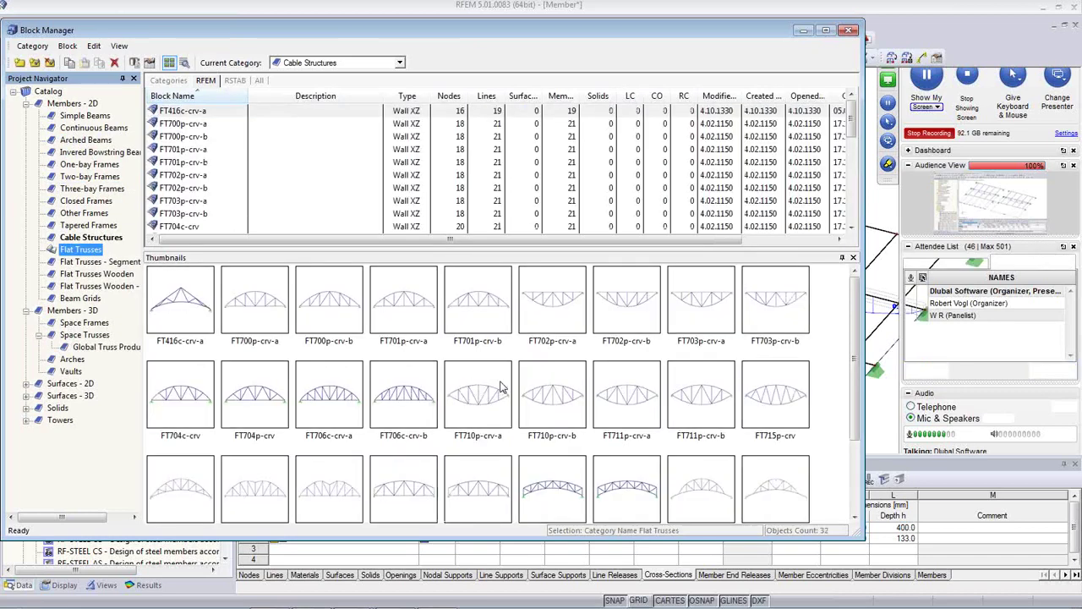
left_click(461, 401)
scroll(474, 406, "down", 3)
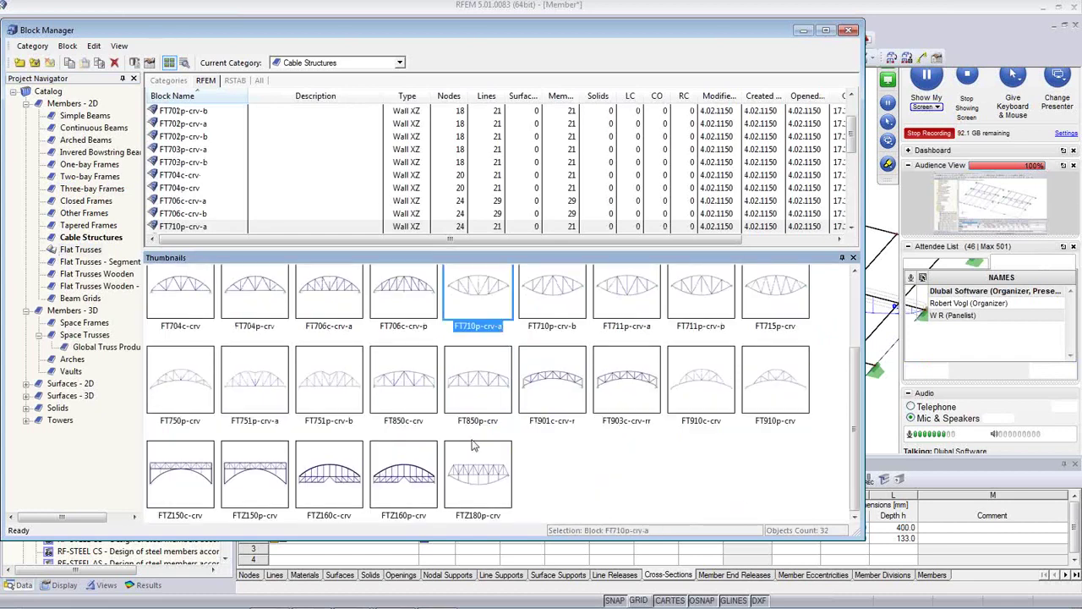
scroll(329, 396, "up", 3)
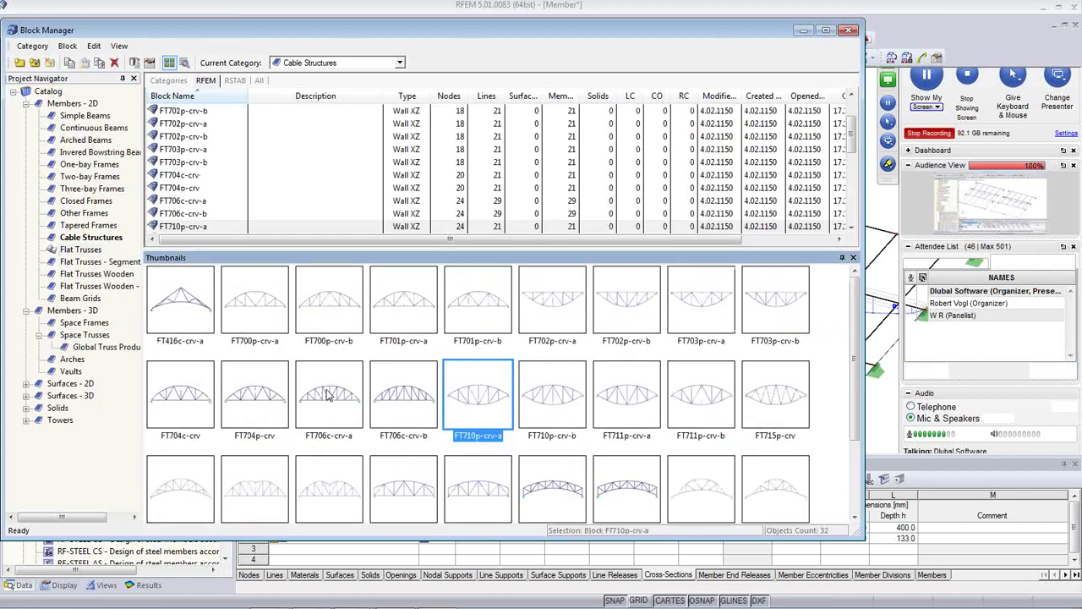
- Open flat truss block FT416c-crv-a for insertion, setting height H to 3.8 m and bay length L1 to 1.3 m
left_click(186, 319)
double_click(183, 316)
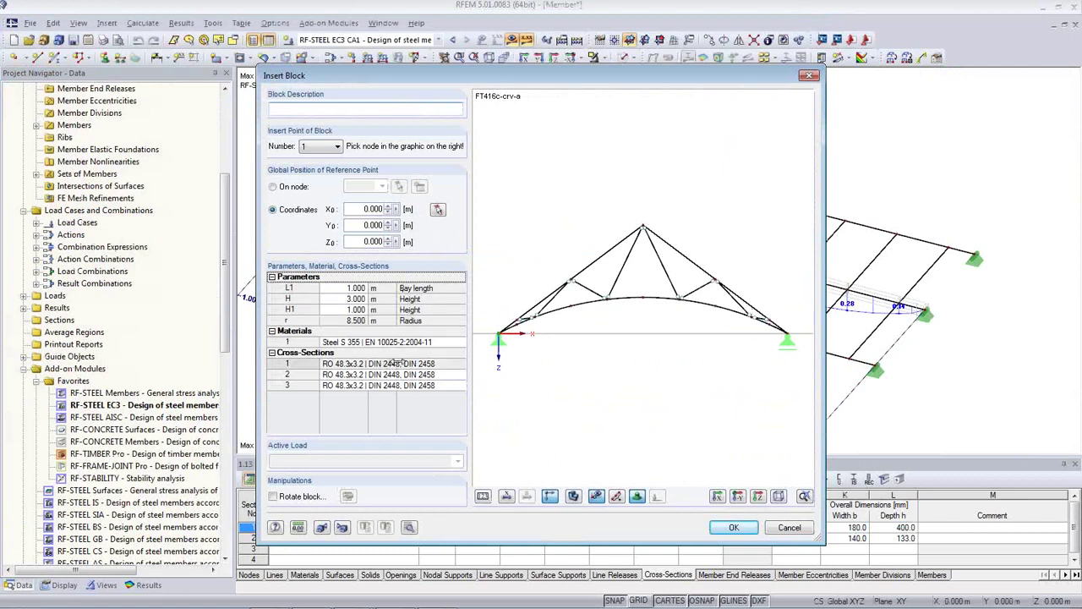
left_click(346, 298)
scroll(355, 301, "up", 5)
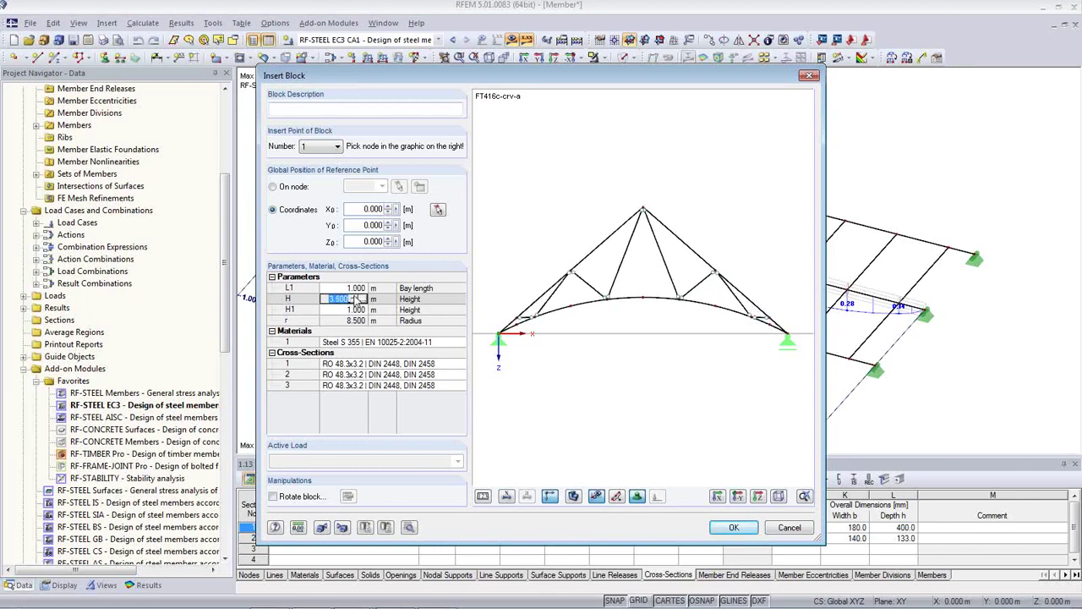
scroll(356, 300, "up", 2)
left_click(360, 288)
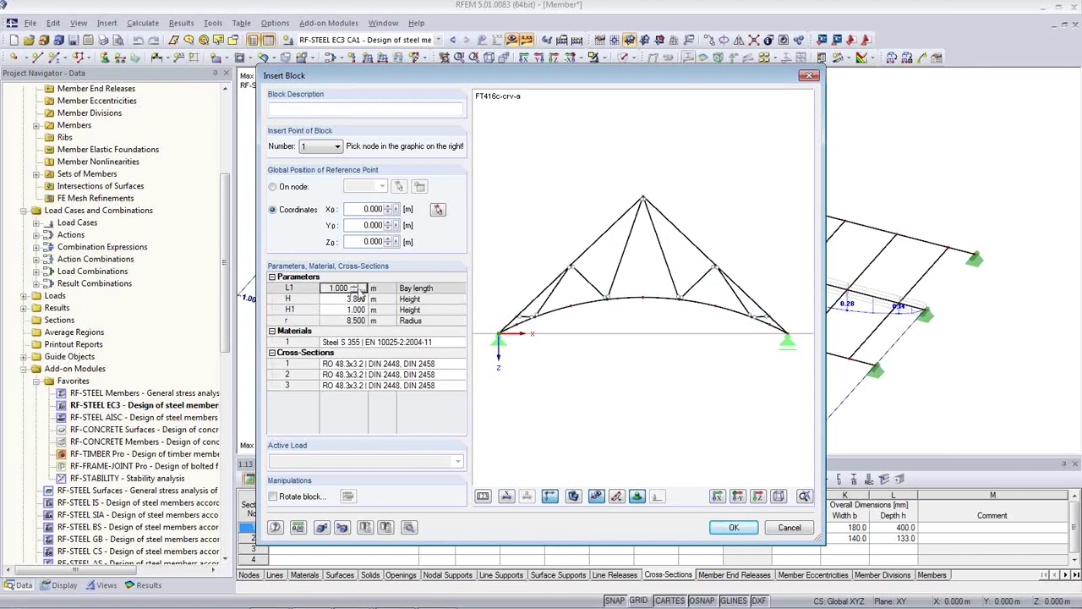
scroll(358, 291, "up", 3)
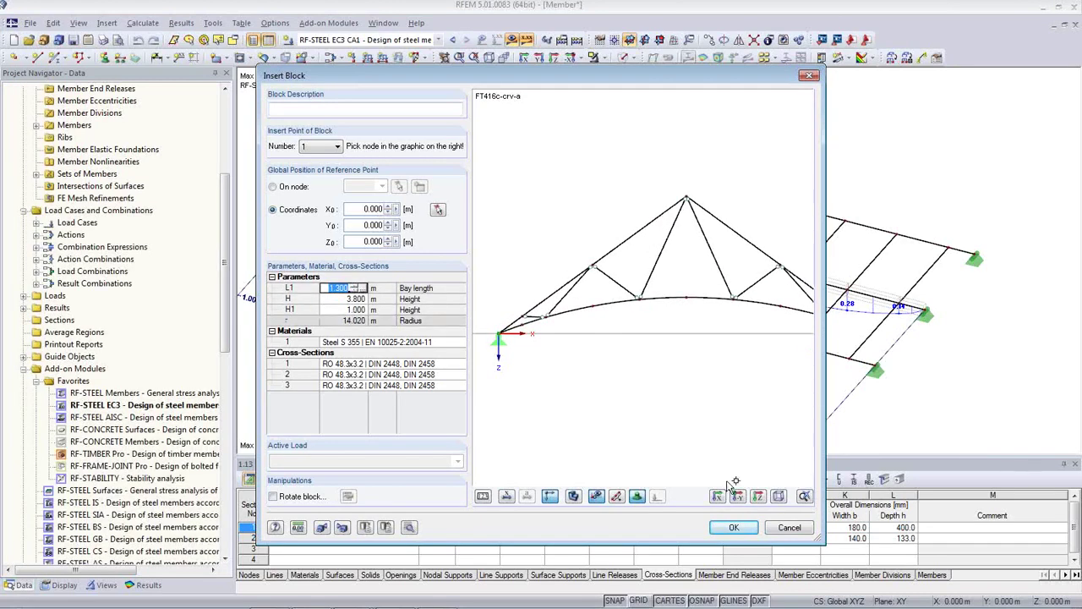
left_click_drag(826, 441, 905, 439)
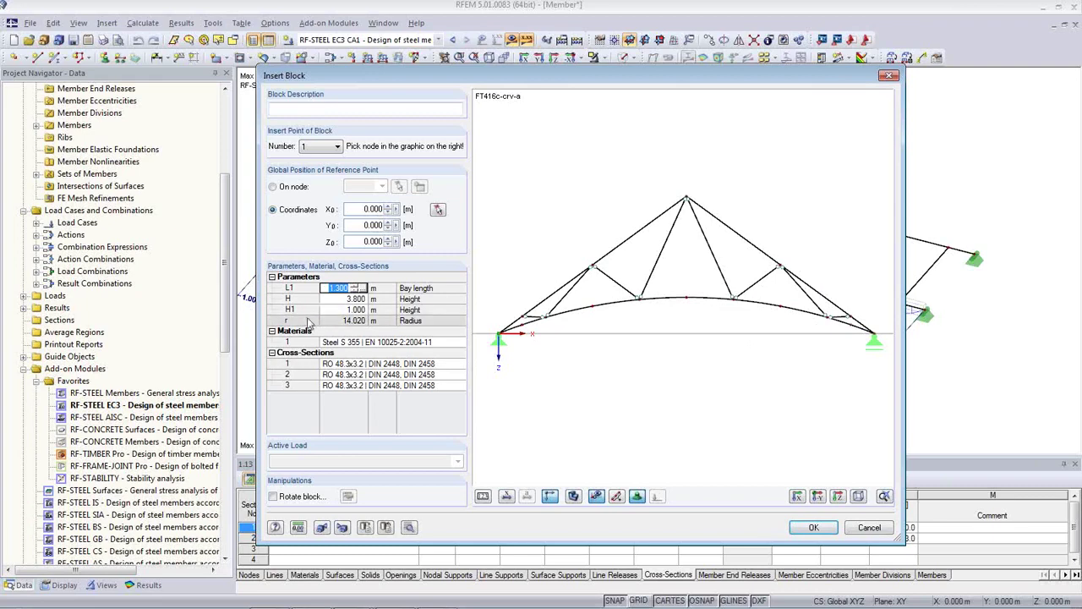
- Try height H1 at 1.4 m and then 0.9 m for the truss block, and close Insert Block without inserting it
left_click(335, 310)
left_click(354, 307)
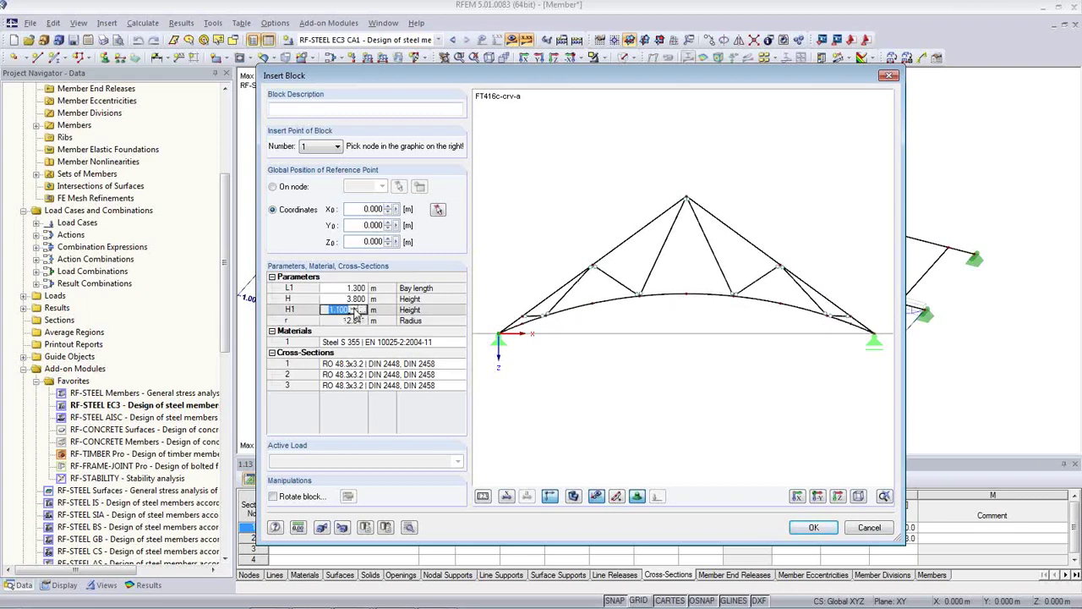
left_click(354, 307)
left_click(355, 307)
left_click(354, 307)
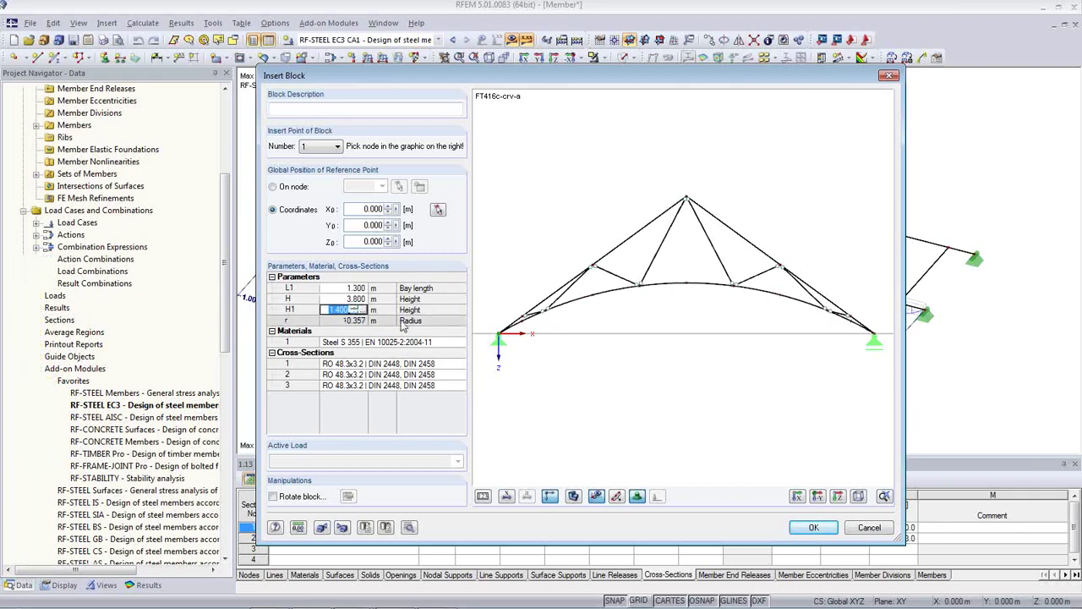
left_click(355, 312)
left_click(354, 312)
left_click(354, 312)
left_click(354, 312)
left_click(354, 312)
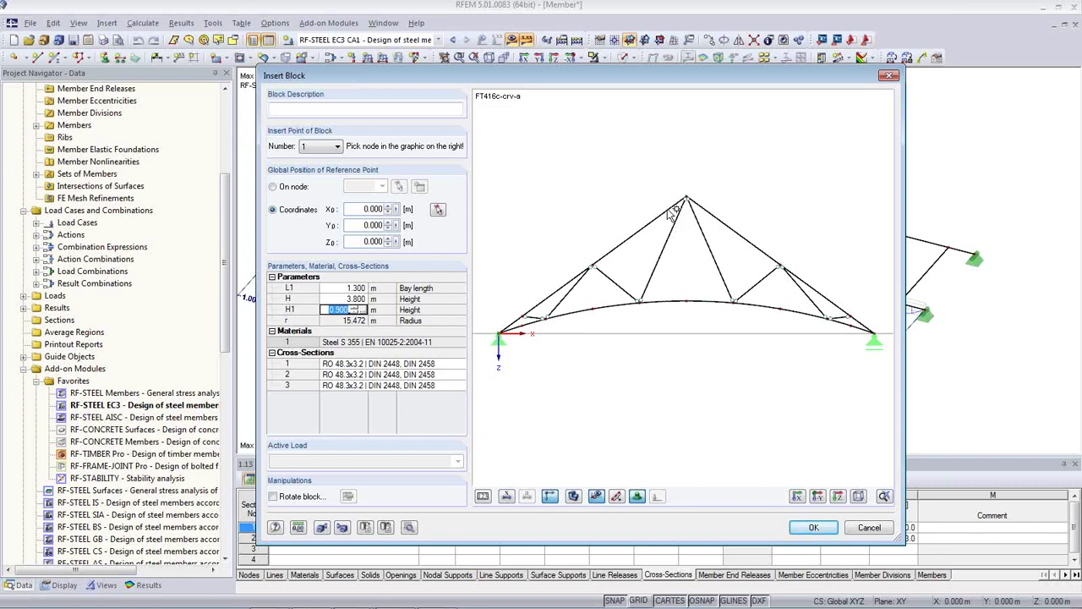
left_click_drag(499, 81, 339, 68)
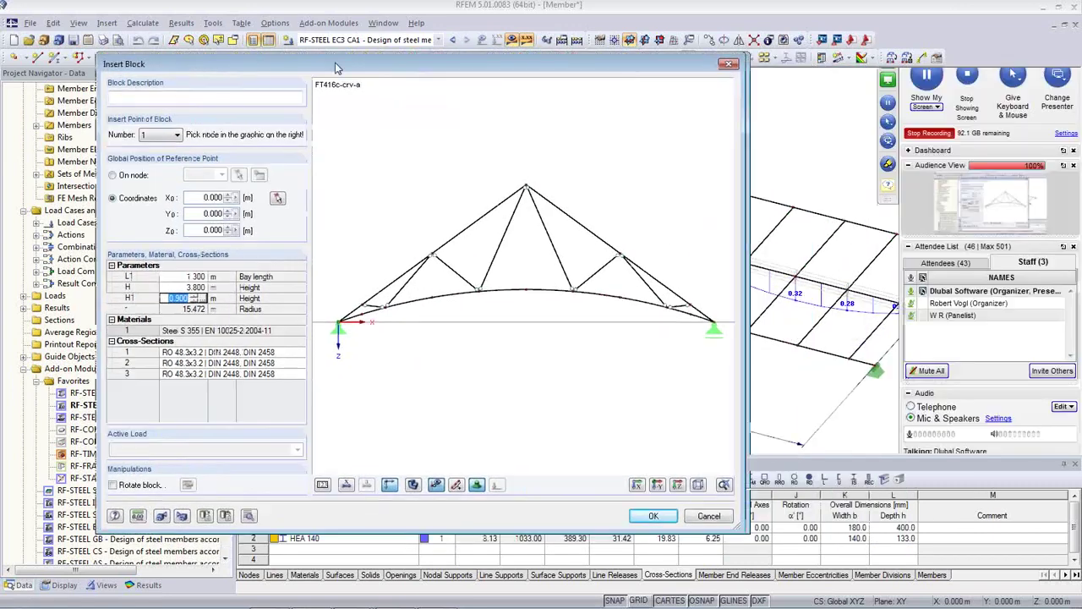
left_click(729, 66)
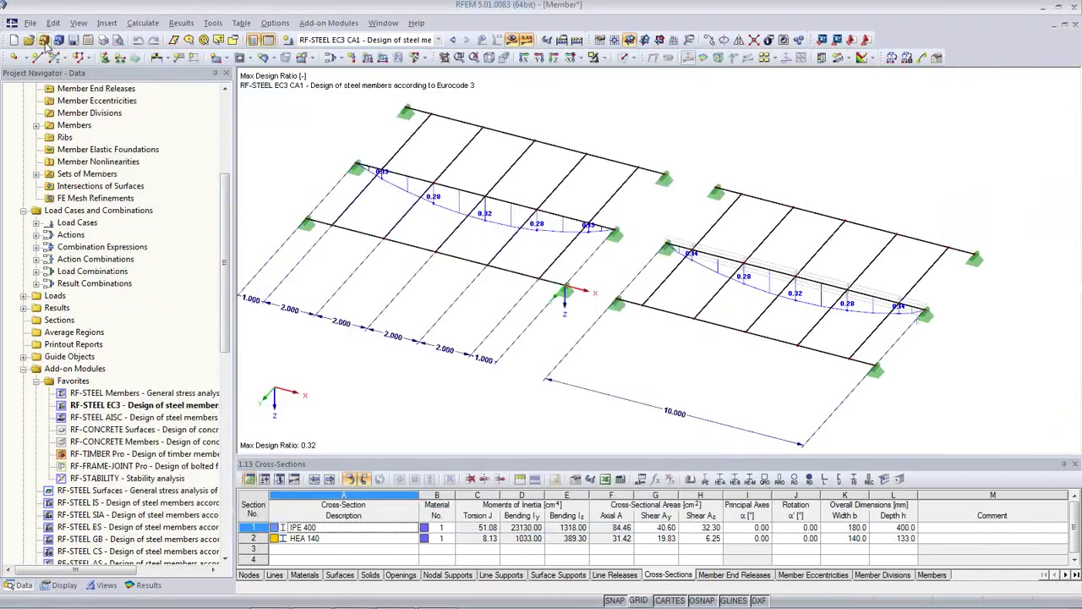
- Review the general data of the current model and the settings offered for a new model, cancelling both dialogs
left_click(937, 60)
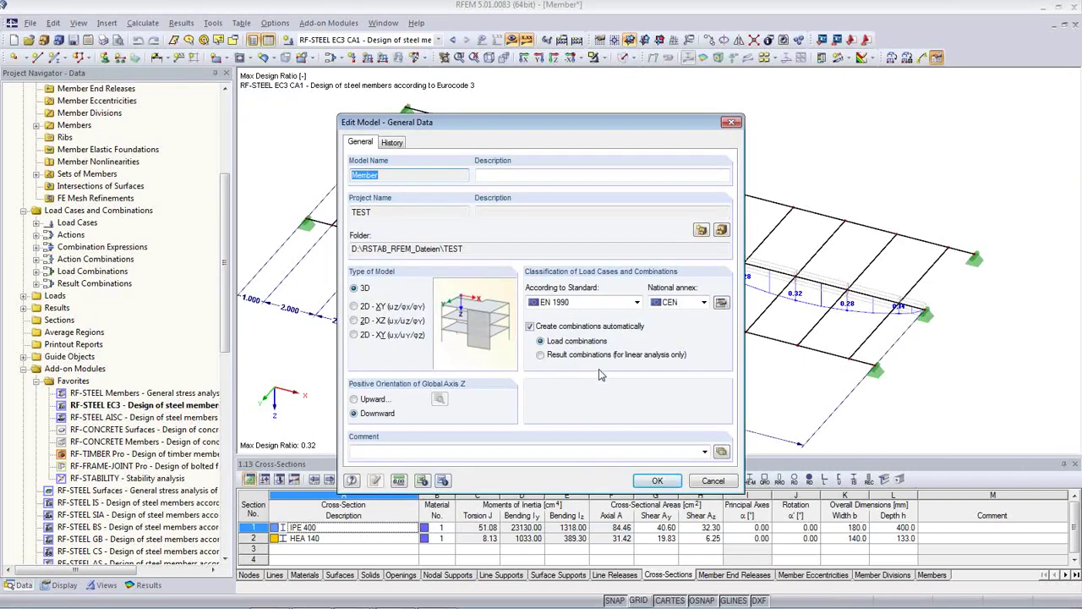
left_click(715, 481)
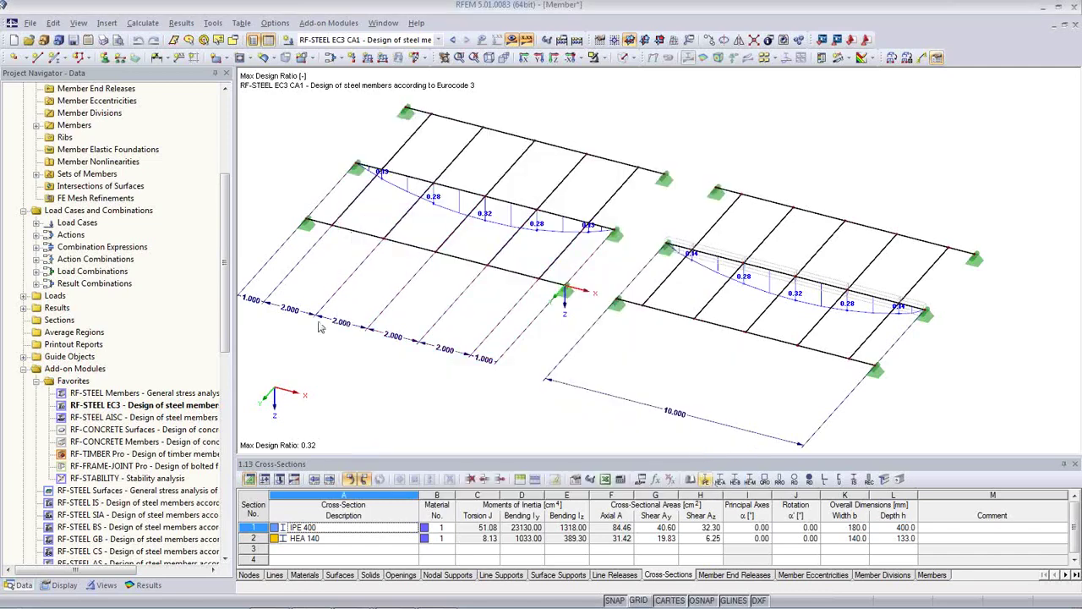
left_click(13, 40)
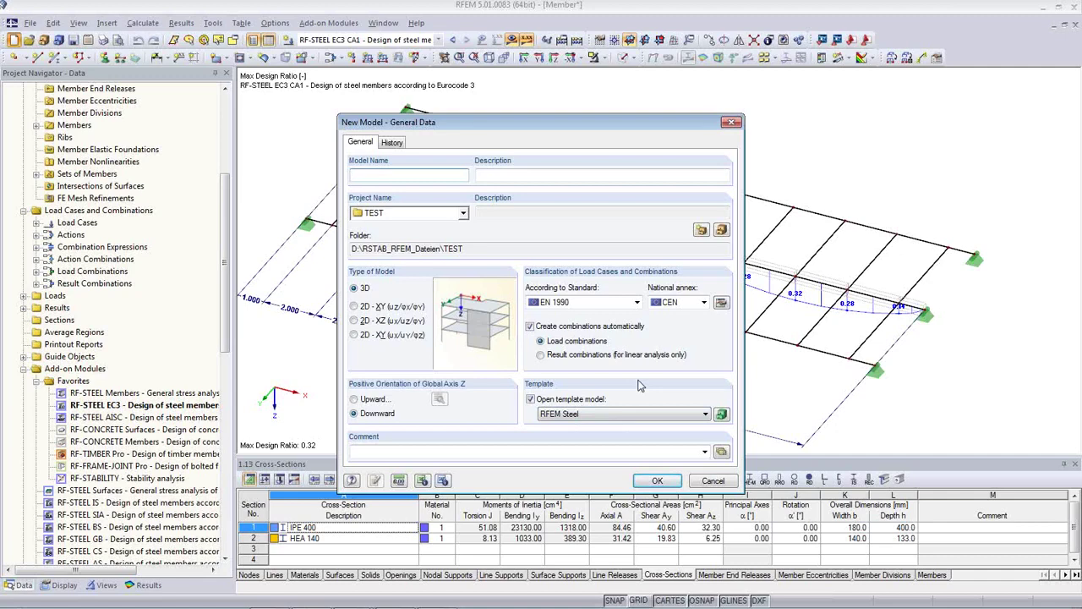
left_click(712, 481)
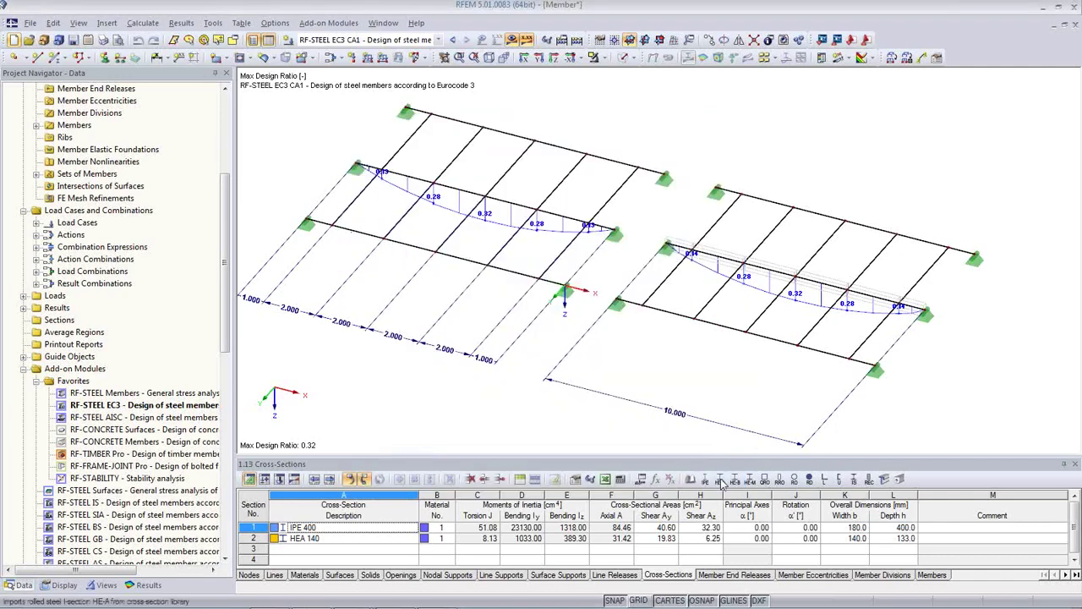
left_click(29, 24)
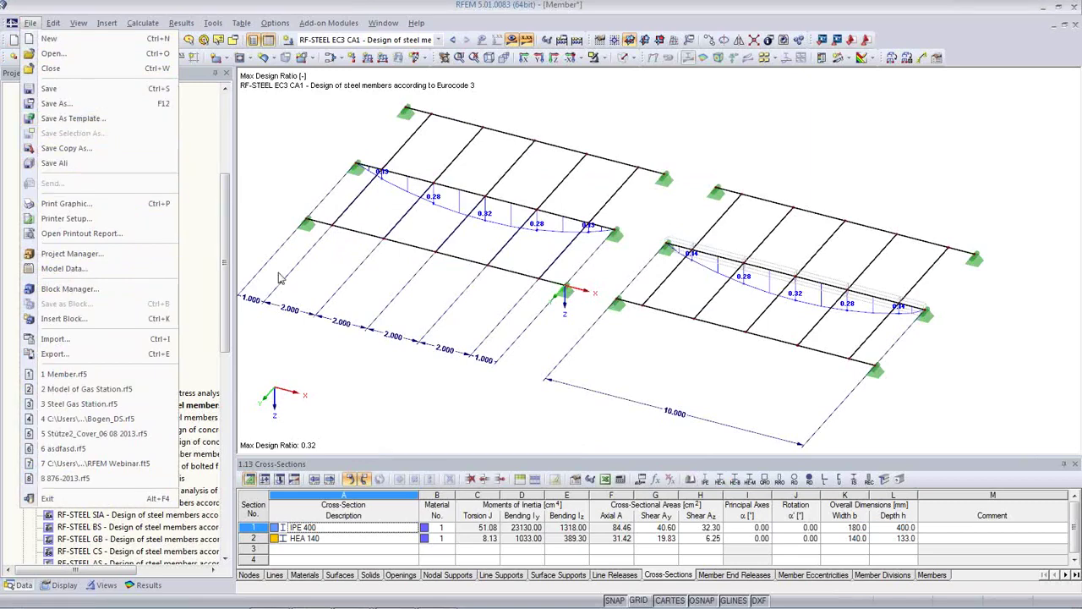
left_click(371, 363)
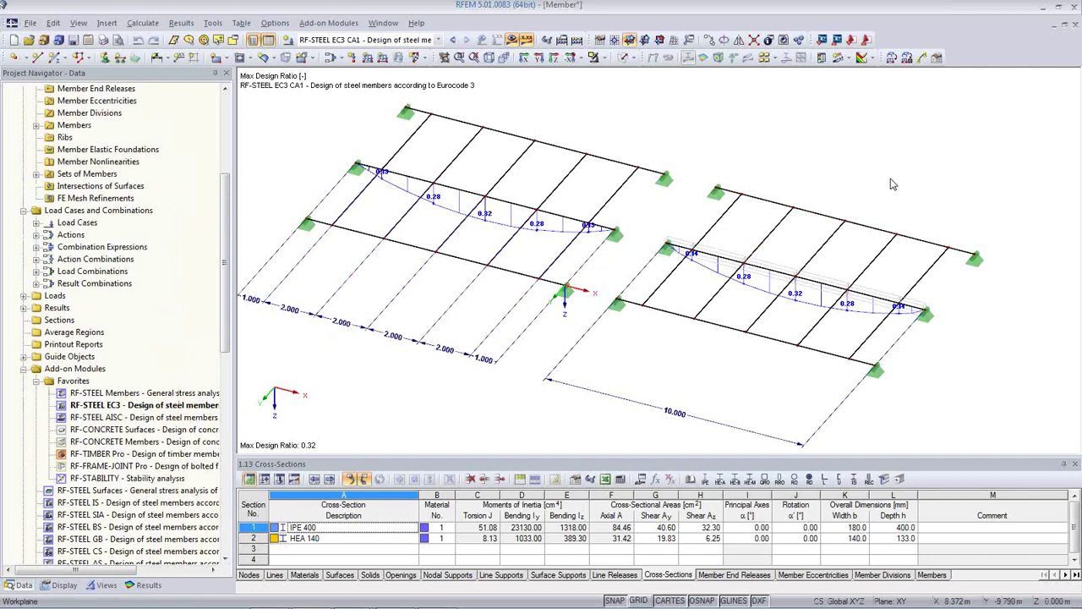
left_click(888, 45)
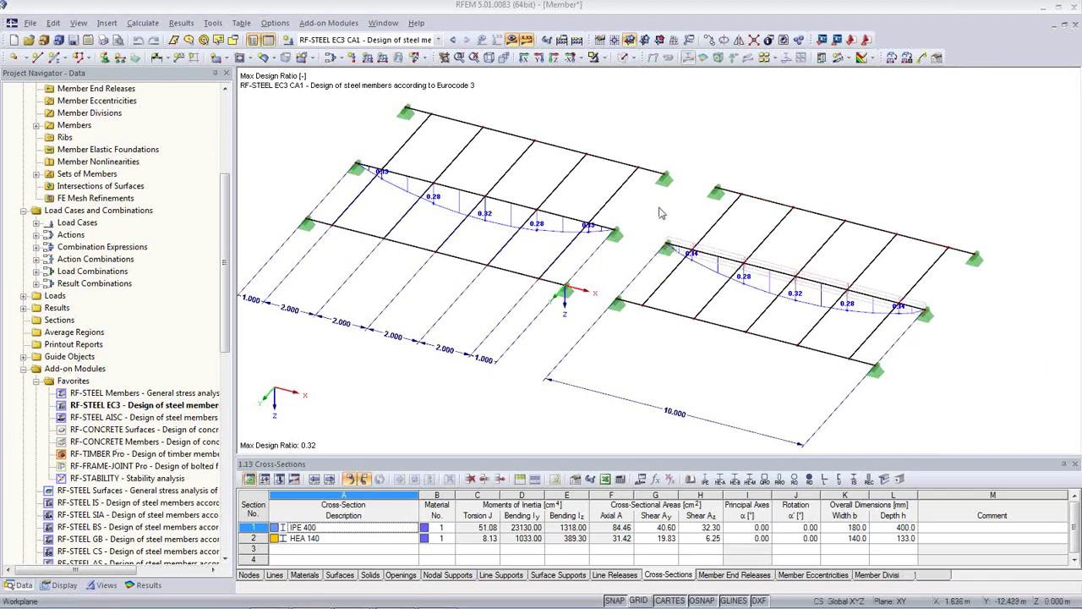
- Review the Ultimate Limit State and Stability details in RF-STEEL EC3, cancel the details and close the module
double_click(121, 408)
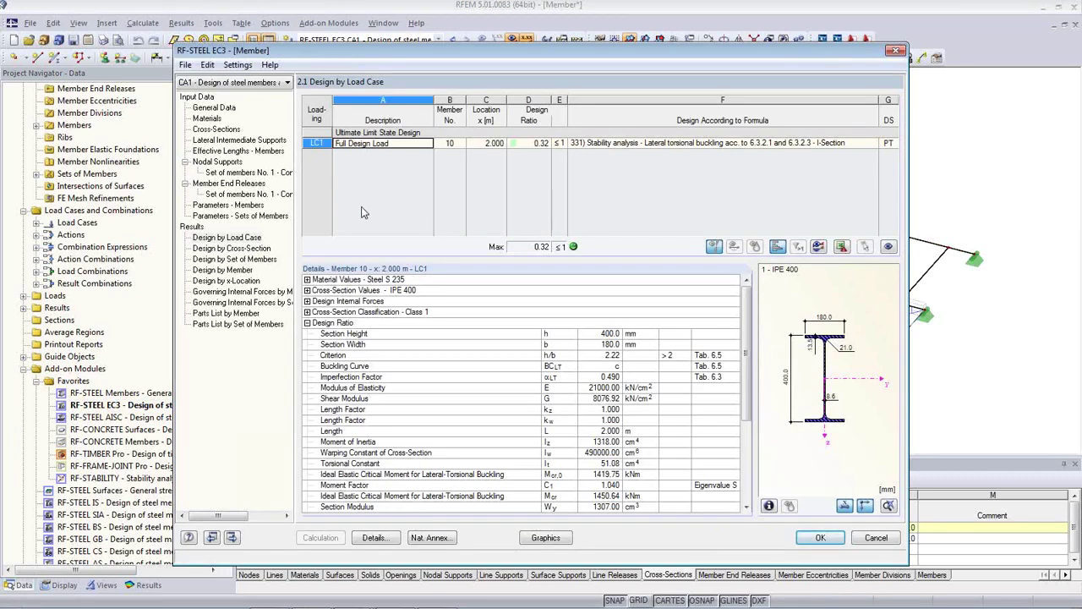
left_click(374, 538)
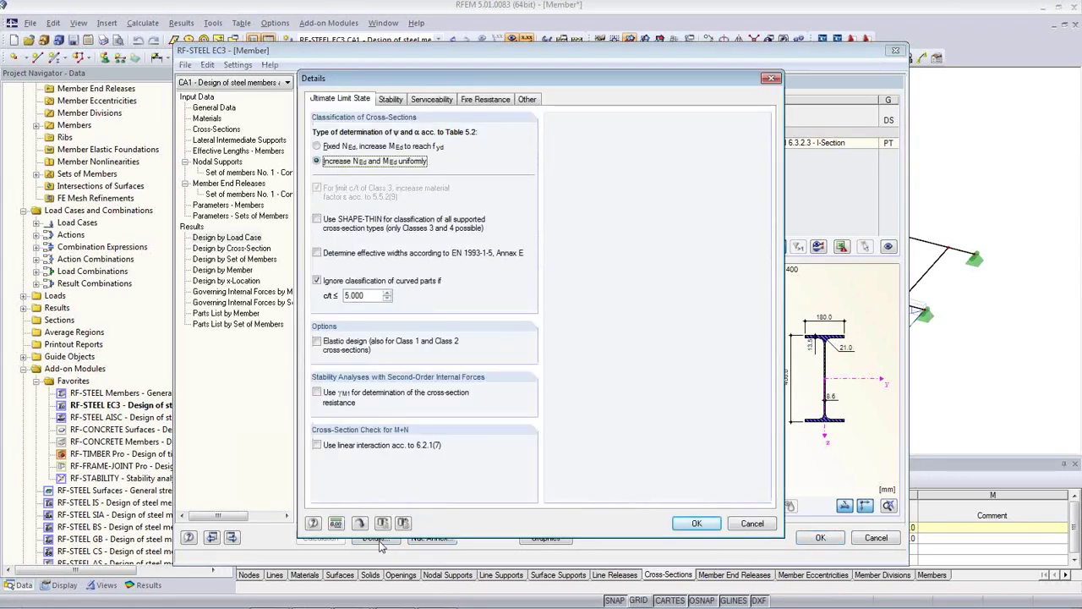
left_click(391, 99)
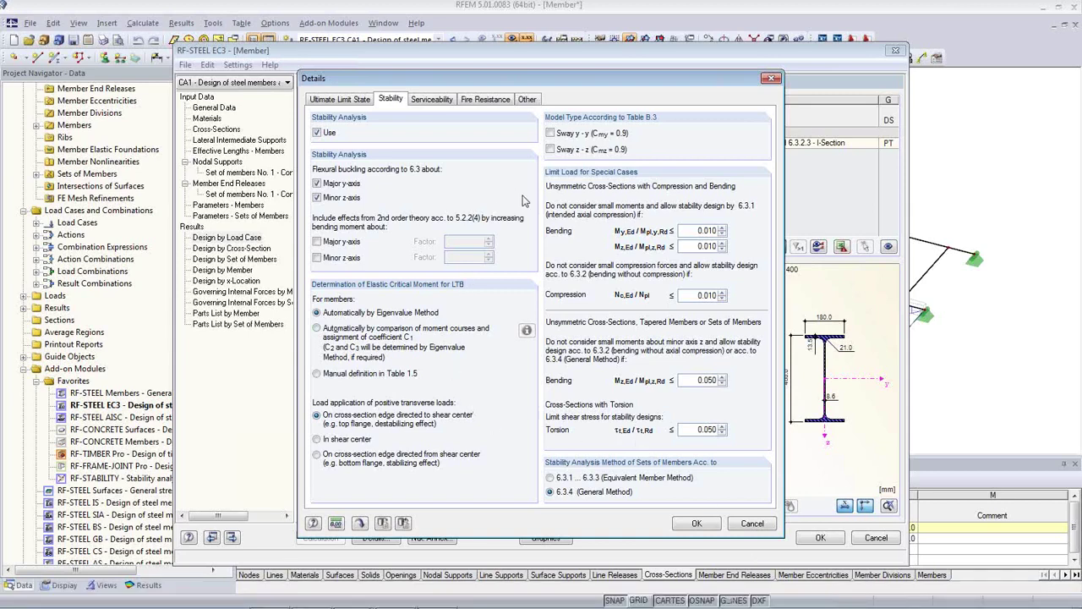
left_click(357, 104)
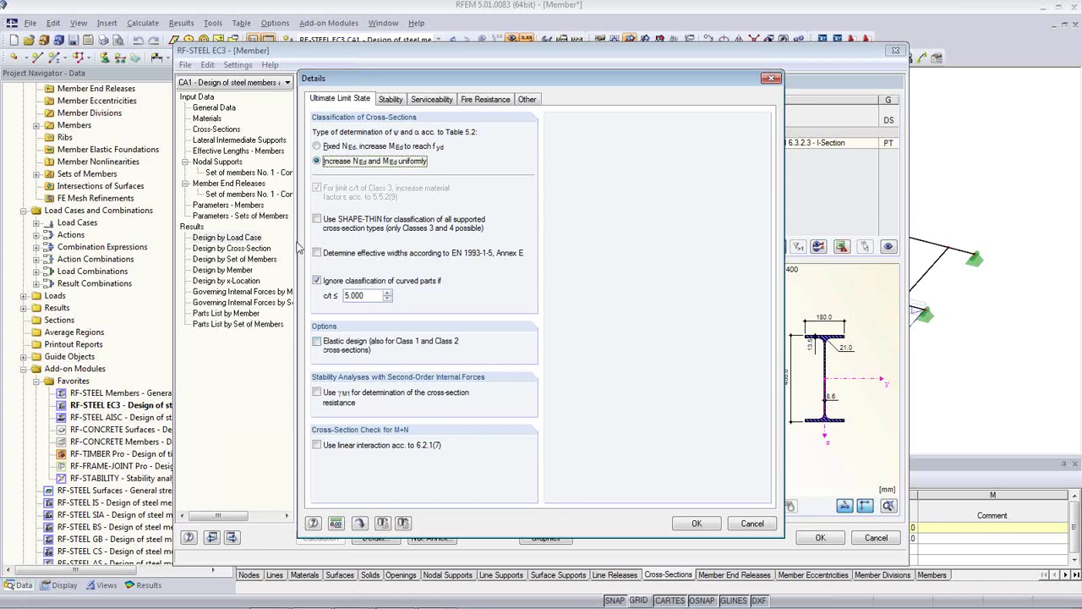
left_click(385, 103)
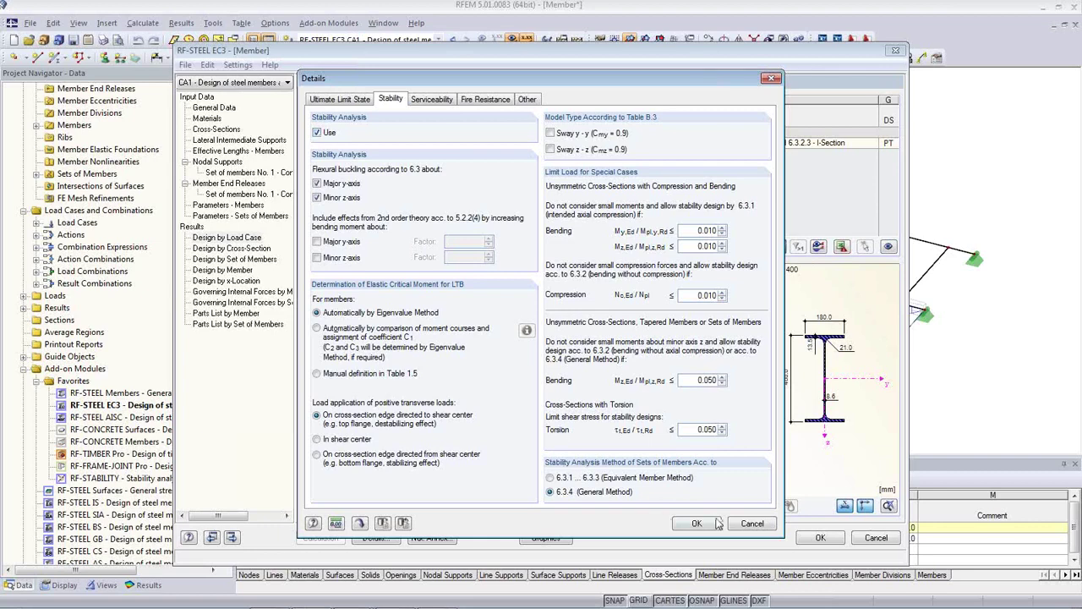
left_click(752, 523)
left_click(821, 539)
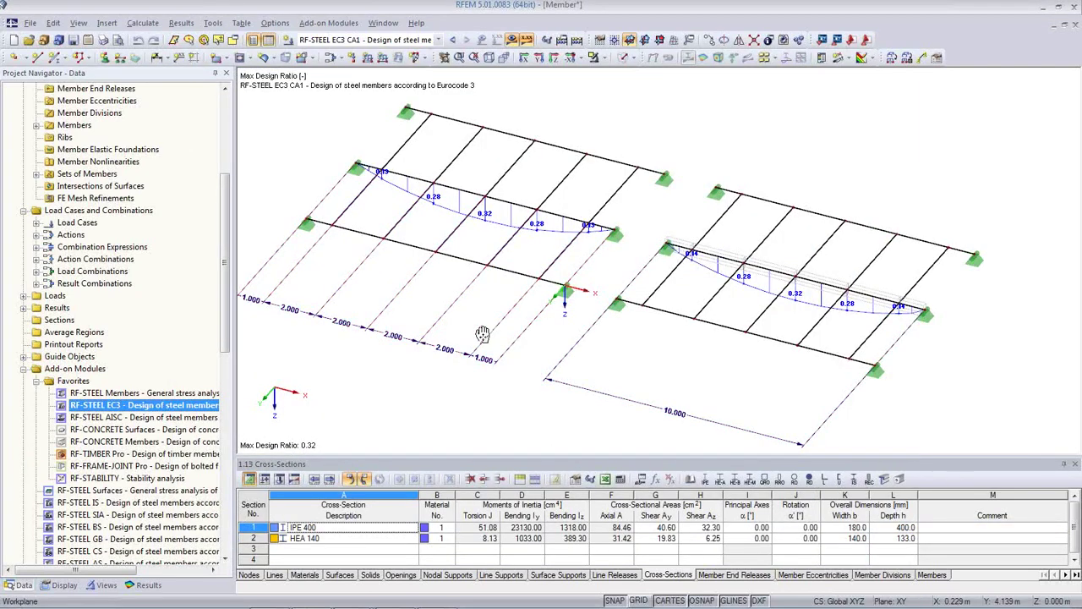
- Switch to the PowerPoint slide show and advance to the More Information slide
scroll(512, 352, "down", 2)
left_click(511, 364)
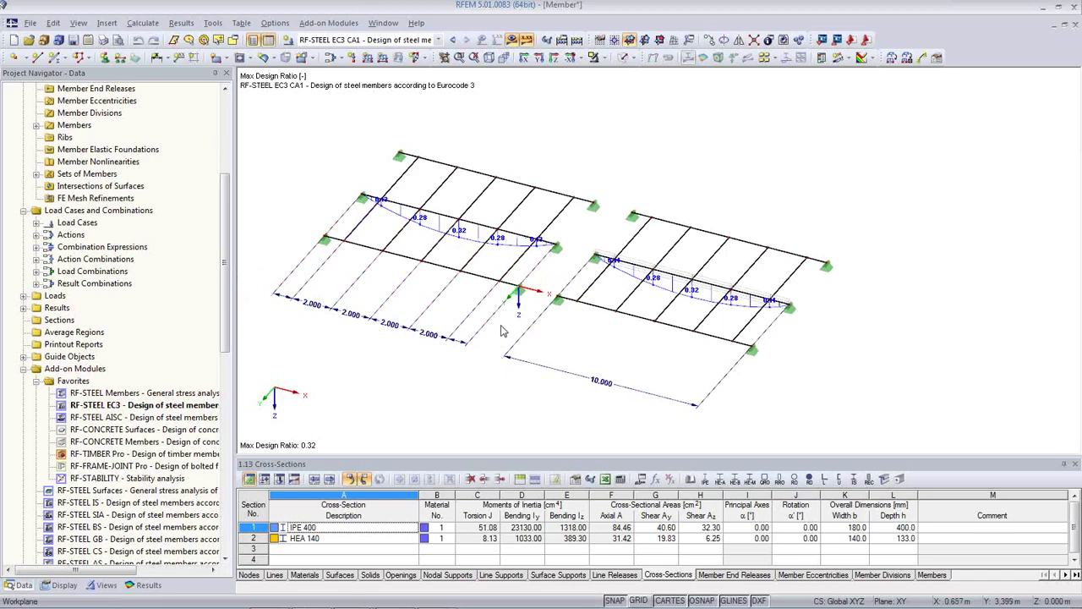
key("alt+Tab")
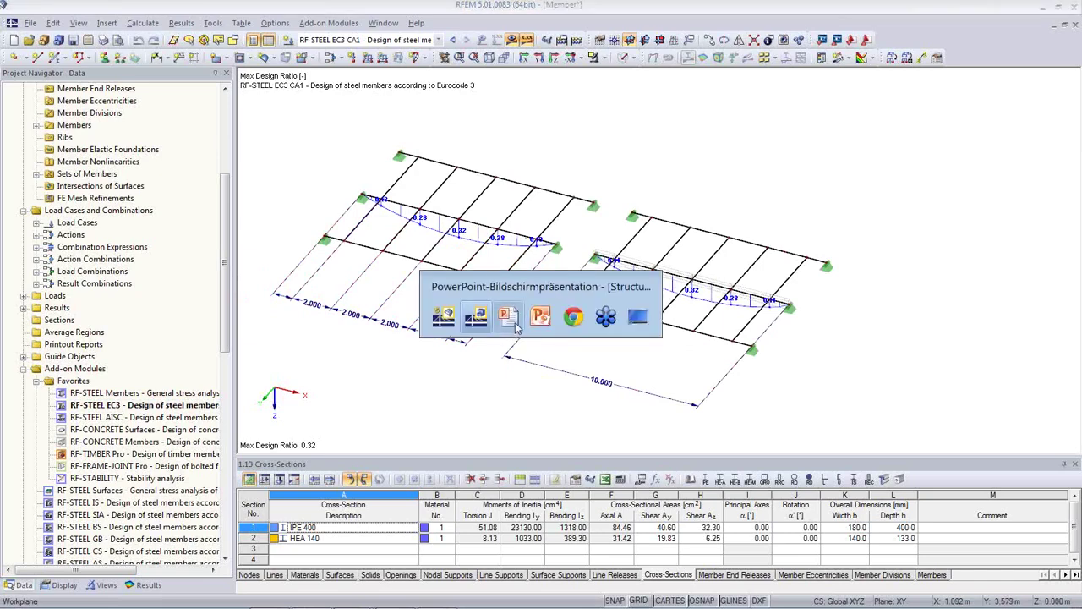
left_click(508, 318)
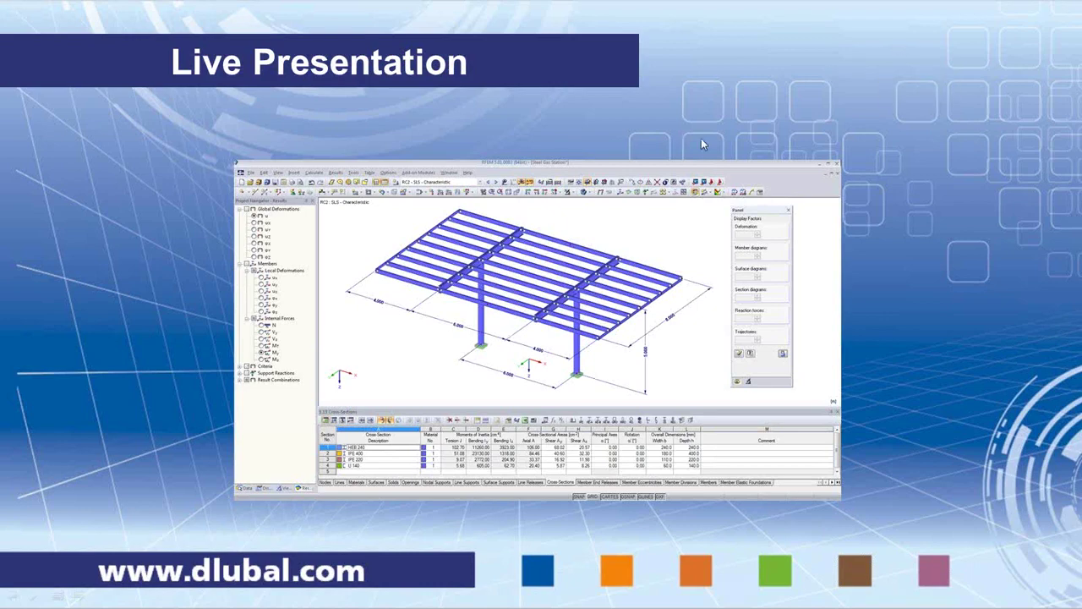
left_click(141, 364)
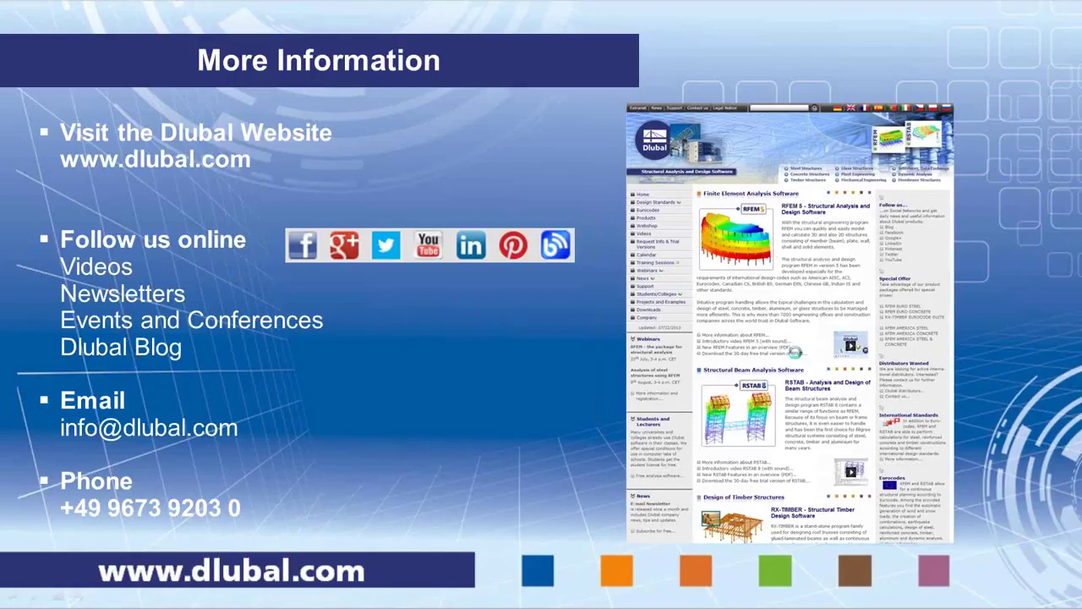
- Open the Dlubal website from the slide in Chrome and go to its Downloads page
left_click(798, 357)
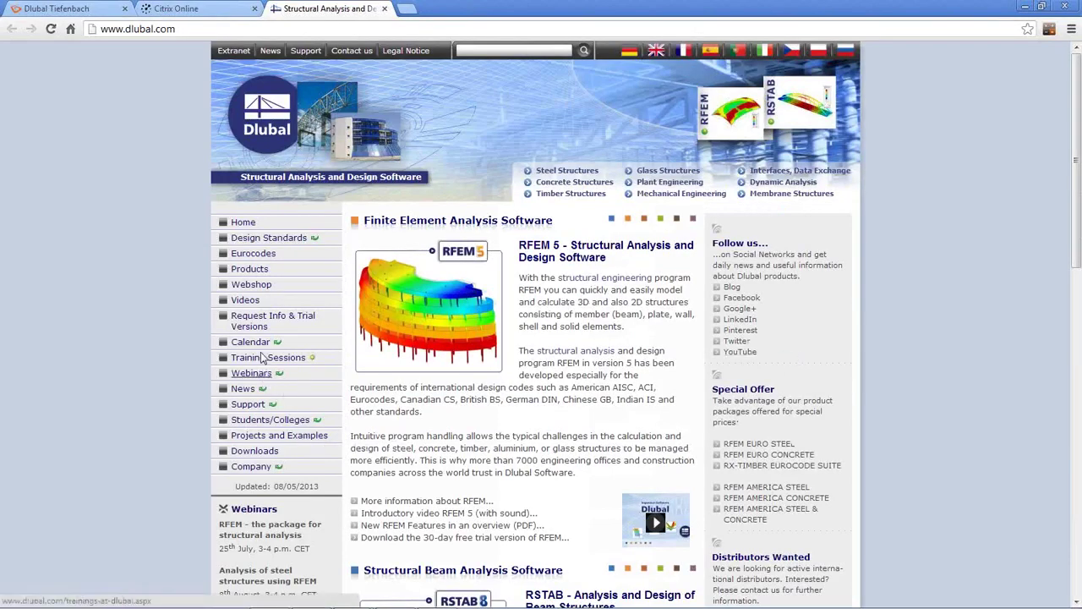
left_click(255, 451)
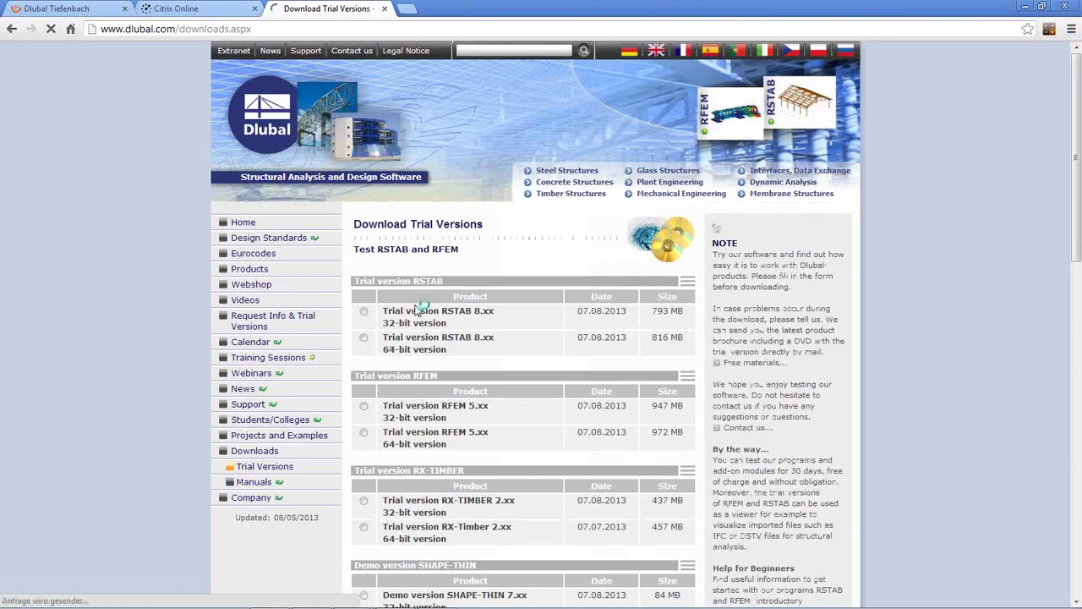
- Look through the trial version downloads, open the First steps page for beginners and review its tutorials, videos and manuals
scroll(414, 305, "down", 2)
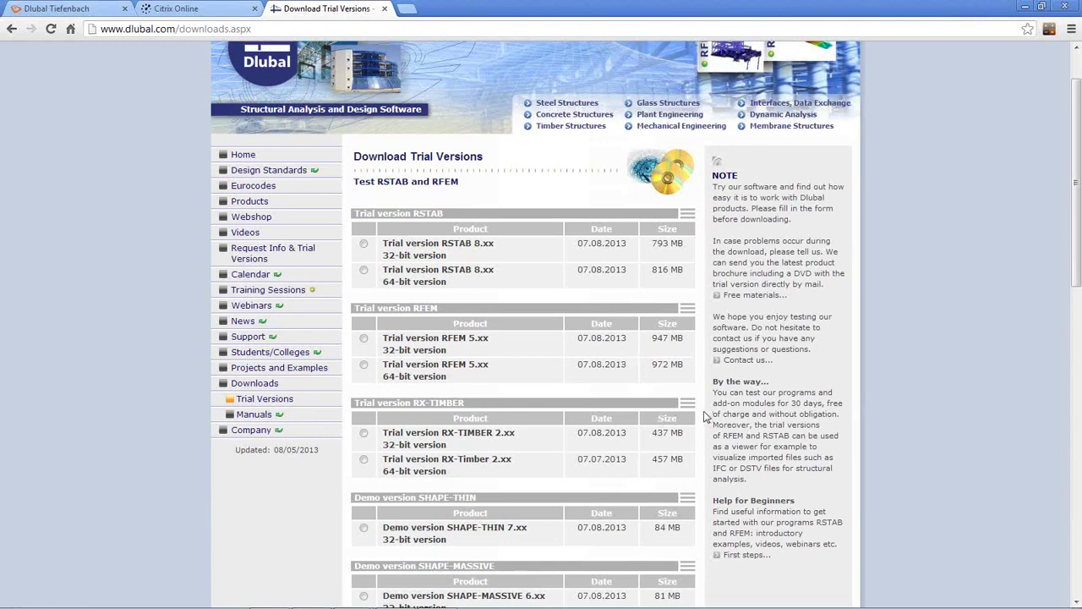
scroll(674, 417, "down", 2)
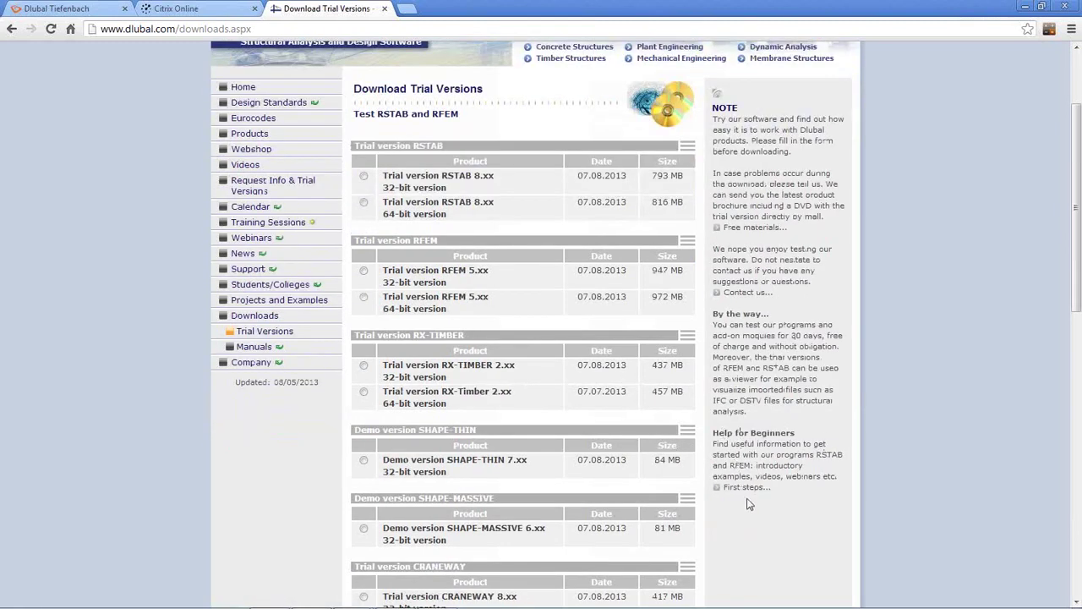
left_click(748, 488)
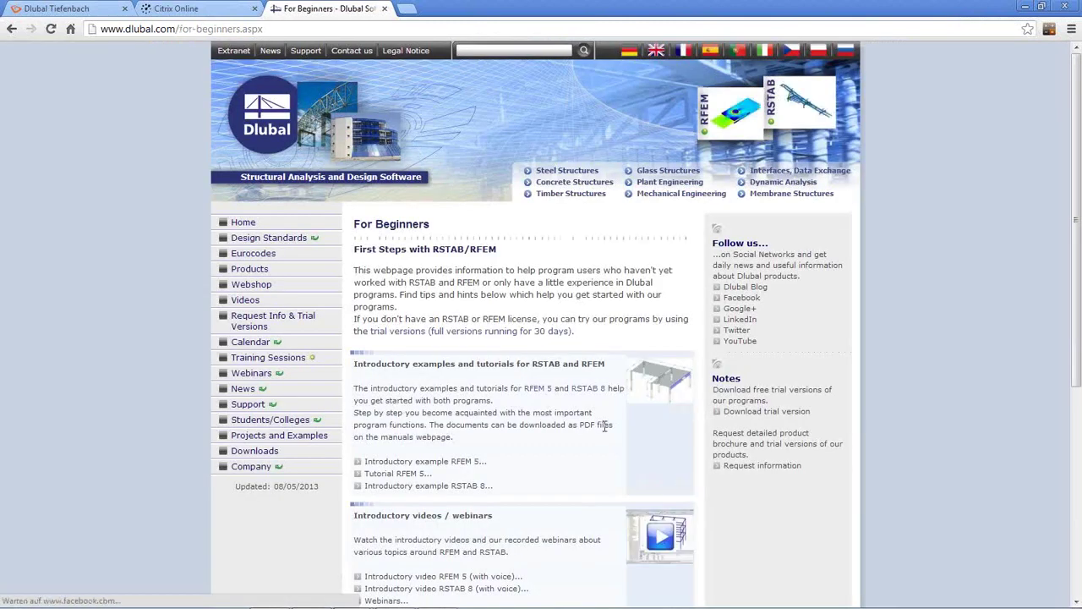
scroll(491, 296, "down", 2)
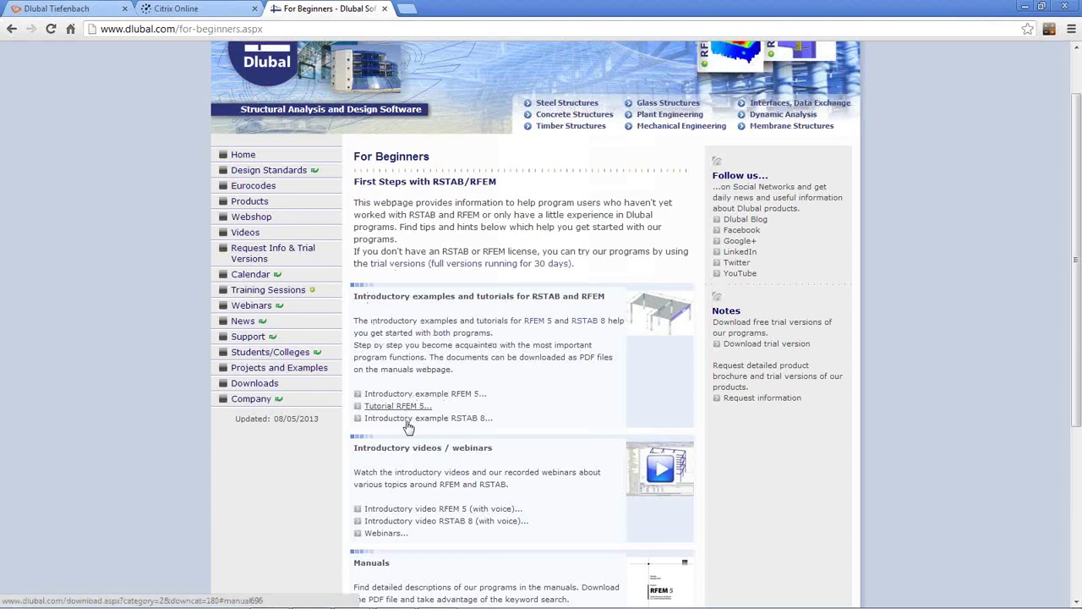
scroll(542, 334, "down", 3)
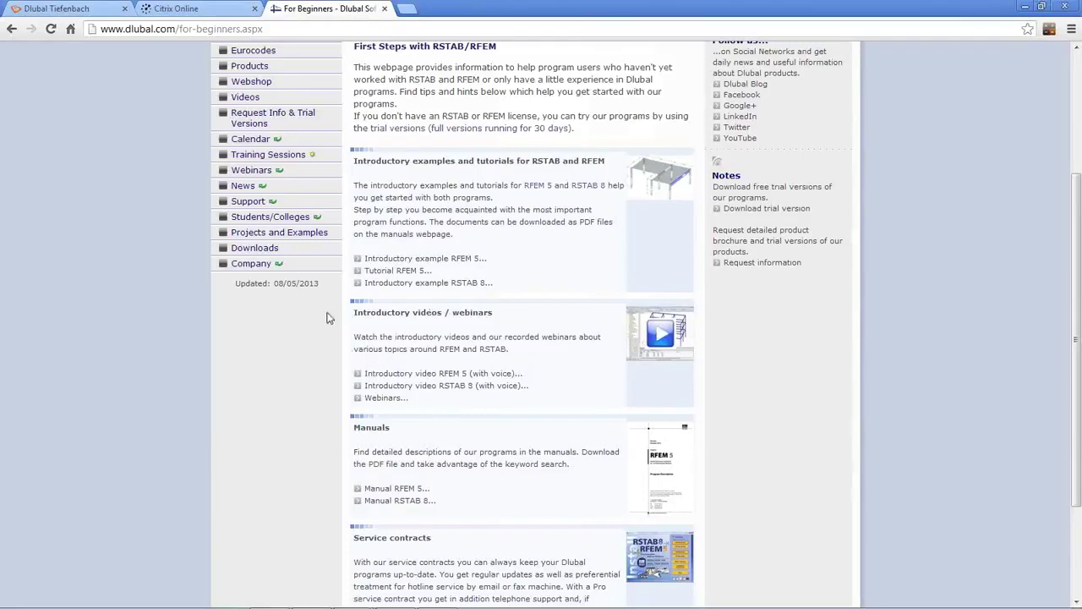
- Open the Webinars page of the Dlubal website and review the upcoming and previous webinars
left_click(253, 170)
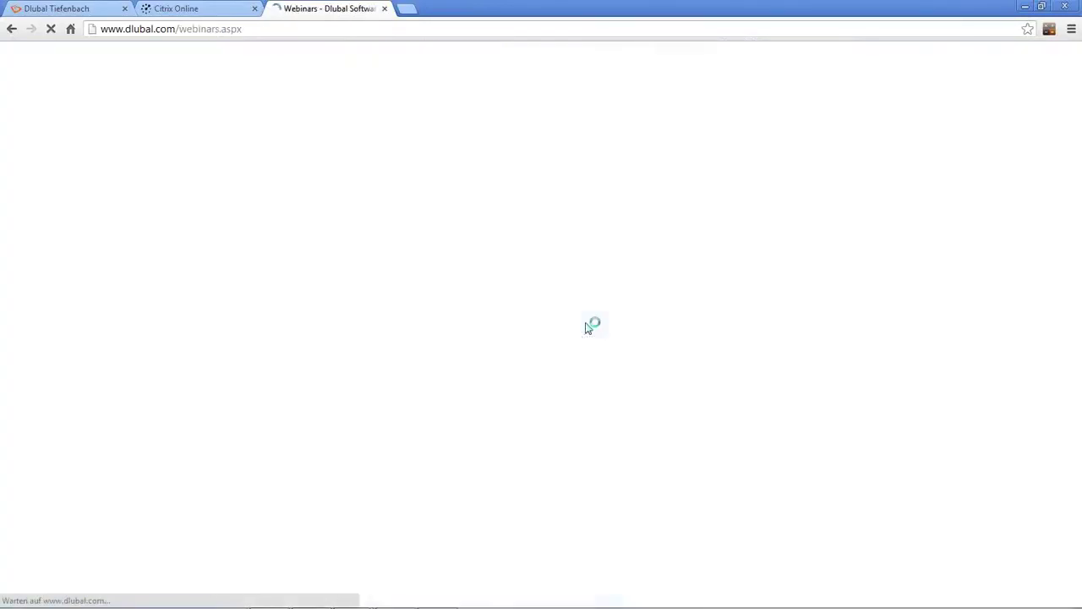
scroll(528, 342, "down", 3)
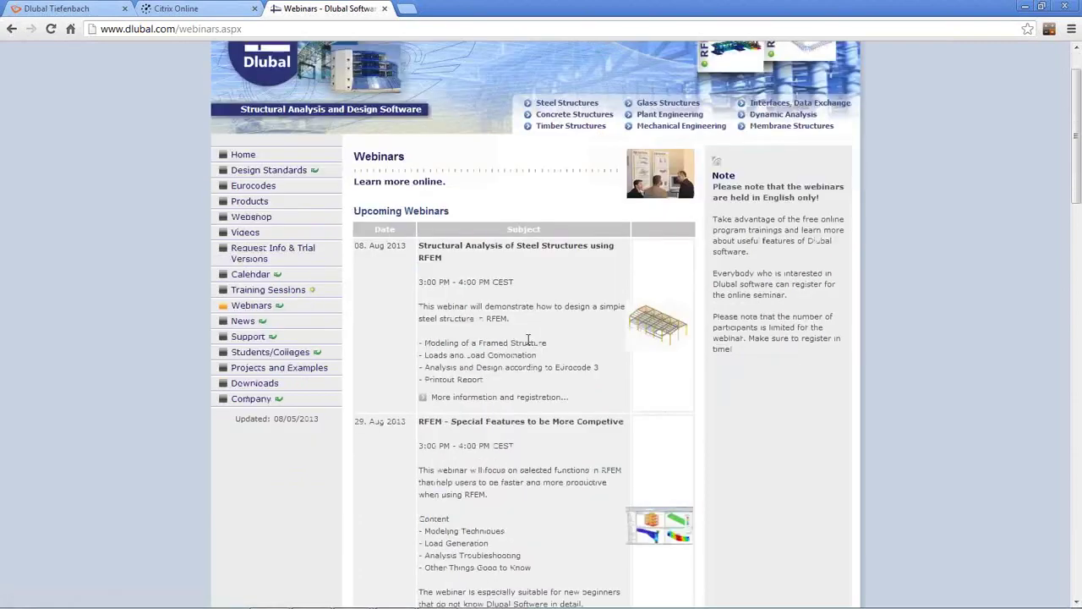
scroll(525, 275, "down", 3)
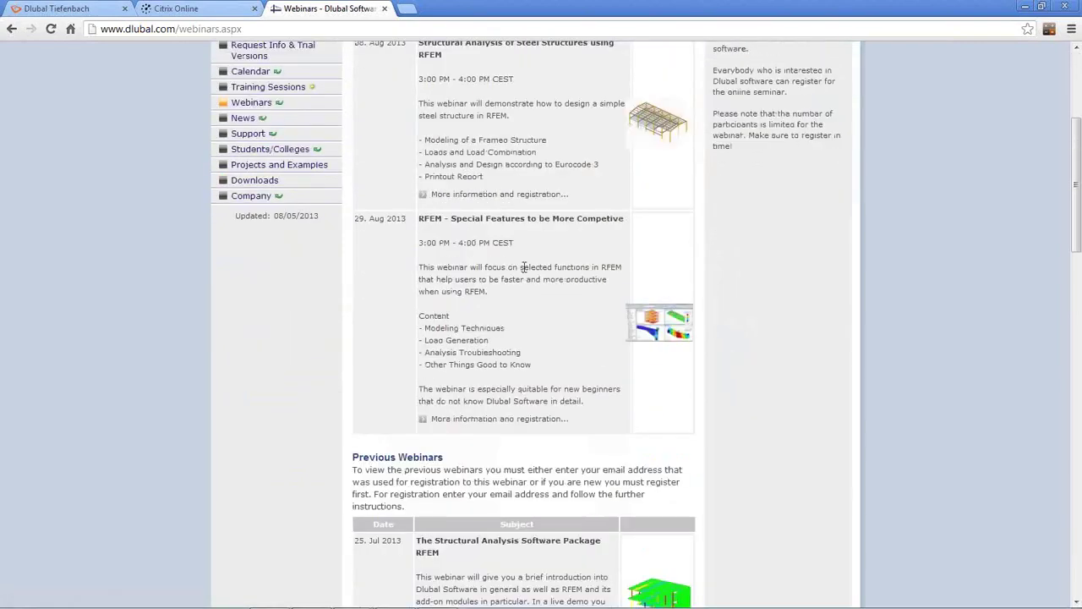
scroll(524, 272, "up", 4)
scroll(525, 271, "down", 8)
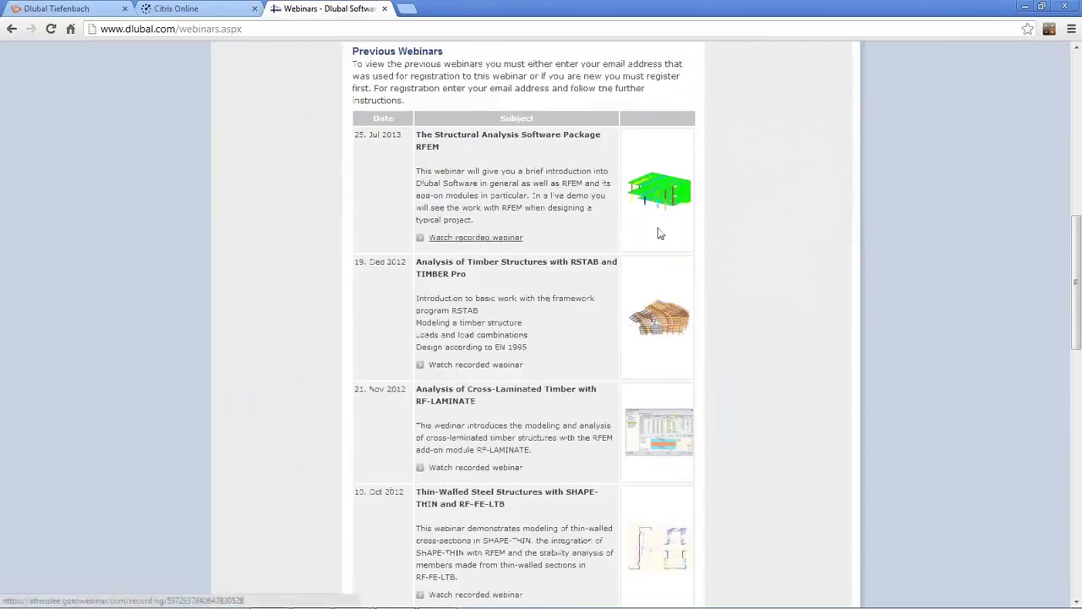
scroll(524, 378, "down", 2)
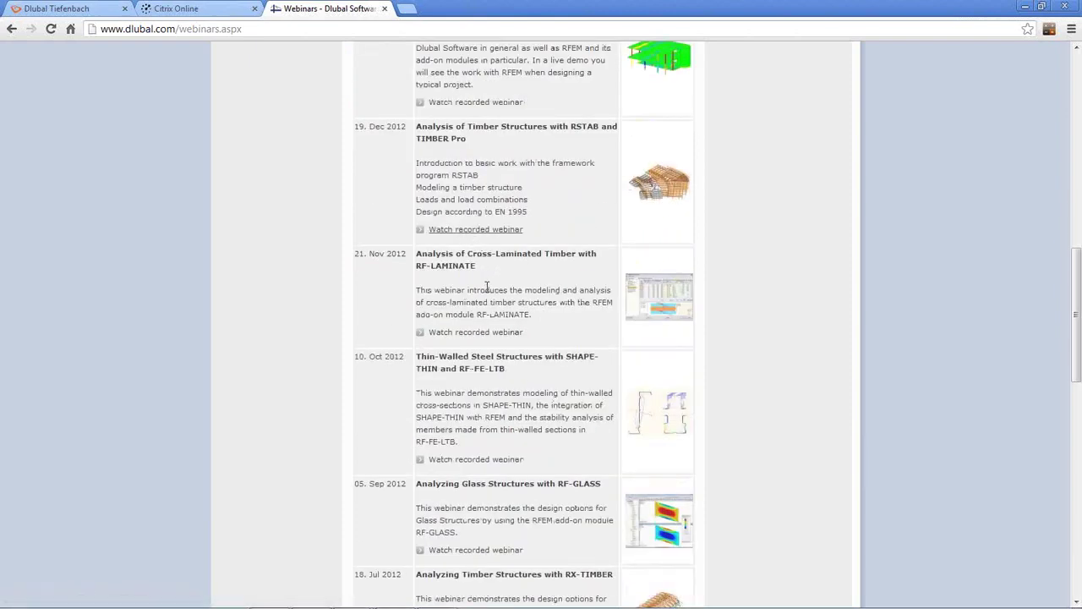
scroll(509, 326, "up", 9)
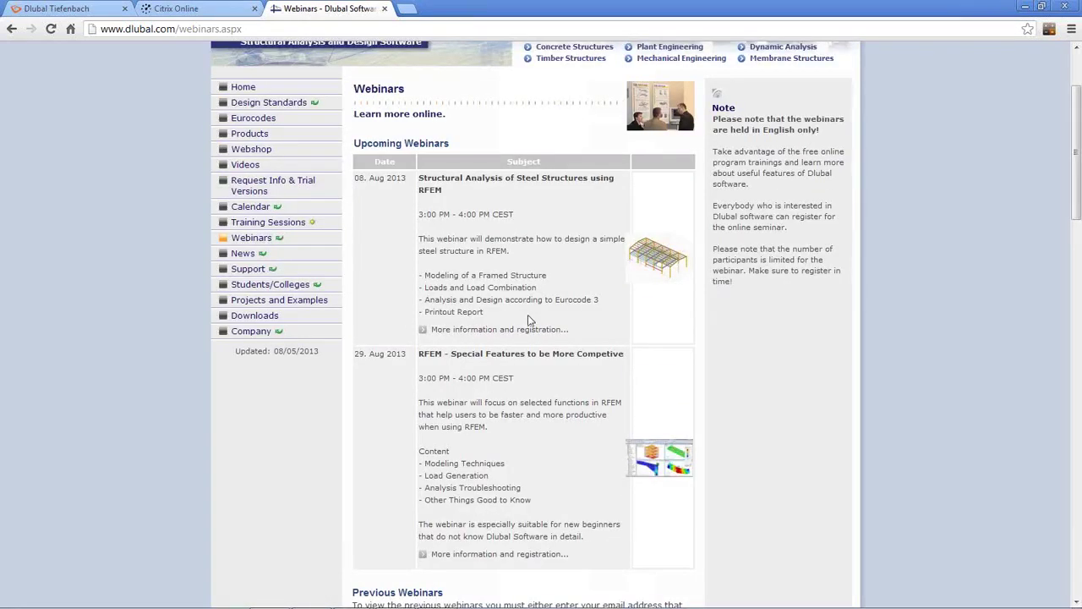
scroll(533, 319, "up", 1)
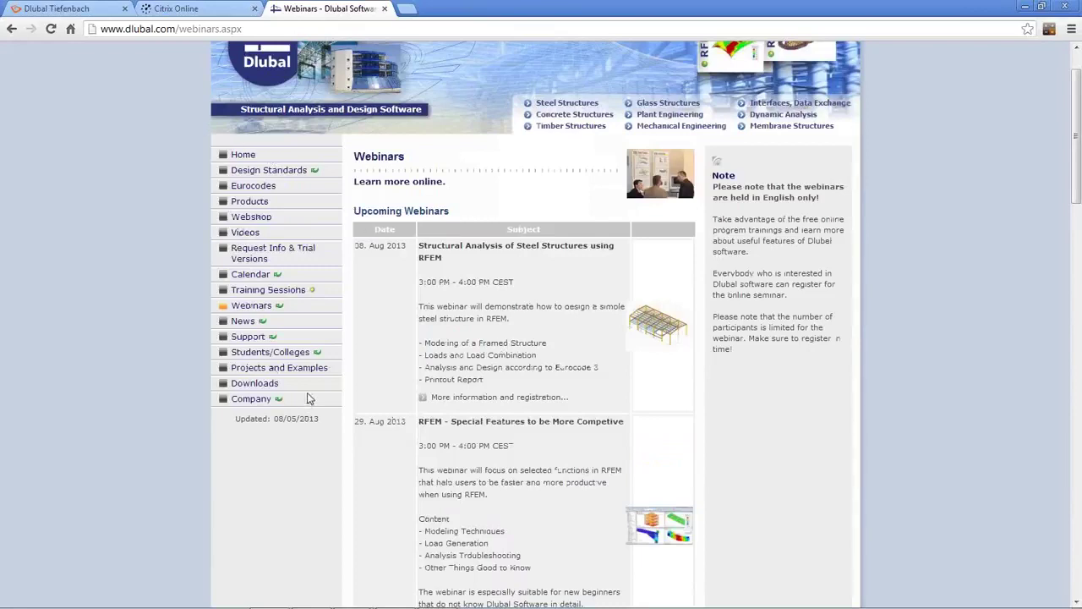
- Switch back to the PowerPoint slide show and advance past the first More Information slide
key("alt+Tab")
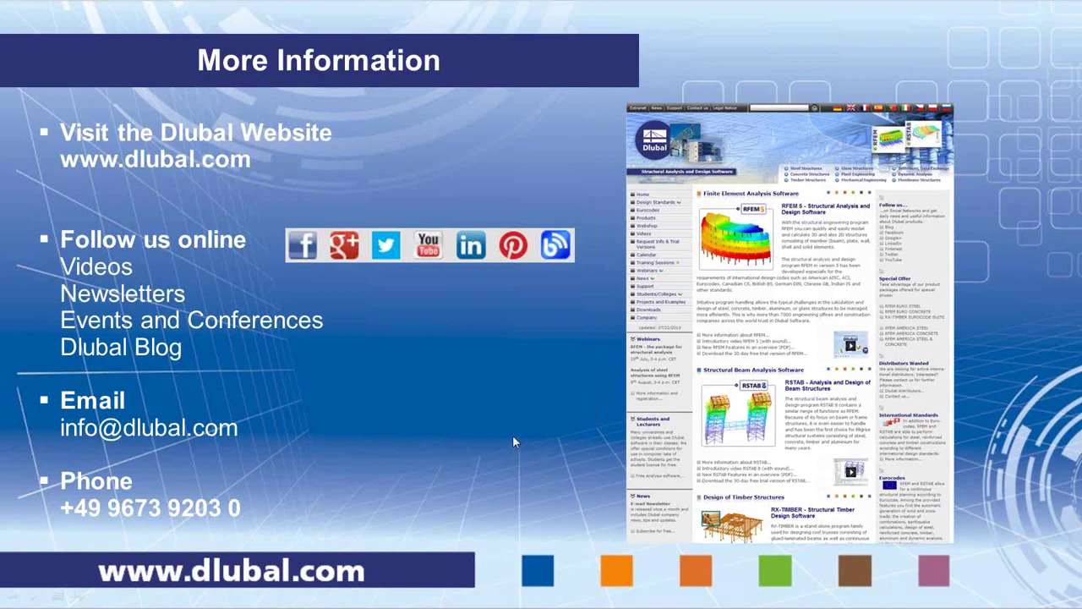
left_click(513, 437)
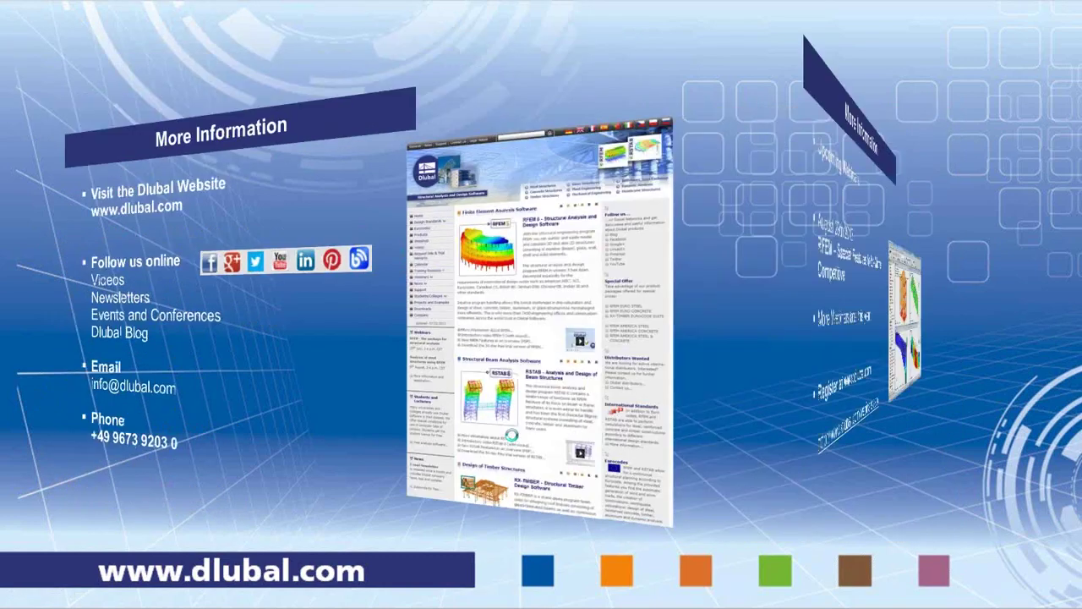